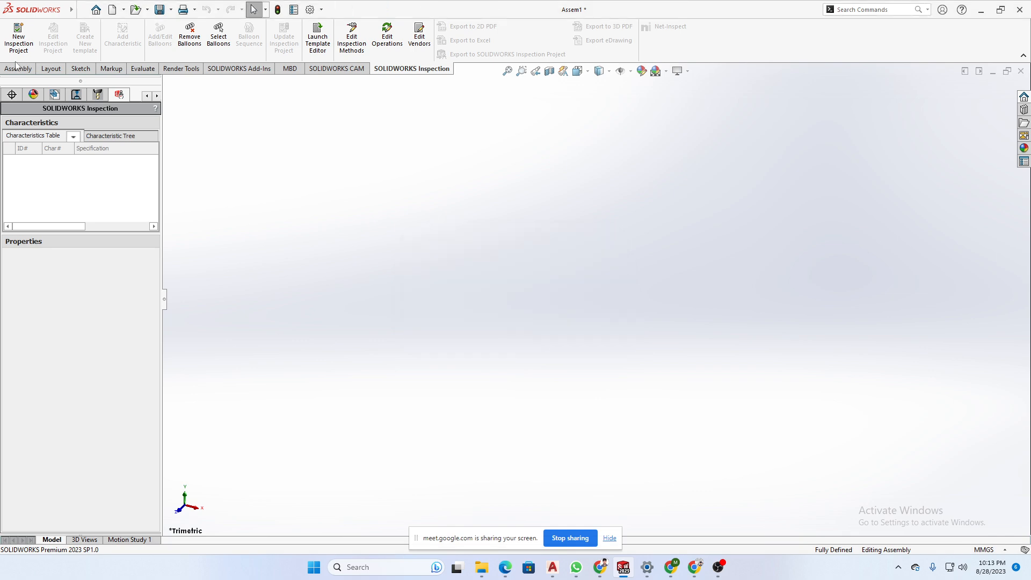
- Load the parts 2 top rod, base, nut and spring for insertion, leaving out the shock absorber assembly
left_click(71, 51)
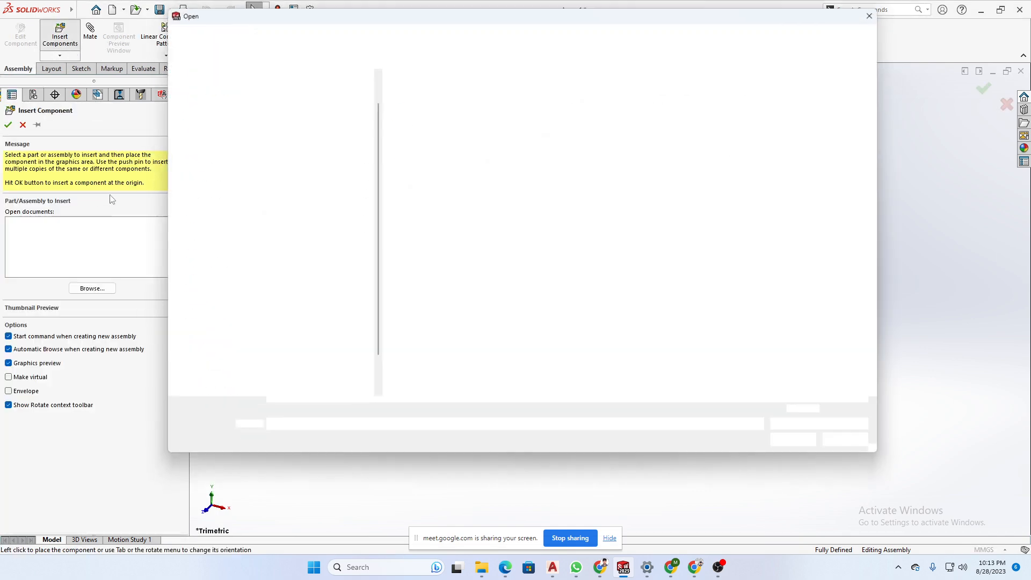
left_click_drag(542, 216, 488, 89)
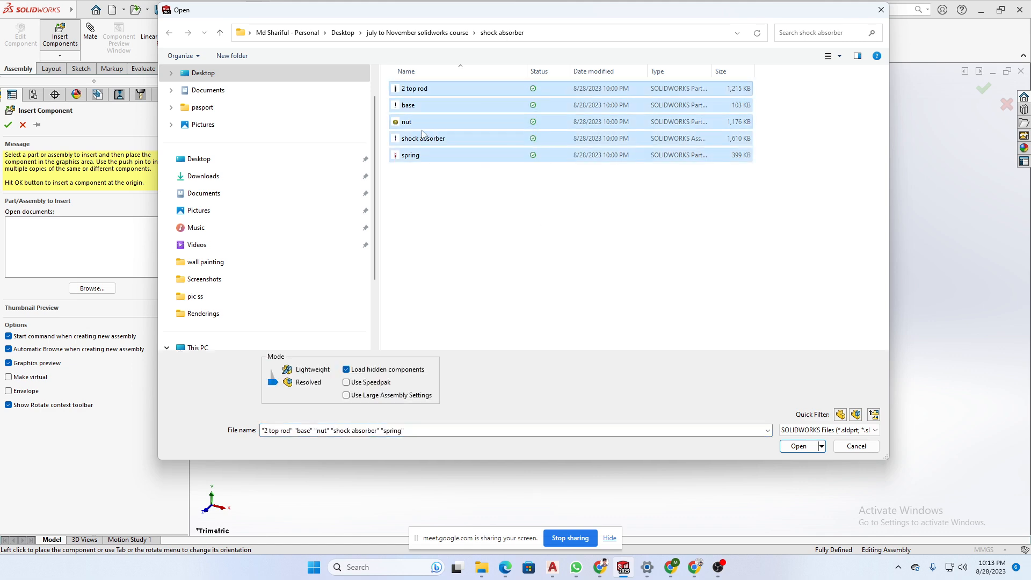
left_click(418, 140, "ctrl")
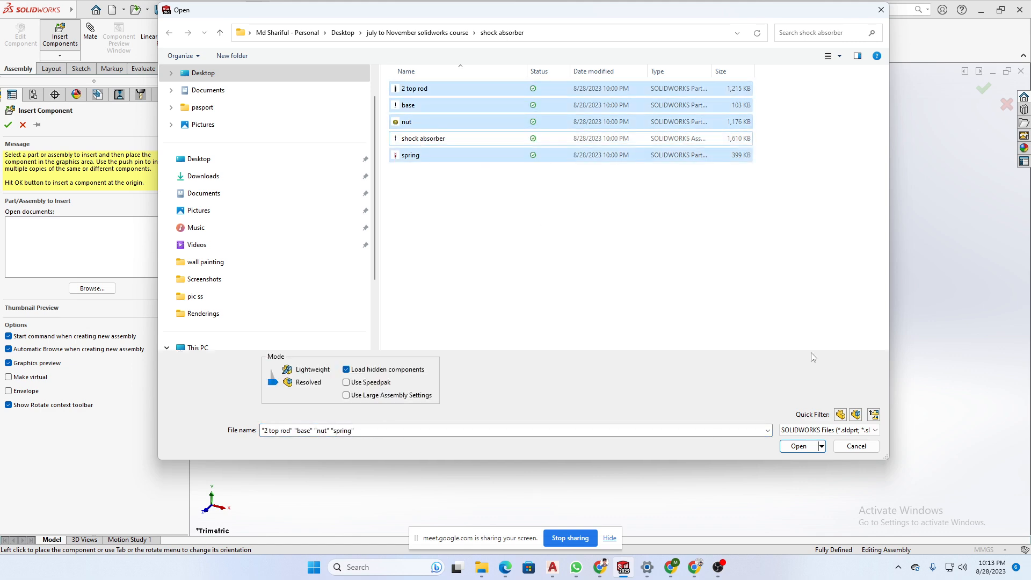
left_click(803, 442)
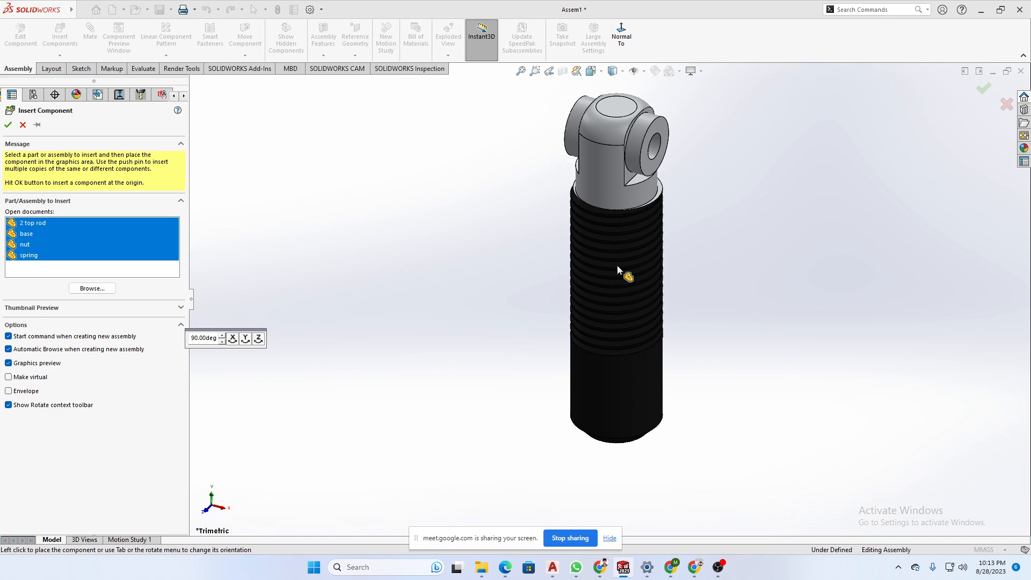
- Place the 2 top rod, base, nut and spring side by side in the assembly and fit them in view
left_click(616, 266)
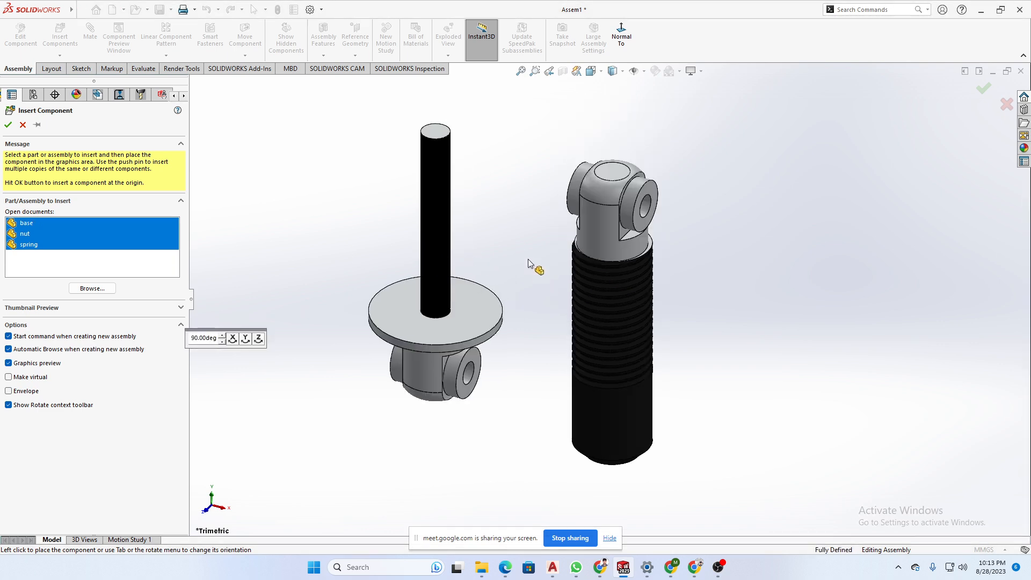
left_click(527, 259)
left_click(892, 212)
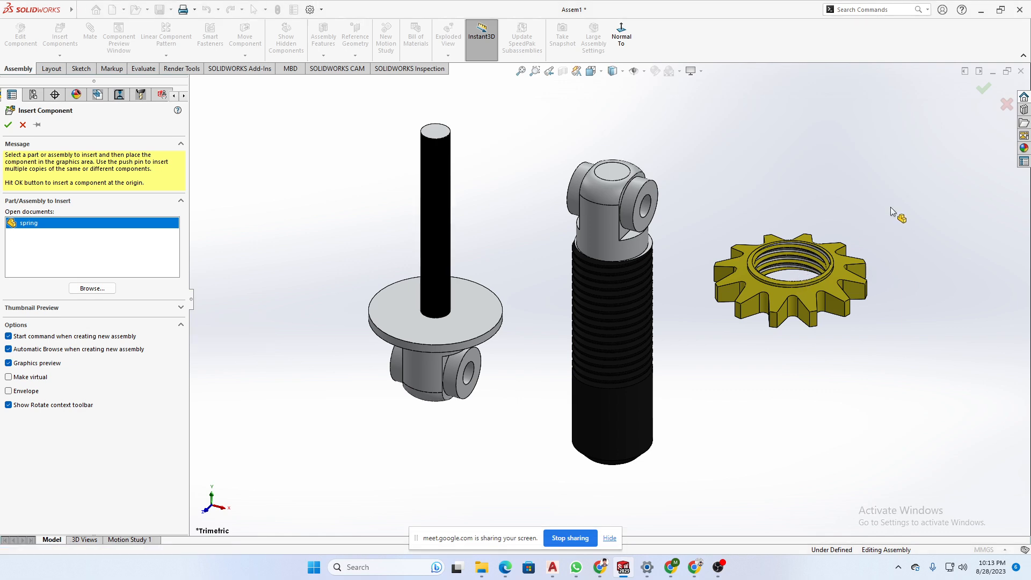
left_click(915, 238)
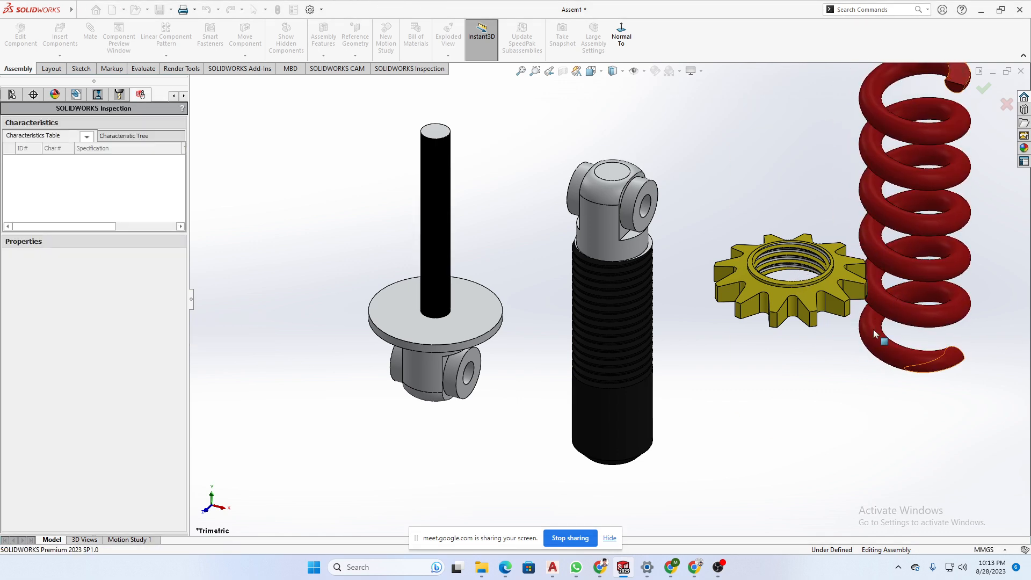
key("f")
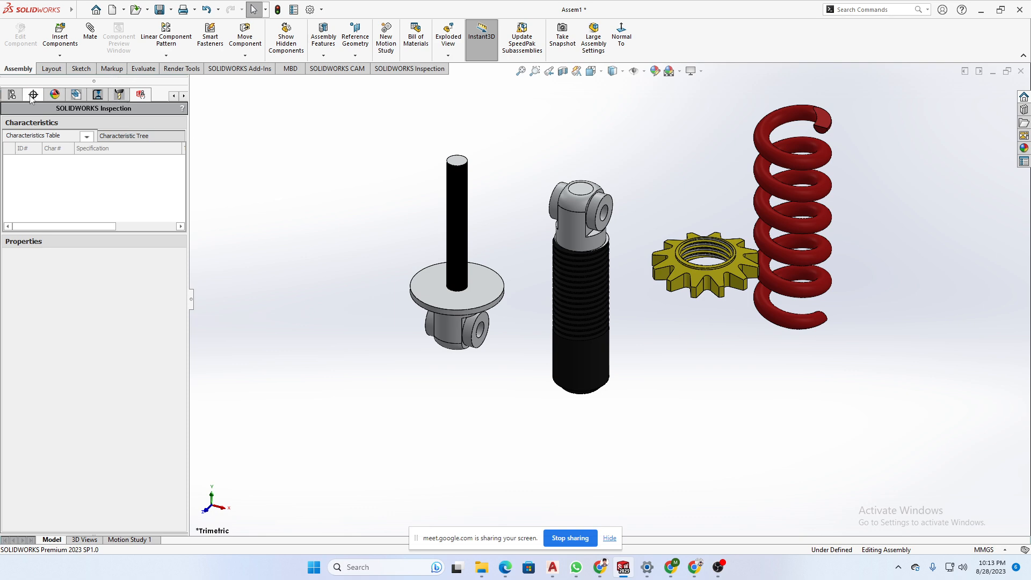
- Show the assembly's feature tree and check the 2 top rod component in it and in the model
left_click(174, 96)
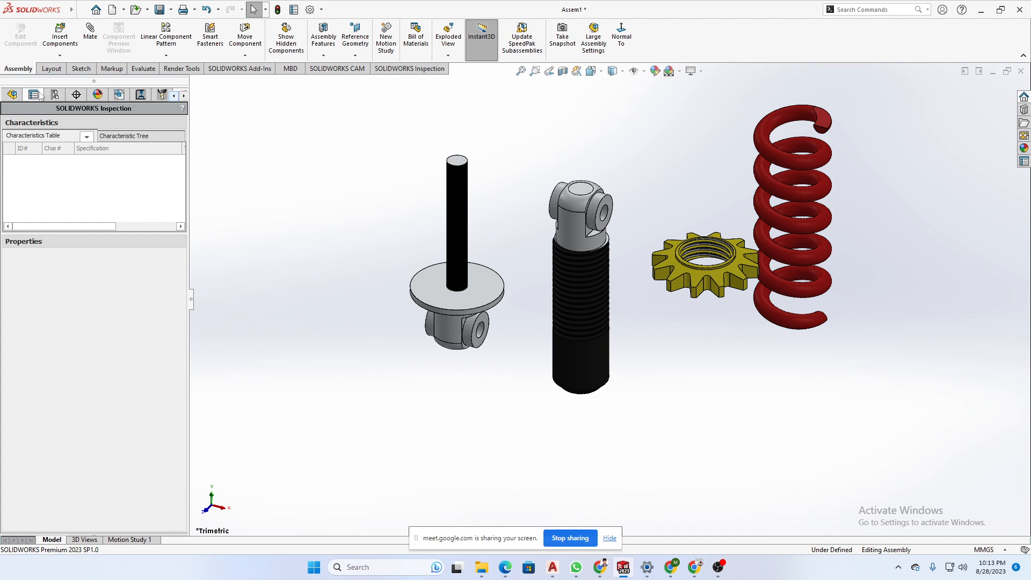
left_click(12, 95)
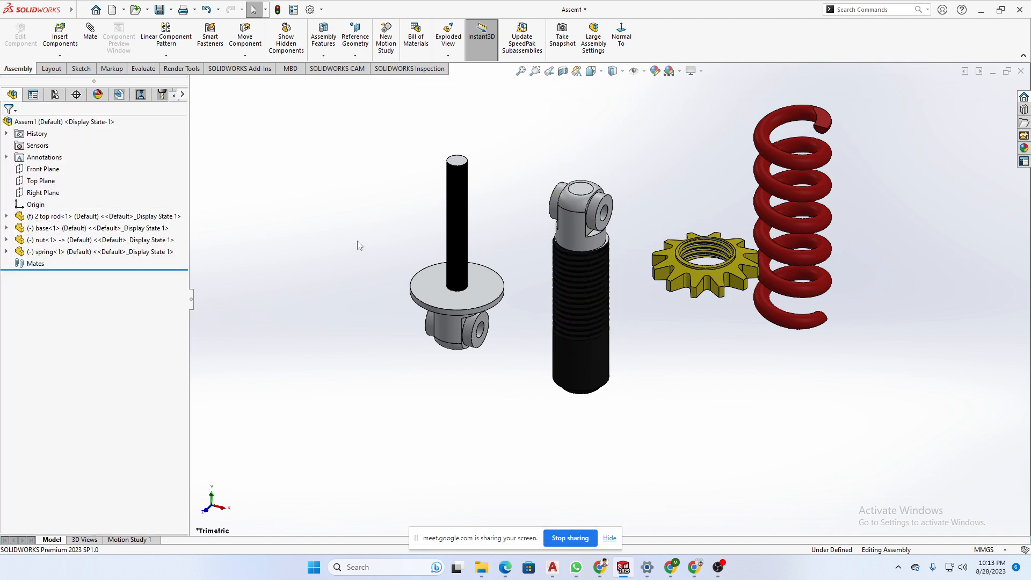
left_click(141, 217)
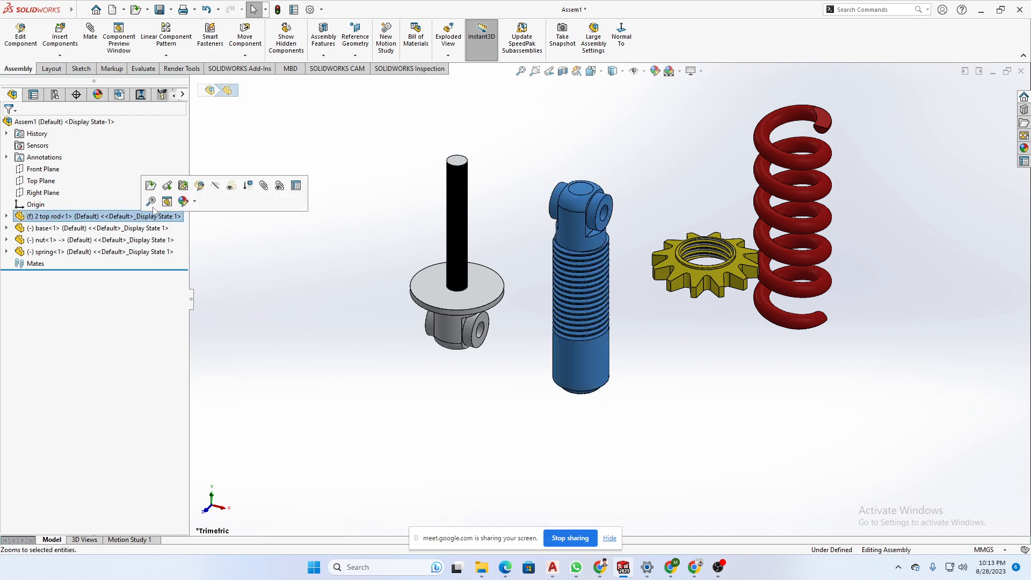
left_click(595, 370)
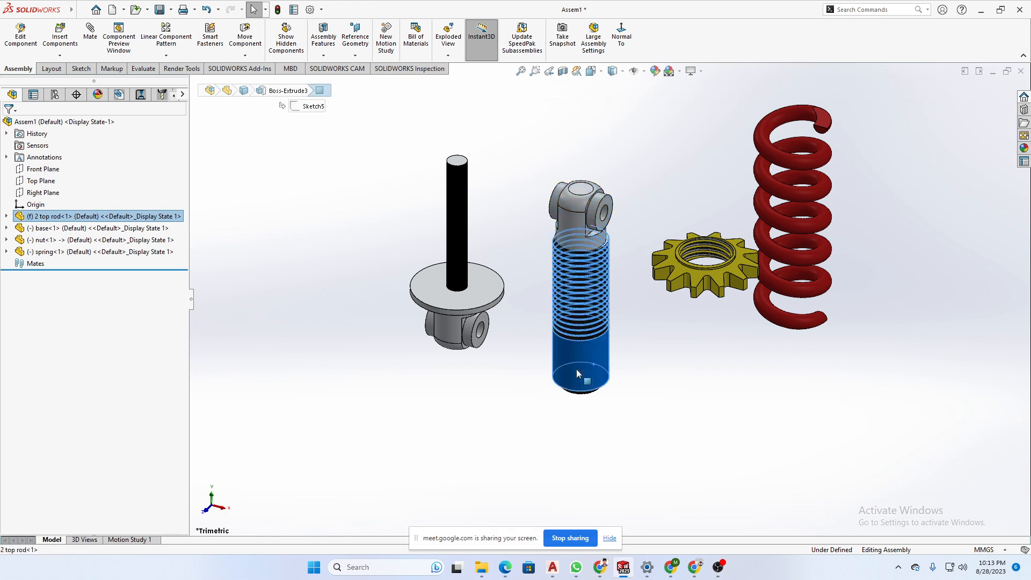
left_click(702, 386)
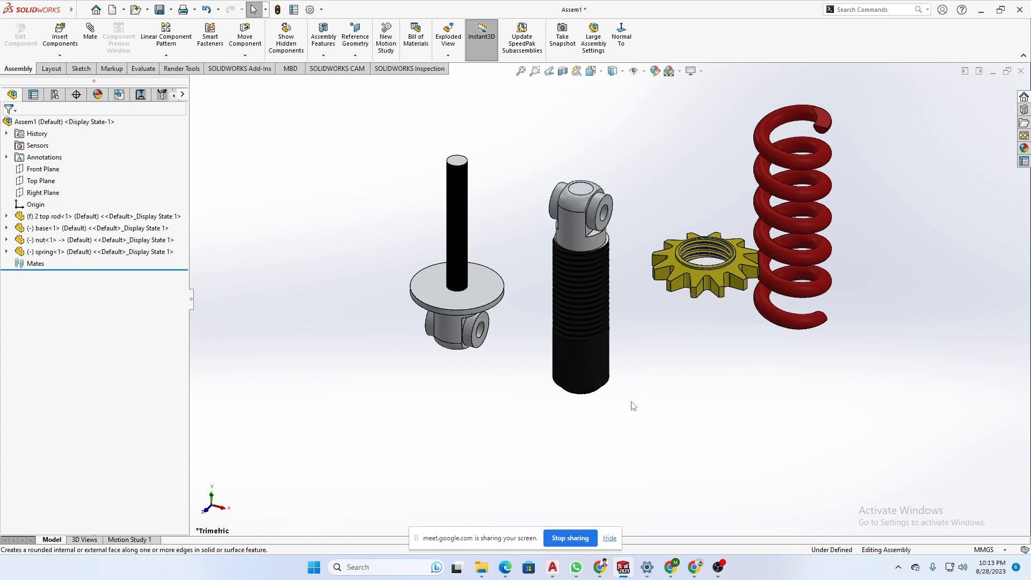
- Examine the nut's internal thread grooves and outer teeth up close from several angles
scroll(634, 406, "up", 1)
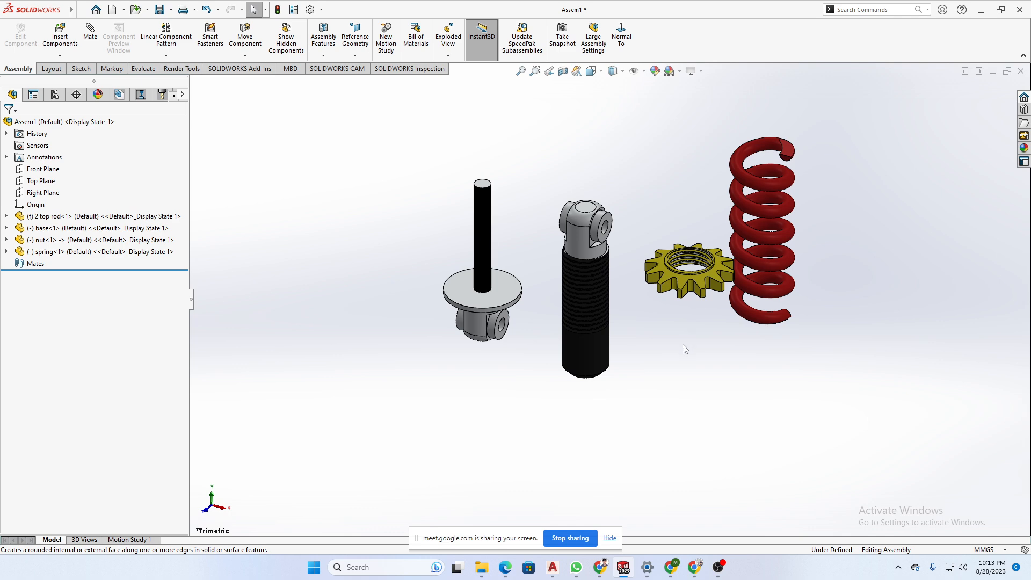
scroll(605, 361, "up", 1)
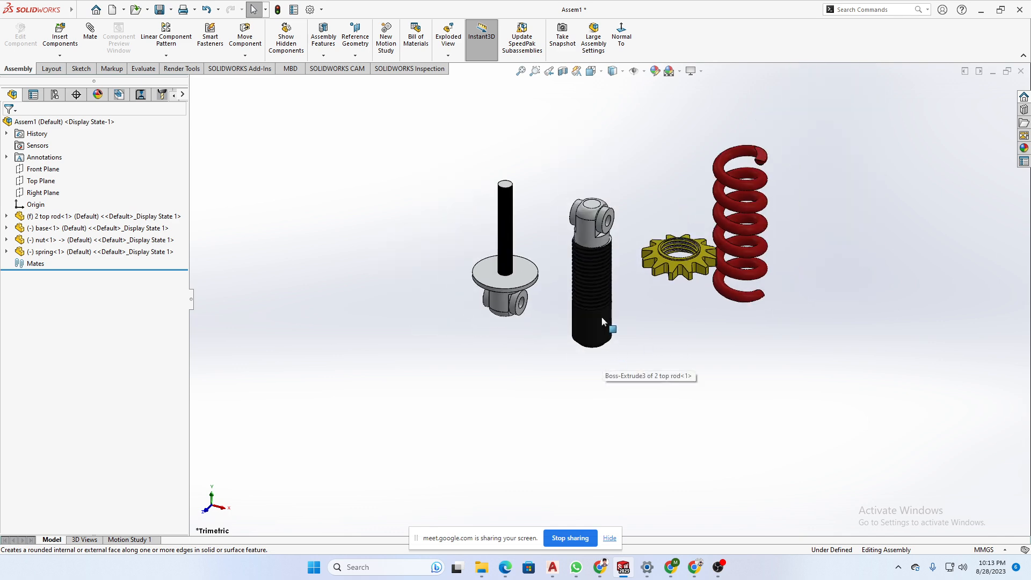
scroll(616, 288, "down", 5)
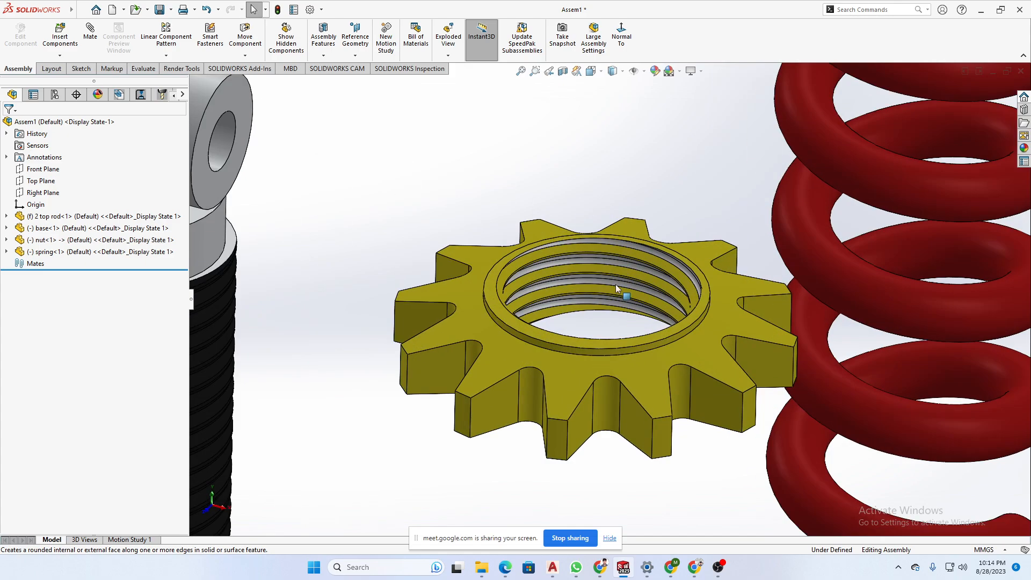
scroll(616, 285, "down", 2)
middle_click_drag(633, 269, 656, 243)
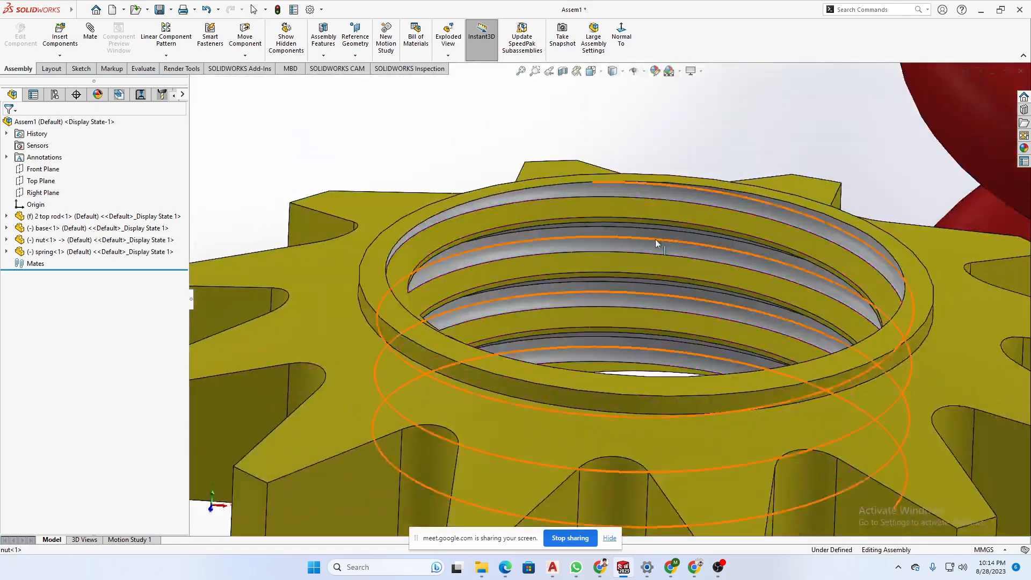
scroll(656, 244, "up", 3)
middle_click_drag(682, 336, 670, 369)
scroll(592, 351, "up", 3)
scroll(585, 278, "down", 5)
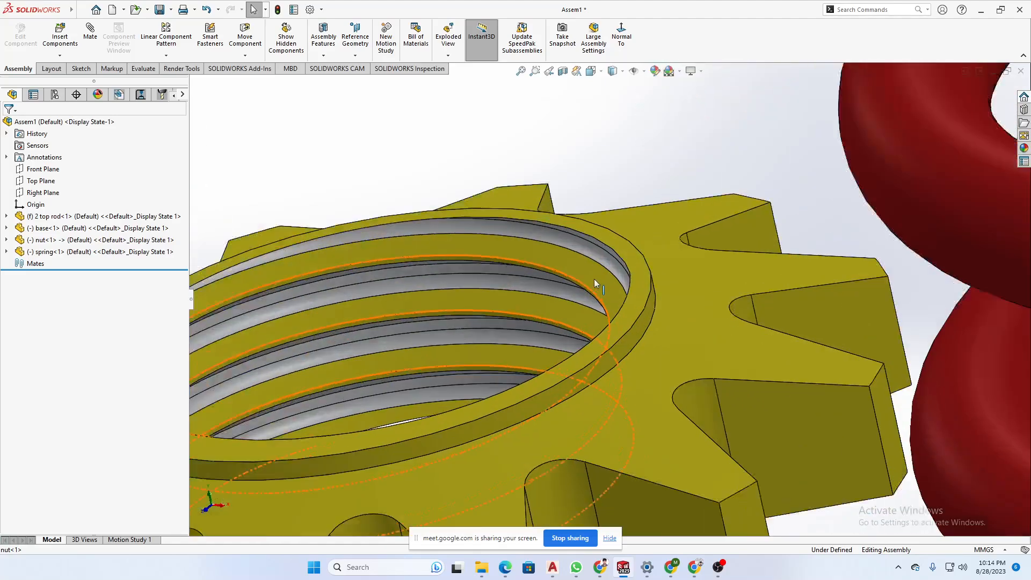
scroll(594, 279, "down", 3)
left_click(650, 271)
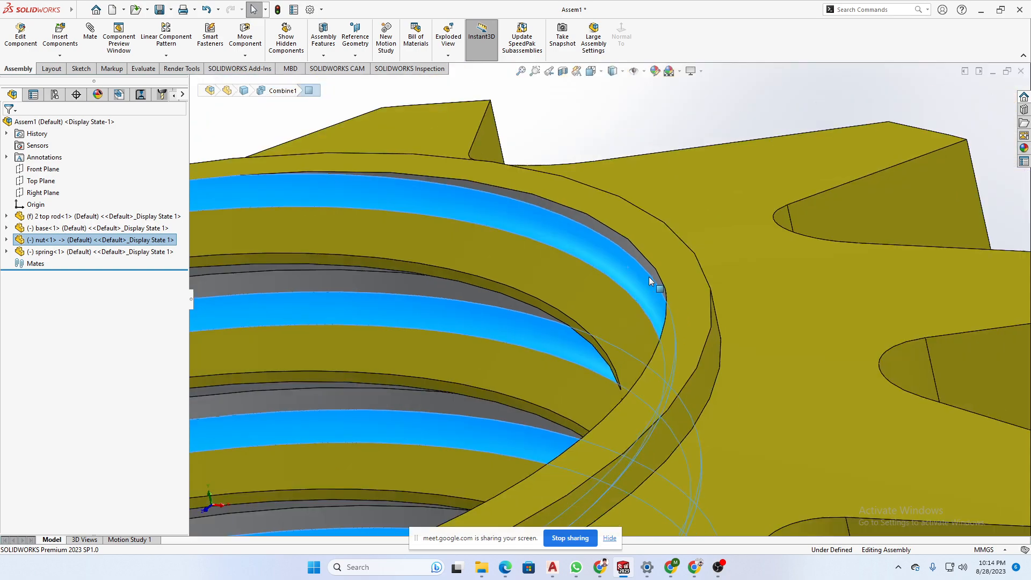
scroll(649, 276, "up", 4)
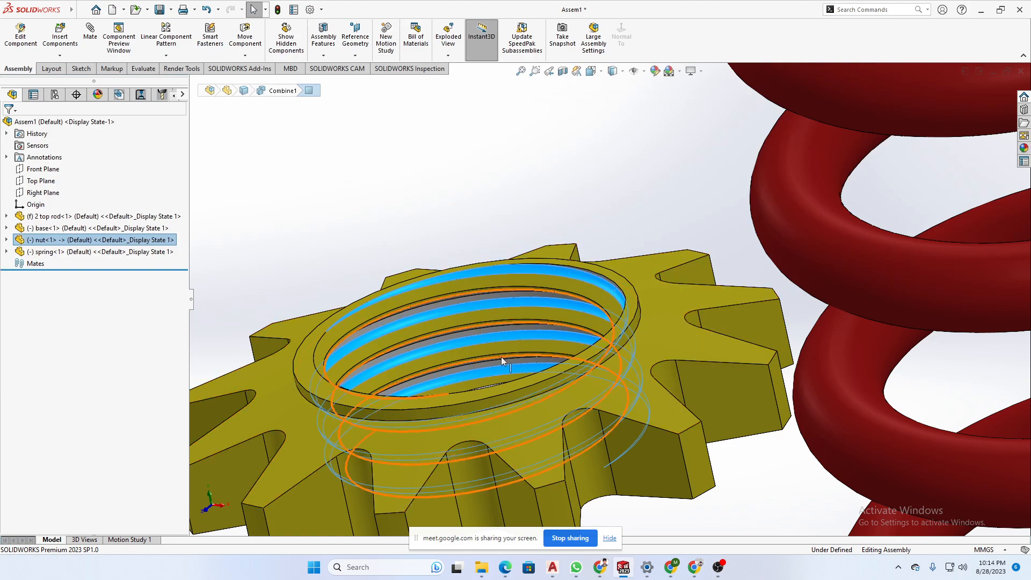
middle_click_drag(520, 345, 524, 367)
scroll(564, 366, "up", 5)
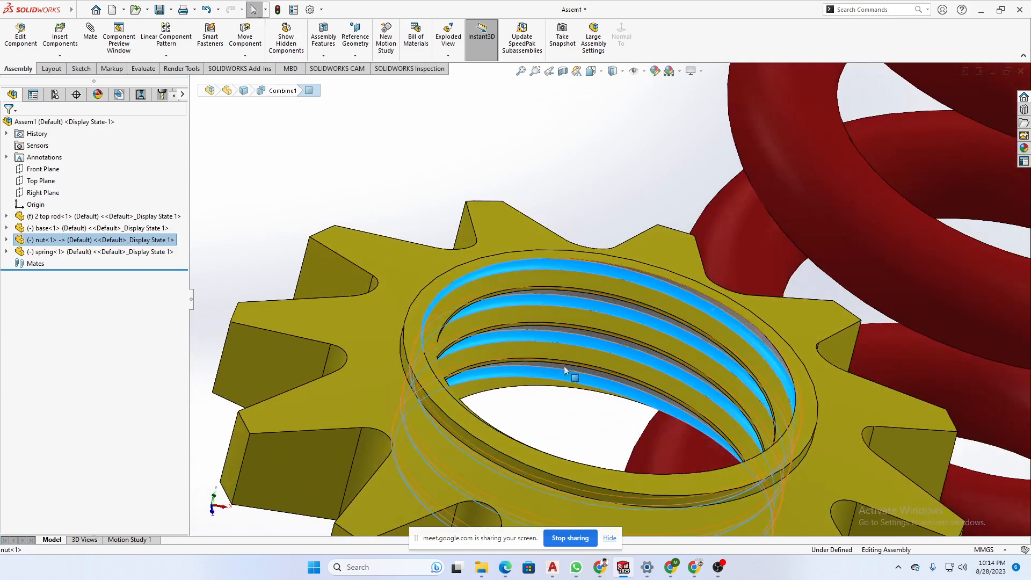
scroll(718, 398, "up", 2)
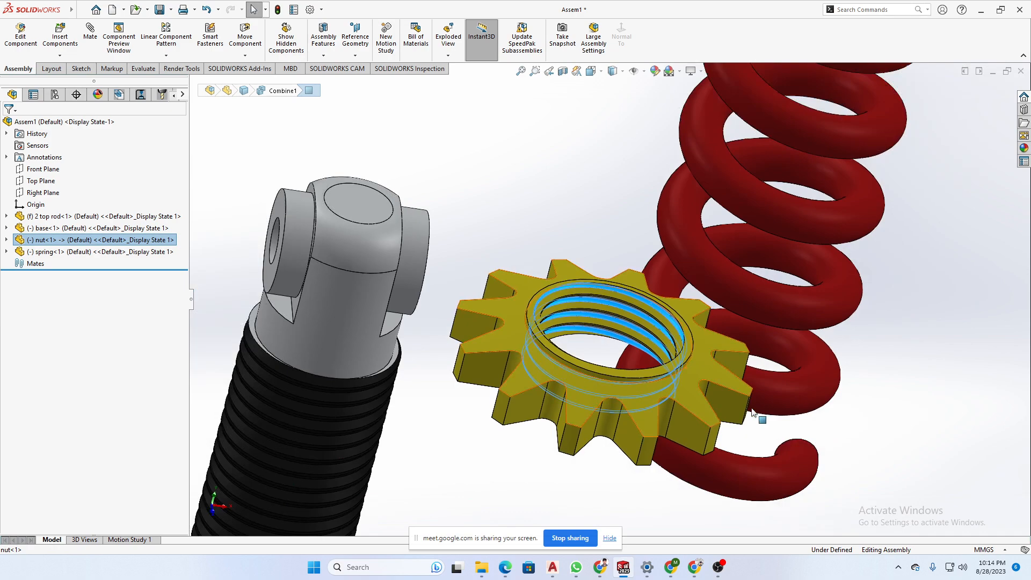
scroll(713, 392, "down", 6)
scroll(685, 379, "up", 5)
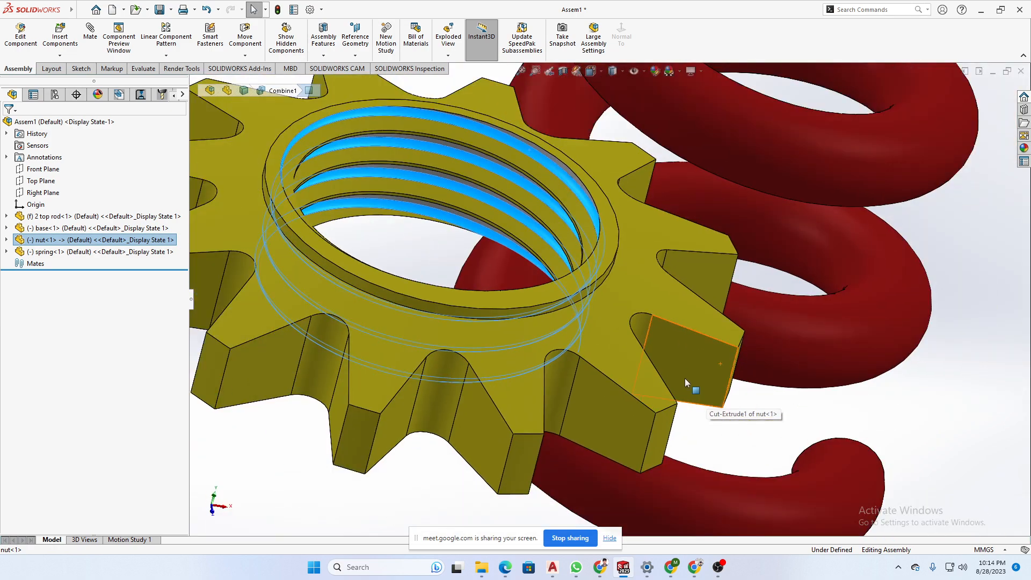
left_click(607, 311)
right_click(608, 311)
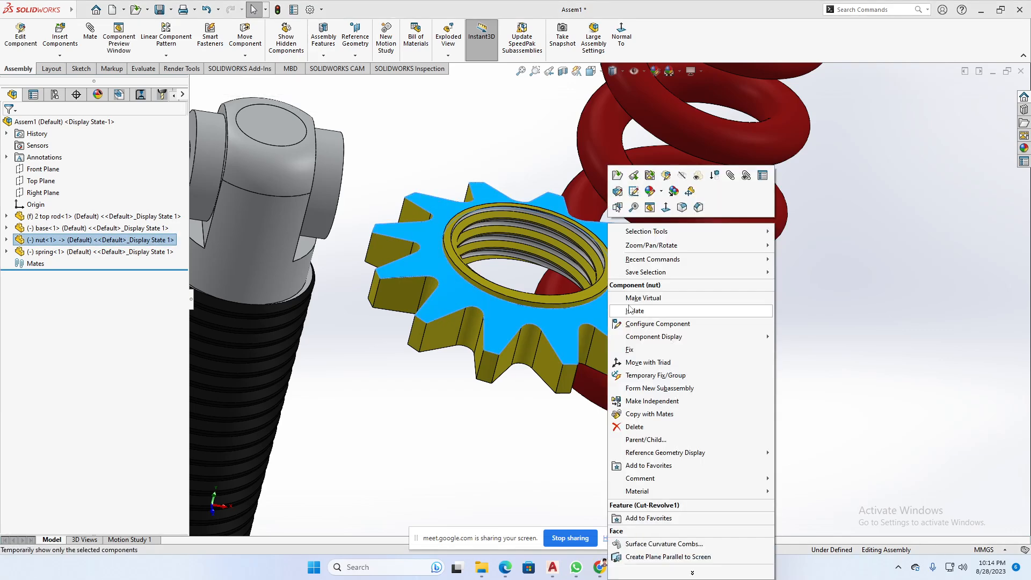
left_click(874, 335)
- Open the nut component from the assembly as a separate part
scroll(798, 357, "up", 5)
middle_click_drag(796, 355, 692, 327)
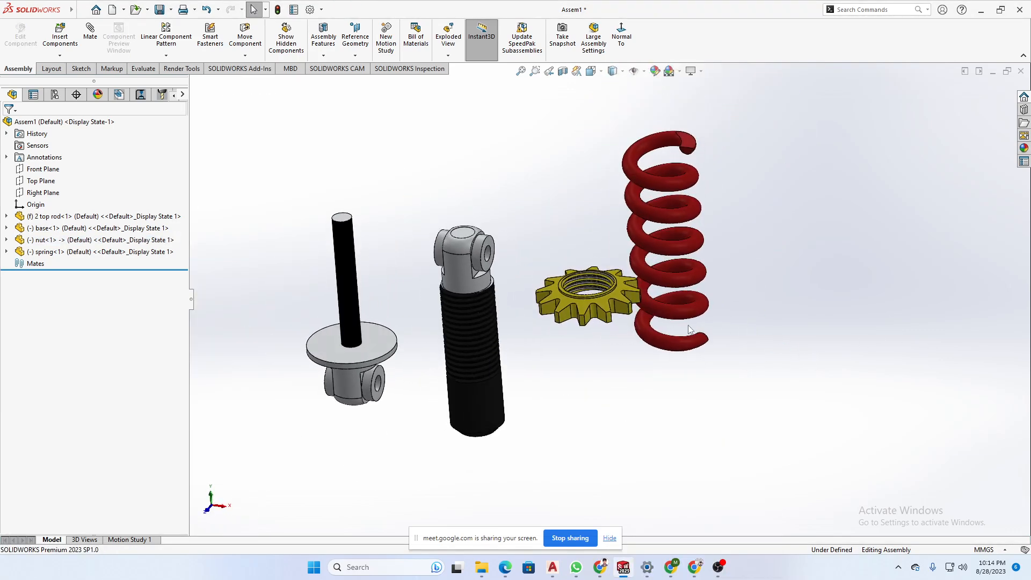
scroll(659, 315, "down", 4)
scroll(683, 334, "up", 3)
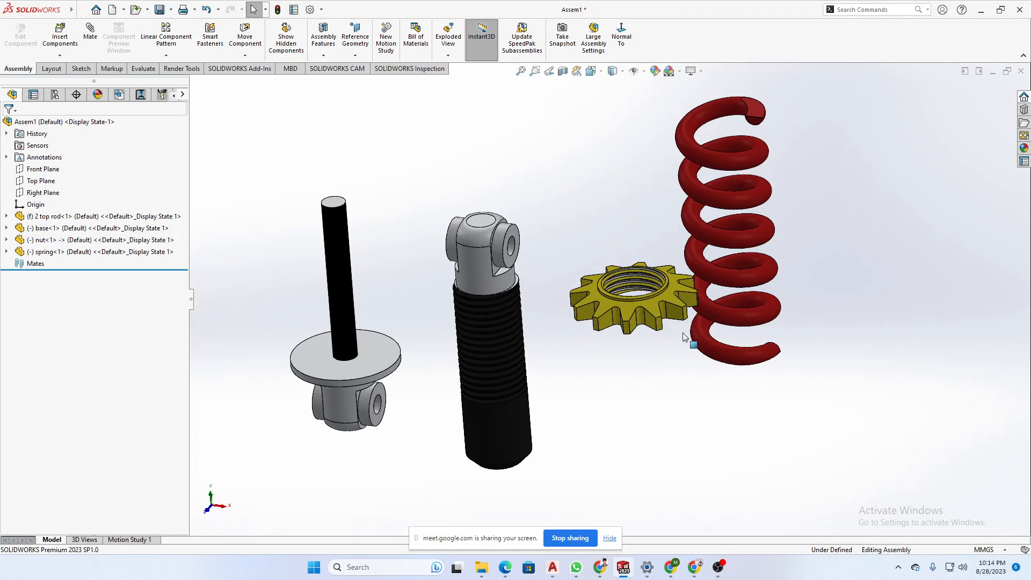
scroll(630, 307, "down", 3)
right_click(631, 307)
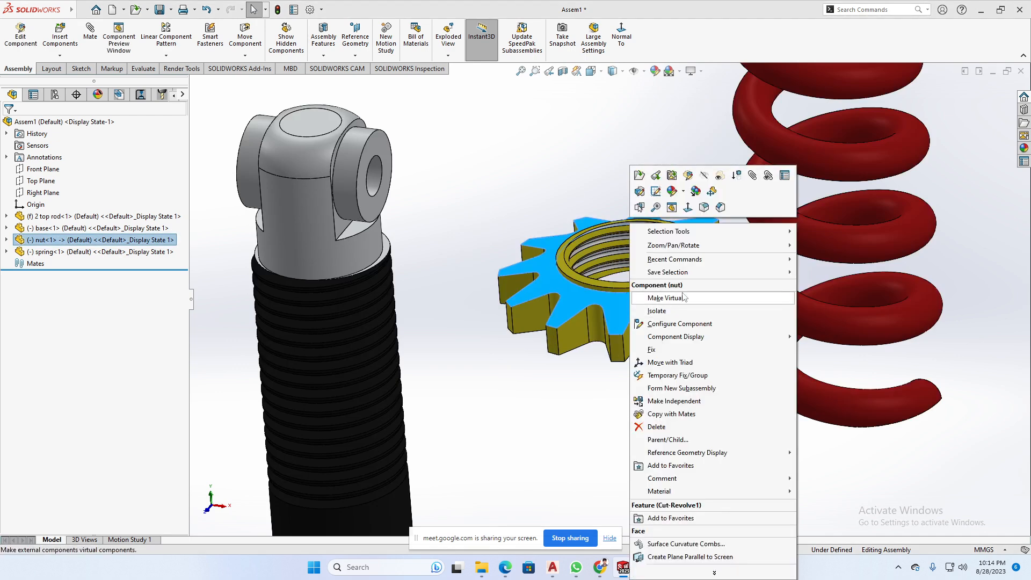
left_click(639, 177)
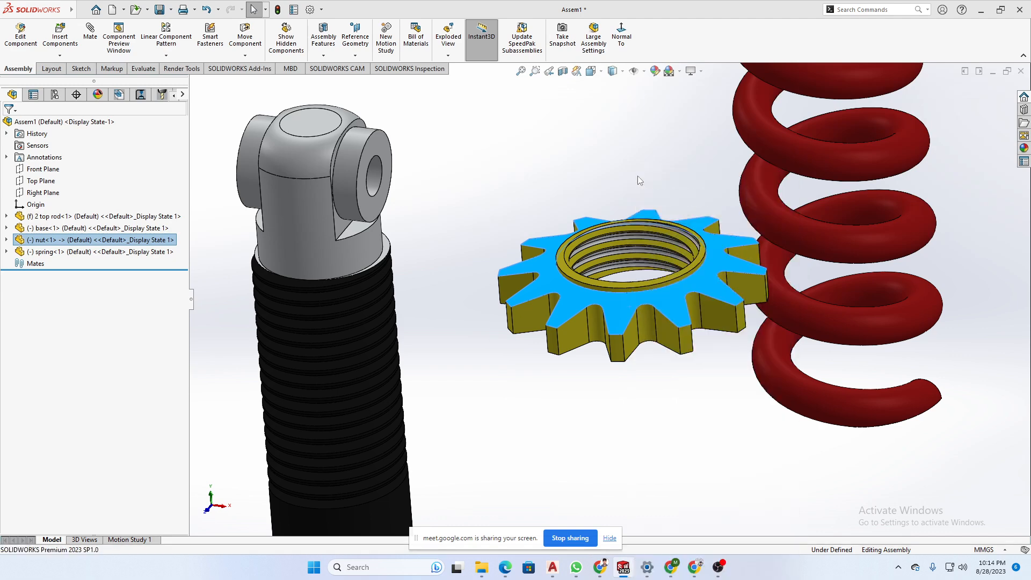
scroll(788, 384, "down", 1)
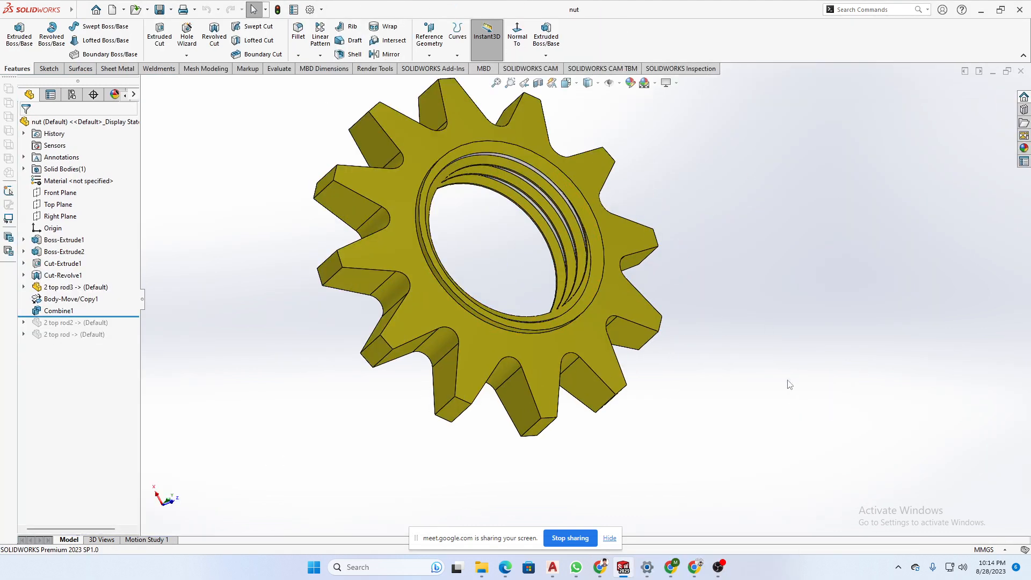
- Roll the nut's feature history forward past 2 top rod2 and 2 top rod, and select the cylindrical face above the rod's thread
middle_click_drag(790, 385, 769, 292)
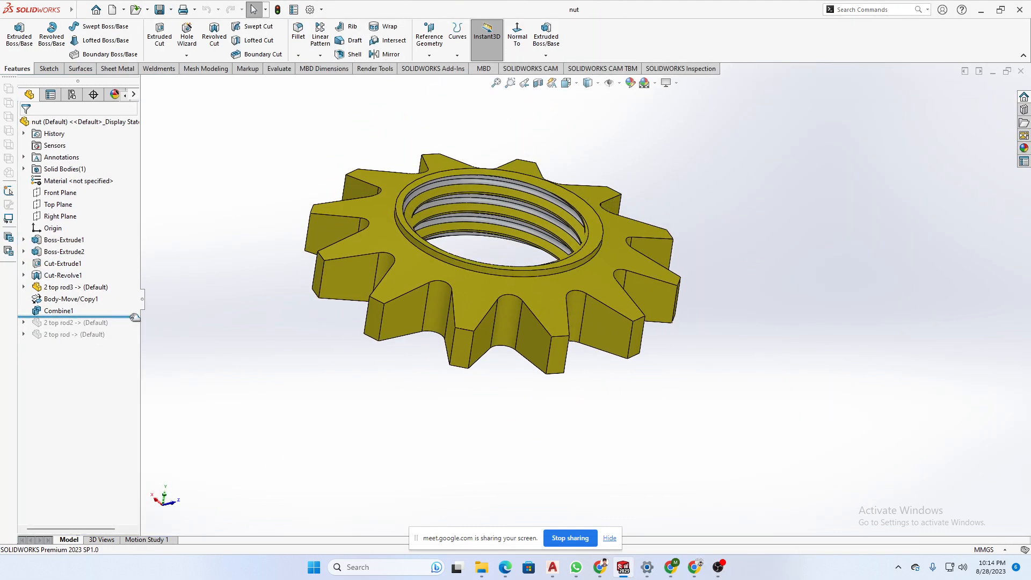
left_click_drag(128, 317, 131, 341)
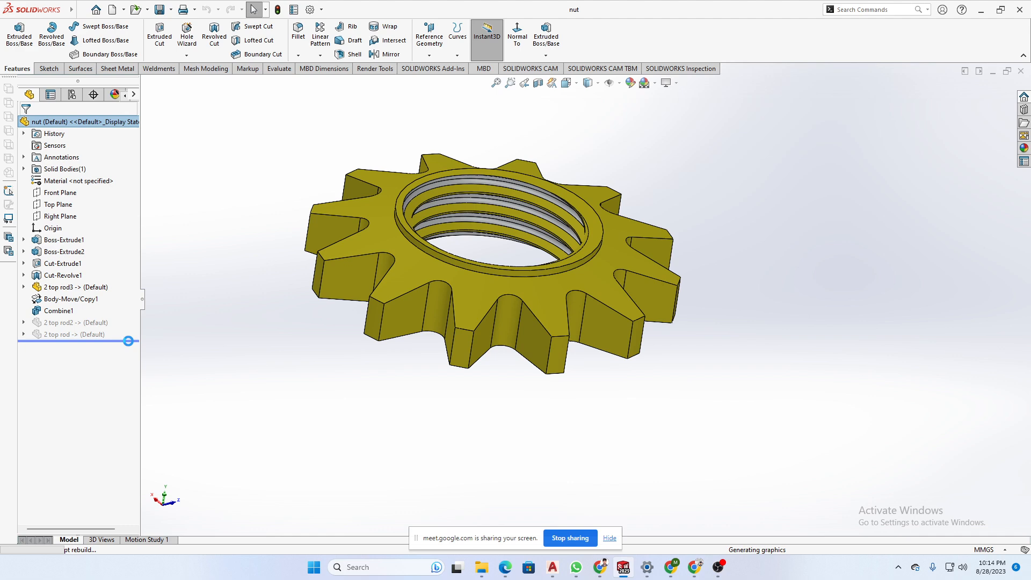
scroll(445, 361, "up", 3)
scroll(561, 367, "up", 2)
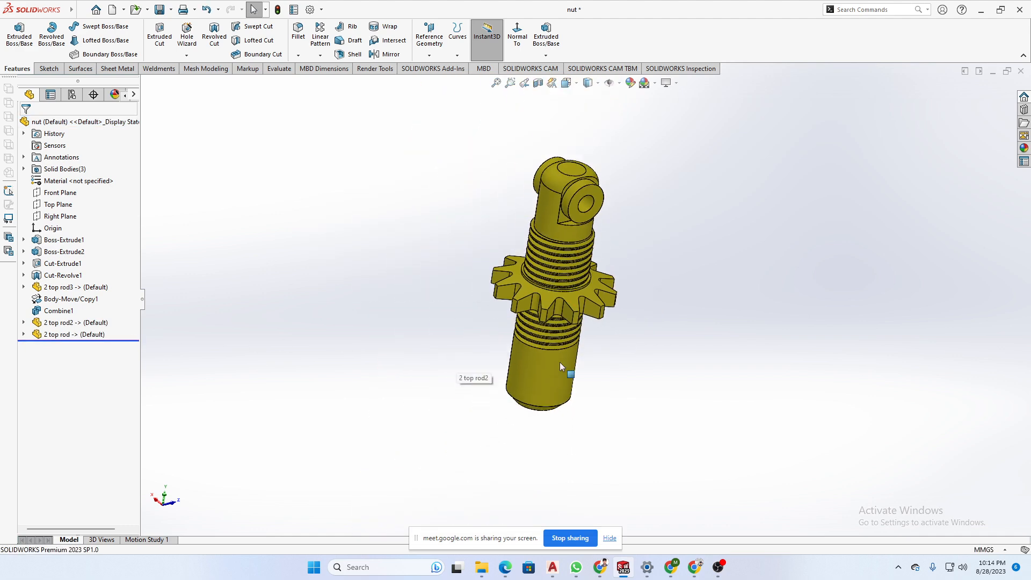
scroll(561, 248, "down", 3)
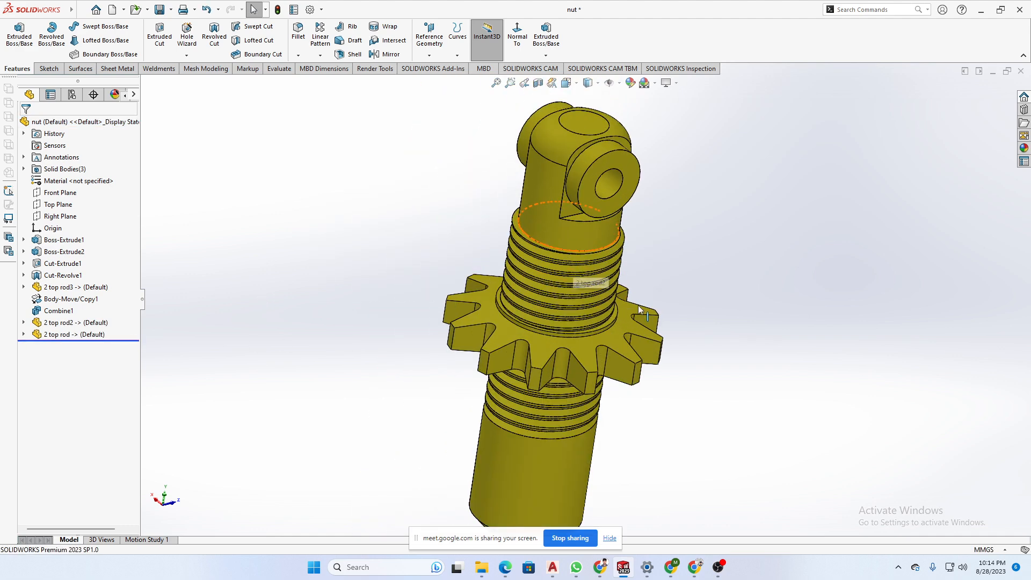
scroll(639, 310, "up", 2)
scroll(639, 311, "down", 3)
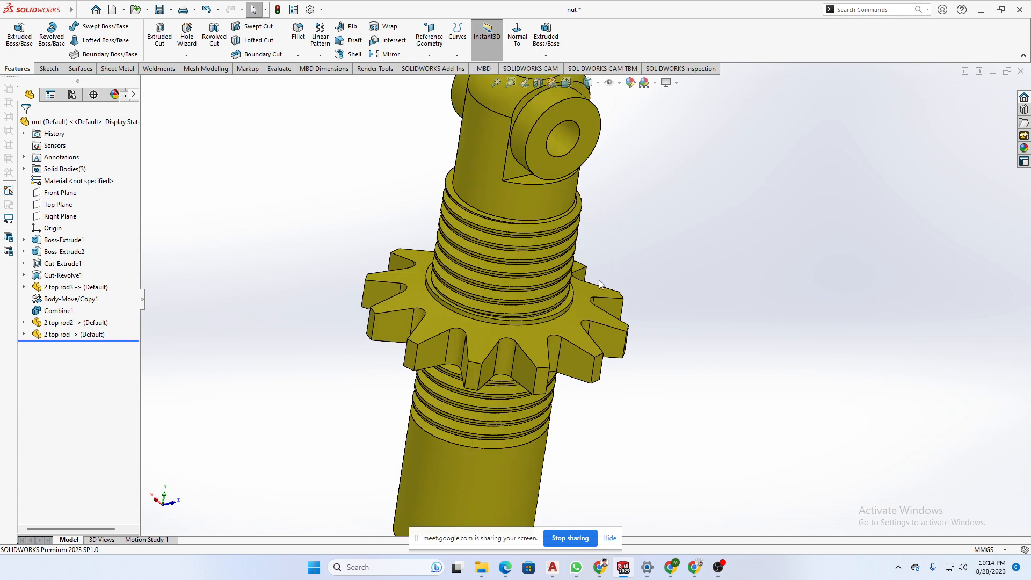
left_click(519, 209)
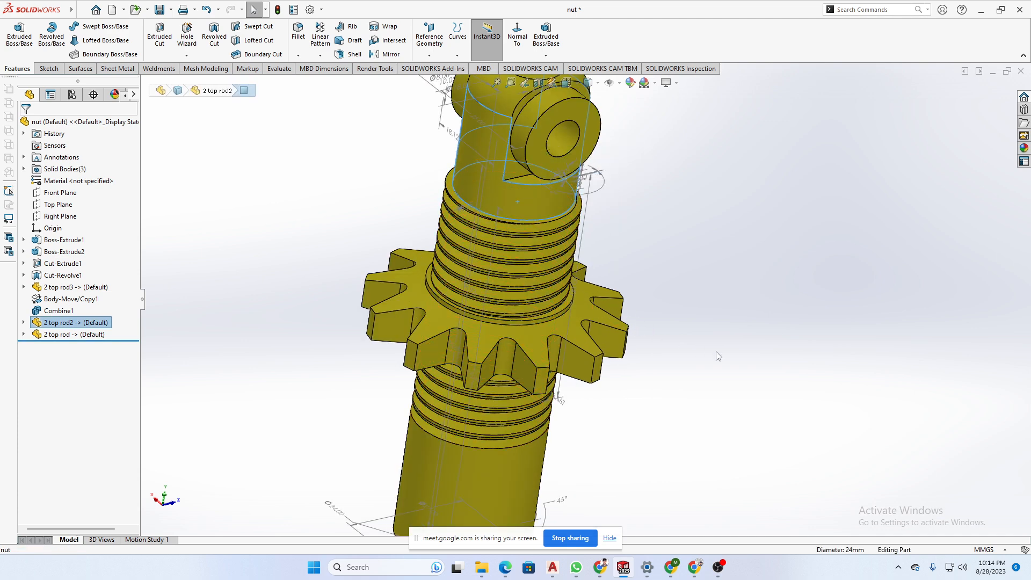
- Delete the inserted 2 top rod and 2 top rod2 part features from the nut
scroll(719, 357, "up", 2)
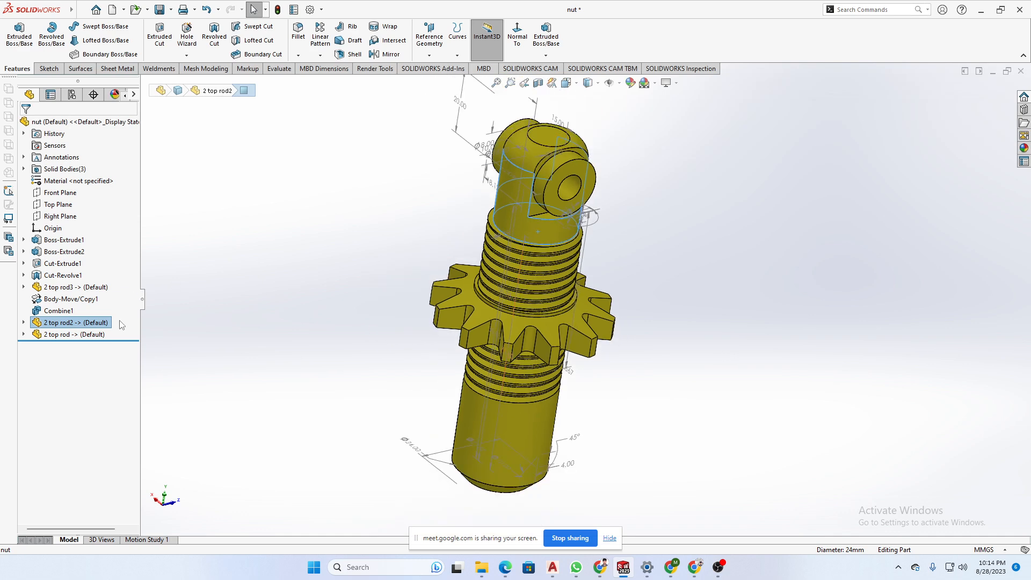
left_click(88, 335)
key("Delete")
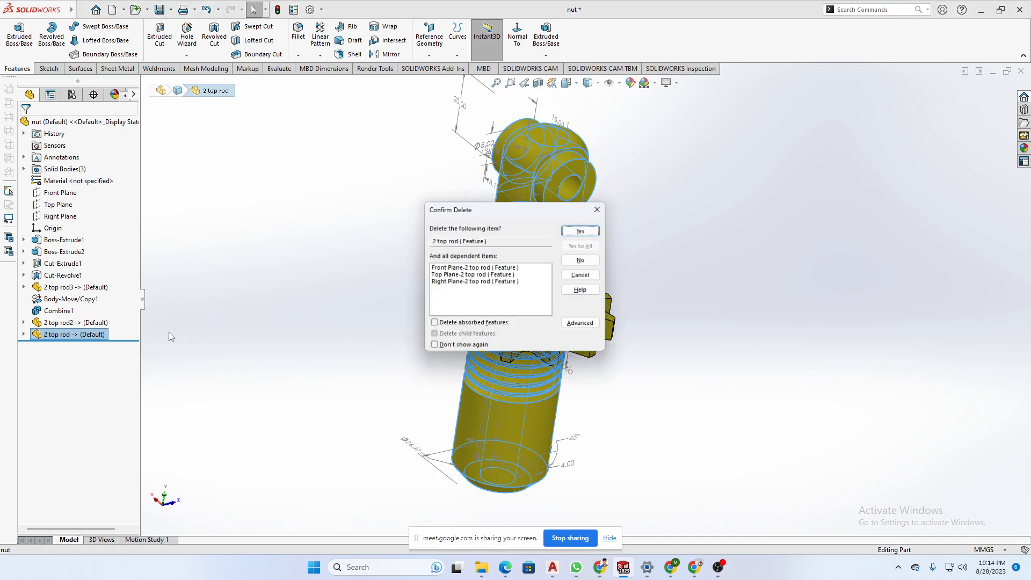
left_click(594, 231)
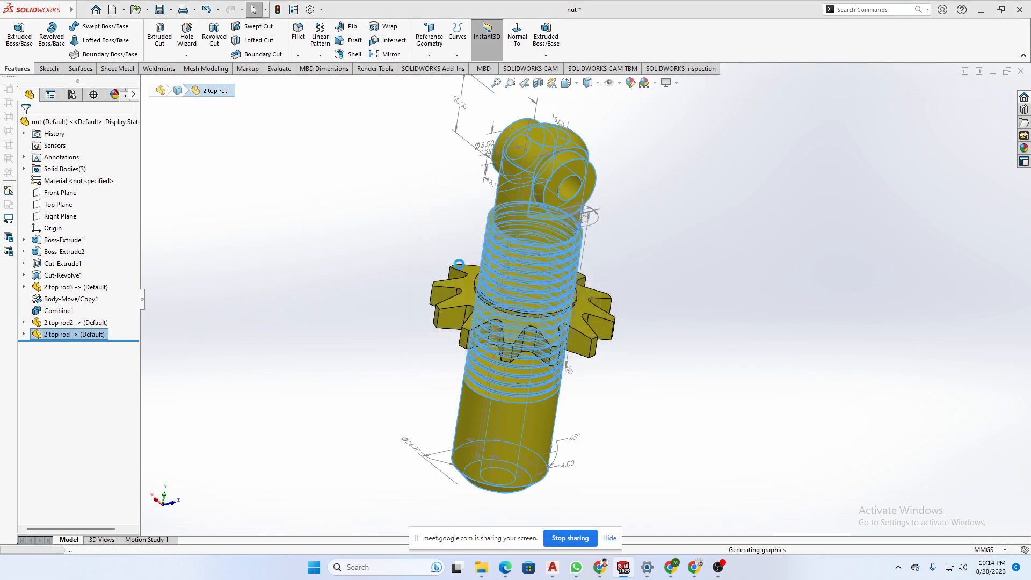
left_click(70, 323)
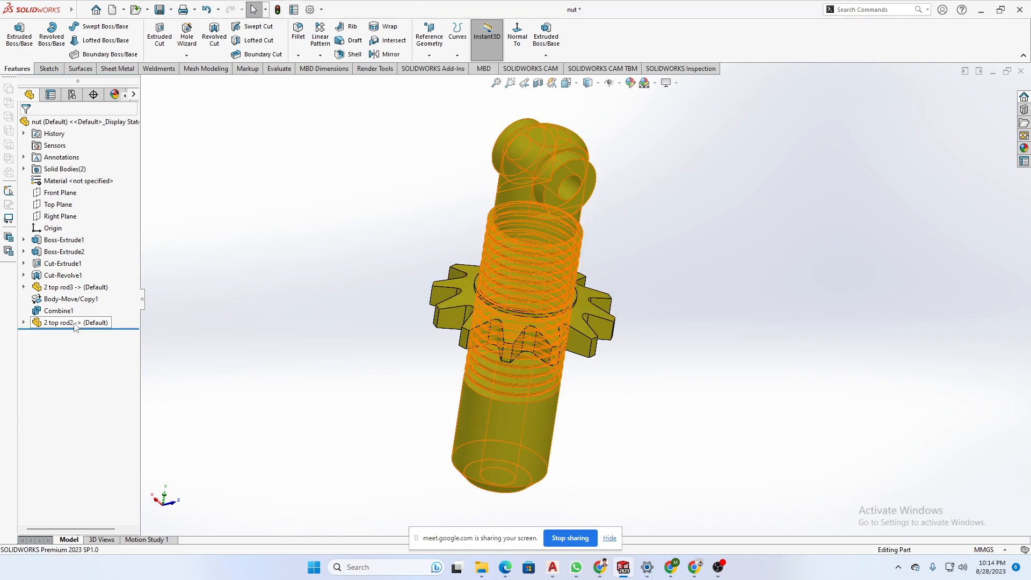
key("Delete")
left_click(585, 231)
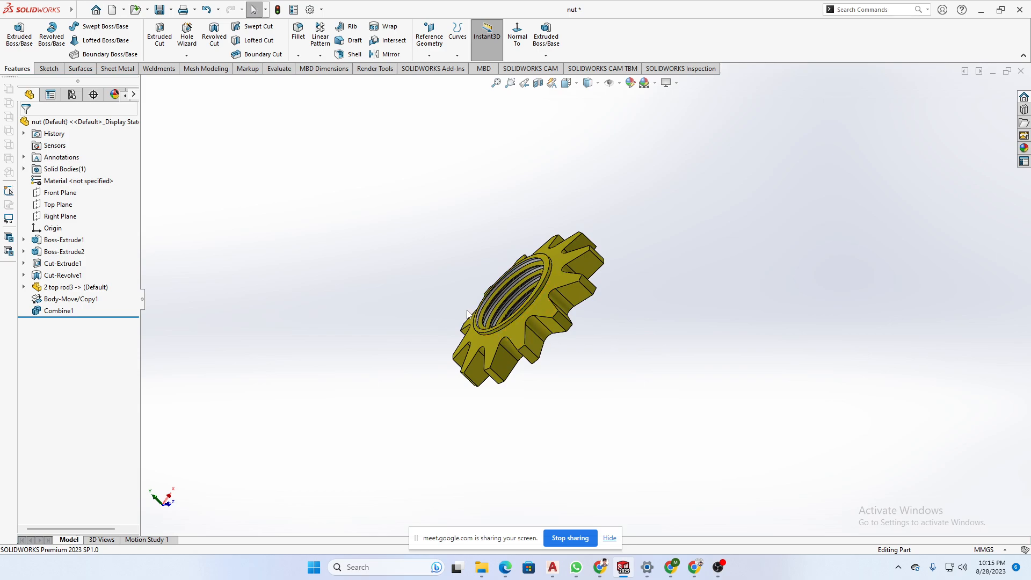
- Inspect the nut's internal thread grooves and open the Combine1 feature's definition
middle_click_drag(467, 314, 501, 317)
scroll(649, 242, "up", 5)
scroll(501, 317, "down", 2)
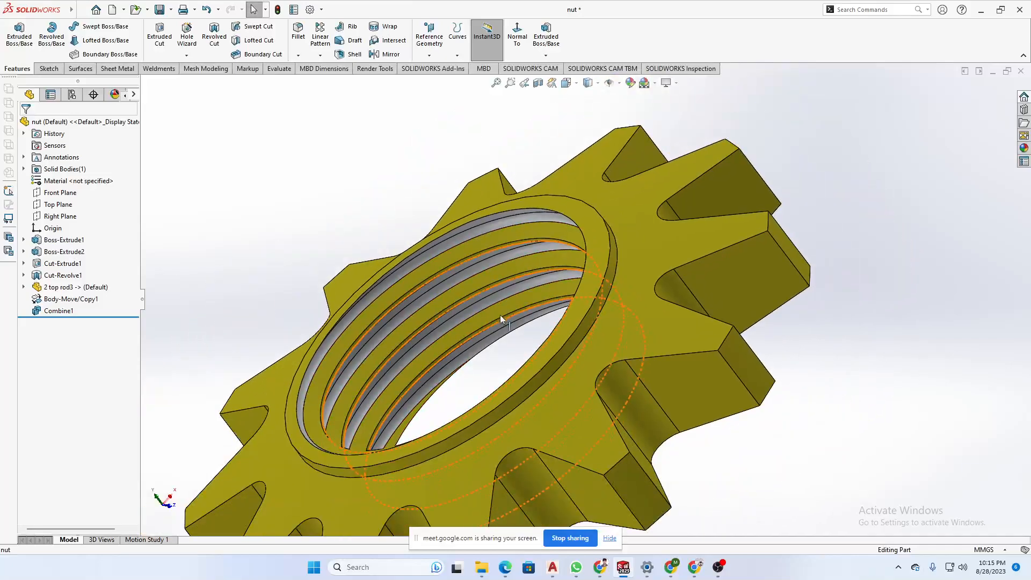
left_click(59, 312)
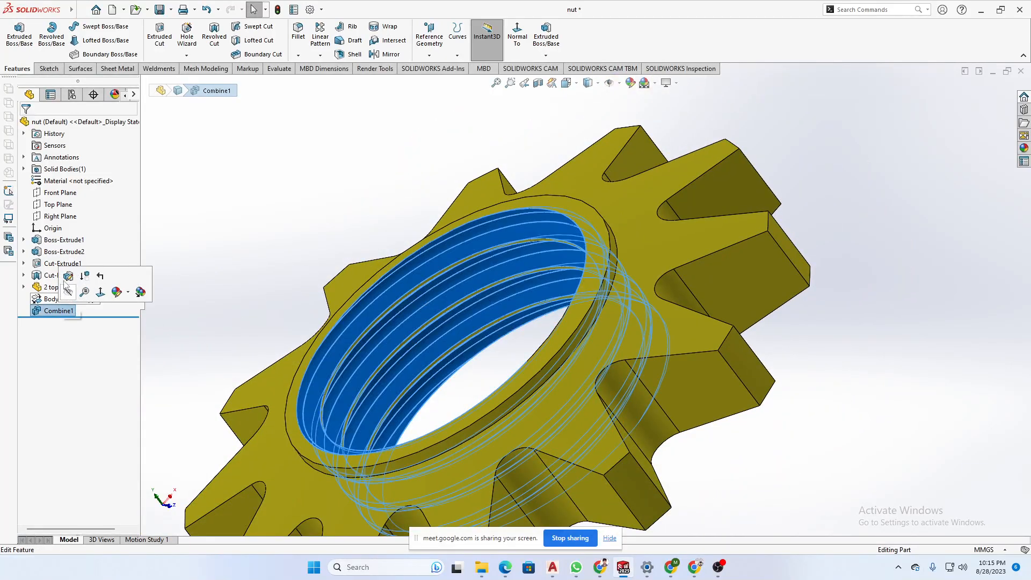
left_click(67, 276)
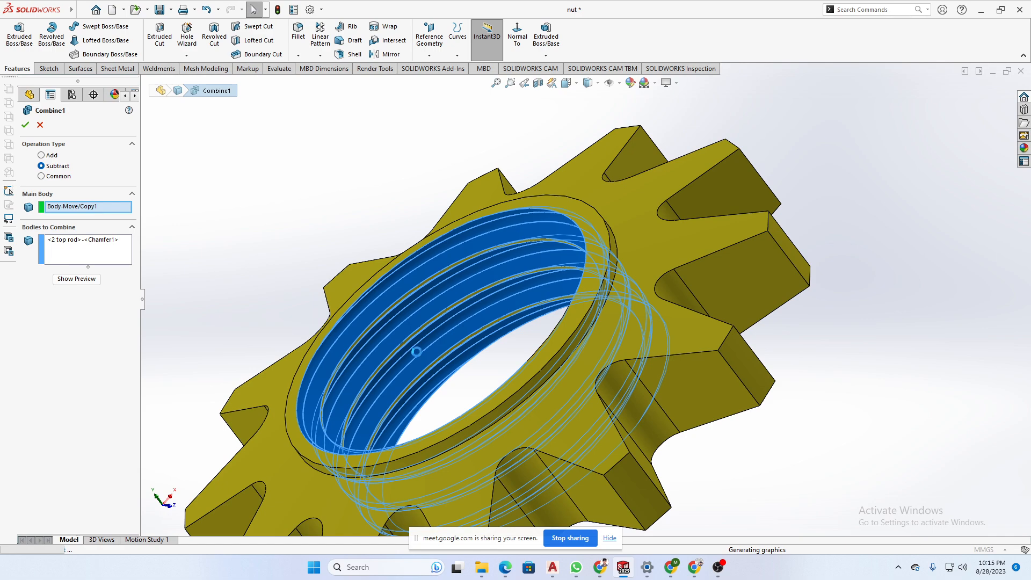
- Examine how the threaded rod body is subtracted from the nut body, and leave the Combine feature without changes
scroll(455, 341, "down", 7)
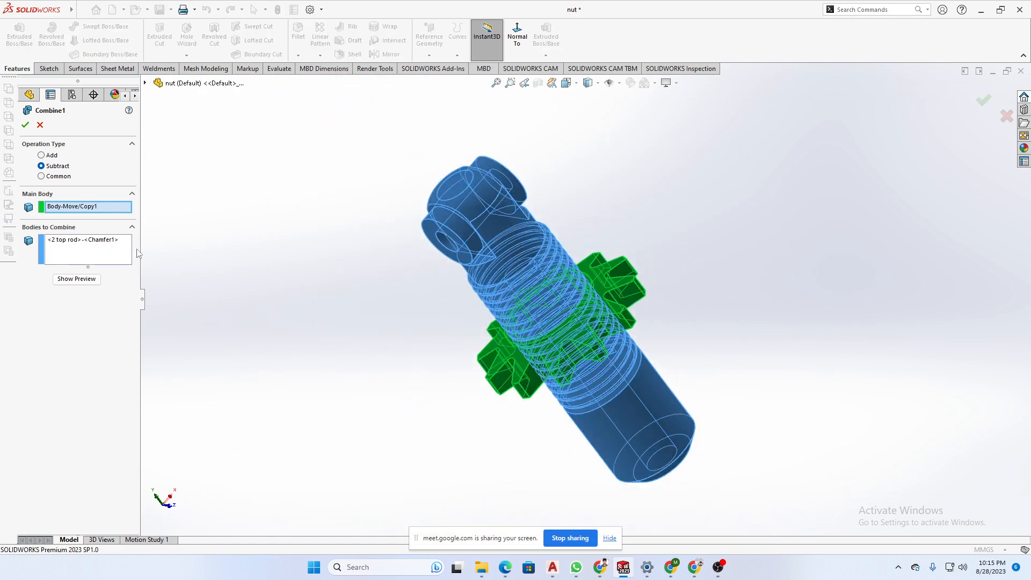
middle_click_drag(175, 255, 465, 279)
middle_click_drag(367, 288, 364, 226)
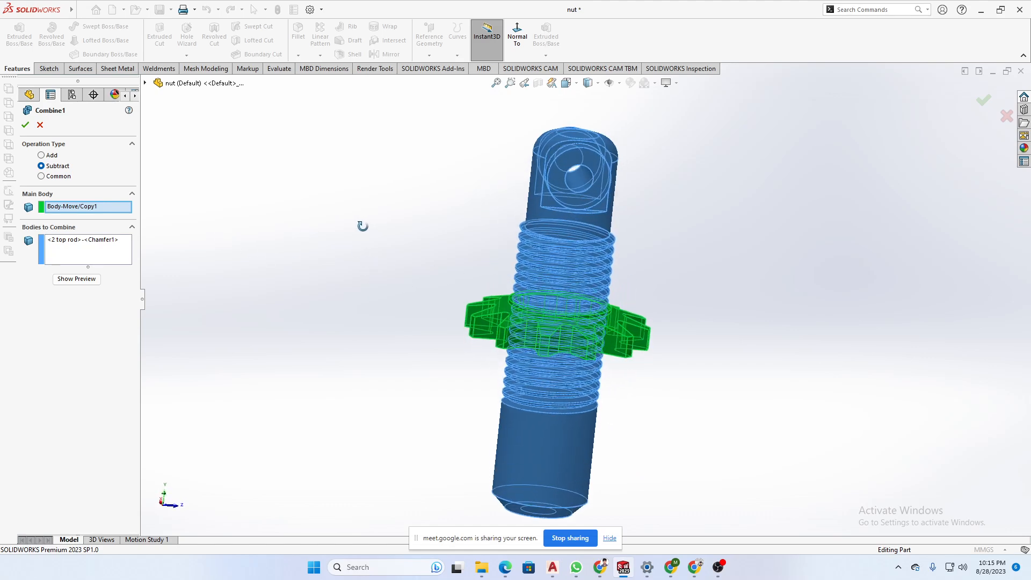
scroll(533, 315, "down", 3)
scroll(533, 313, "down", 3)
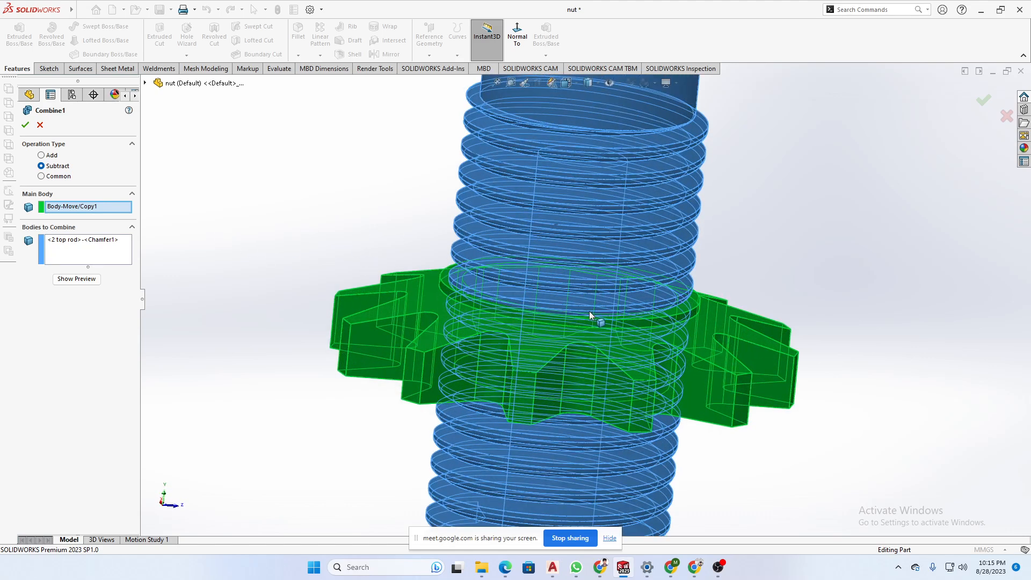
scroll(575, 311, "down", 1)
scroll(574, 311, "up", 2)
middle_click_drag(575, 311, 537, 346)
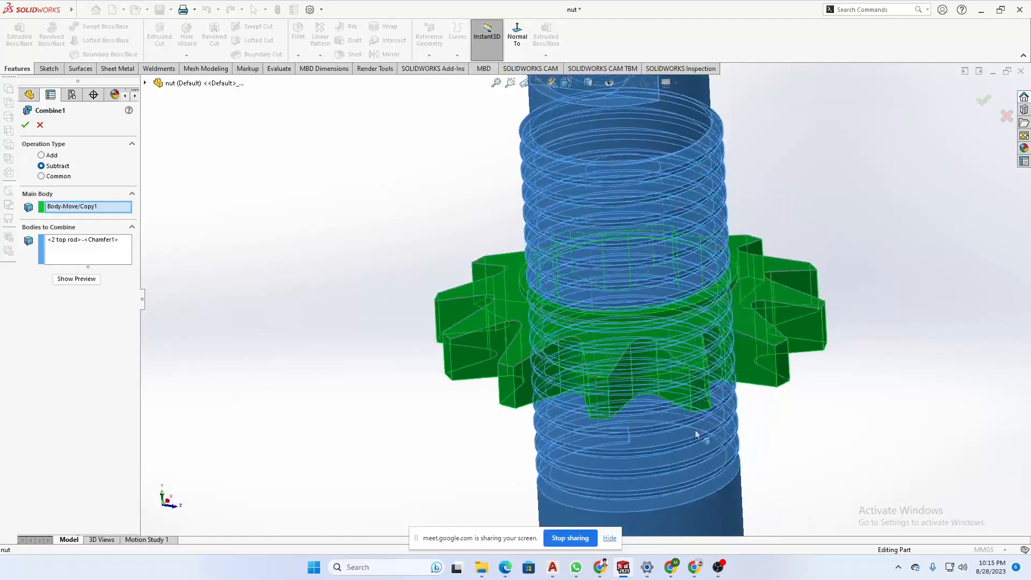
scroll(678, 439, "up", 3)
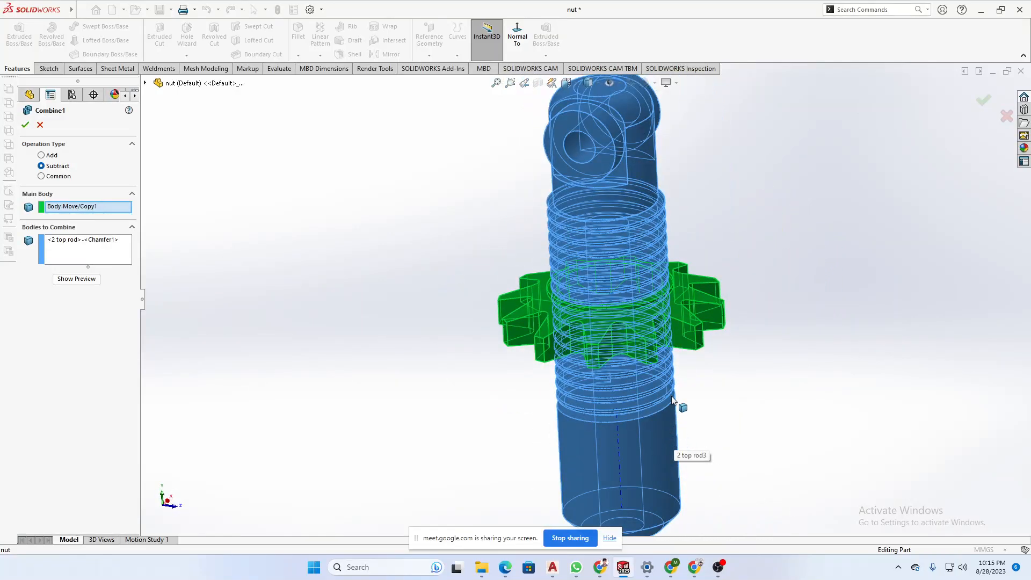
middle_click_drag(666, 431, 635, 300)
scroll(634, 303, "down", 3)
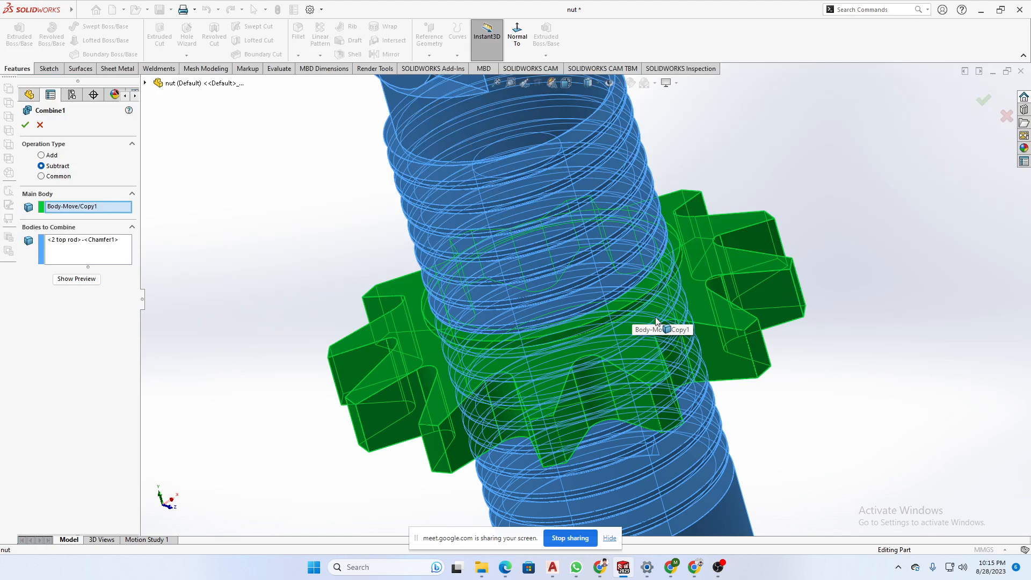
left_click(39, 128)
- Open the whole nut's yellow low gloss plastic appearance for editing
middle_click_drag(329, 302, 318, 372)
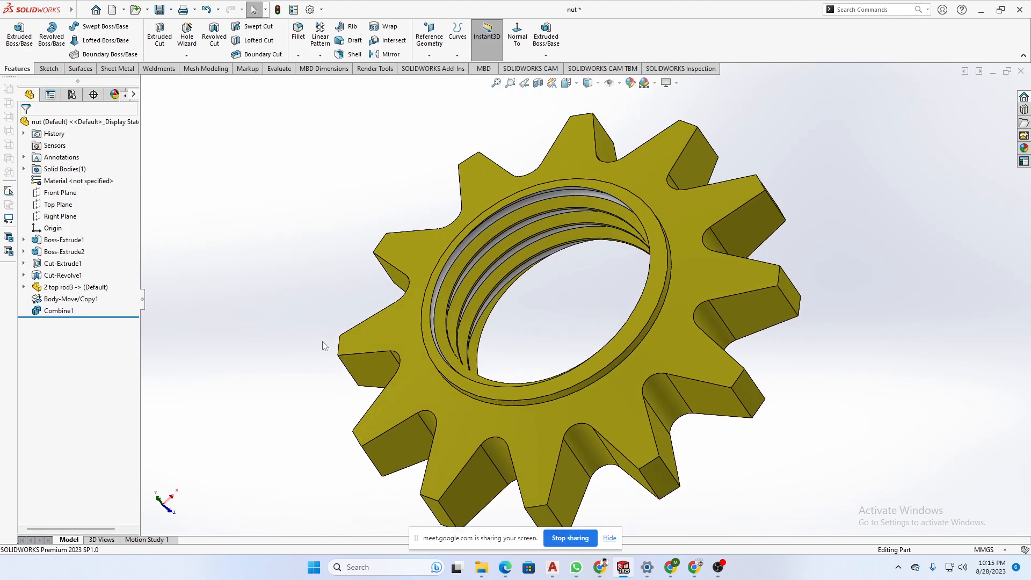
right_click(702, 252)
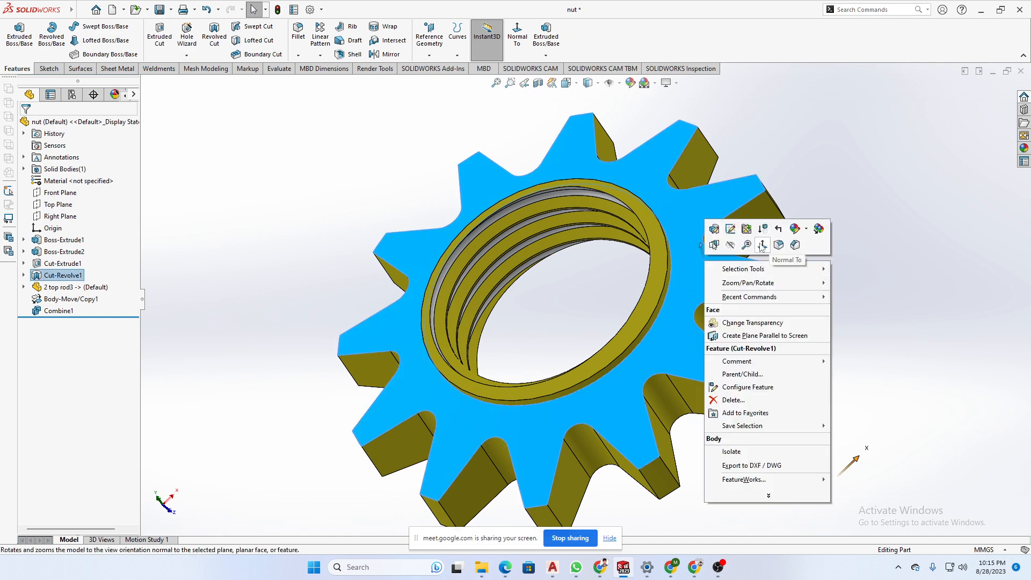
left_click(962, 309)
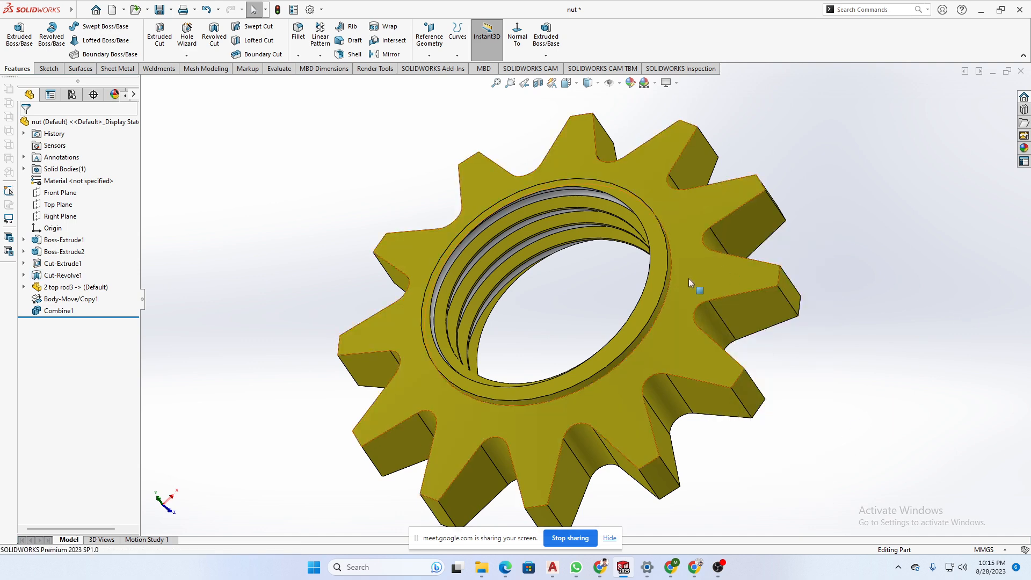
right_click(688, 278)
left_click(790, 249)
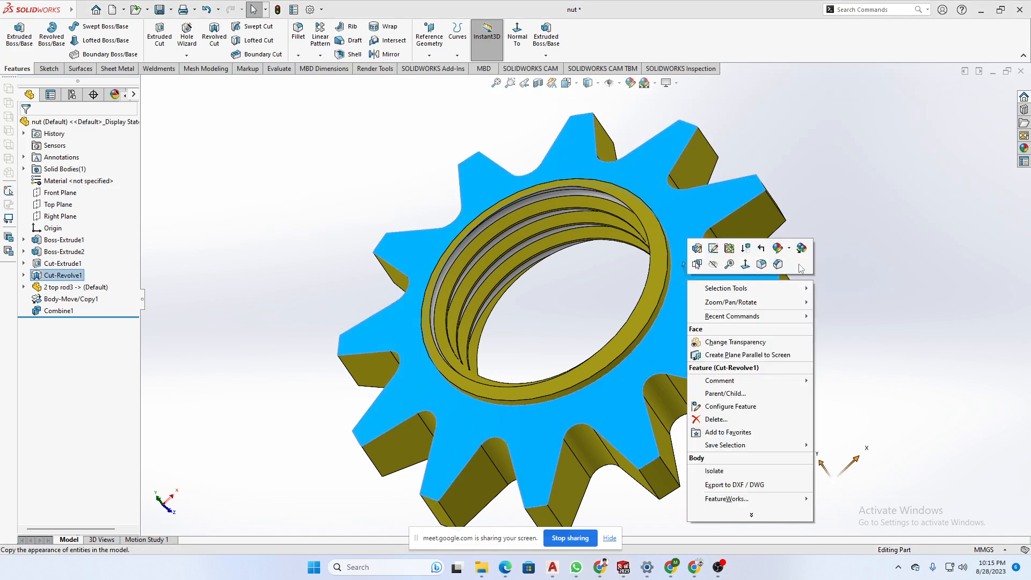
left_click(800, 307)
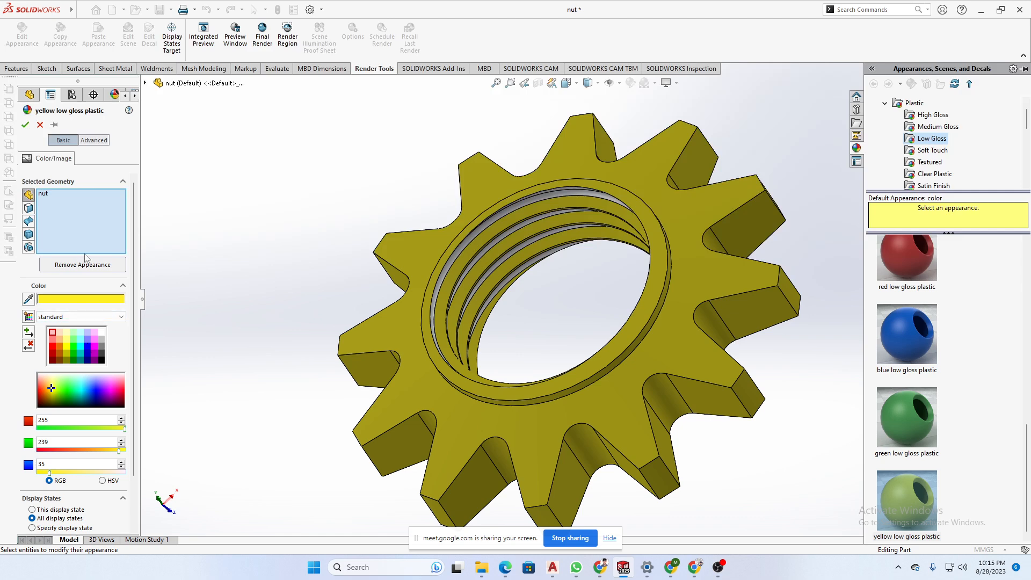
- Try pale yellow (255, 255, 128), brown (186, 91, 6) and bright yellow (255, 255, 0) as the nut's colour
scroll(537, 293, "down", 5)
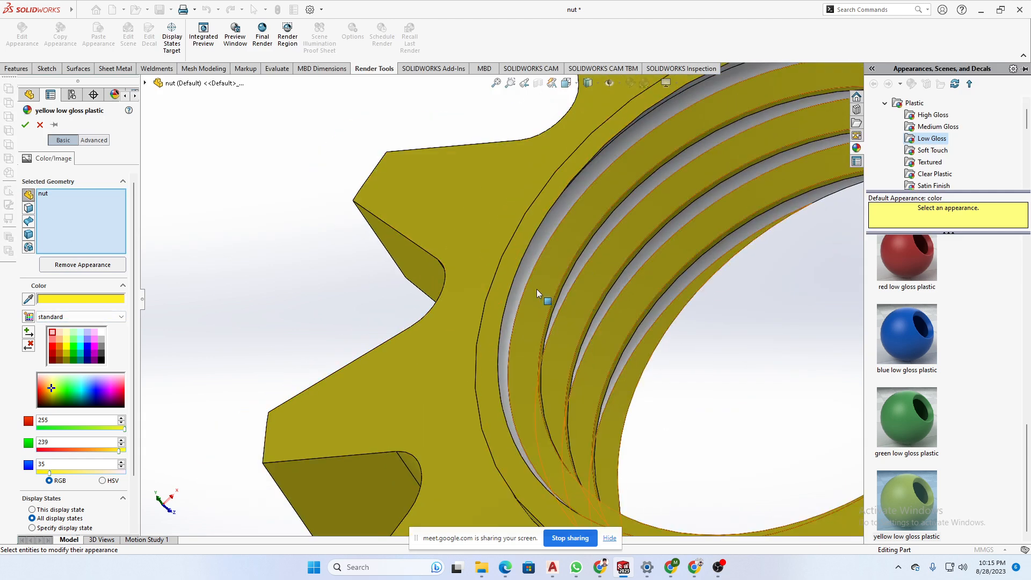
left_click(536, 256)
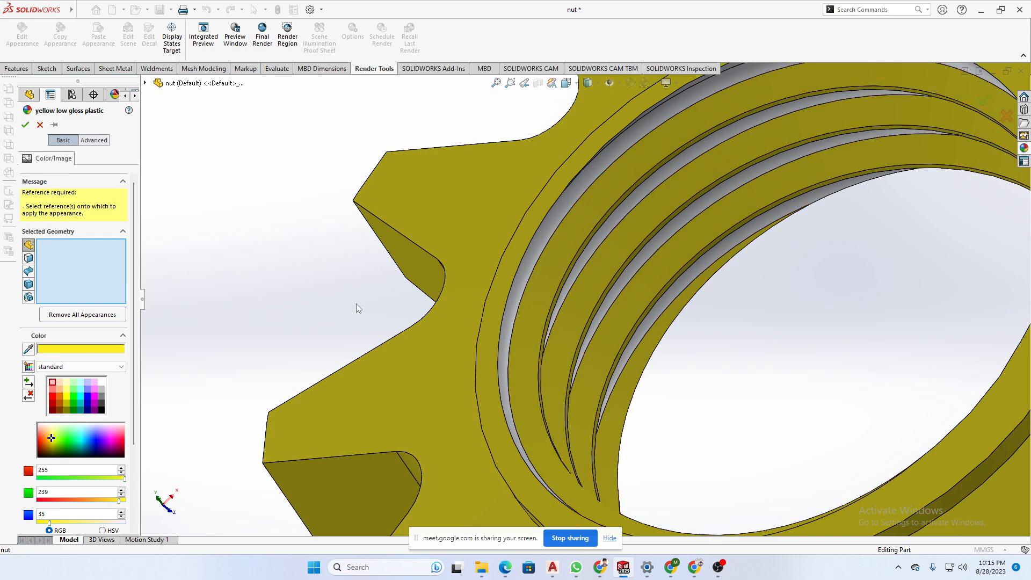
scroll(421, 308, "up", 5)
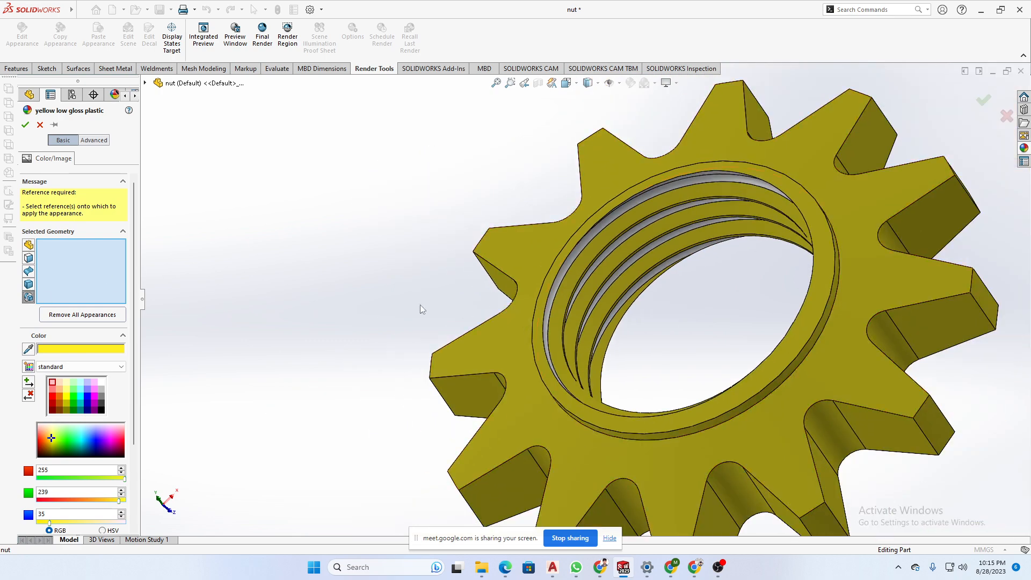
left_click(595, 345)
left_click(66, 341)
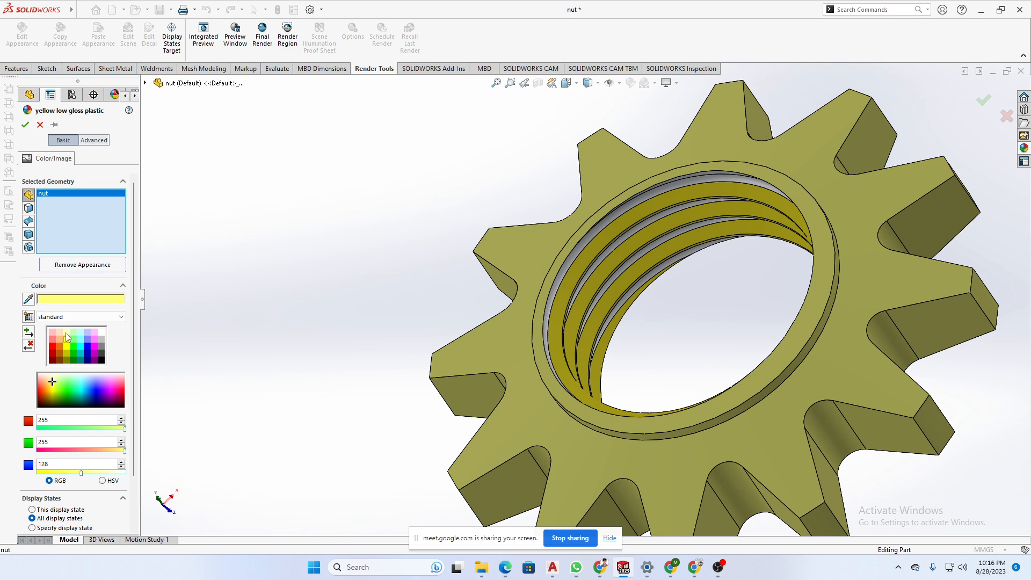
left_click(65, 346)
left_click(60, 353)
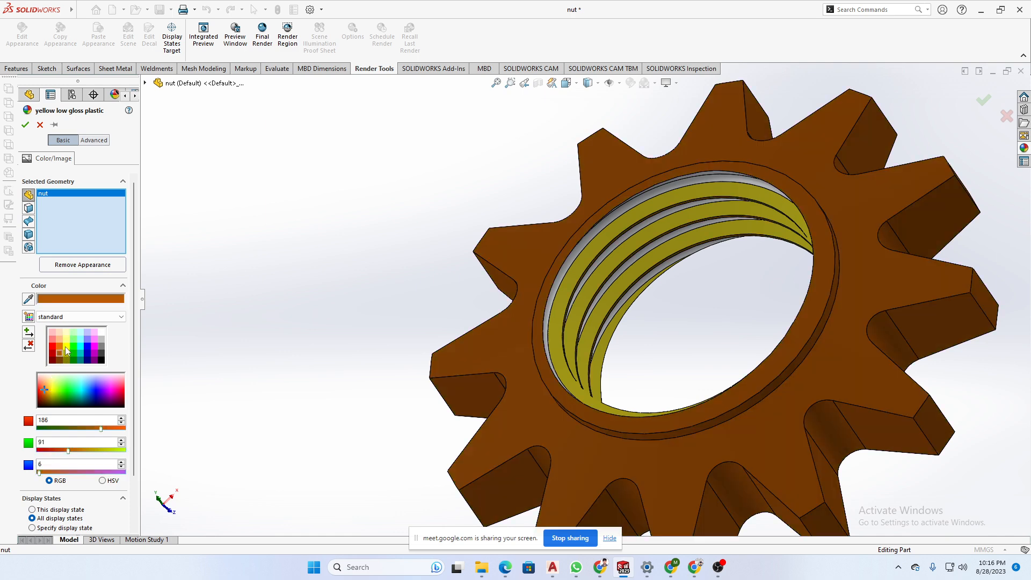
left_click(66, 346)
- Try to pick the nut's internal thread faces for the colour change, and discard the appearance edit
scroll(669, 295, "up", 3)
scroll(663, 263, "down", 5)
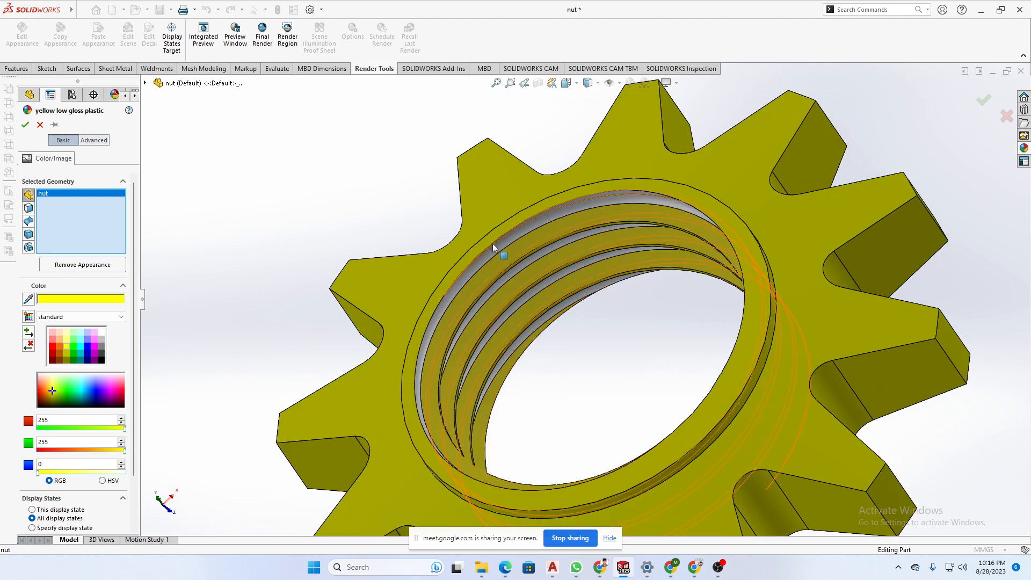
left_click(475, 270)
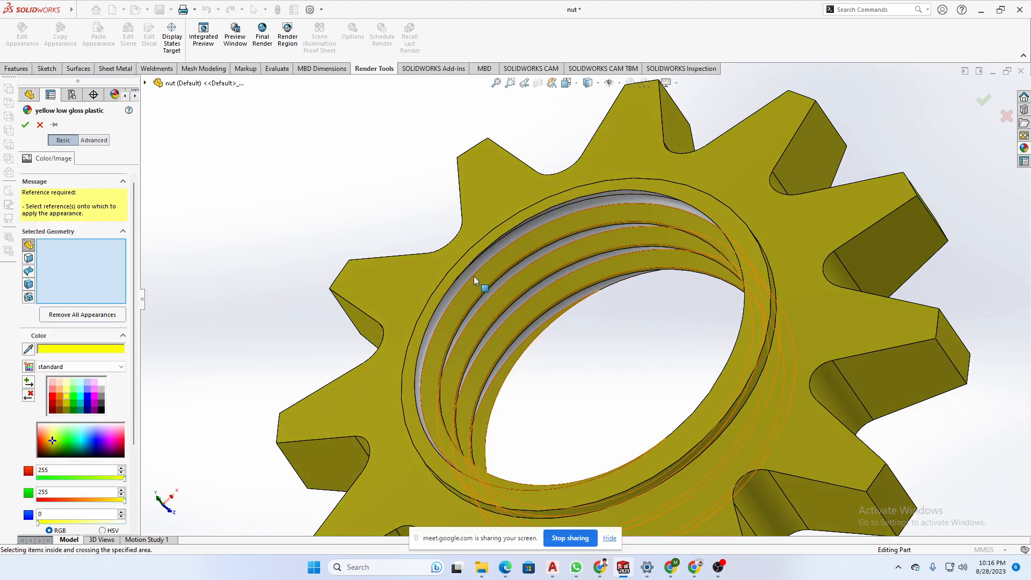
left_click(473, 276)
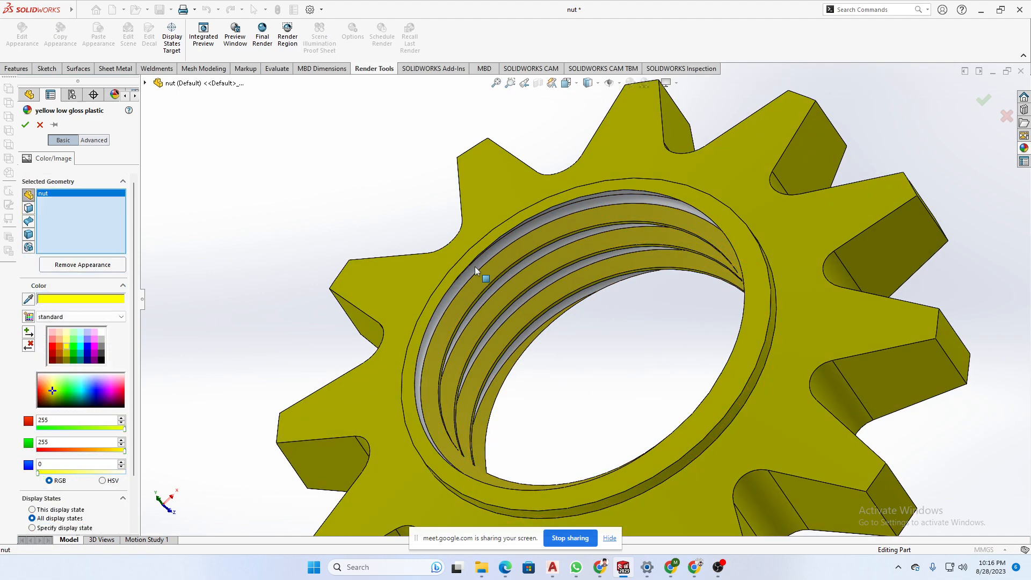
scroll(664, 270, "down", 3)
scroll(628, 307, "up", 3)
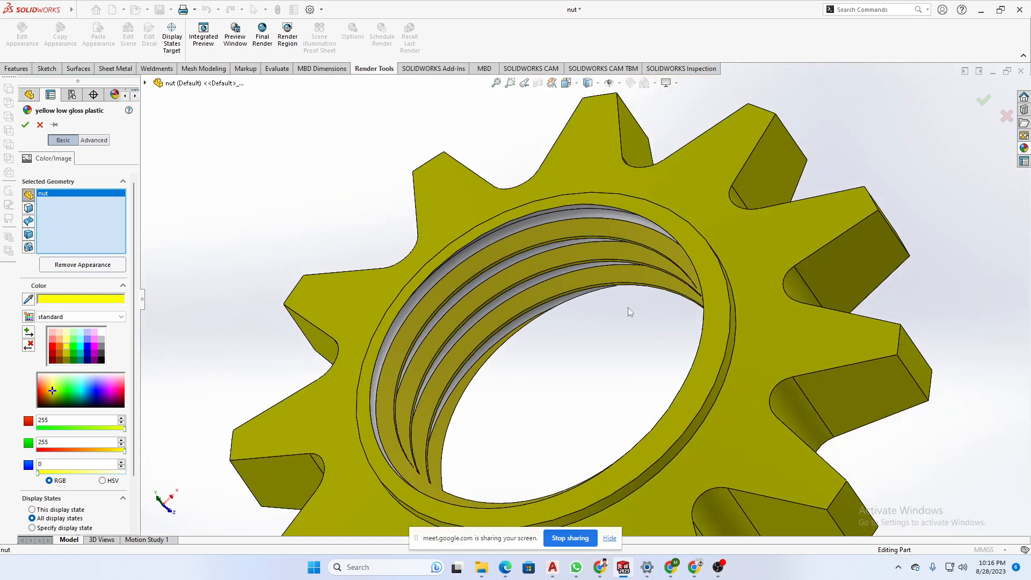
scroll(627, 308, "up", 3)
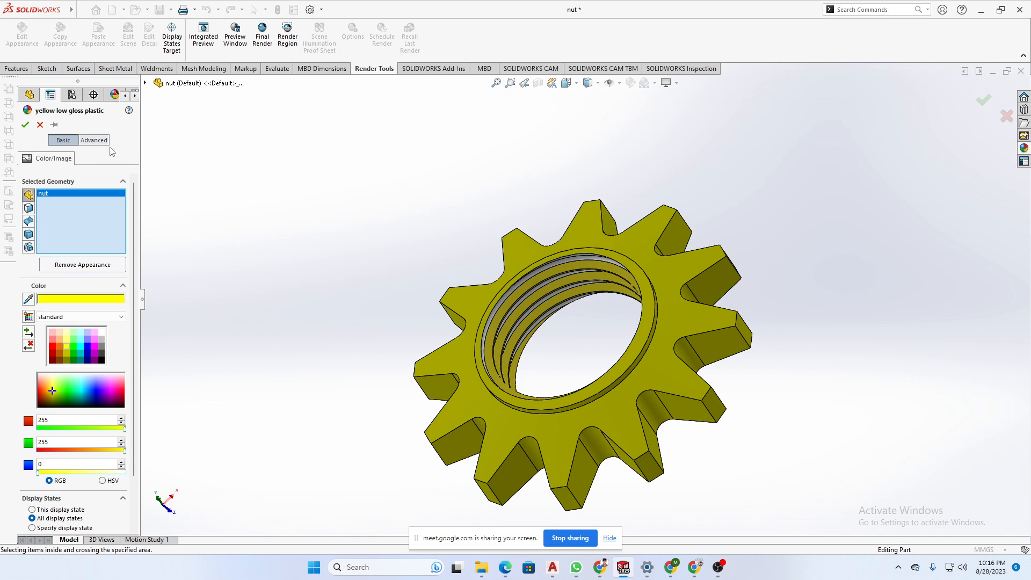
left_click(40, 127)
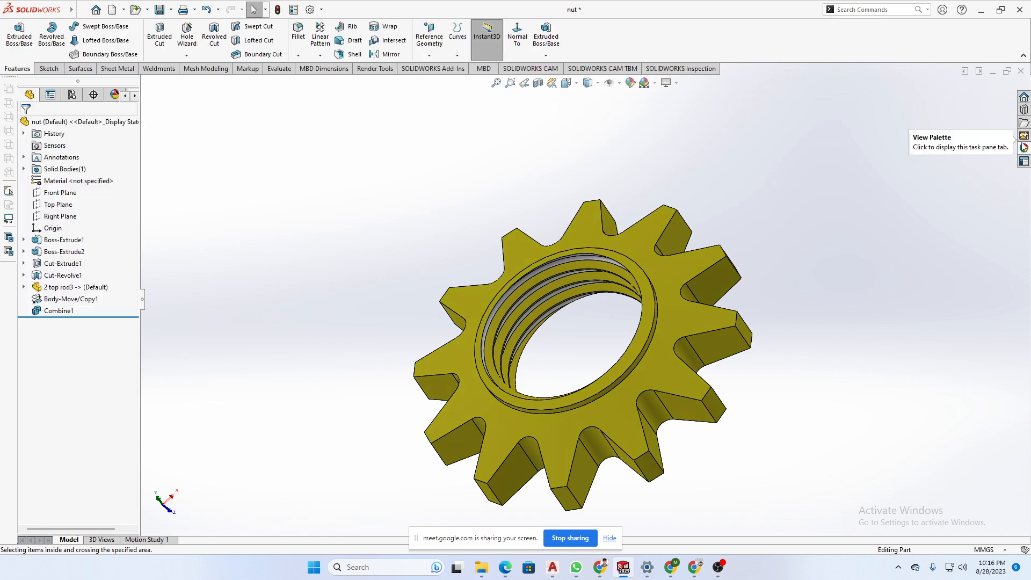
- Apply the blue low gloss plastic appearance to the whole nut part
left_click(1024, 148)
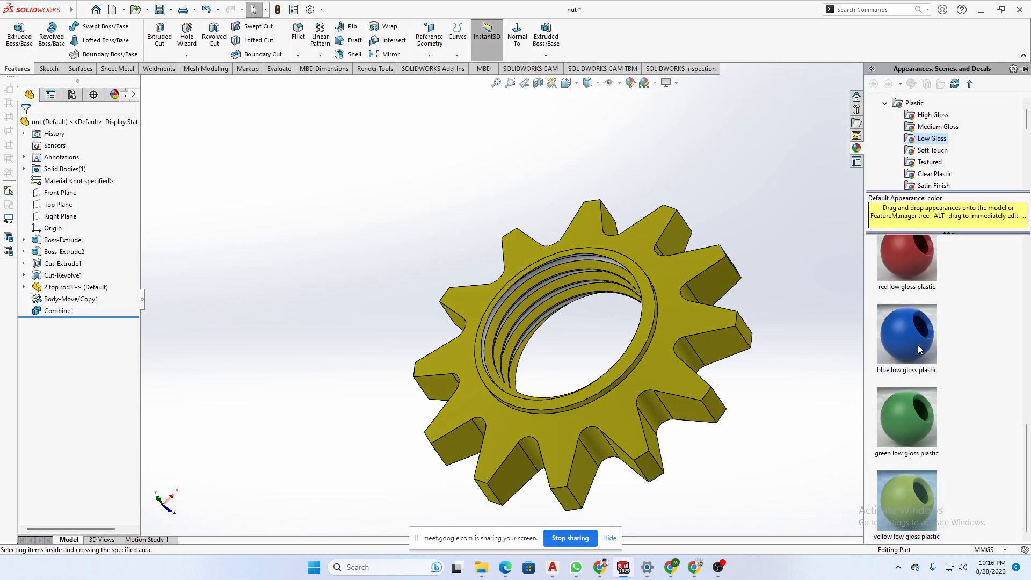
left_click_drag(919, 349, 667, 375)
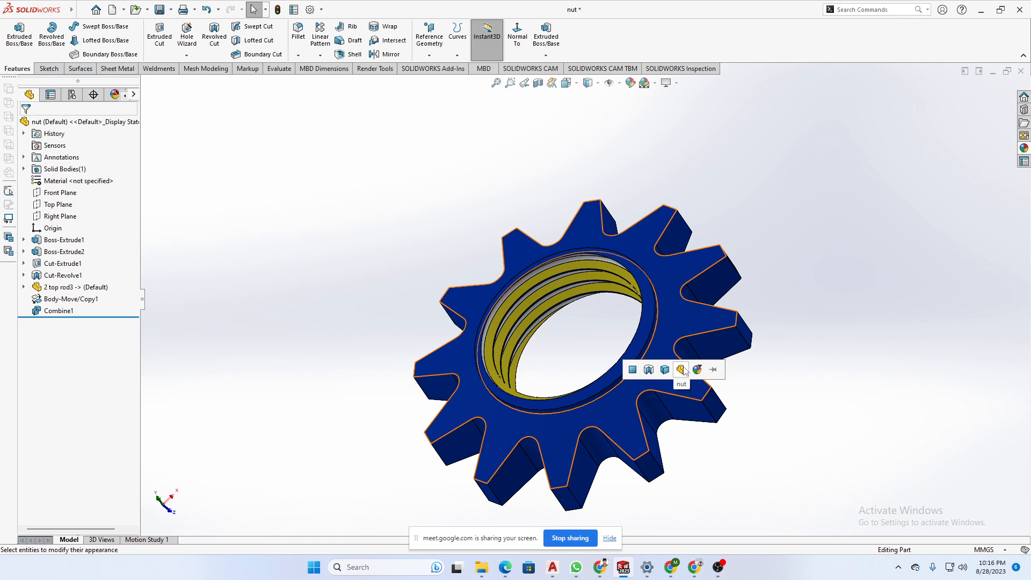
left_click(682, 370)
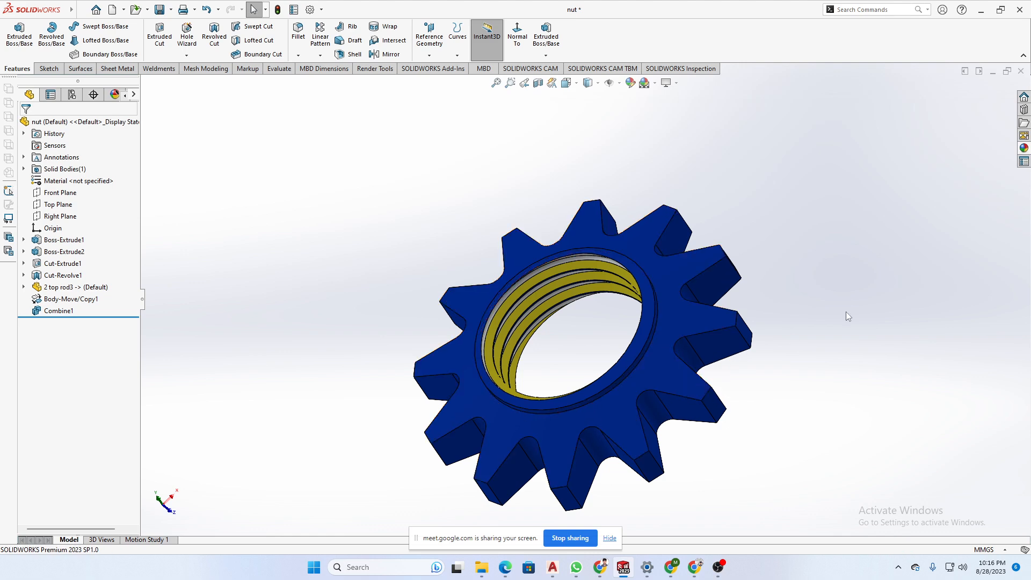
- Remove all appearances from the nut, including those on its internal thread
right_click(669, 366)
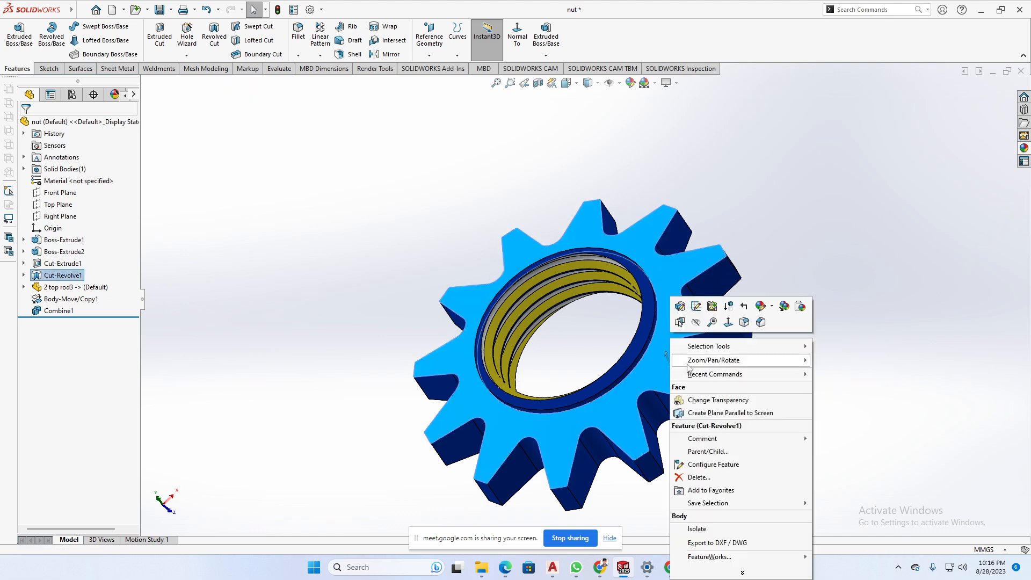
left_click(772, 310)
left_click(780, 377)
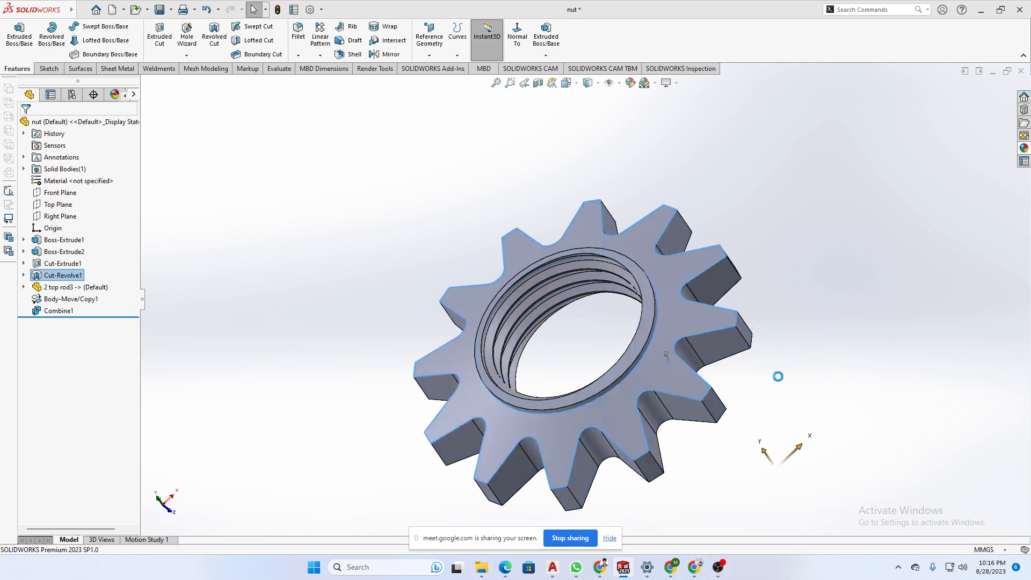
- Apply the red low gloss plastic appearance to the whole nut part and check its internal thread
left_click(1024, 149)
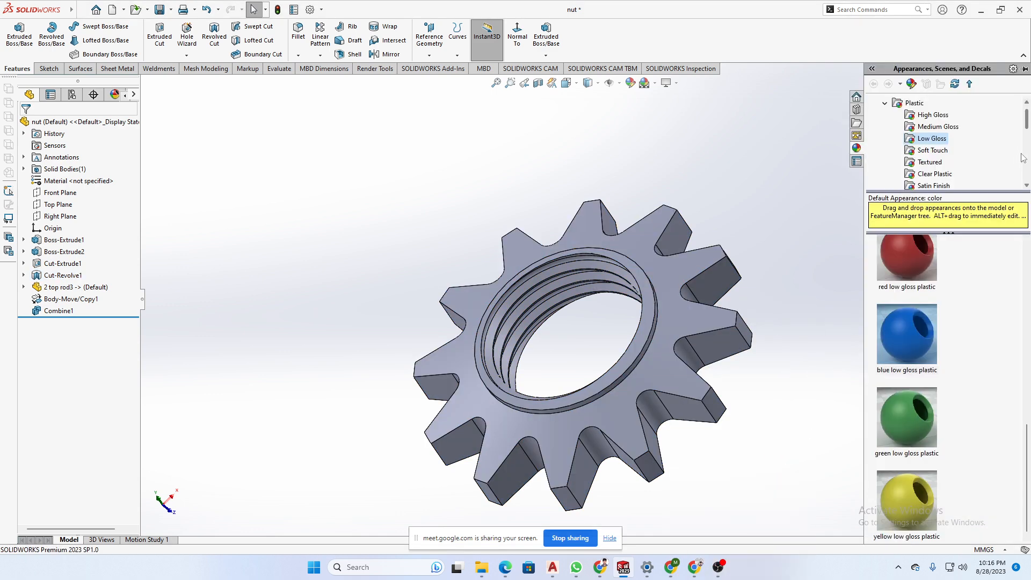
left_click_drag(901, 263, 643, 377)
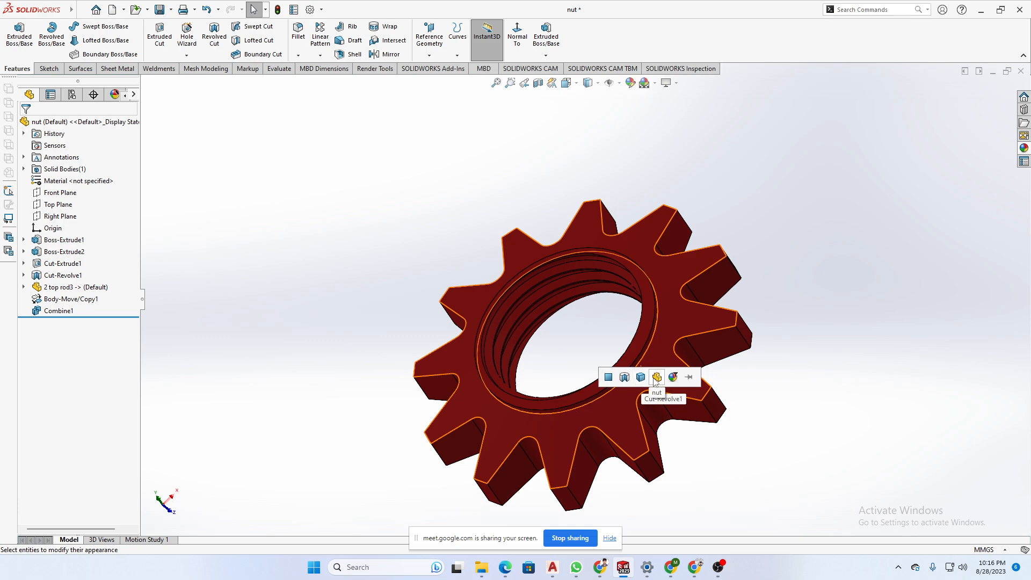
left_click(657, 377)
middle_click_drag(656, 387, 585, 272)
scroll(517, 305, "down", 5)
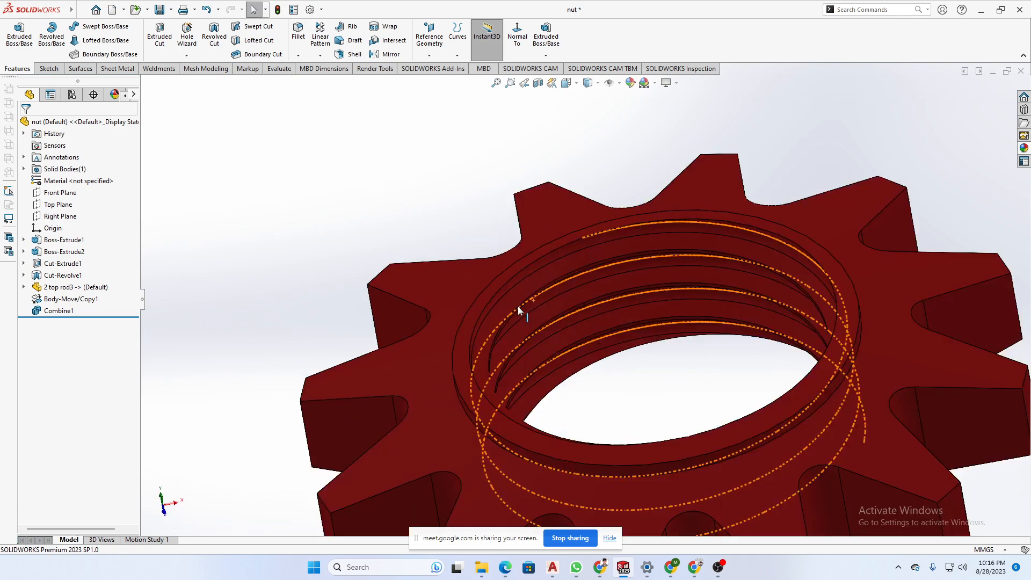
scroll(518, 305, "up", 8)
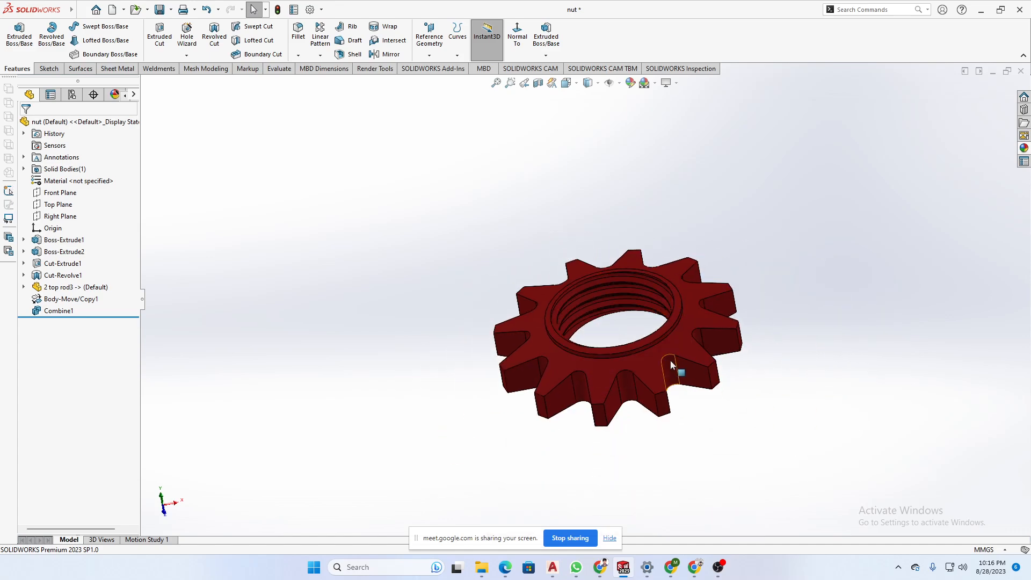
scroll(708, 355, "down", 4)
scroll(708, 356, "up", 3)
- Remove all part appearances to clear the red plastic from the nut
left_click(590, 304)
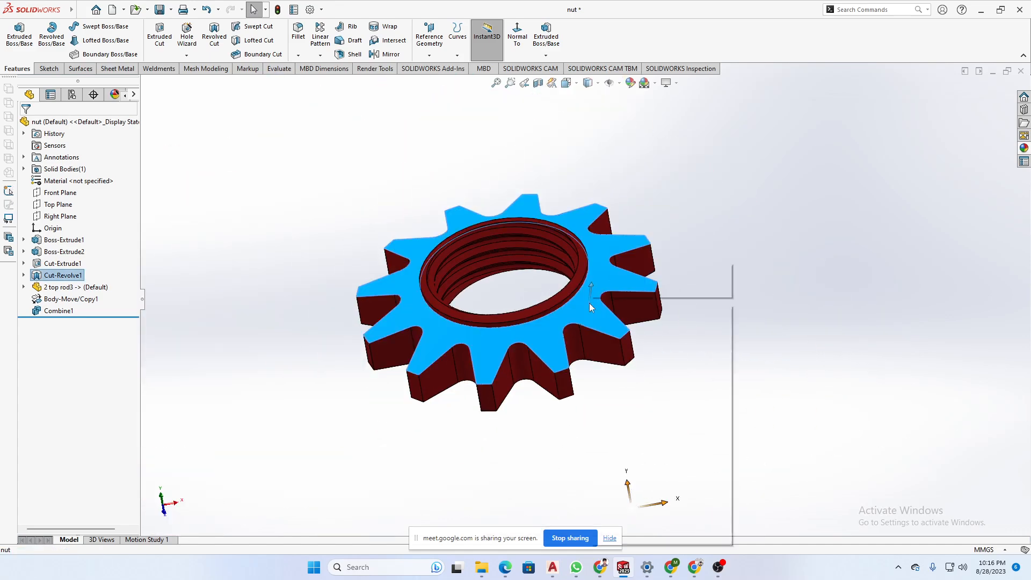
right_click(590, 304)
left_click(692, 272)
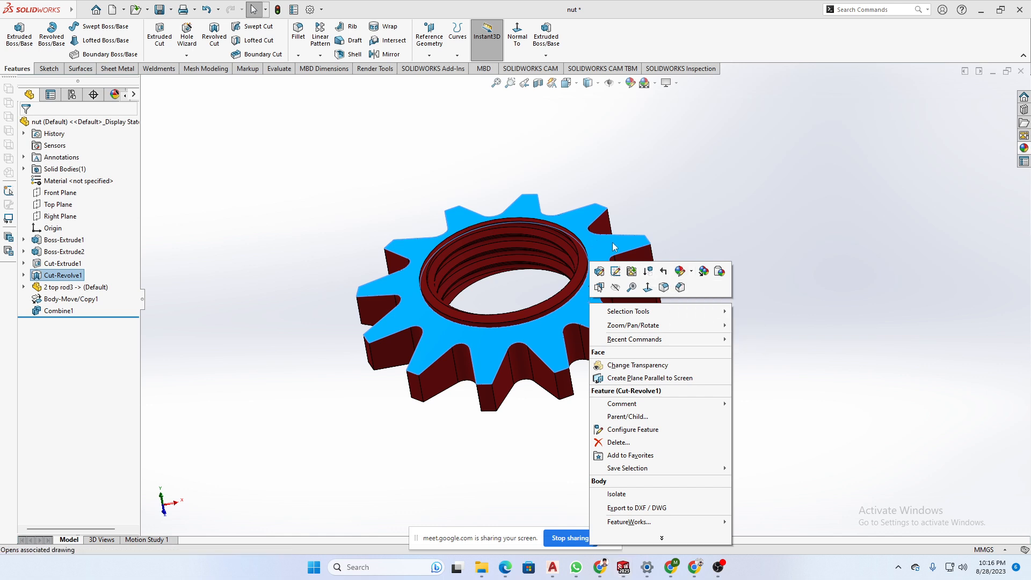
left_click(692, 272)
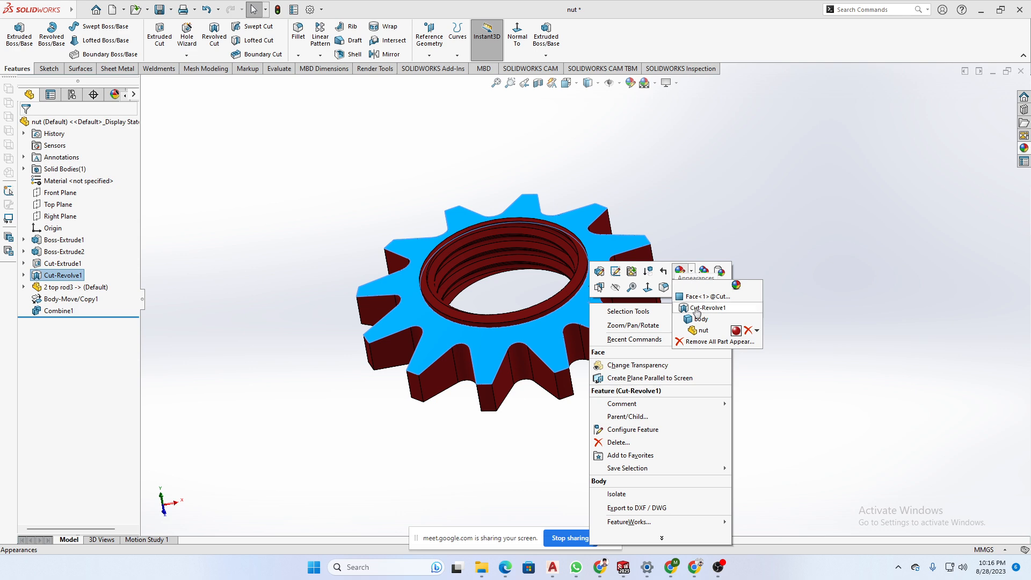
left_click(694, 345)
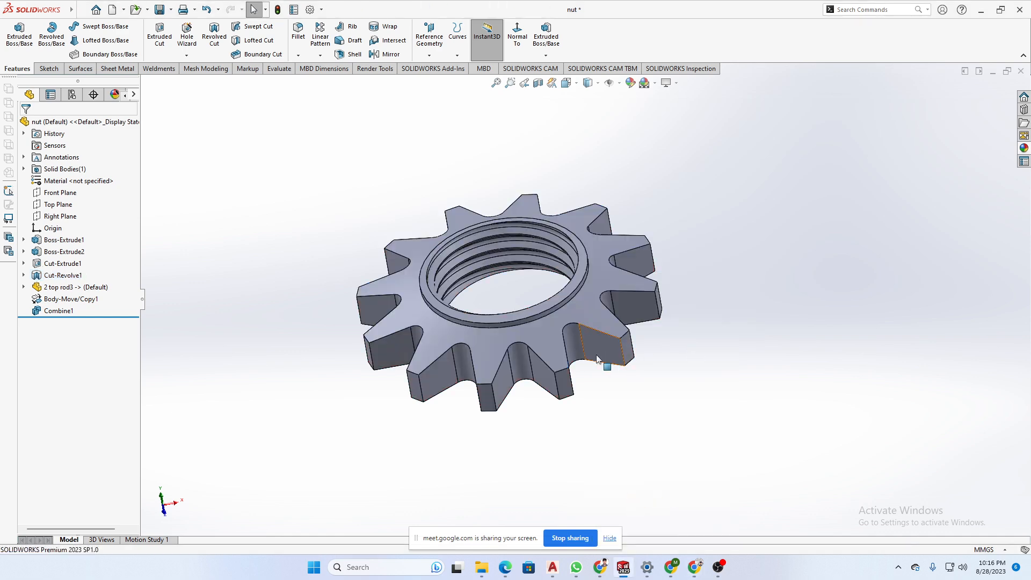
- Apply the yellow low gloss plastic appearance to the whole nut part
middle_click_drag(673, 334, 658, 362)
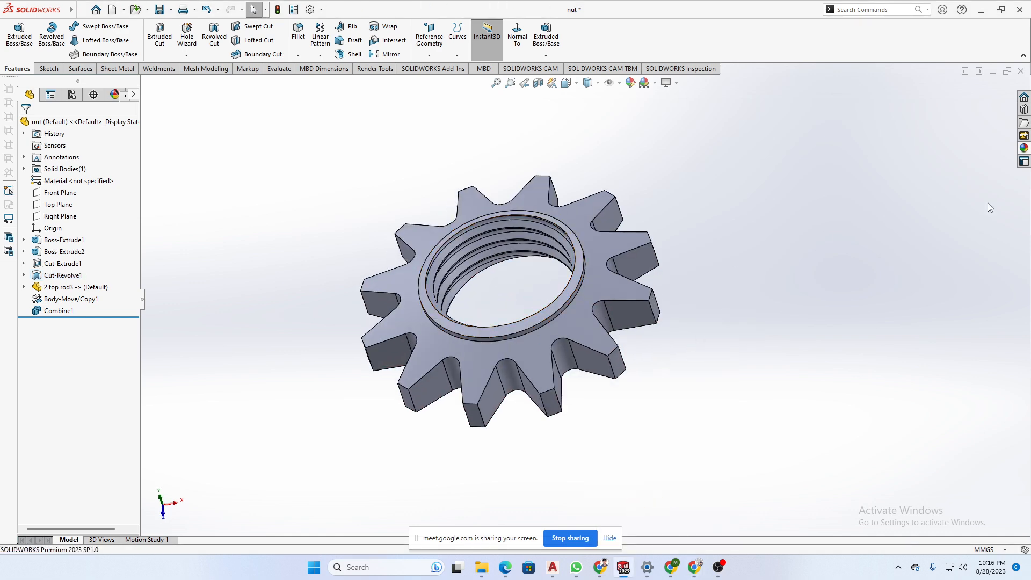
left_click(1025, 148)
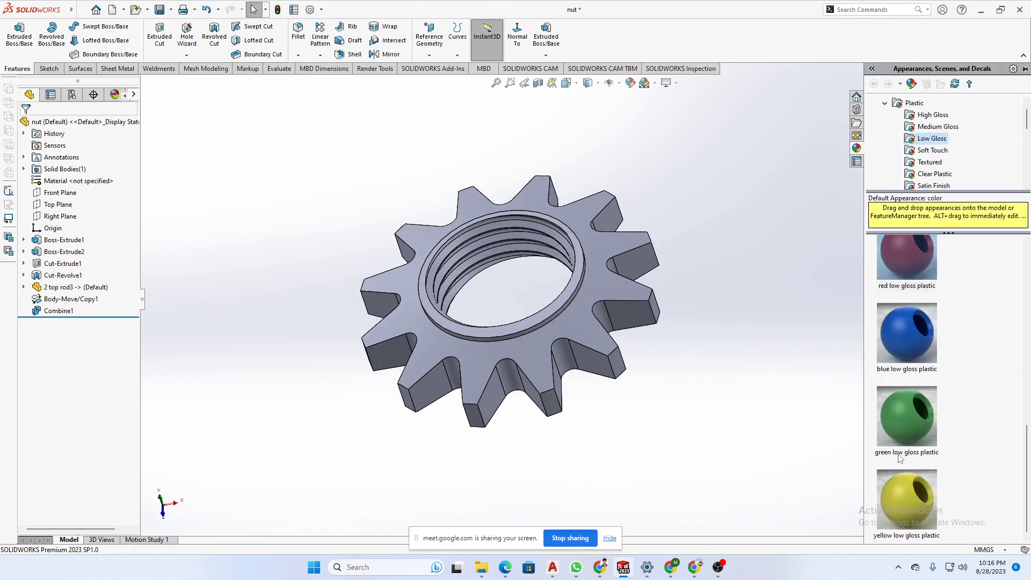
left_click_drag(911, 488, 609, 289)
left_click(624, 286)
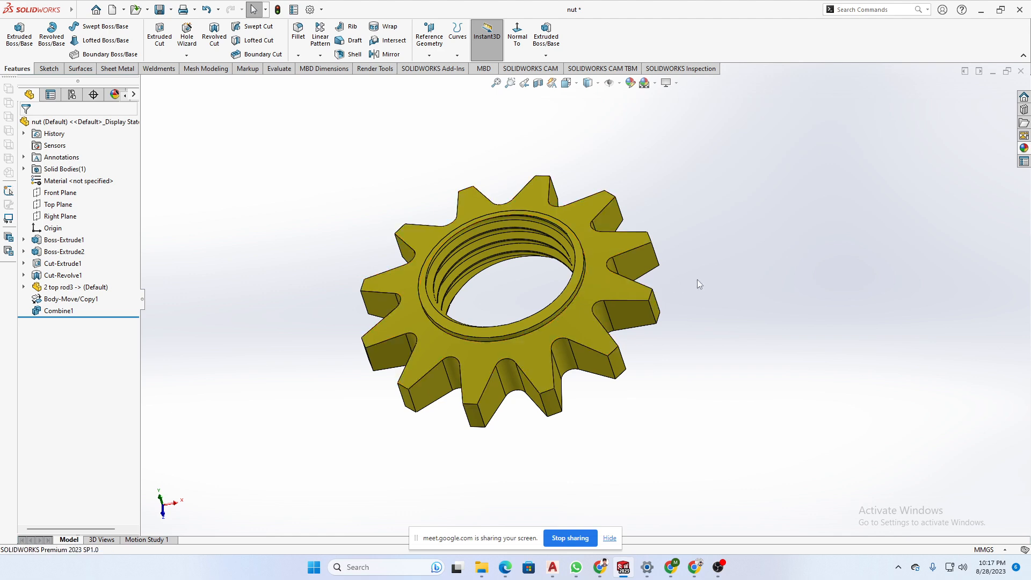
- Examine the face, feature, body and part levels at which the nut's appearance can be edited
left_click(605, 284)
right_click(605, 285)
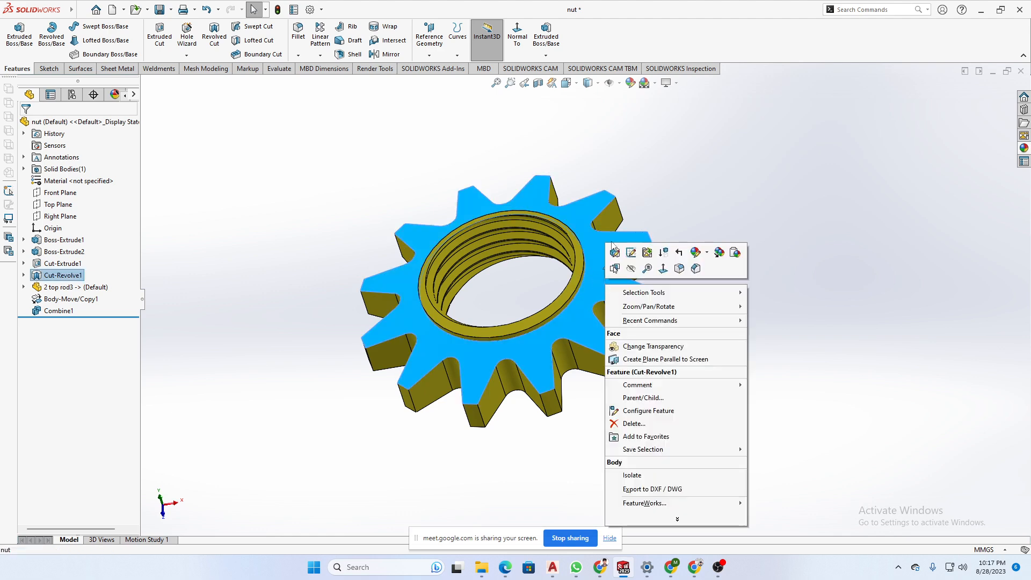
left_click(655, 233)
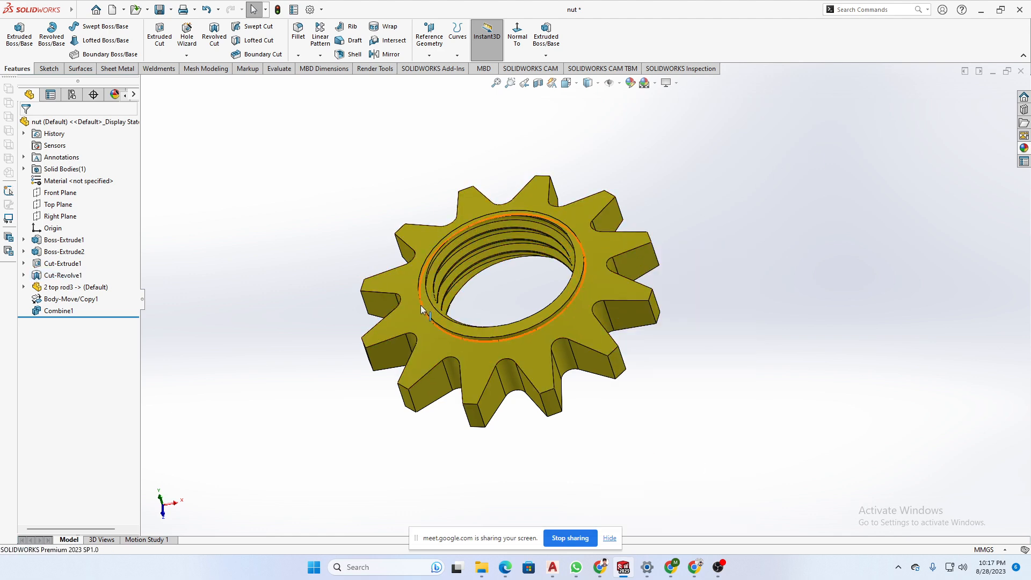
right_click(409, 320)
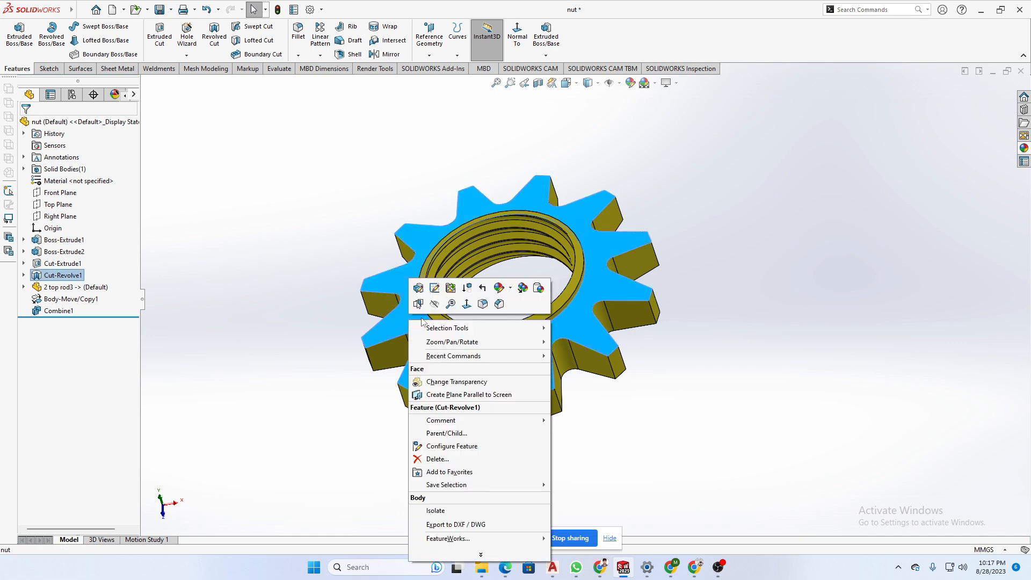
left_click(510, 290)
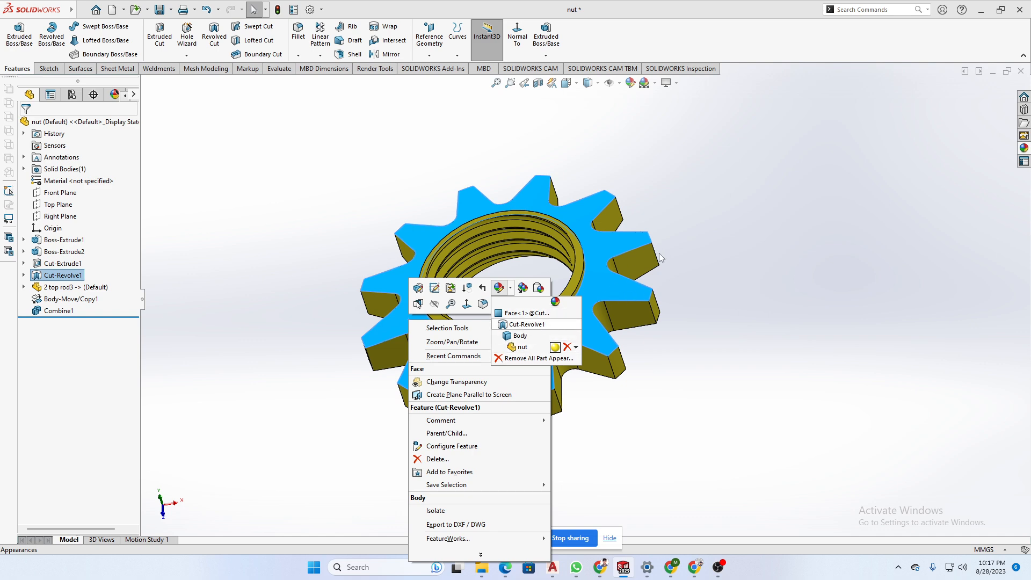
left_click(648, 280)
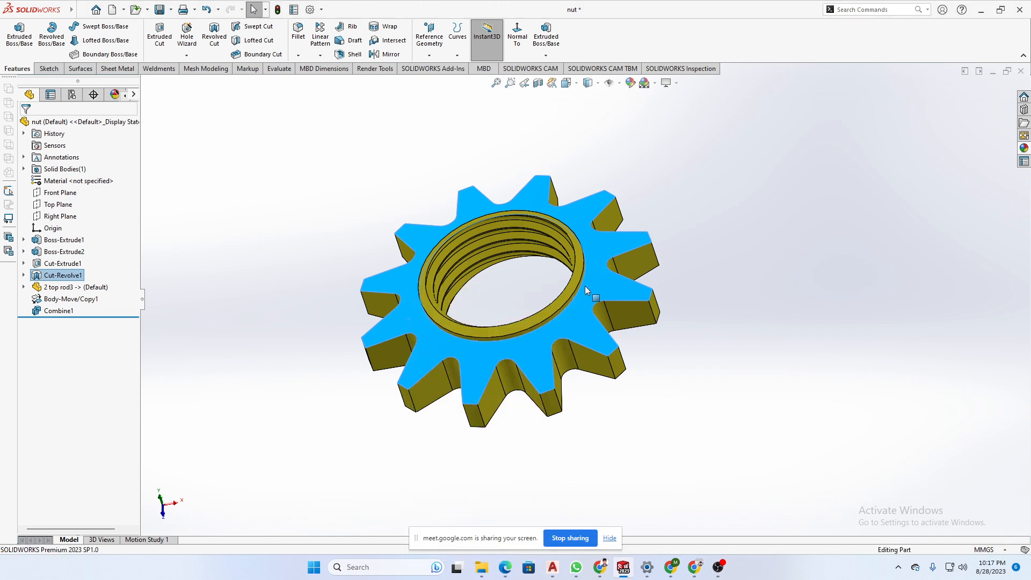
left_click(630, 290)
right_click(615, 288)
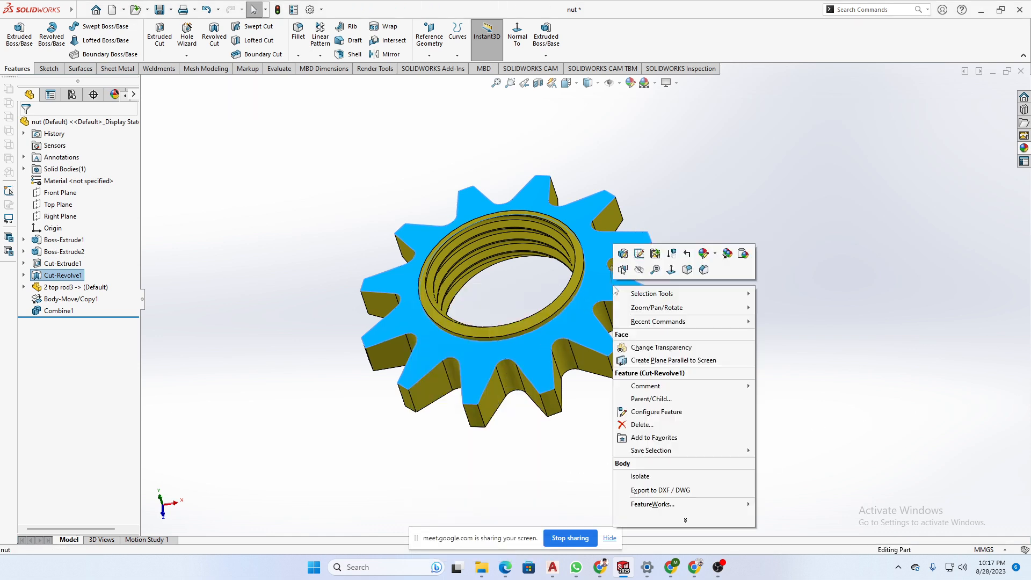
left_click(820, 291)
left_click_drag(782, 179, 280, 428)
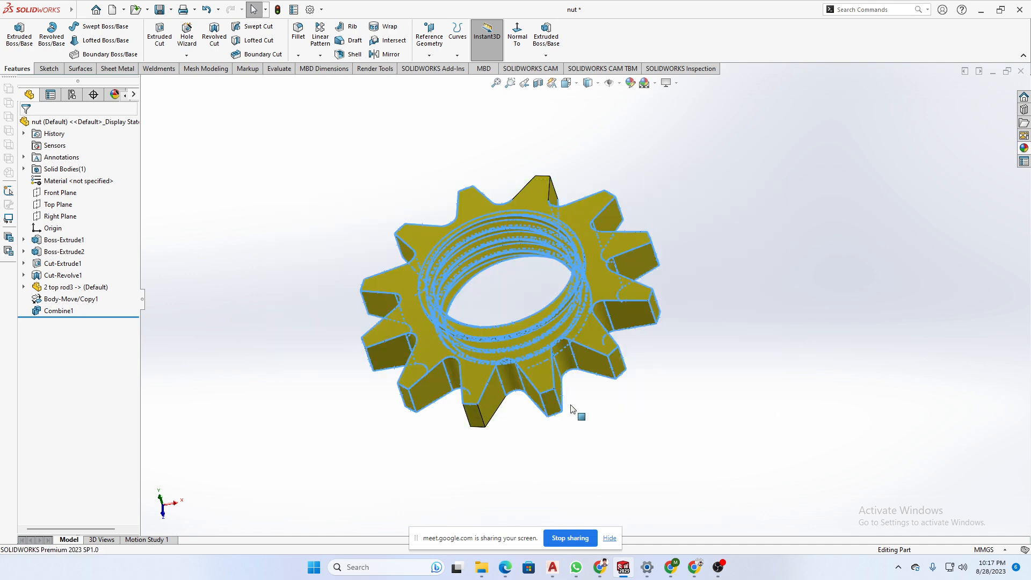
left_click(715, 394)
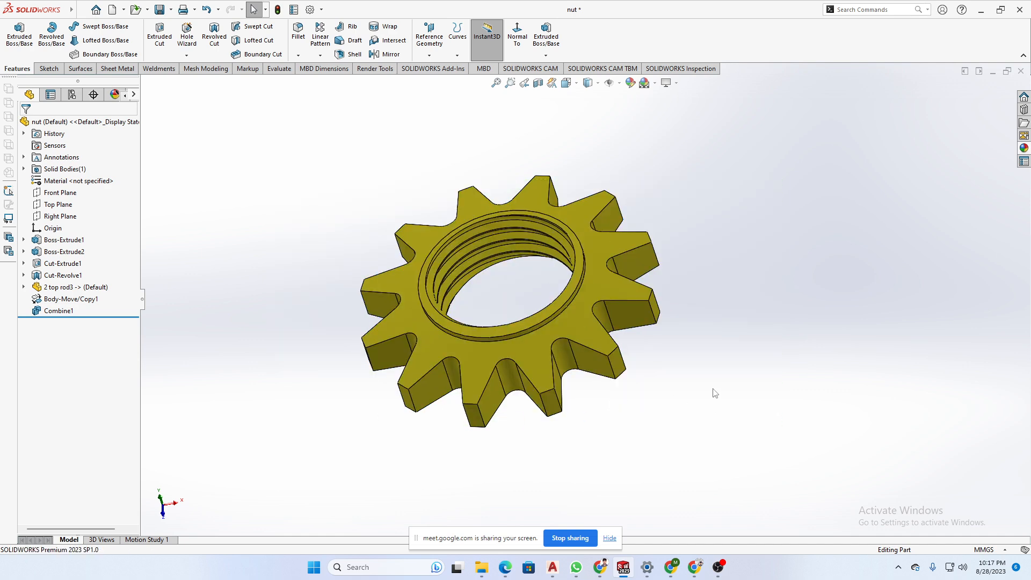
- Review the options for removing the nut's appearance from this instance or from all such instances
left_click(597, 276)
left_click(734, 310)
right_click(601, 292)
left_click(701, 257)
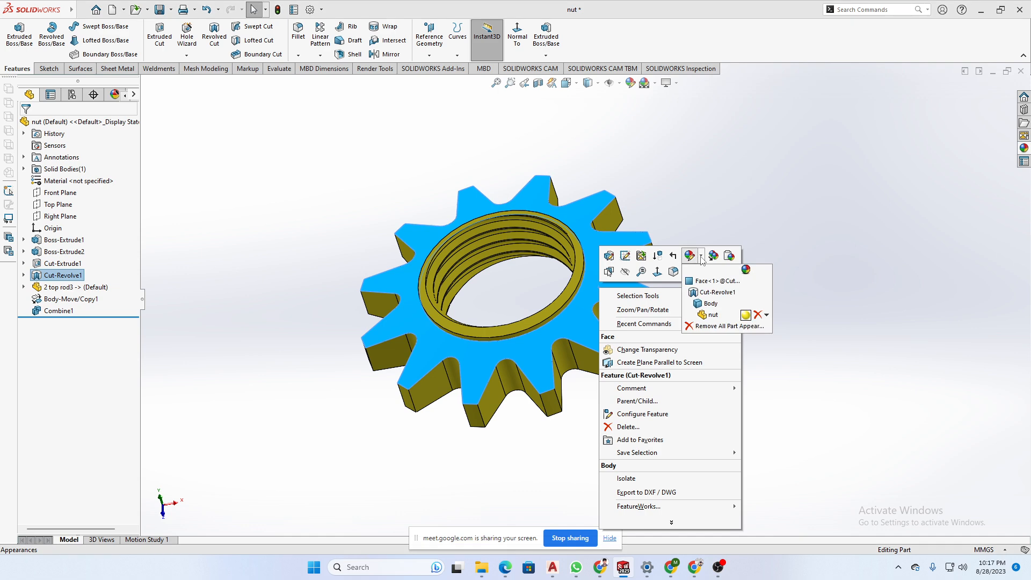
left_click(767, 316)
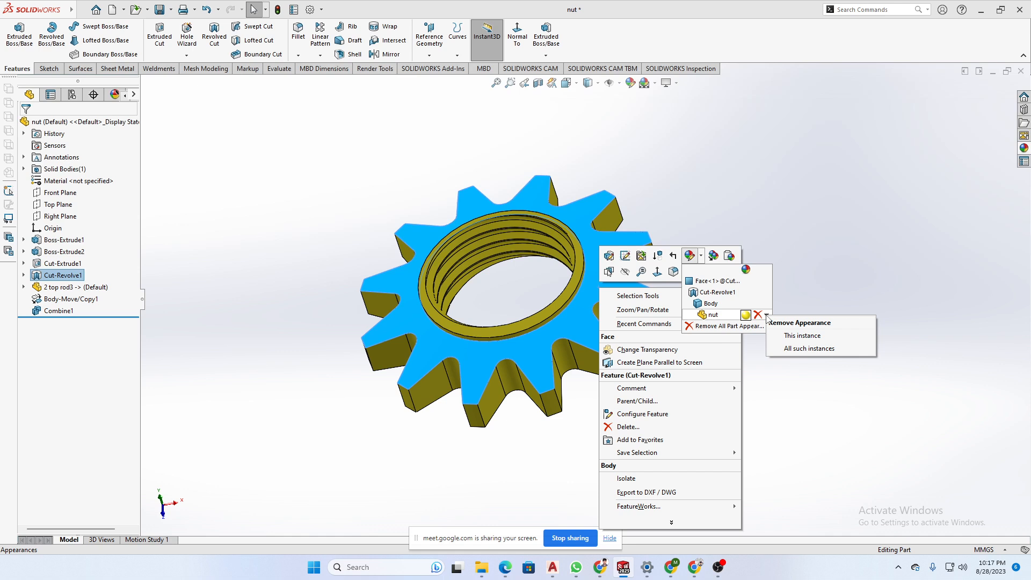
left_click(708, 282)
right_click(607, 278)
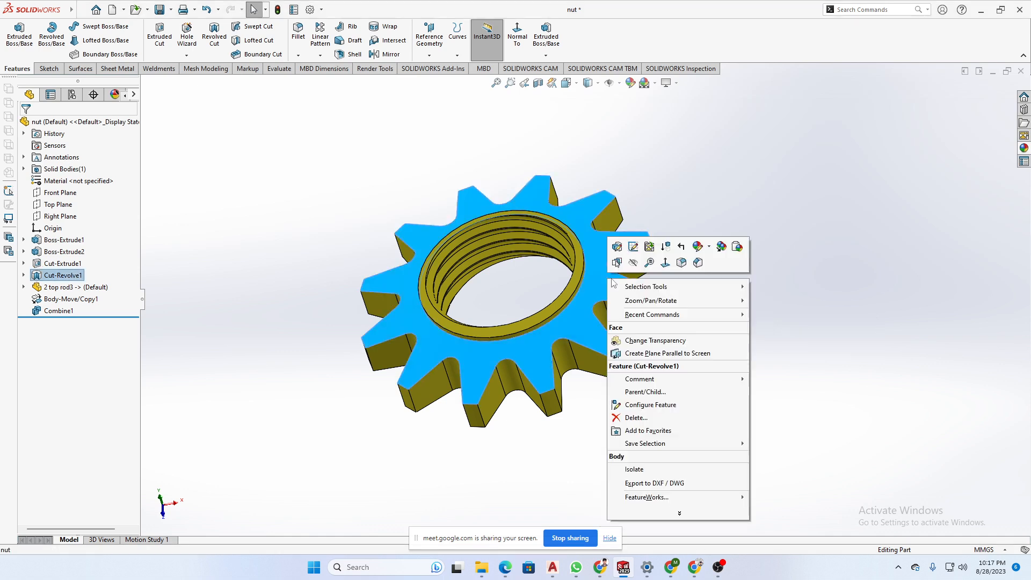
left_click(710, 247)
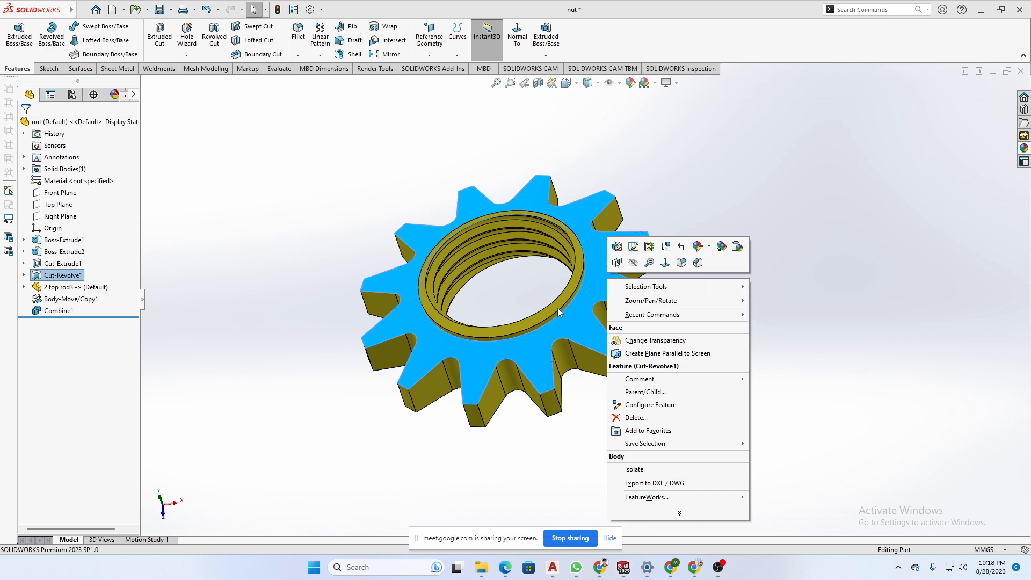
left_click(688, 203)
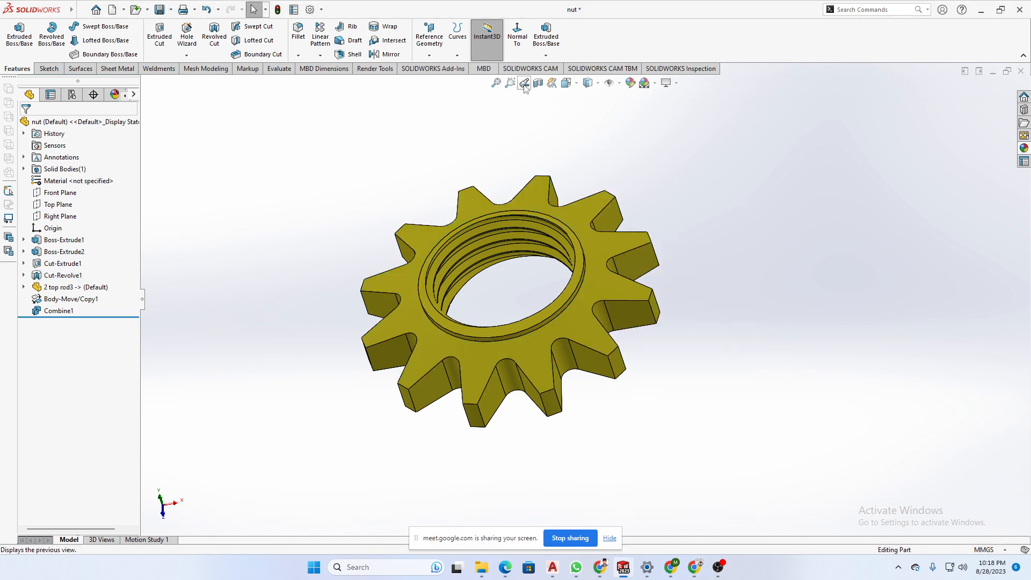
- Show the nut in section view and examine the profile of its internal thread
left_click(538, 82)
middle_click_drag(611, 227, 608, 146)
left_click(27, 126)
scroll(458, 304, "down", 5)
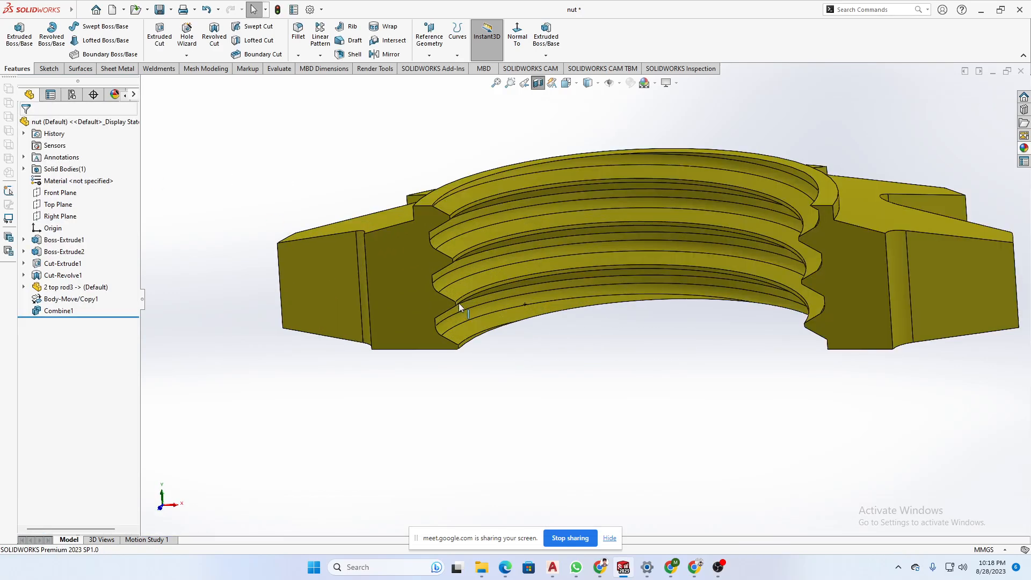
middle_click_drag(458, 304, 505, 339)
scroll(499, 333, "down", 5)
scroll(522, 349, "up", 5)
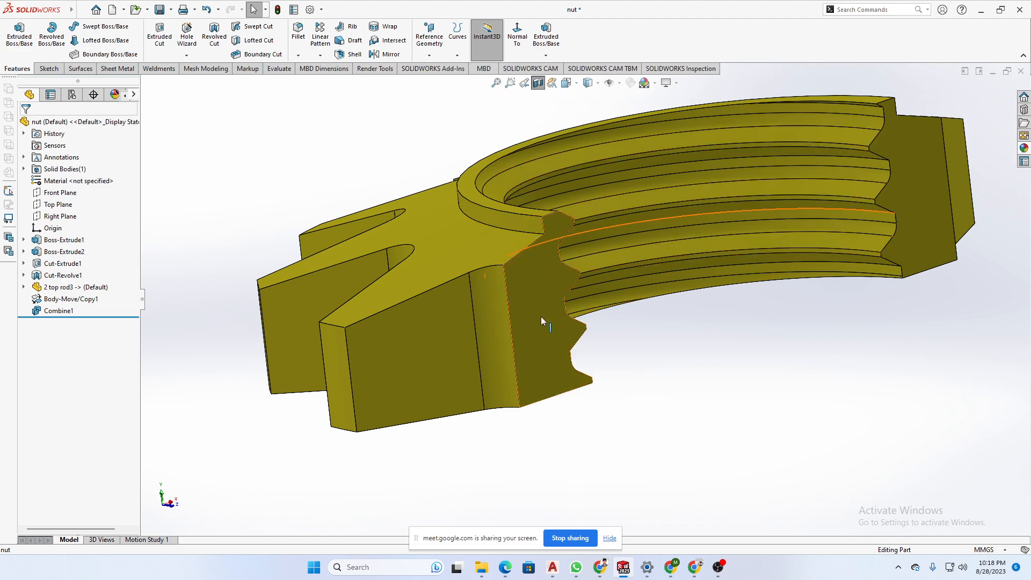
scroll(569, 309, "up", 4)
- Check which commands are available for the sectioned nut's tooth and upper faces, and turn off the section view
left_click(750, 249)
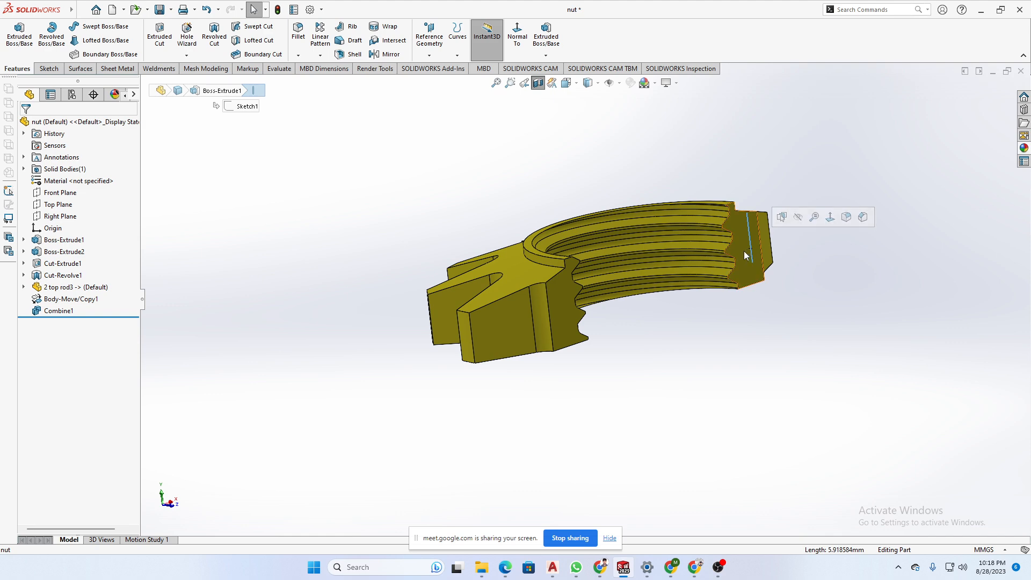
left_click(490, 331)
right_click(490, 331)
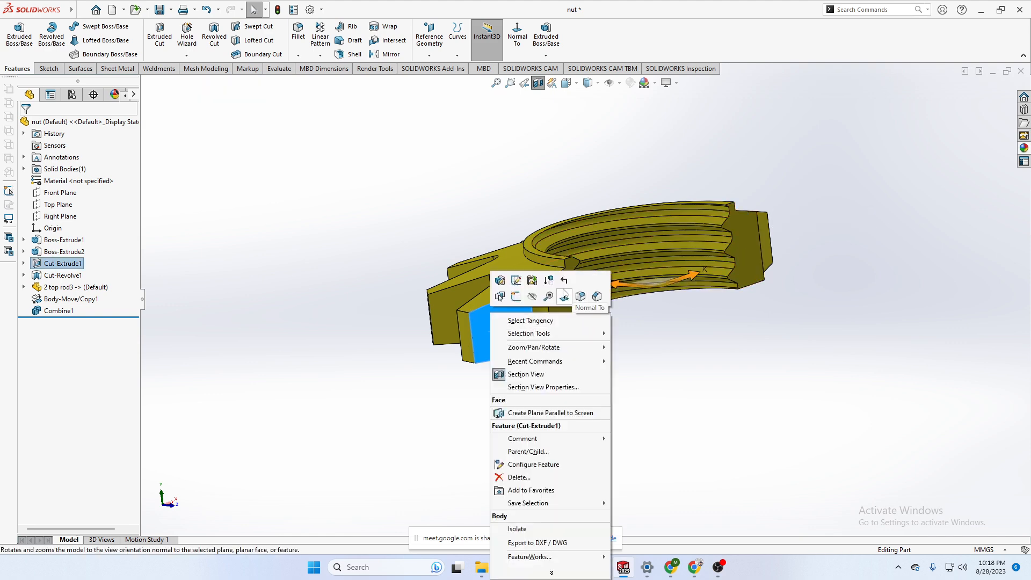
left_click(575, 301)
right_click(508, 265)
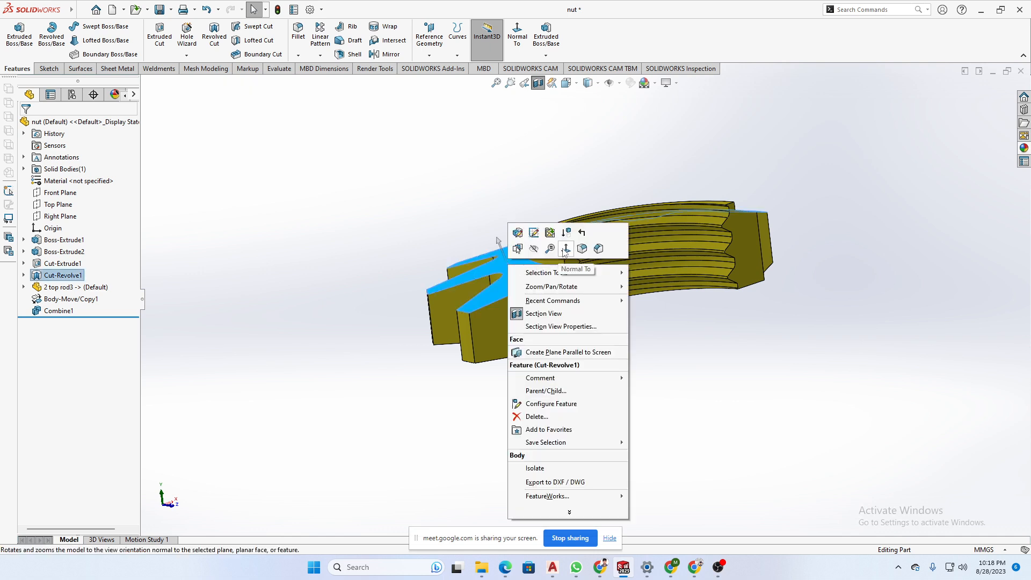
left_click(824, 321)
left_click(538, 83)
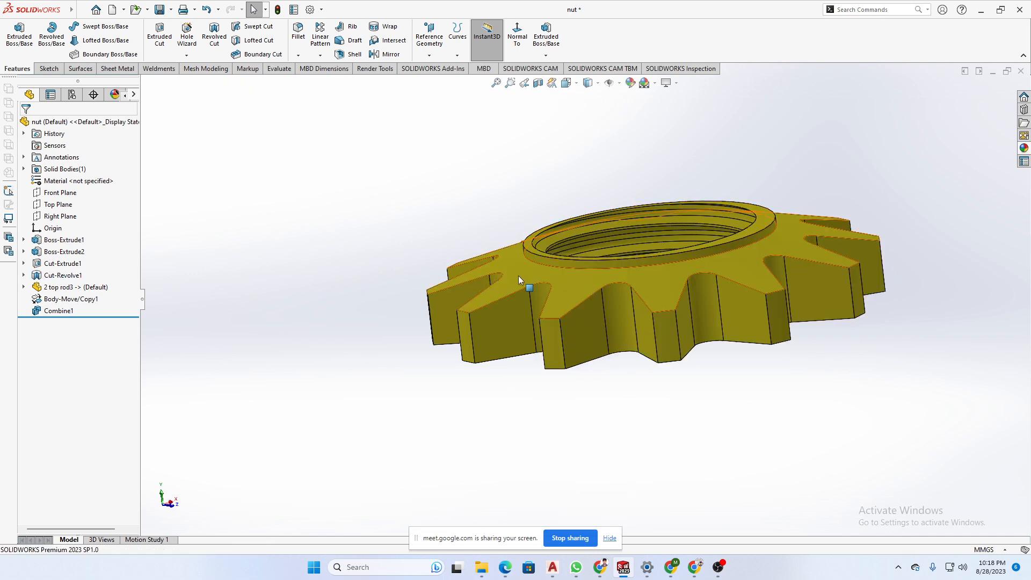
- Remove all part appearances to clear the yellow plastic from the nut
right_click(517, 275)
left_click(632, 228)
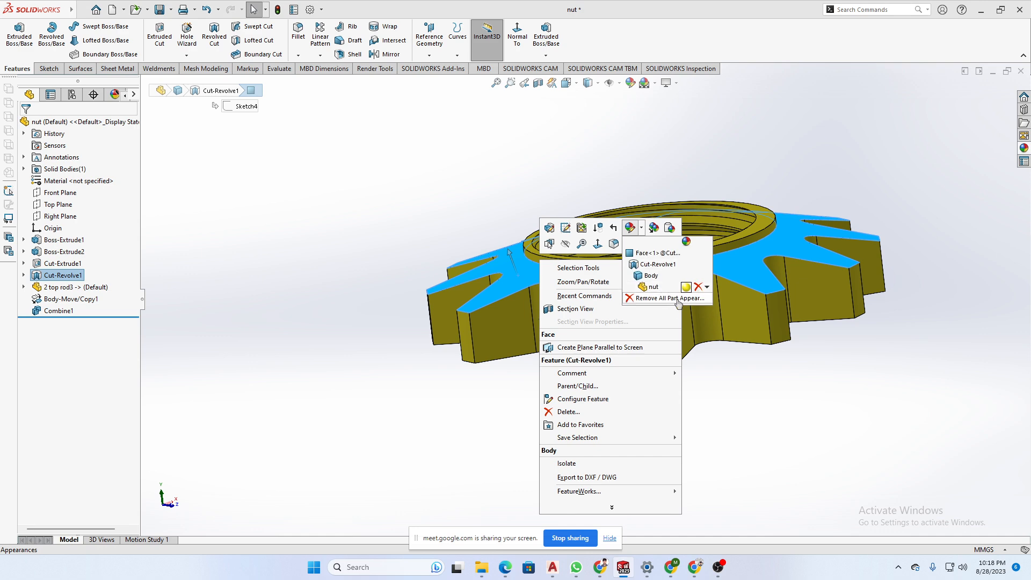
left_click(656, 299)
- Reapply the yellow low gloss plastic appearance to the whole nut part
left_click(1023, 148)
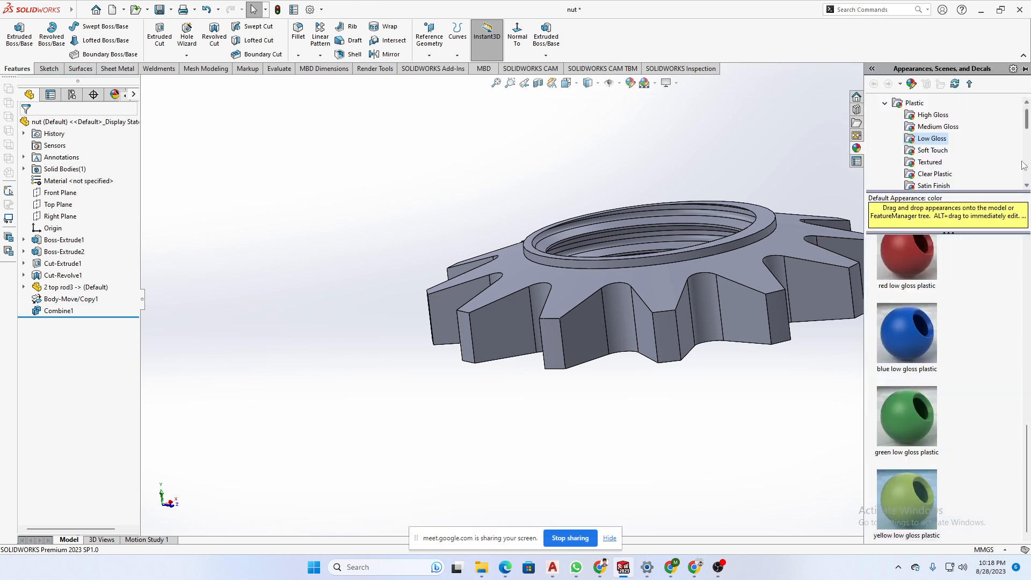
left_click_drag(904, 497, 742, 268)
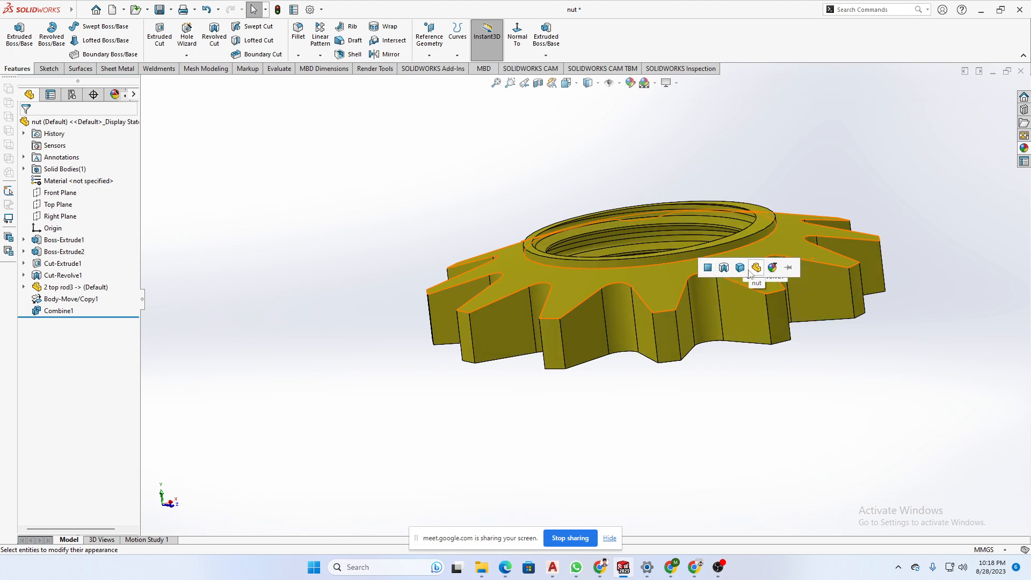
left_click(754, 269)
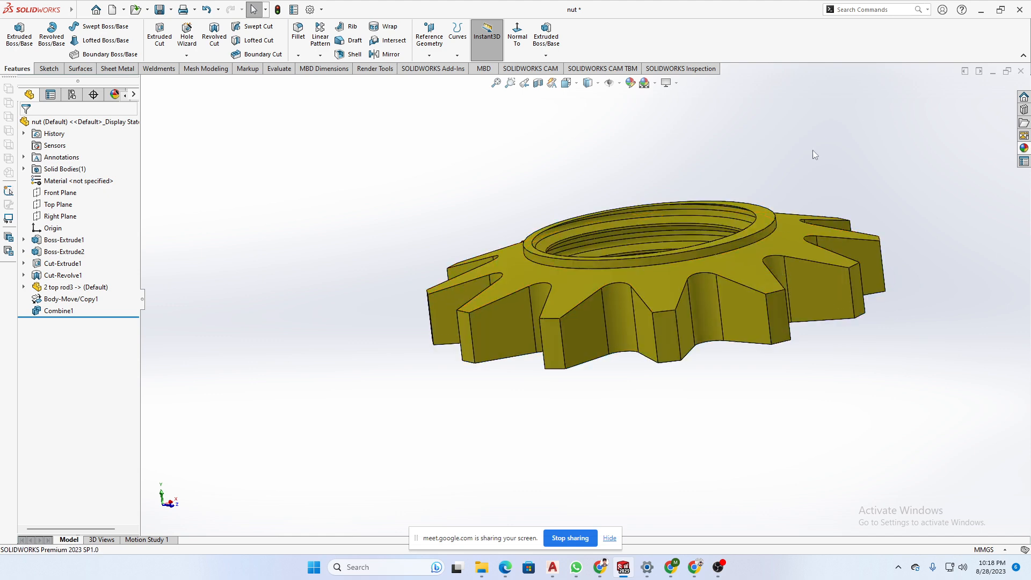
- Section the nut along the Front Plane, examine its internal thread profile, and return to the full unsectioned view
left_click(538, 83)
middle_click_drag(518, 305, 534, 345)
scroll(755, 299, "down", 4)
middle_click_drag(755, 299, 785, 313)
scroll(784, 312, "up", 3)
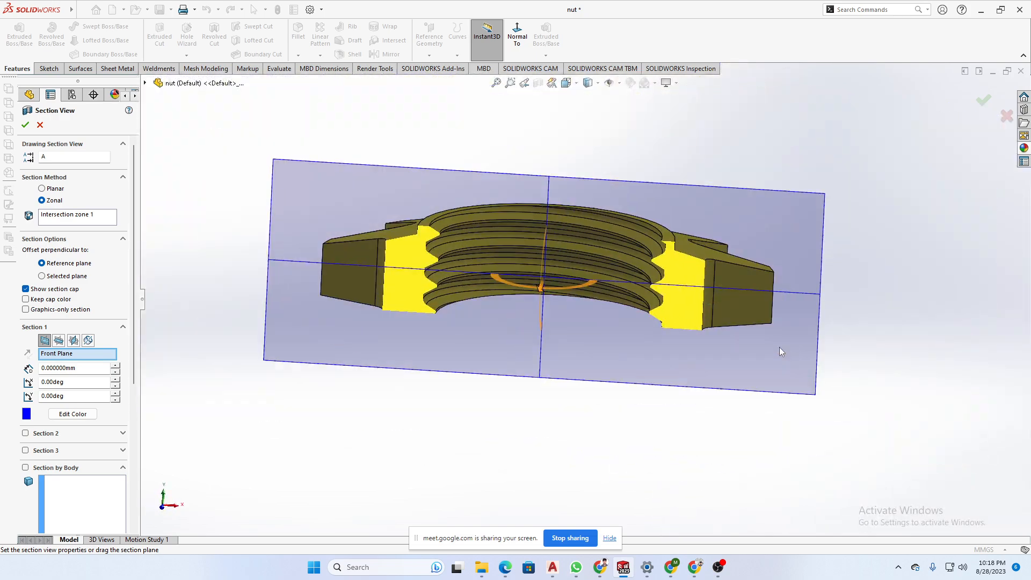
middle_click_drag(784, 349, 752, 287)
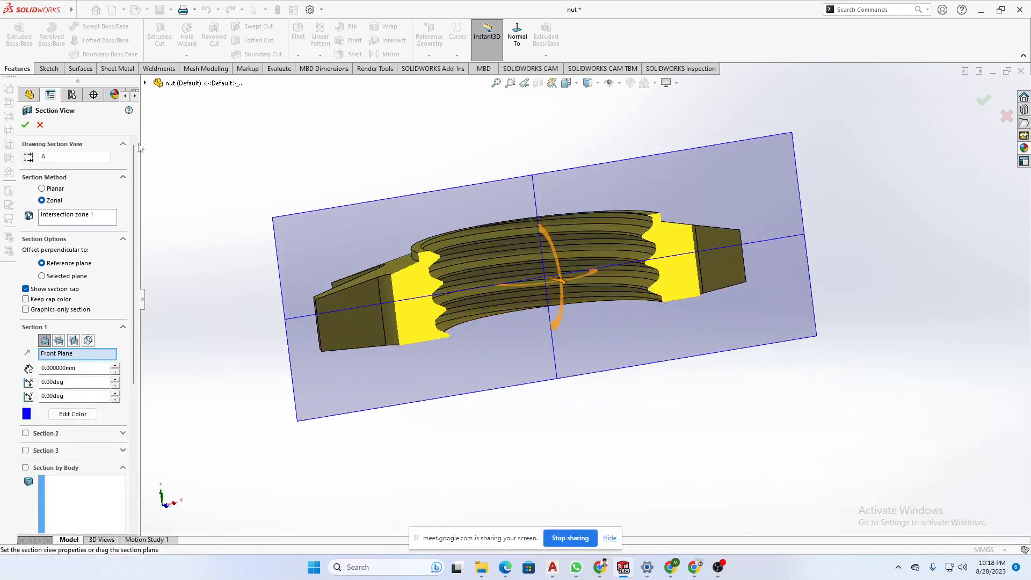
left_click(25, 125)
middle_click_drag(592, 311, 596, 409)
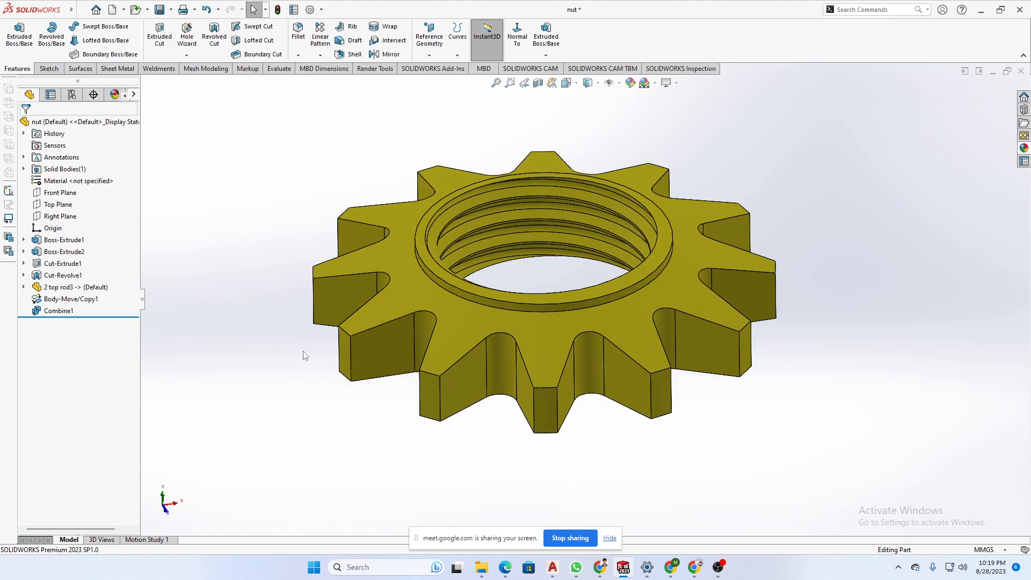
- Look through the steel materials available for the nut and leave the material library without applying one
right_click(82, 182)
left_click(246, 167)
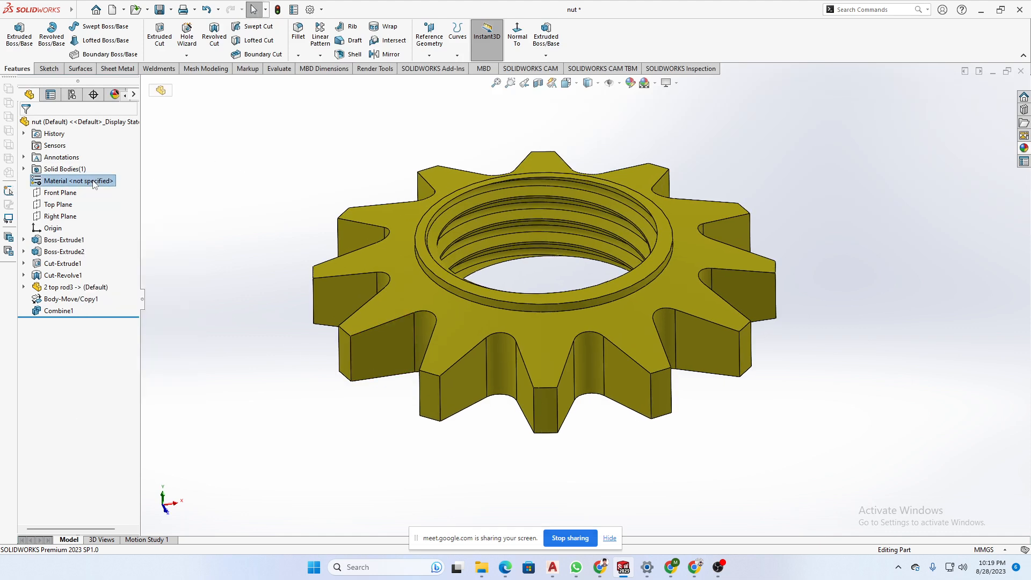
right_click(98, 182)
left_click(154, 191)
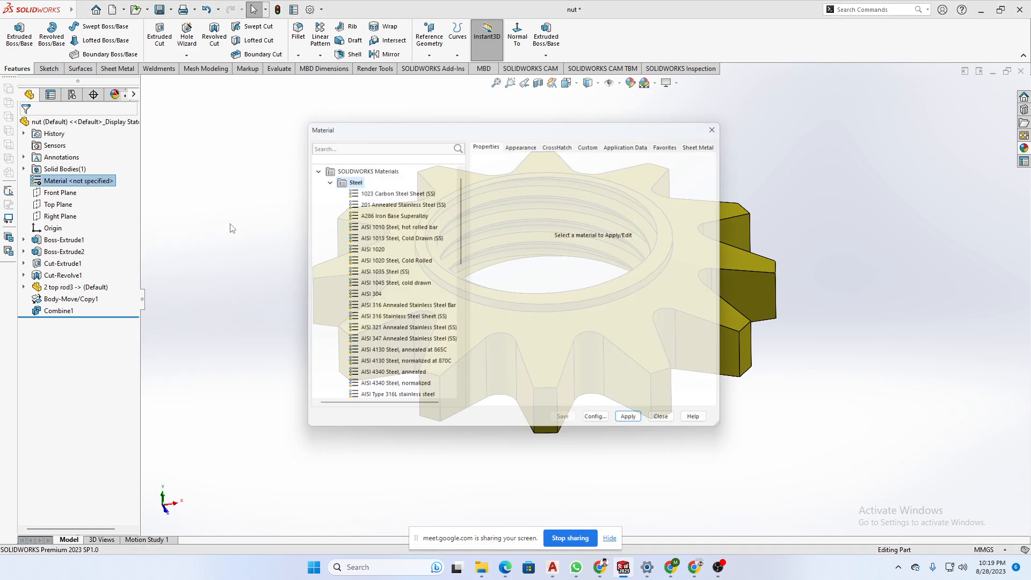
scroll(383, 317, "down", 4)
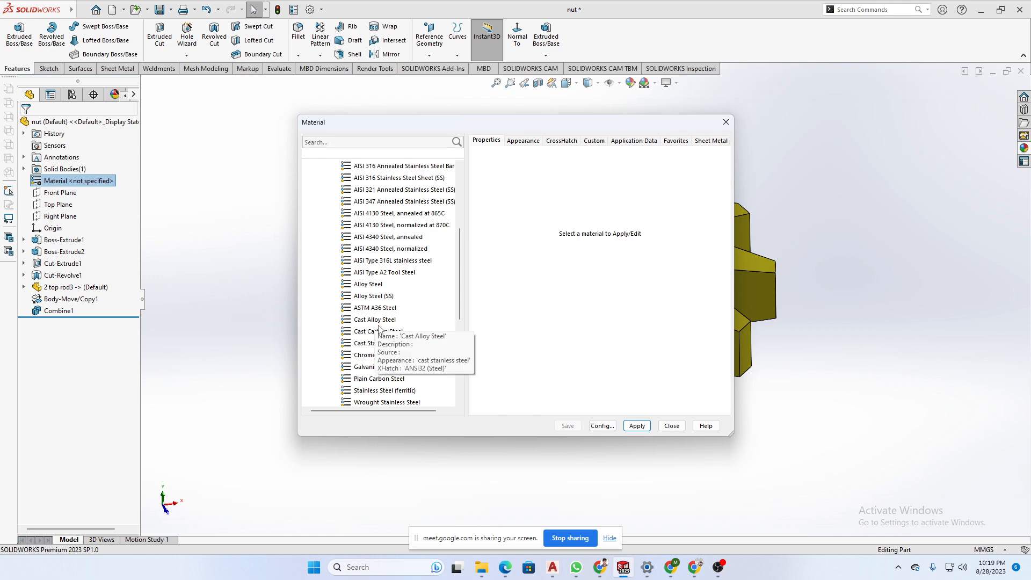
left_click(726, 122)
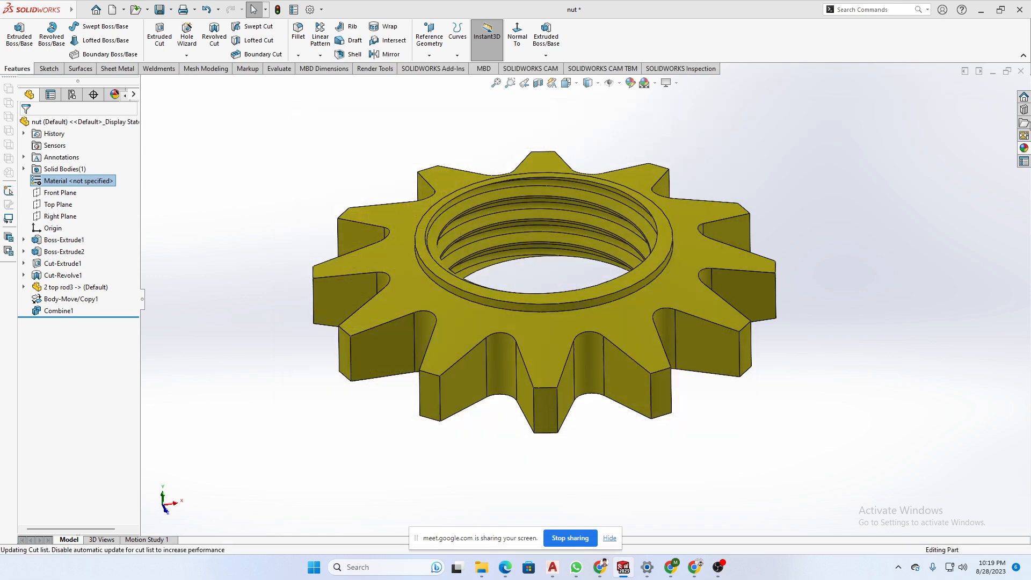
- Try applying the polished aluminum appearance from the metal appearances to the whole nut part
left_click(1025, 148)
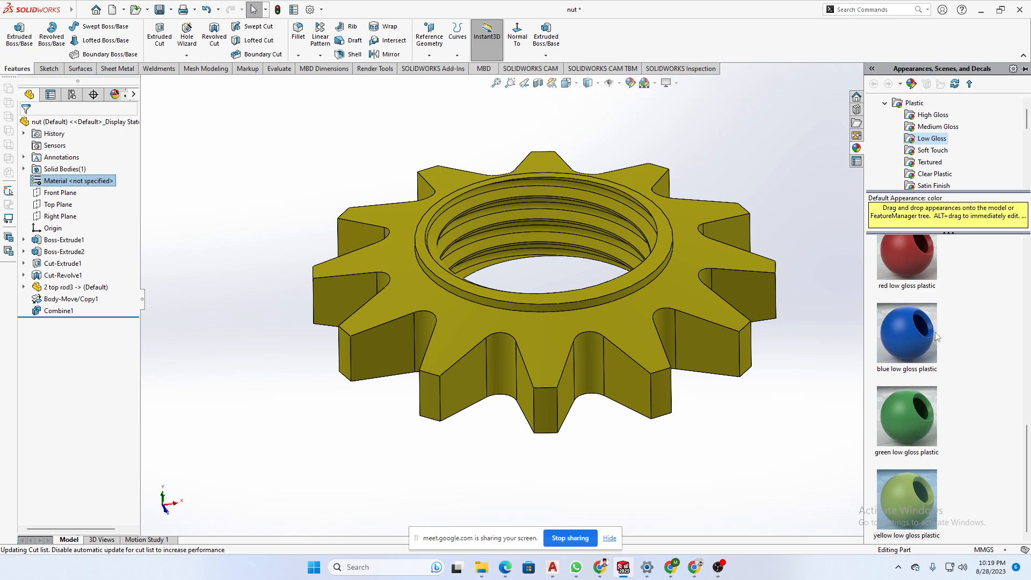
scroll(934, 337, "up", 3)
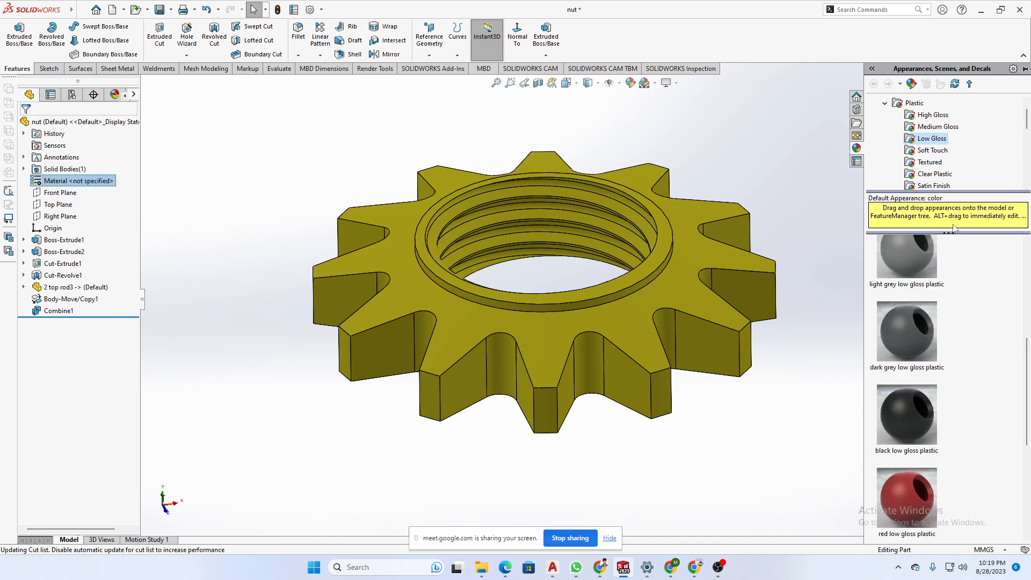
scroll(947, 171, "up", 1)
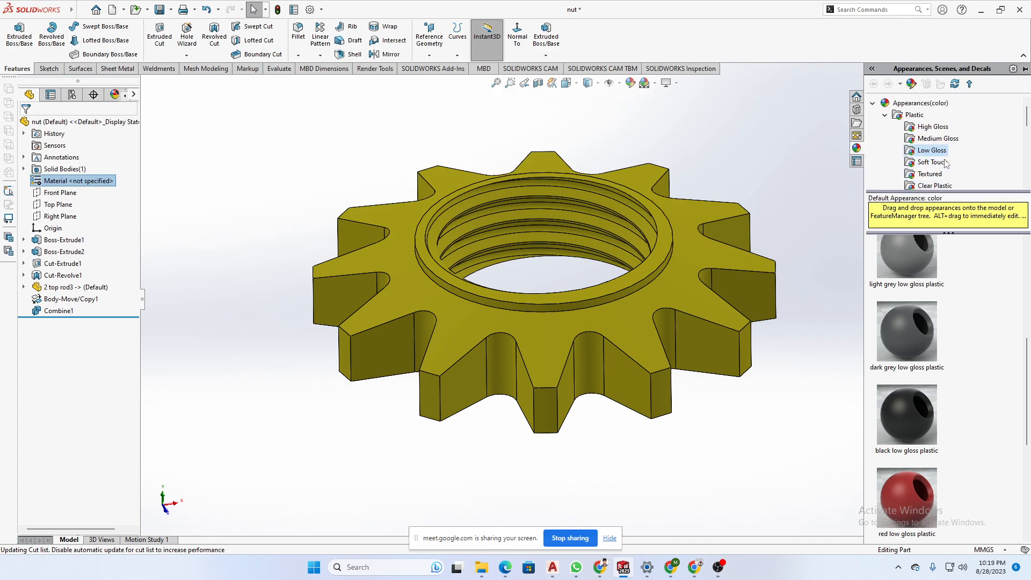
left_click(886, 117)
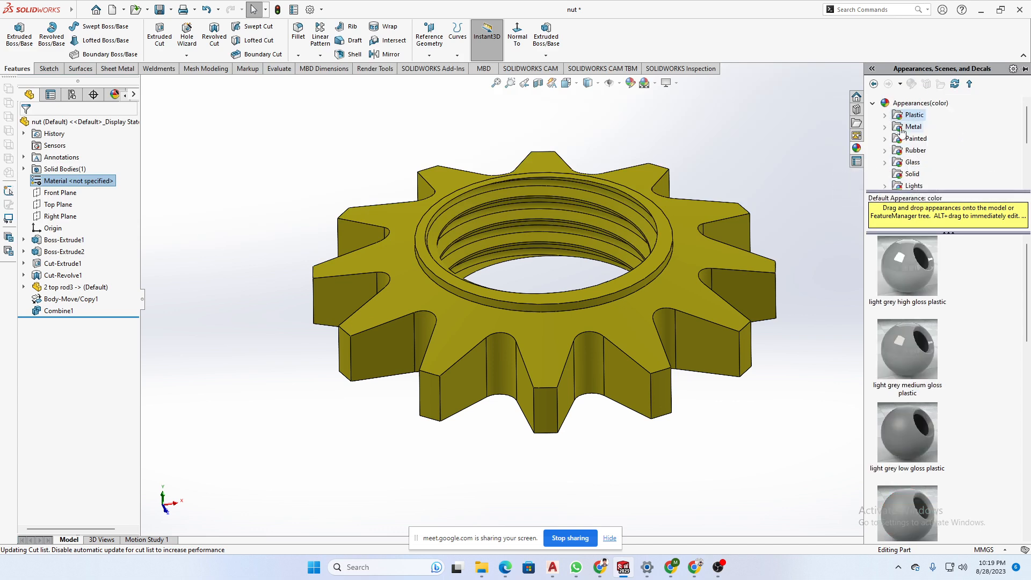
scroll(924, 140, "down", 2)
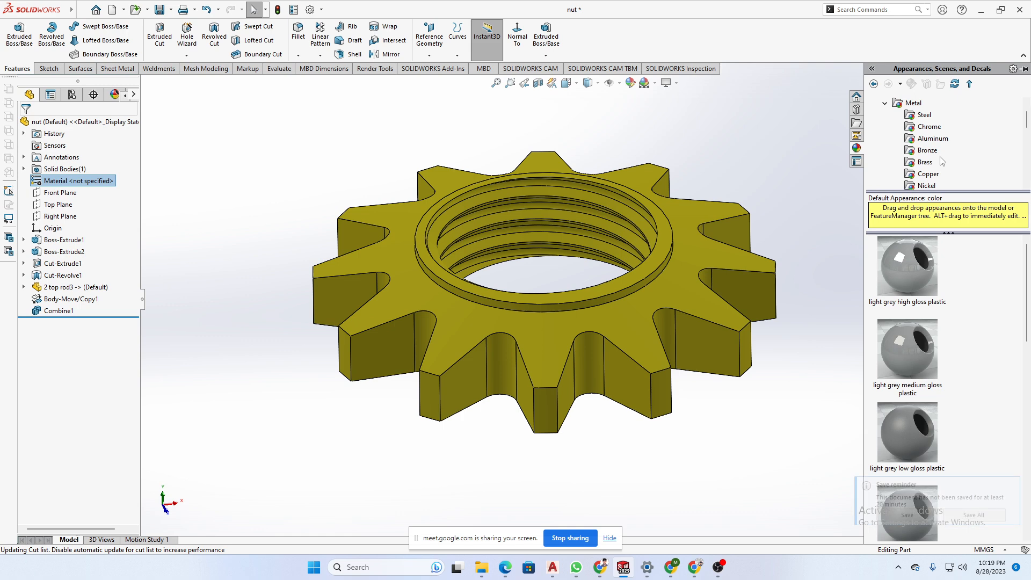
left_click(932, 140)
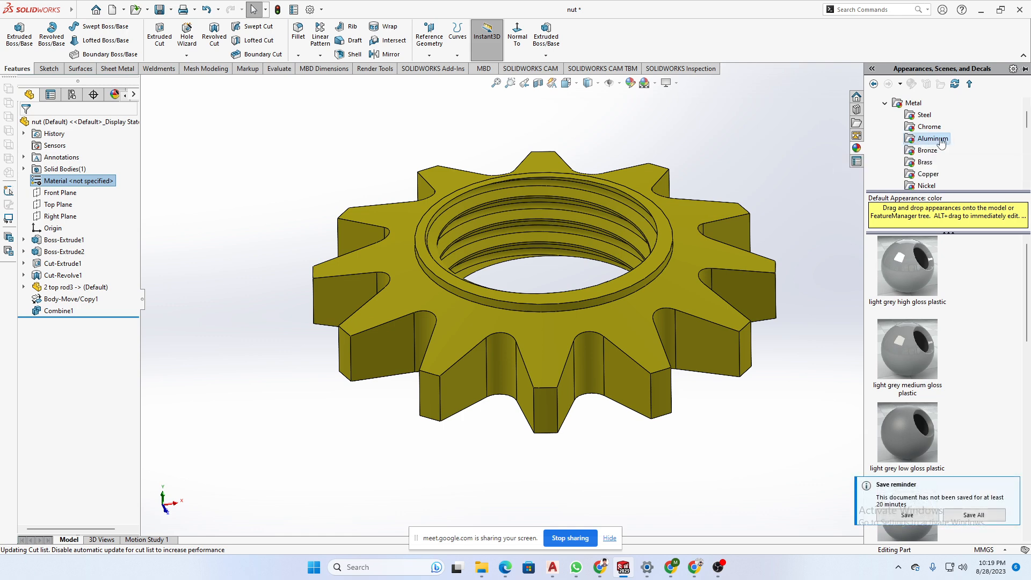
scroll(945, 362, "down", 3)
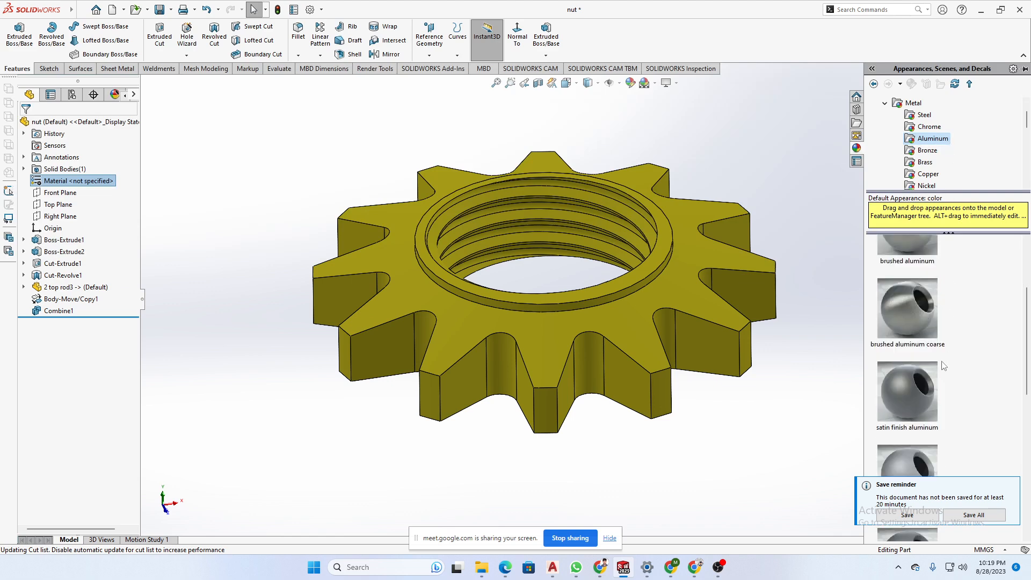
scroll(944, 367, "down", 2)
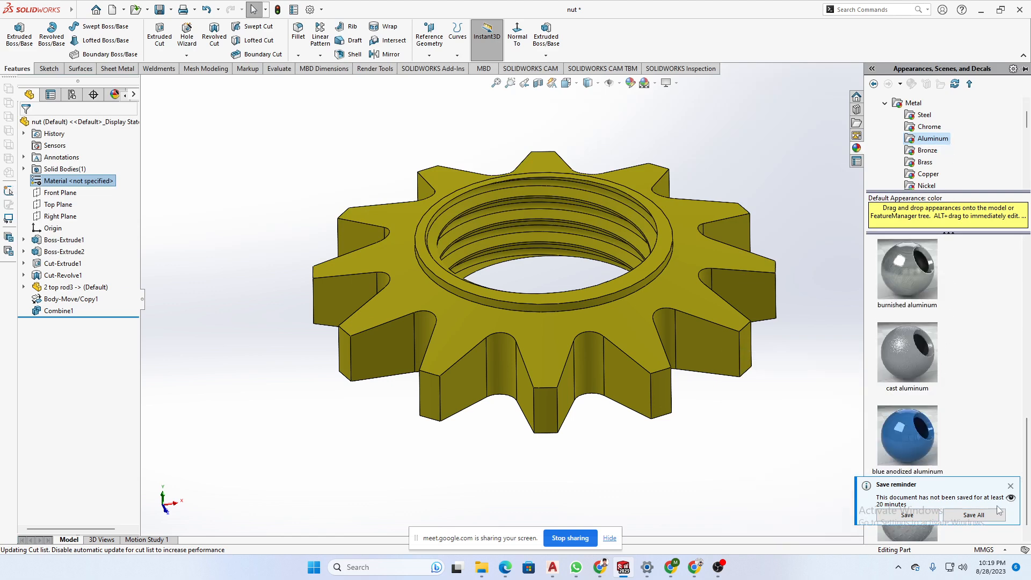
left_click(1011, 487)
scroll(966, 468, "down", 1)
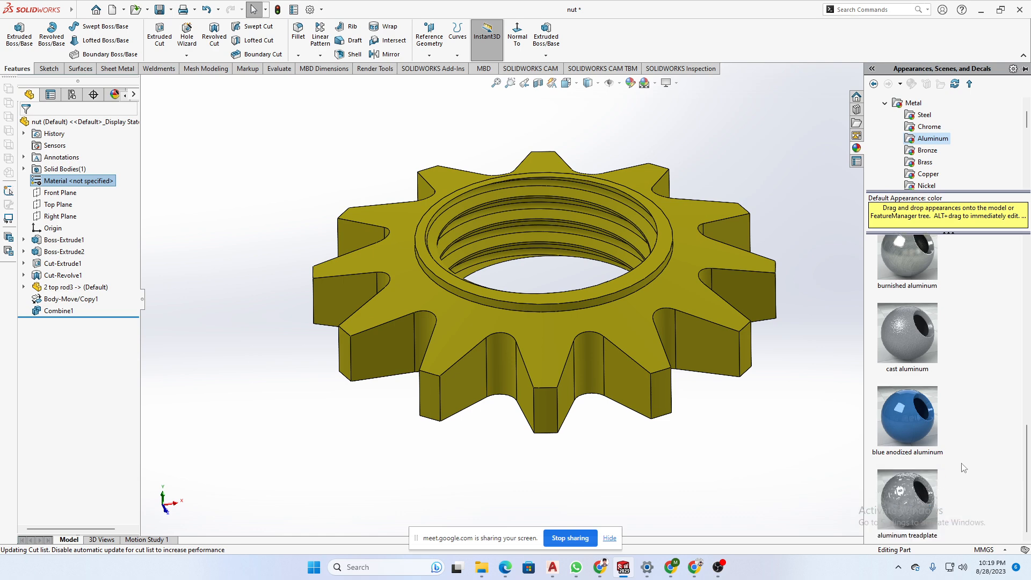
scroll(964, 467, "up", 5)
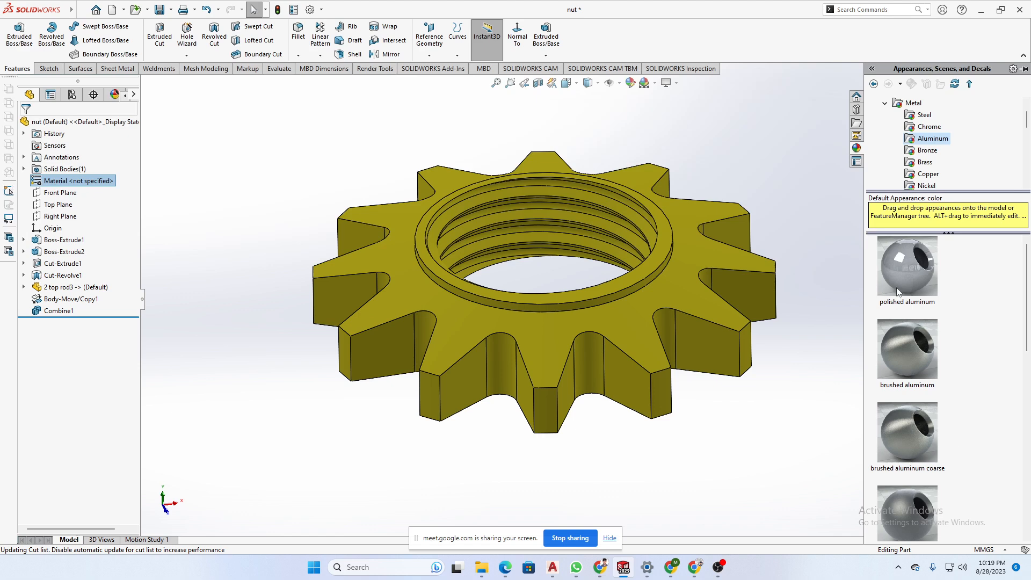
left_click_drag(898, 292, 683, 298)
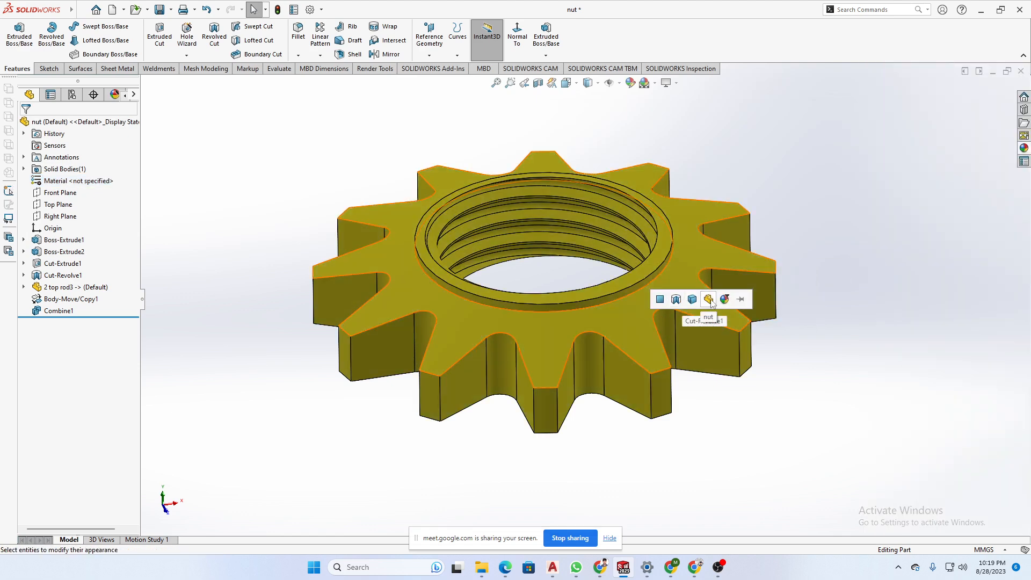
left_click(709, 300)
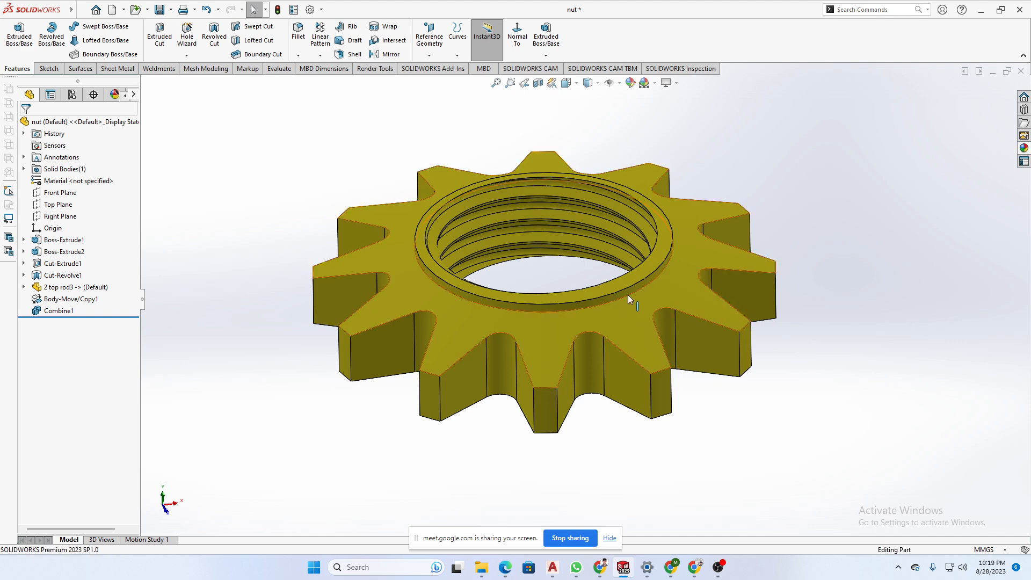
- Remove the yellow appearance from the nut's body, and clear all remaining part appearances
right_click(669, 293)
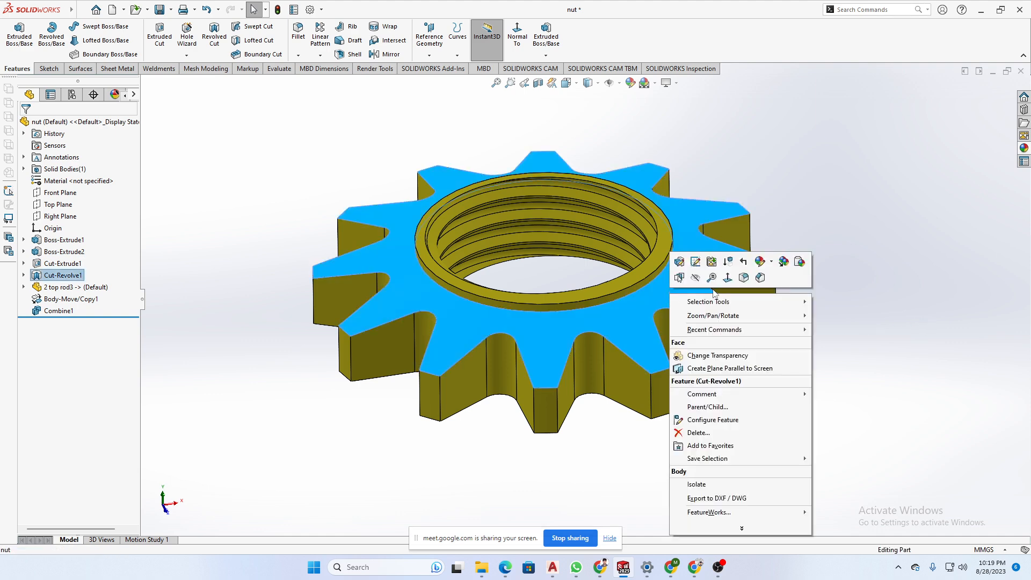
left_click(772, 263)
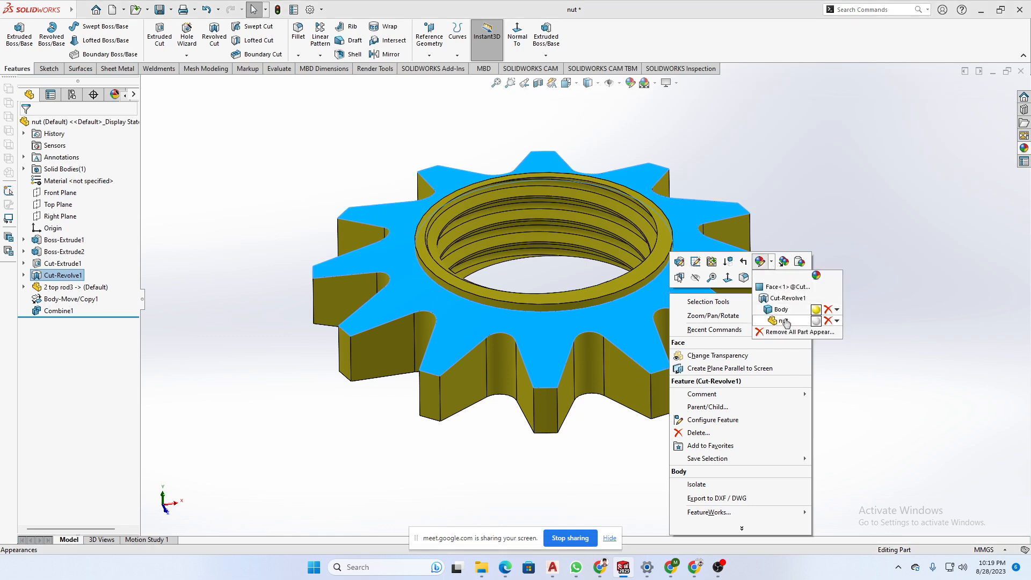
left_click(829, 312)
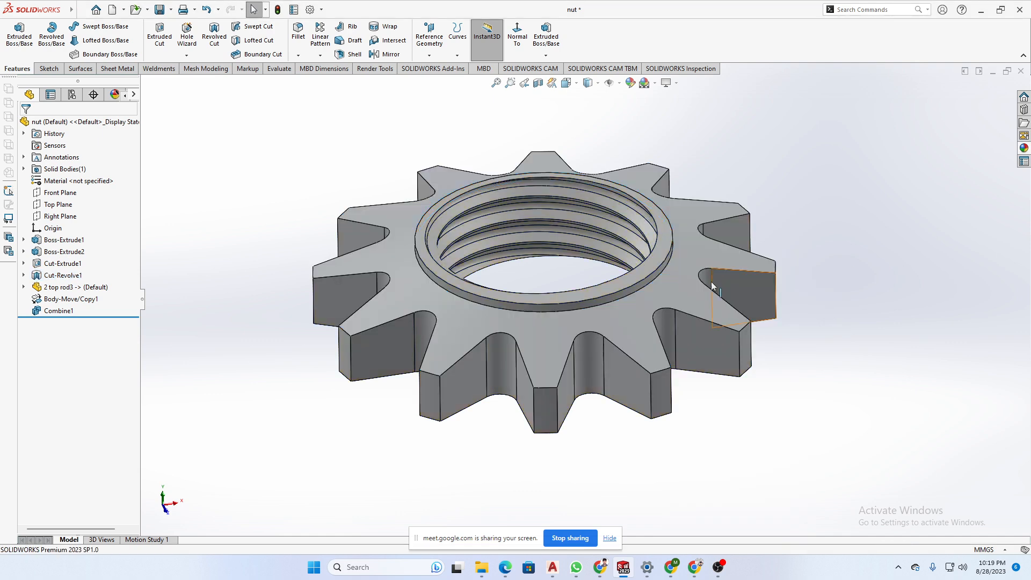
right_click(675, 290)
left_click(776, 258)
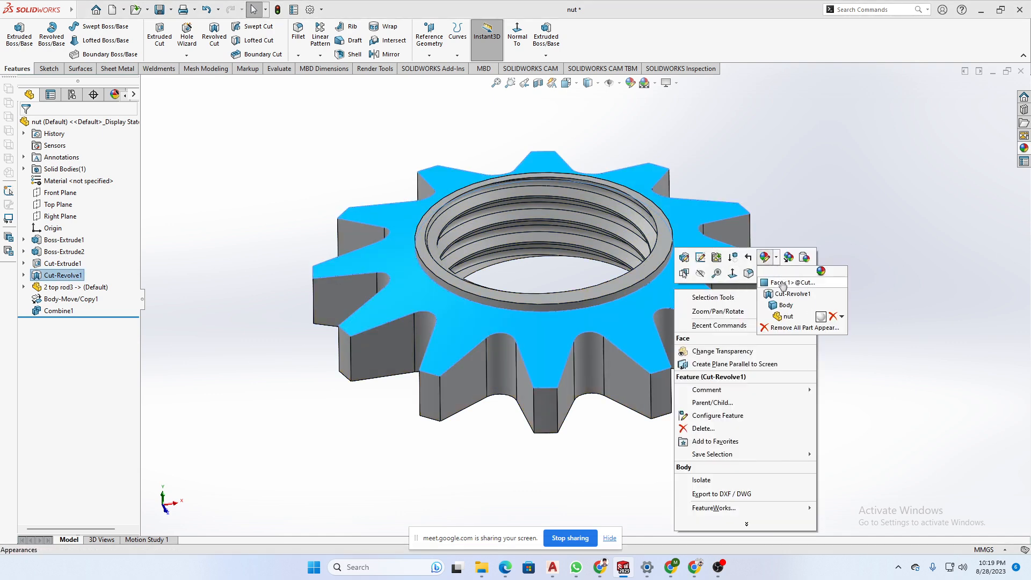
left_click(787, 328)
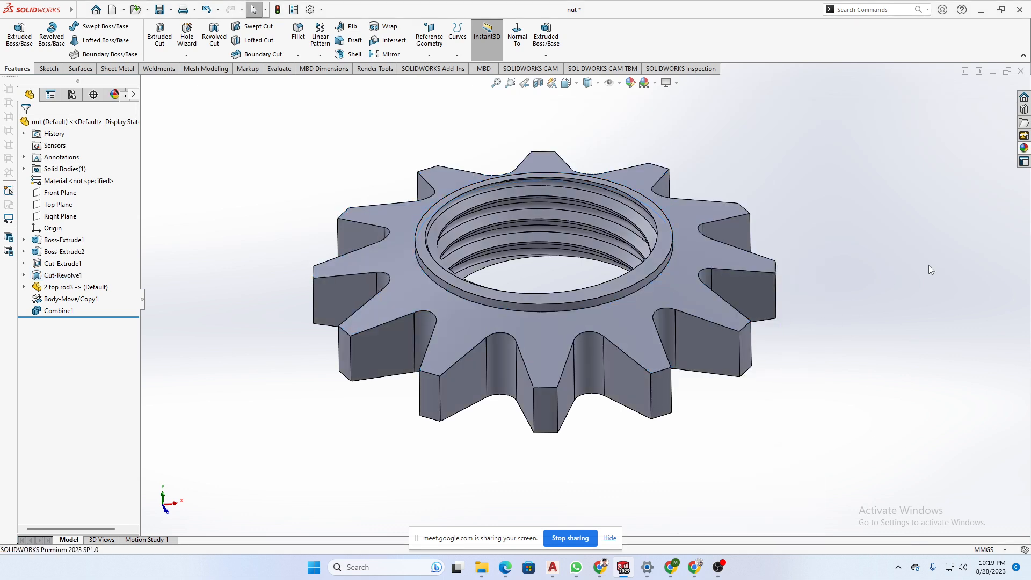
- Apply the polished aluminum appearance to the whole nut part again
left_click(1023, 151)
left_click_drag(924, 264, 668, 295)
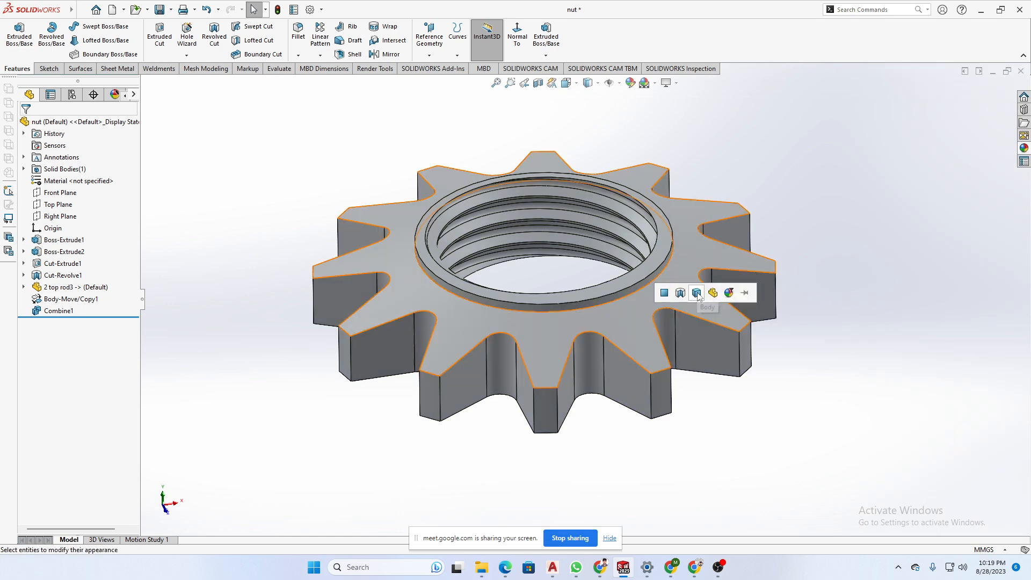
left_click(713, 293)
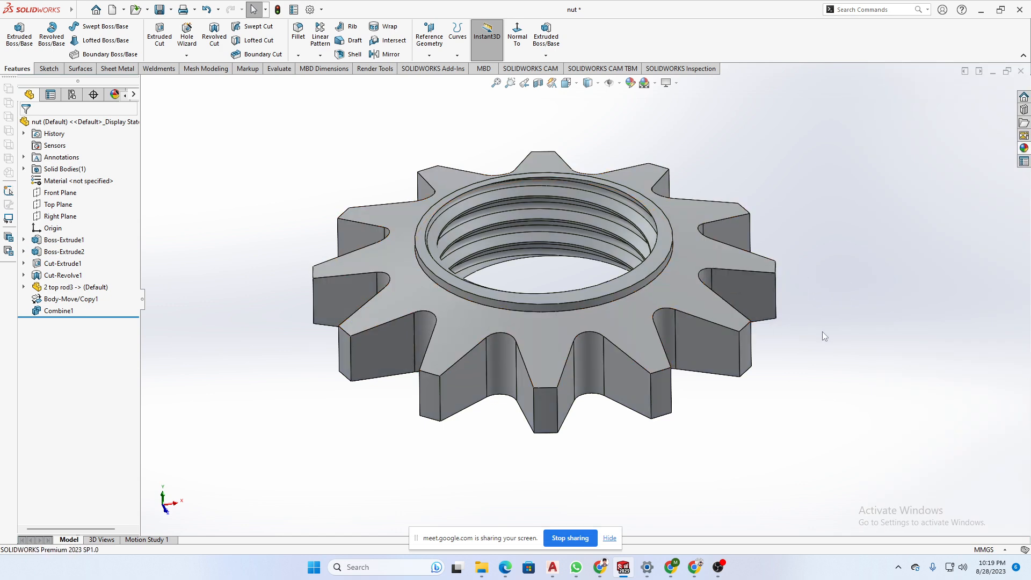
- Color the nut's Combine1 body yellow with RGB 255, 255, 0 in all display states
middle_click_drag(823, 331, 785, 346)
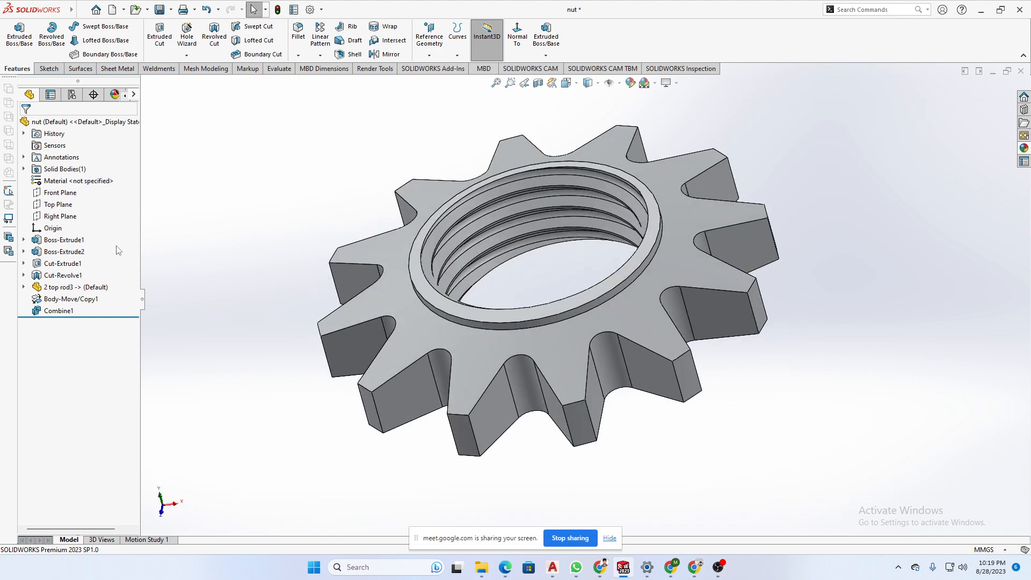
middle_click_drag(557, 351, 699, 259)
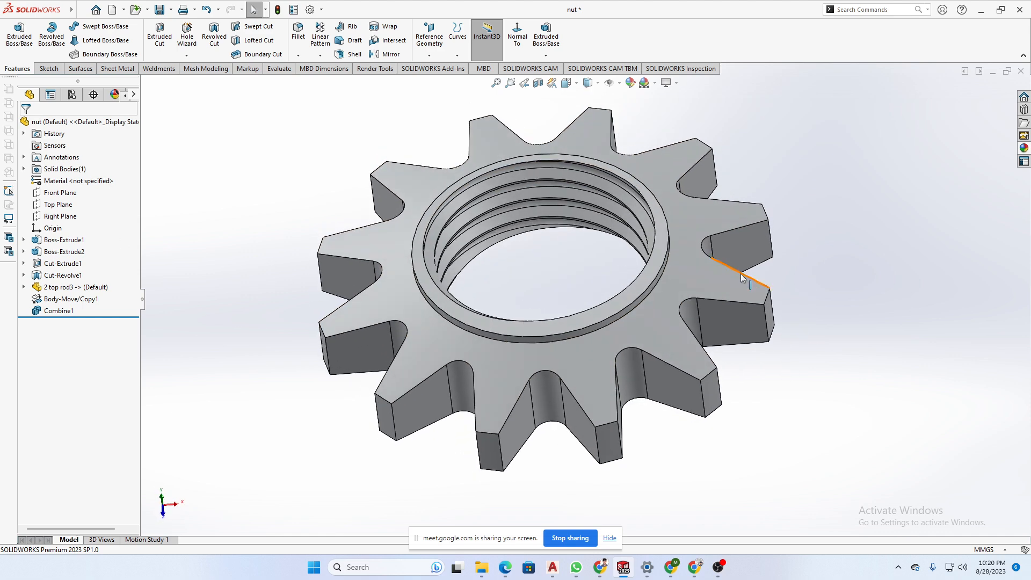
right_click(696, 260)
left_click(799, 229)
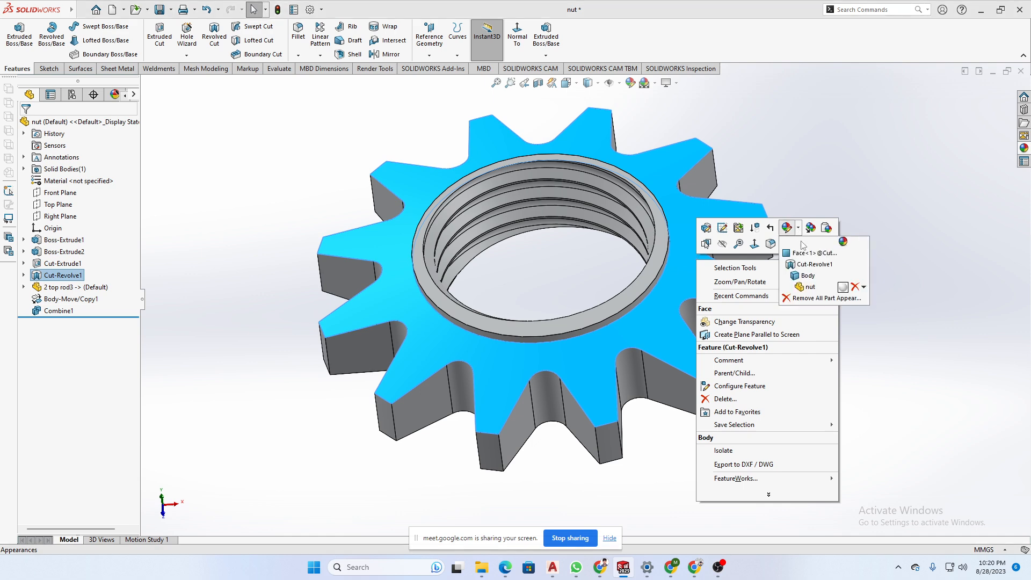
left_click(810, 289)
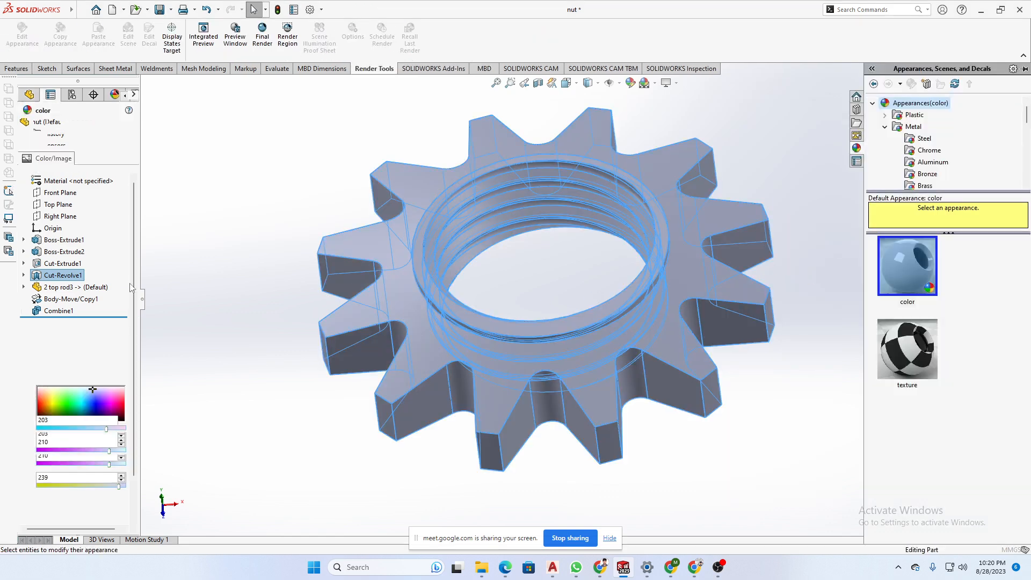
left_click(72, 347)
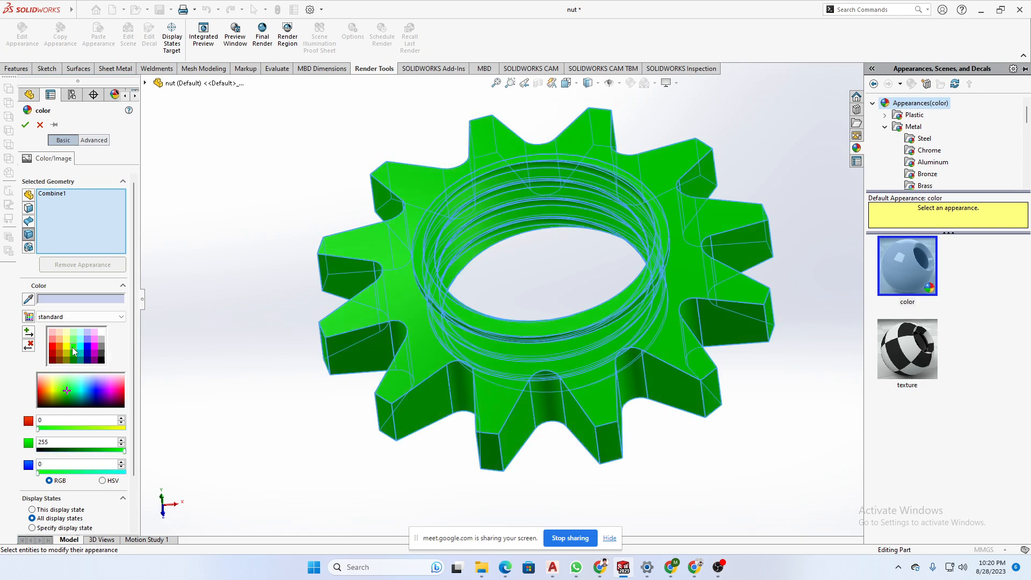
left_click(80, 347)
left_click(67, 346)
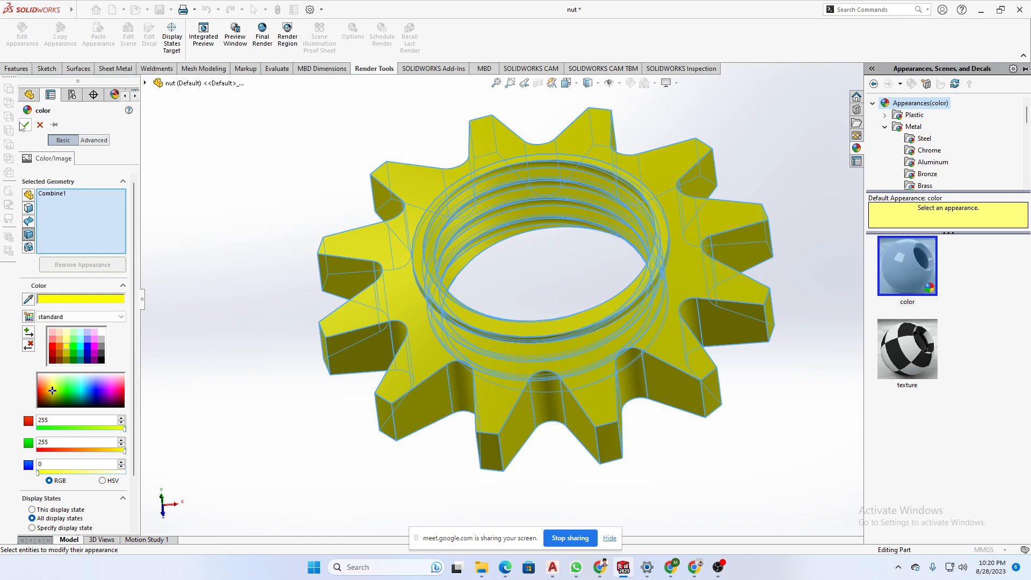
left_click(885, 114)
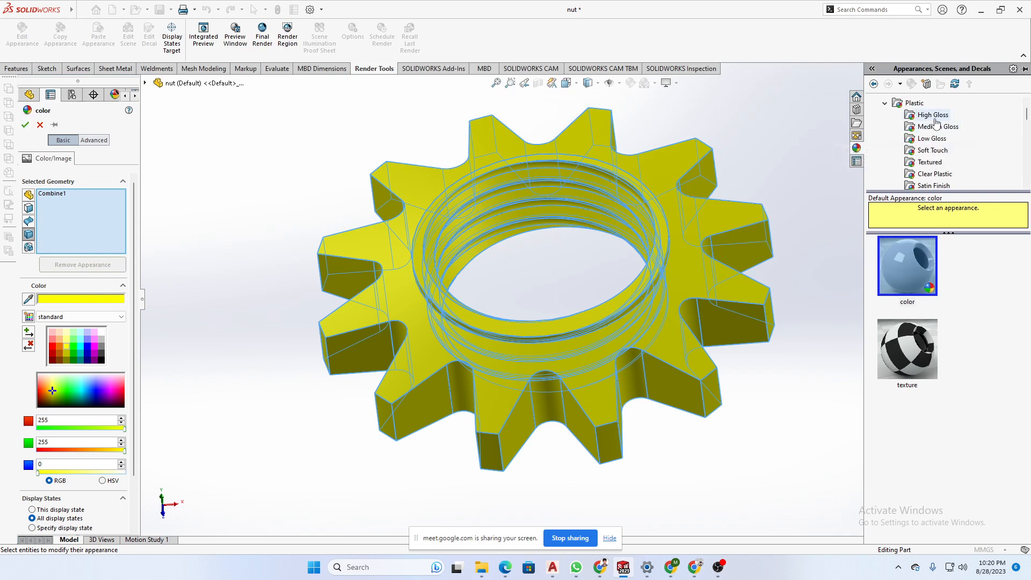
left_click(933, 115)
left_click(934, 140)
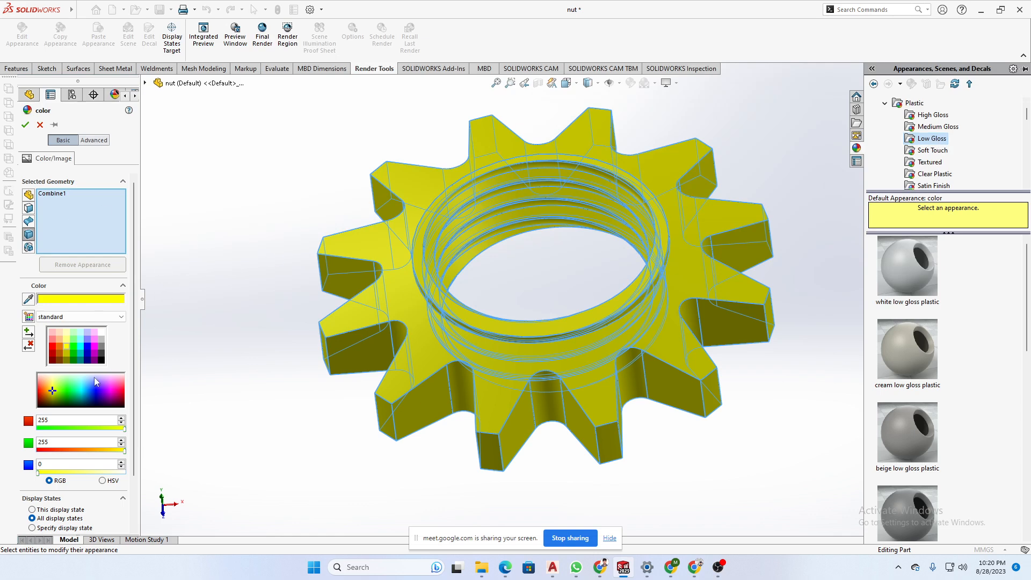
left_click(24, 125)
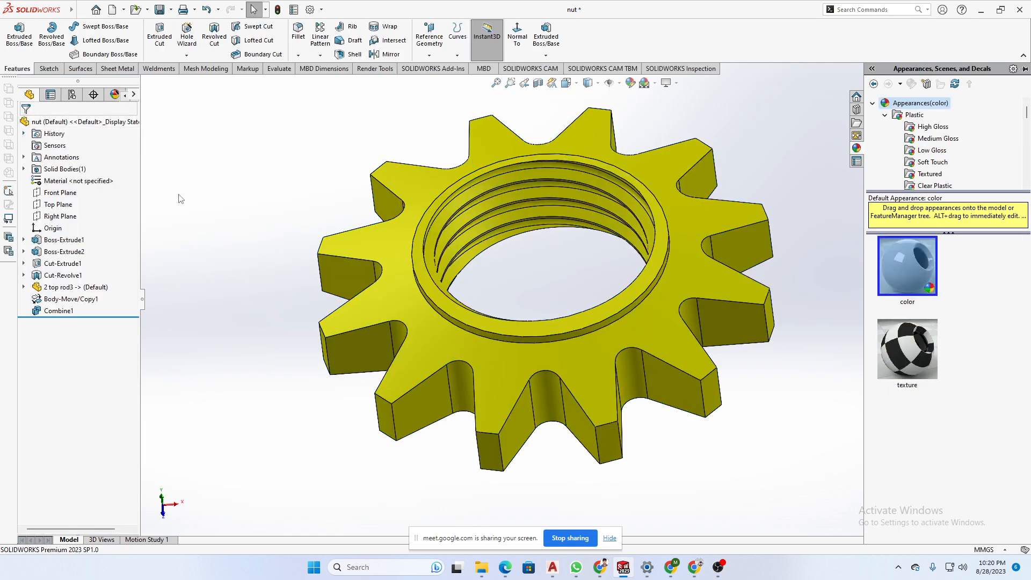
- Check the appearances assigned to the nut's toothed face, body and part, and inspect the coloured nut from several angles
left_click(397, 306)
right_click(399, 305)
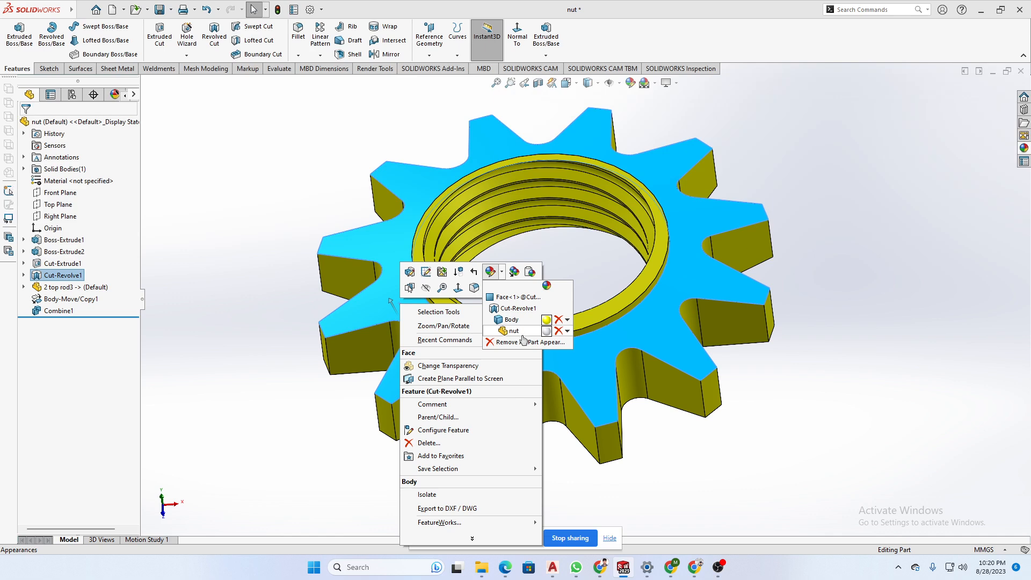
key("Escape")
middle_click_drag(537, 355, 558, 181)
middle_click_drag(599, 139, 593, 334)
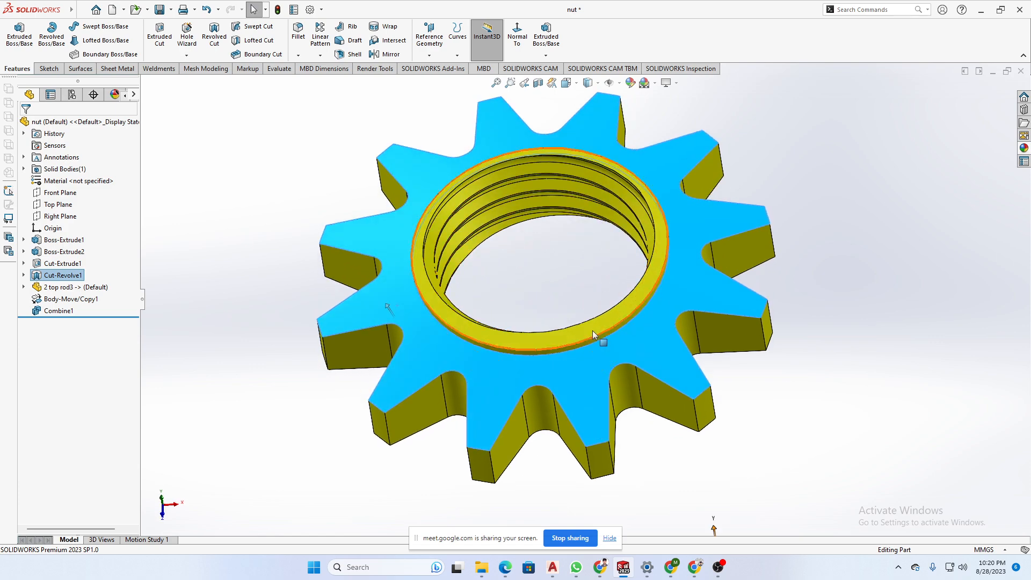
scroll(637, 404, "down", 3)
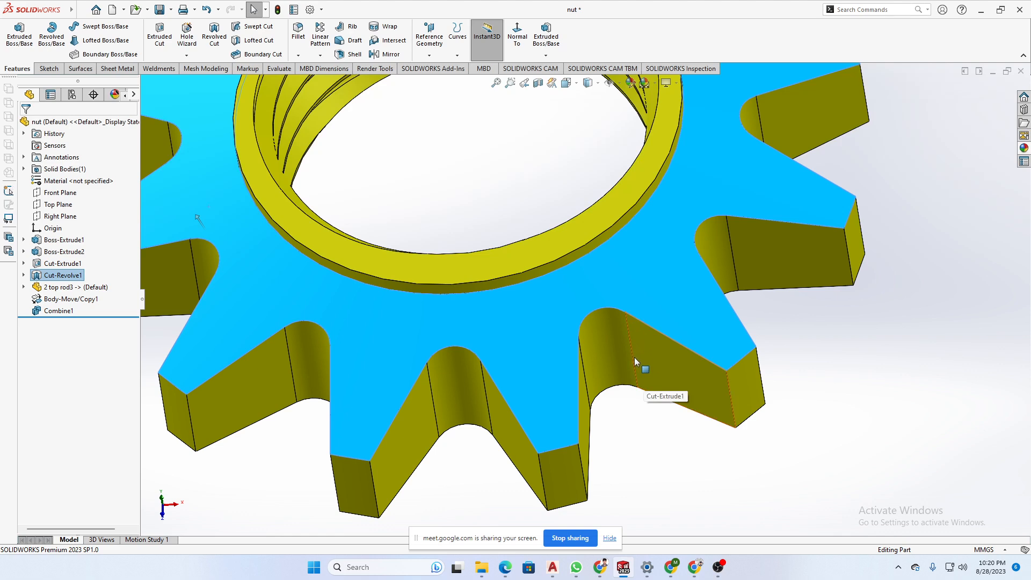
scroll(626, 430, "up", 3)
scroll(590, 306, "up", 2)
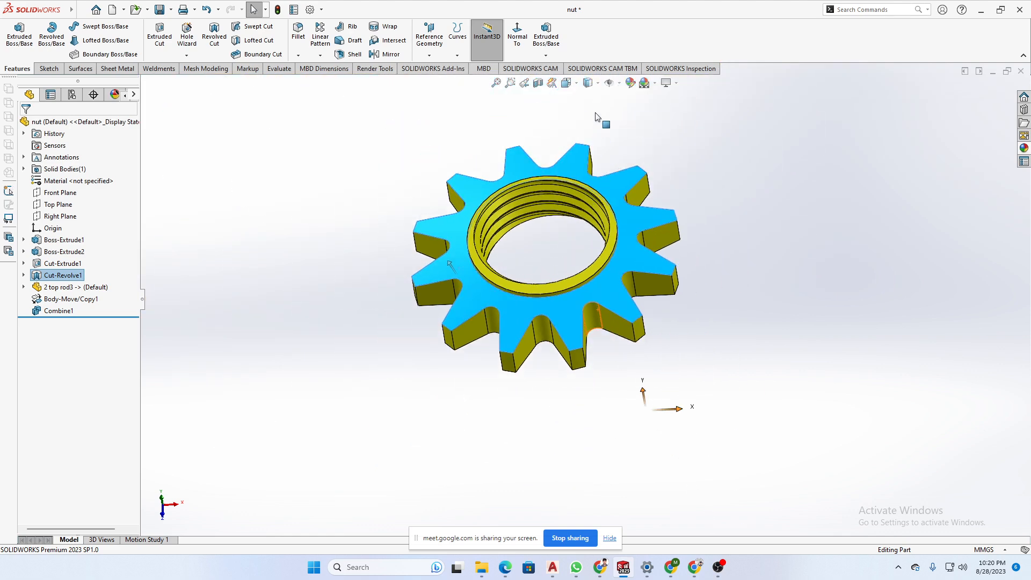
- Preview the nut in Shaded display without edges while rotating it, and restore the Shaded With Edges display
left_click(590, 83)
left_click(589, 113)
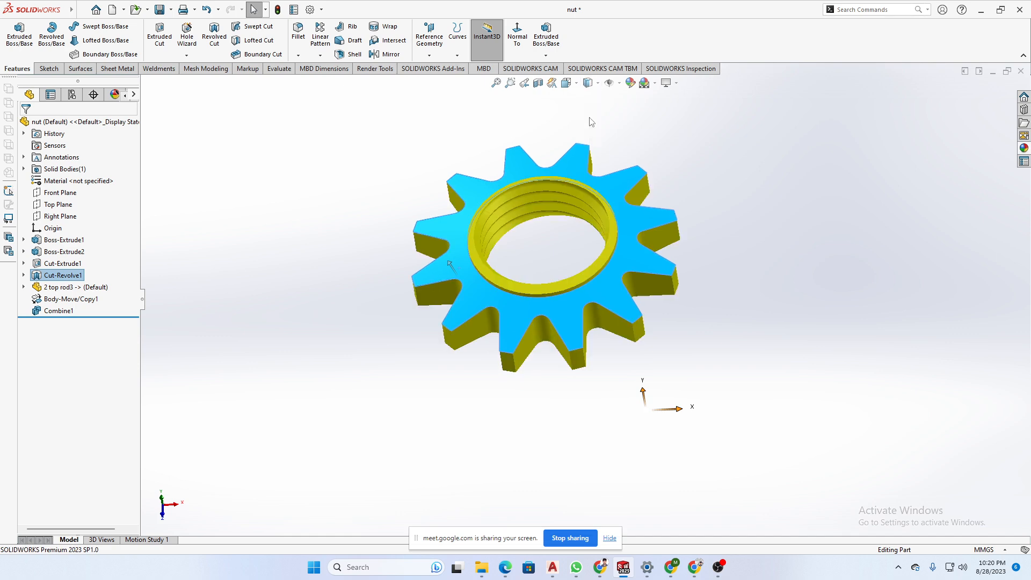
mouse_move(658, 268)
middle_mouse_down()
mouse_move(654, 237)
mouse_move(769, 300)
mouse_move(672, 322)
mouse_move(654, 373)
mouse_move(656, 320)
middle_mouse_up()
left_click(769, 300)
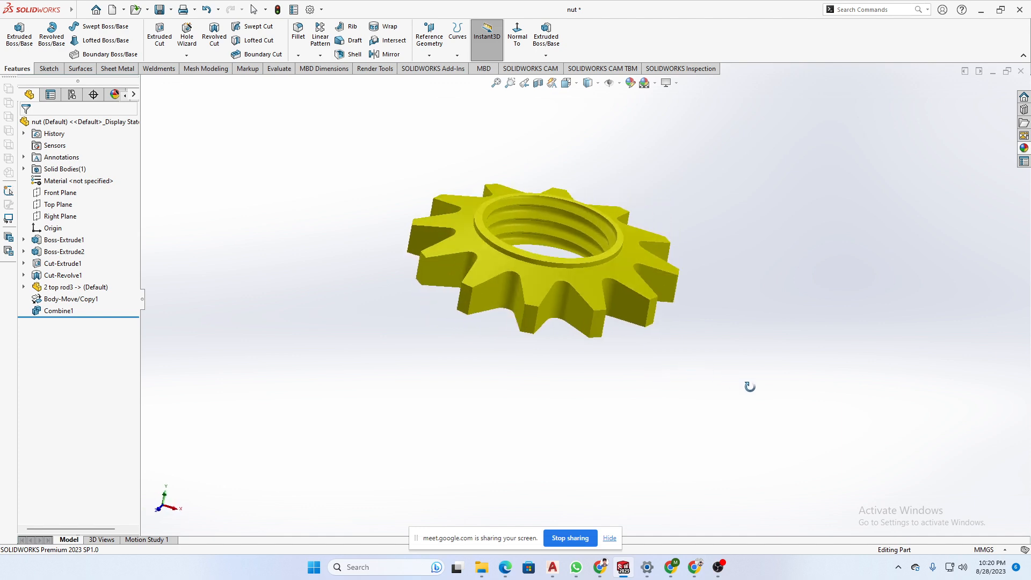
left_click(590, 83)
left_click(591, 100)
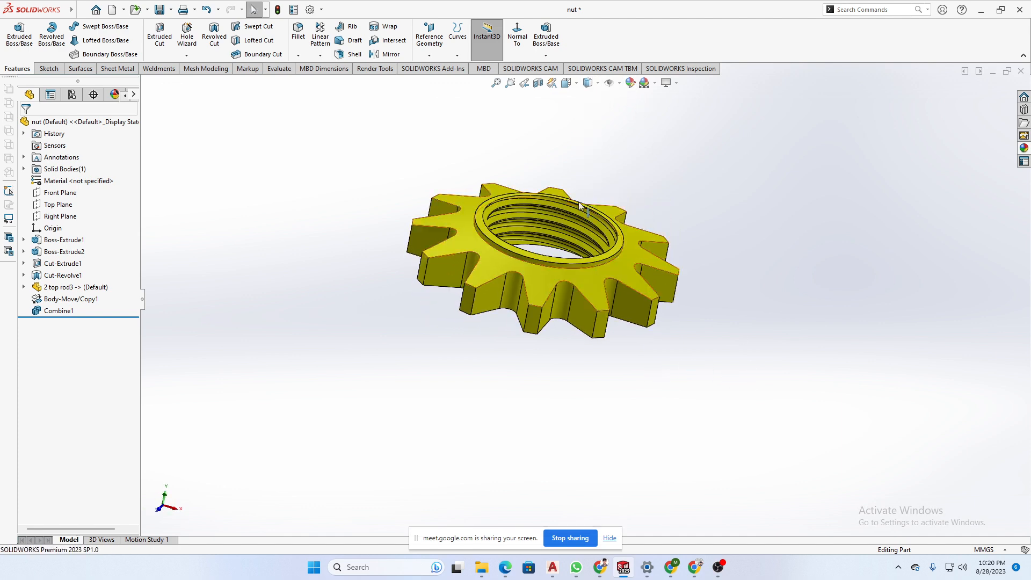
middle_click_drag(520, 276, 450, 340)
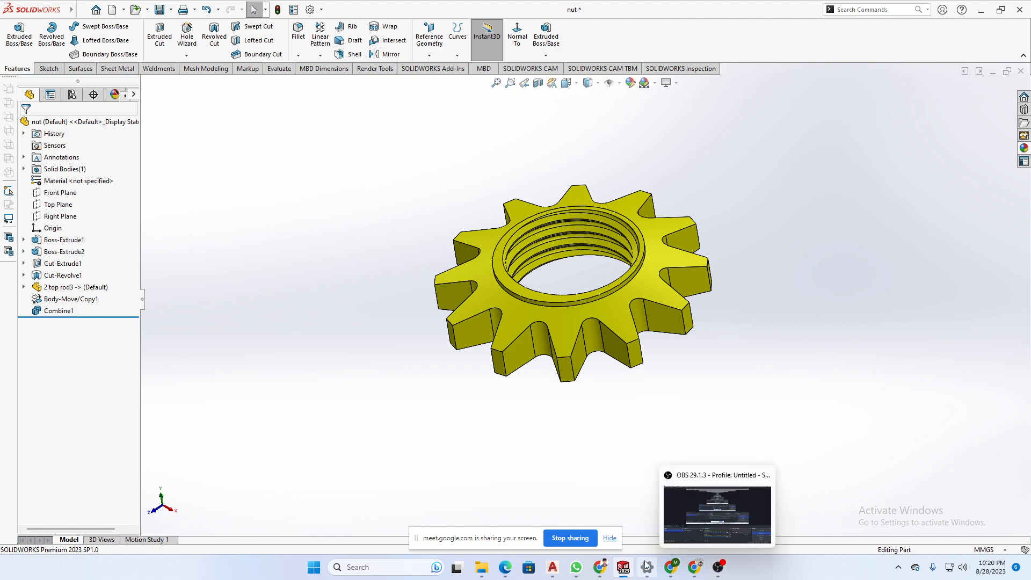
- Switch to the Assem1 assembly without rebuilding it, and check the RealView Graphics option in the view settings
mouse_move(639, 574)
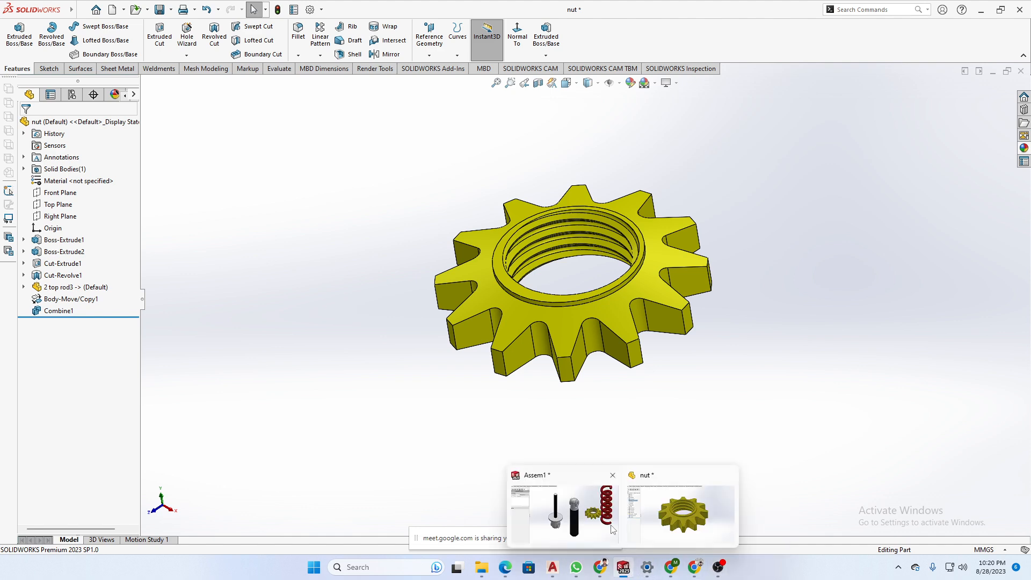
left_click(605, 532)
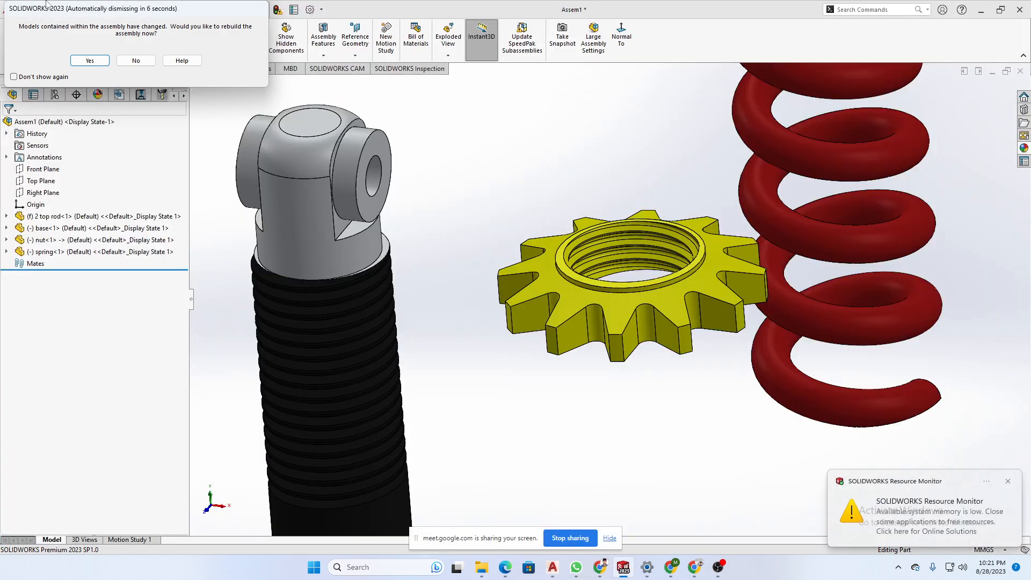
left_click(136, 60)
left_click(698, 71)
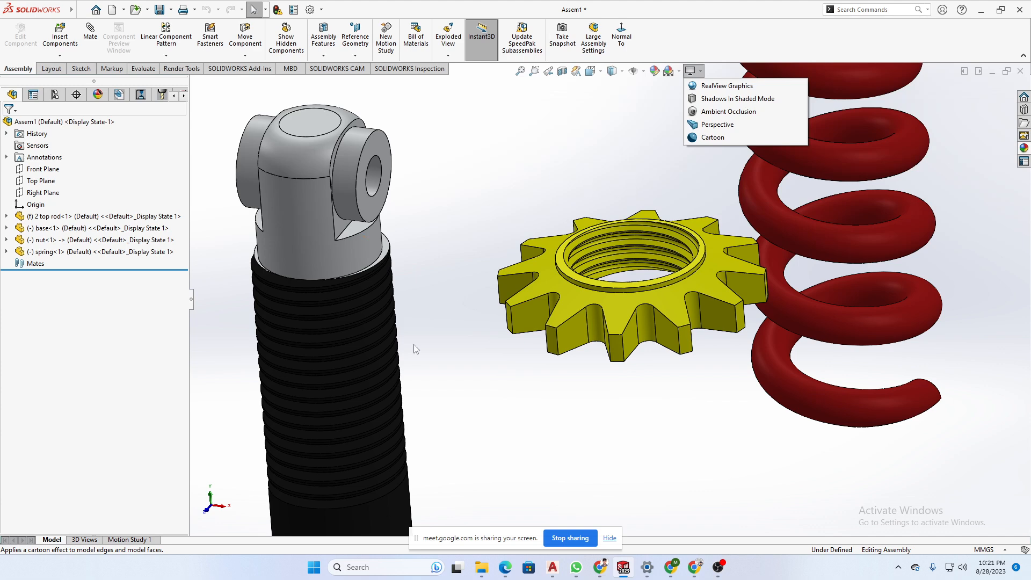
left_click(490, 422)
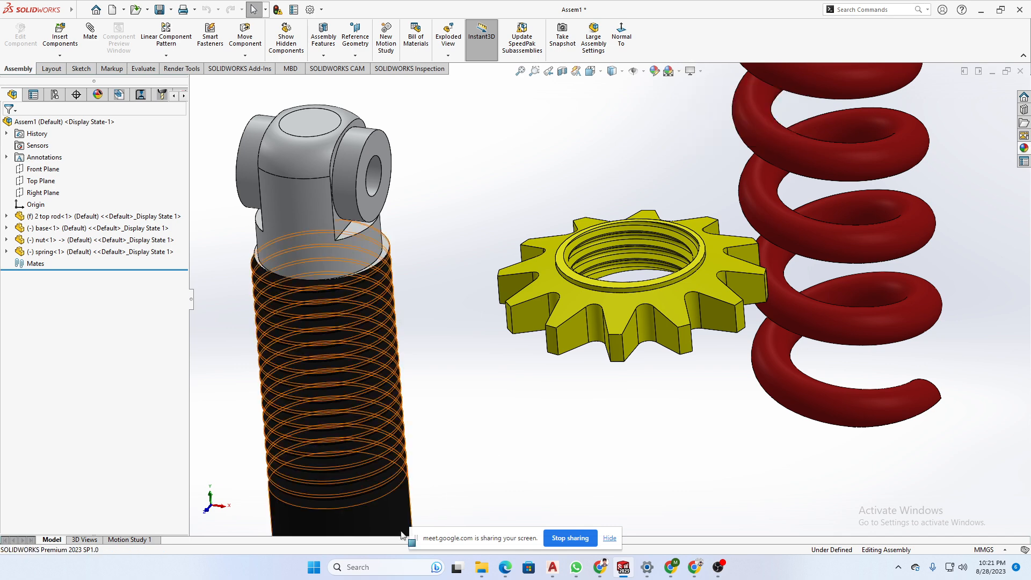
- Open the Windows Registry Editor and return to the top-level keys of the registry tree
left_click(378, 567)
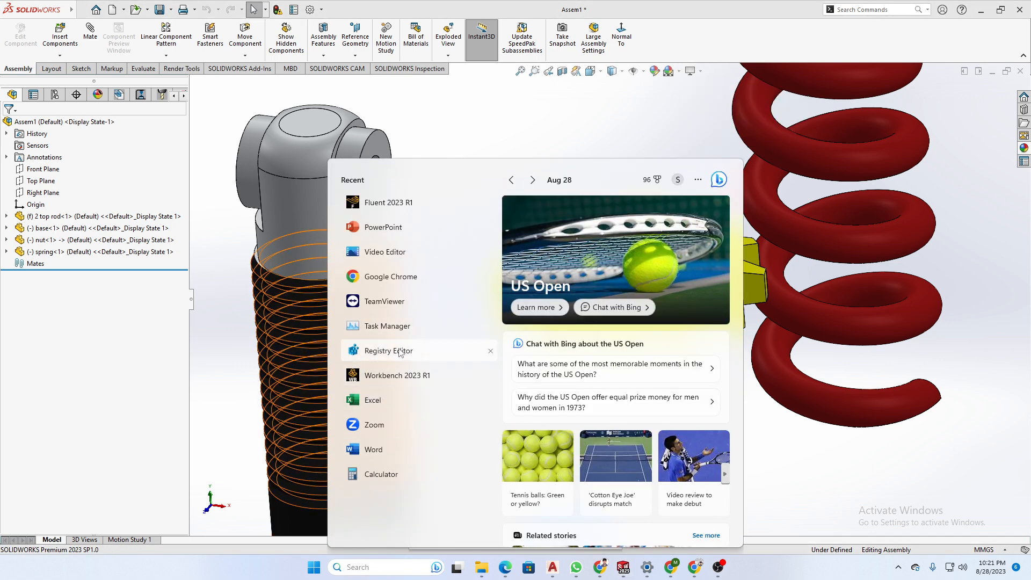
left_click(448, 355)
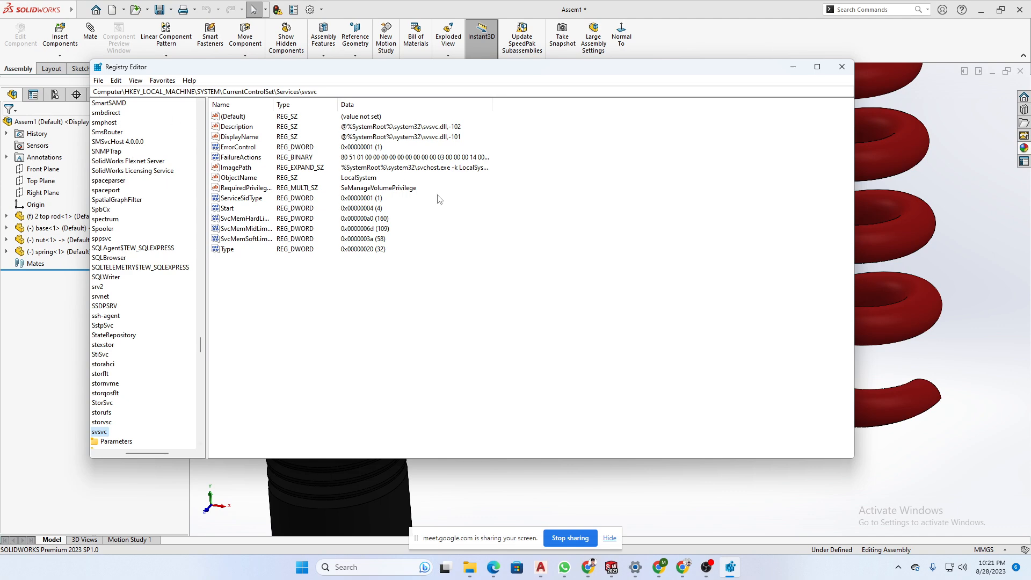
left_click_drag(151, 453, 113, 457)
scroll(173, 299, "up", 4)
scroll(173, 300, "up", 20)
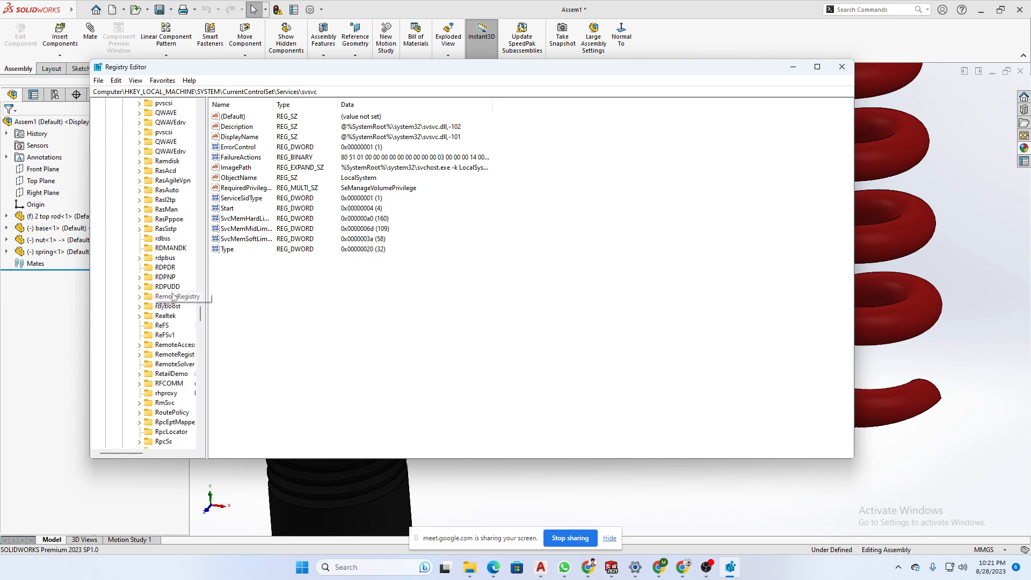
scroll(173, 299, "up", 20)
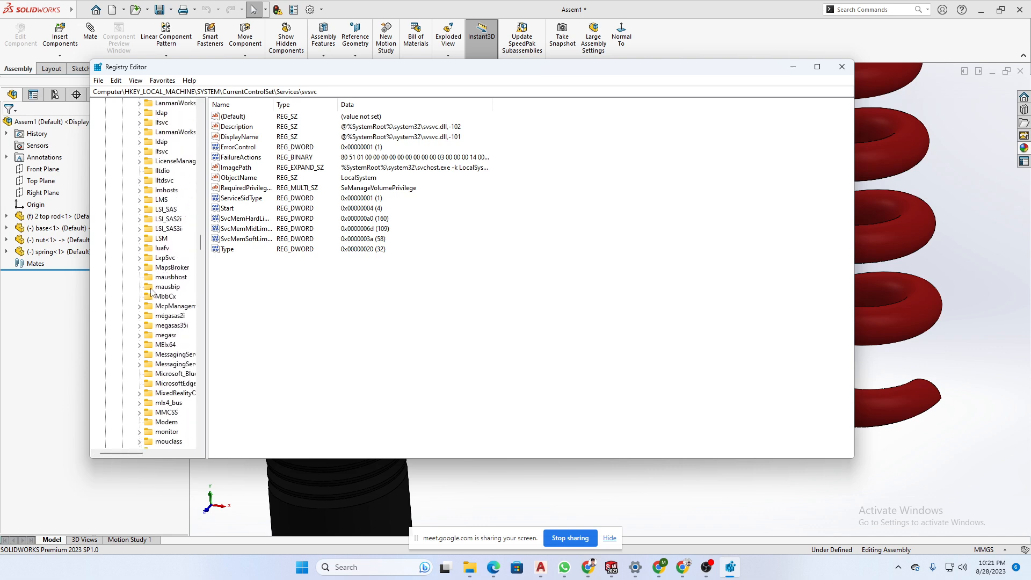
scroll(141, 290, "up", 20)
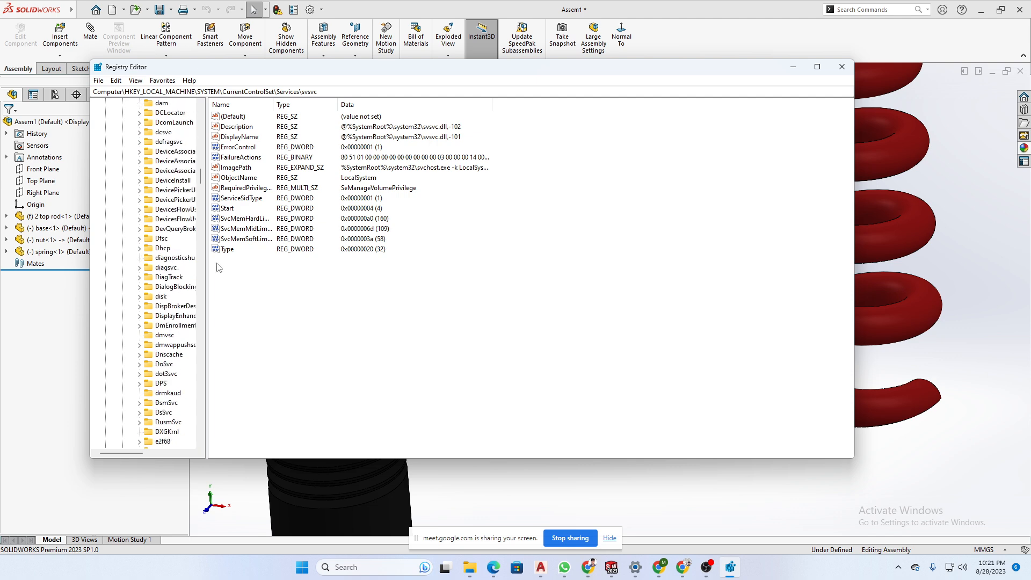
left_click_drag(200, 180, 204, 115)
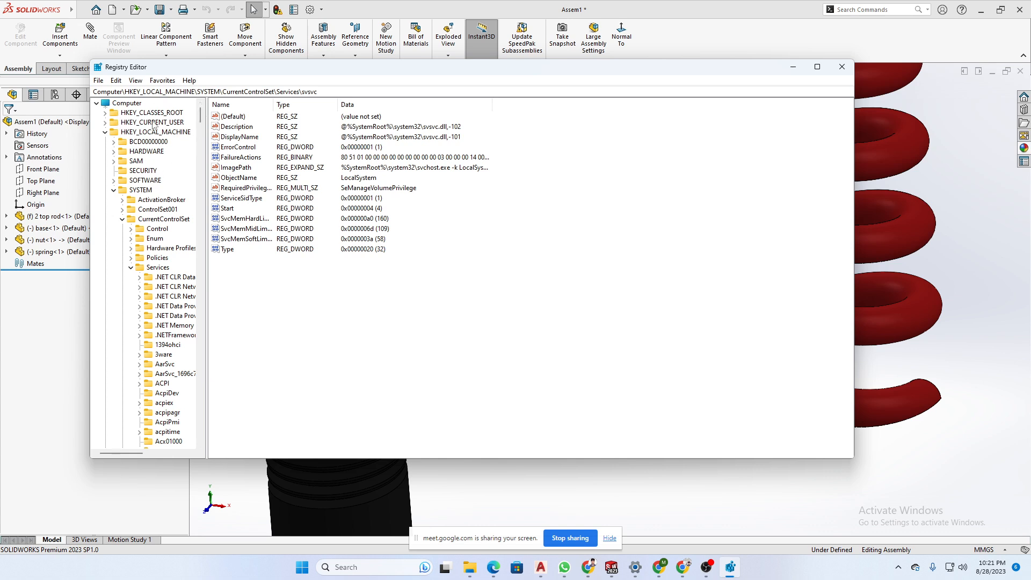
- Collapse HKEY_LOCAL_MACHINE and look through the subkeys of HKEY_CLASSES_ROOT
left_click(105, 132)
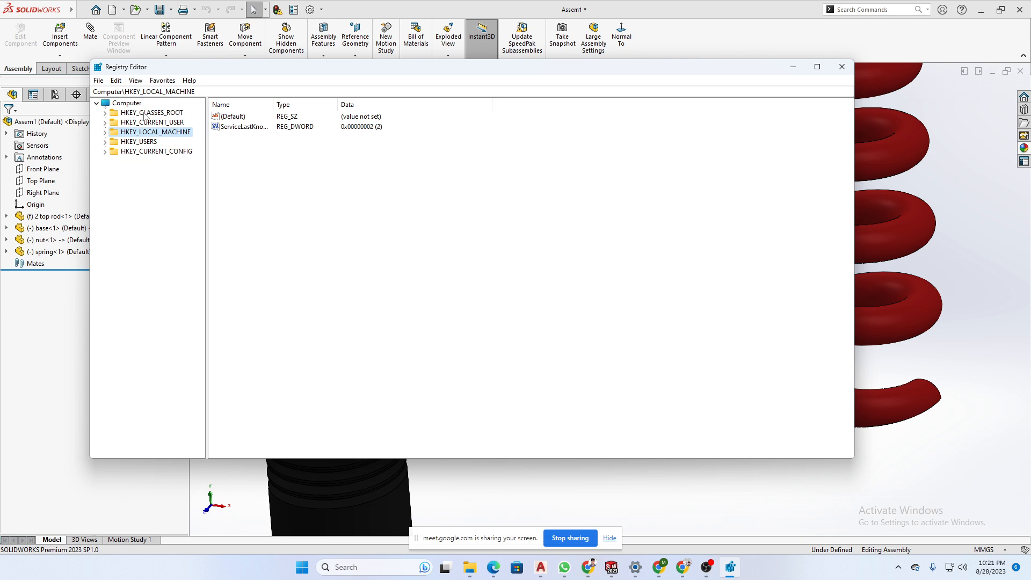
left_click(106, 113)
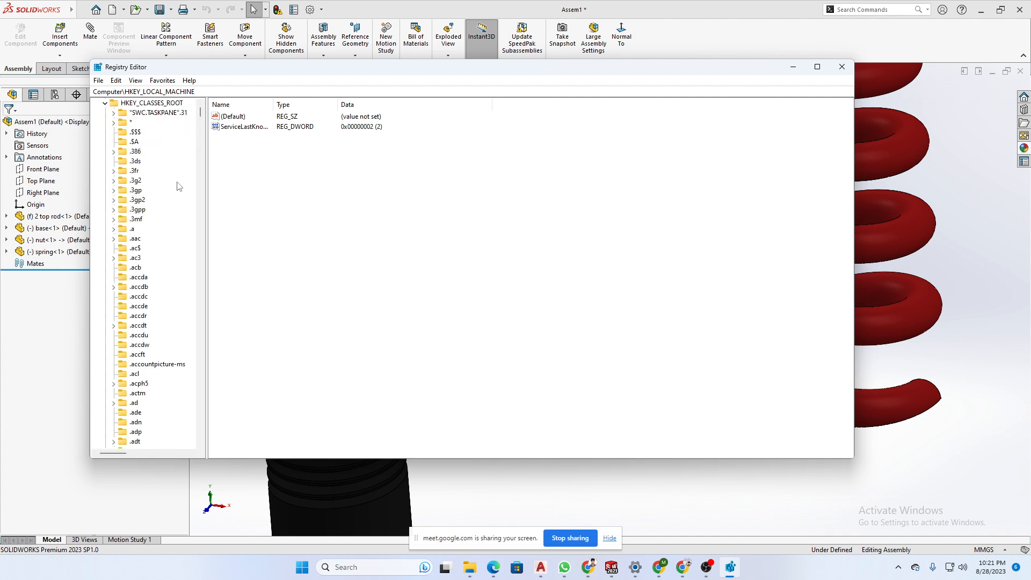
scroll(167, 208, "down", 20)
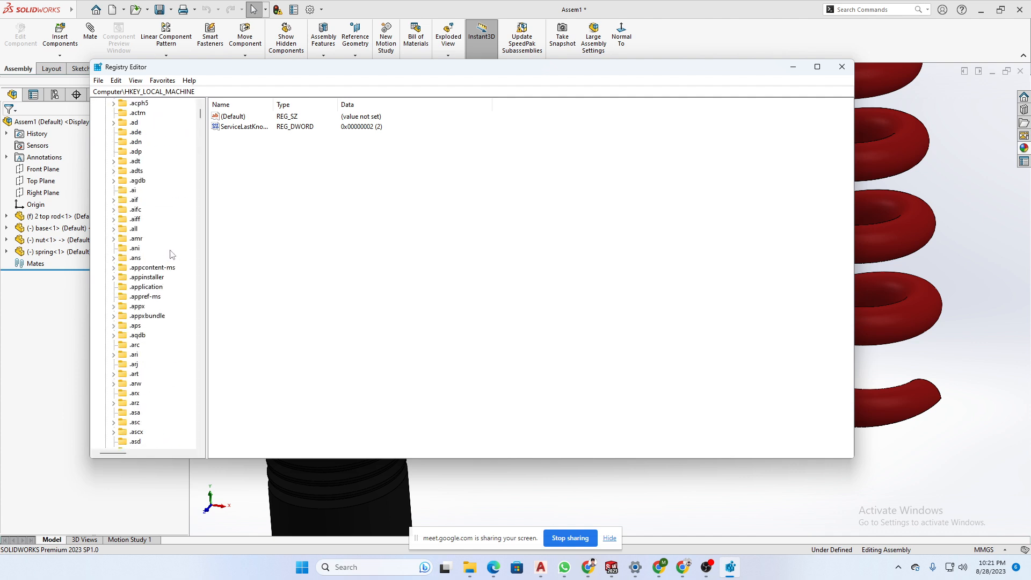
scroll(169, 267, "down", 20)
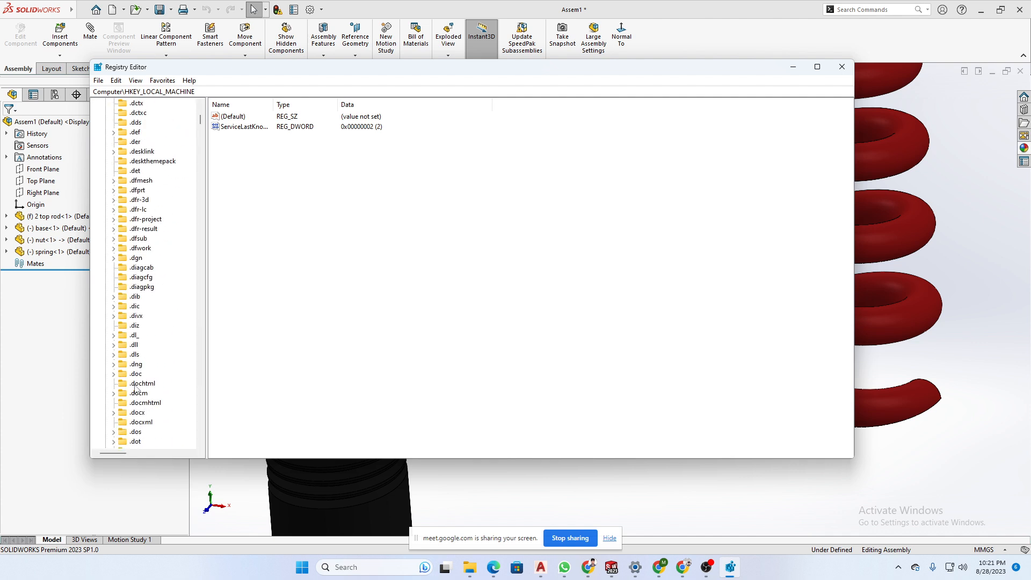
scroll(194, 403, "down", 20)
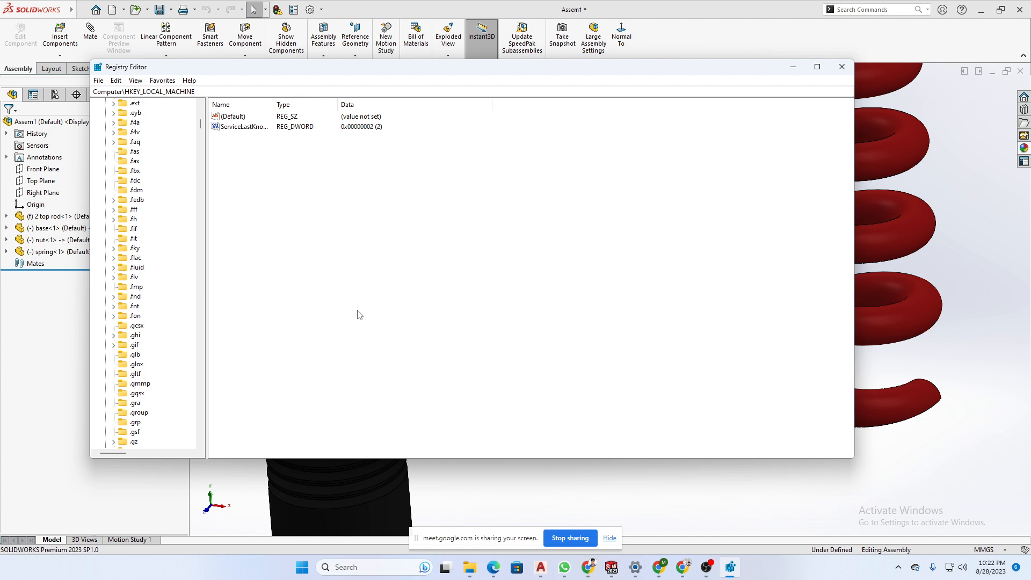
scroll(116, 398, "down", 20)
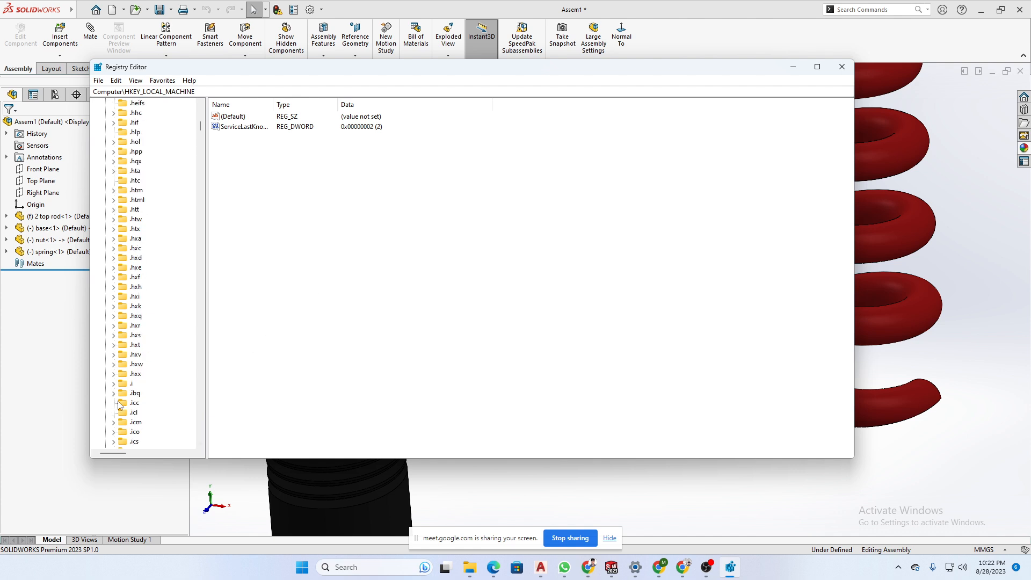
scroll(116, 424, "down", 15)
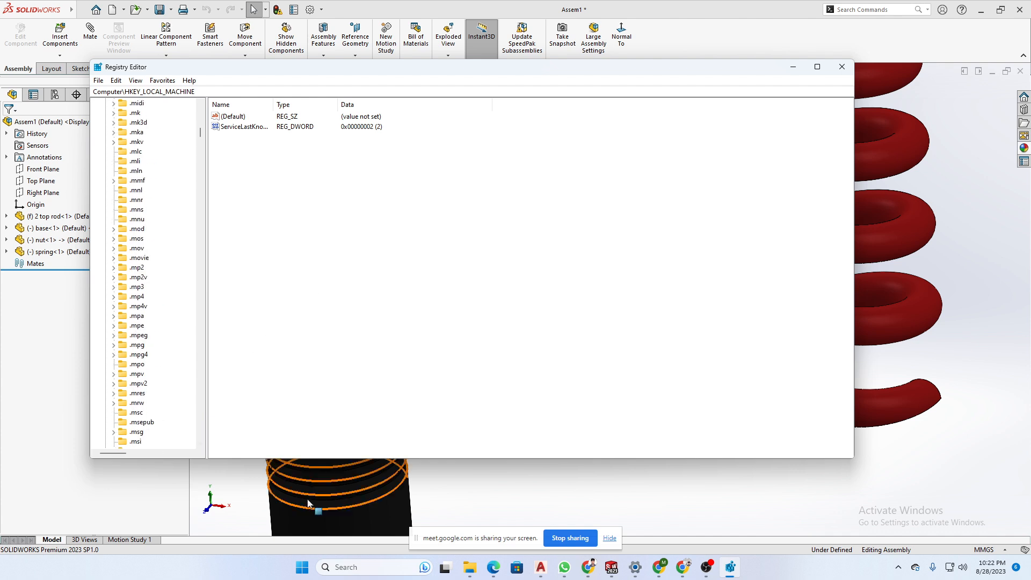
scroll(156, 403, "down", 15)
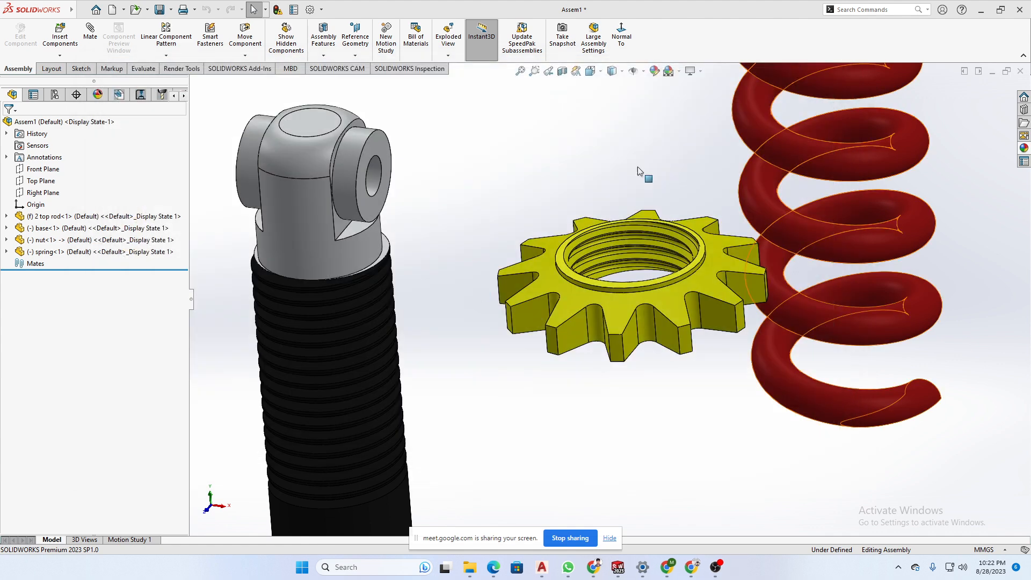
- Close the Registry Editor and reopen it by searching Windows for "reg"
left_click(842, 66)
left_click(376, 568)
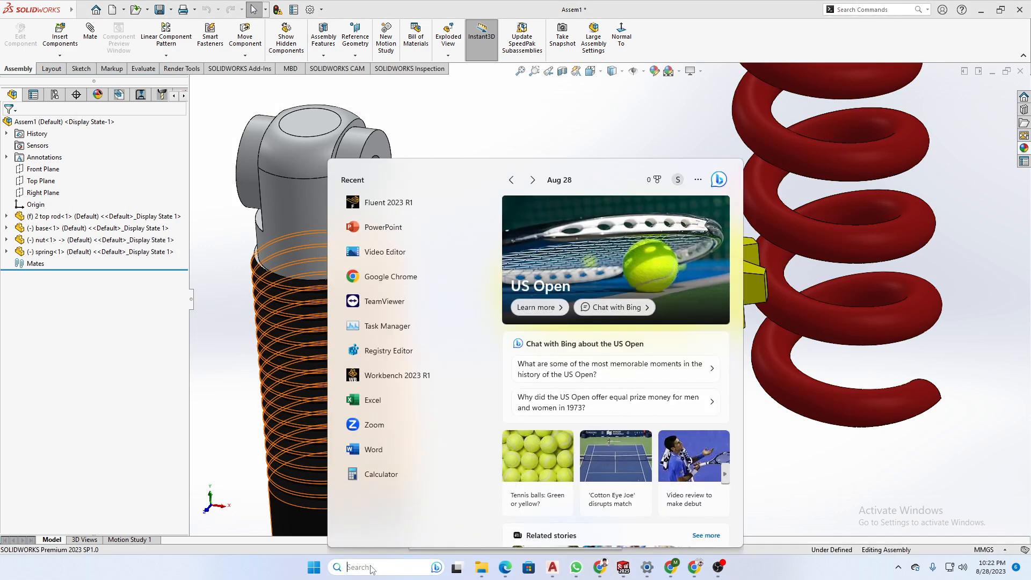
type("reg")
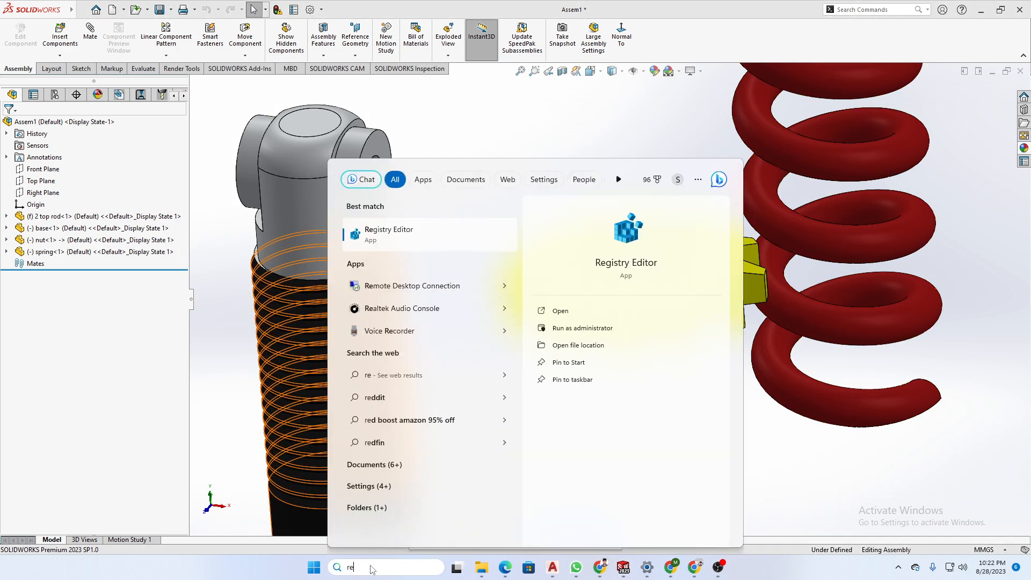
mouse_move(555, 566)
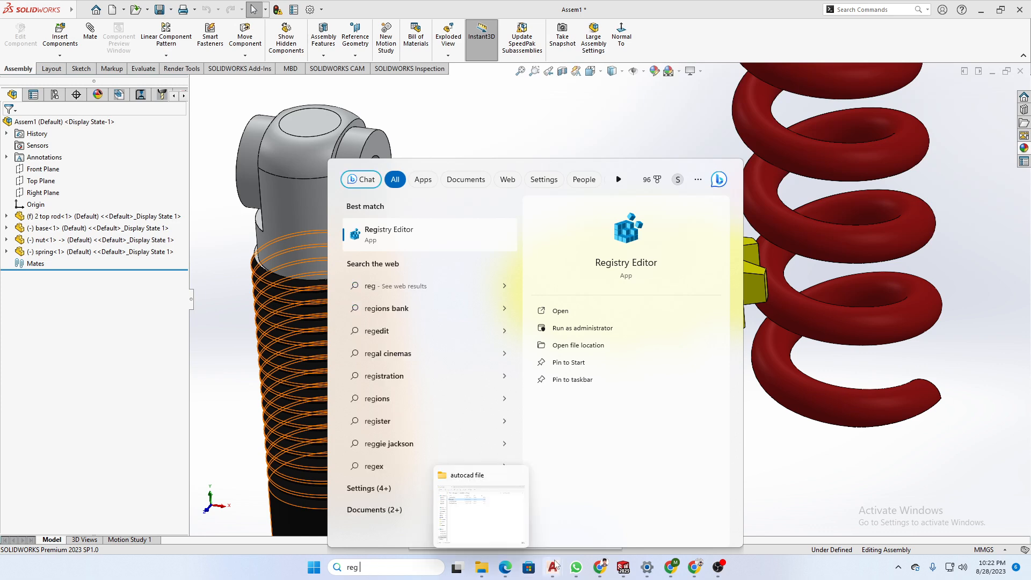
left_click(408, 239)
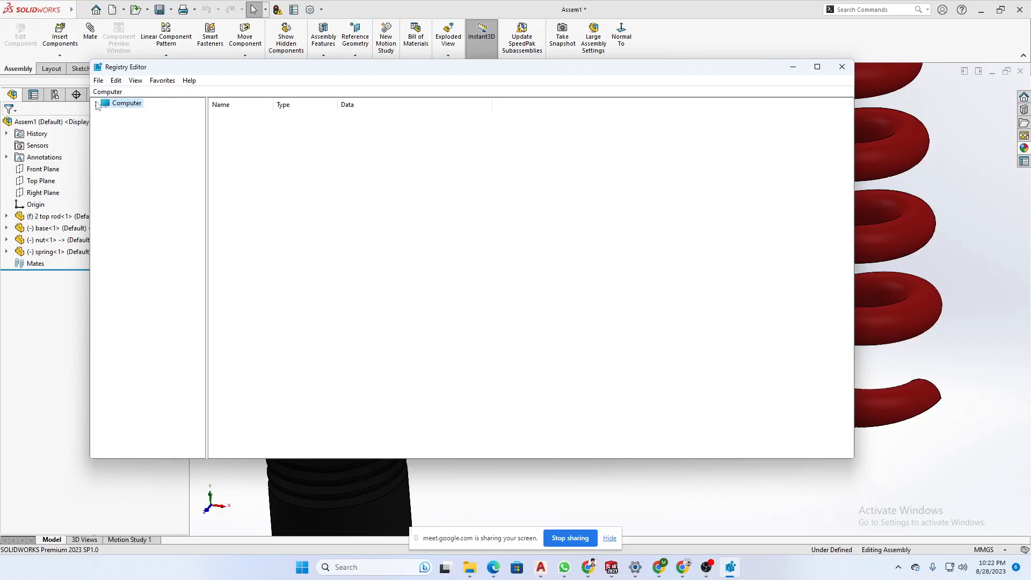
- Expand the Software key under HKEY_CURRENT_USER and check the subkeys of its NVIDIA Corporation key
left_click(97, 103)
left_click(106, 132)
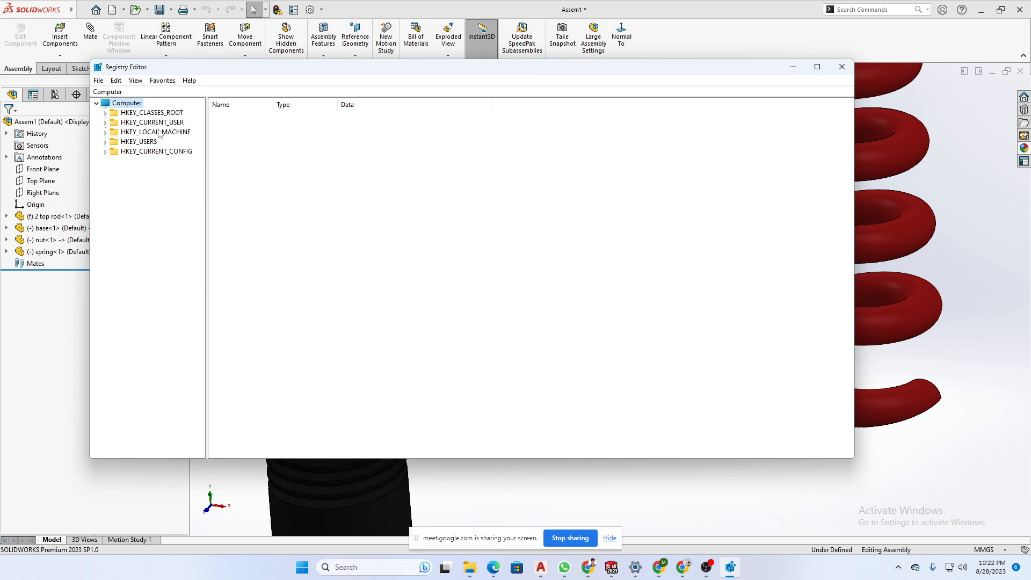
left_click(106, 123)
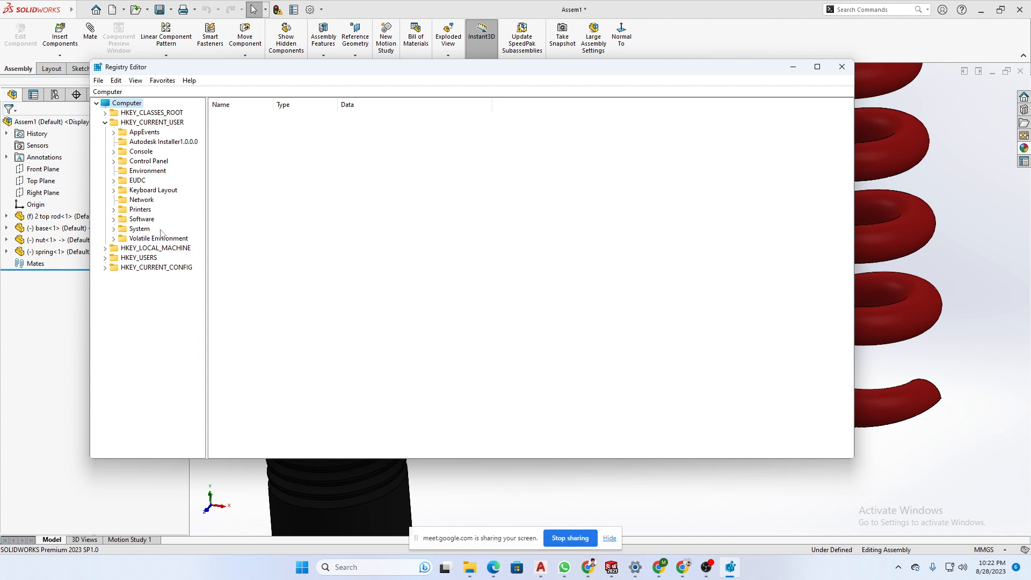
left_click(114, 219)
scroll(149, 365, "down", 2)
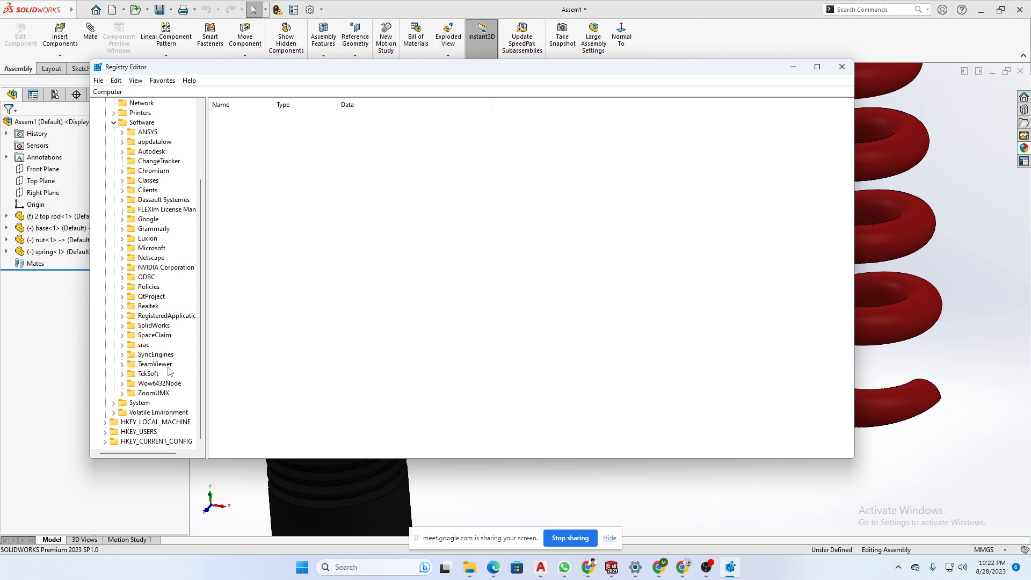
left_click(123, 268)
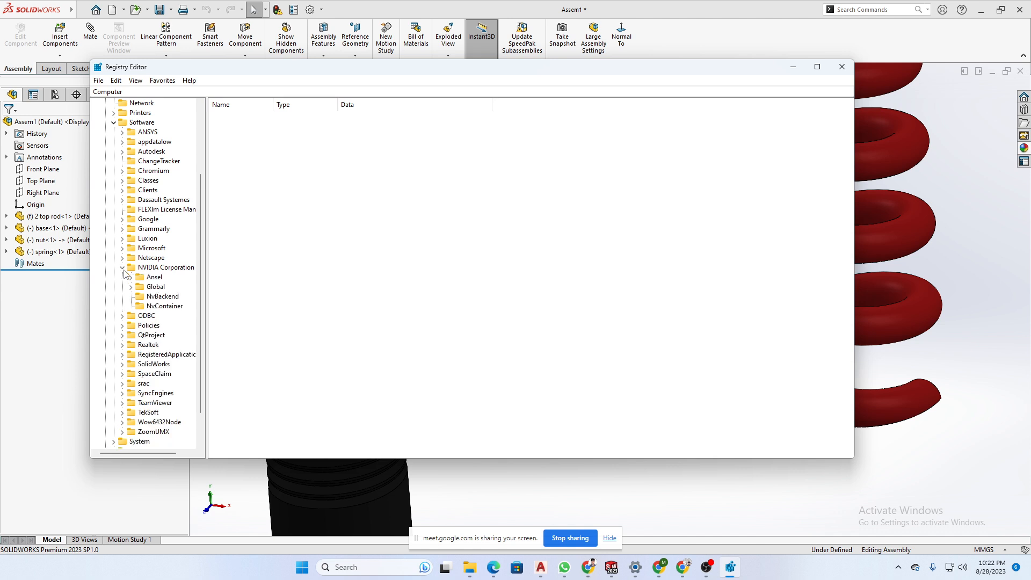
left_click(123, 268)
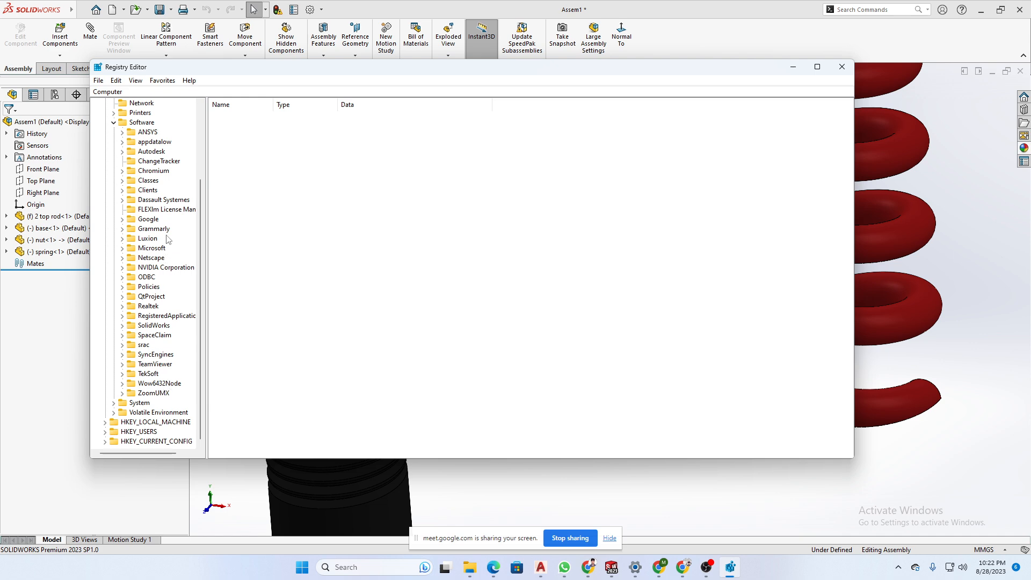
- Close the Registry Editor and return to the Assem1 assembly with all four separate parts in view
scroll(169, 229, "up", 3)
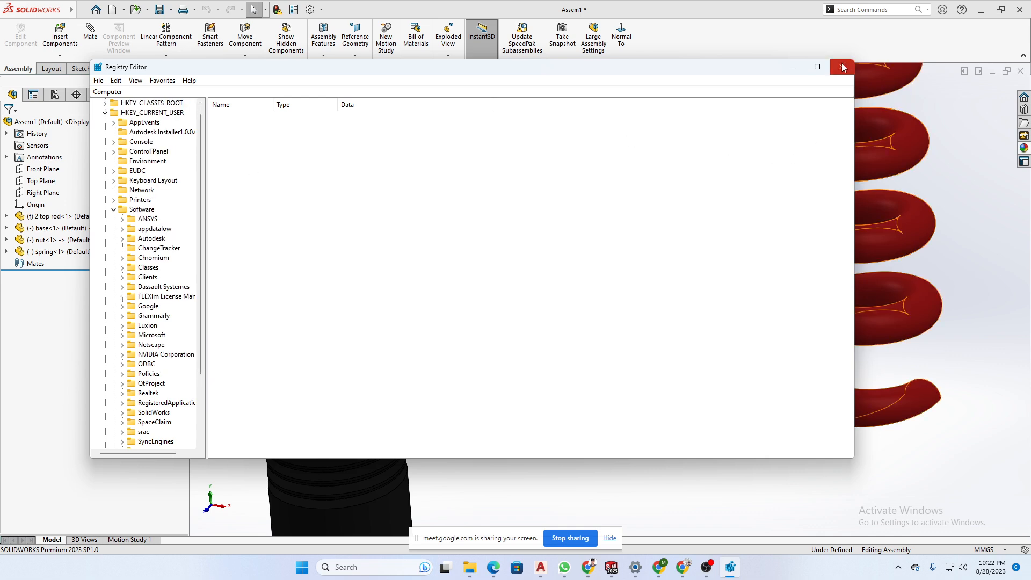
left_click(820, 68)
left_click(1018, 6)
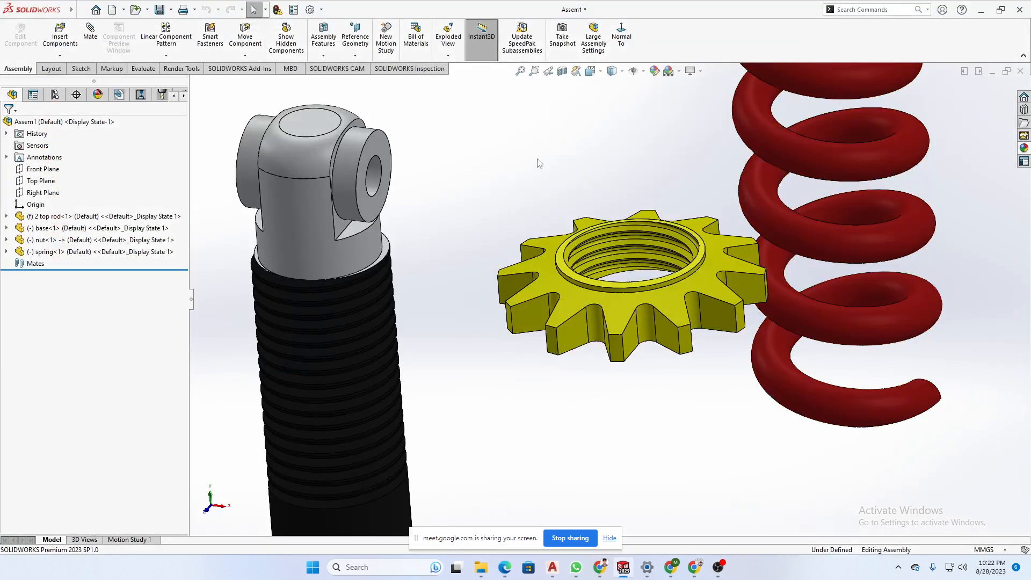
scroll(548, 224, "up", 3)
middle_click_drag(548, 224, 585, 208)
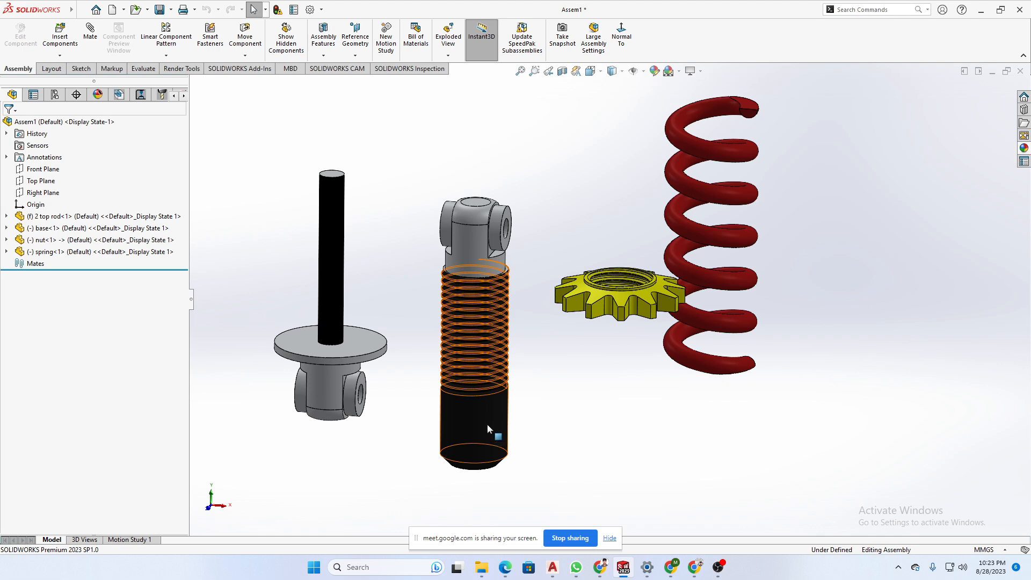
scroll(608, 463, "up", 2)
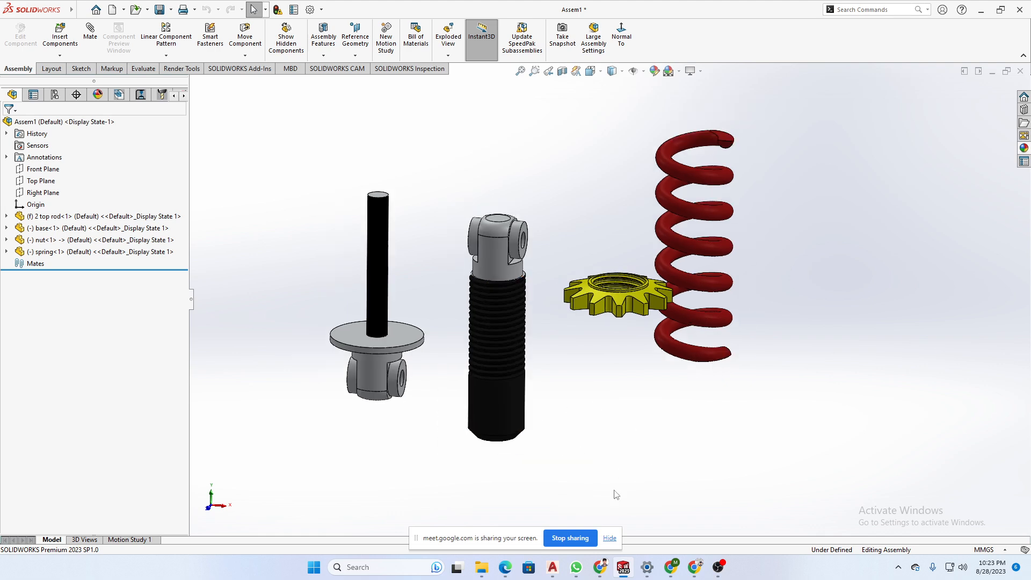
- Switch to the Google Meet call in Chrome to check the participants, and return to the SOLIDWORKS assembly
left_click(693, 571)
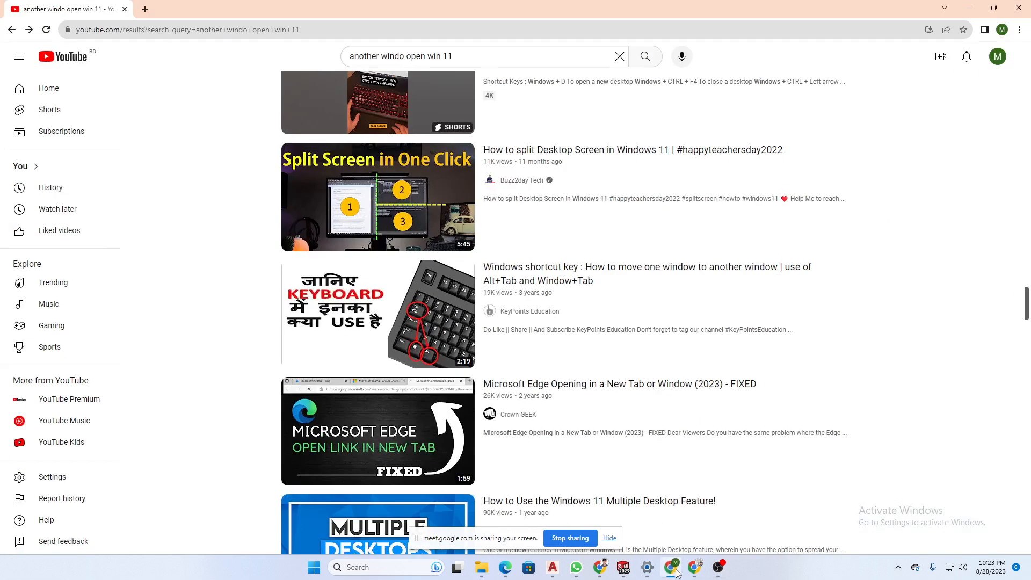
left_click(692, 572)
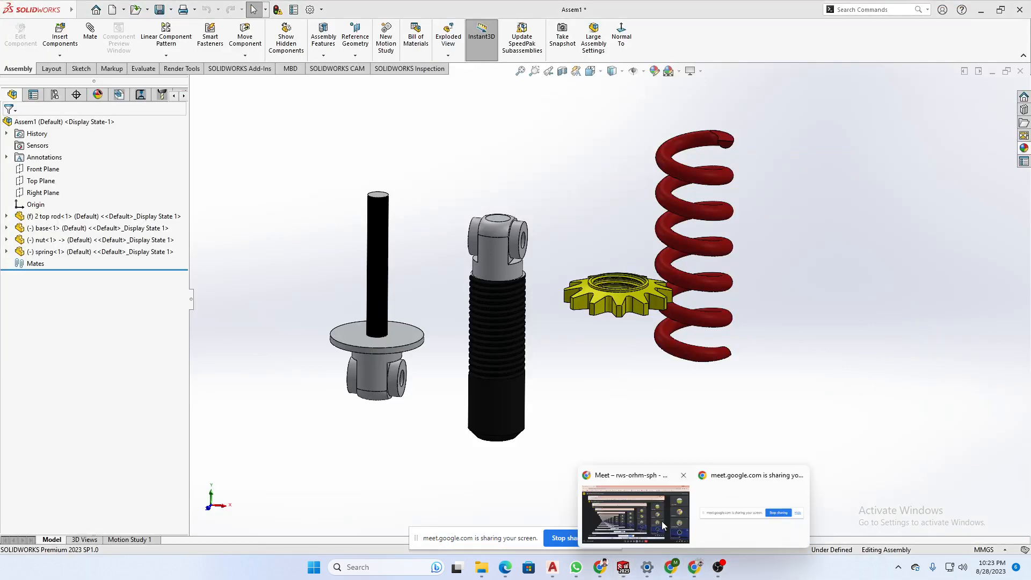
left_click(662, 521)
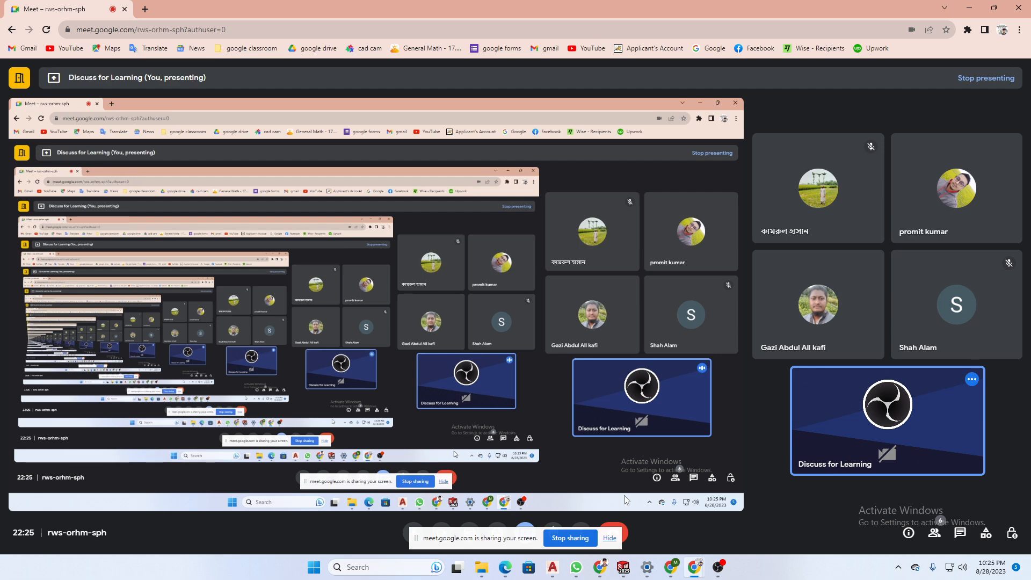
mouse_move(623, 567)
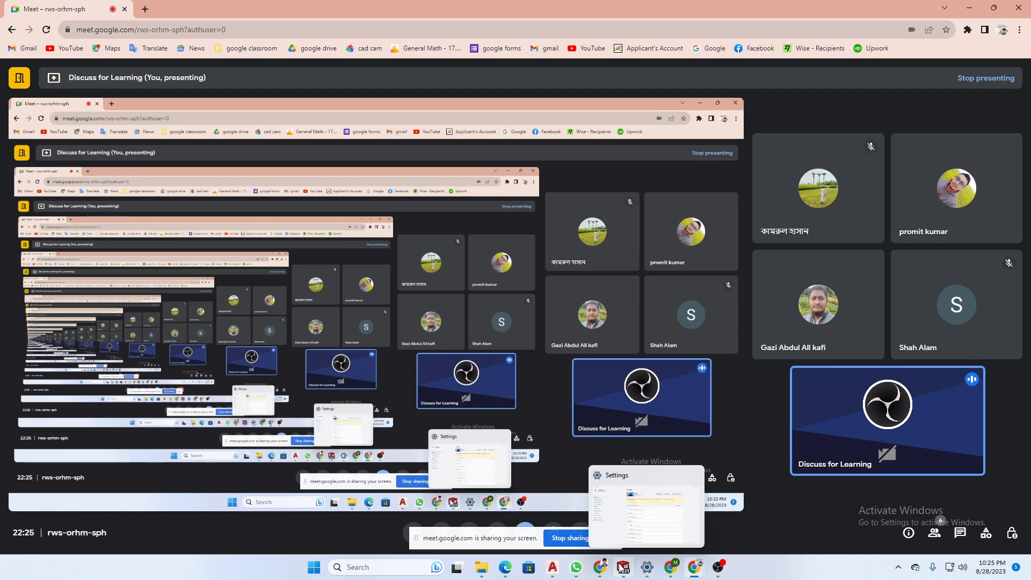
left_click(578, 502)
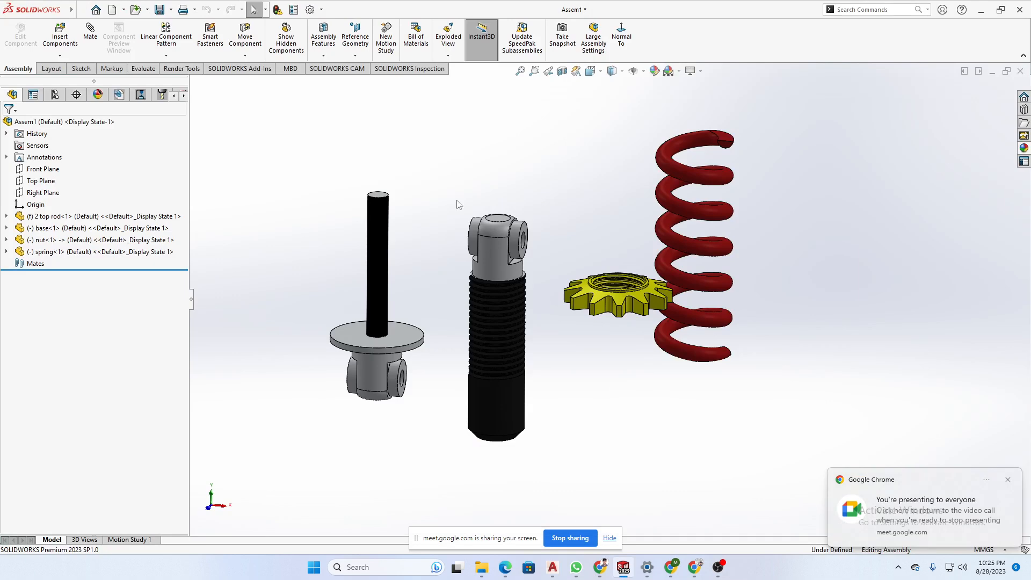
- Open the existing shock absorber assembly from the shock absorber folder
left_click(82, 9)
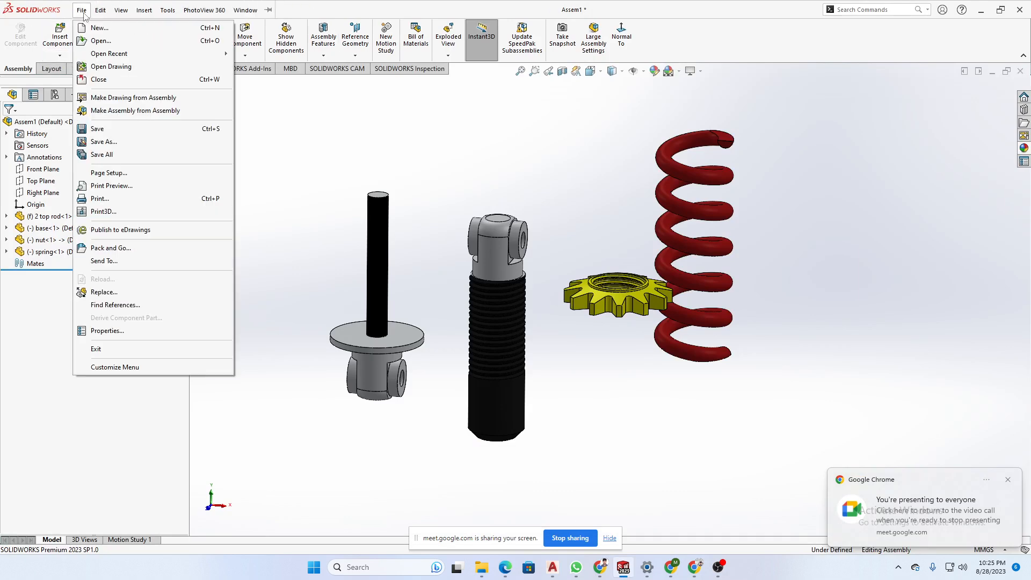
left_click(100, 38)
left_click(451, 141)
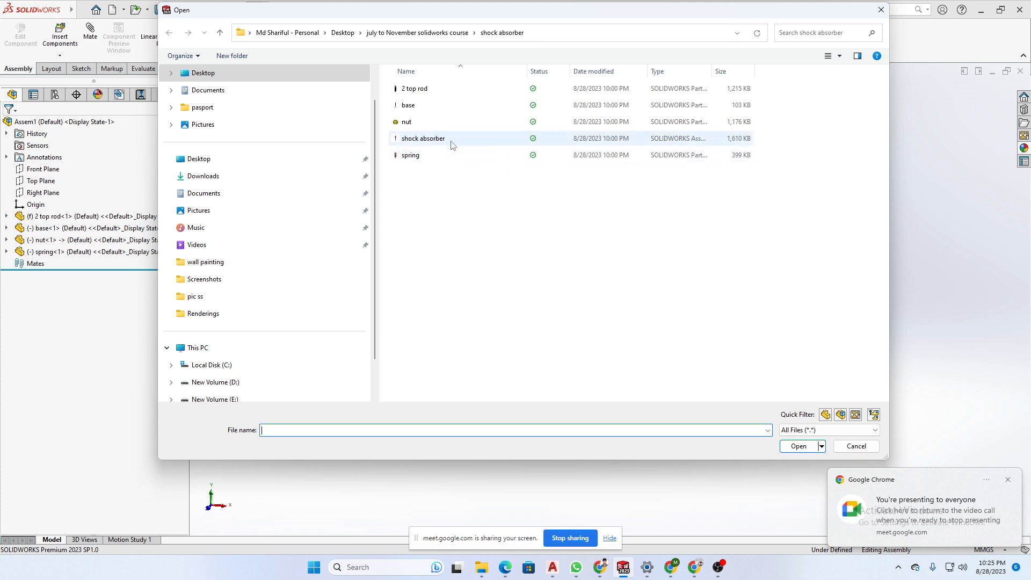
left_click(801, 446)
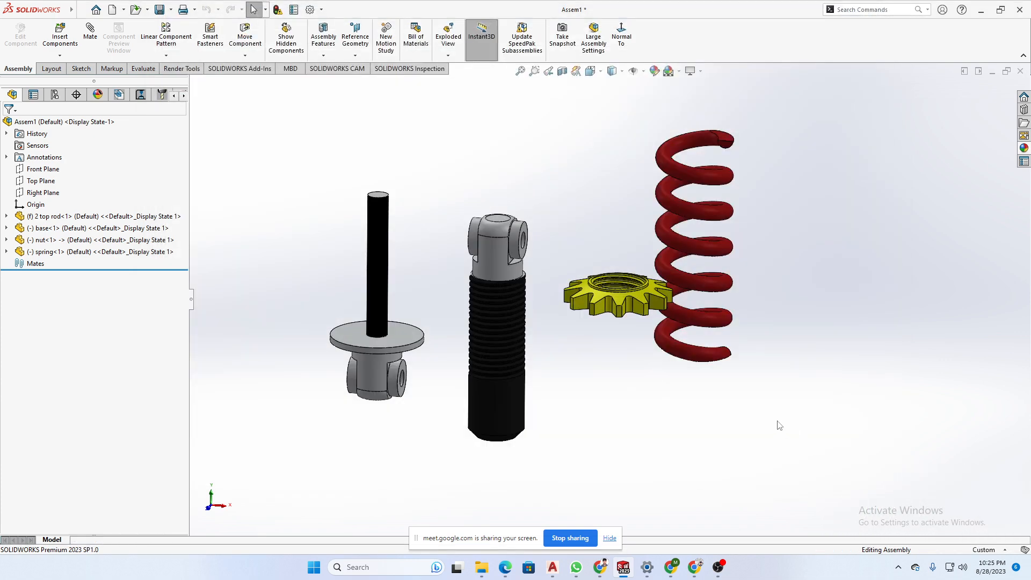
left_click(519, 293)
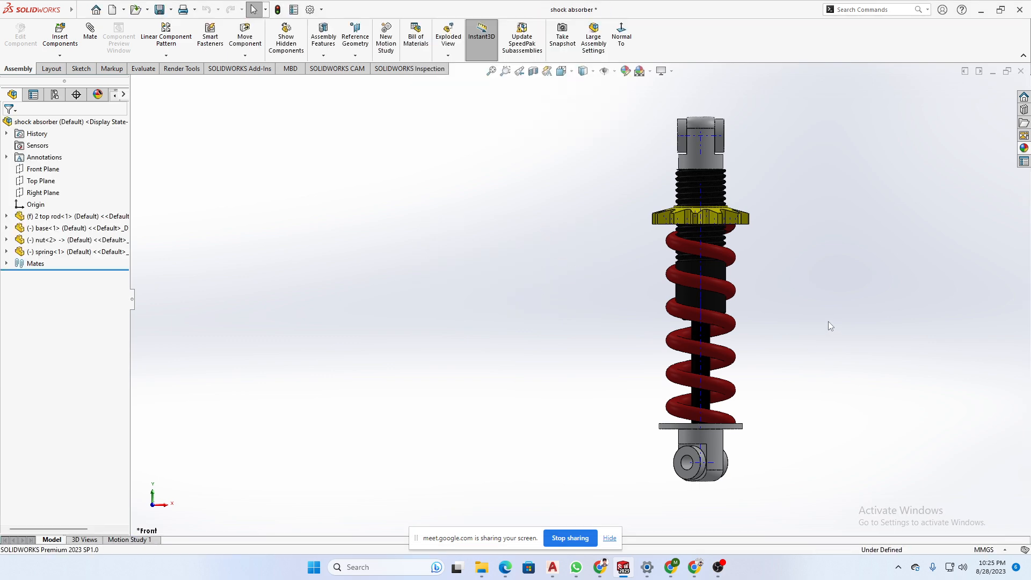
- Expand the assembly's Mates folder and highlight the Concentric7 mate between the nut and the spring
middle_click_drag(828, 322, 706, 315)
scroll(630, 285, "down", 5)
scroll(628, 281, "up", 5)
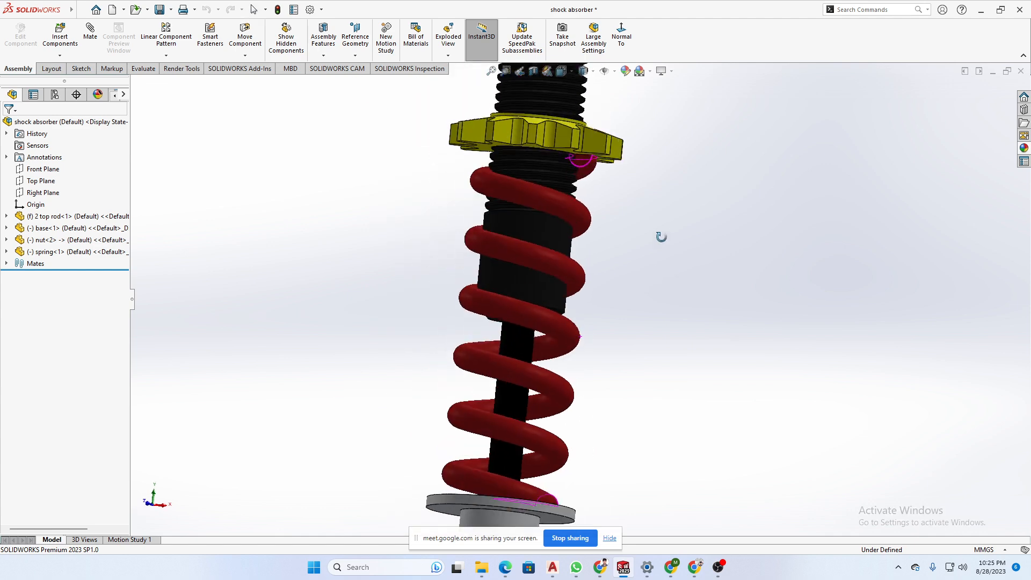
middle_click_drag(660, 233, 602, 289)
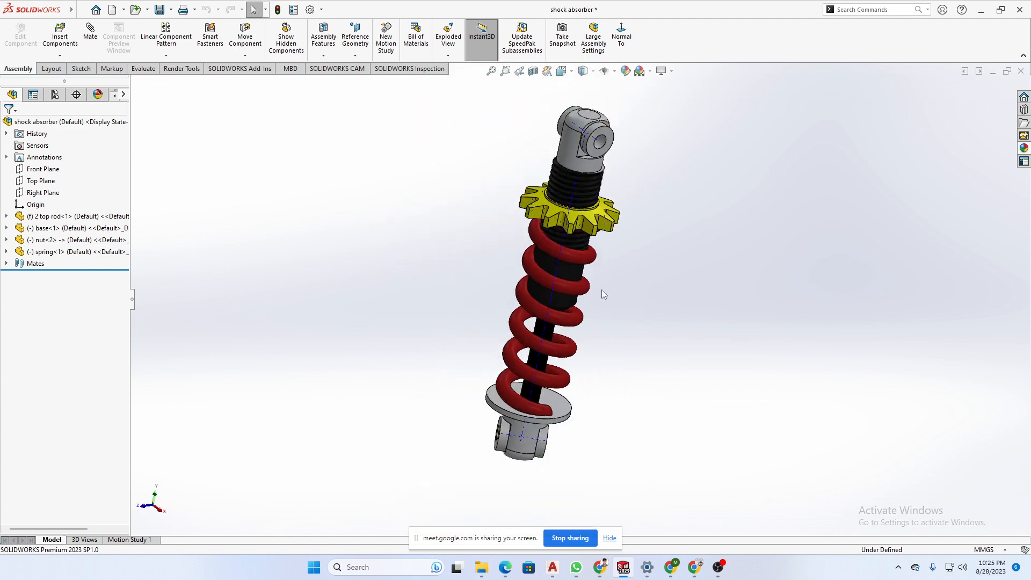
left_click(565, 269)
double_click(31, 265)
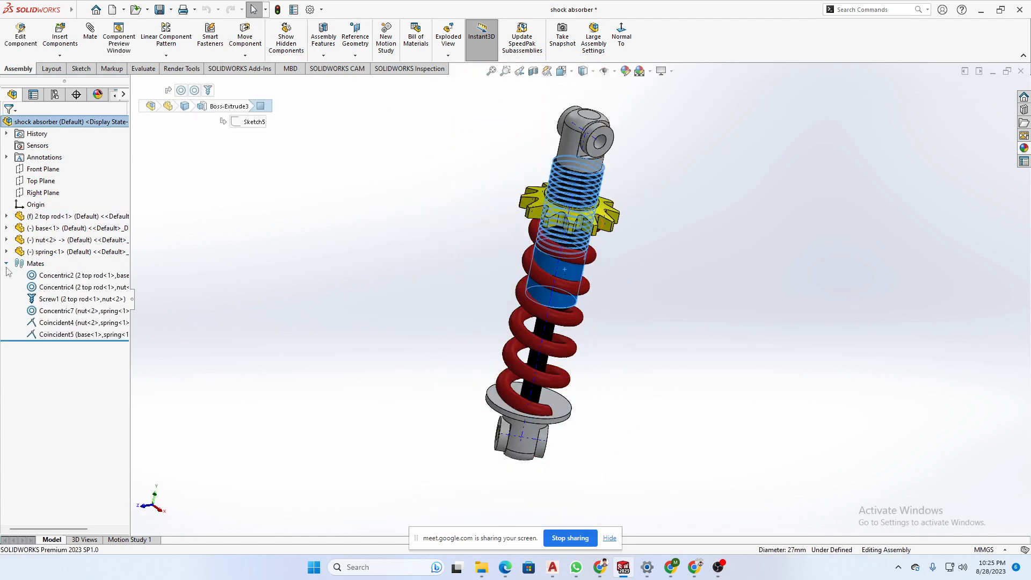
left_click(59, 312)
middle_click_drag(321, 301, 298, 310)
scroll(601, 234, "down", 10)
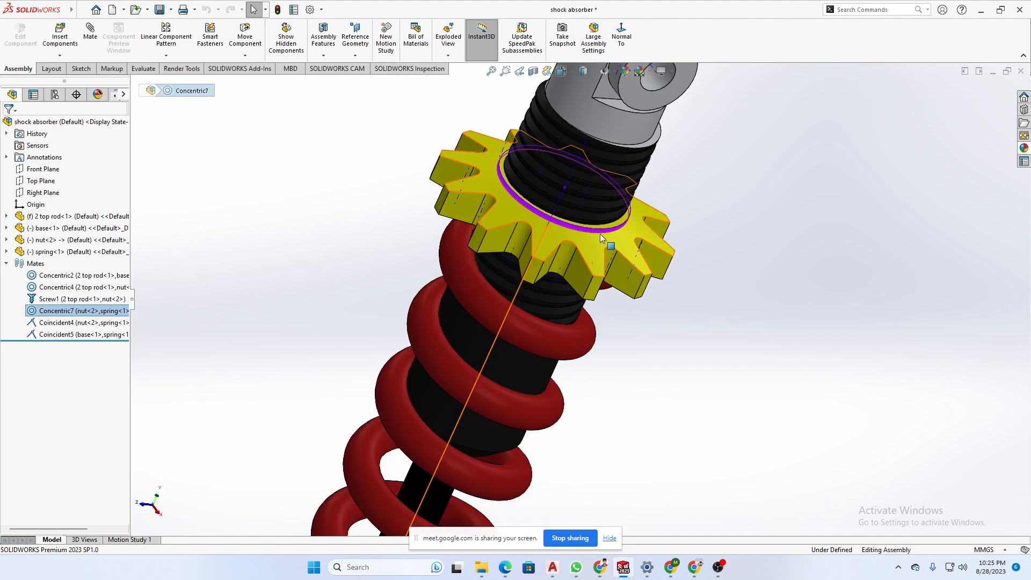
scroll(567, 245, "up", 4)
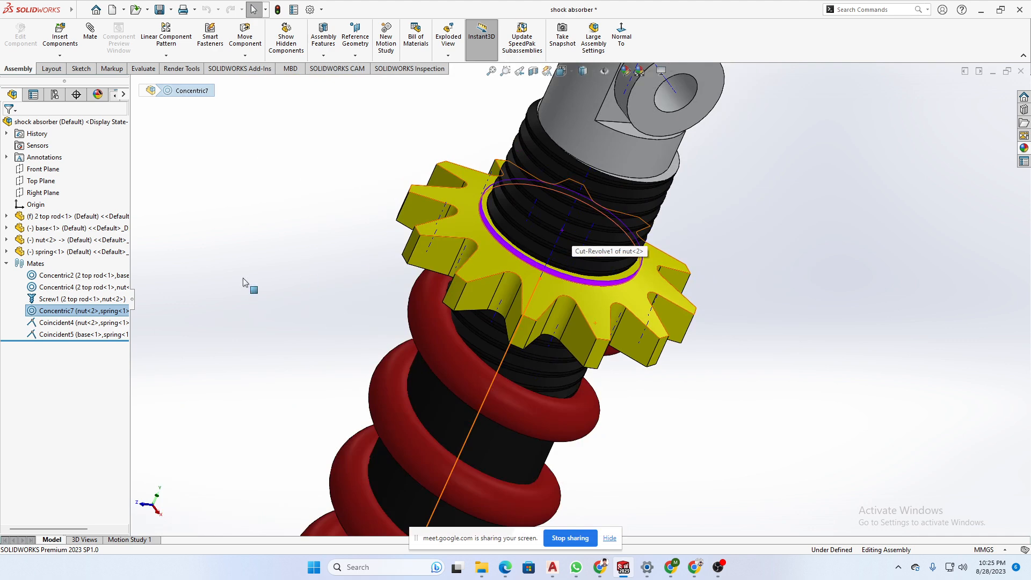
- Review which faces the Screw1, Concentric4, Concentric2 and Coincident4 mates connect, and clear the selection
left_click(76, 301)
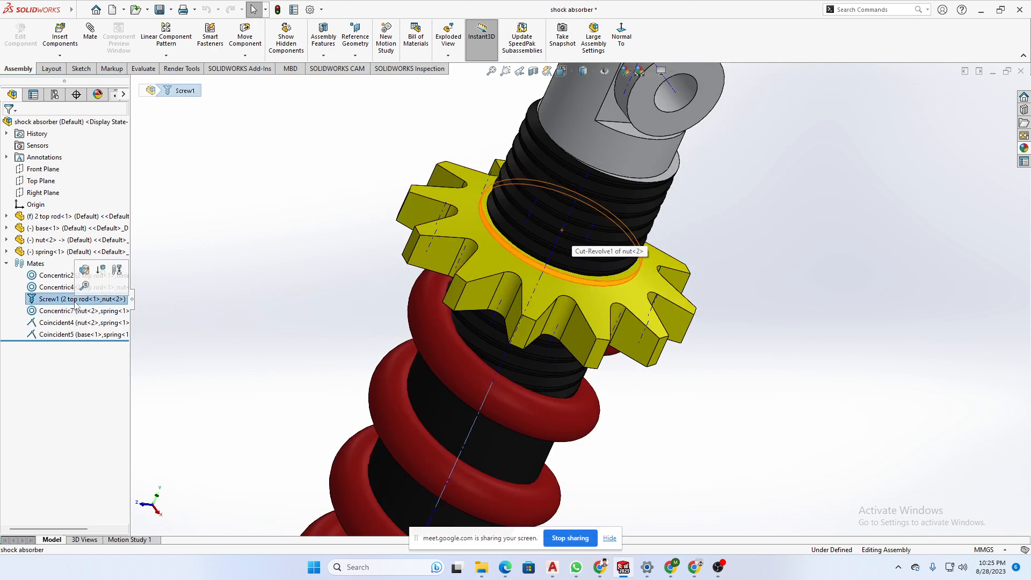
left_click(56, 287)
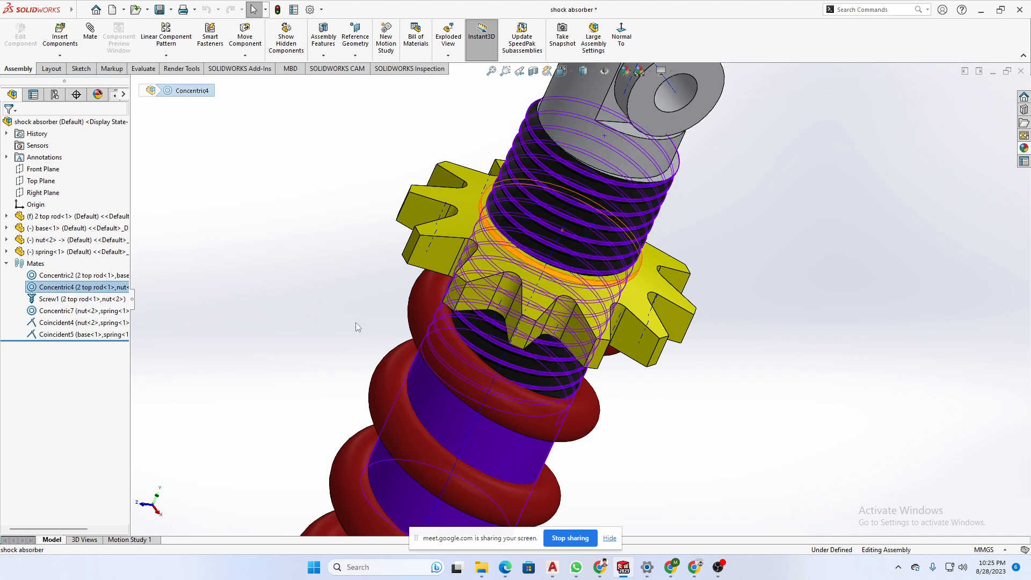
left_click(80, 275)
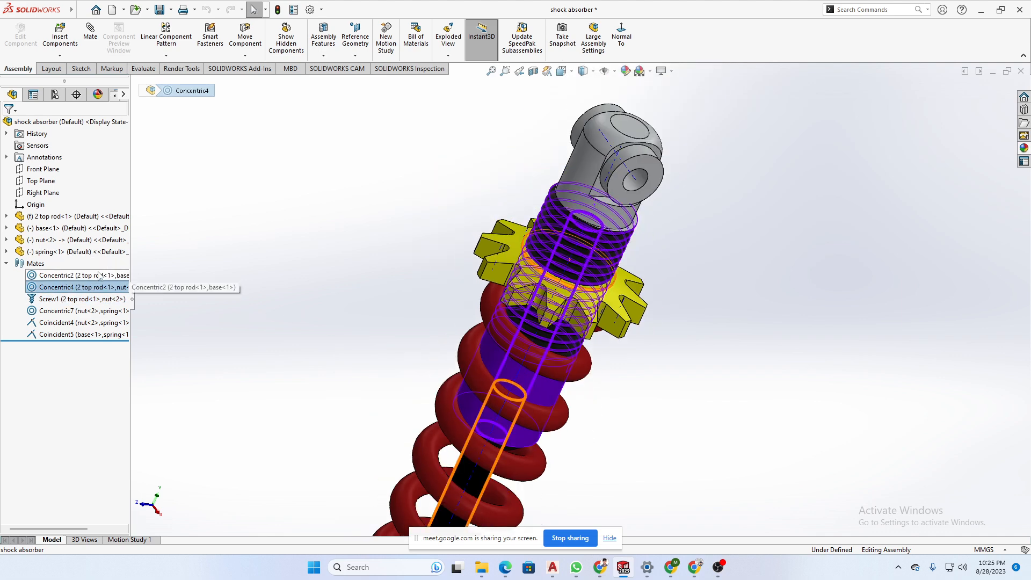
left_click(49, 322)
left_click(651, 299)
- Rotate the yellow nut around the threaded top rod to test the screw mate's motion
scroll(664, 289, "down", 6)
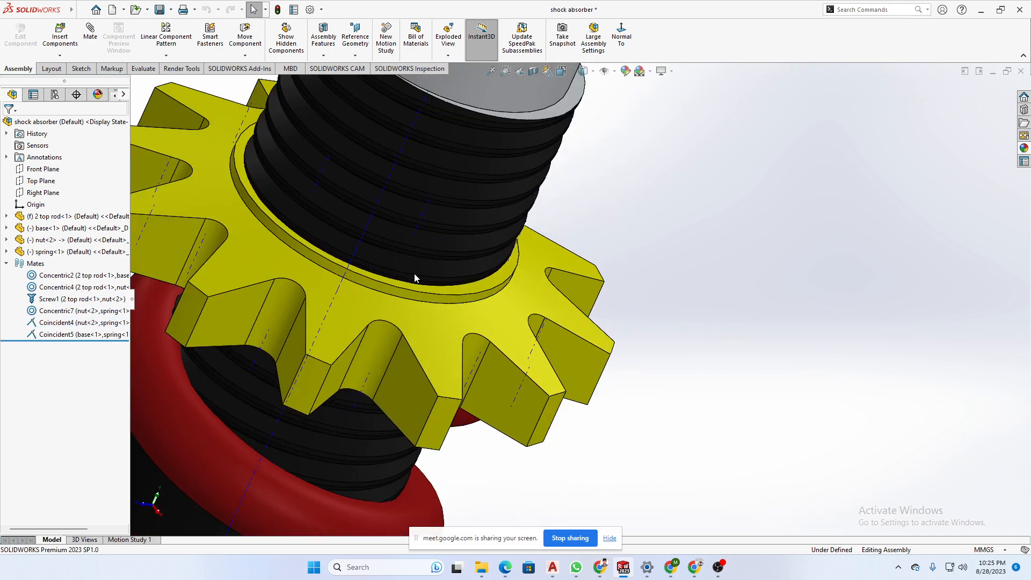
left_click(280, 279)
scroll(440, 273, "up", 6)
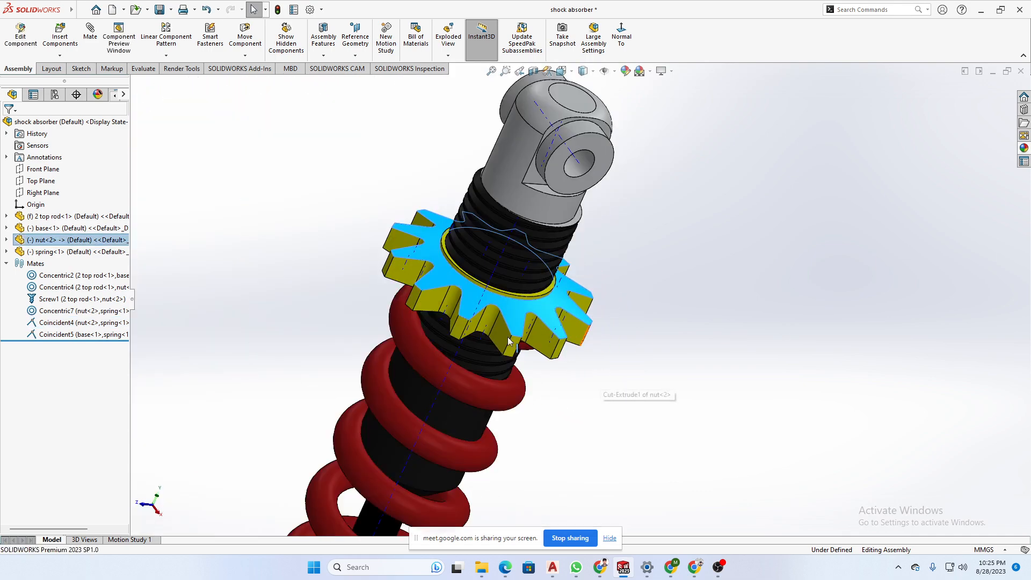
left_click_drag(440, 273, 687, 336)
left_click_drag(456, 278, 530, 312)
left_click_drag(436, 260, 684, 330)
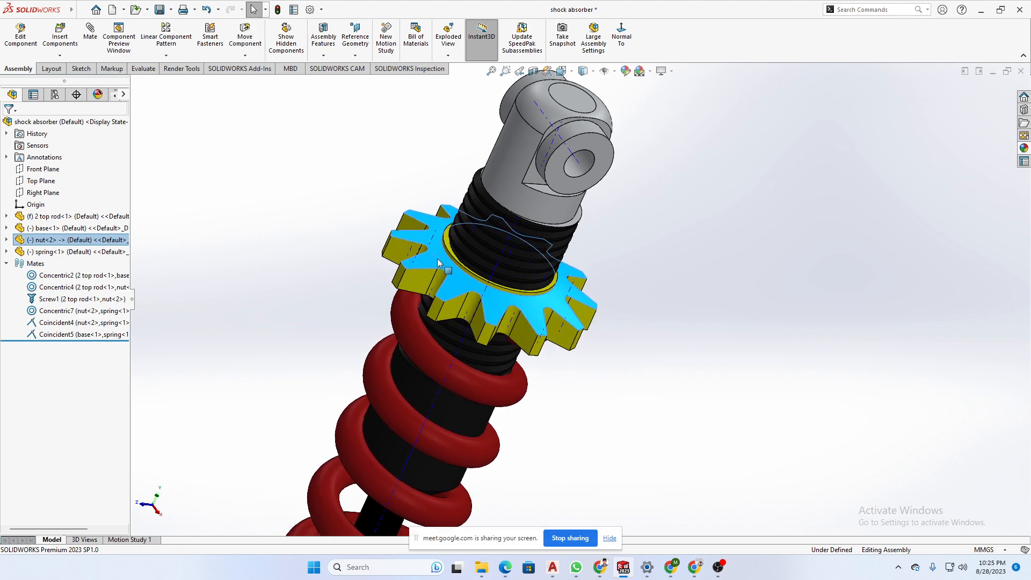
left_click_drag(438, 259, 633, 324)
scroll(598, 367, "up", 5)
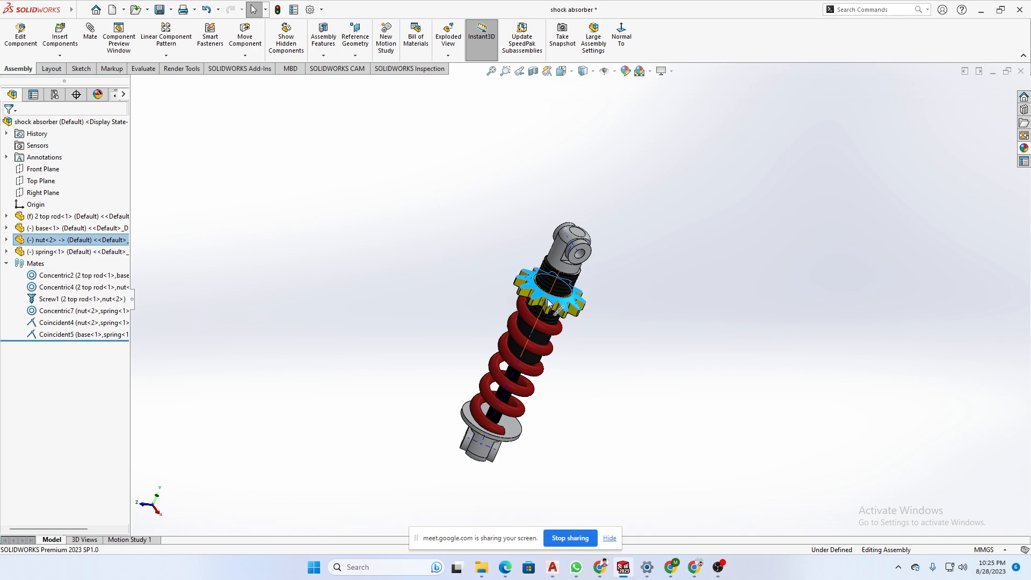
left_click_drag(558, 310, 604, 302)
scroll(589, 299, "down", 5)
scroll(585, 298, "up", 6)
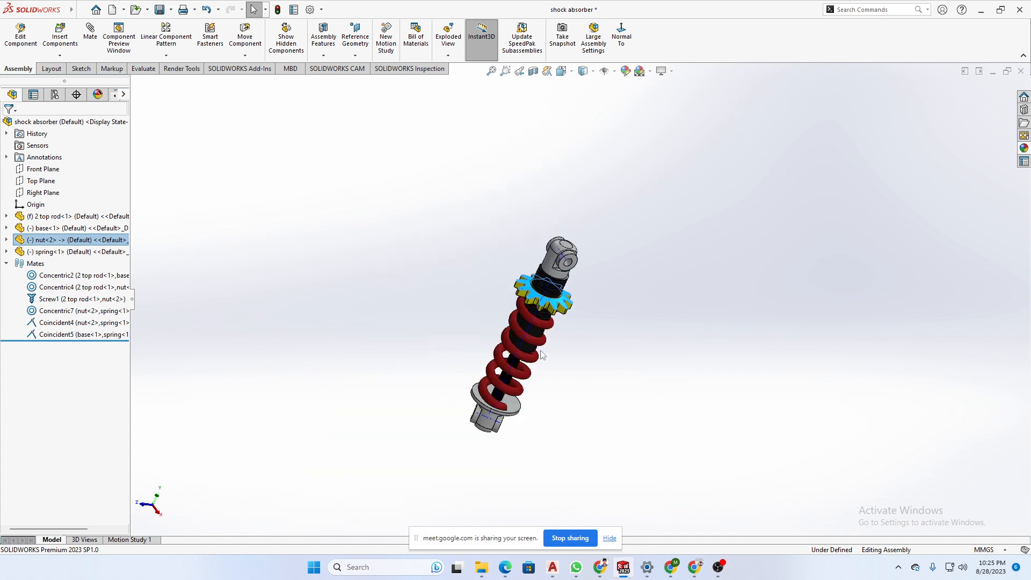
- Rotate the base part about the shock absorber's axis to test its freedom of movement
left_click(497, 421)
left_click(498, 424)
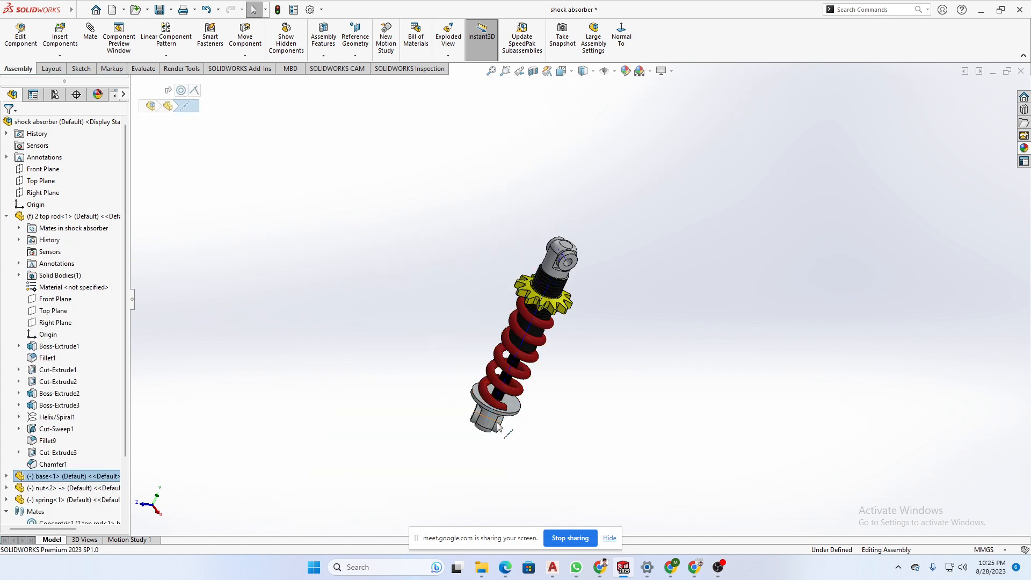
mouse_move(494, 426)
left_mouse_down()
mouse_move(494, 442)
mouse_move(498, 429)
left_mouse_up()
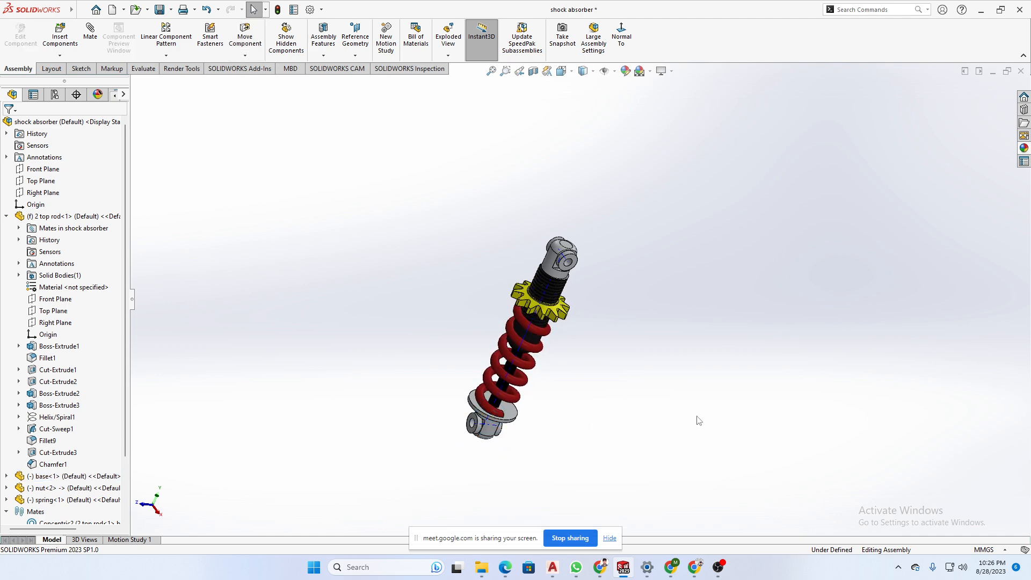
- Examine the assembled spring, rods, nut and top rod end of the shock absorber from several angles
middle_click_drag(672, 384, 646, 362)
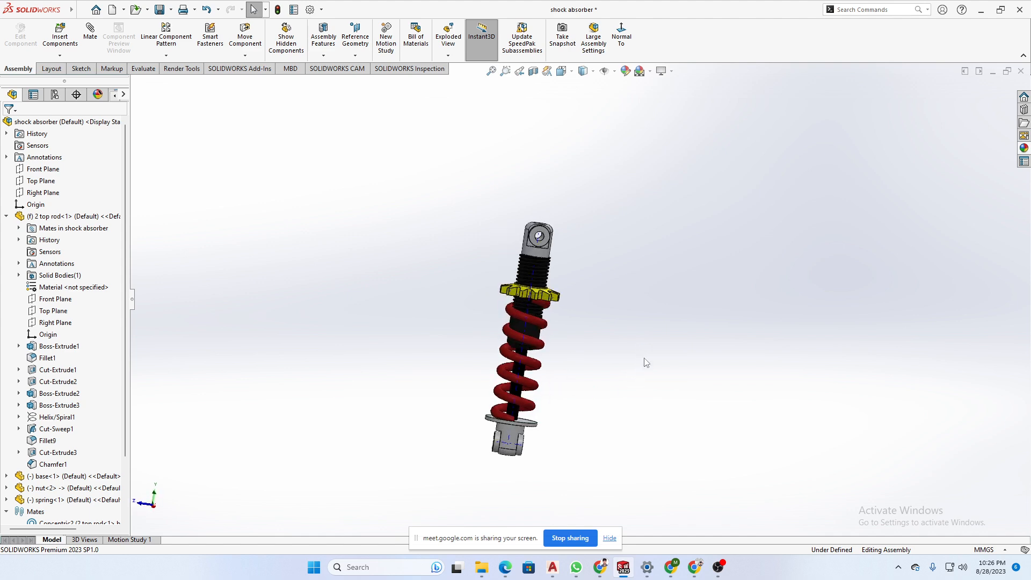
scroll(527, 370, "down", 6)
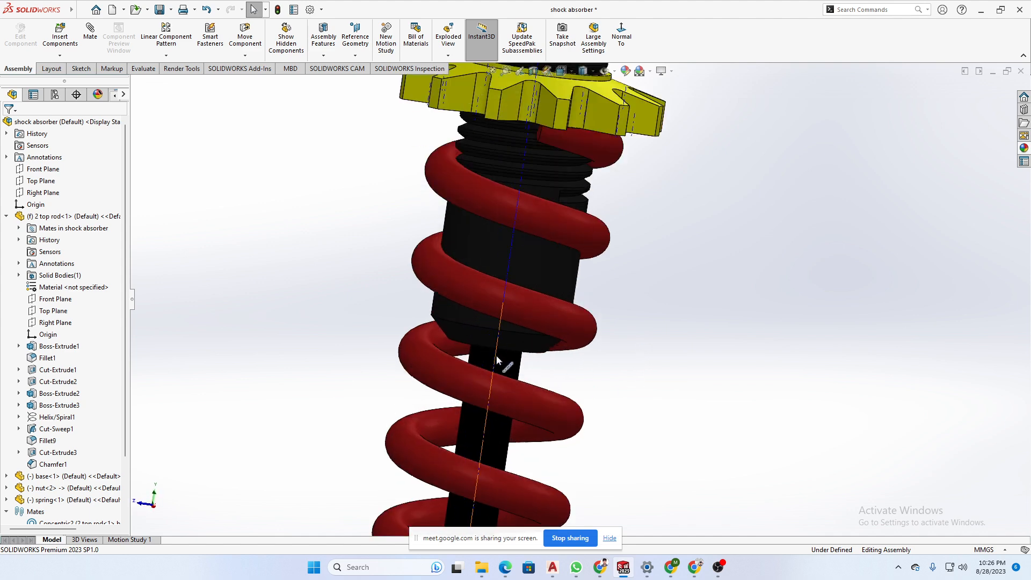
scroll(687, 393, "up", 3)
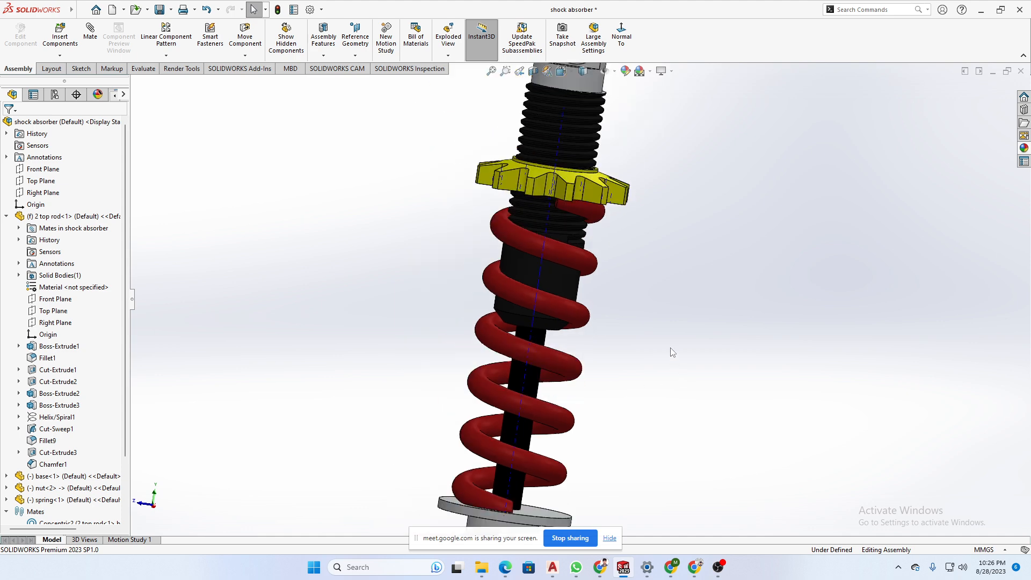
middle_click_drag(672, 352, 629, 441)
scroll(581, 211, "down", 3)
scroll(746, 243, "up", 4)
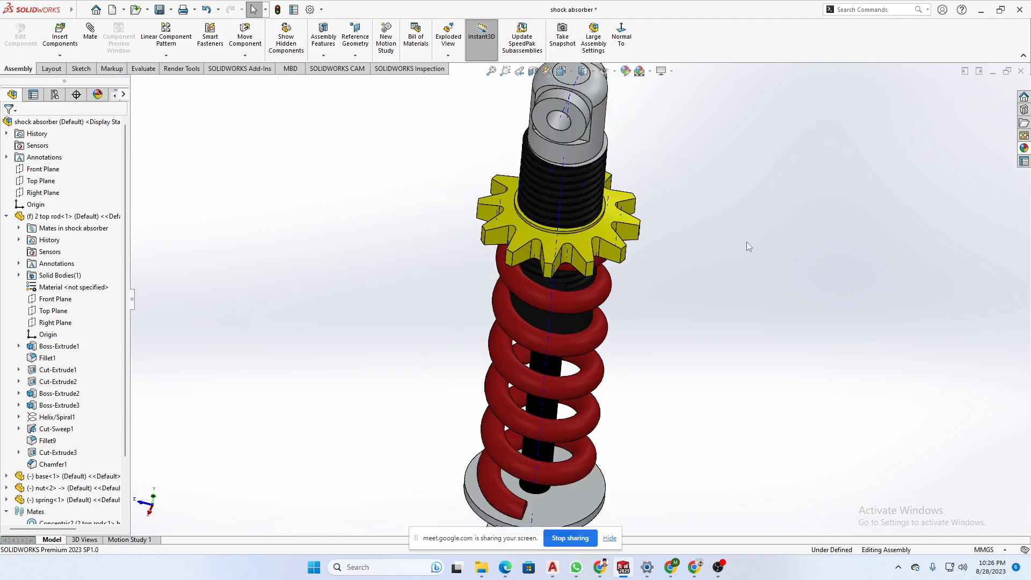
scroll(724, 321, "down", 6)
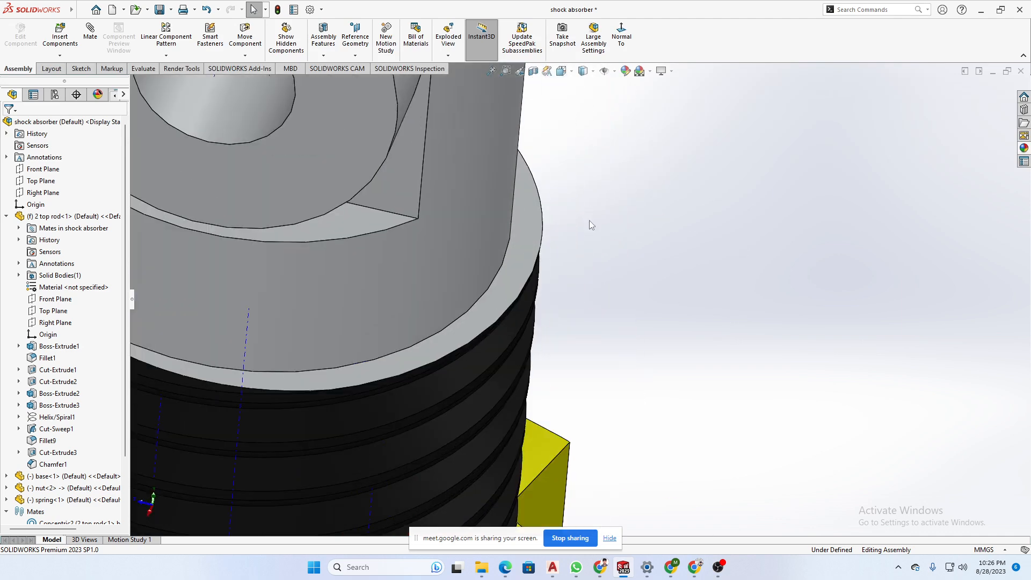
scroll(588, 220, "up", 8)
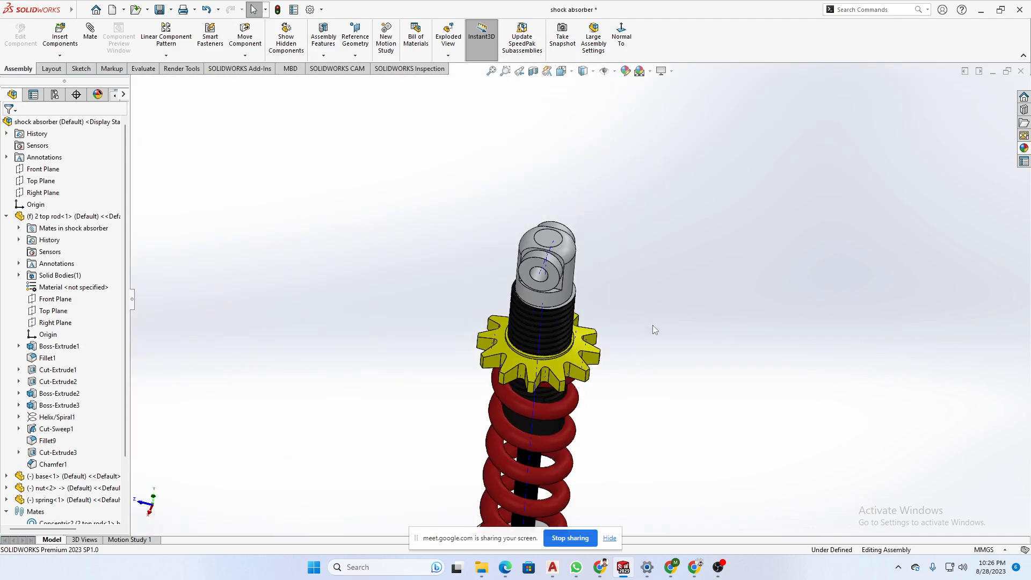
scroll(533, 403, "down", 4)
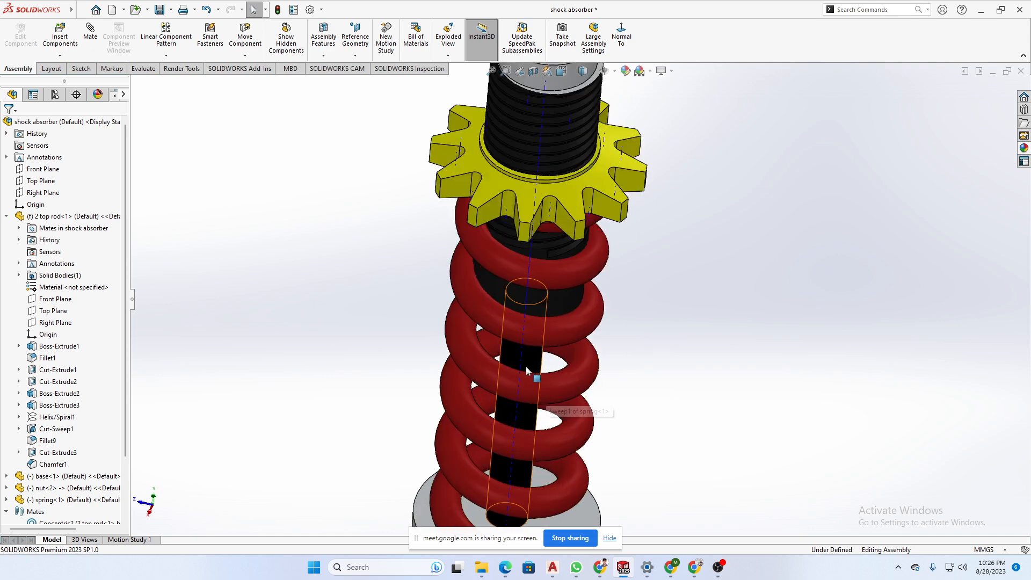
- Expand the base component in the feature tree and review its features and the assembly mates
left_click(564, 343)
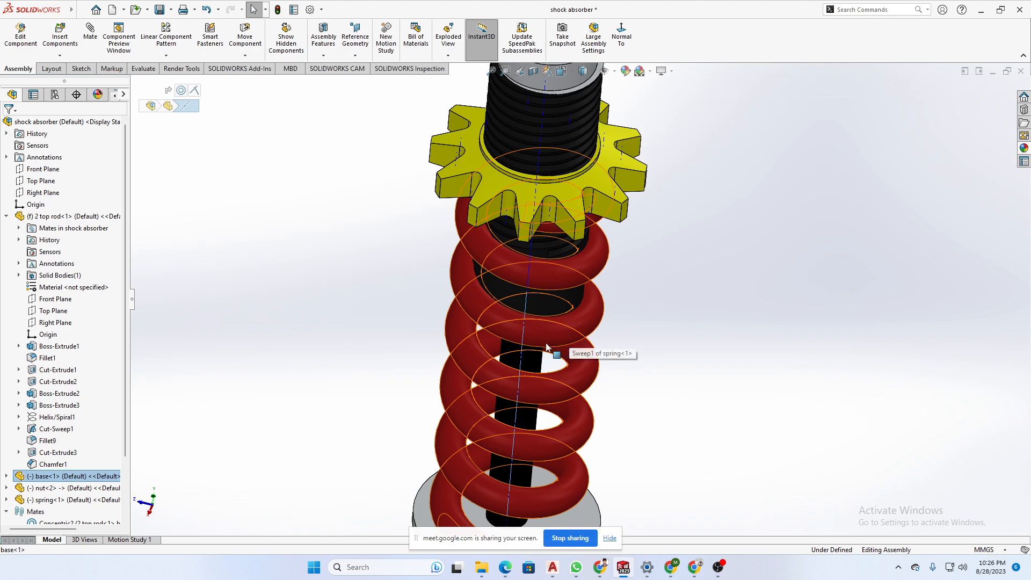
left_click(190, 369)
left_click(7, 476)
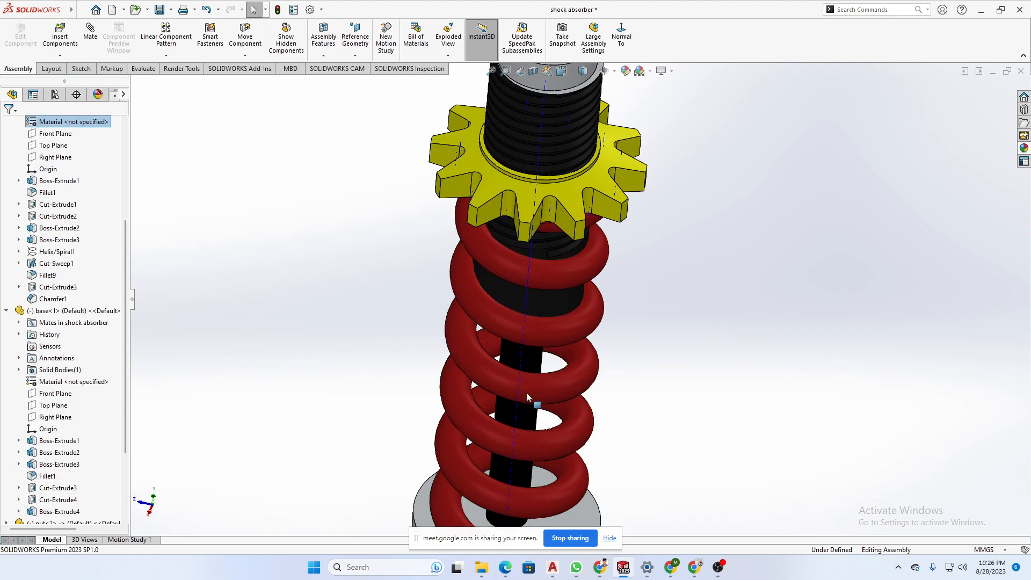
scroll(529, 397, "up", 4)
scroll(43, 479, "down", 3)
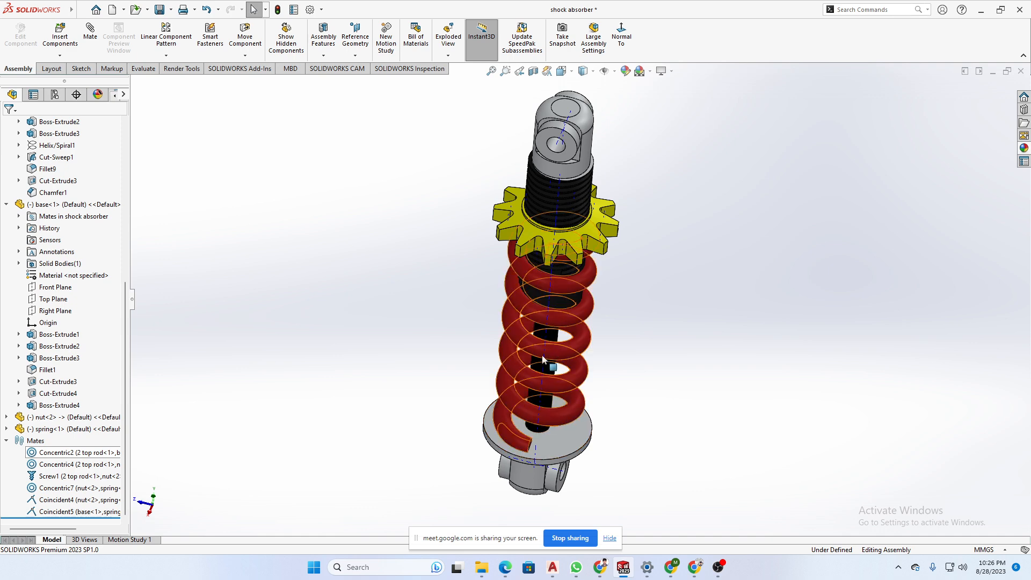
- Hide the temporary axes of the shock absorber assembly
key("z")
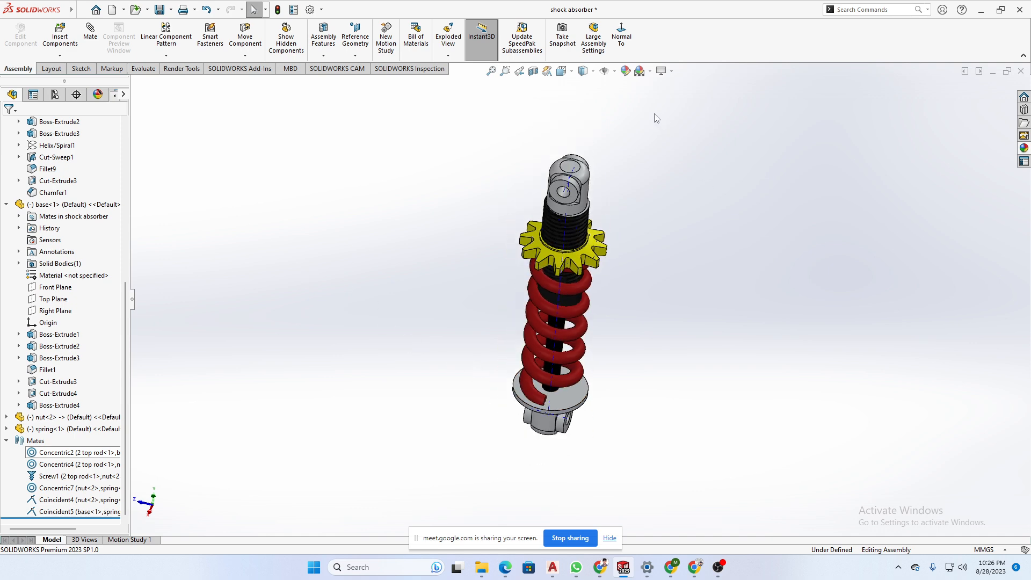
left_click(615, 71)
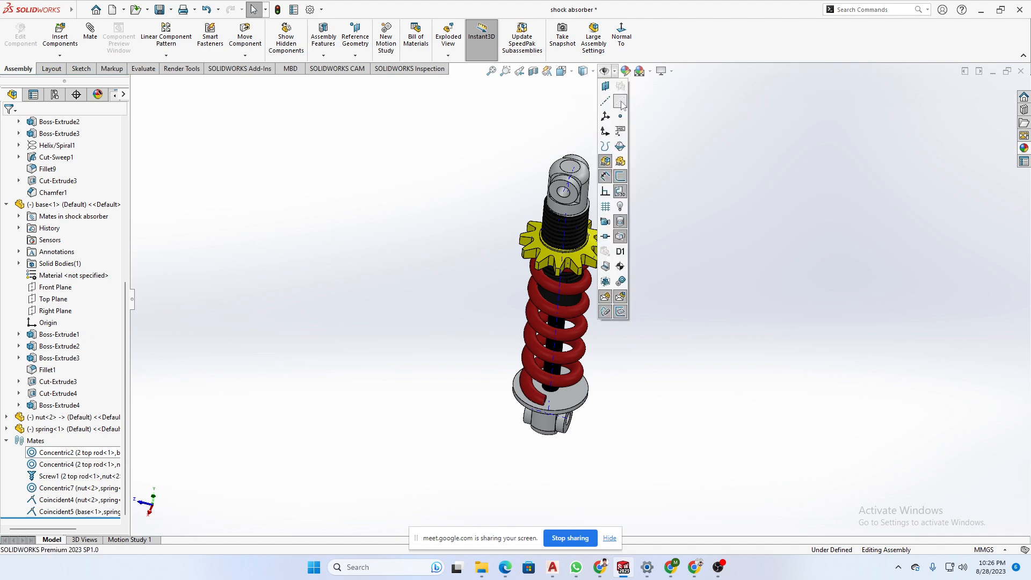
left_click(622, 101)
- Examine the top rod's thread profile above the yellow nut up close from several angles
middle_click_drag(652, 209, 672, 127)
scroll(614, 254, "down", 4)
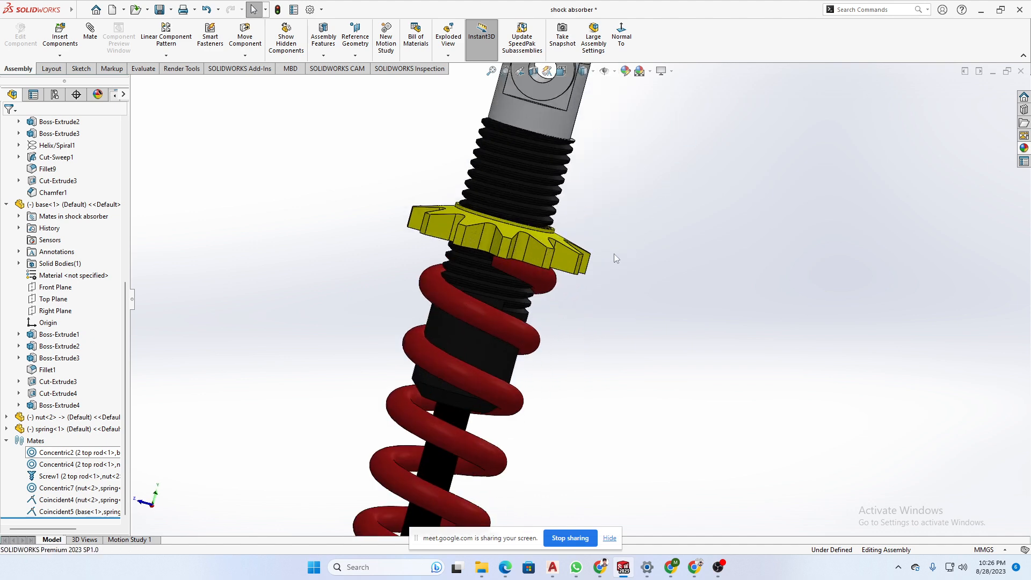
scroll(614, 251, "up", 1)
middle_click_drag(612, 223, 573, 239)
scroll(573, 231, "down", 5)
scroll(606, 141, "down", 1)
scroll(656, 194, "up", 3)
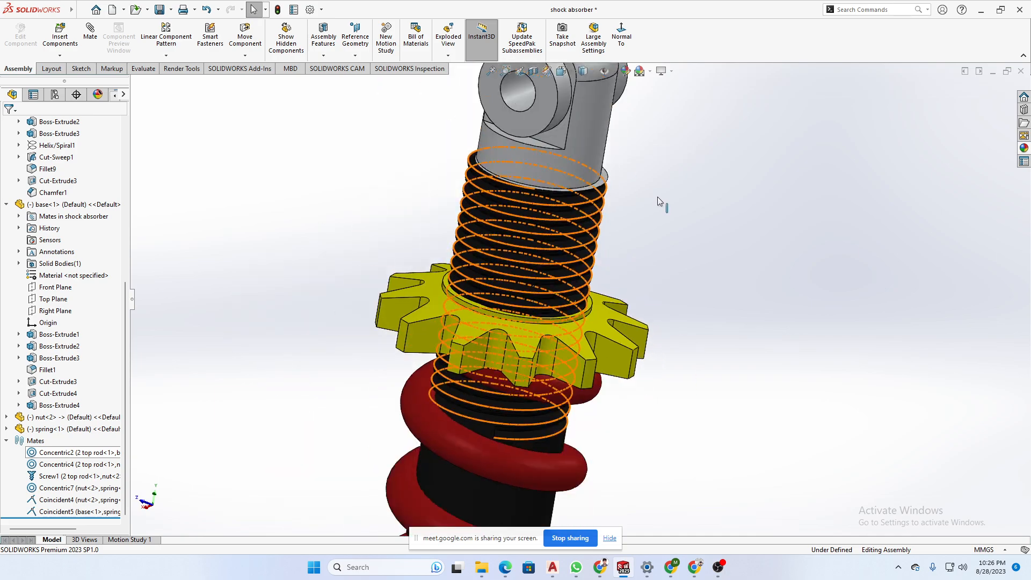
middle_click_drag(658, 197, 693, 162)
scroll(614, 175, "down", 6)
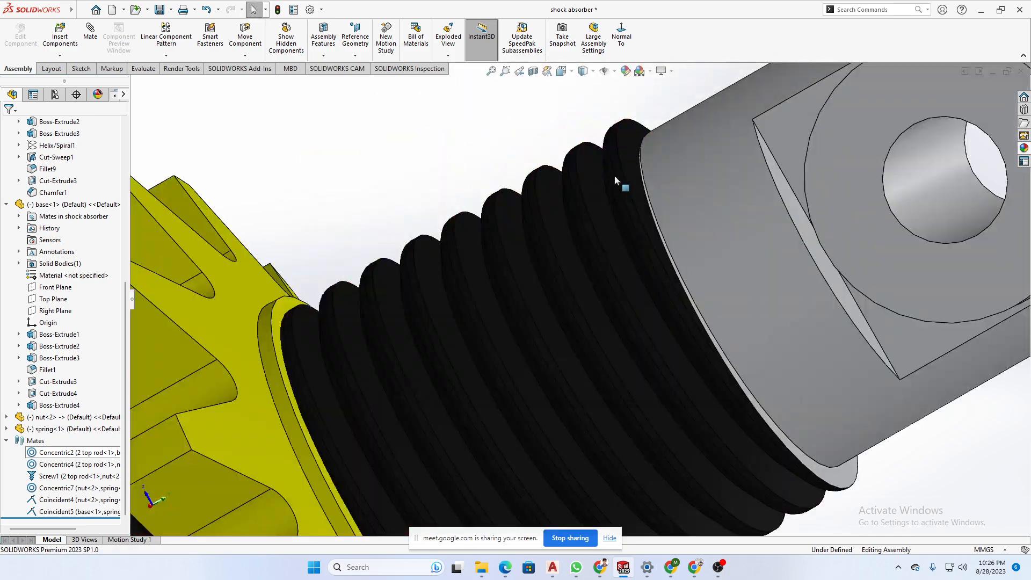
scroll(615, 177, "down", 5)
middle_click_drag(605, 169, 505, 164)
scroll(462, 148, "down", 3)
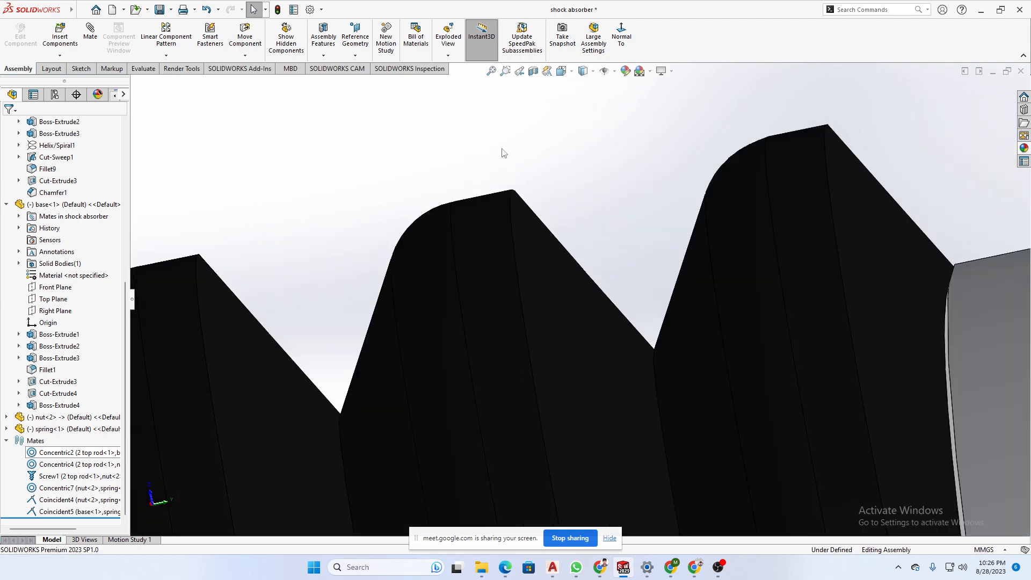
scroll(550, 240, "up", 2)
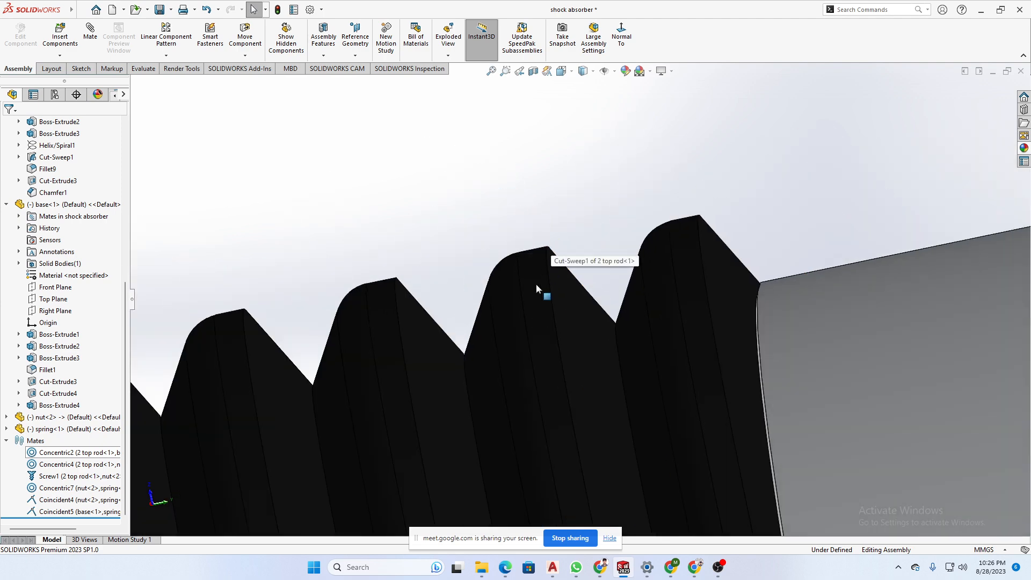
- Open the 2 top rod part from the assembly in its own window
left_click(531, 298)
left_click(563, 237)
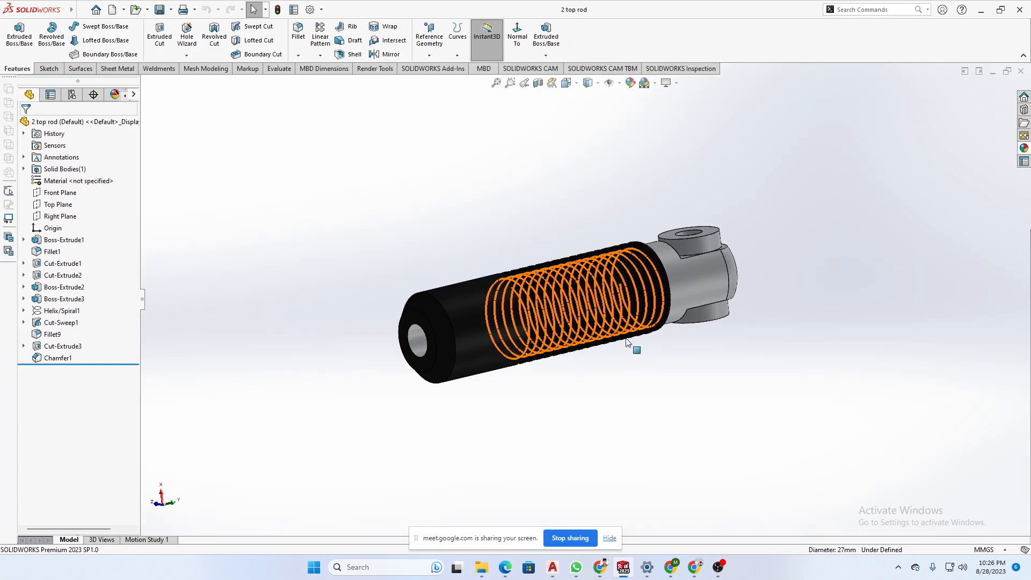
middle_click_drag(553, 278, 649, 195)
scroll(564, 270, "down", 10)
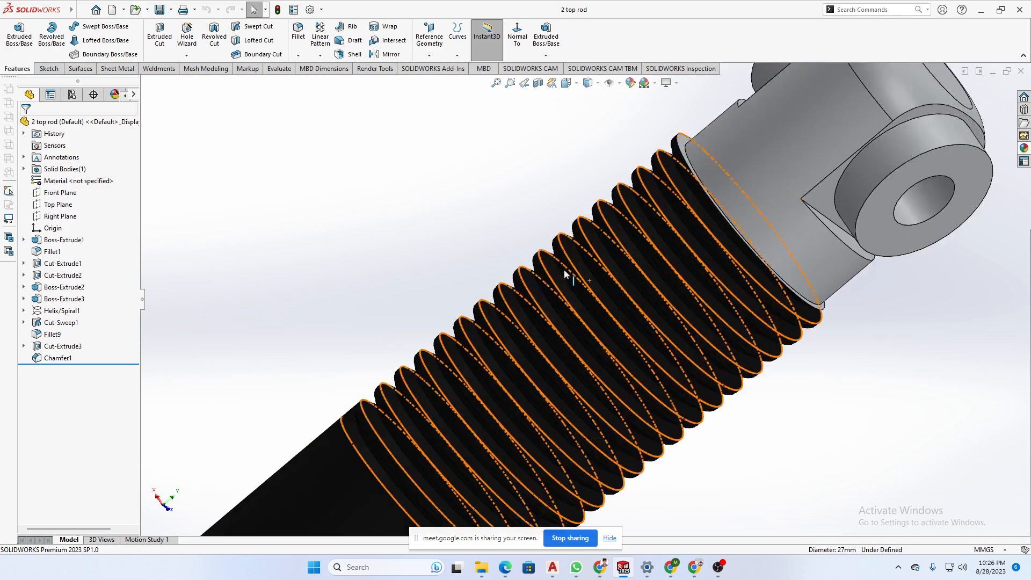
scroll(645, 260, "up", 5)
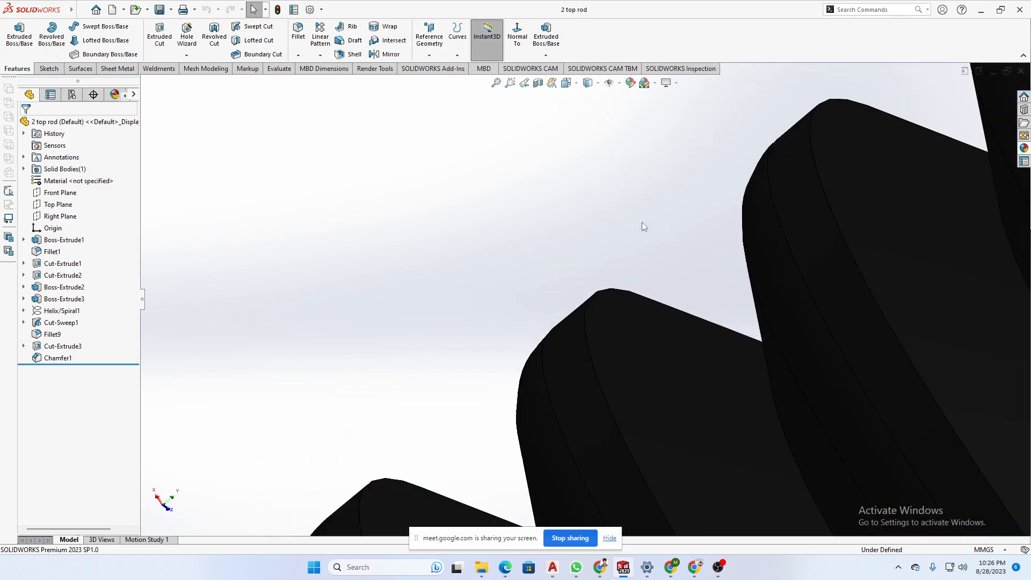
- Try a symmetric 0.5 mm fillet on the helical crest edge of the top rod's thread
middle_click_drag(473, 245, 594, 206)
left_click(593, 204)
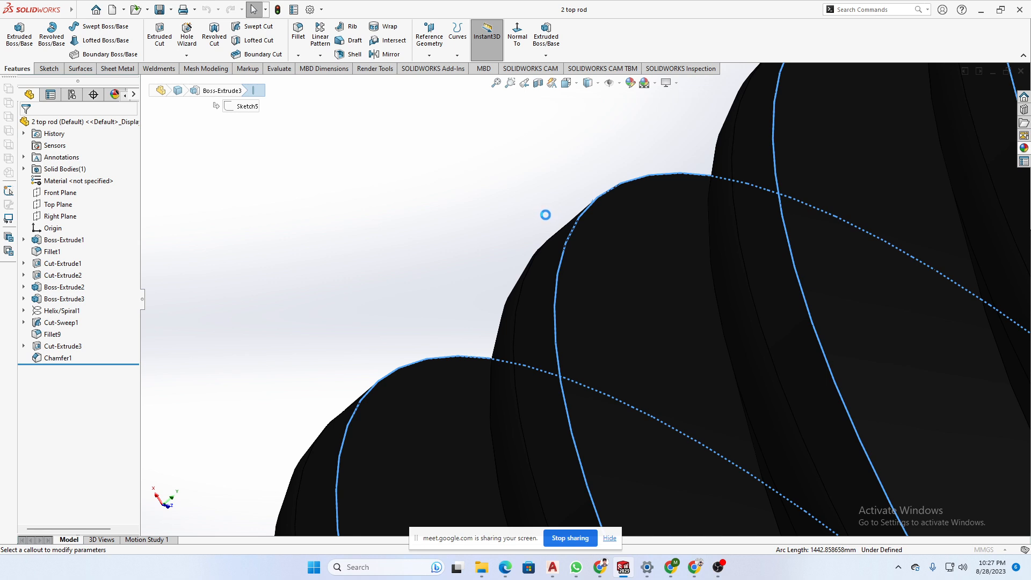
scroll(421, 209, "up", 5)
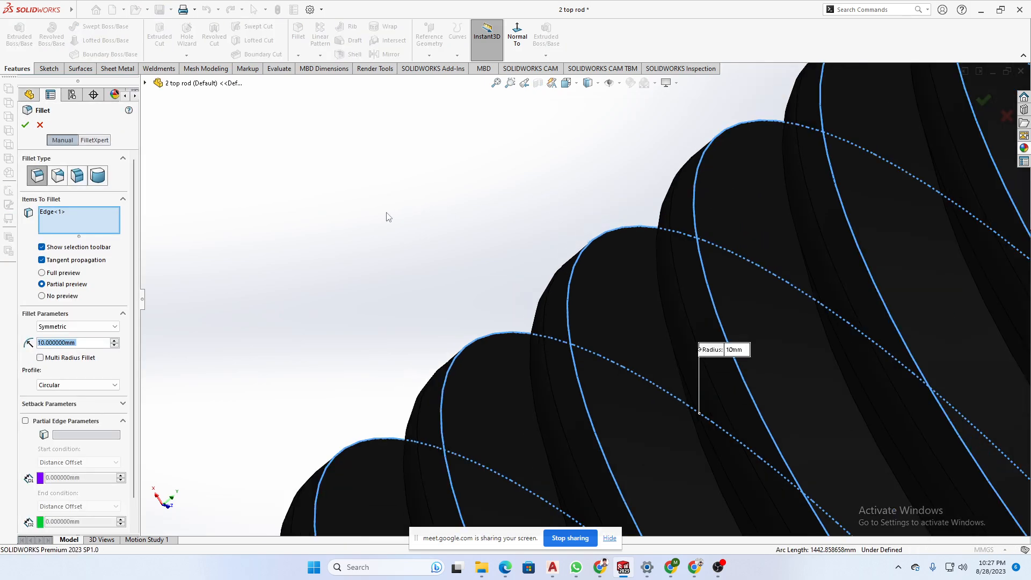
scroll(366, 161, "up", 5)
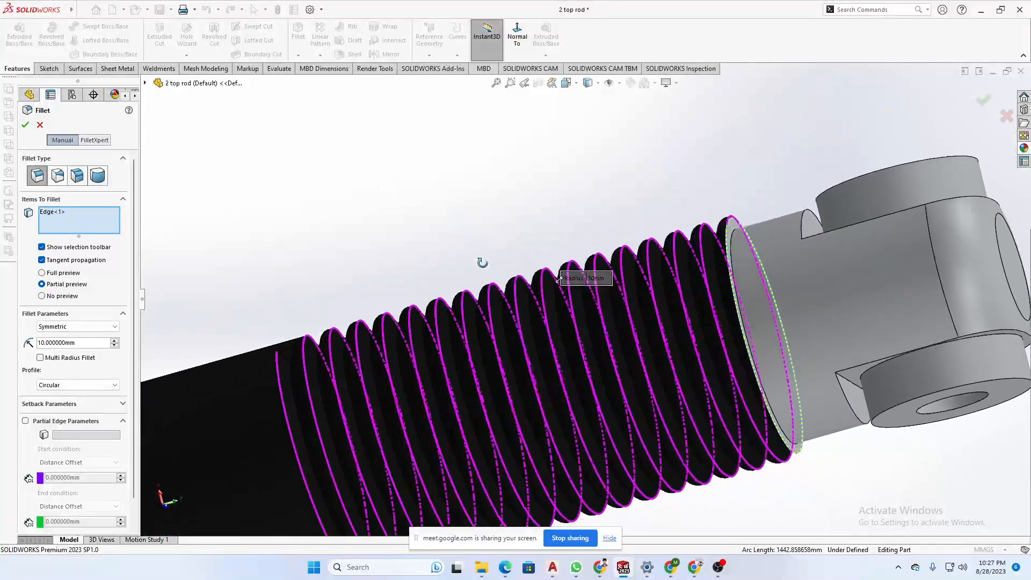
scroll(597, 261, "down", 5)
scroll(598, 262, "down", 5)
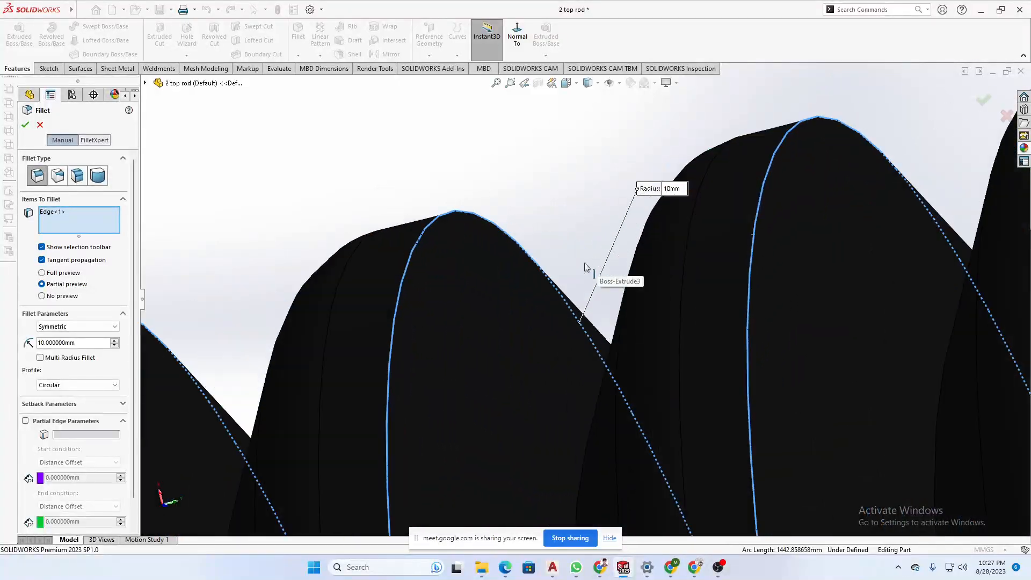
scroll(508, 261, "up", 1)
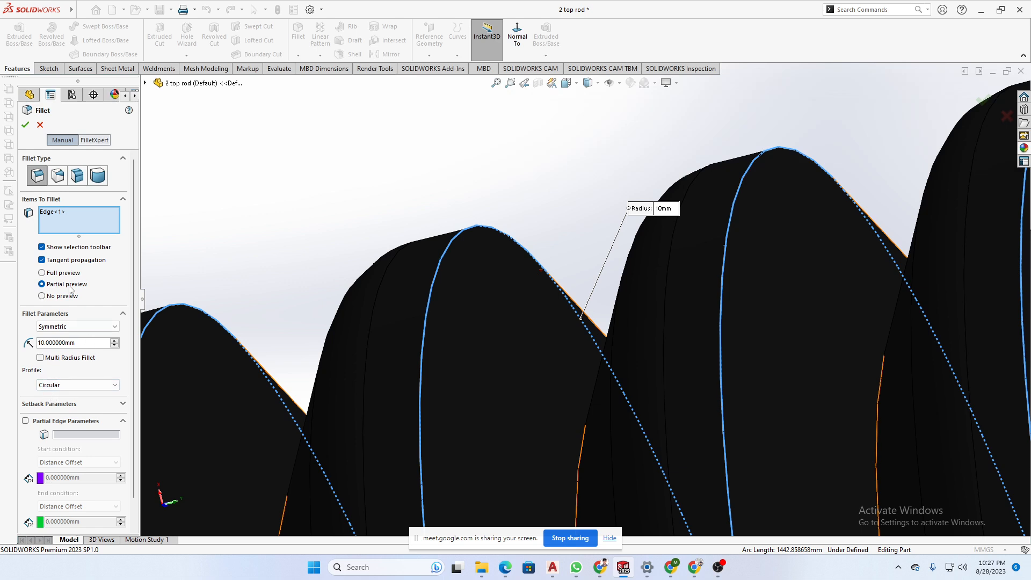
scroll(287, 318, "up", 2)
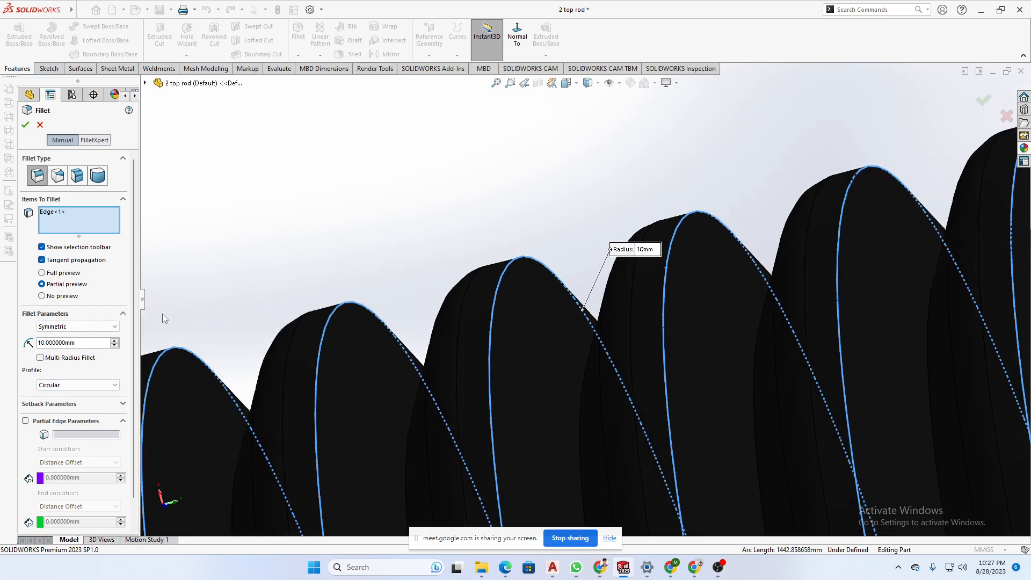
double_click(83, 344)
type(".5")
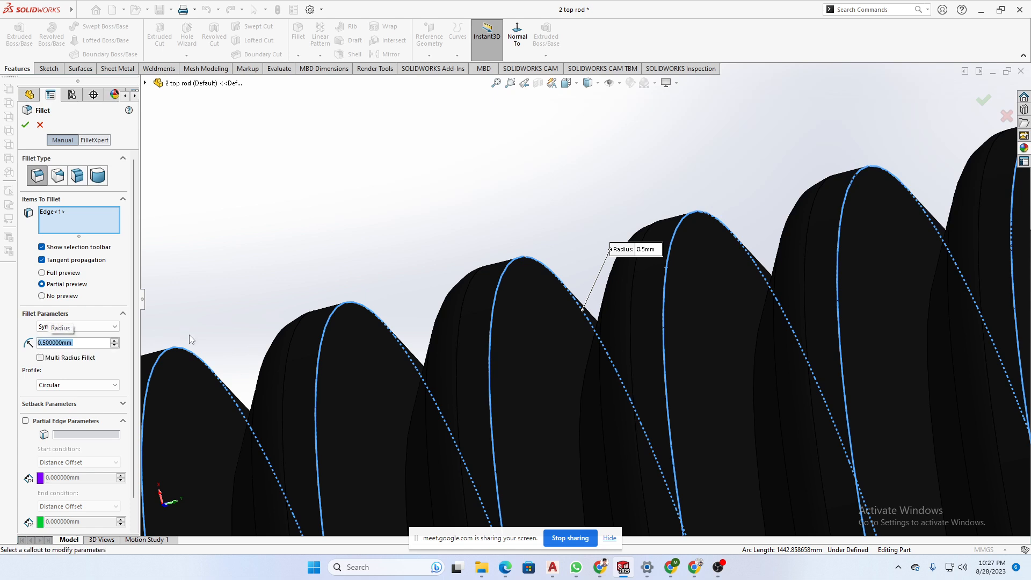
- Try a 6 mm radius for the thread edge fillet and inspect the rod from several angles
scroll(580, 310, "up", 5)
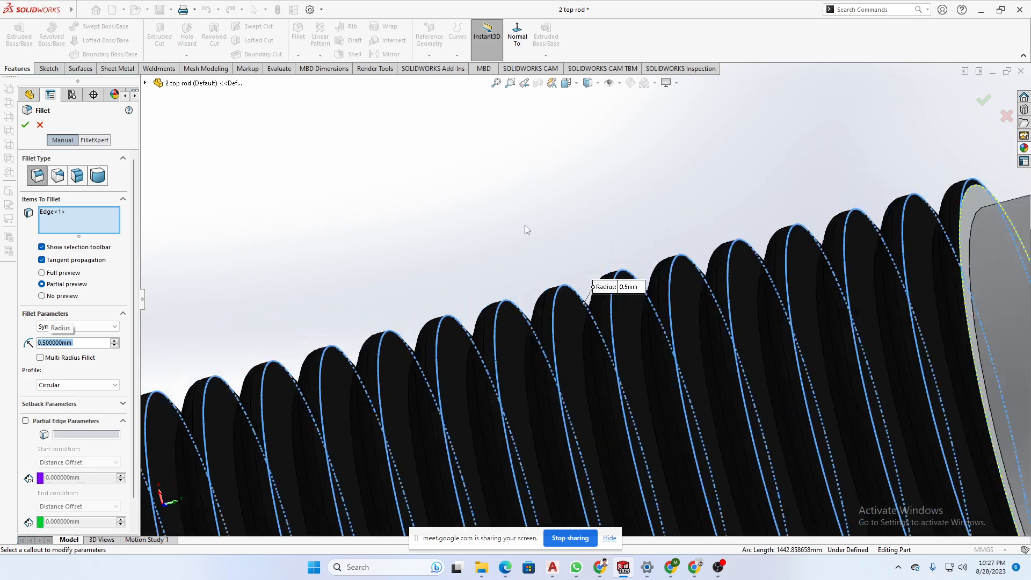
scroll(526, 225, "up", 1)
middle_click_drag(519, 221, 502, 225)
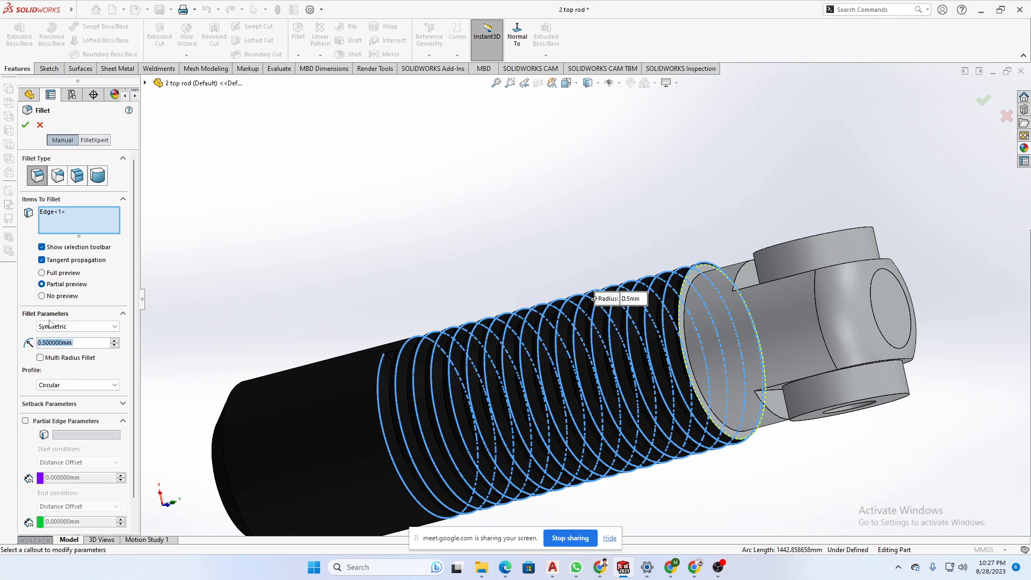
type("6.")
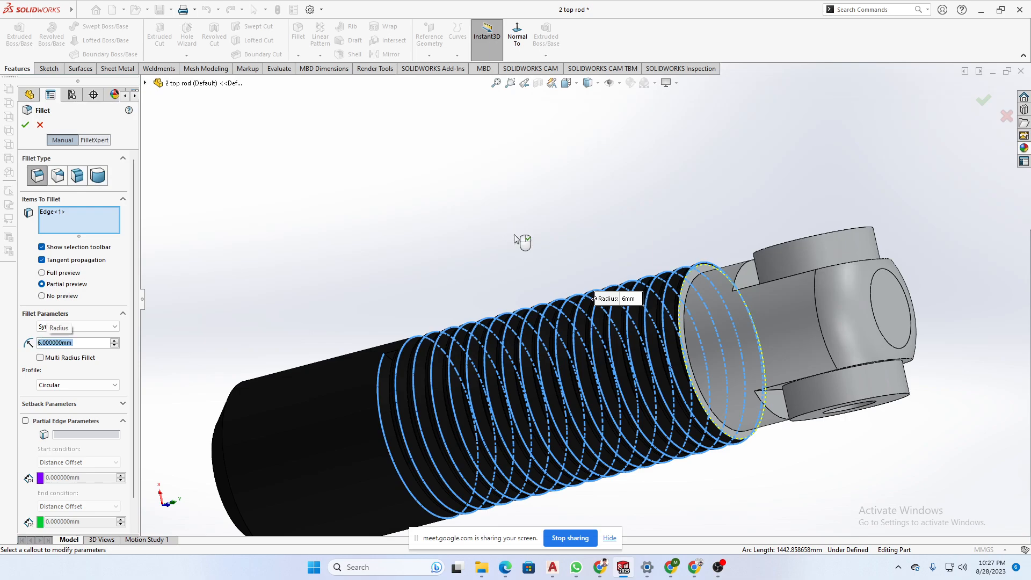
middle_click_drag(514, 238, 409, 237)
scroll(633, 342, "down", 10)
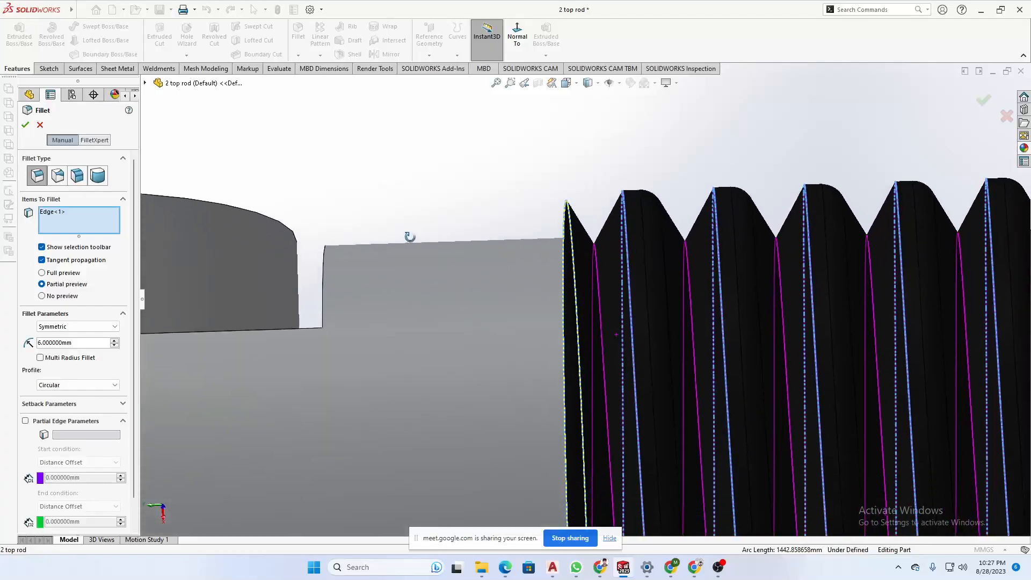
scroll(412, 240, "up", 6)
scroll(497, 255, "up", 3)
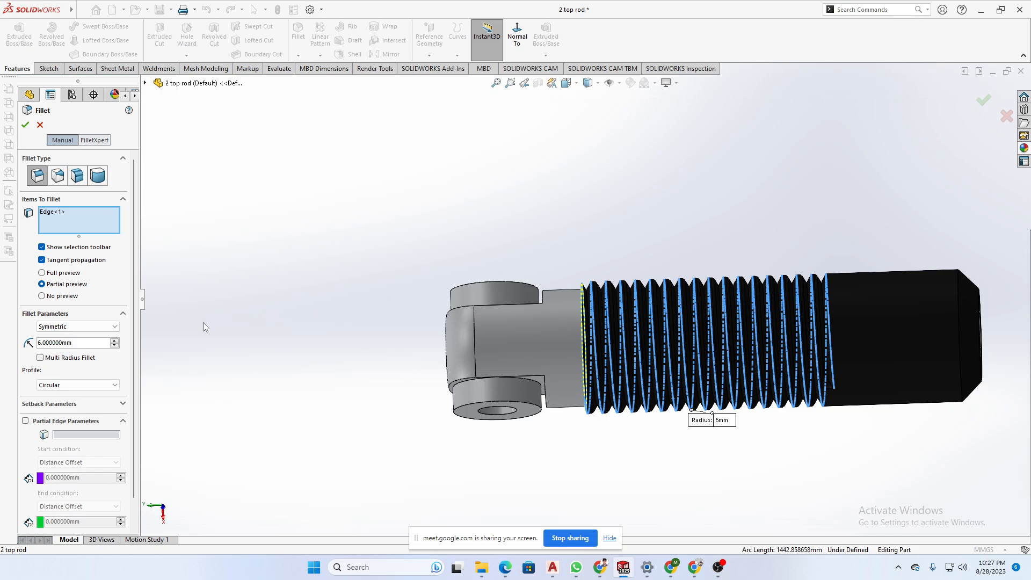
middle_click_drag(316, 358, 373, 323)
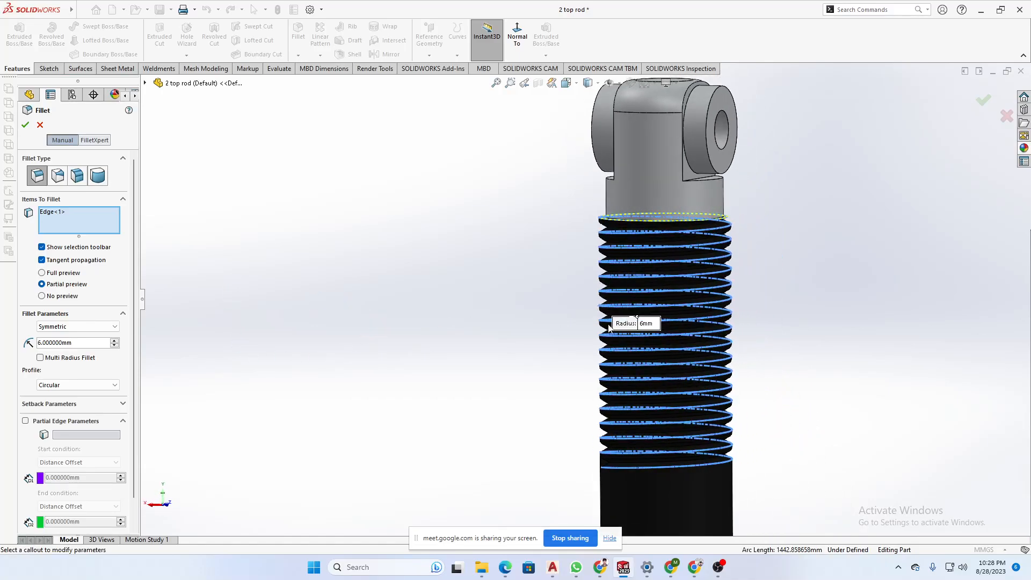
middle_click_drag(612, 328, 749, 258)
scroll(739, 250, "down", 8)
scroll(672, 217, "up", 5)
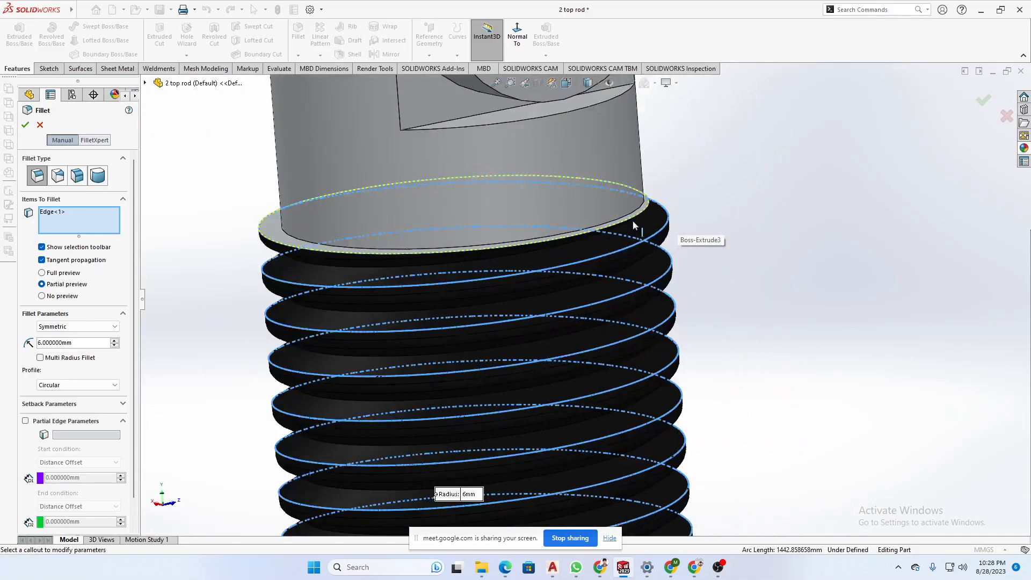
scroll(236, 366, "up", 3)
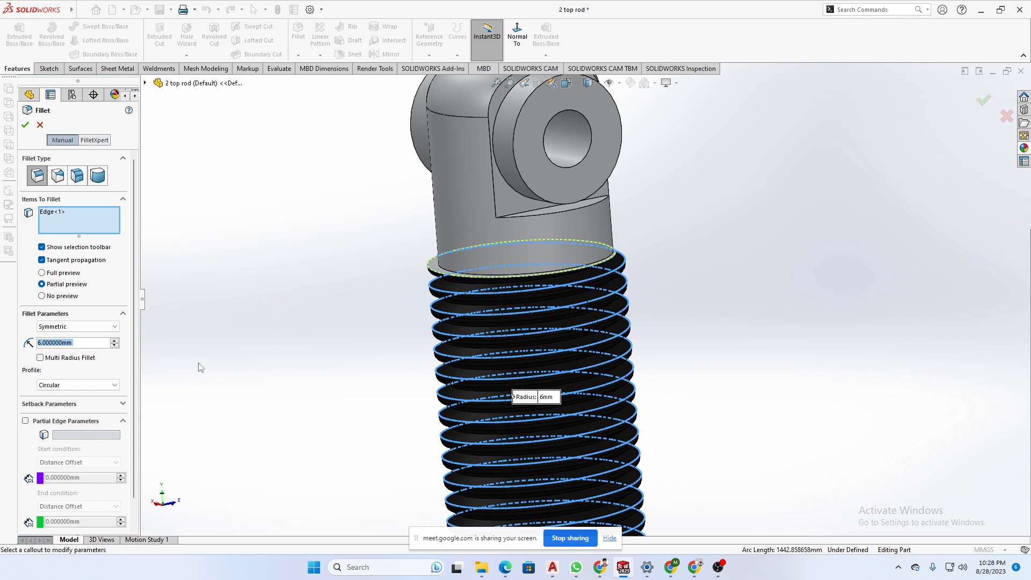
- Try a 4 mm radius for the thread edge fillet and cancel the Fillet command
type("4")
middle_click_drag(291, 308, 537, 300)
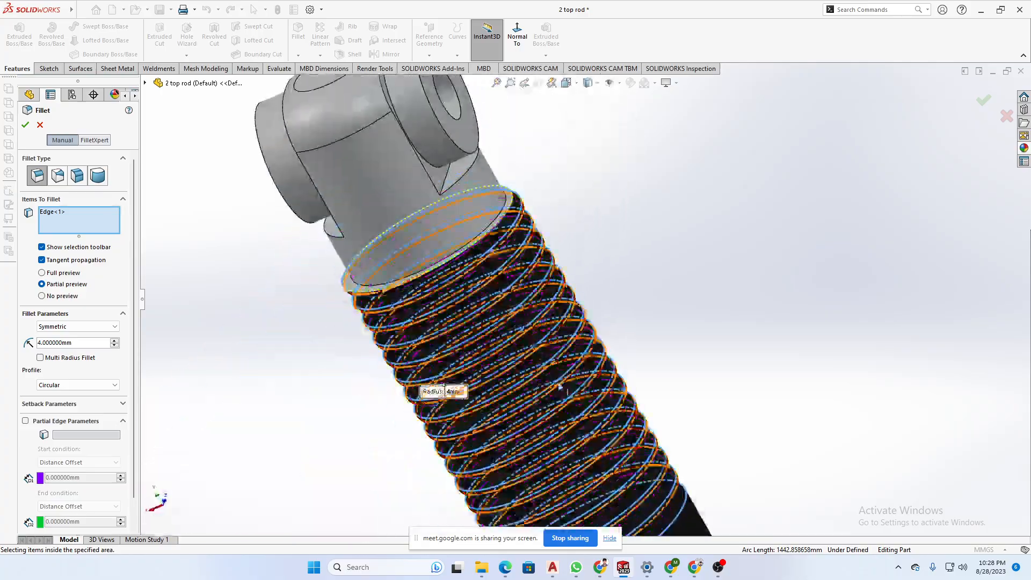
scroll(664, 376, "up", 5)
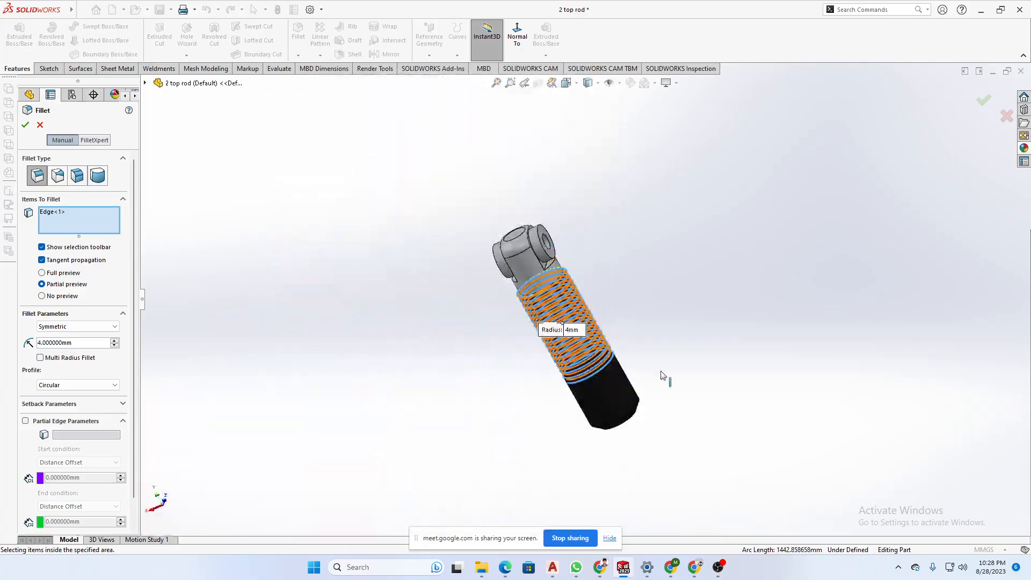
left_click(39, 125)
- Remove all appearances from the 2 top rod part
right_click(612, 386)
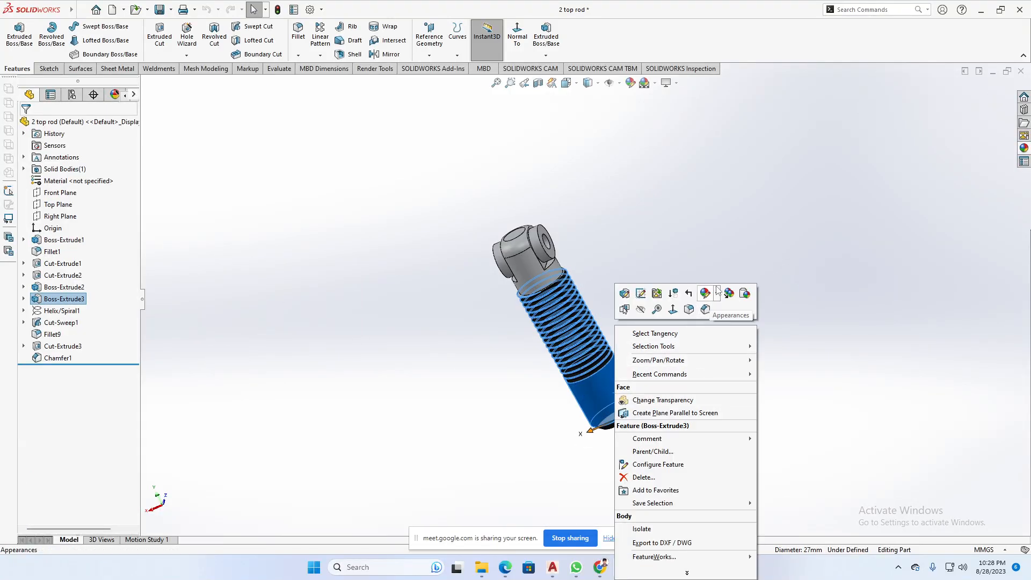
mouse_move(720, 301)
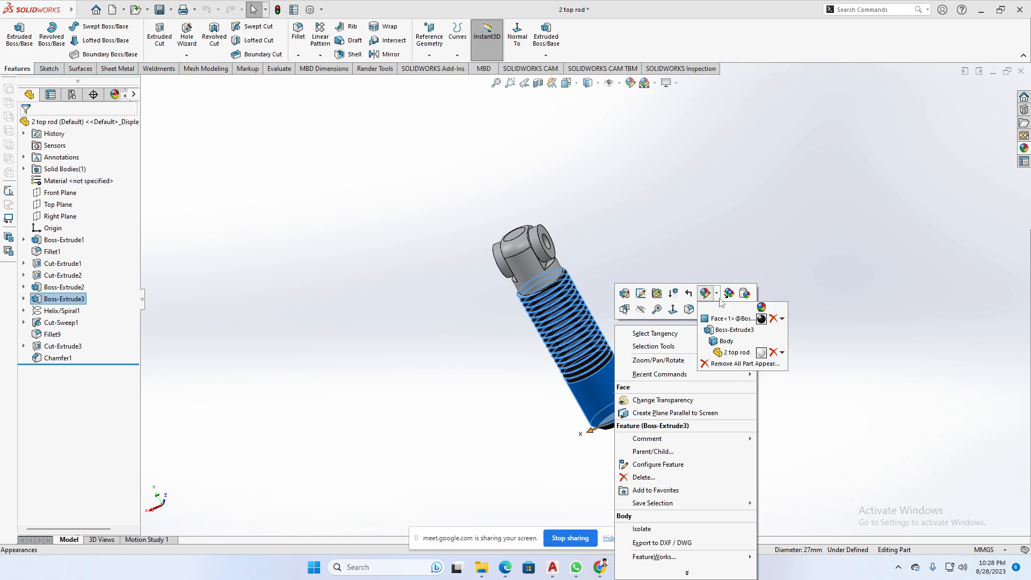
left_click(726, 365)
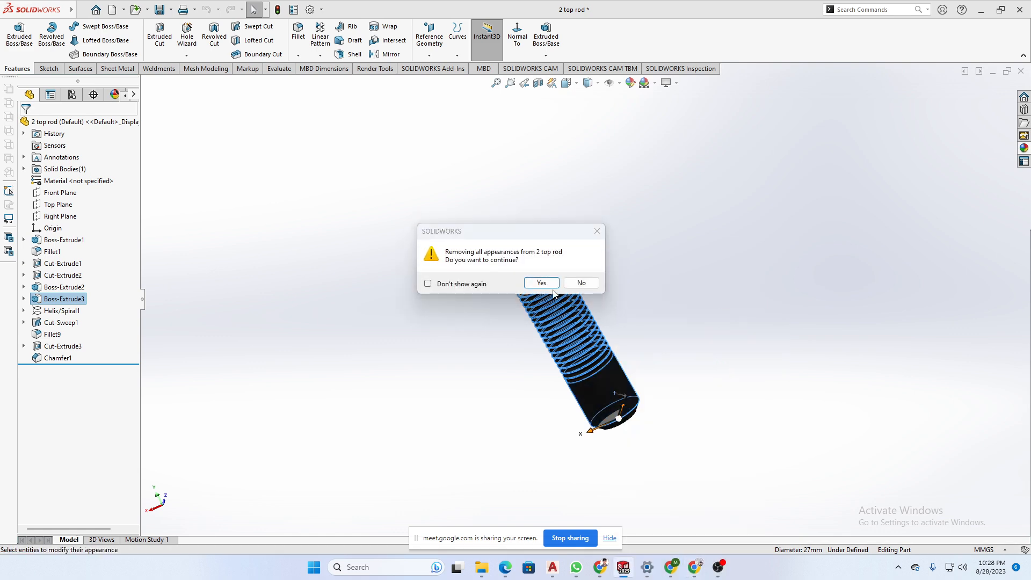
left_click(537, 281)
- Examine how the thread of the top rod ends at the shoulder below the forked end
middle_click_drag(685, 316, 694, 340)
scroll(561, 352, "down", 6)
scroll(580, 223, "down", 4)
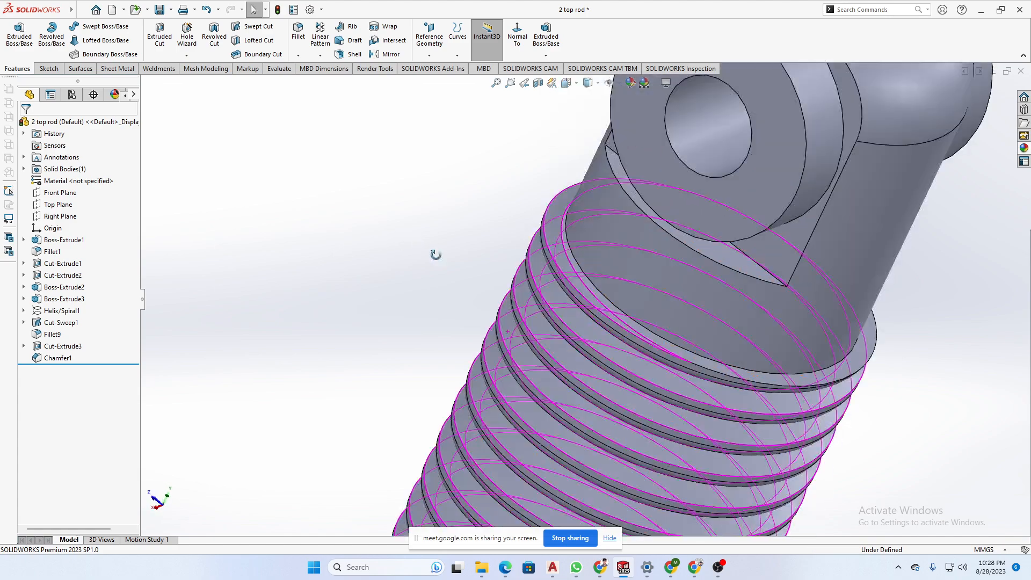
middle_click_drag(580, 231, 495, 225)
scroll(581, 290, "down", 2)
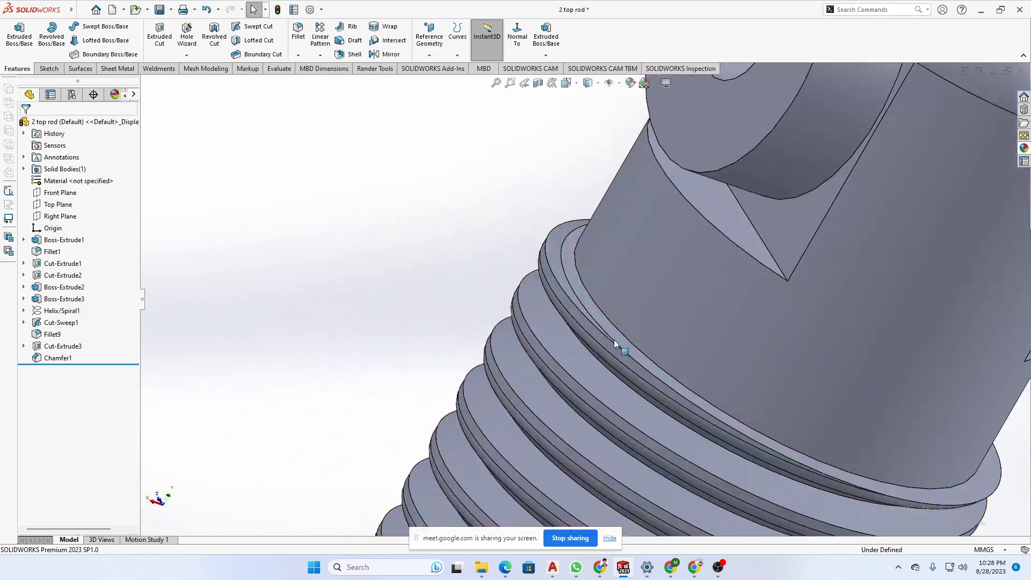
- Examine the ring-shaped shoulder face where the thread meets the smooth neck below the forked end
scroll(614, 339, "up", 2)
middle_click_drag(614, 340, 599, 257)
scroll(601, 269, "down", 3)
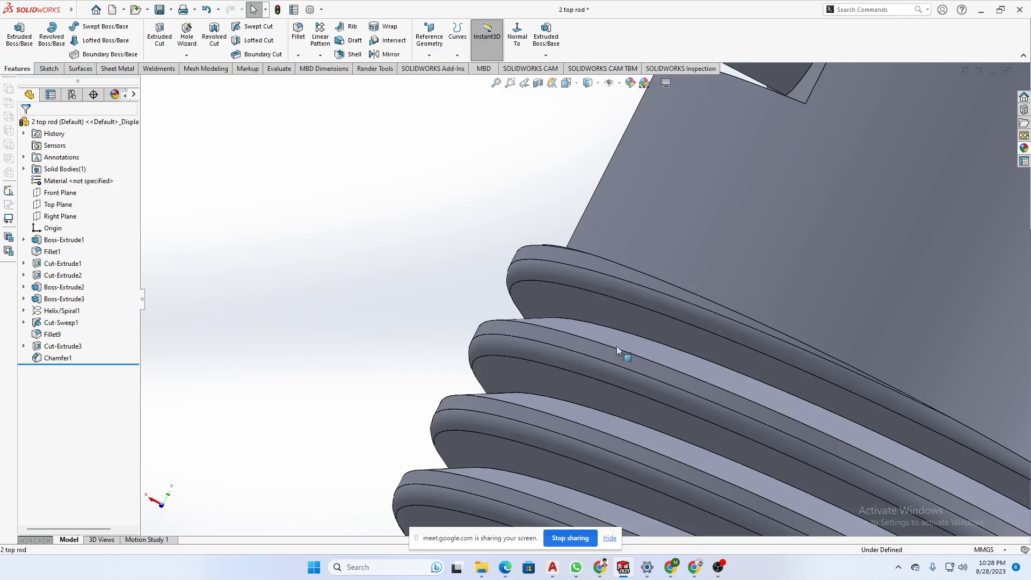
left_click(610, 287)
scroll(670, 307, "up", 3)
middle_click_drag(670, 307, 633, 273)
scroll(632, 273, "down", 4)
scroll(647, 265, "up", 3)
left_click(623, 261)
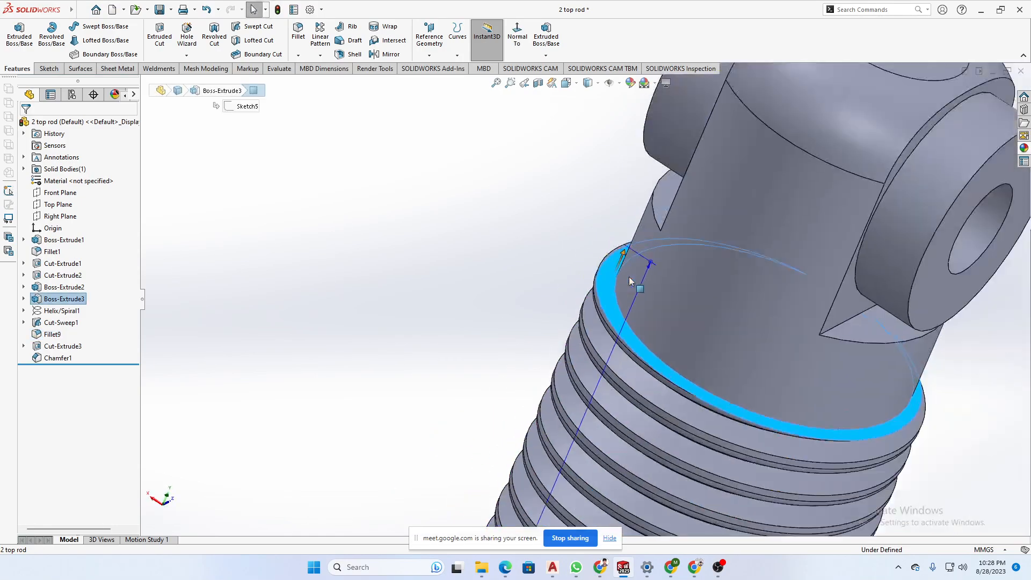
middle_click_drag(693, 397, 737, 391)
scroll(498, 287, "down", 10)
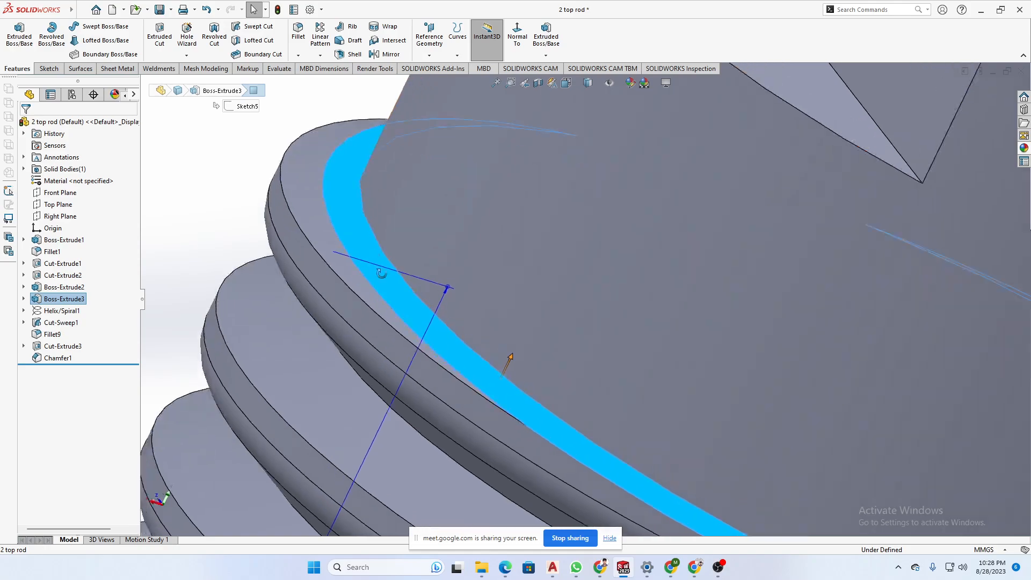
scroll(484, 265, "up", 6)
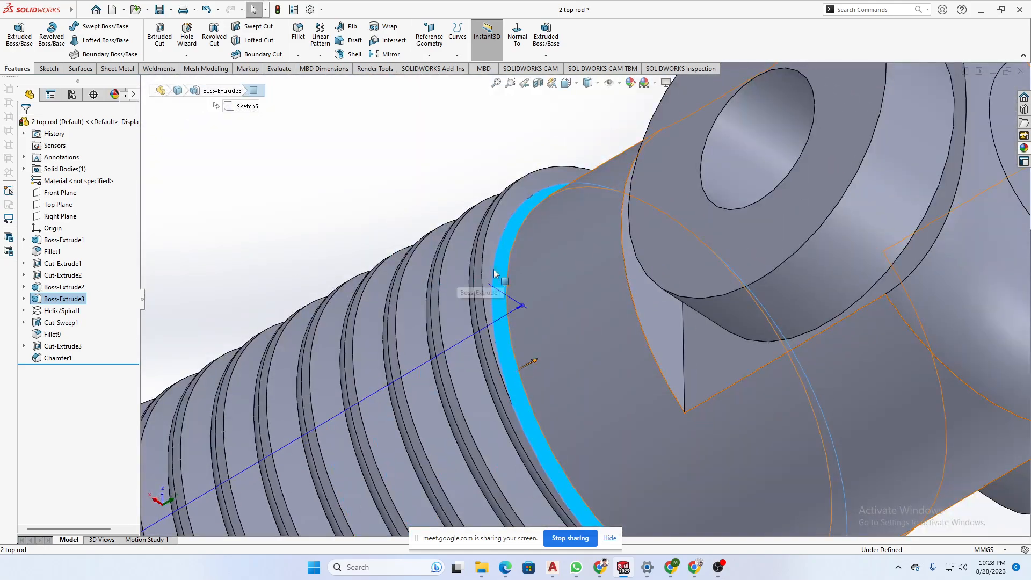
- Inspect the narrow end of the shoulder face and the threaded section from the opposite side of the rod
scroll(525, 243, "up", 3)
middle_click_drag(627, 413, 531, 387)
scroll(588, 391, "down", 4)
scroll(590, 395, "up", 3)
scroll(518, 230, "down", 8)
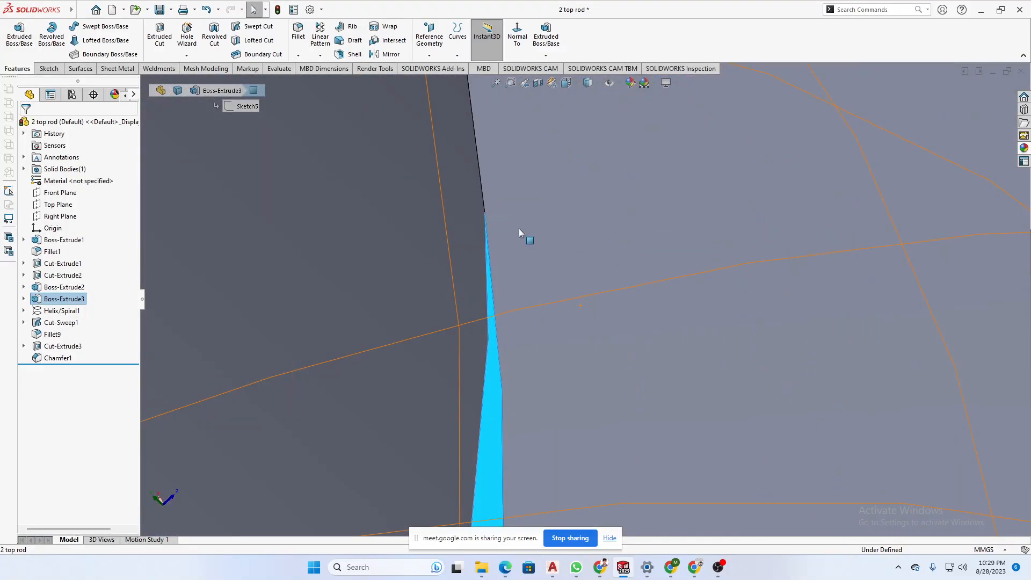
scroll(525, 235, "up", 8)
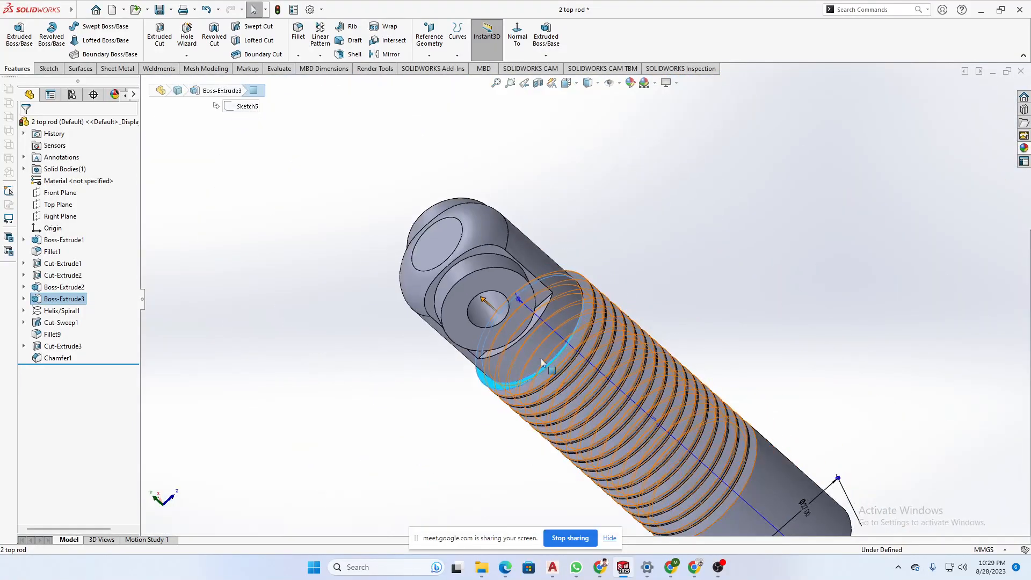
middle_click_drag(542, 361, 594, 373)
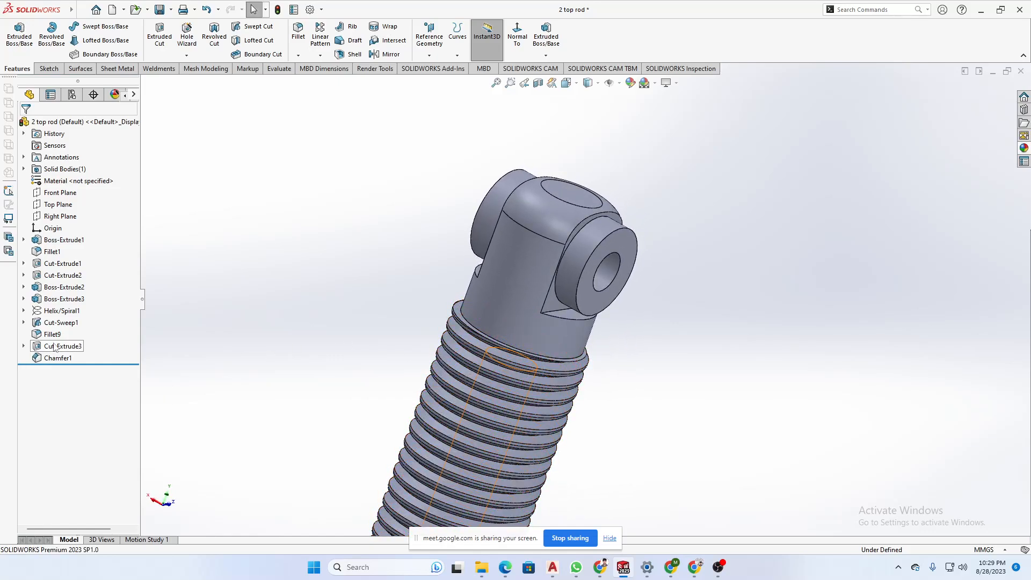
- Suppress the Fillet9 feature on the thread edges
left_click(54, 252)
left_click(47, 335)
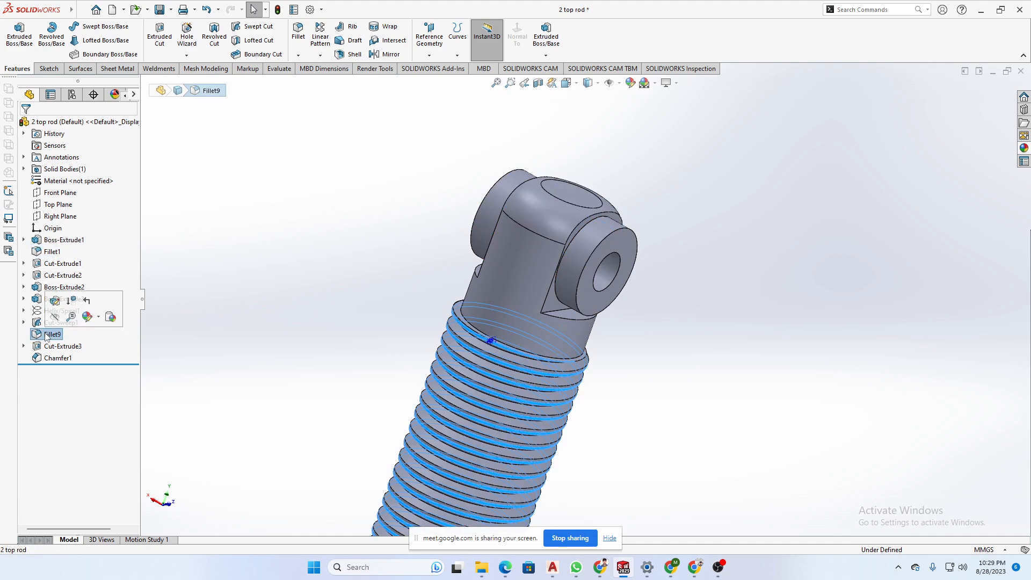
left_click(72, 302)
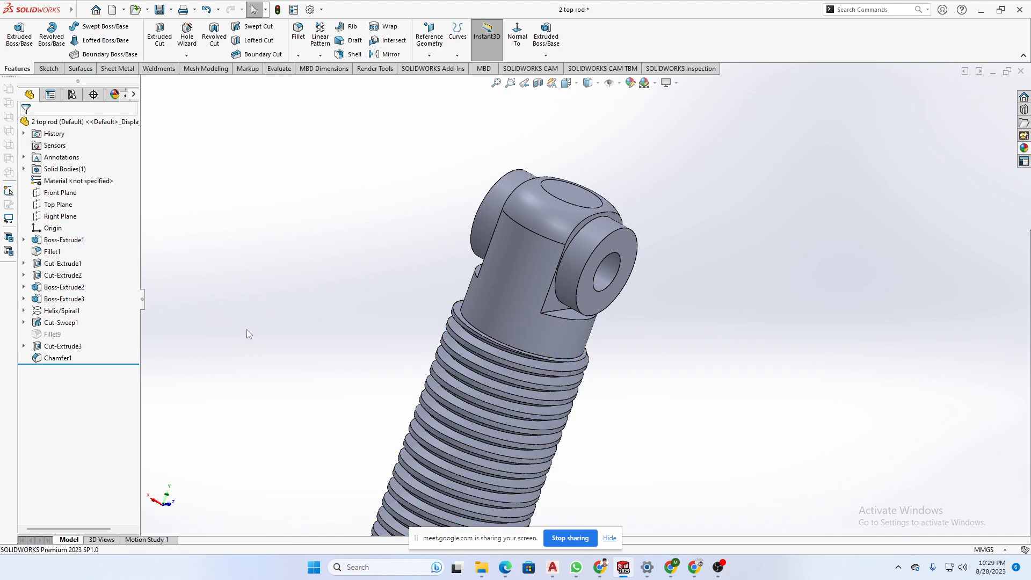
- Examine the unfilleted last turns of the thread where they run into the shoulder
key("f")
scroll(593, 352, "down", 6)
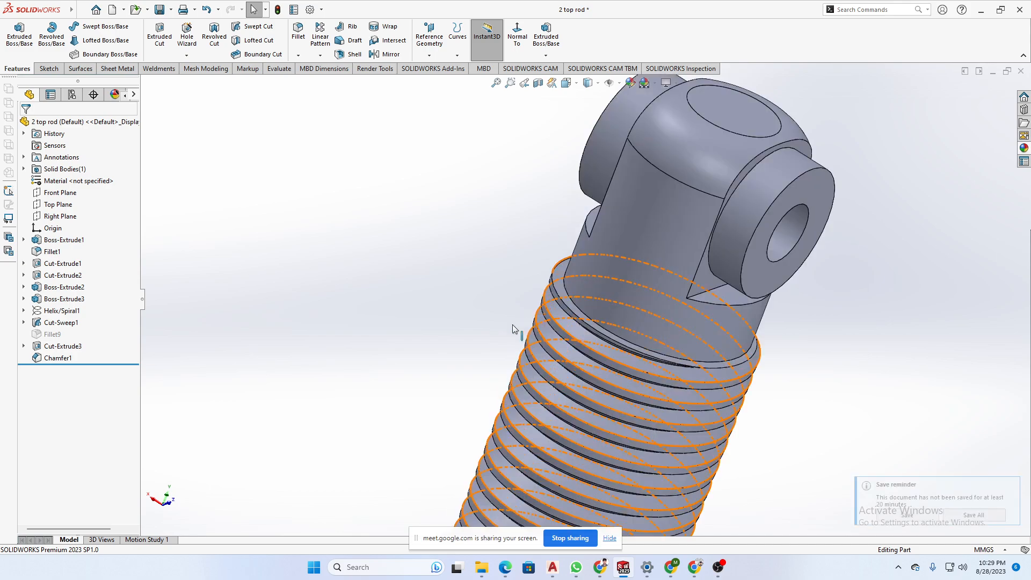
scroll(537, 290, "down", 4)
middle_click_drag(647, 286, 579, 275)
scroll(628, 274, "up", 2)
scroll(578, 275, "up", 4)
scroll(537, 182, "down", 8)
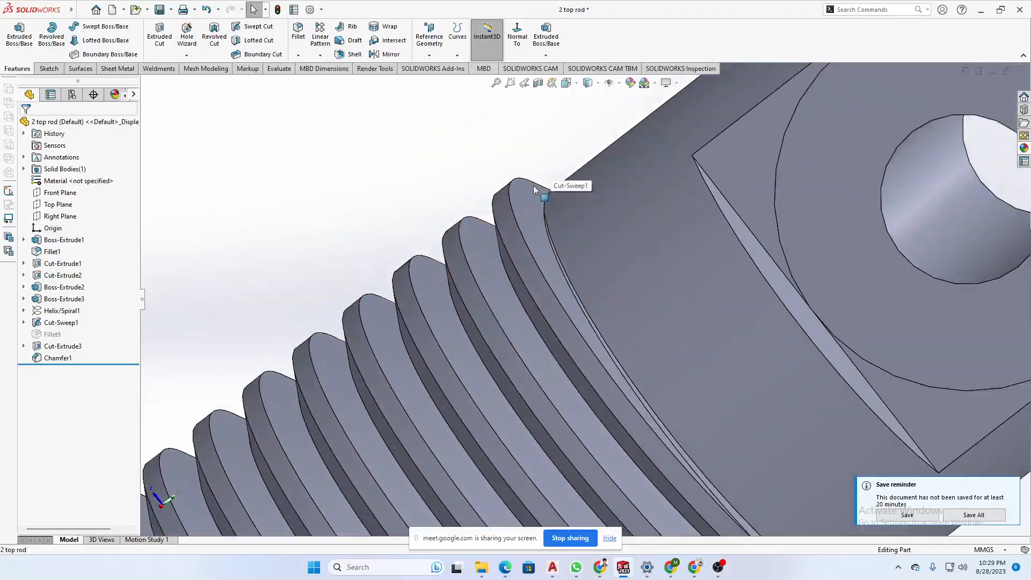
middle_click_drag(517, 237, 532, 253)
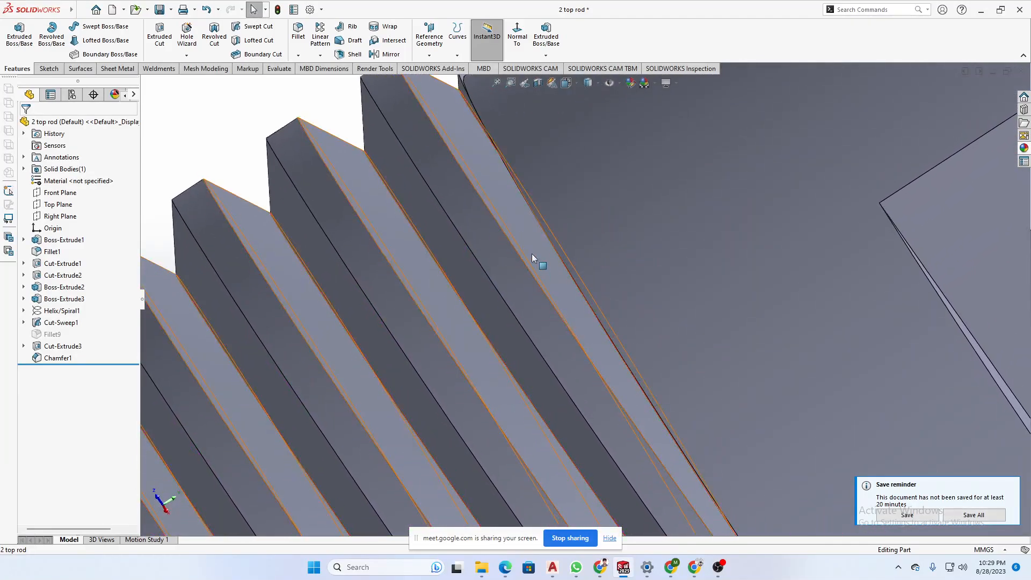
scroll(538, 271, "up", 4)
scroll(542, 290, "down", 8)
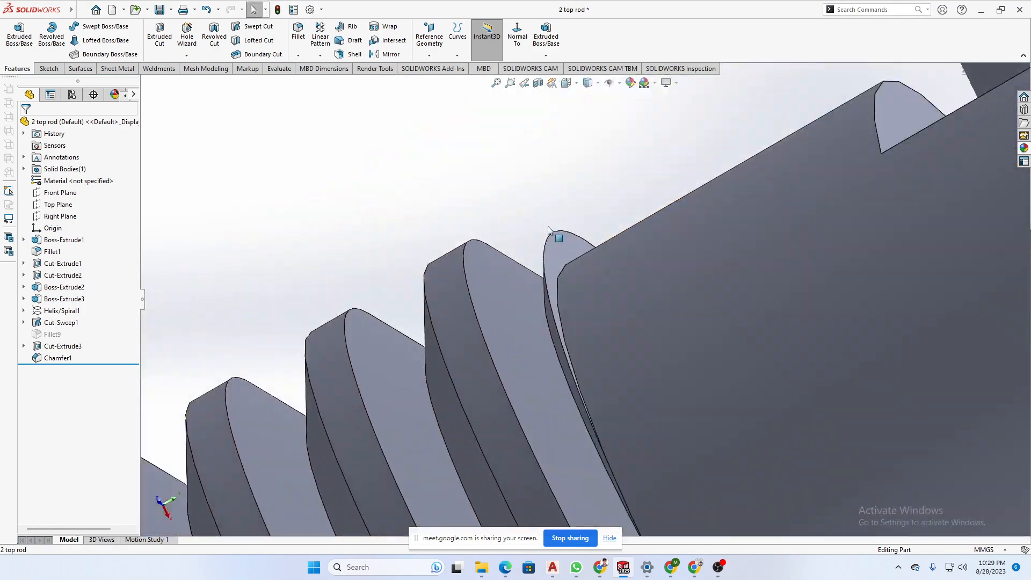
- Inspect the thin sliver between the shoulder's outer edge and the cylindrical neck at the thread's end
middle_click_drag(559, 302, 534, 332)
scroll(532, 338, "up", 4)
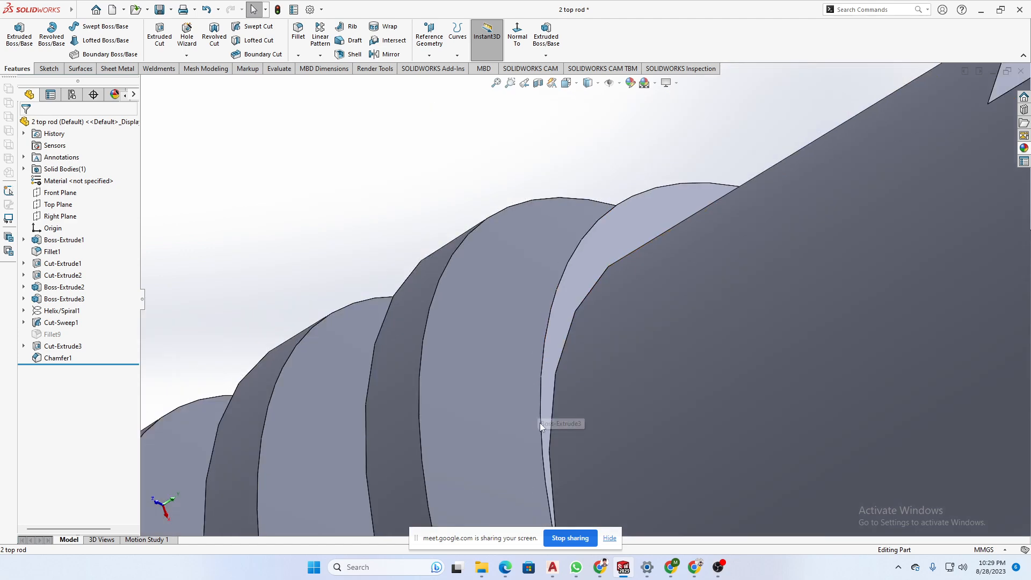
middle_click_drag(540, 422, 560, 368)
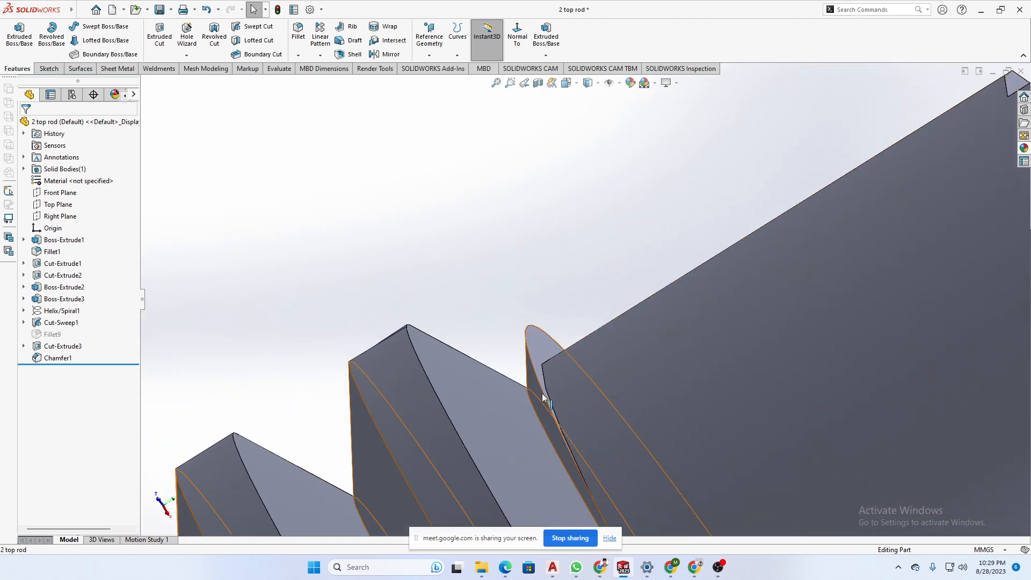
scroll(542, 393, "up", 3)
middle_click_drag(624, 467, 596, 431)
scroll(618, 387, "down", 5)
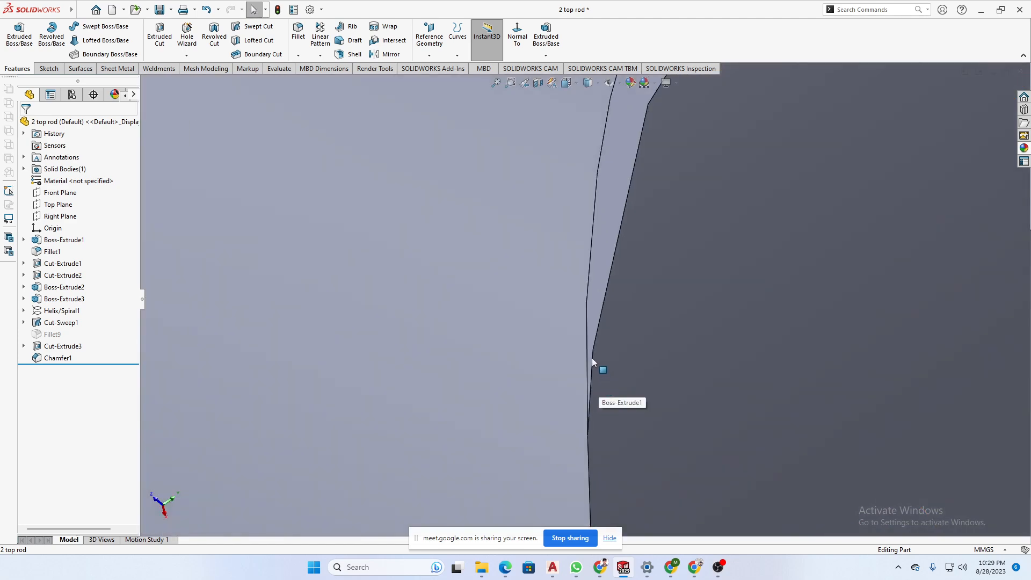
- Try a 7 mm radius fillet on the shoulder's outer edge where the thread ends
middle_click_drag(589, 337, 588, 299)
left_click(587, 282)
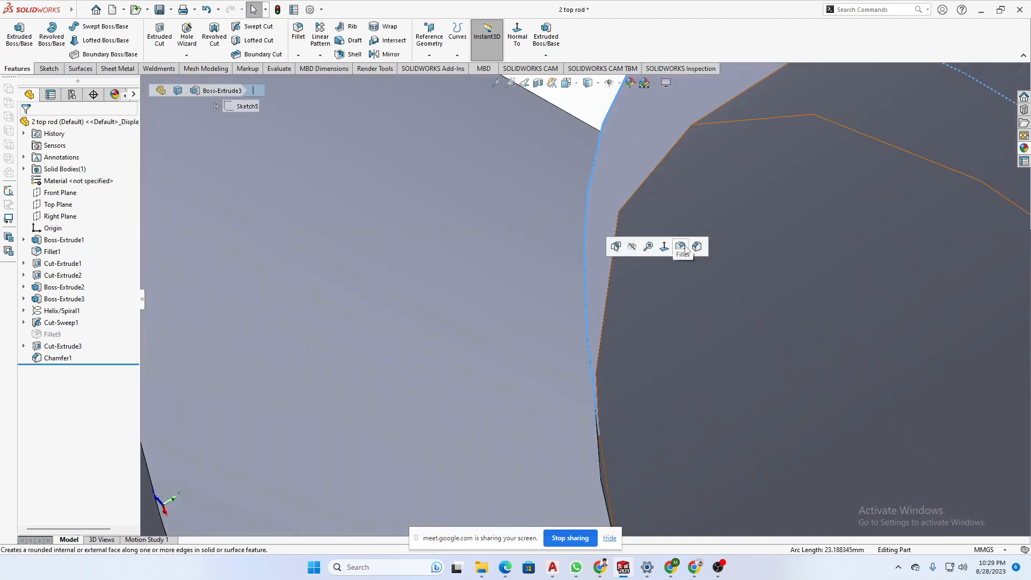
scroll(572, 267, "up", 5)
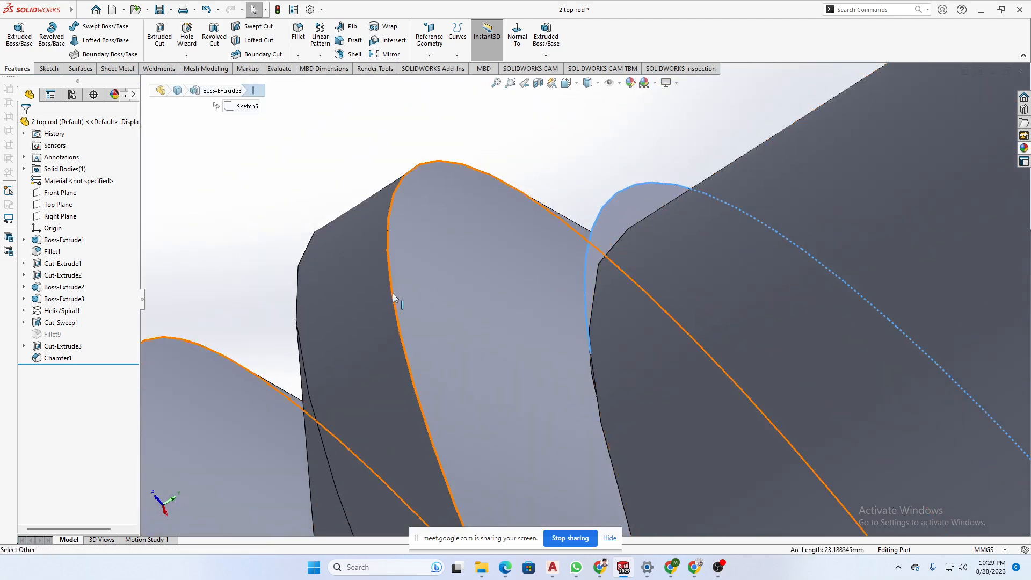
left_click(549, 147)
left_click(590, 243)
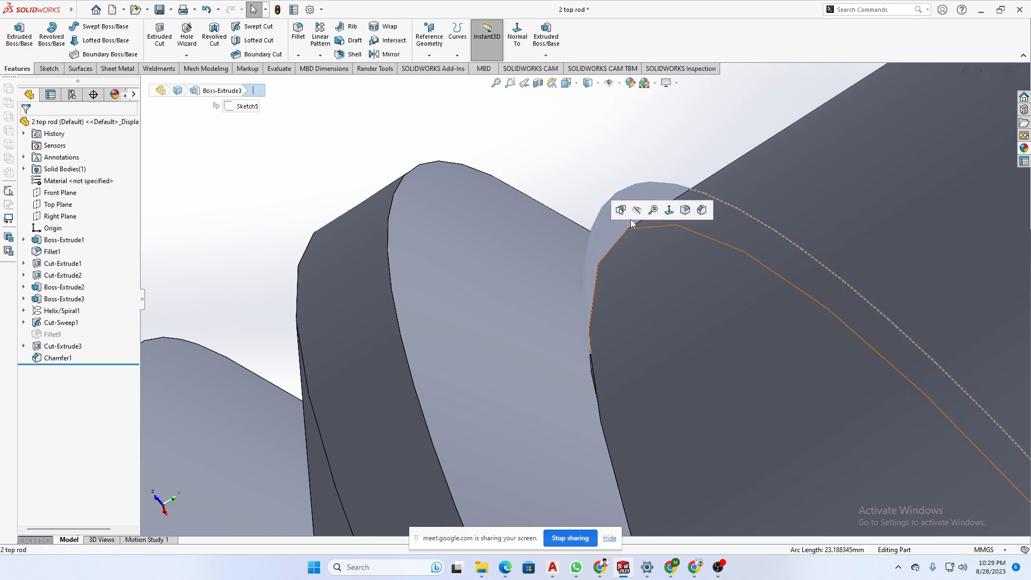
left_click(685, 210)
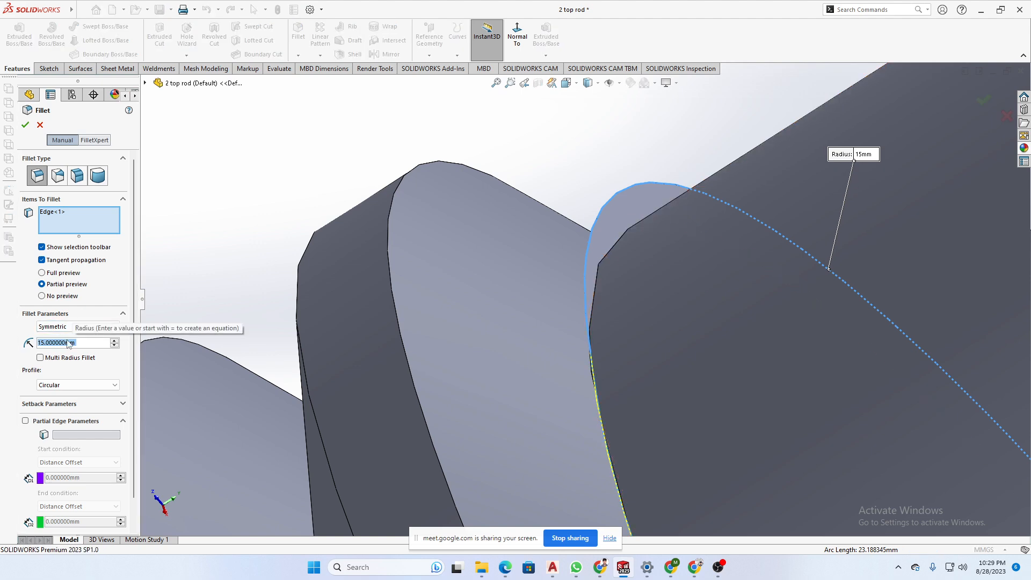
type("7")
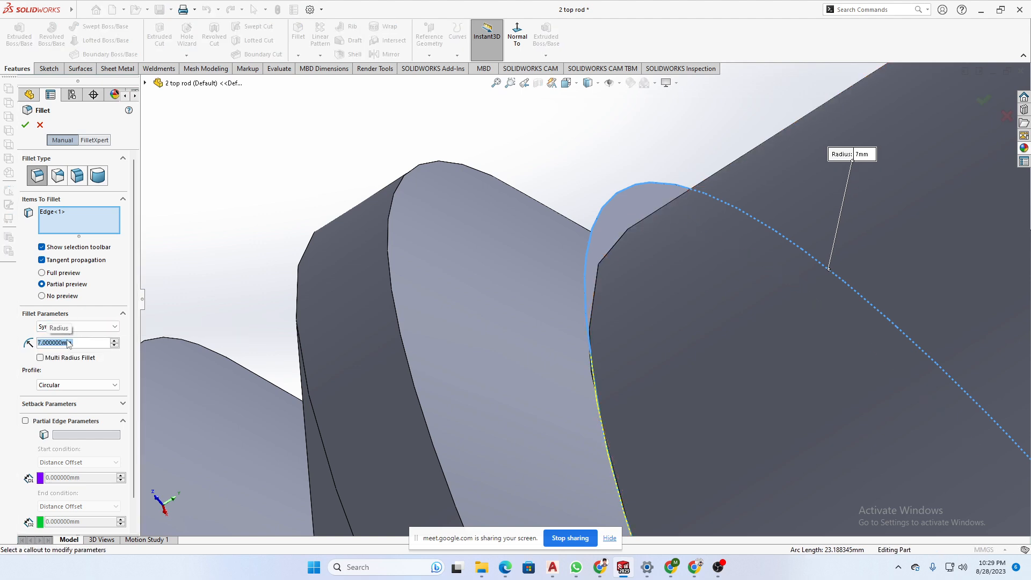
scroll(485, 285, "up", 10)
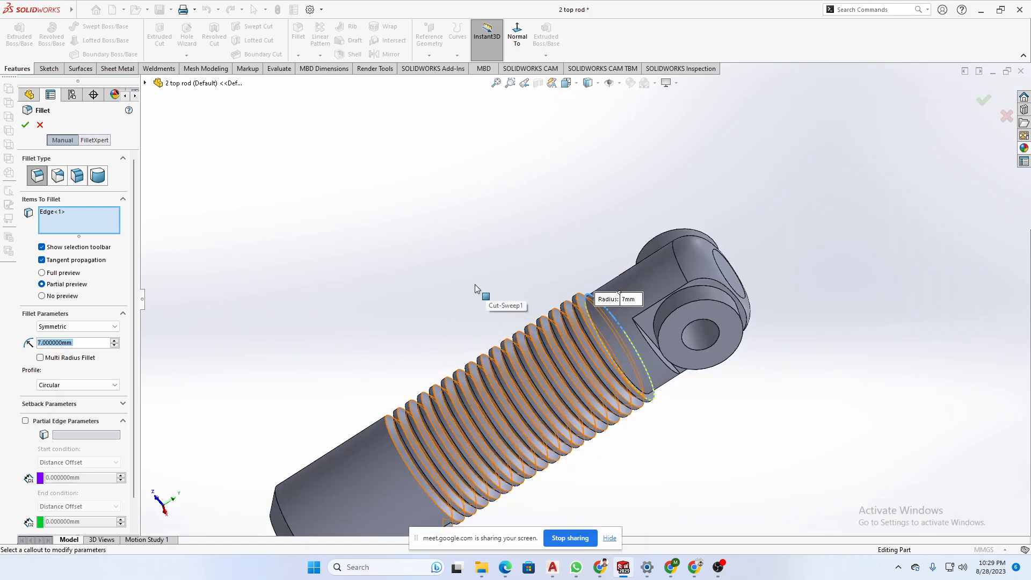
middle_click_drag(475, 288, 336, 338)
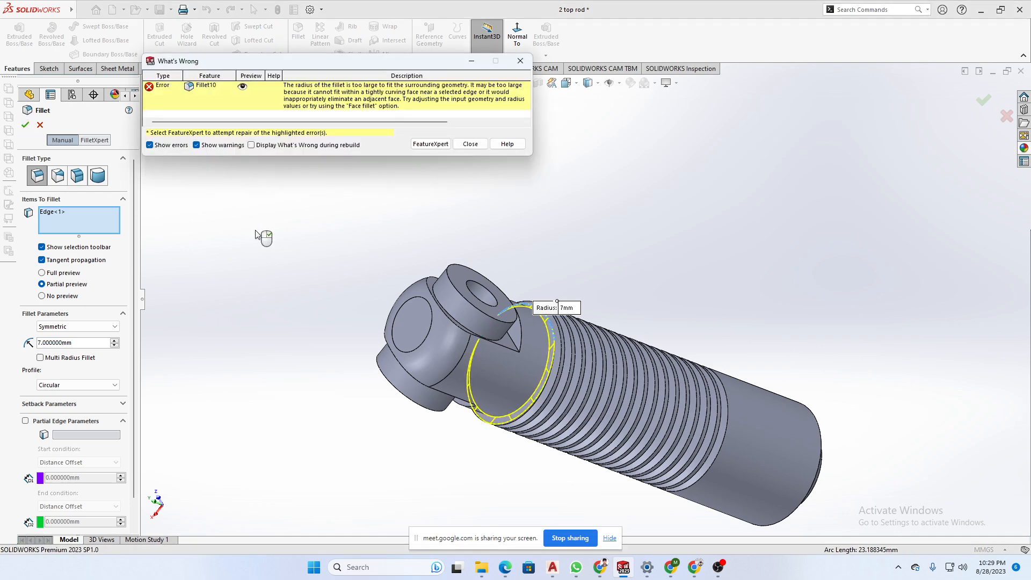
left_click(470, 144)
- Inspect the shoulder edge selected for the fillet from several angles and cancel the Fillet command
middle_click_drag(465, 193, 551, 148)
scroll(551, 282, "down", 8)
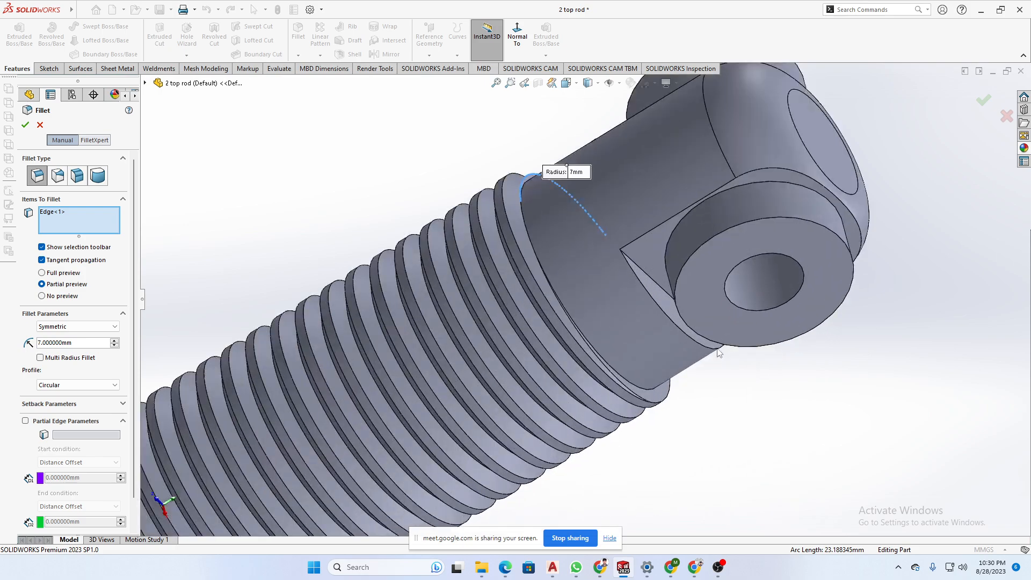
scroll(589, 263, "up", 8)
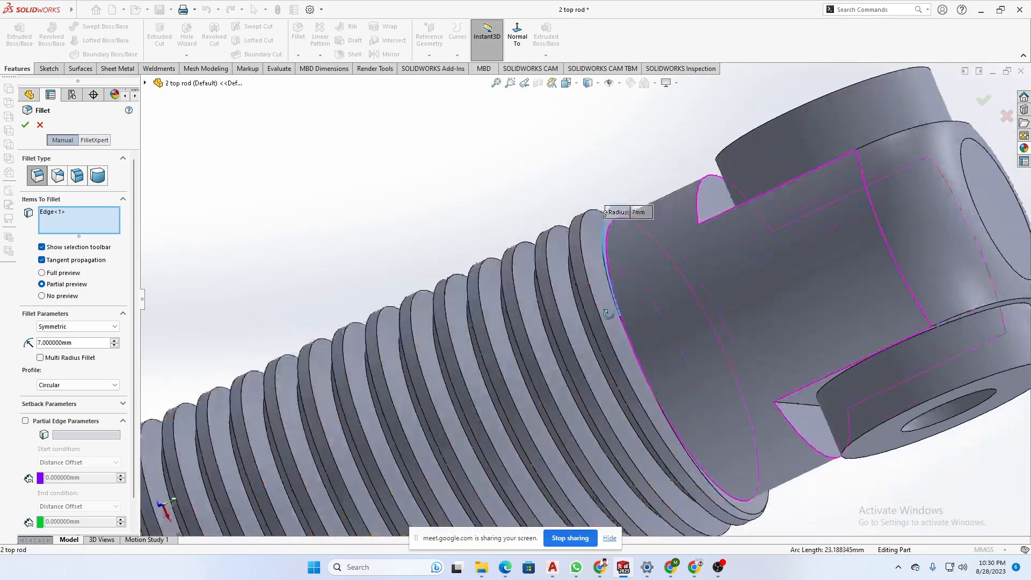
scroll(589, 269, "down", 12)
scroll(591, 265, "up", 6)
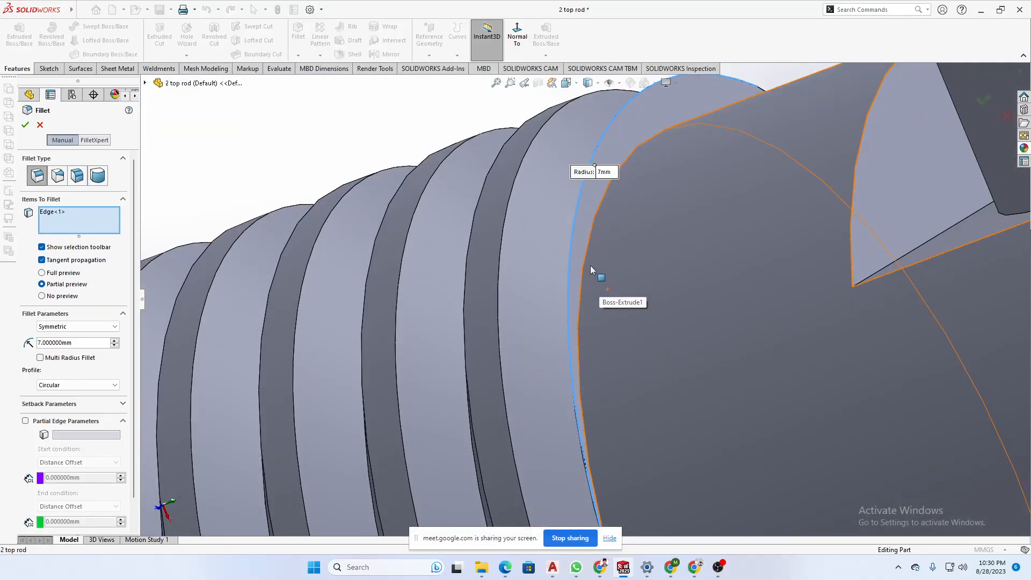
middle_click_drag(591, 265, 522, 167)
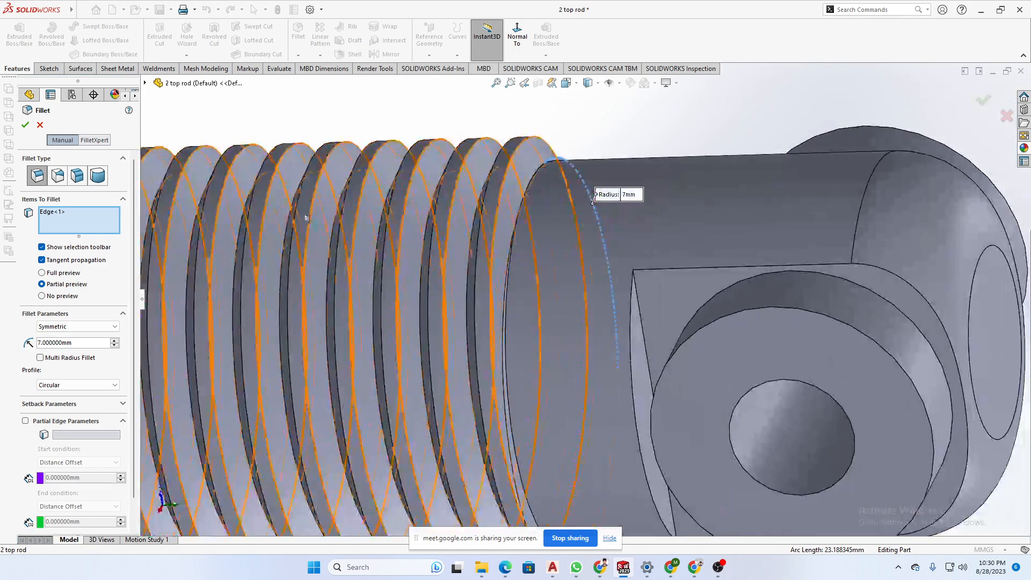
key("Escape")
- Leave the Fillet command and examine the extent of the thread's Helix/Spiral1 feature on the rod
scroll(653, 234, "up", 3)
middle_click_drag(653, 234, 537, 274)
scroll(525, 277, "up", 2)
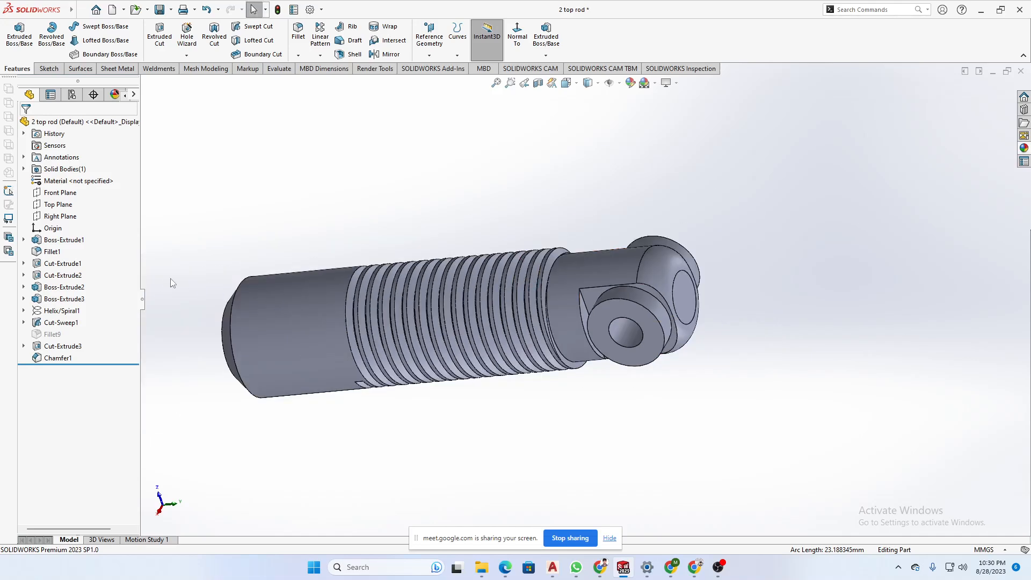
left_click(60, 311)
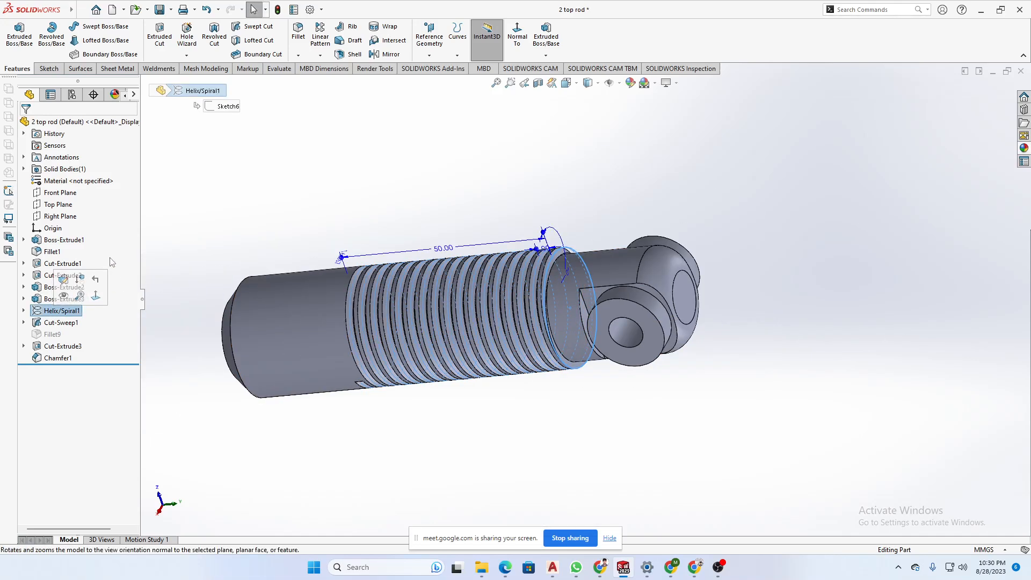
left_click(167, 236)
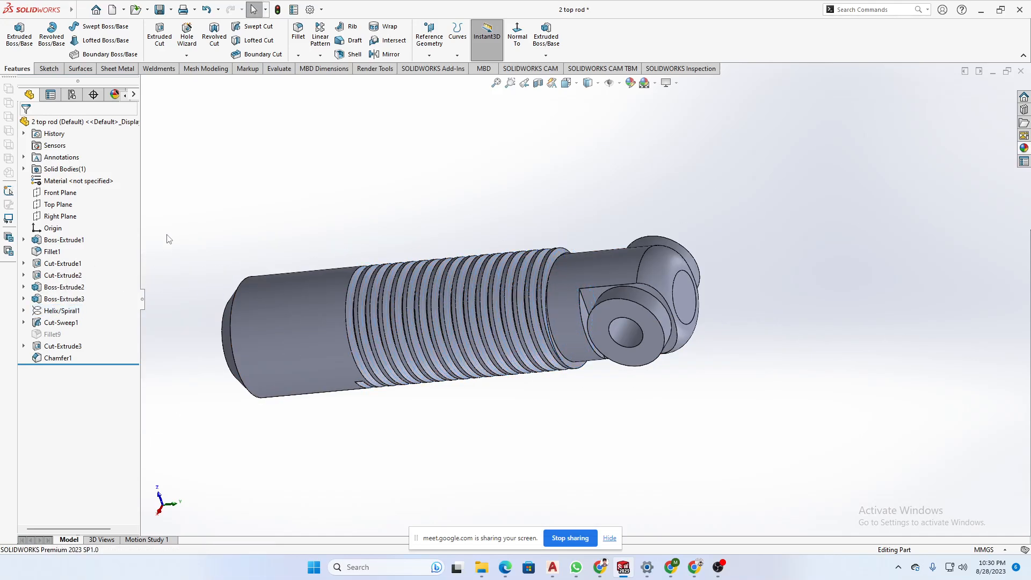
- Open the helix's base sketch, inspect its circle against the shoulder face, and exit the sketch without edits
left_click(62, 311)
left_click(63, 322)
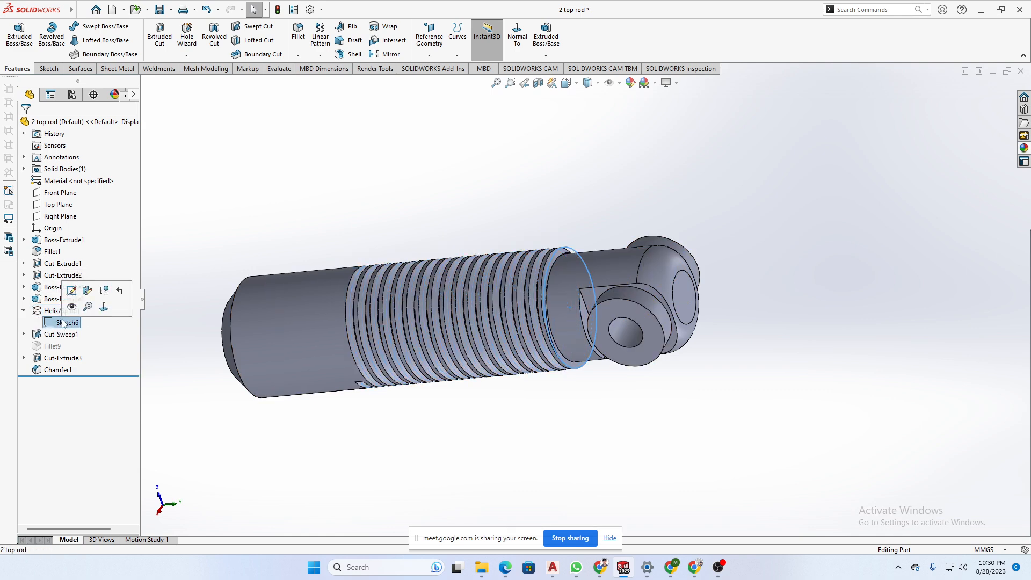
left_click(71, 291)
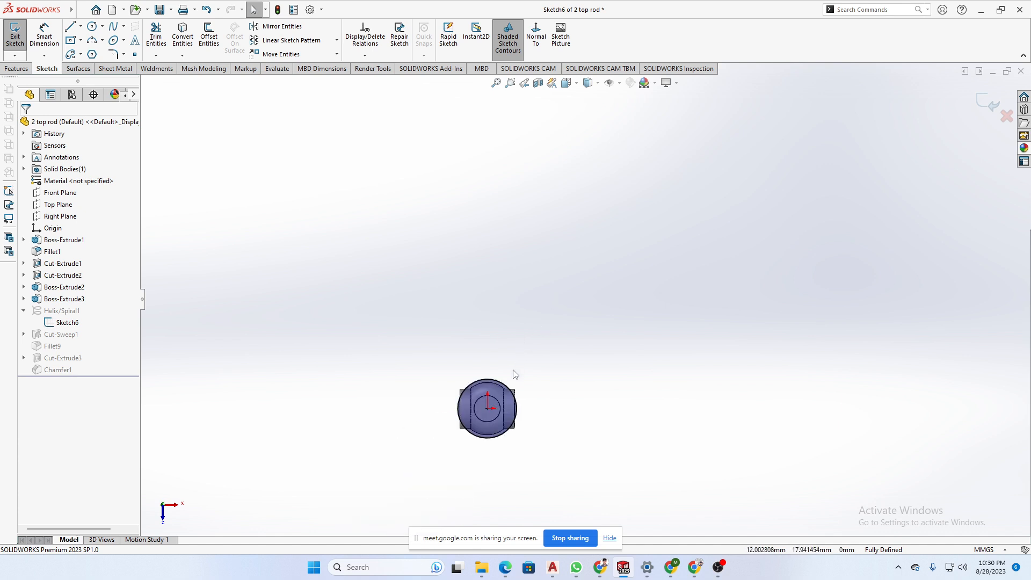
mouse_move(514, 374)
middle_mouse_down()
mouse_move(553, 227)
mouse_move(529, 353)
middle_mouse_up()
scroll(528, 353, "down", 4)
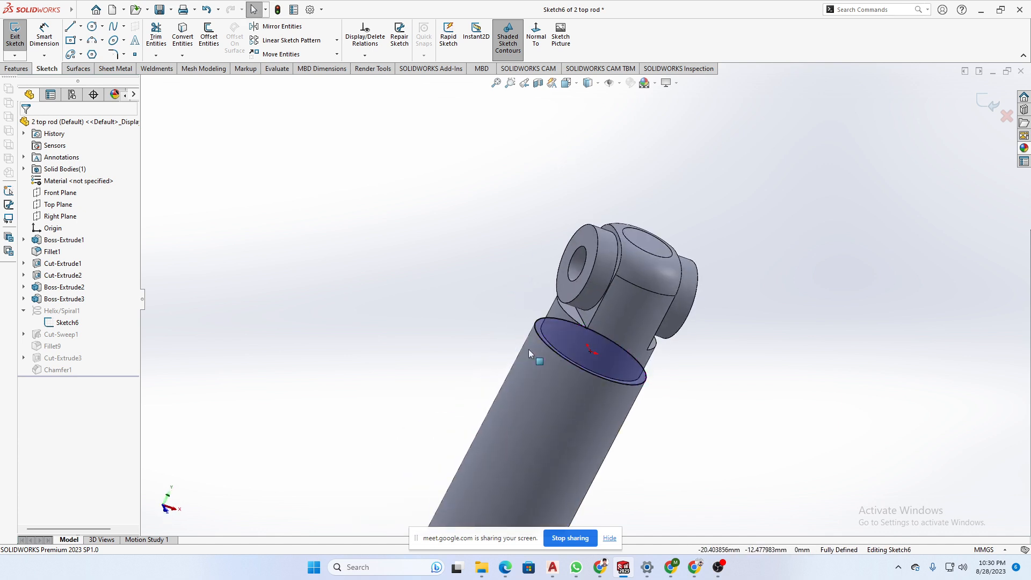
scroll(535, 344, "down", 3)
scroll(540, 300, "up", 6)
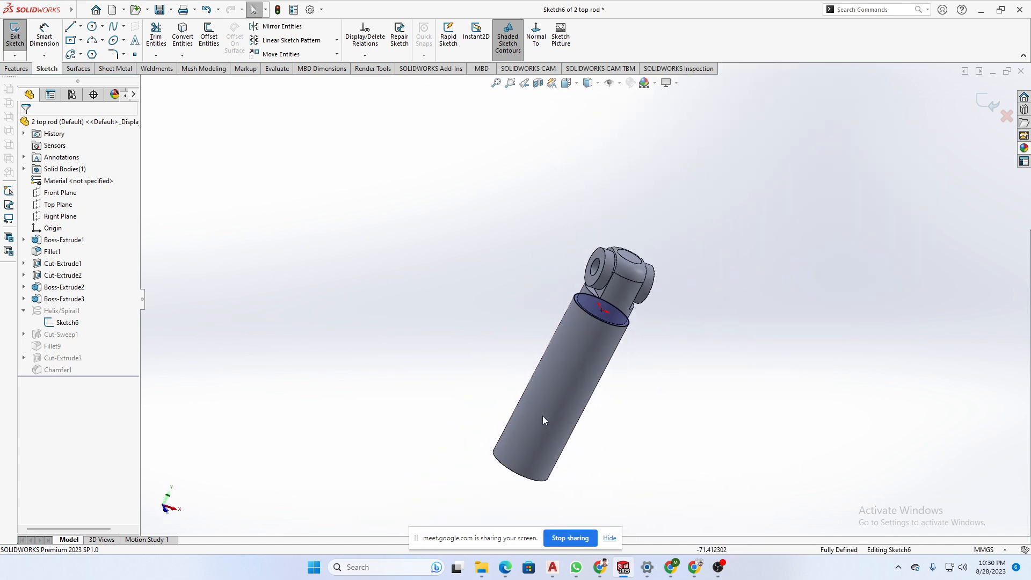
scroll(580, 344, "down", 3)
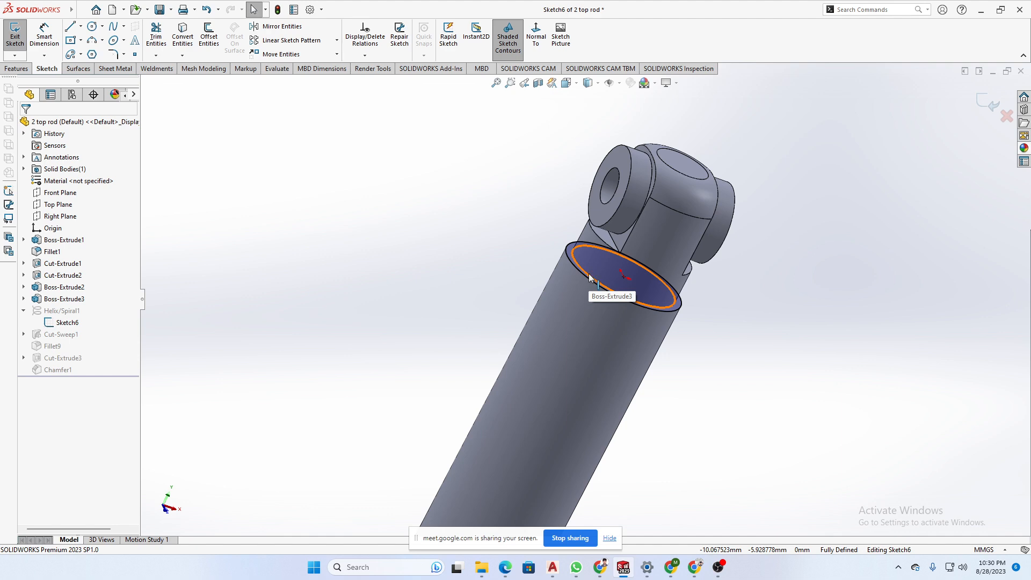
scroll(580, 269, "down", 2)
scroll(573, 256, "up", 2)
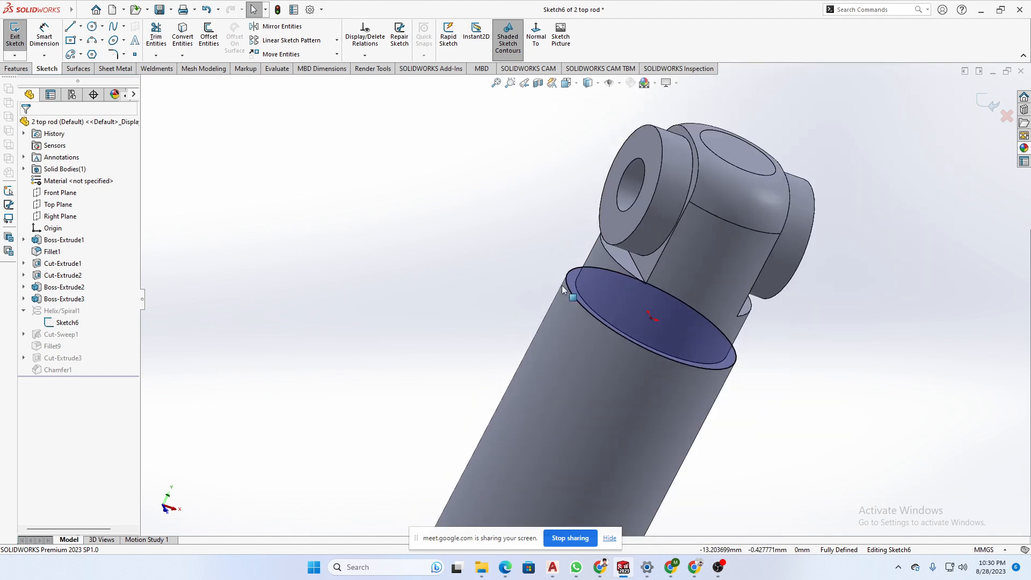
left_click(981, 103)
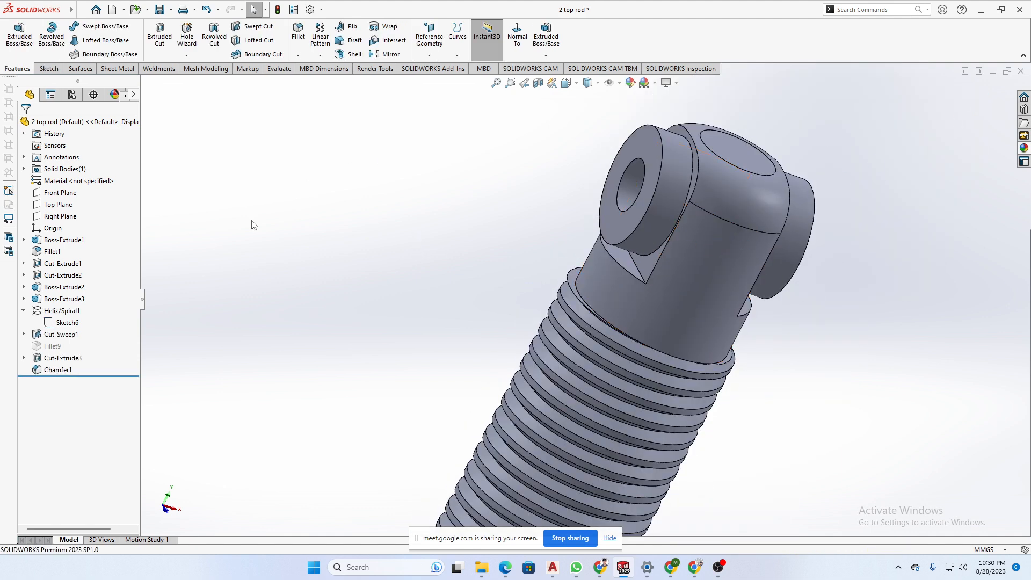
- Edit the thread's helix to run counterclockwise, keeping the reversed direction along the rod
left_click(60, 311)
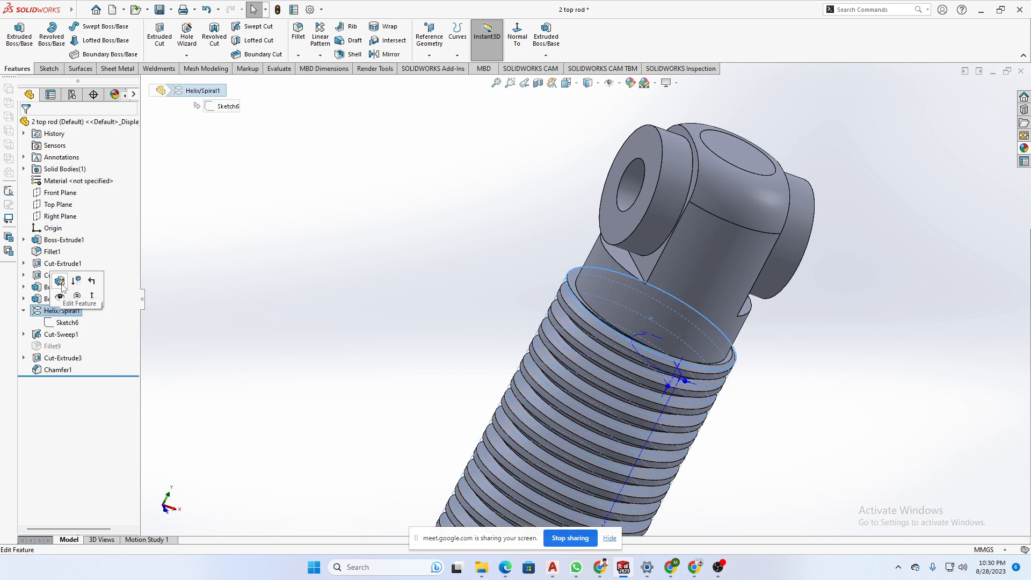
left_click(59, 279)
scroll(534, 267, "up", 3)
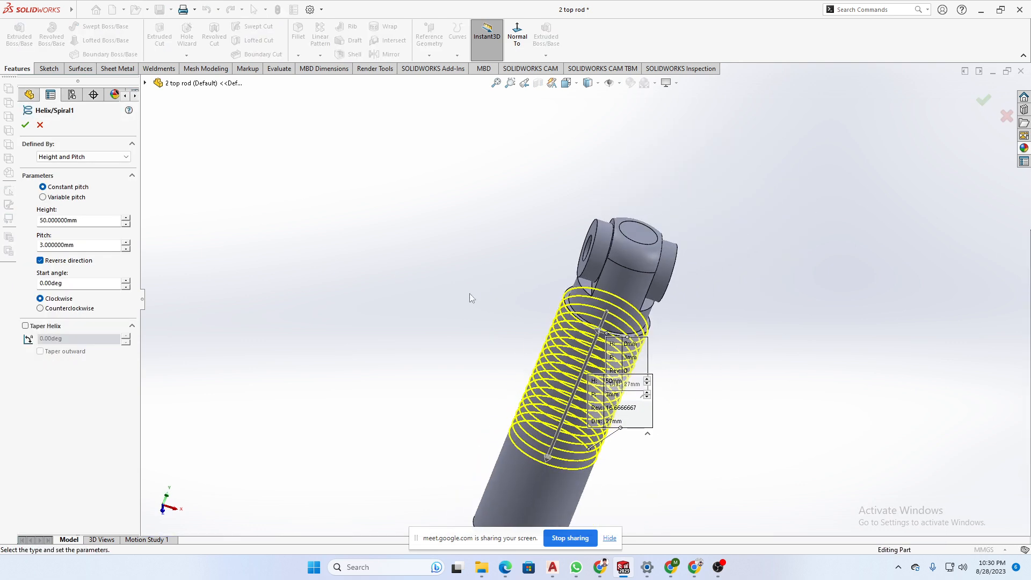
left_click(40, 261)
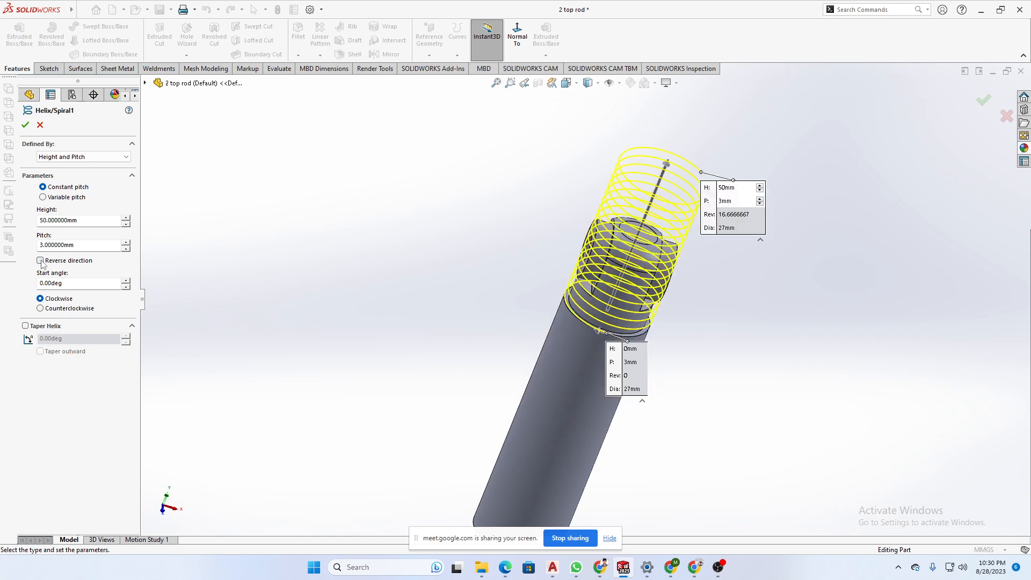
left_click(40, 261)
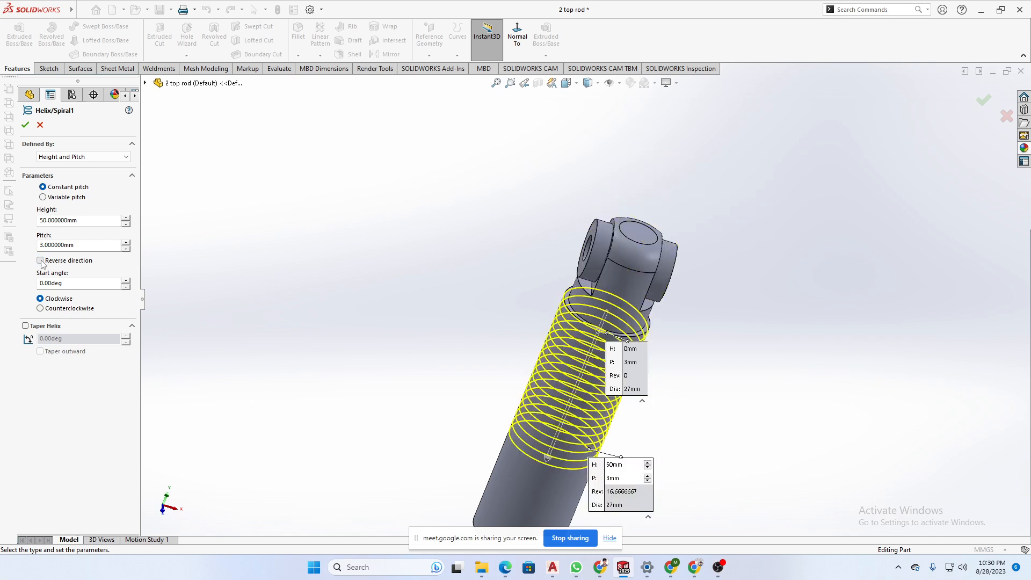
left_click(40, 308)
middle_click_drag(236, 285, 617, 442)
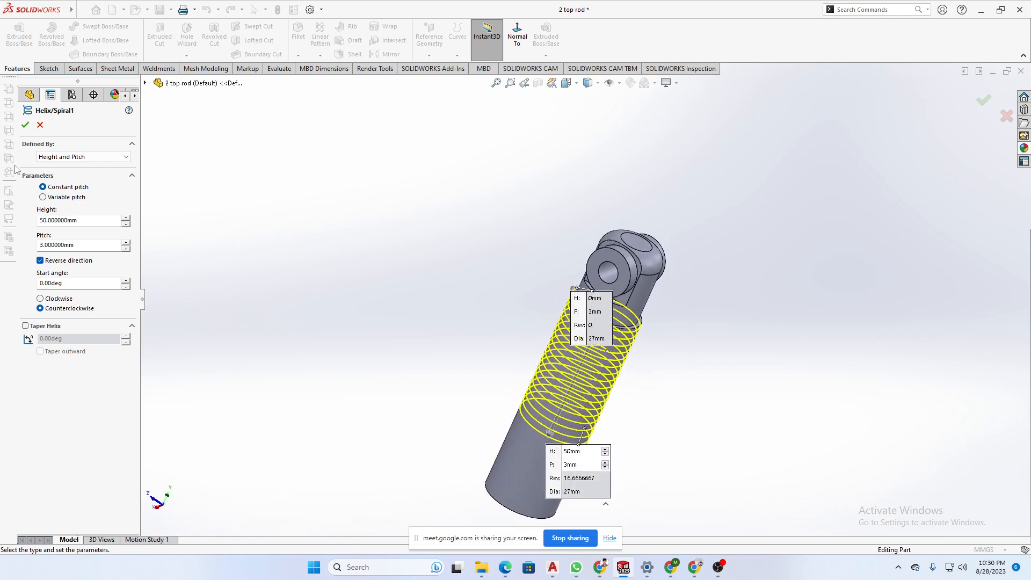
key("Return")
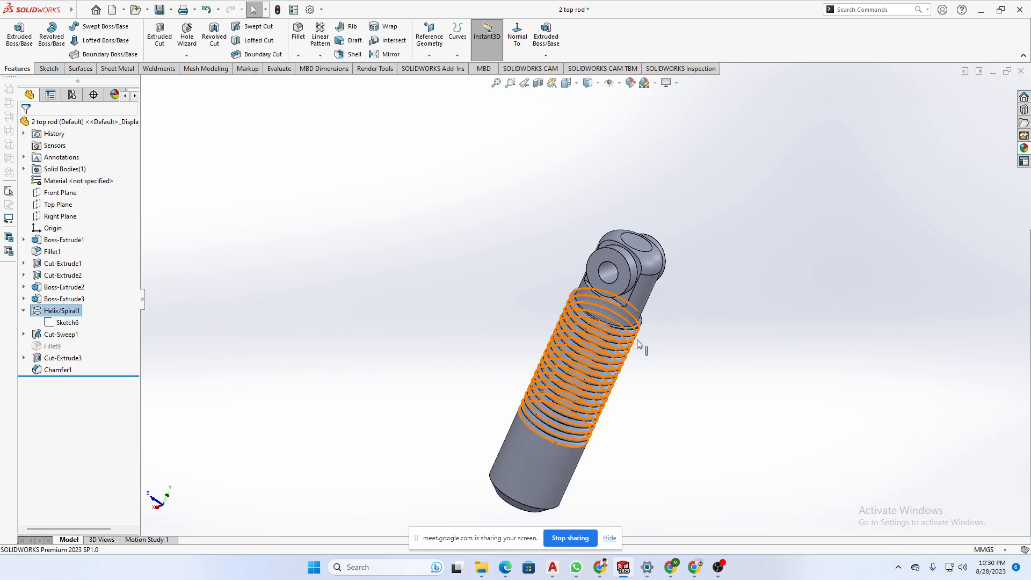
- Inspect the rebuilt thread where it meets the shoulder and select its outer helical edge for a fillet
scroll(531, 316, "down", 5)
left_click(426, 290)
middle_click_drag(427, 290, 333, 277)
scroll(535, 312, "down", 3)
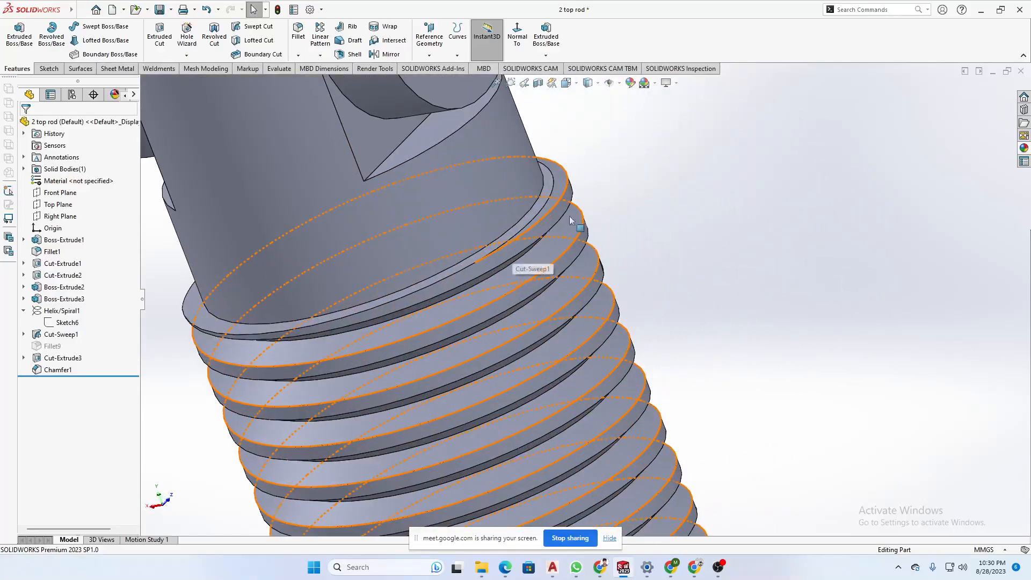
middle_click_drag(609, 192, 656, 146)
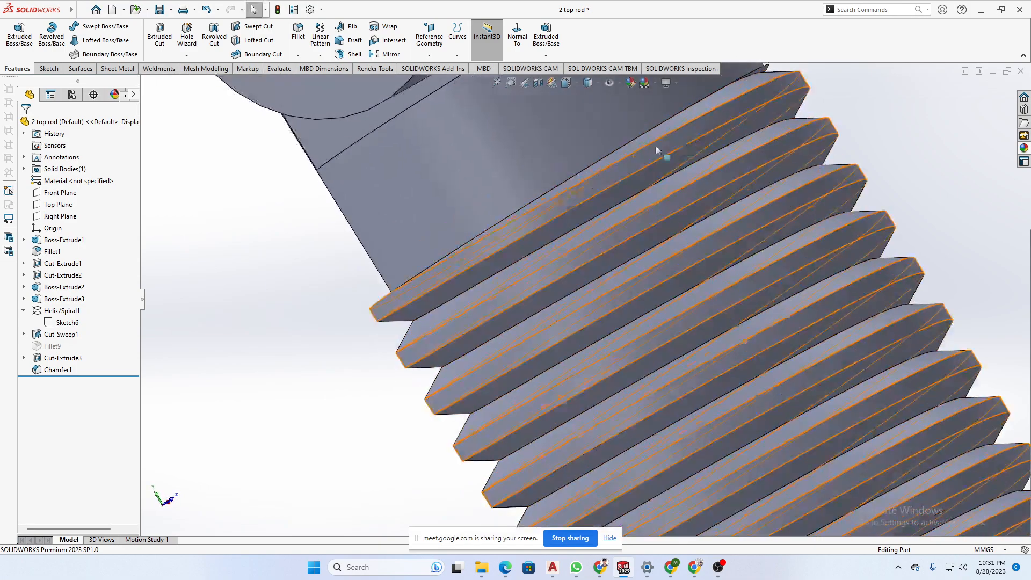
scroll(763, 100, "up", 2)
middle_click_drag(770, 115, 742, 165)
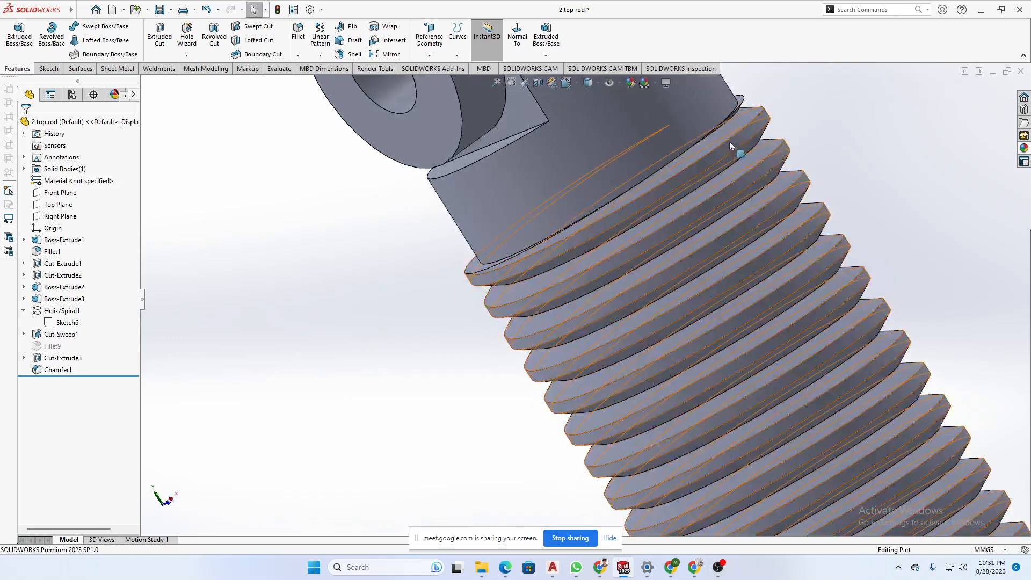
left_click(731, 140)
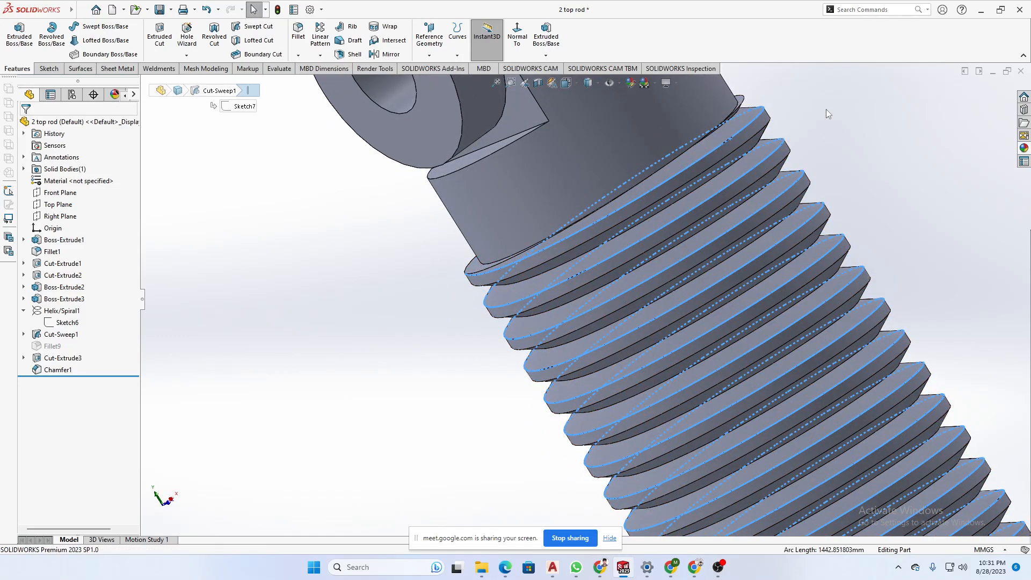
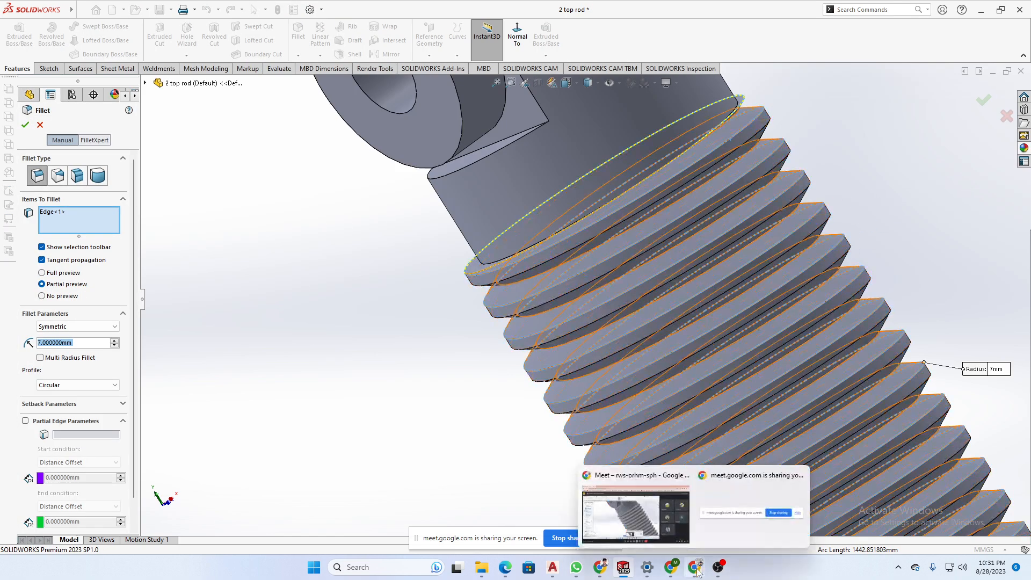
- Switch to YouTube in Chrome, search for "shock absorber solidworks" and open the video "Solidworks tutorial | sketch Shock absorber in Solidworks"
left_click(673, 568)
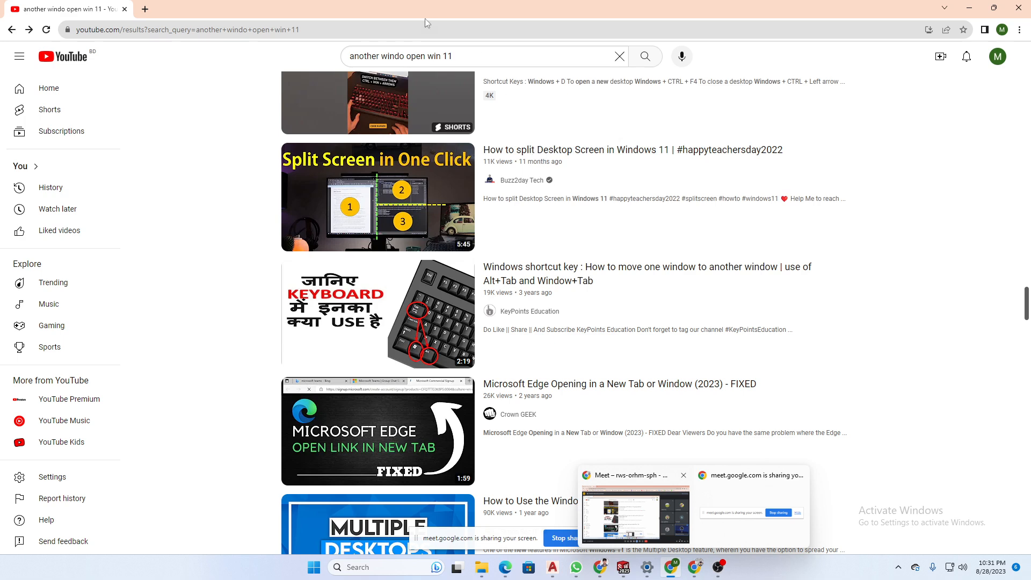
key("/")
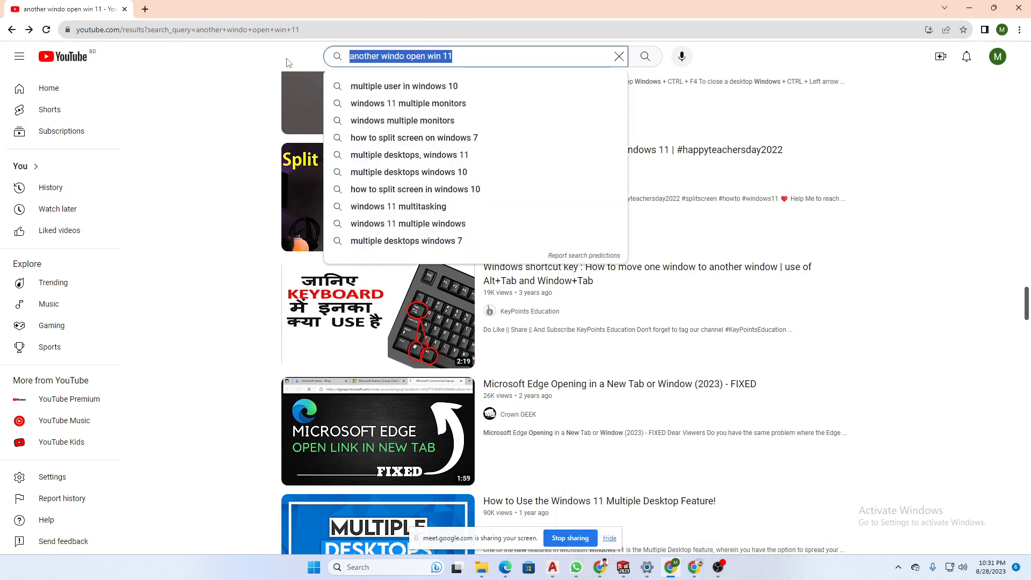
type("shock")
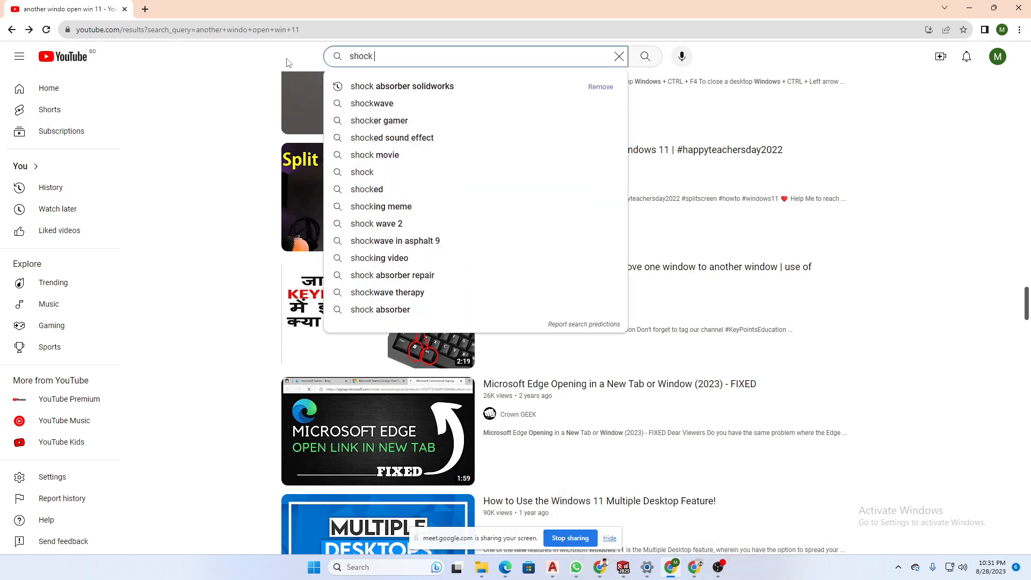
left_click(371, 87)
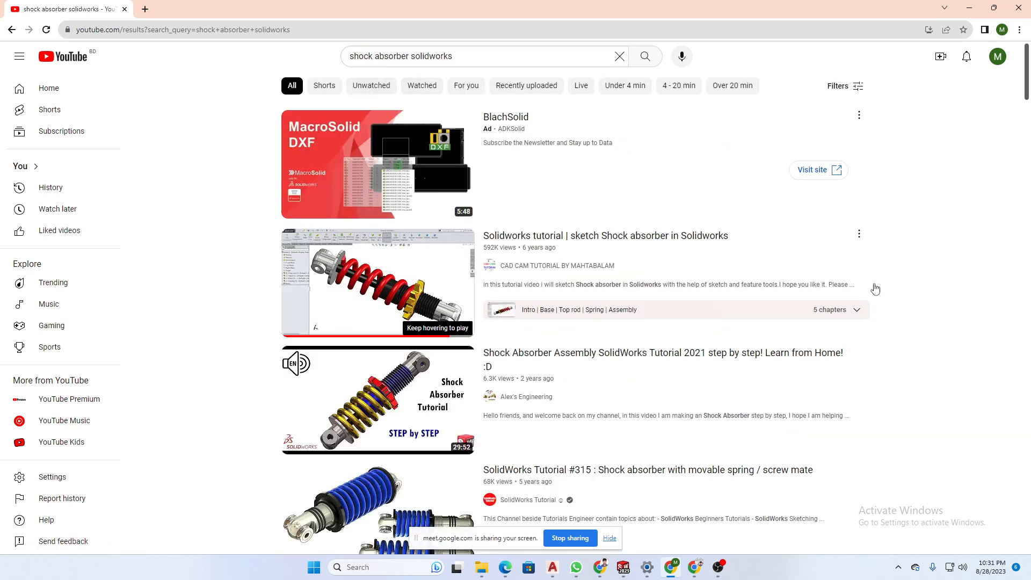
left_click(532, 283)
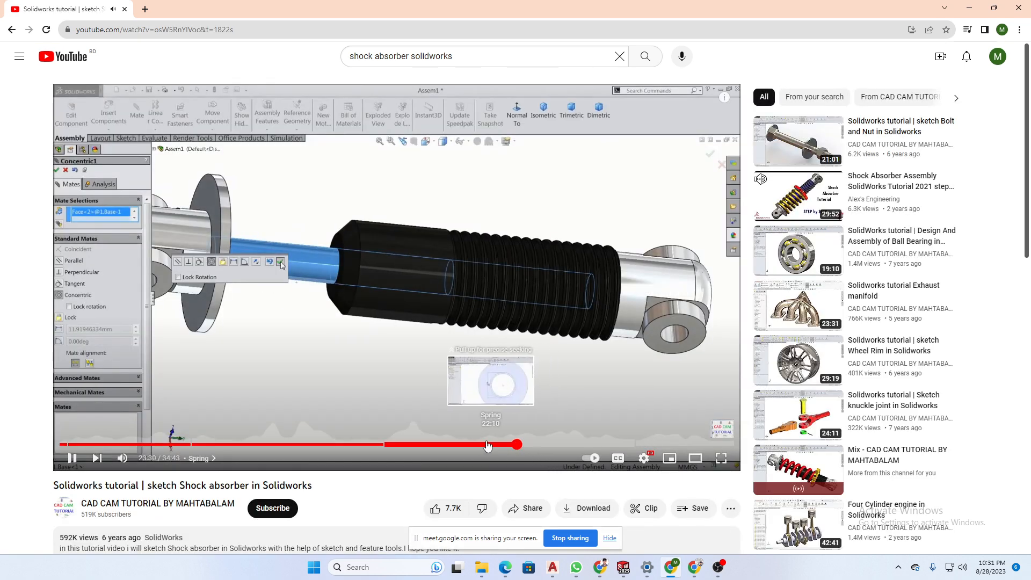
- Find the thread fillet in the video's Top rod chapter and pause at 13:40 to read its settings
left_click(517, 445)
left_click_drag(477, 445, 323, 448)
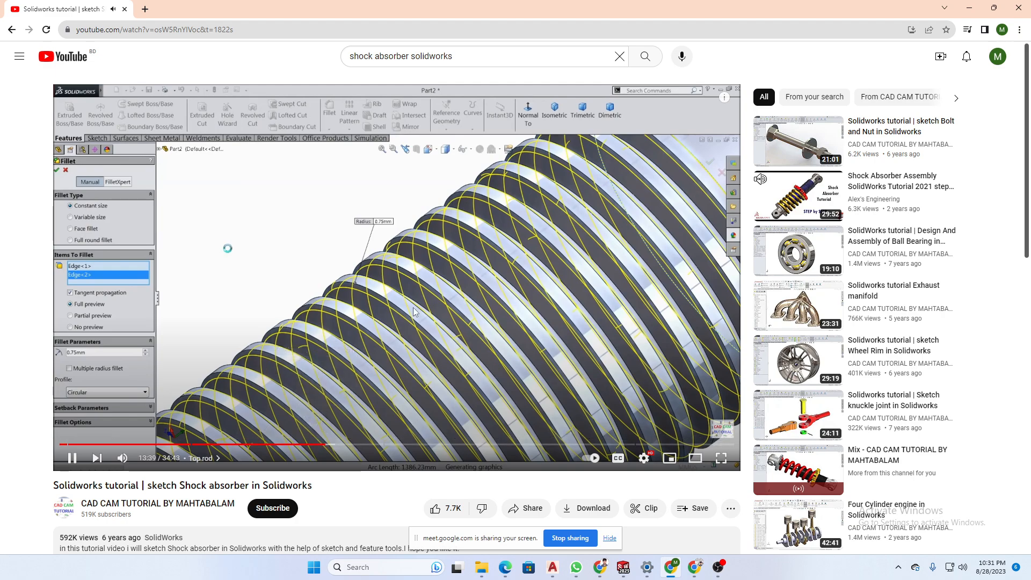
left_click(471, 308)
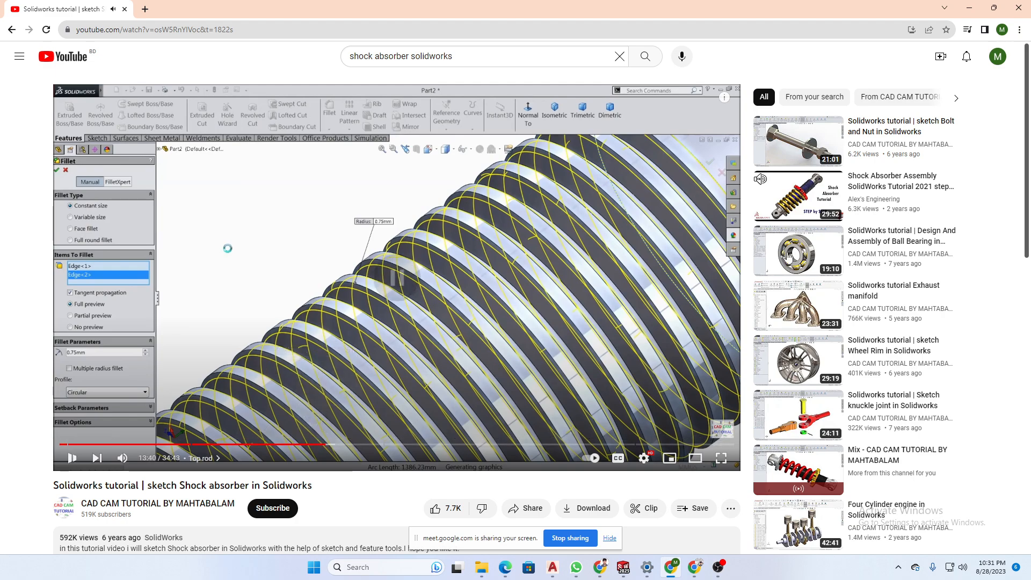
- Return to SOLIDWORKS and try a 0.75 mm radius fillet on the thread's selected helical edge
left_click(970, 8)
left_click(67, 343)
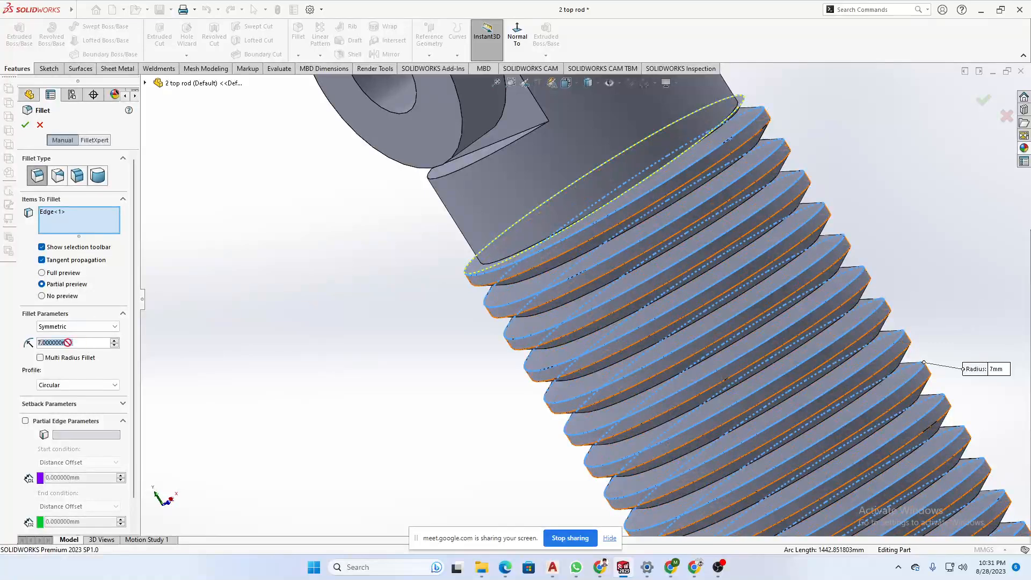
type(".75")
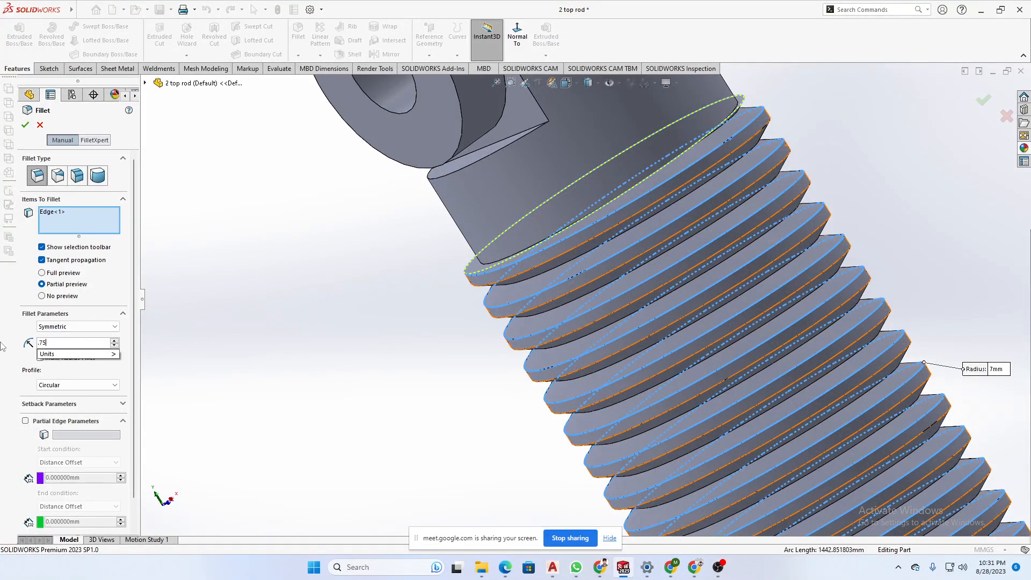
key("Return")
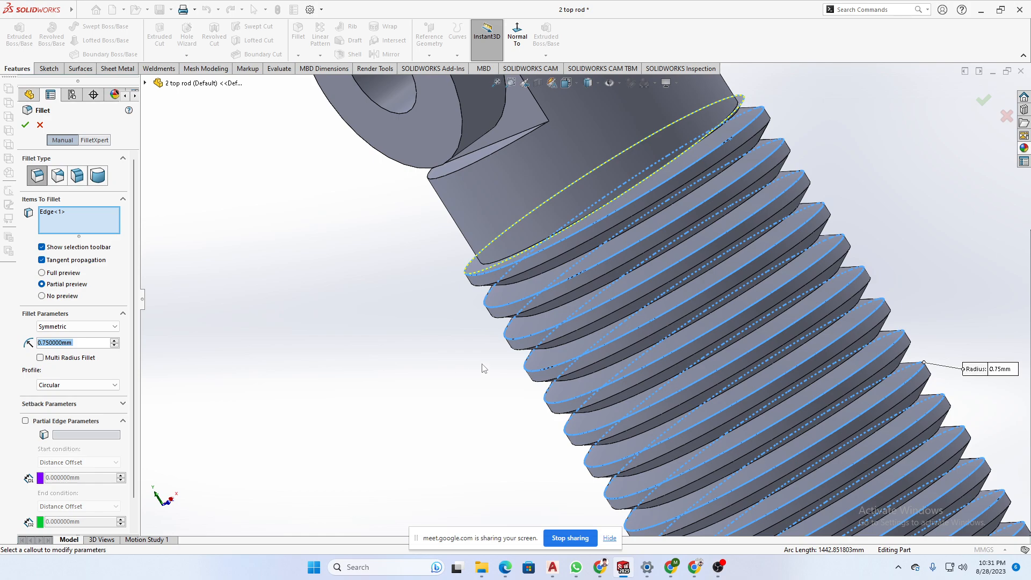
middle_click_drag(484, 369, 501, 229)
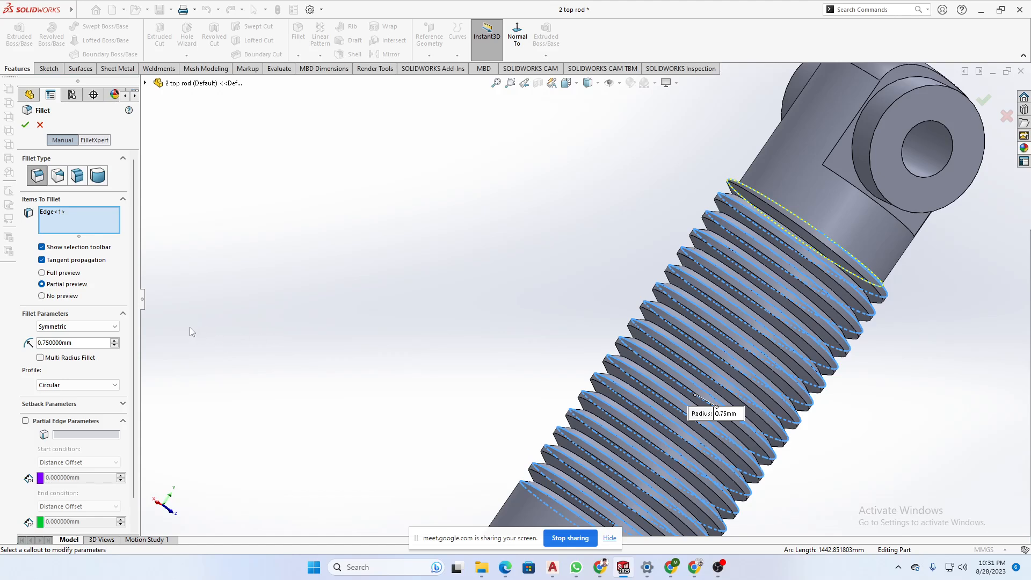
left_click(26, 126)
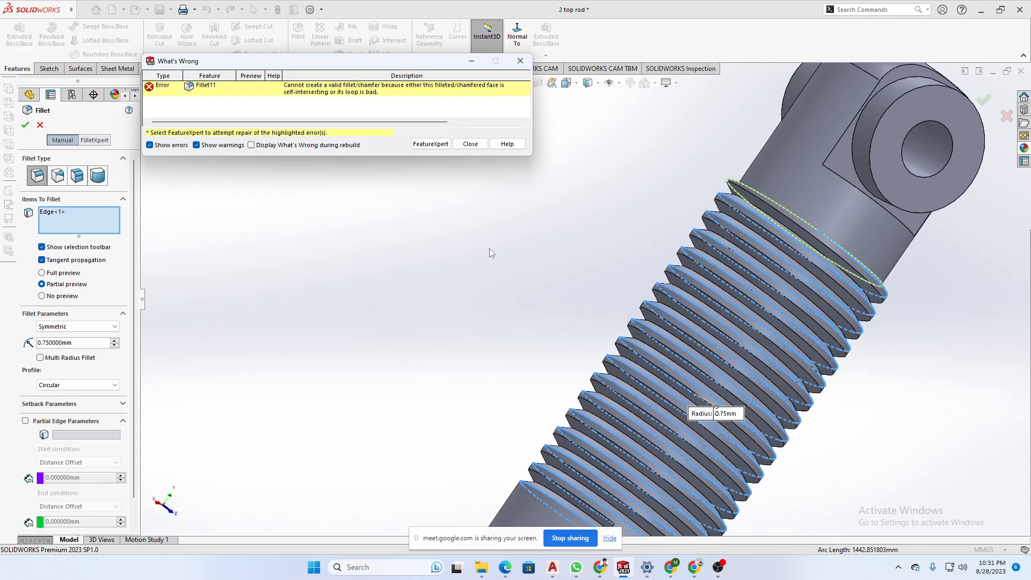
left_click(472, 144)
middle_click_drag(514, 192, 499, 226)
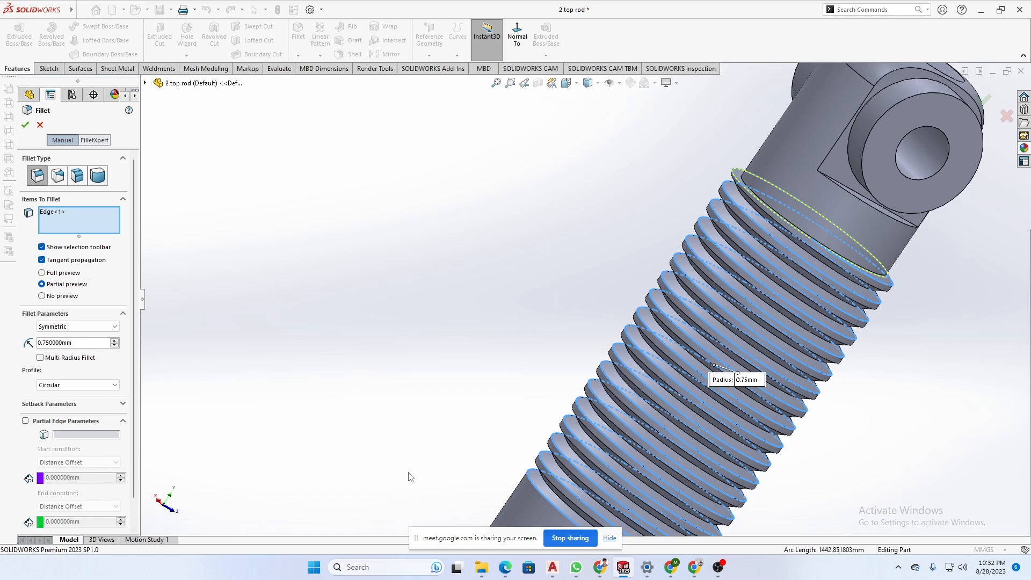
- Recheck the thread fillet settings in the paused YouTube video, then compare them with the Fillet parameters and selected edge in SOLIDWORKS
left_click(671, 568)
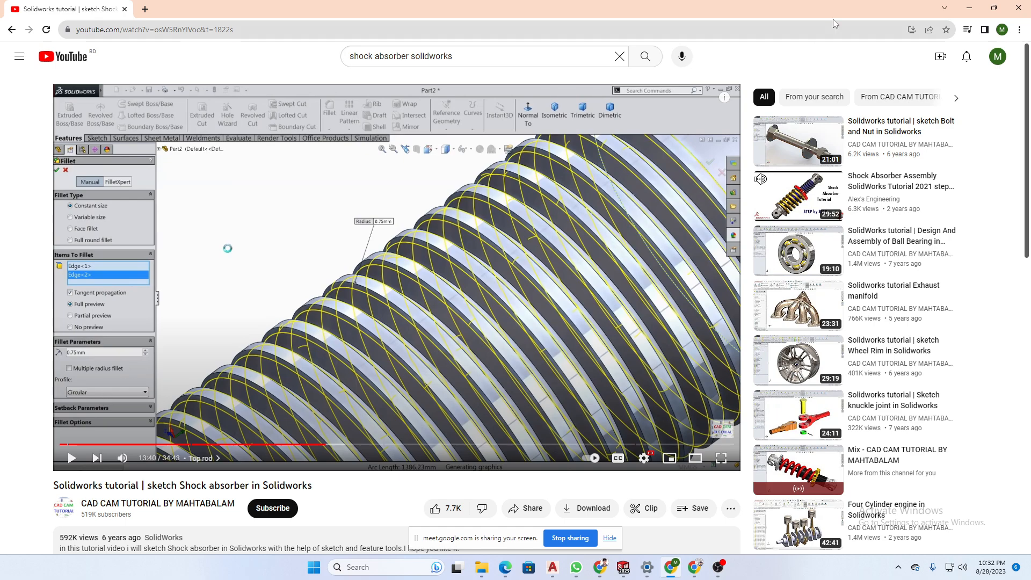
left_click(970, 7)
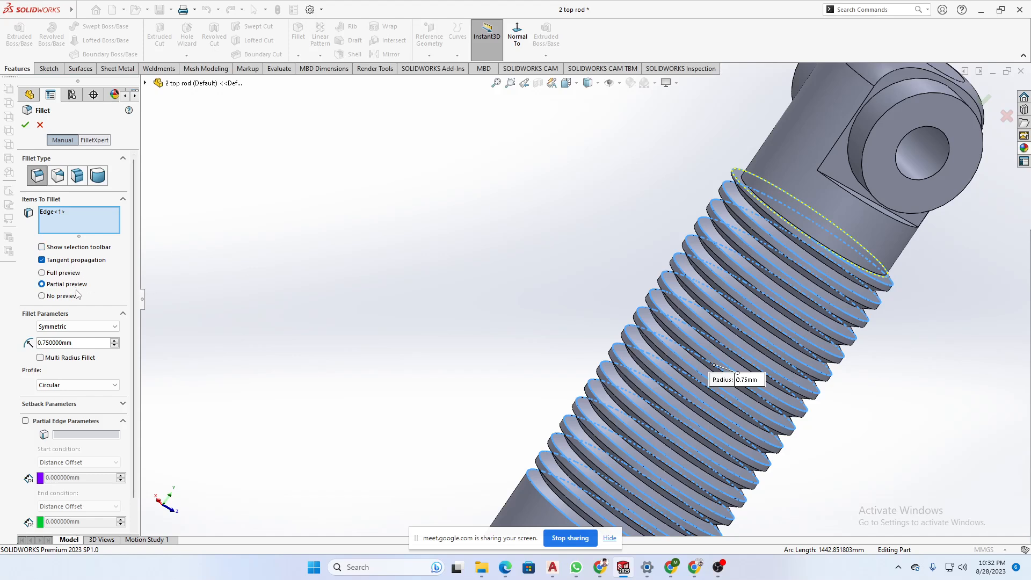
left_click(86, 330)
left_click(81, 335)
left_click(96, 327)
left_click(98, 329)
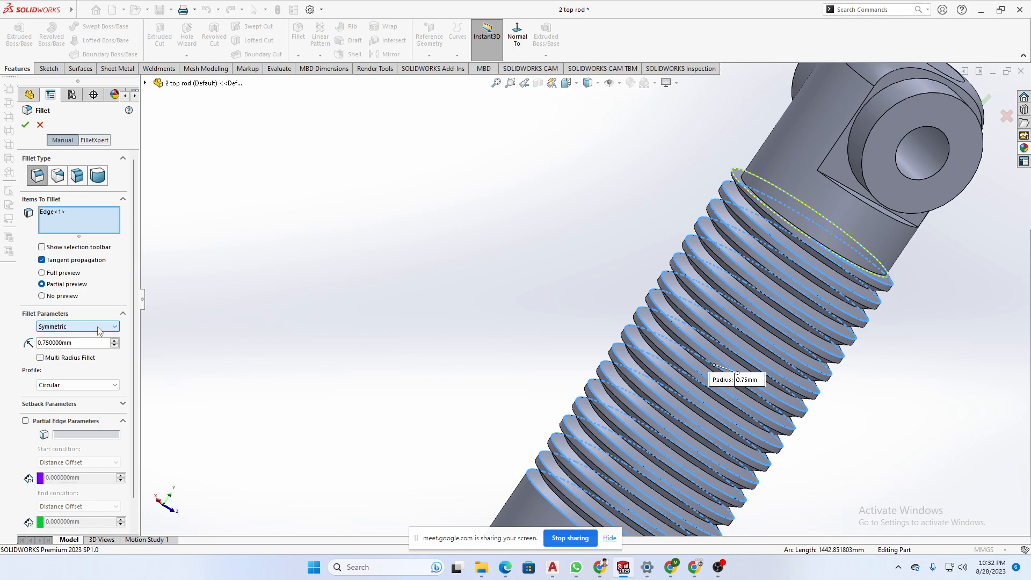
middle_click_drag(240, 317, 203, 336)
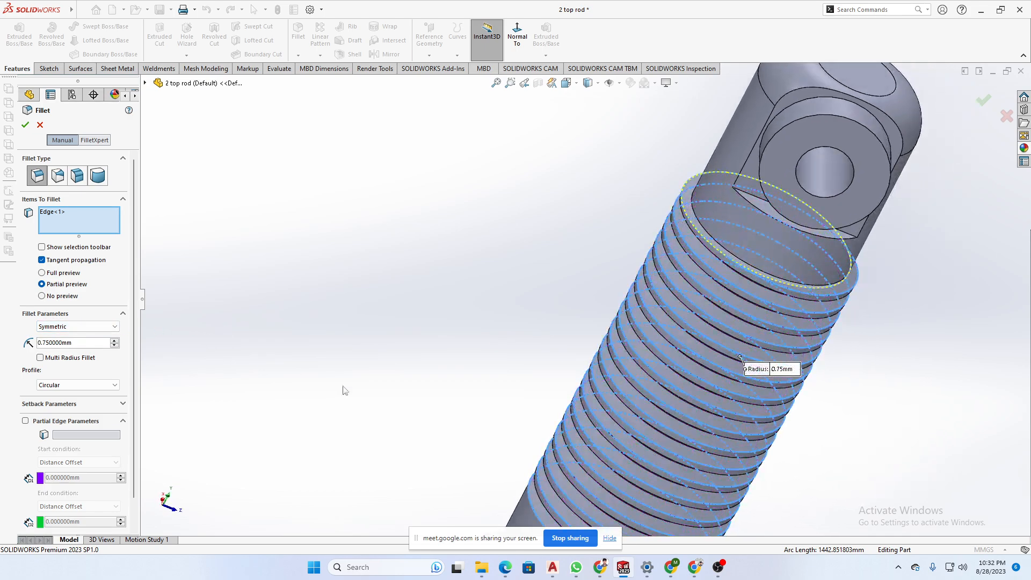
scroll(371, 399, "up", 3)
middle_click_drag(371, 398, 390, 381)
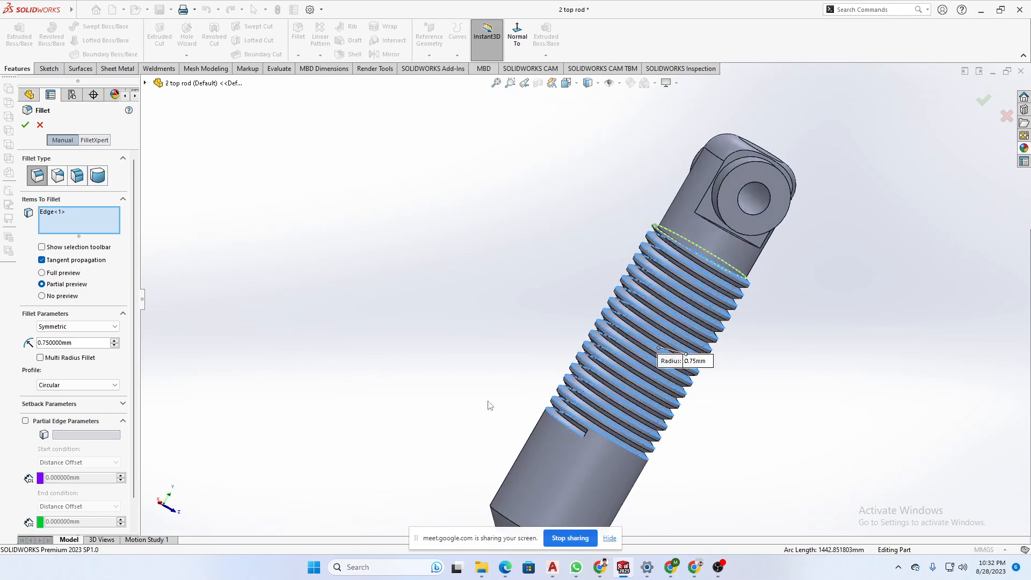
middle_click_drag(489, 406, 727, 364)
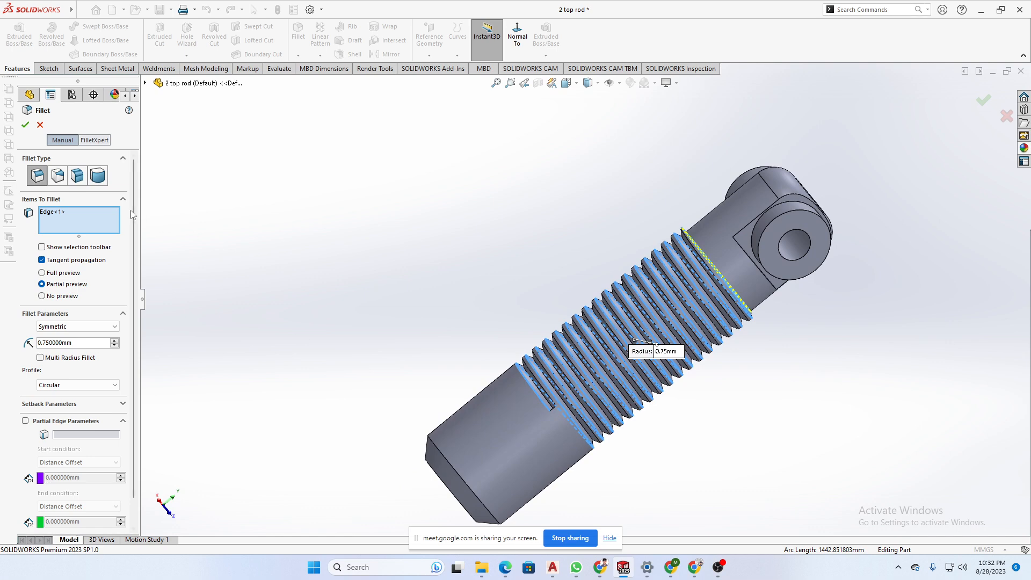
- Try replacing the edge chosen for the 0.75 mm fillet with another helical edge on the thread's crest
left_click(52, 212)
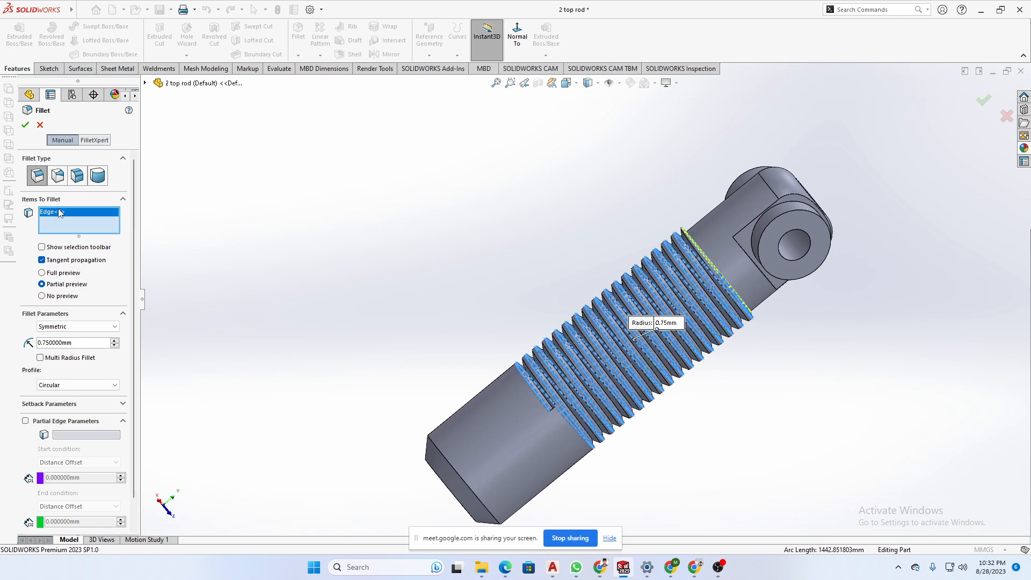
key("Delete")
scroll(700, 221, "down", 5)
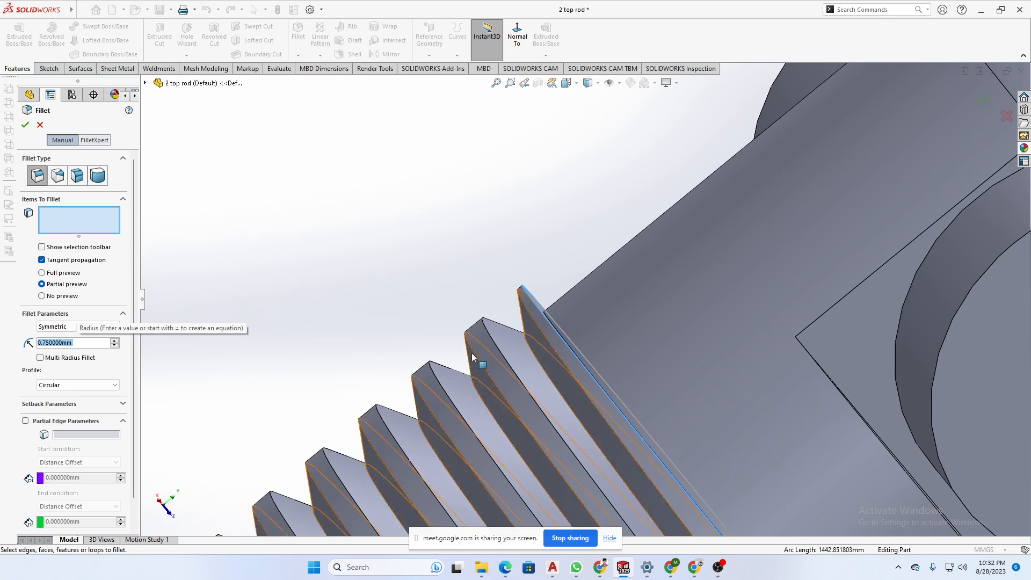
left_click(473, 351)
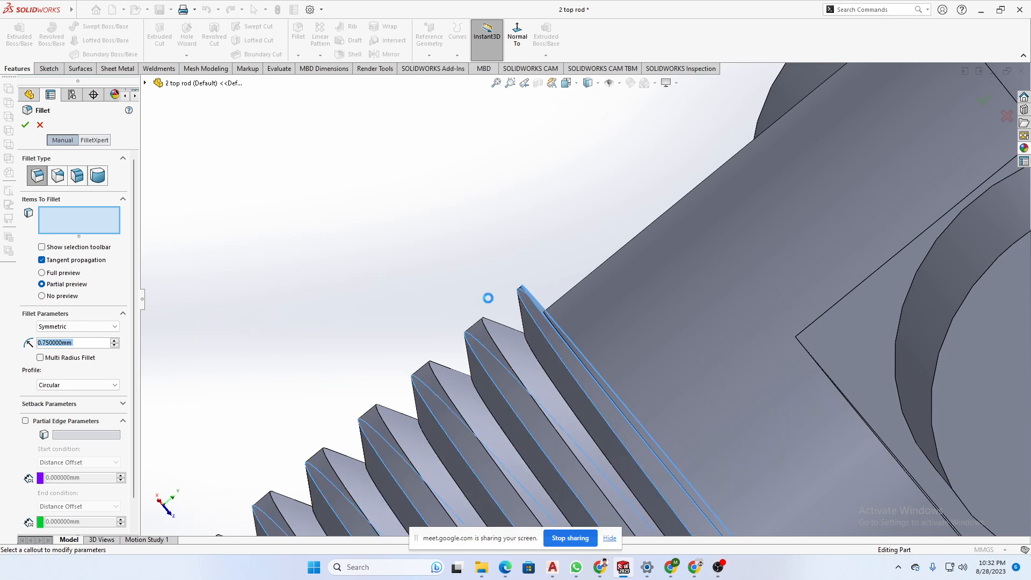
- Examine the 0.75 mm fillet preview on the thread from several sides, including where the thread meets the shoulder
scroll(434, 301, "up", 4)
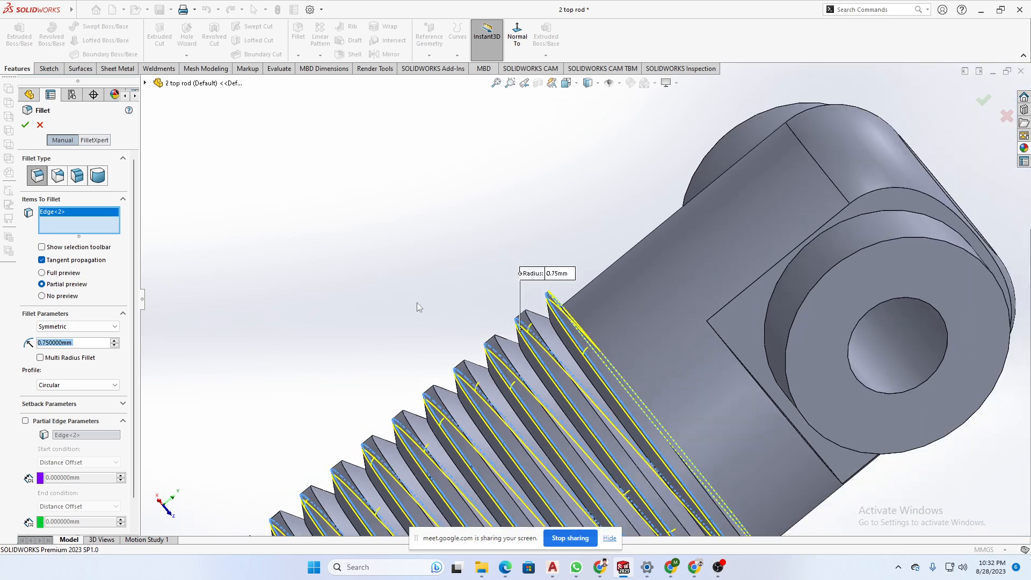
scroll(415, 301, "up", 1)
middle_click_drag(408, 298, 543, 296)
scroll(489, 228, "down", 3)
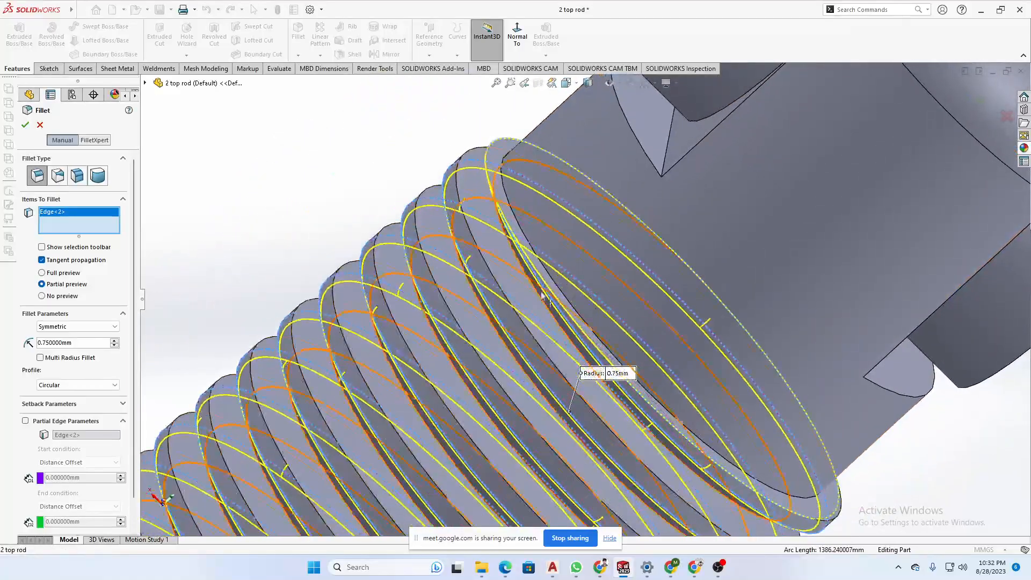
middle_click_drag(552, 240, 493, 169)
scroll(483, 188, "up", 5)
middle_click_drag(460, 230, 490, 156)
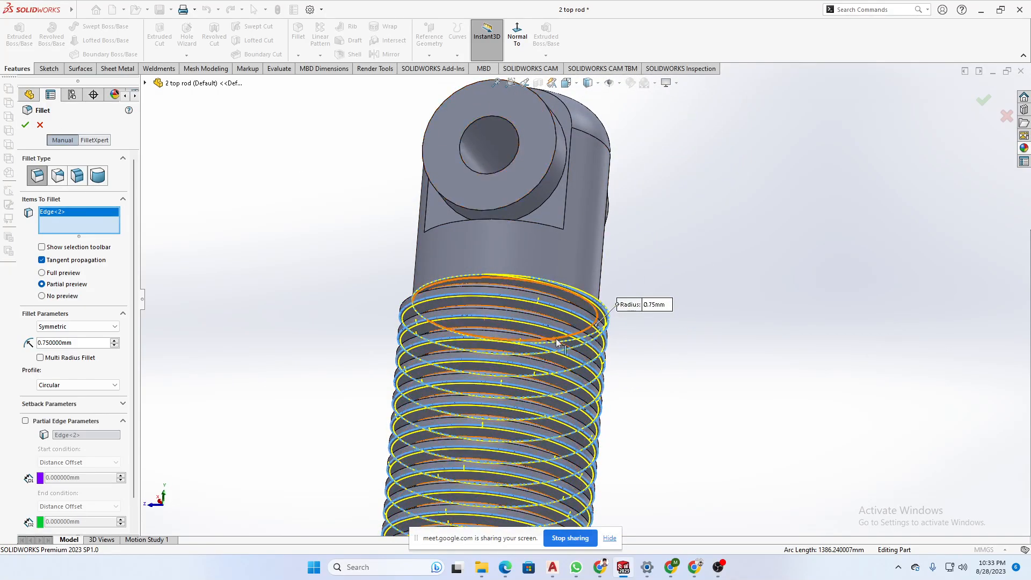
middle_click_drag(516, 344, 501, 299)
scroll(503, 299, "down", 3)
scroll(653, 377, "up", 5)
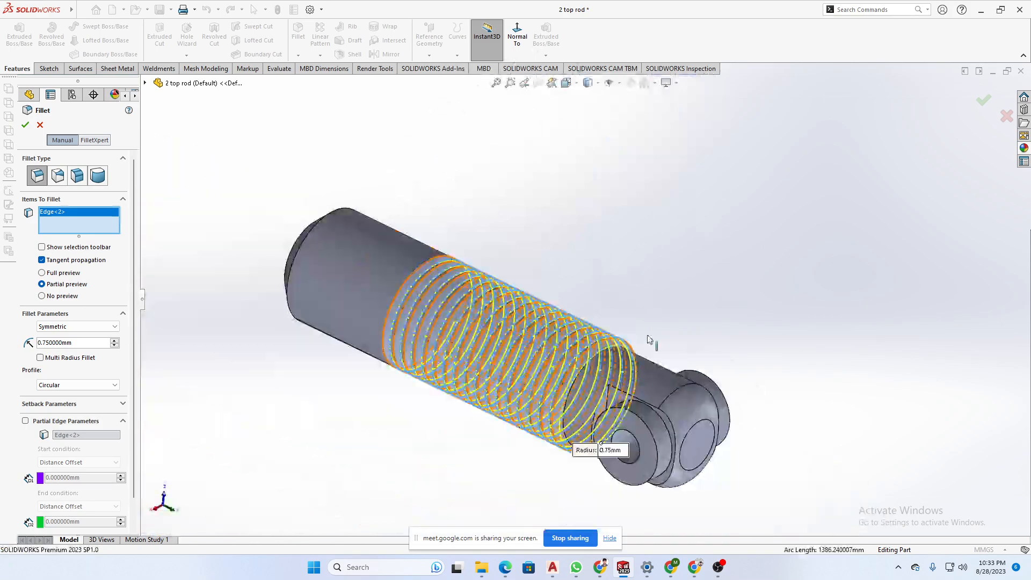
- Try adding a second helical edge of the thread's crest to the 0.75 mm fillet
middle_click_drag(651, 341, 674, 321)
scroll(674, 320, "down", 10)
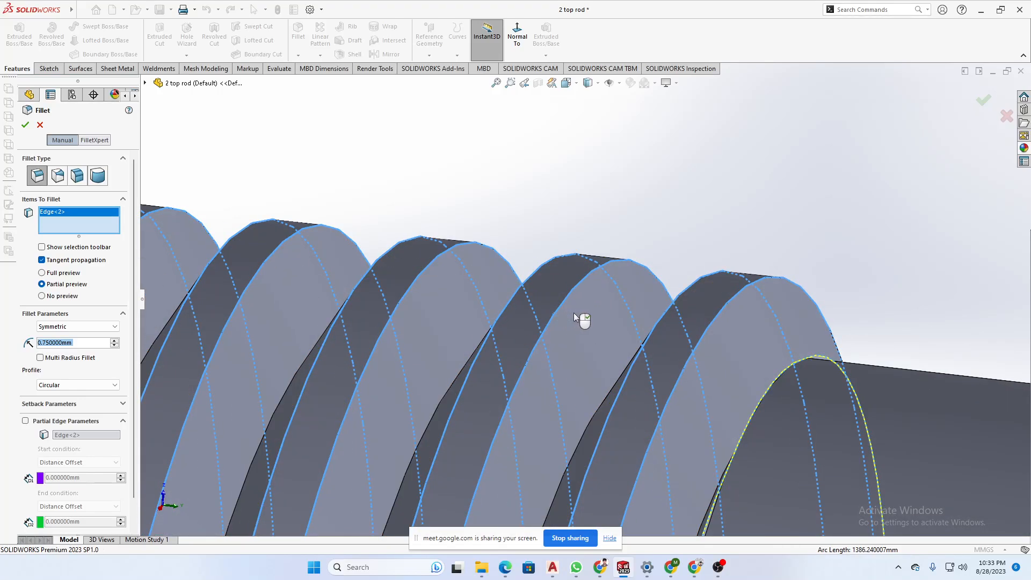
left_click(575, 314)
scroll(618, 323, "up", 3)
scroll(637, 346, "up", 3)
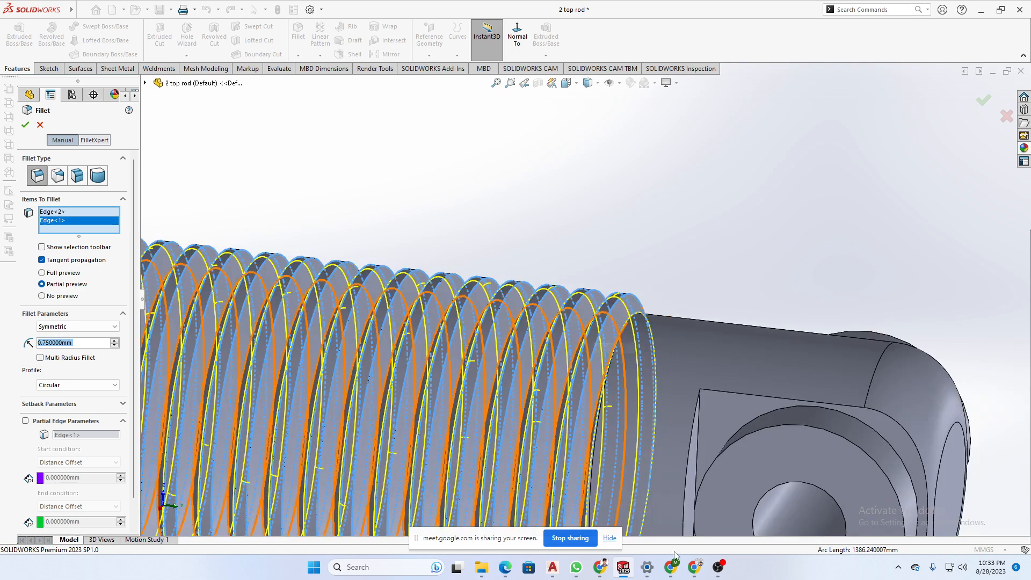
- Check the Google Meet call in Chrome and return to the 2 top rod part in SOLIDWORKS
mouse_move(696, 573)
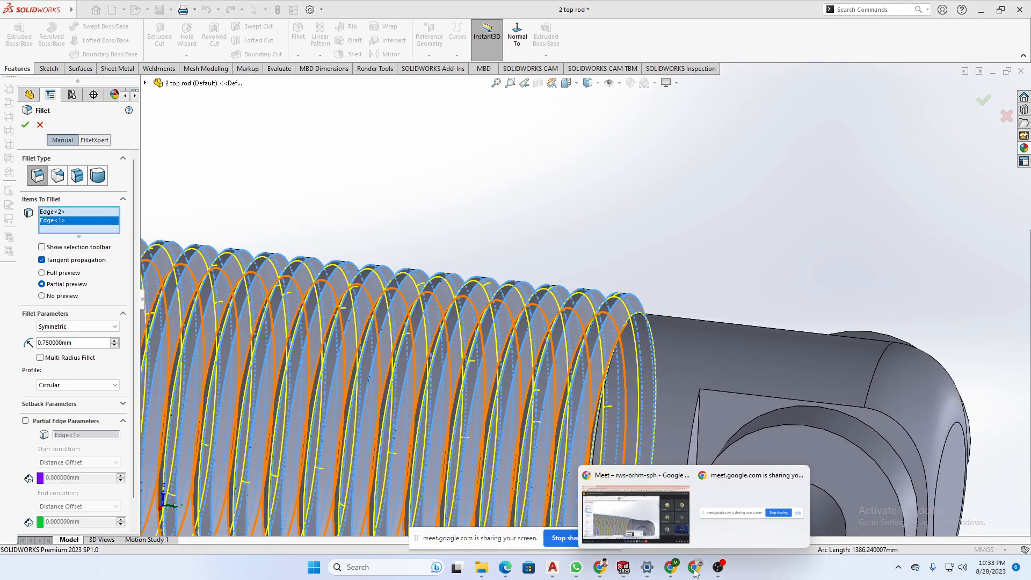
left_click(682, 541)
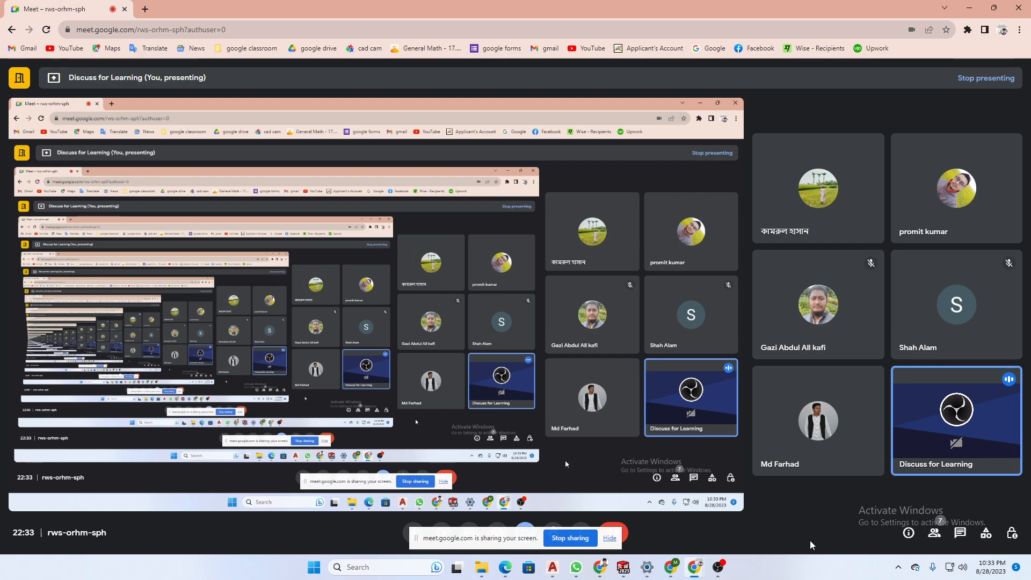
mouse_move(623, 567)
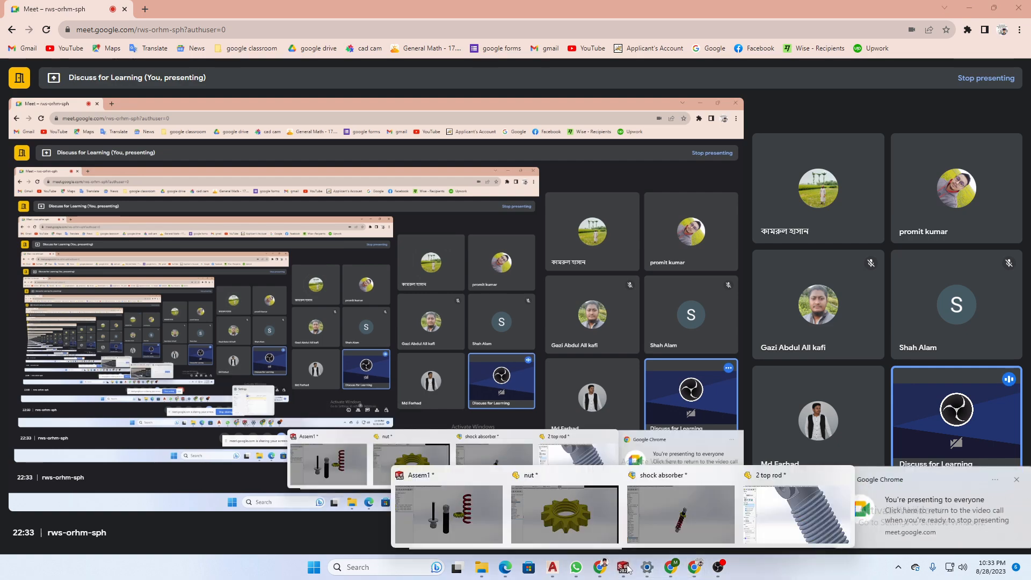
left_click(762, 510)
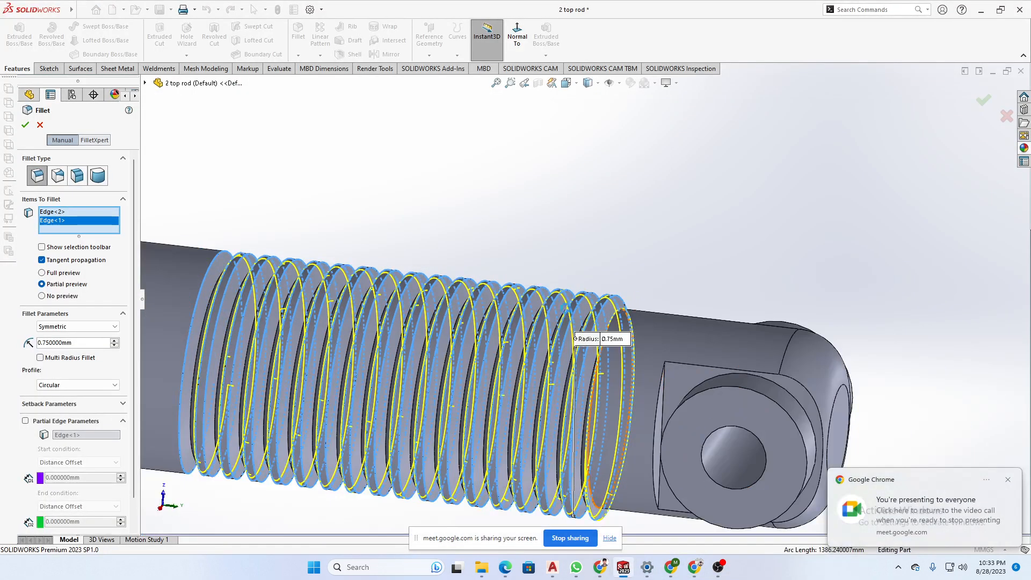
- Review the two-edge fillet preview over the full thread and cancel the fillet
scroll(583, 301, "up", 3)
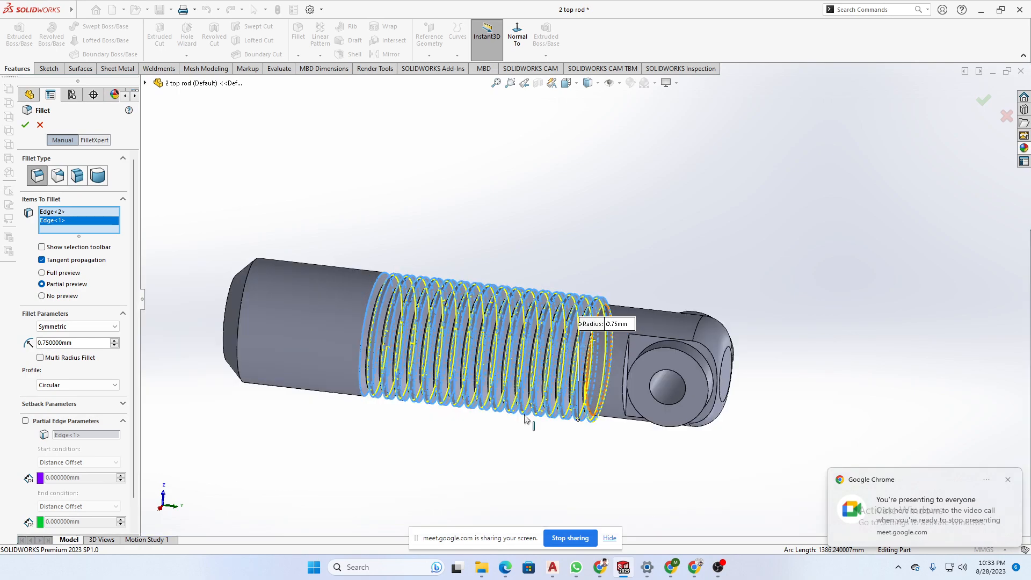
middle_click_drag(467, 454, 458, 304)
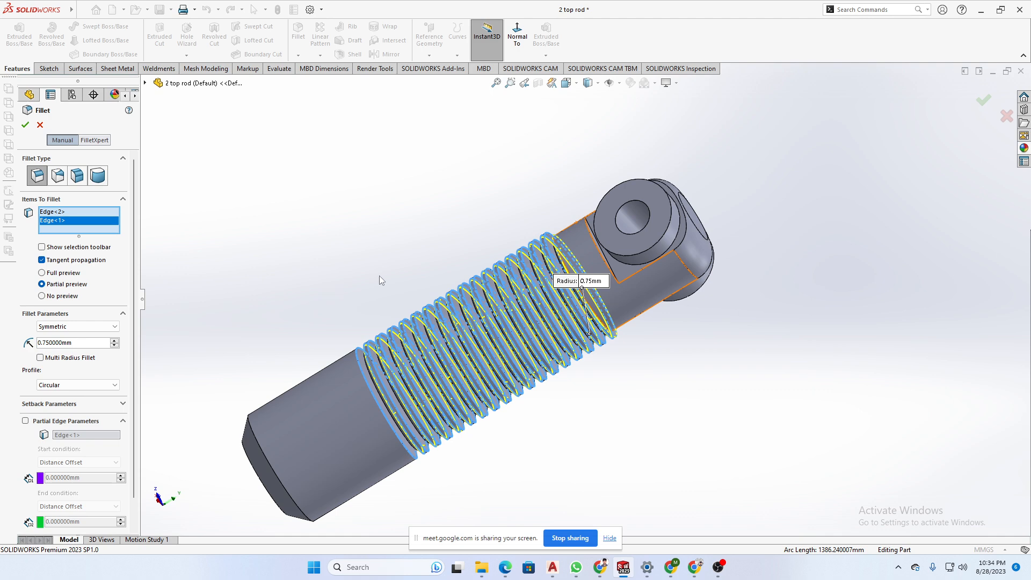
mouse_move(384, 275)
middle_mouse_down()
mouse_move(361, 276)
mouse_move(368, 209)
mouse_move(409, 212)
mouse_move(381, 259)
middle_mouse_up()
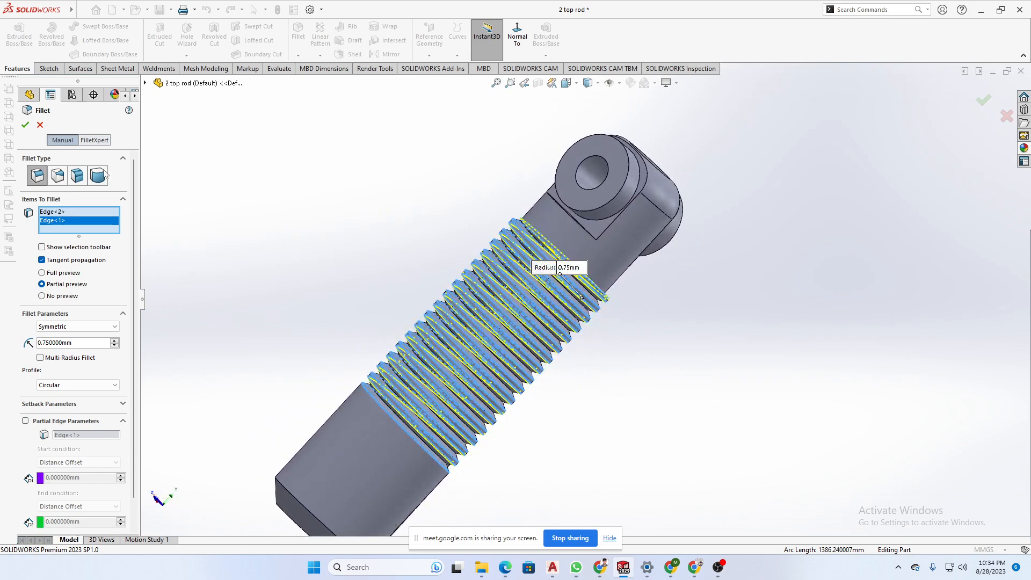
left_click(39, 125)
- Inspect the unfilleted thread profile up close and over its whole length, selecting and clearing its crest face
scroll(474, 292, "down", 10)
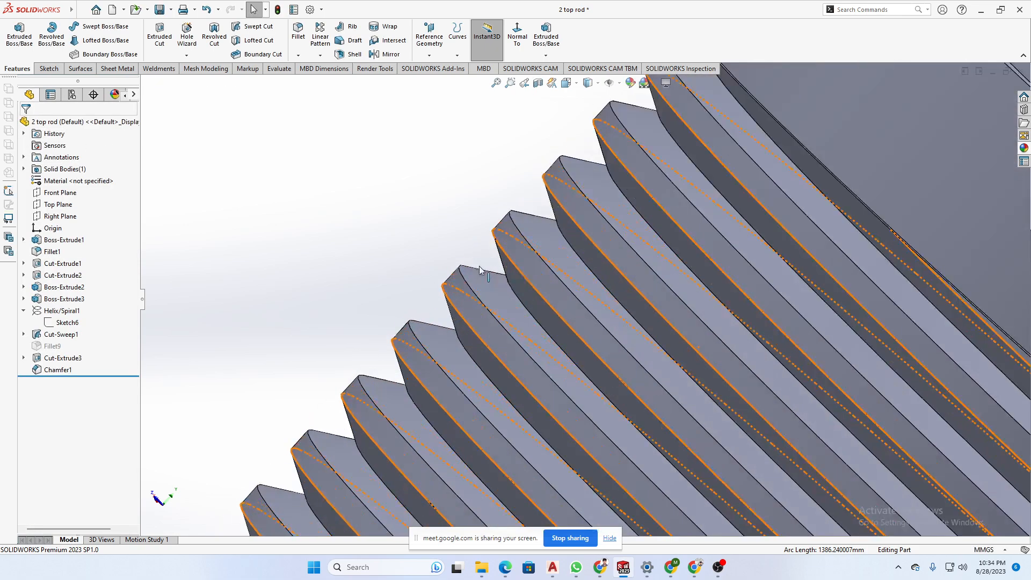
mouse_move(478, 285)
middle_mouse_down()
mouse_move(428, 291)
mouse_move(421, 279)
mouse_move(463, 299)
middle_mouse_up()
left_click(475, 282)
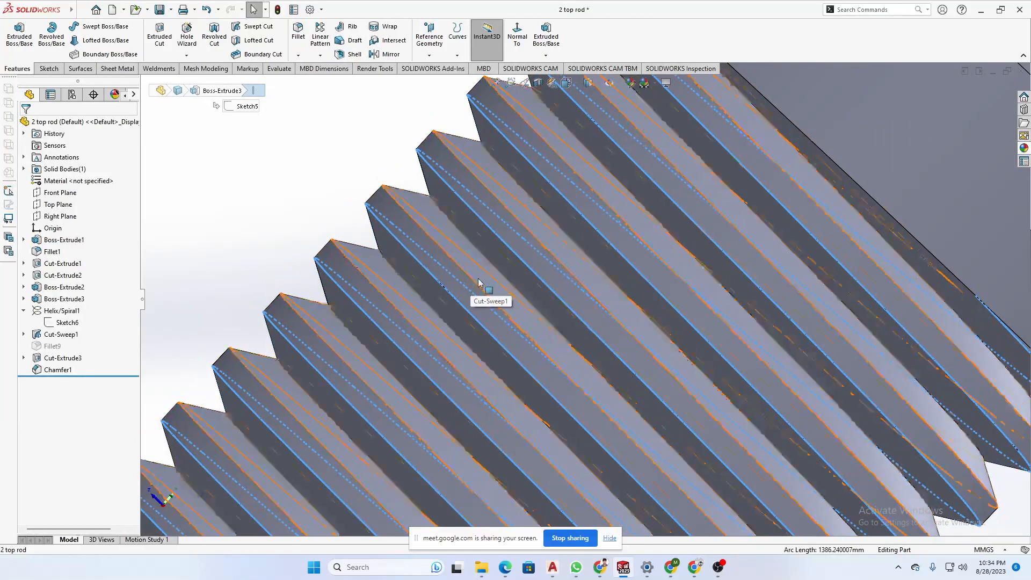
scroll(447, 284, "up", 5)
left_click(396, 273)
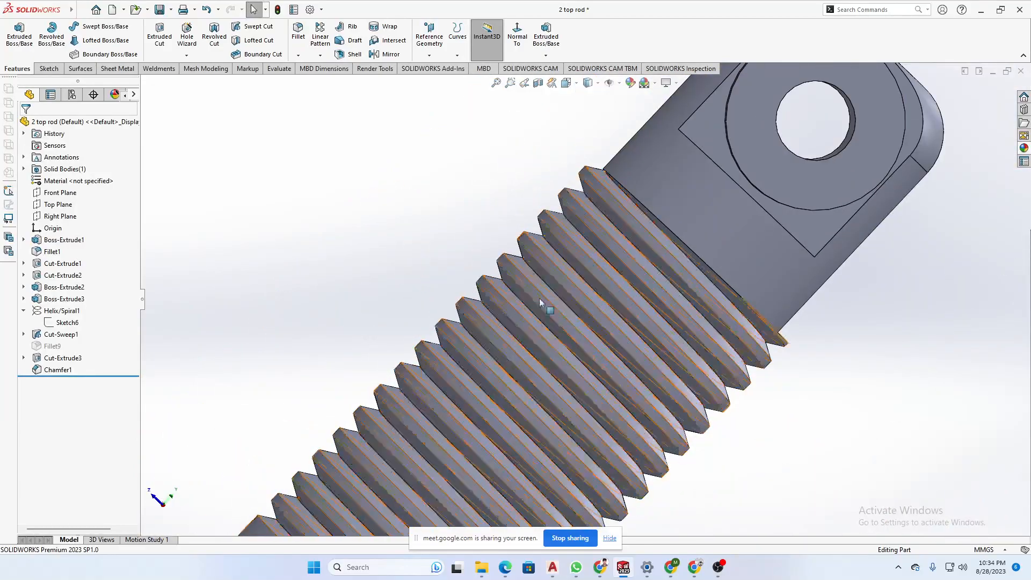
mouse_move(656, 364)
middle_mouse_down()
mouse_move(610, 295)
mouse_move(537, 421)
mouse_move(510, 426)
mouse_move(462, 211)
mouse_move(532, 473)
middle_mouse_up()
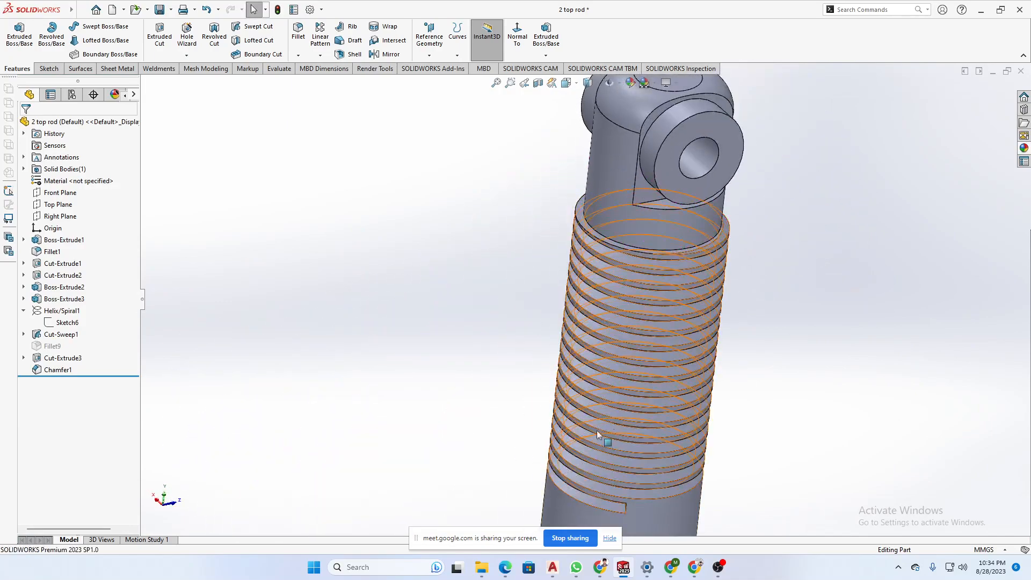
- Switch to the YouTube tutorial in Chrome, rewind to the thread before its fillet and pause at 13:15
mouse_move(553, 568)
mouse_move(606, 570)
left_click(589, 507)
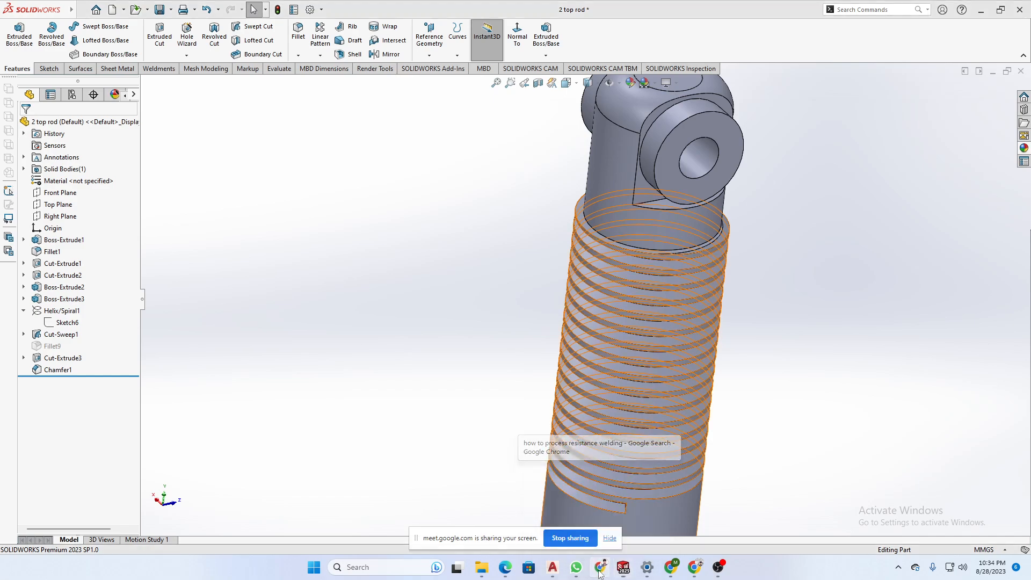
left_click(601, 572)
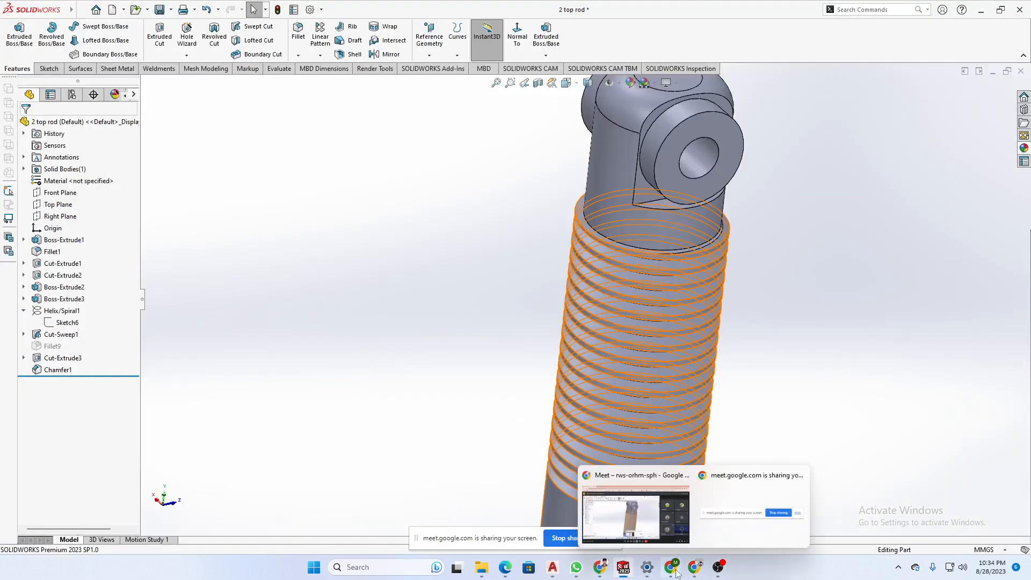
left_click(674, 571)
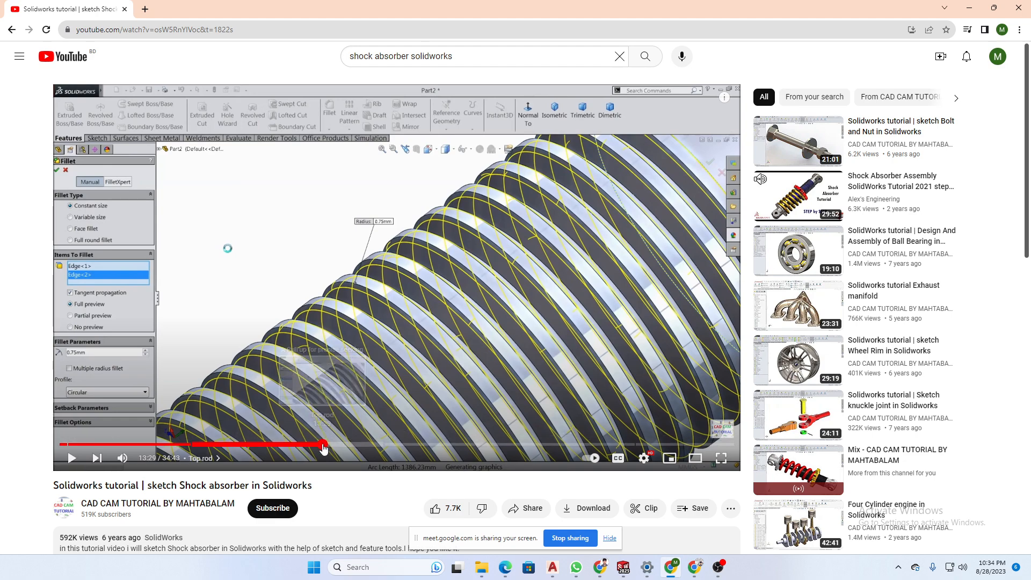
left_click(322, 445)
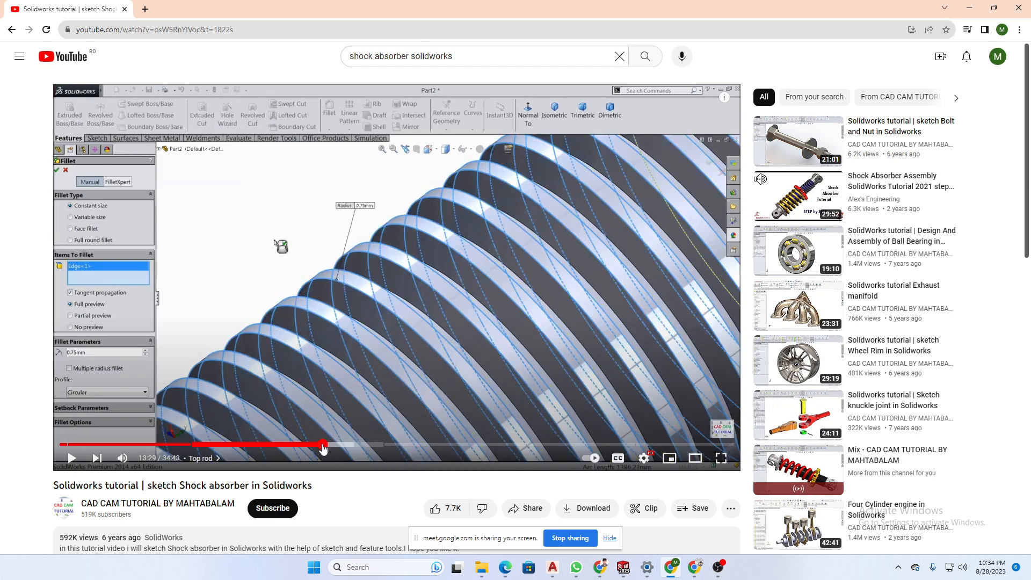
left_click(315, 444)
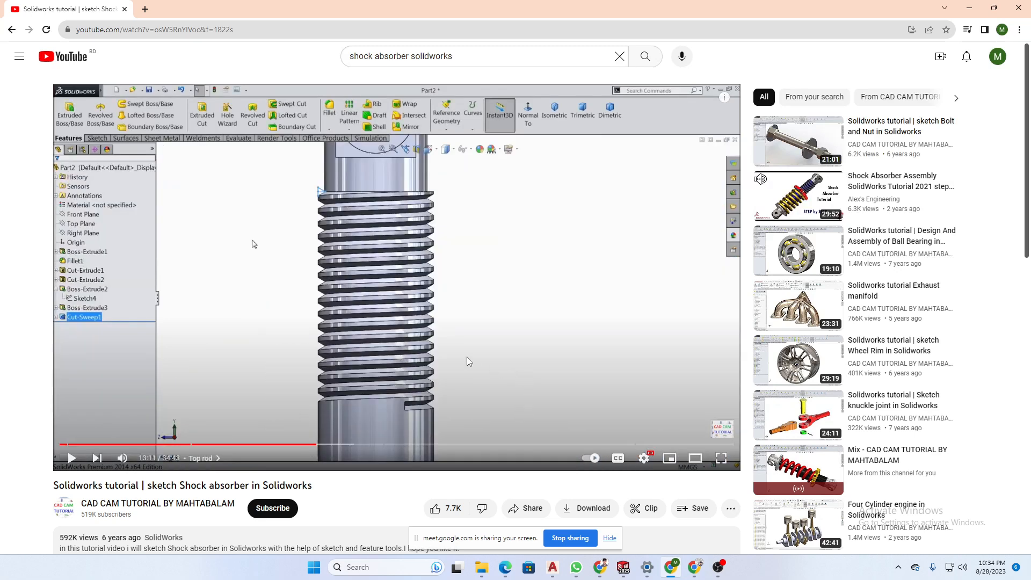
left_click(451, 367)
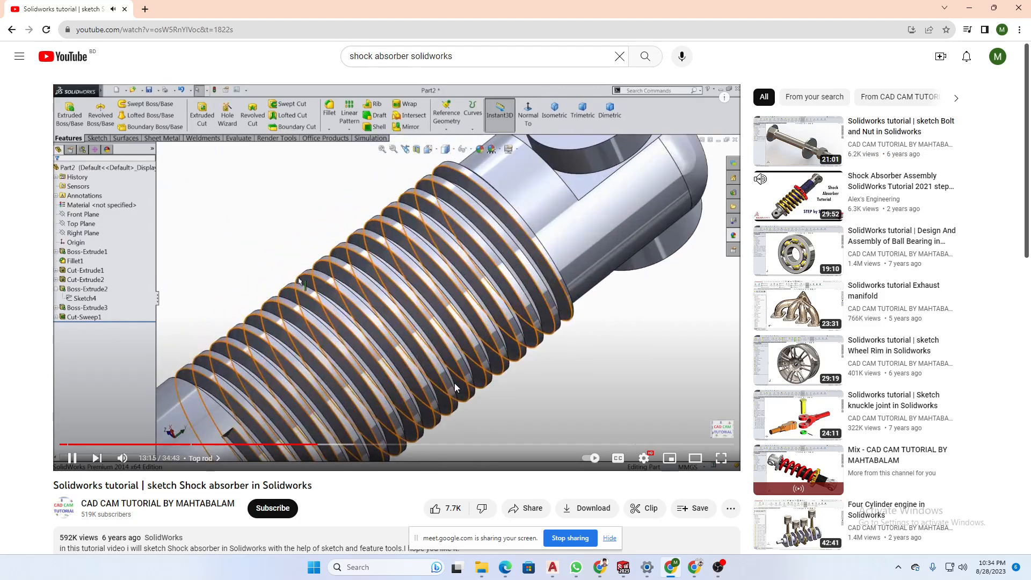
left_click(455, 383)
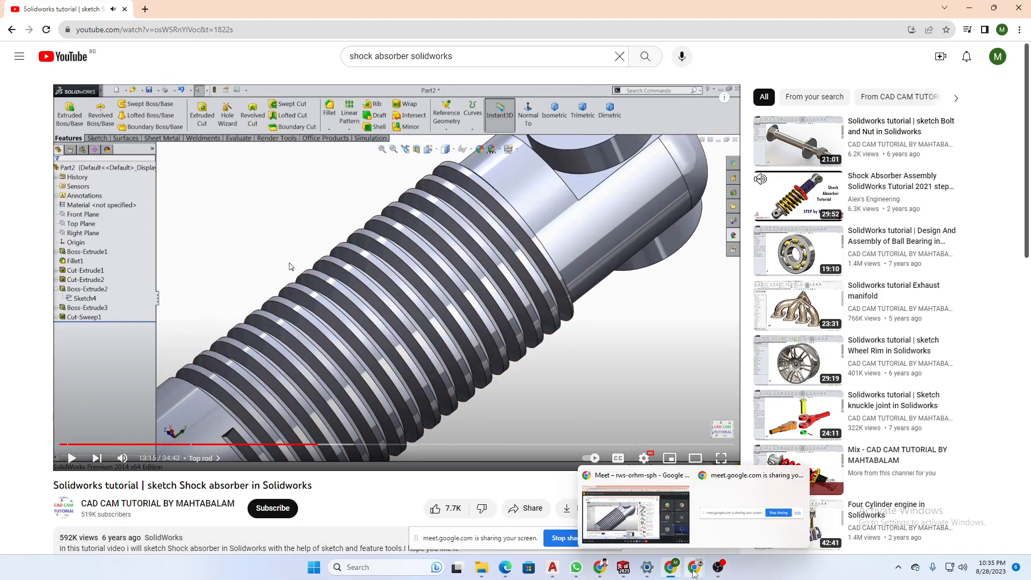
- Return to the 2 top rod part in SOLIDWORKS and view the thread's lower run-out for comparison
left_click(625, 571)
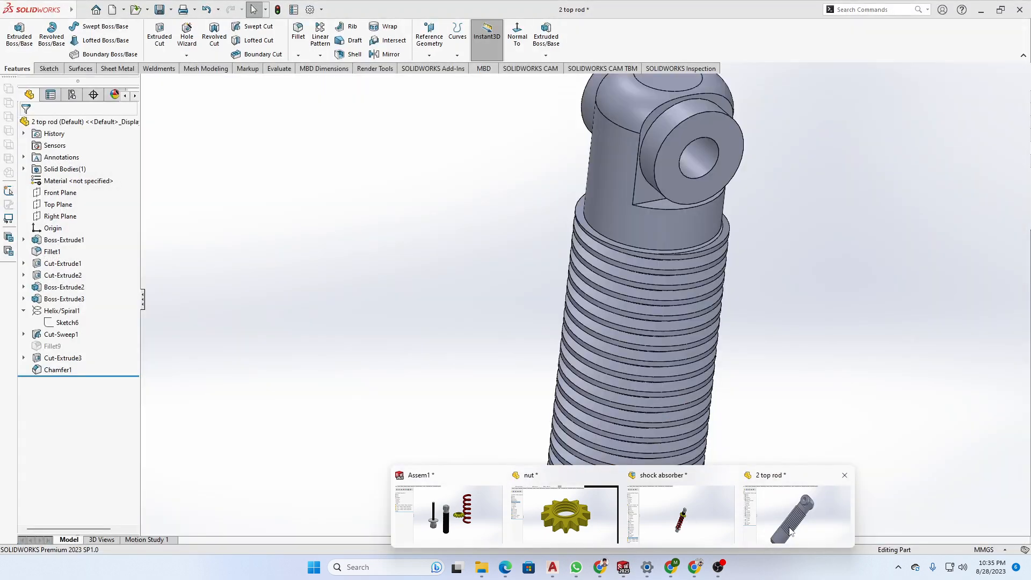
left_click(791, 532)
middle_click_drag(744, 471, 508, 340)
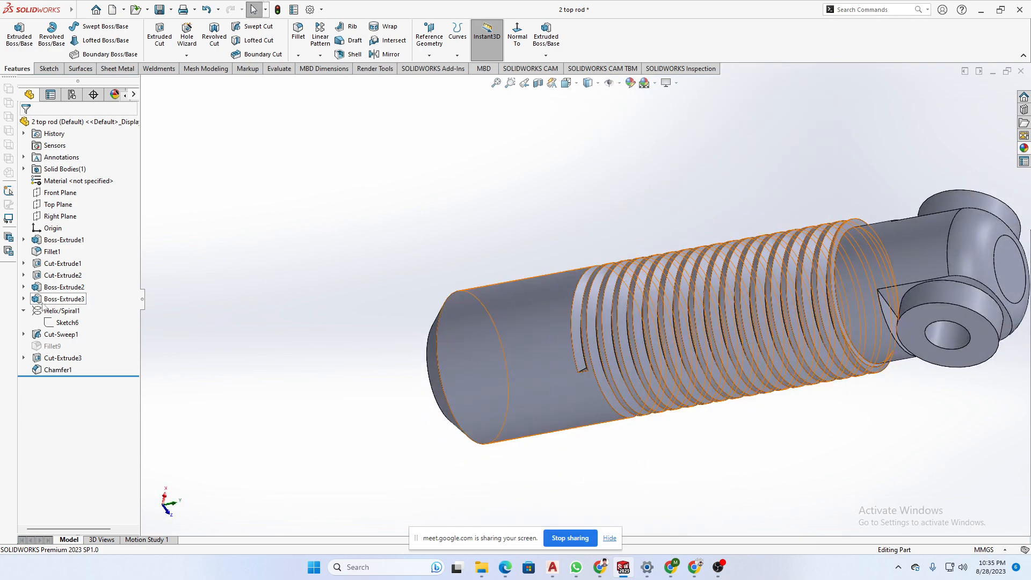
- Show the helix's base sketch and Cut-Sweep1's profile sketch, and orient the view normal to the profile sketch
left_click(61, 324)
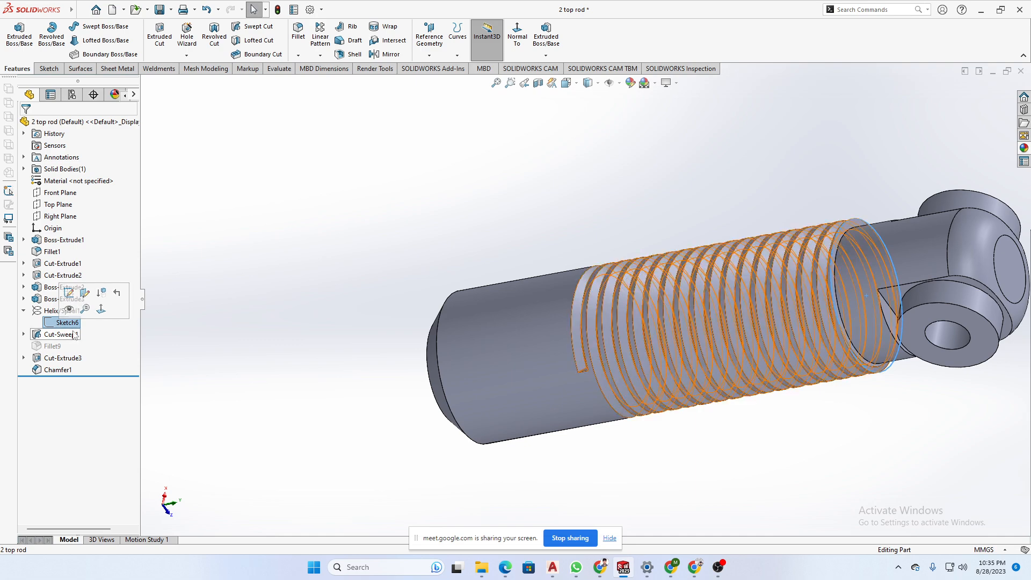
left_click(23, 334)
left_click(63, 347)
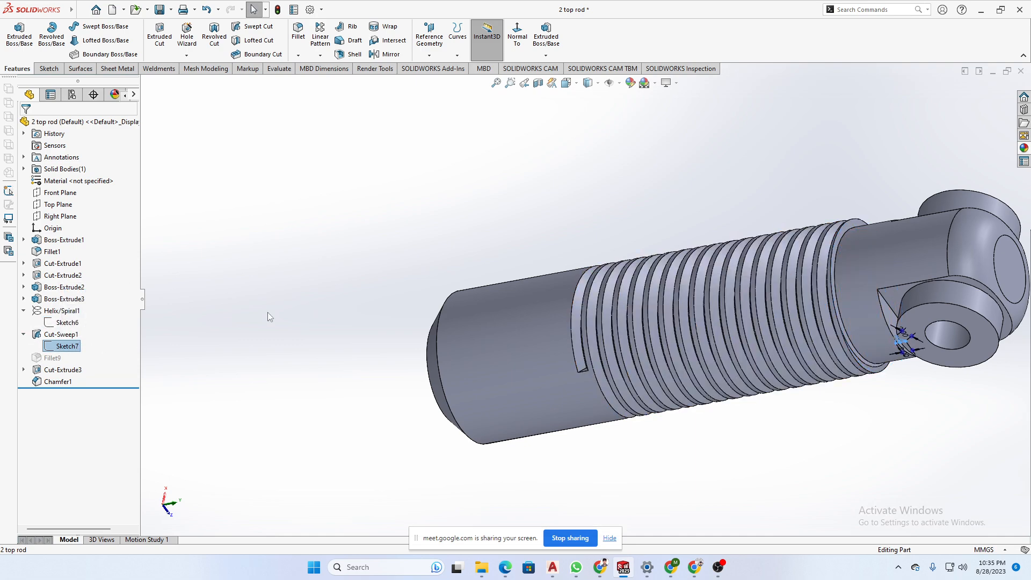
mouse_move(267, 316)
middle_mouse_down()
mouse_move(338, 233)
mouse_move(385, 279)
middle_mouse_up()
key("space")
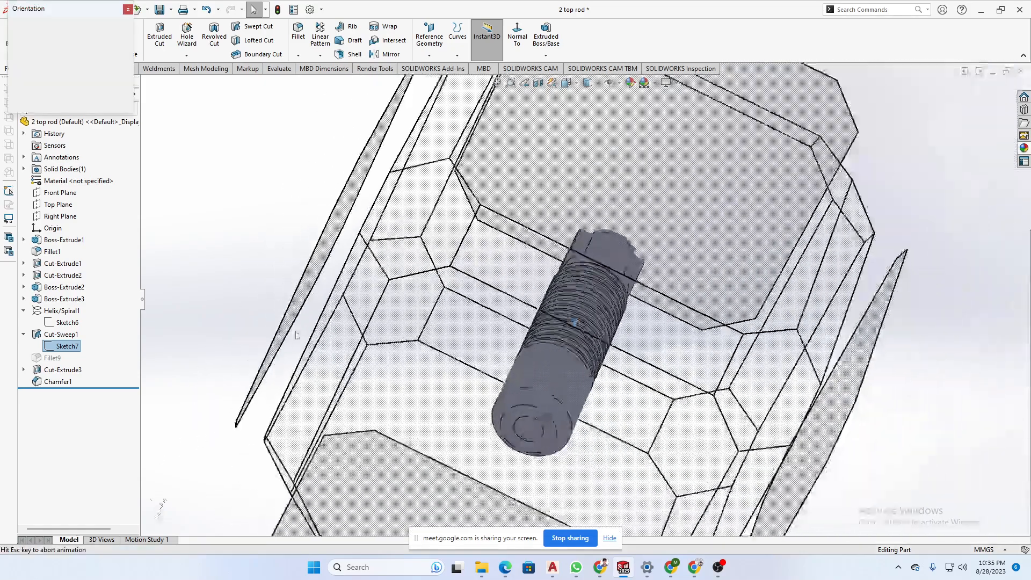
left_click(127, 74)
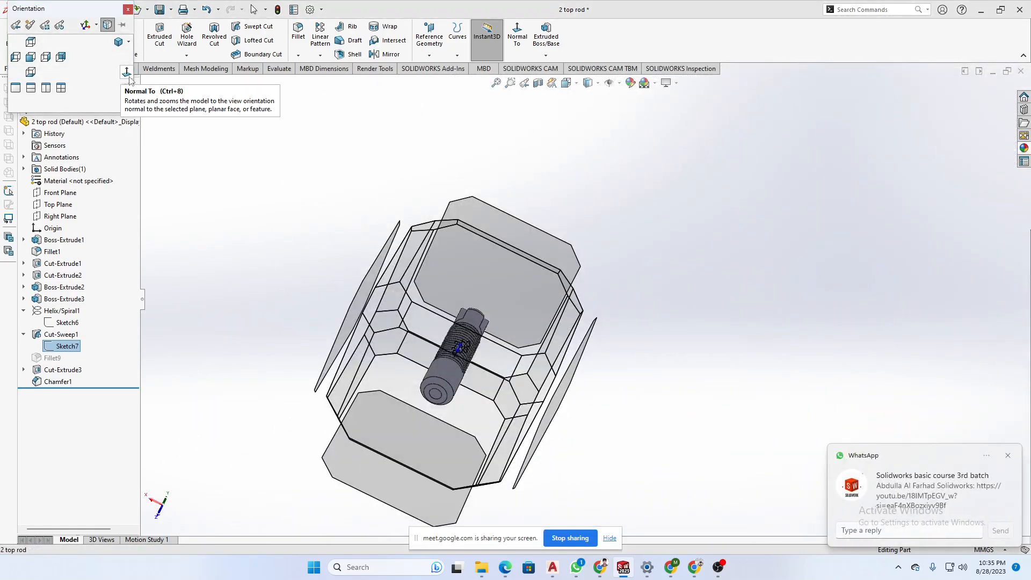
- Examine the triangular thread-cut profile against the groove up close, and select its vertical side dimension
scroll(578, 225, "down", 5)
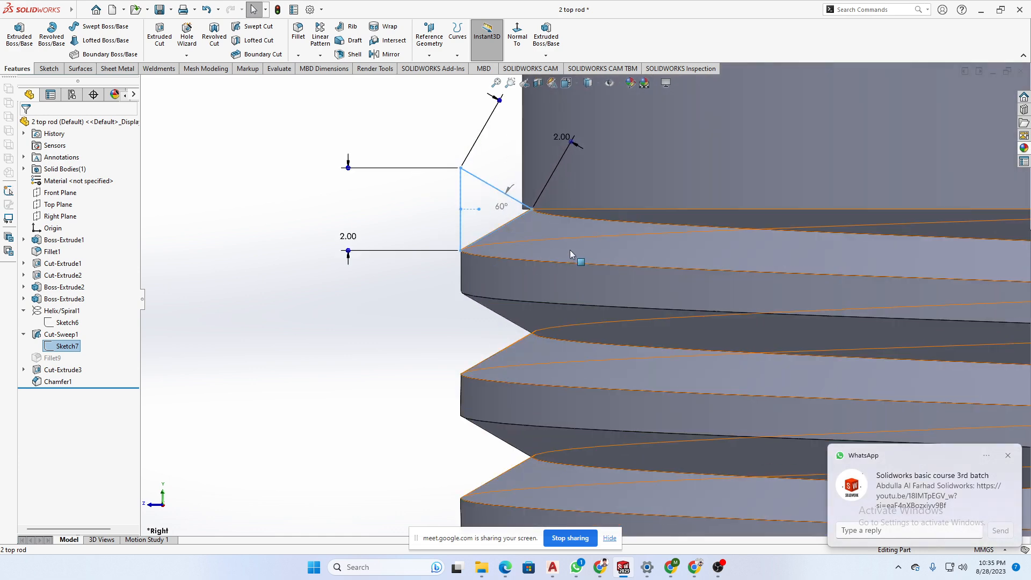
scroll(569, 250, "down", 4)
scroll(529, 239, "up", 3)
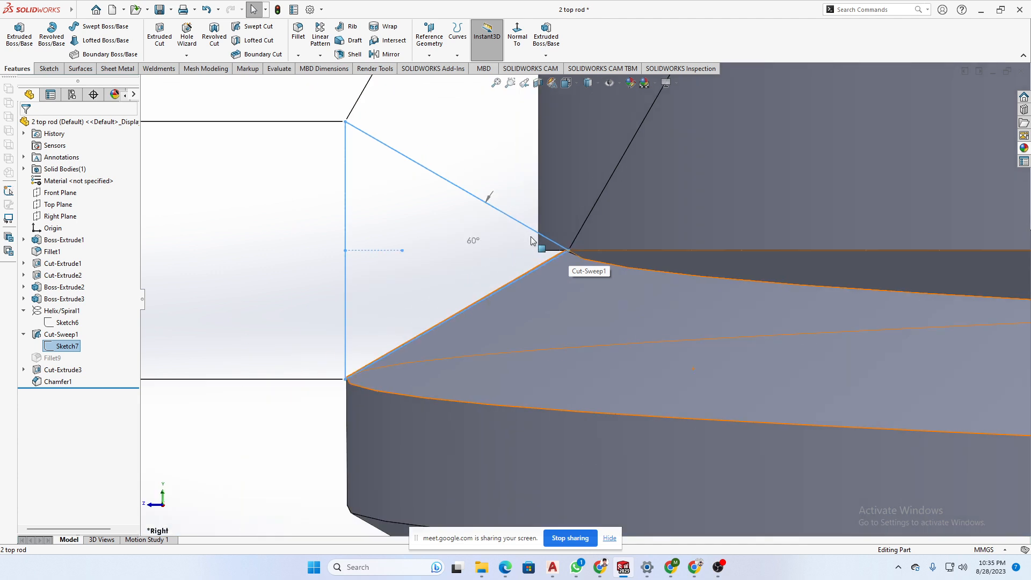
scroll(539, 261, "up", 2)
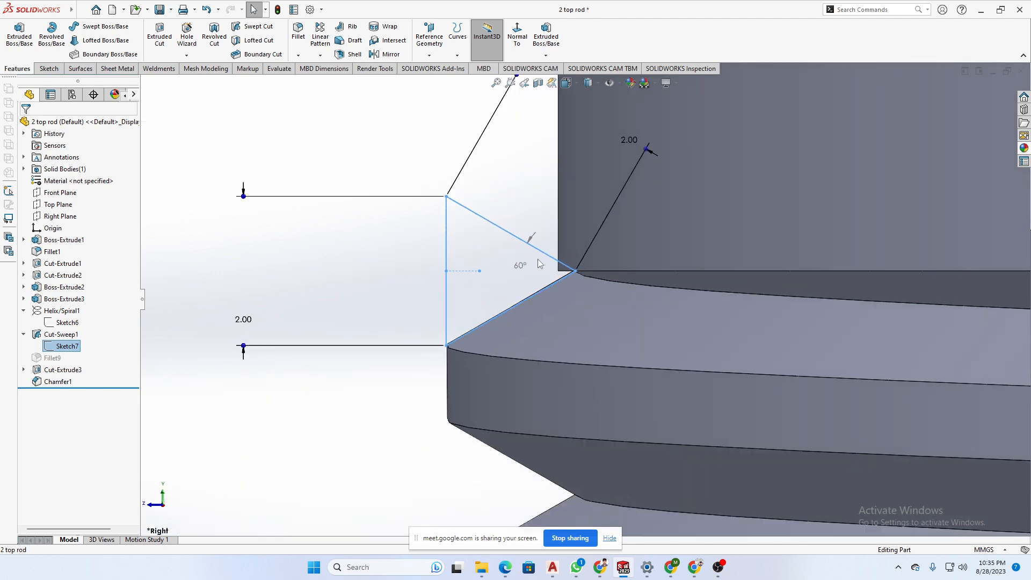
scroll(559, 273, "up", 2)
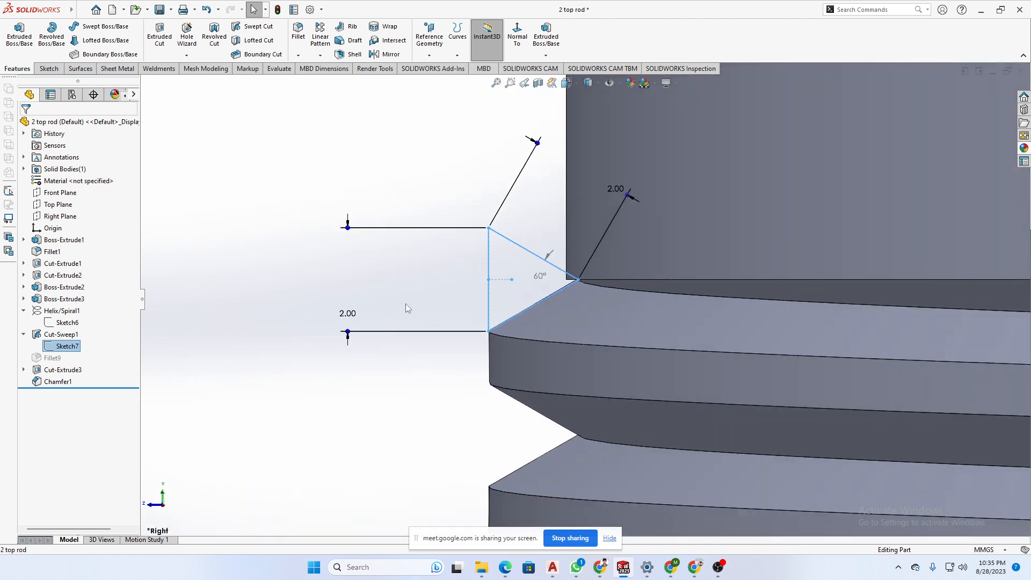
scroll(550, 286, "down", 4)
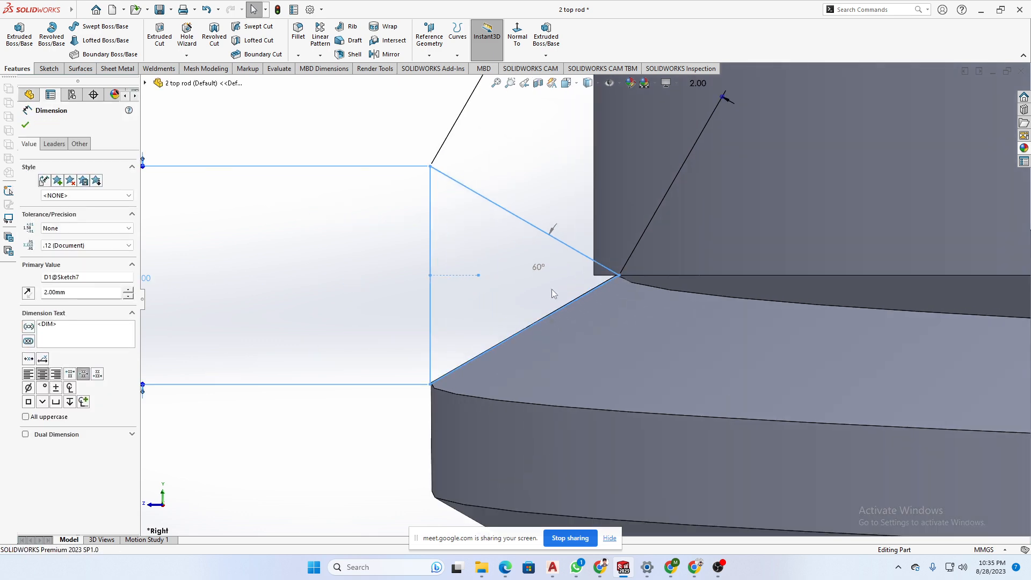
scroll(566, 296, "up", 1)
- Compare the cut profile with the thread from an angle and along the rod, and clear the dimension selection
mouse_move(606, 311)
middle_mouse_down()
mouse_move(620, 291)
mouse_move(612, 325)
mouse_move(592, 340)
middle_mouse_up()
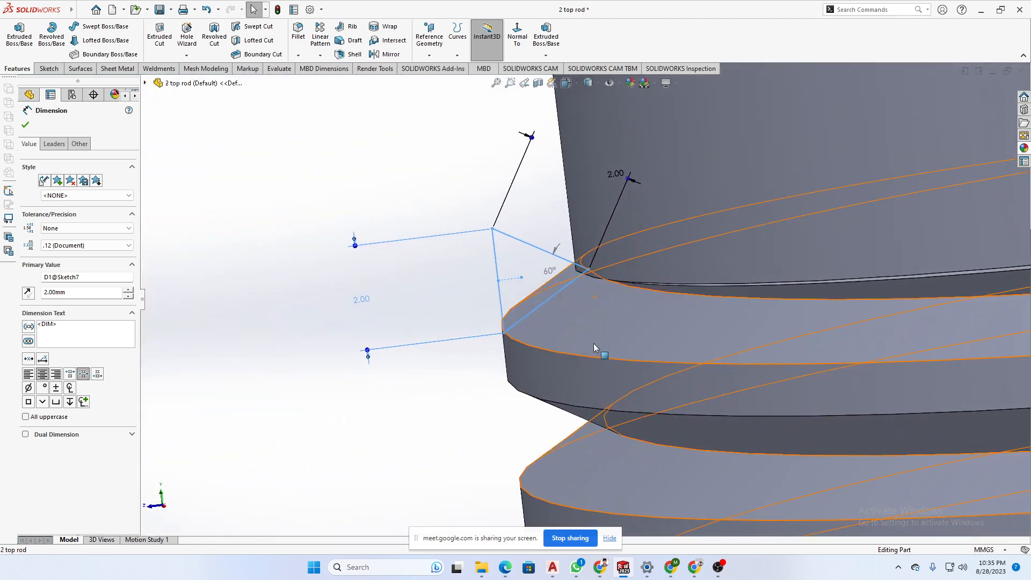
scroll(590, 345, "up", 4)
scroll(584, 352, "up", 4)
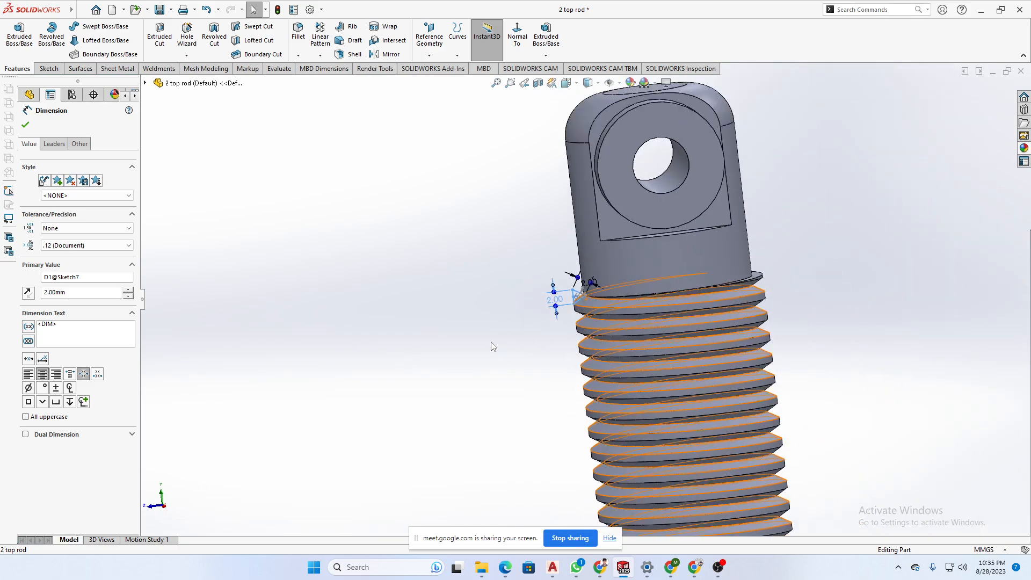
key("space")
left_click(462, 371)
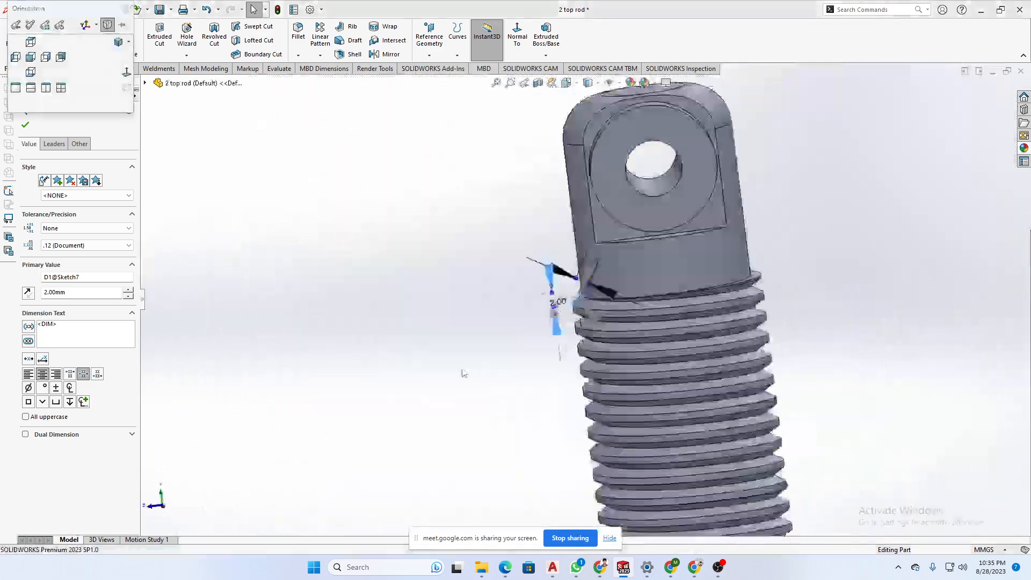
- Examine the triangular thread profile and its dimensions where the thread begins below the rod's eye end
scroll(560, 223, "down", 4)
scroll(513, 209, "down", 6)
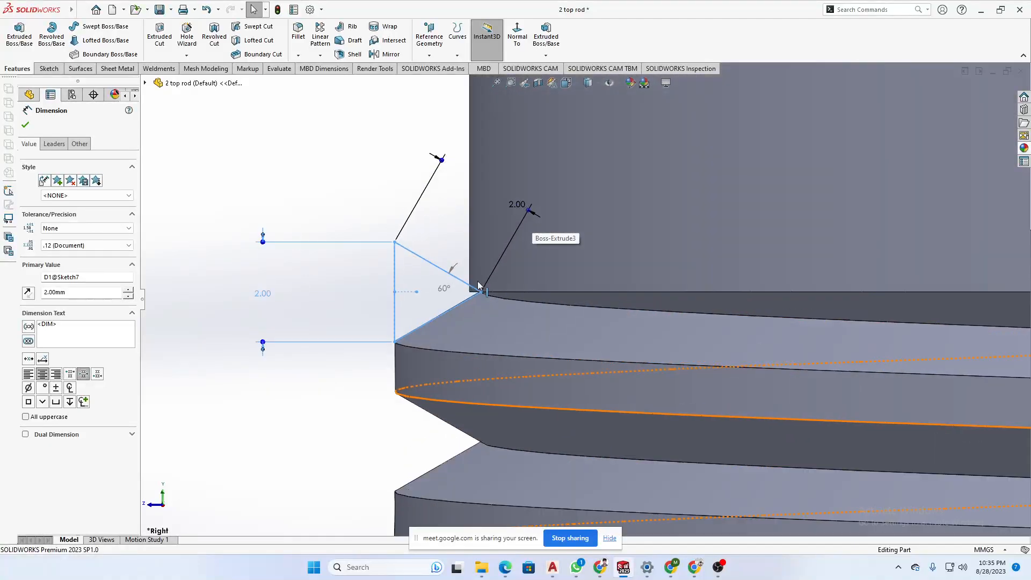
scroll(554, 317, "up", 3)
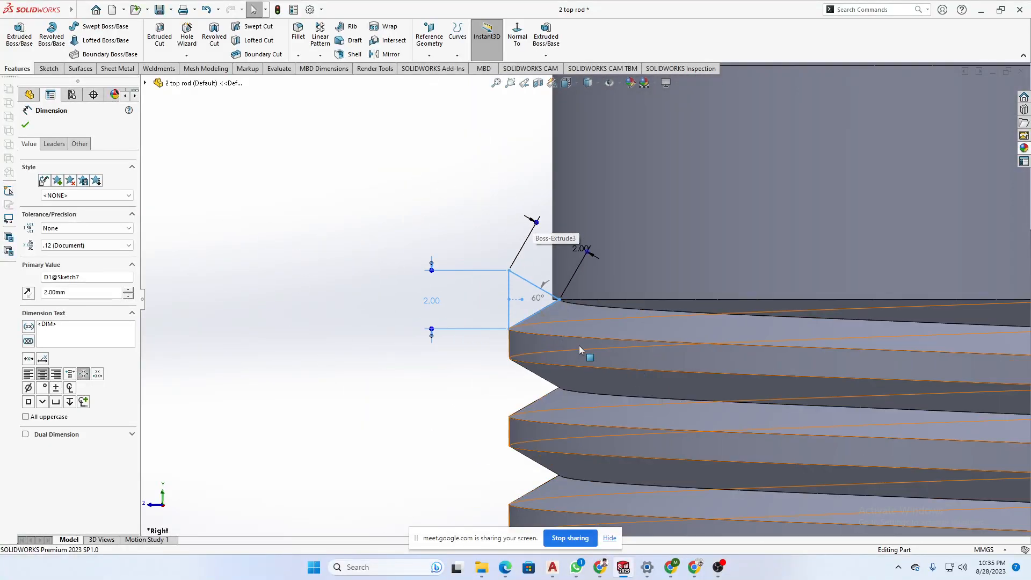
scroll(579, 346, "up", 2)
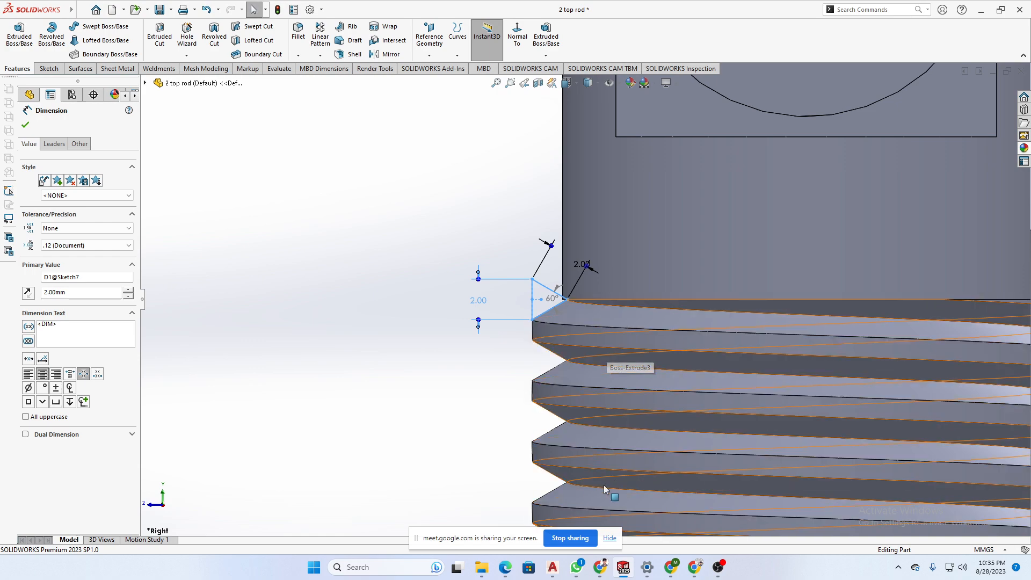
scroll(574, 299, "up", 3)
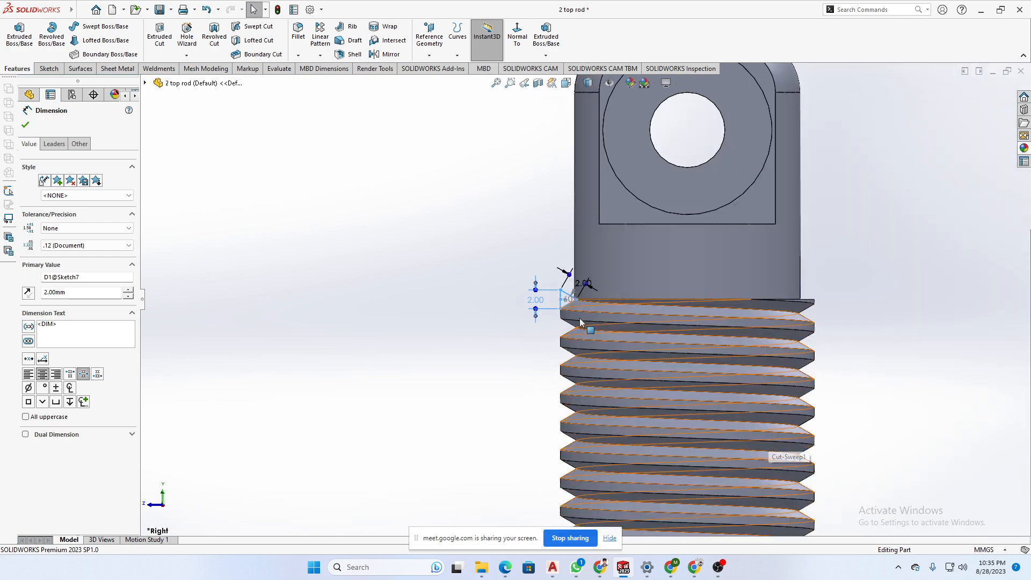
left_click(307, 293)
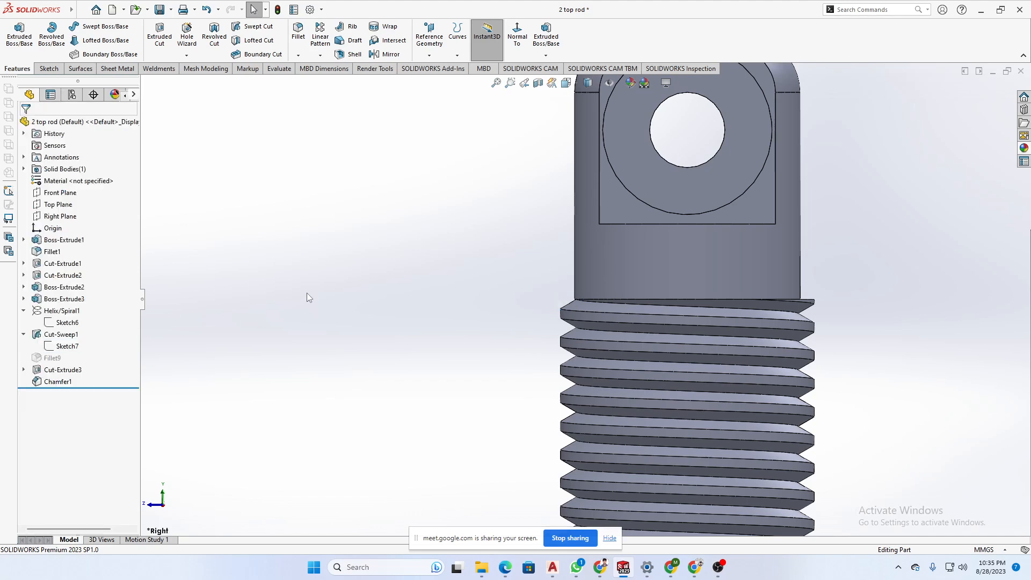
- Open the thread cut's profile sketch, Sketch7, for editing and examine the triangle against the rod's shoulder edge
left_click(60, 348)
left_click(70, 312)
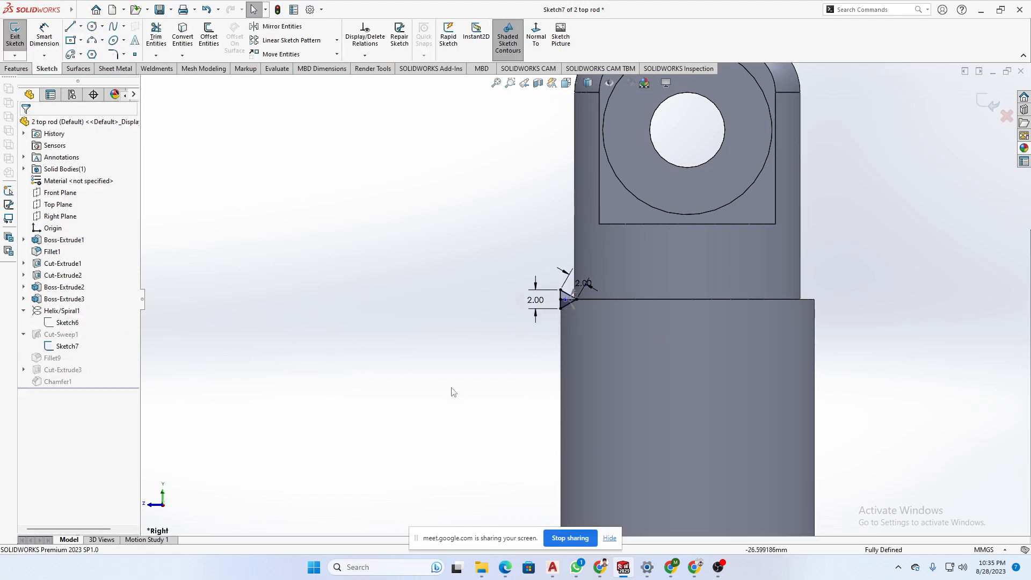
scroll(573, 324, "down", 10)
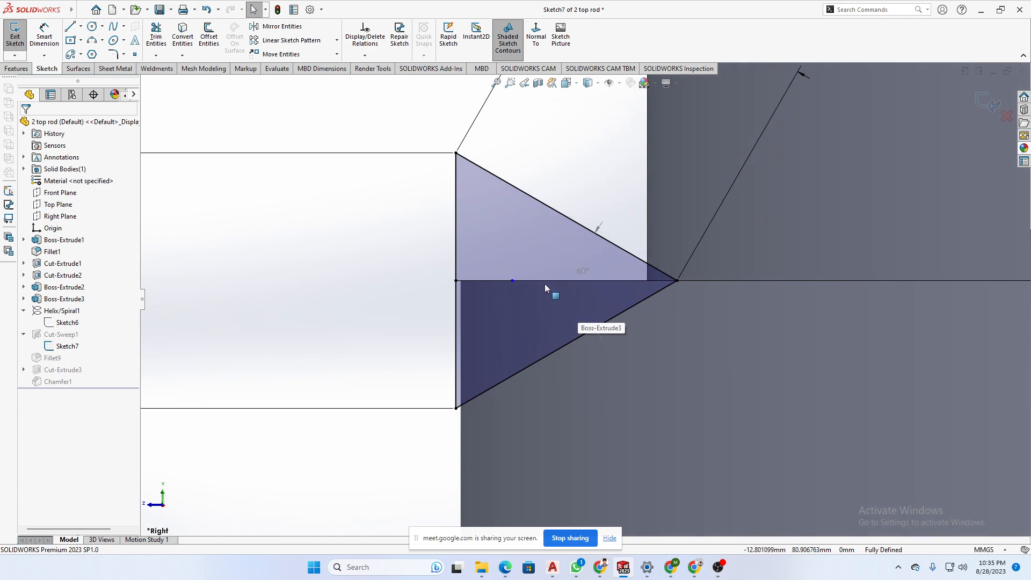
scroll(536, 293, "down", 1)
scroll(534, 297, "up", 3)
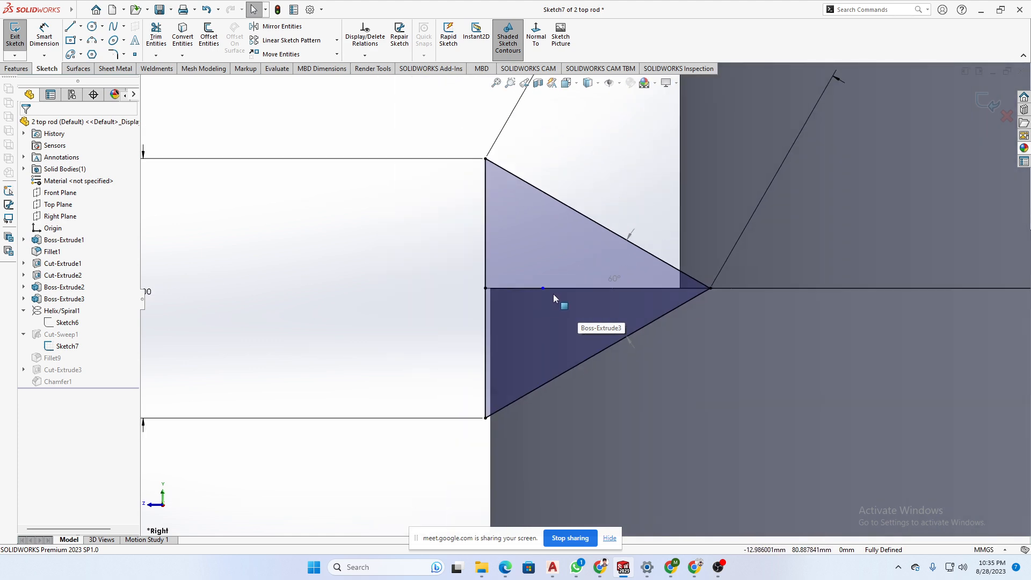
scroll(554, 297, "up", 8)
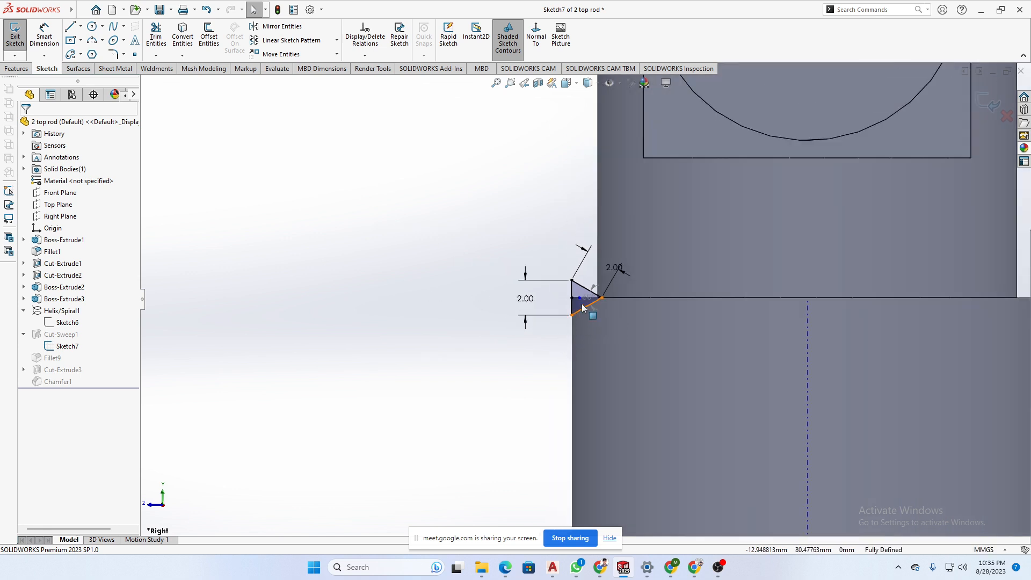
scroll(583, 308, "down", 5)
scroll(588, 312, "up", 1)
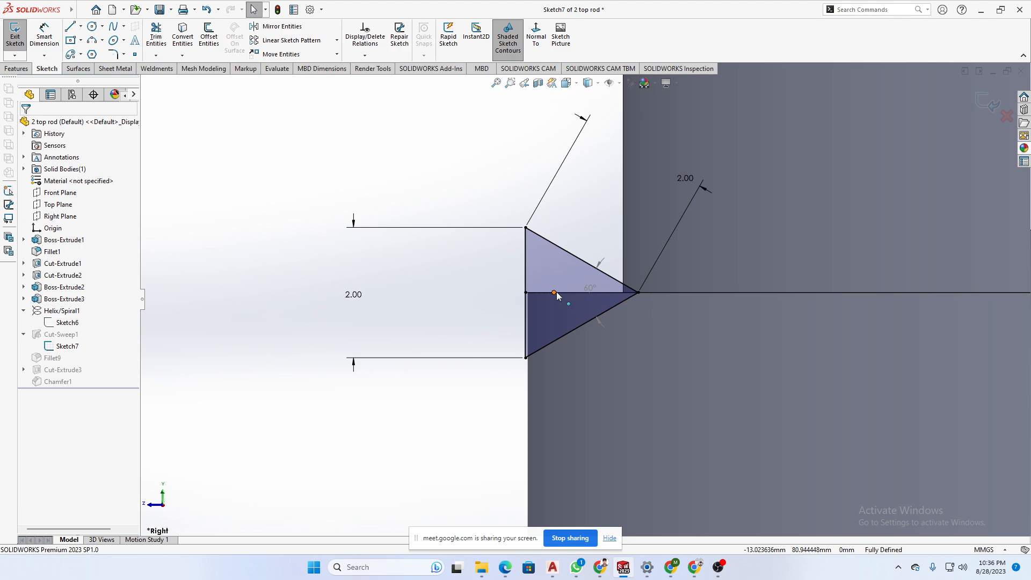
- Check the end point of the triangle's centreline and view the profile on the shoulder from a slight angle
left_click(554, 293)
left_click(421, 415)
scroll(547, 444, "up", 4)
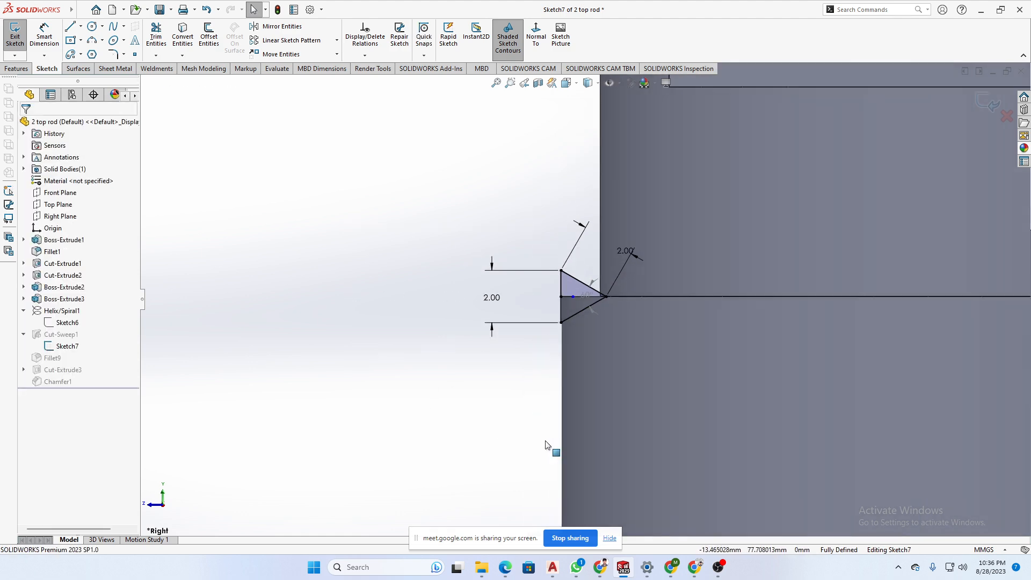
scroll(546, 445, "up", 6)
mouse_move(549, 419)
middle_mouse_down()
mouse_move(691, 472)
mouse_move(548, 410)
middle_mouse_up()
scroll(601, 311, "down", 4)
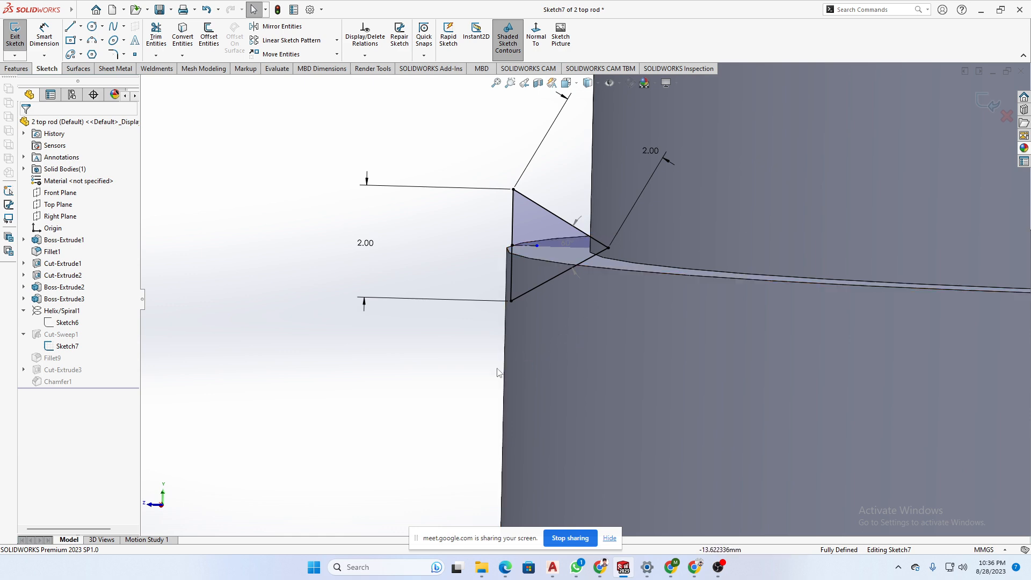
scroll(589, 302, "up", 2)
- Show the Helix/Spiral1 curve in the model and exit the thread profile sketch
left_click(66, 313)
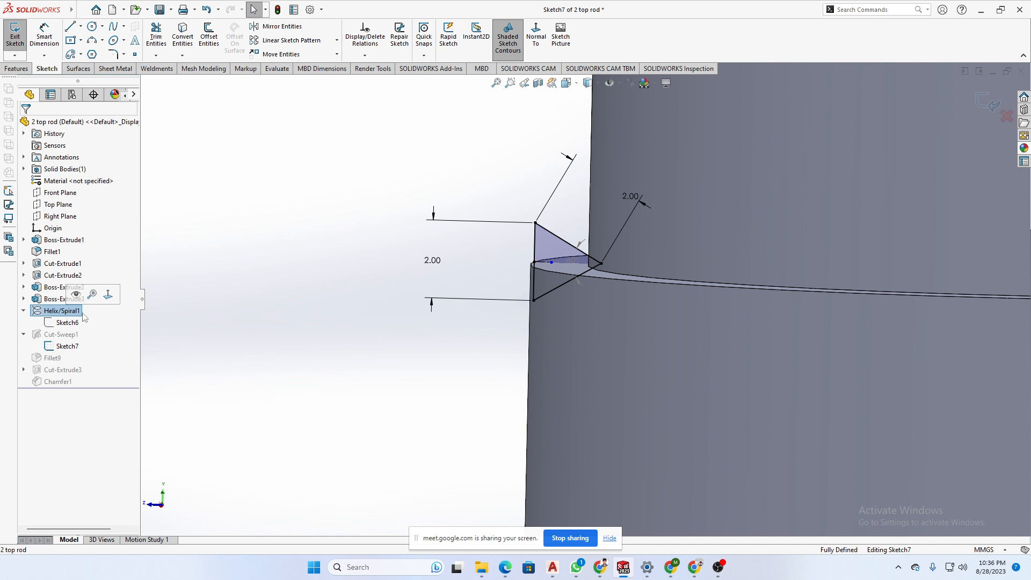
left_click(63, 310)
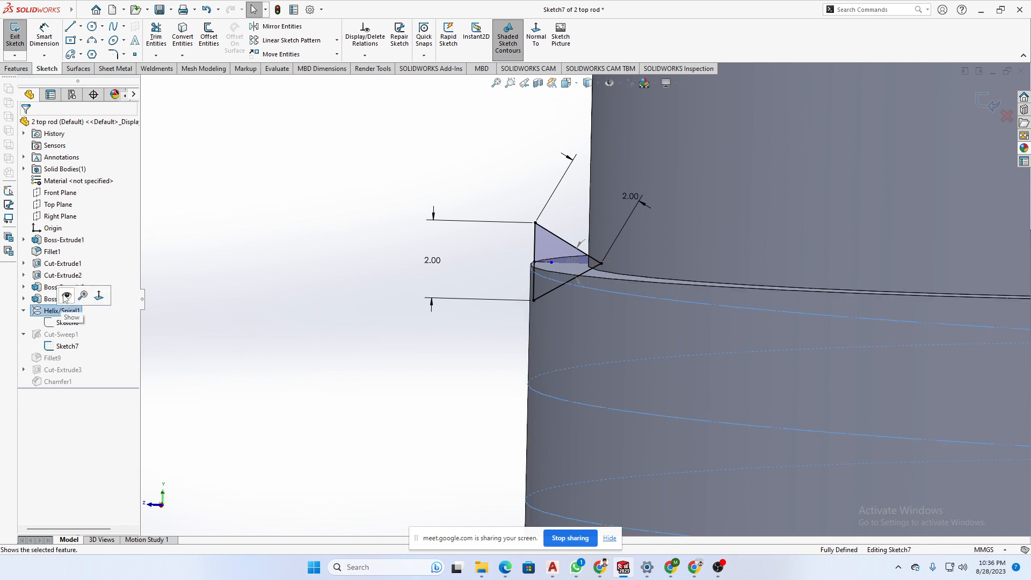
left_click(361, 332)
scroll(590, 271, "down", 2)
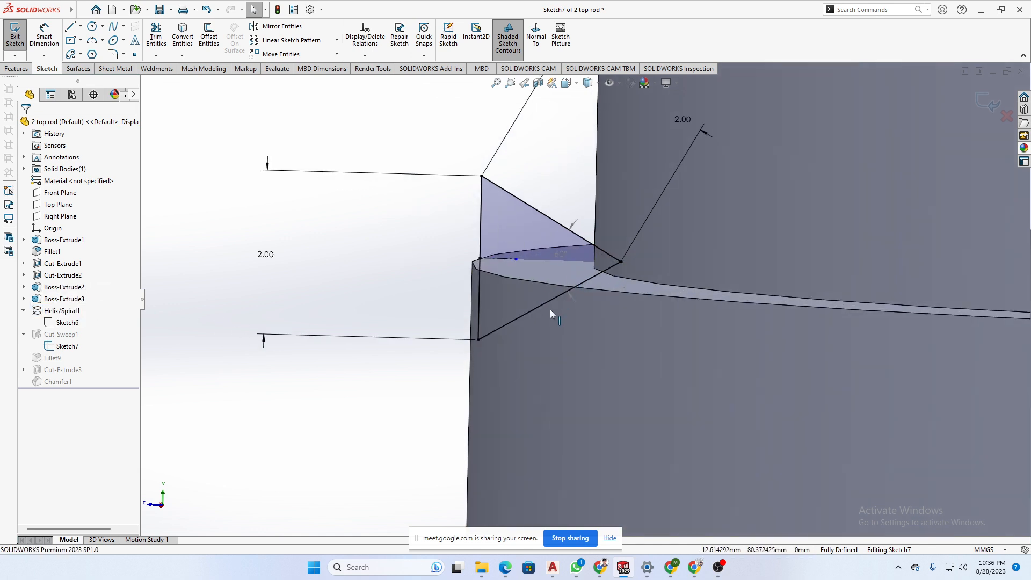
left_click(69, 312)
left_click(74, 295)
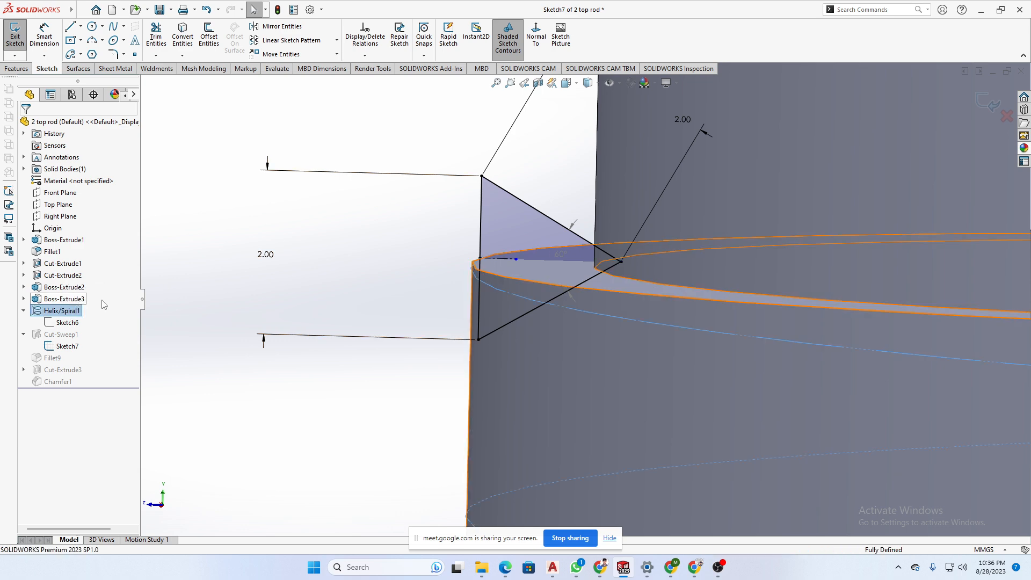
left_click(989, 102)
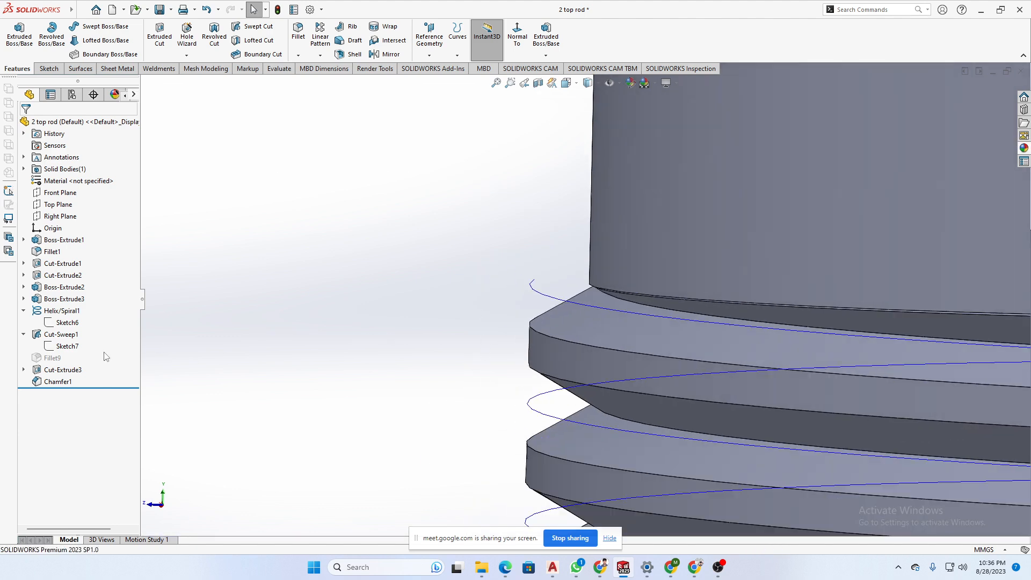
- Reopen Sketch7 and select the midpoint of the triangle's outer side to check its relations with the helix
left_click(65, 348)
left_click(72, 312)
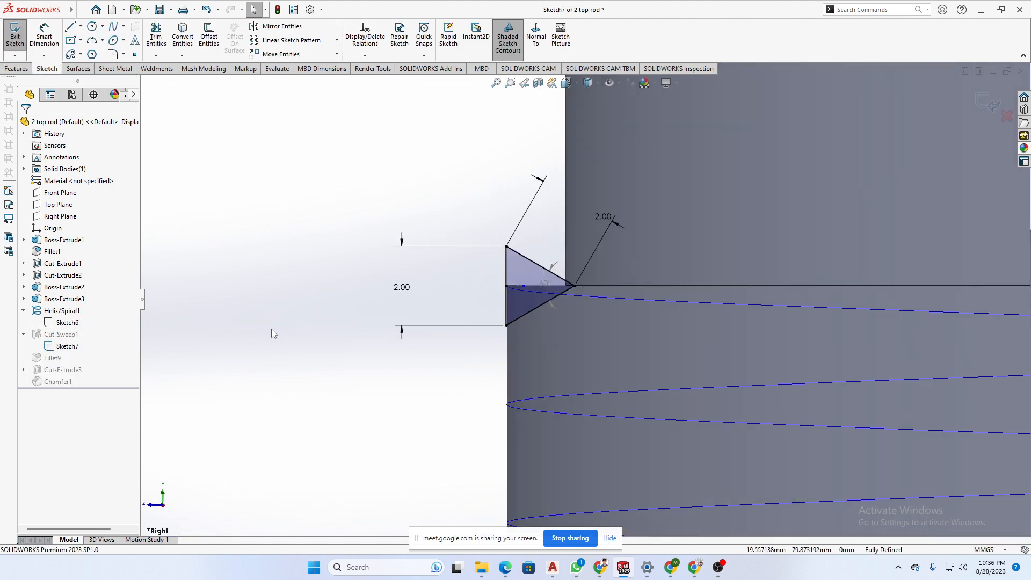
scroll(504, 256, "down", 6)
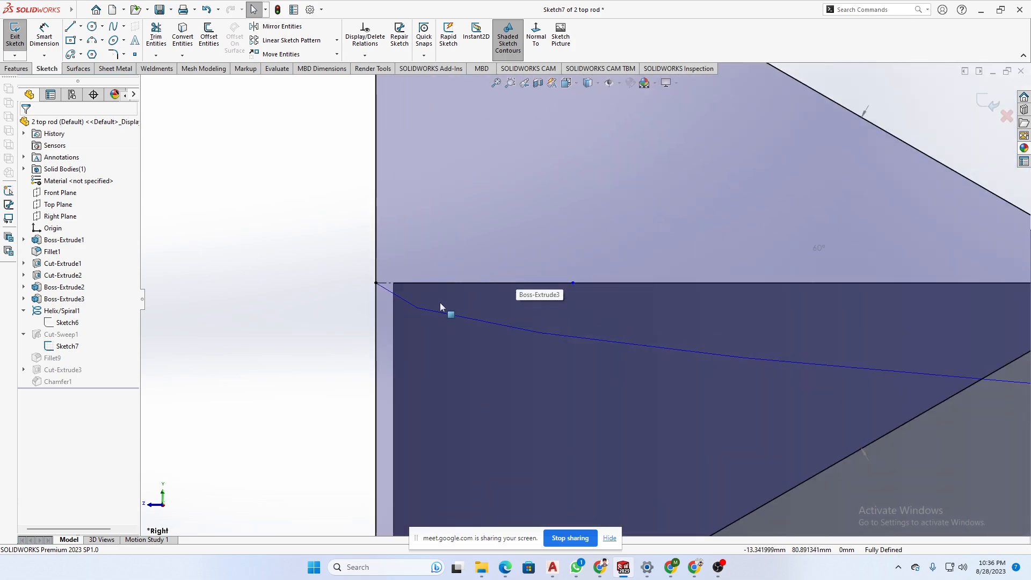
scroll(415, 321, "up", 1)
middle_click_drag(415, 322, 571, 376)
left_click(437, 272)
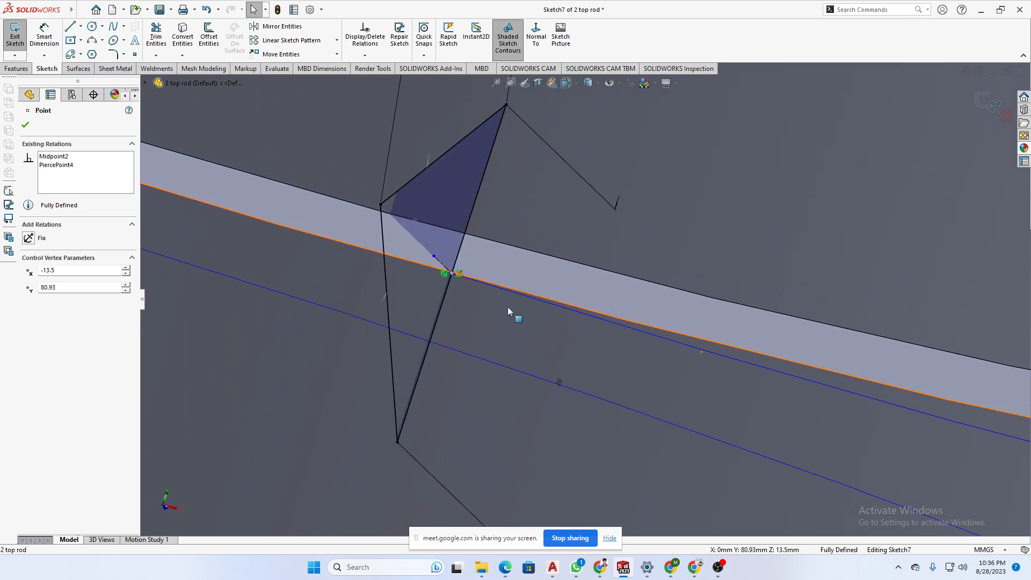
- Examine from several angles how the triangular profile meets the start of the helix and the rod's shoulder
scroll(495, 306, "down", 3)
scroll(496, 305, "up", 4)
middle_click_drag(498, 305, 461, 297)
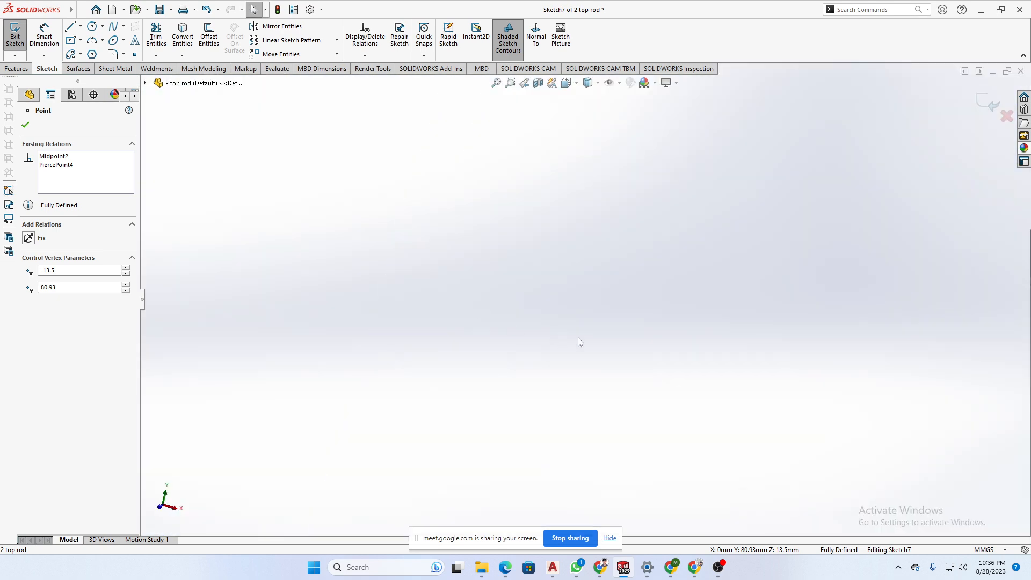
middle_click_drag(692, 353, 1014, 314)
scroll(702, 266, "down", 5)
scroll(578, 289, "down", 3)
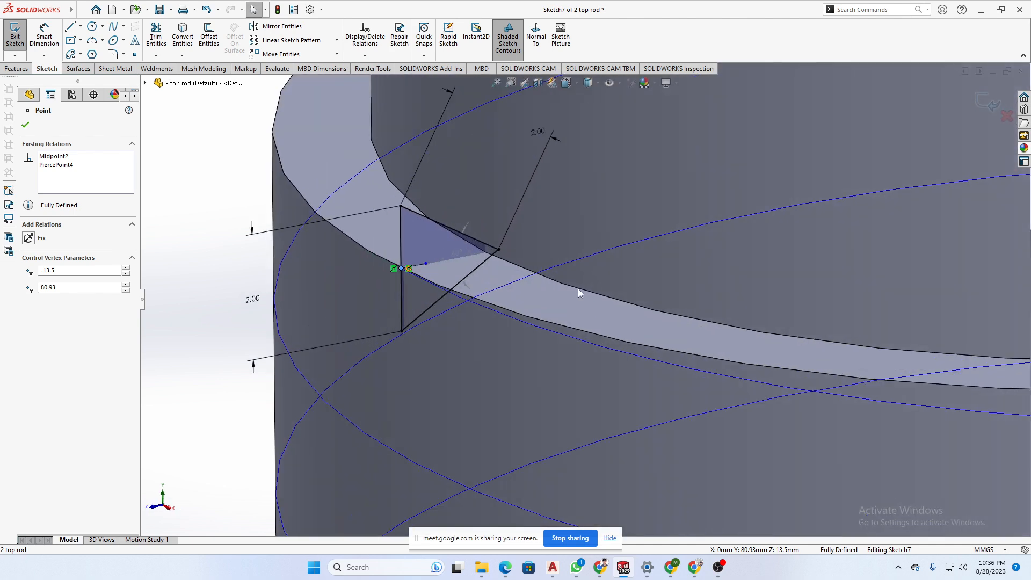
middle_click_drag(567, 283, 559, 260)
mouse_move(554, 243)
middle_mouse_down()
mouse_move(547, 274)
mouse_move(542, 252)
mouse_move(525, 257)
mouse_move(542, 241)
middle_mouse_up()
scroll(542, 272, "down", 3)
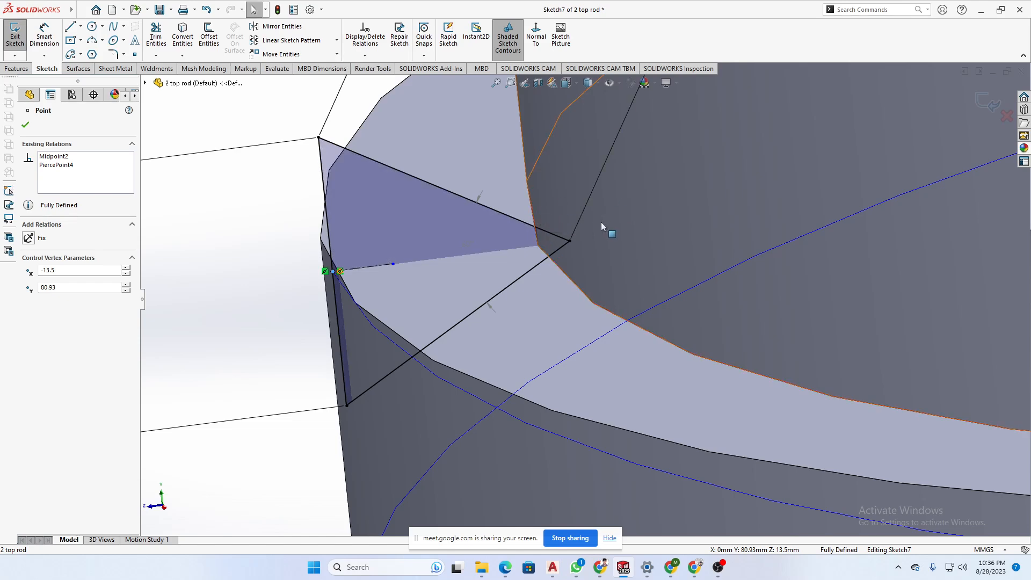
scroll(643, 213, "up", 3)
scroll(569, 268, "down", 3)
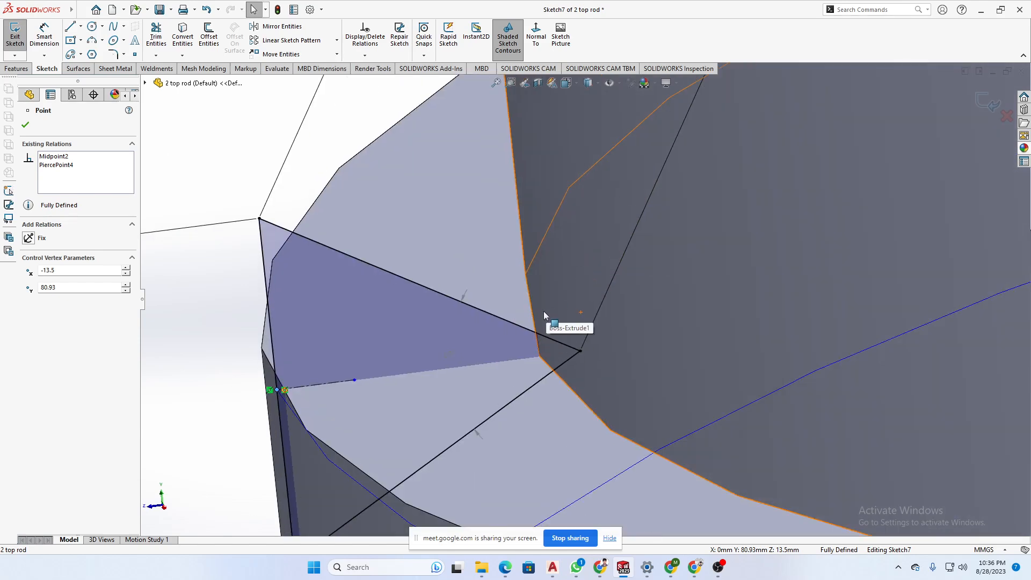
scroll(591, 346, "up", 1)
mouse_move(556, 358)
middle_mouse_down()
mouse_move(596, 365)
mouse_move(580, 368)
mouse_move(591, 408)
middle_mouse_up()
- Switch to the browser window with the YouTube tutorial on sketching a shock absorber in SolidWorks
mouse_move(633, 572)
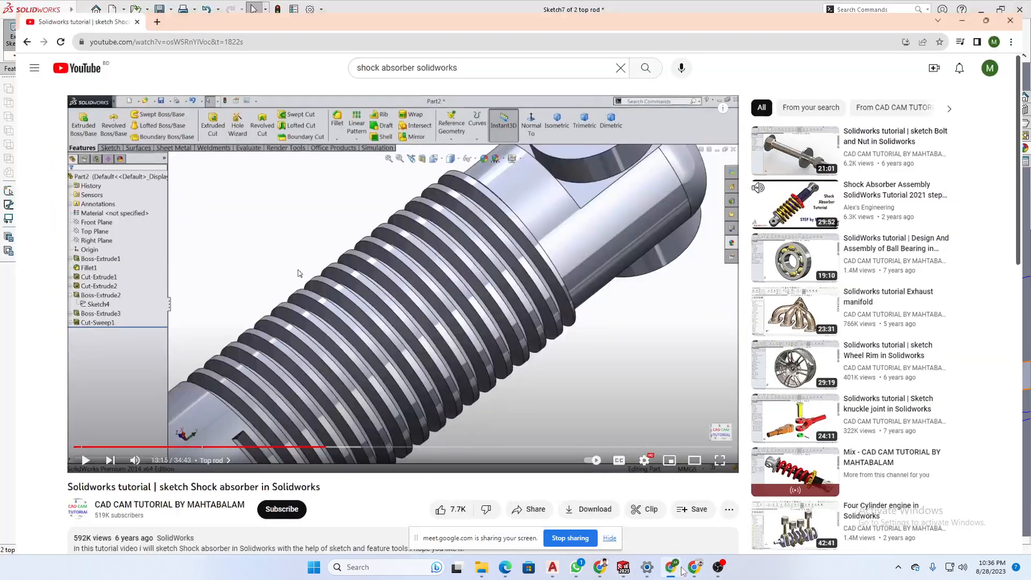
mouse_move(695, 568)
left_click(665, 529)
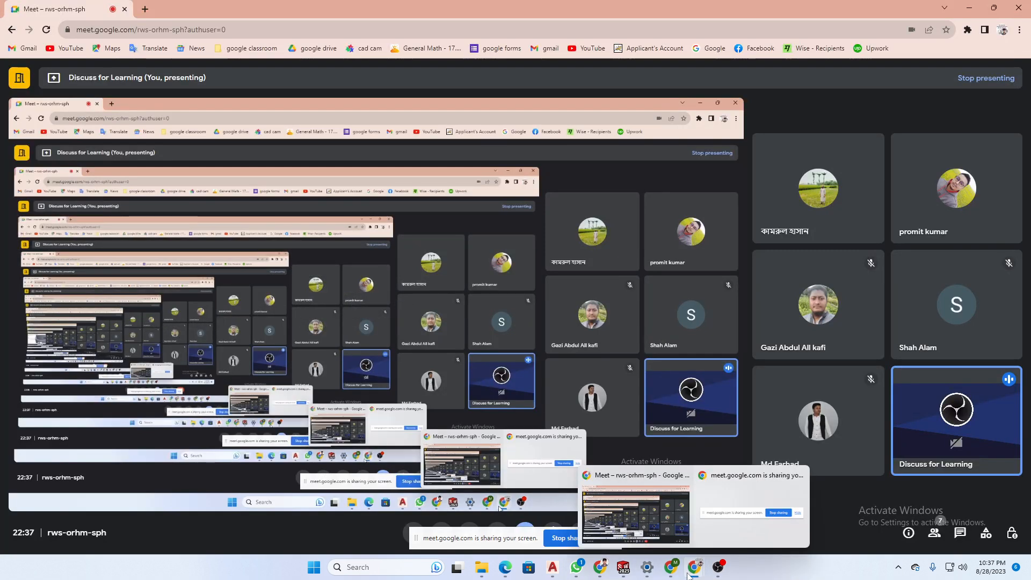
left_click(597, 568)
left_click(596, 568)
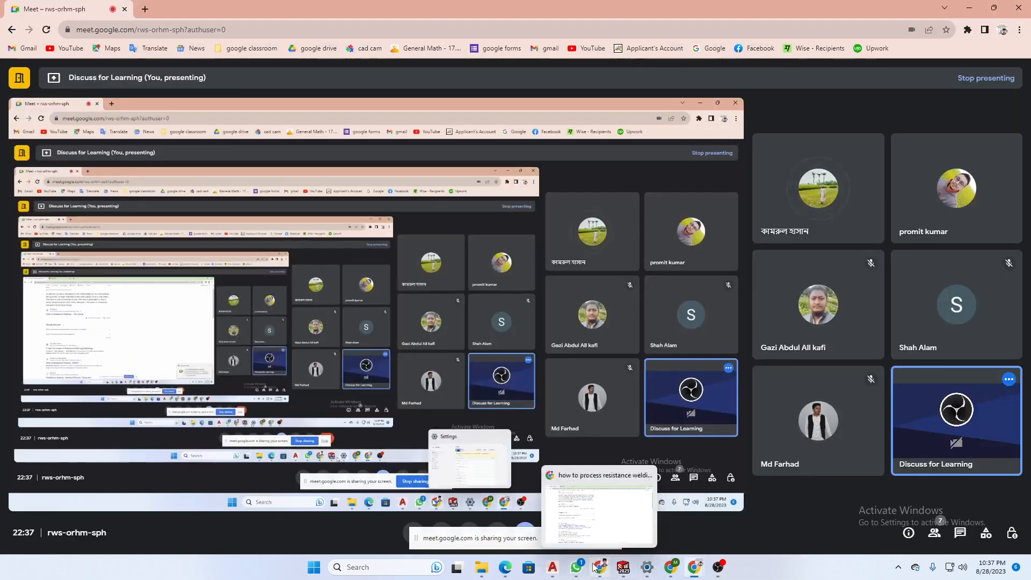
left_click(597, 546)
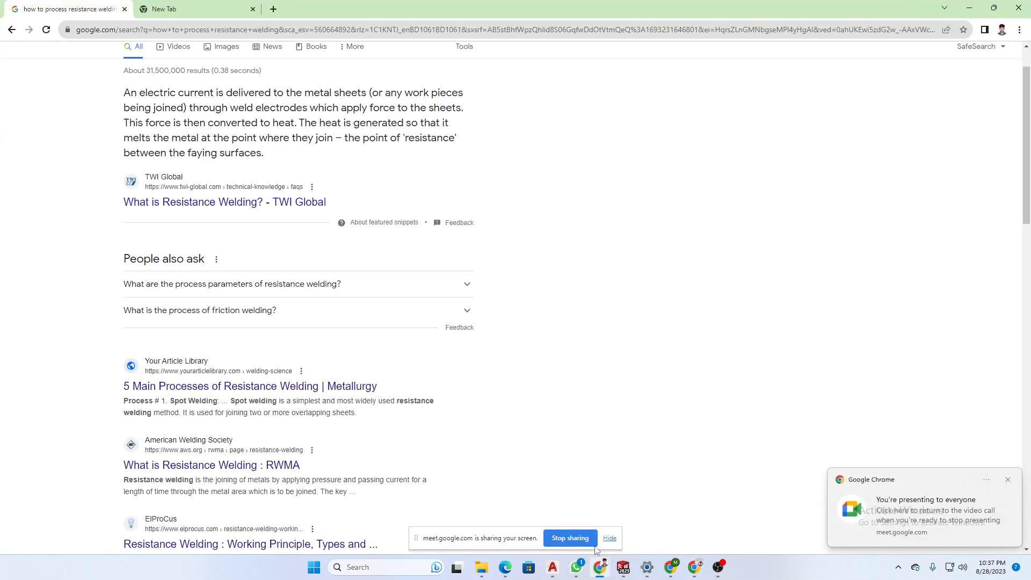
left_click(670, 571)
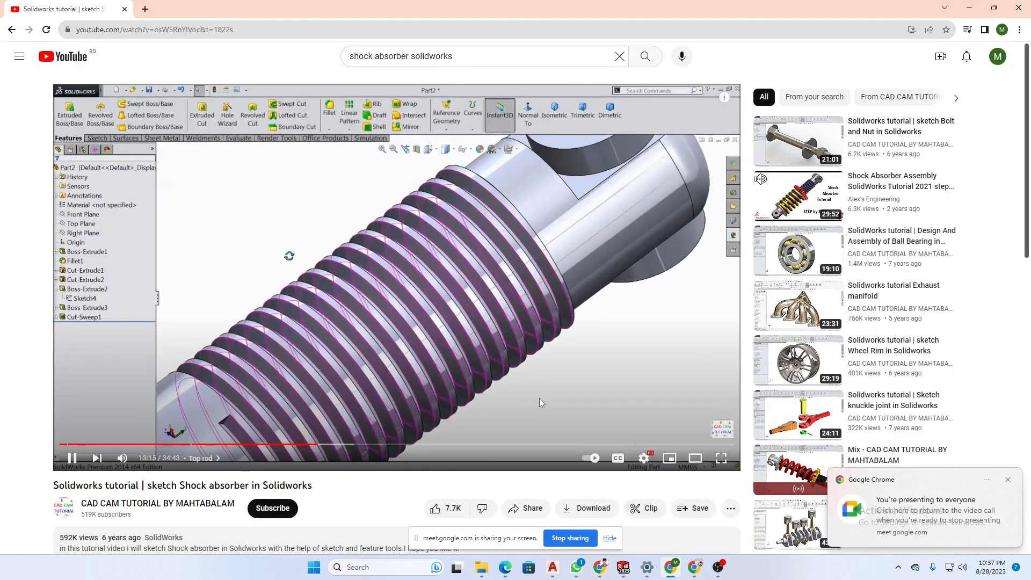
- Pause the tutorial video and rewind it to 12:56, where the swept cut's path is being chosen
left_click(540, 398)
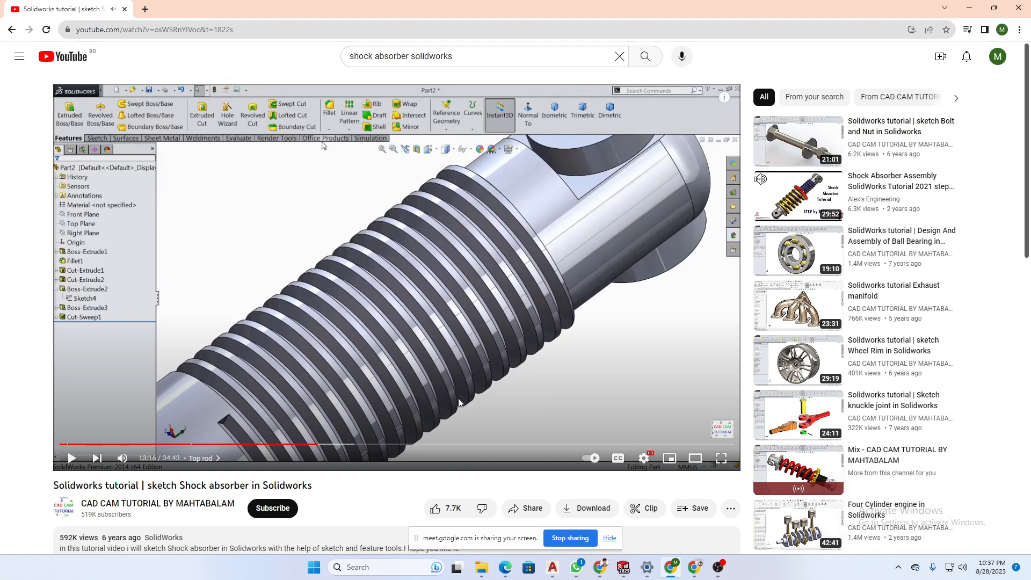
key("Left")
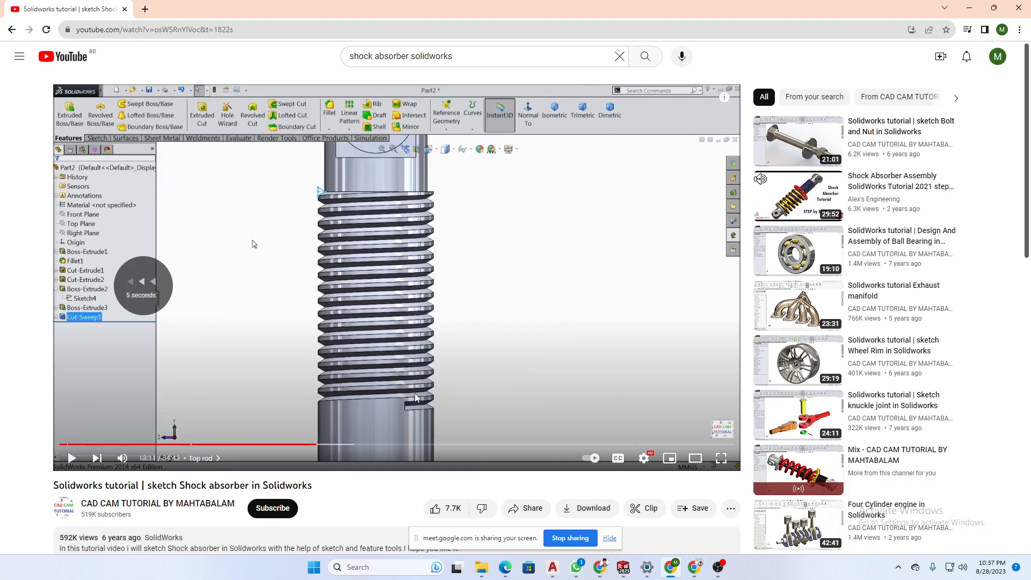
key("Left")
key("Left")
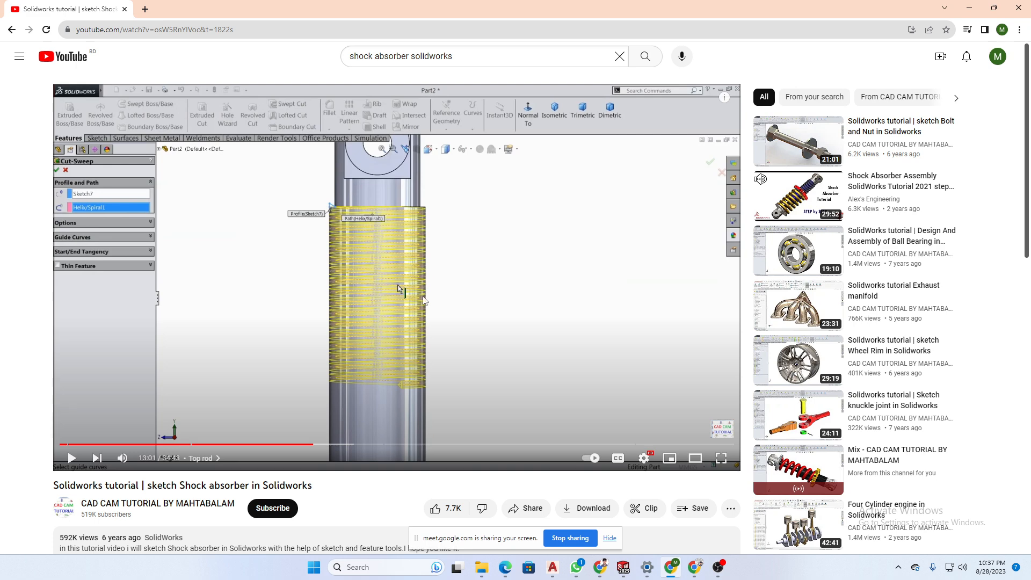
key("Left")
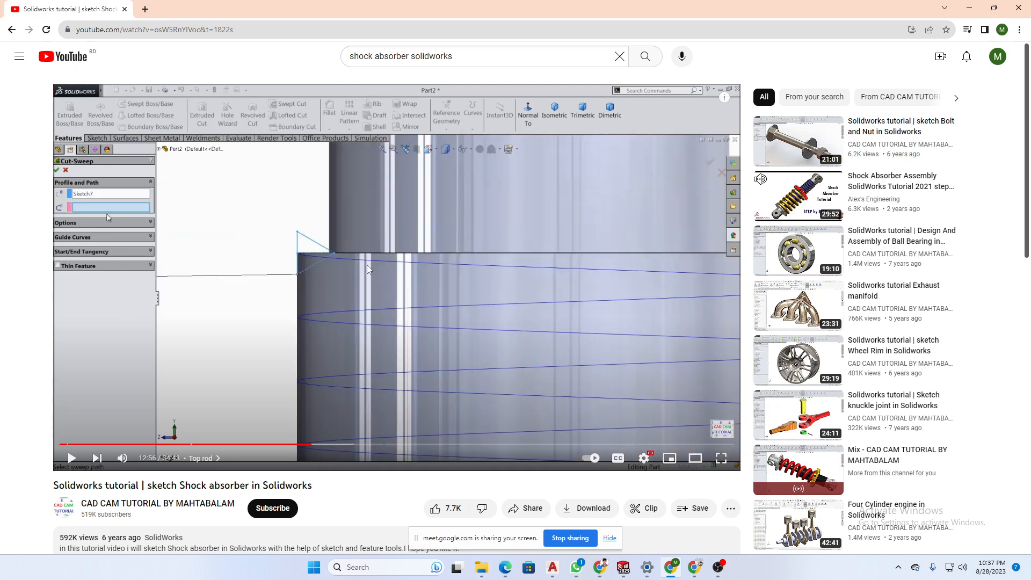
- Resume the tutorial video and rewind it to about 12:46 to review the dimensioned thread profile sketch
left_click(349, 270)
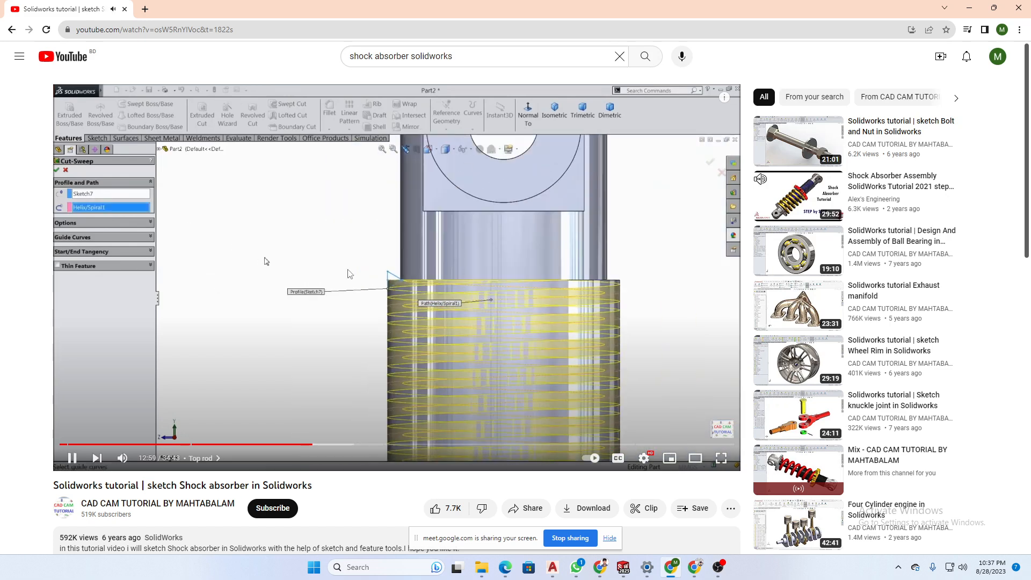
key("Left")
key("Left")
key("Left")
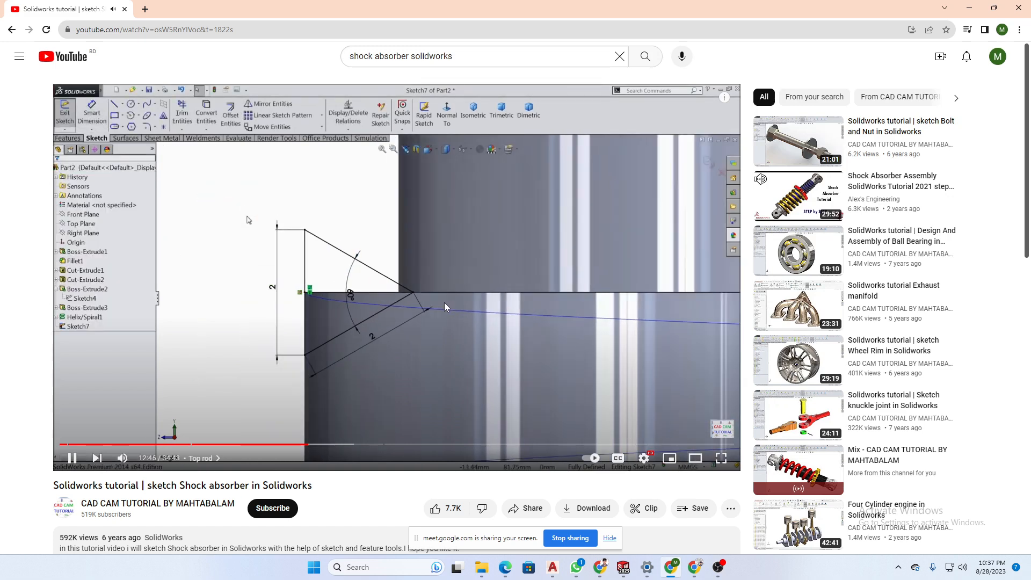
- Rewind the tutorial video to about 12:33 to review how the triangular thread profile is dimensioned
key("Left")
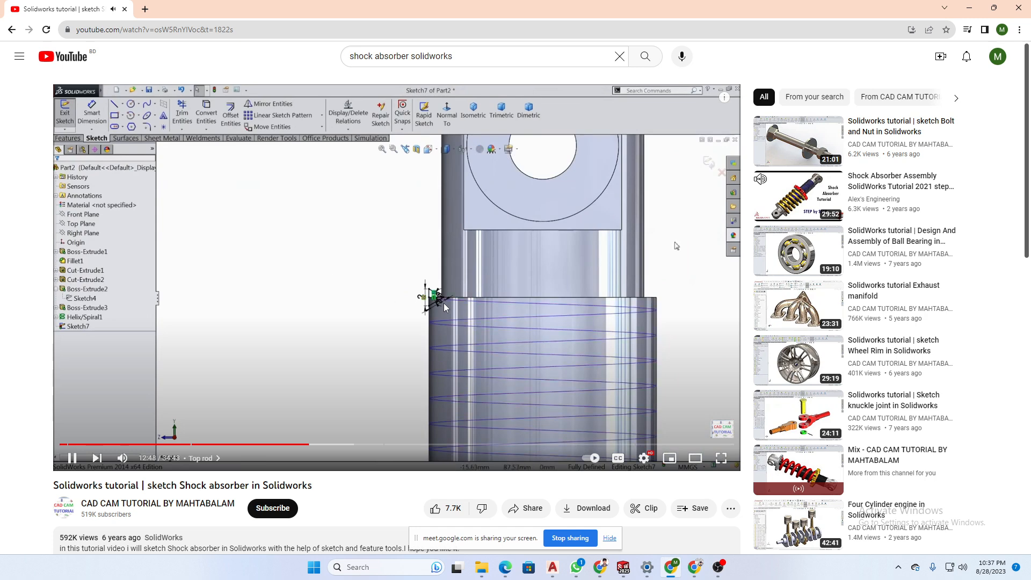
key("Left")
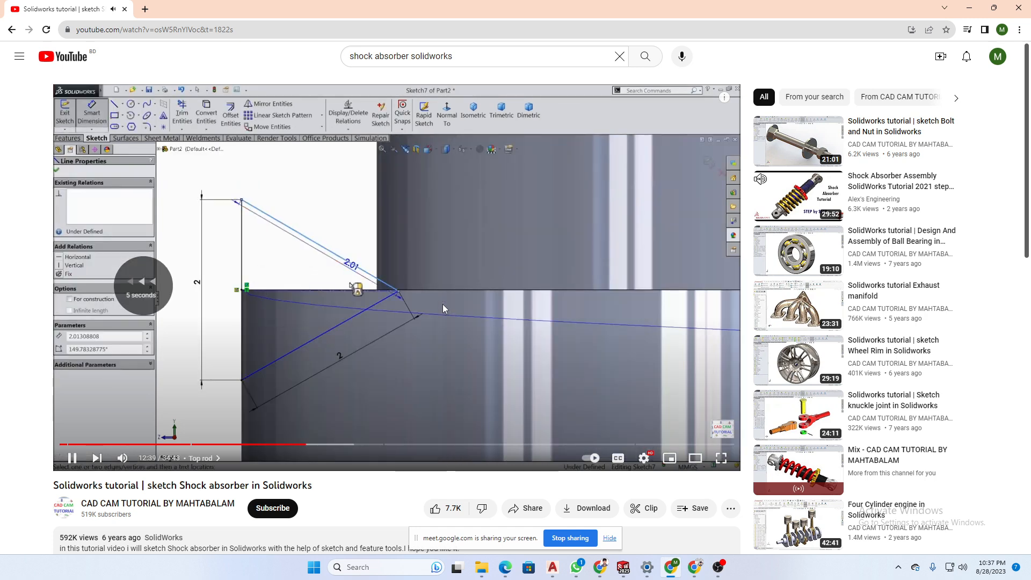
key("Left")
key("Left")
key("Left")
key("Left")
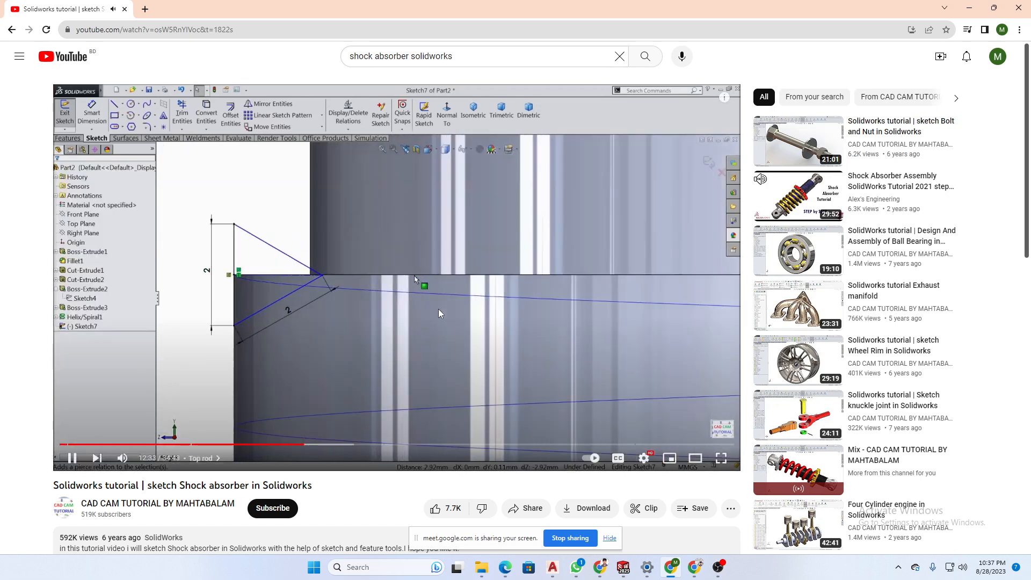
- Skip ahead toward the swept cut, and pause the tutorial back at 12:44 on the profile's 60° angle dimension
key("Right")
key("Right")
key("Right")
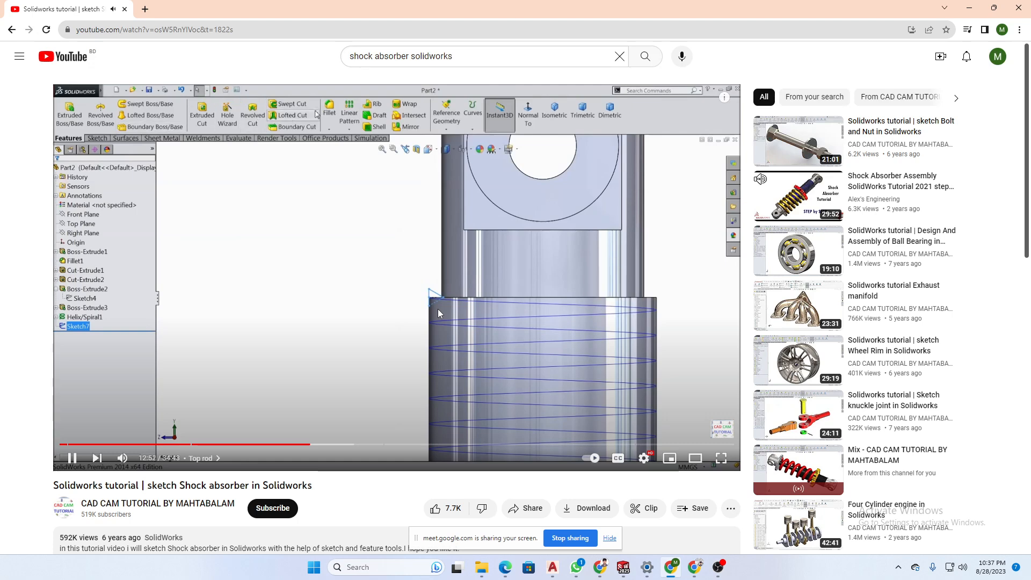
key("Left")
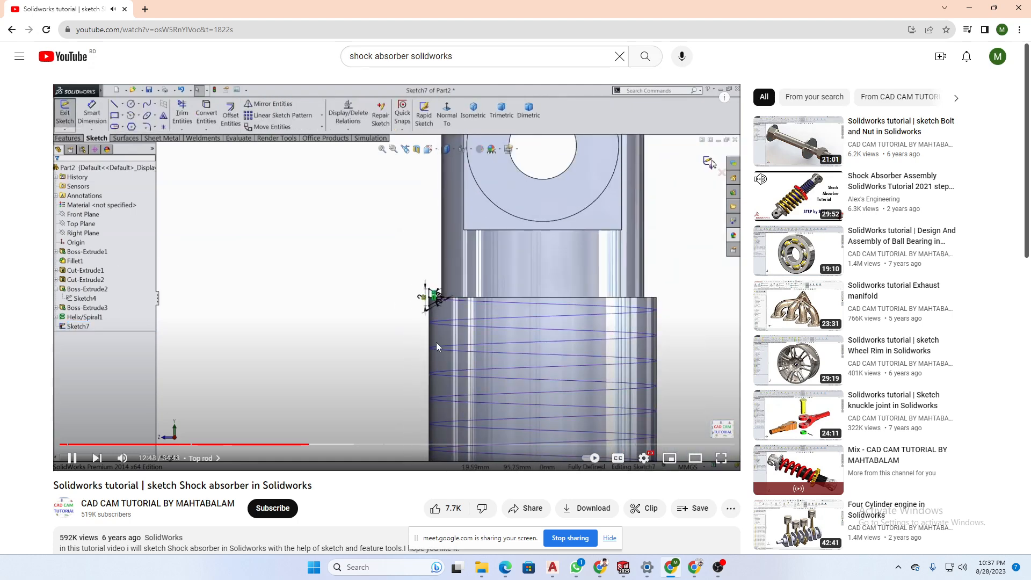
key("space")
key("Left")
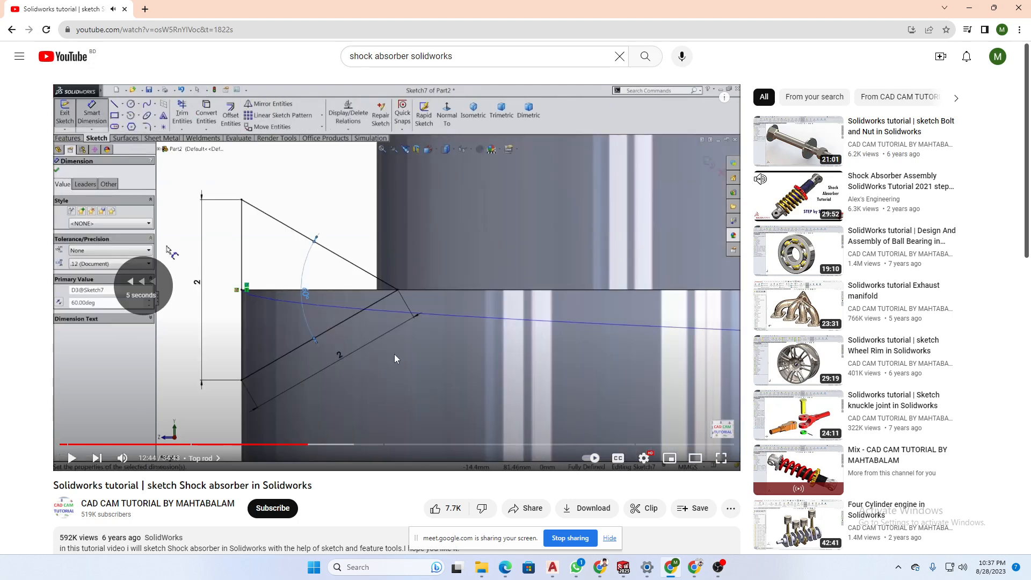
- View the paused frame of the dimensioned thread profile in full screen
left_click(721, 458)
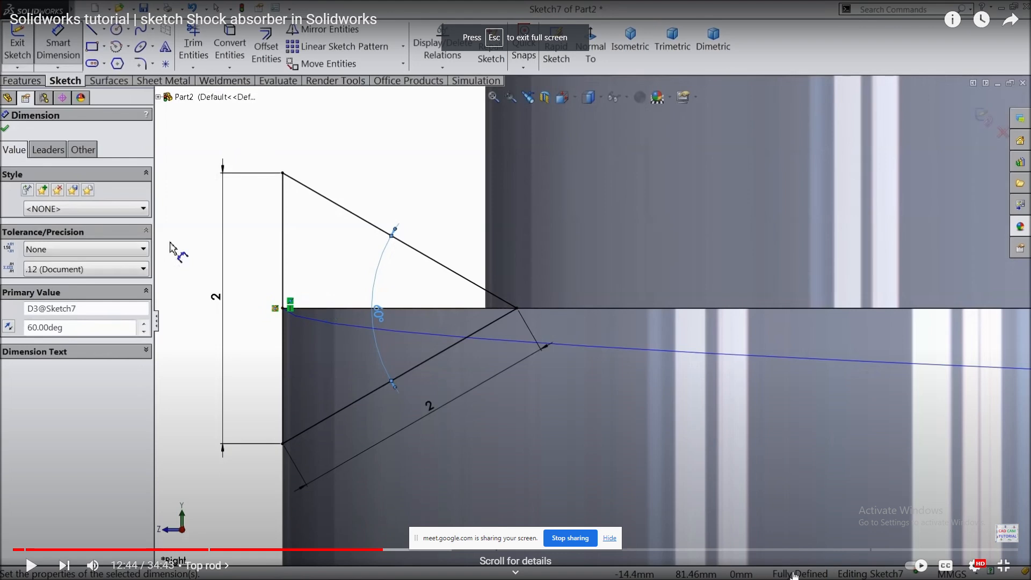
left_click(1004, 566)
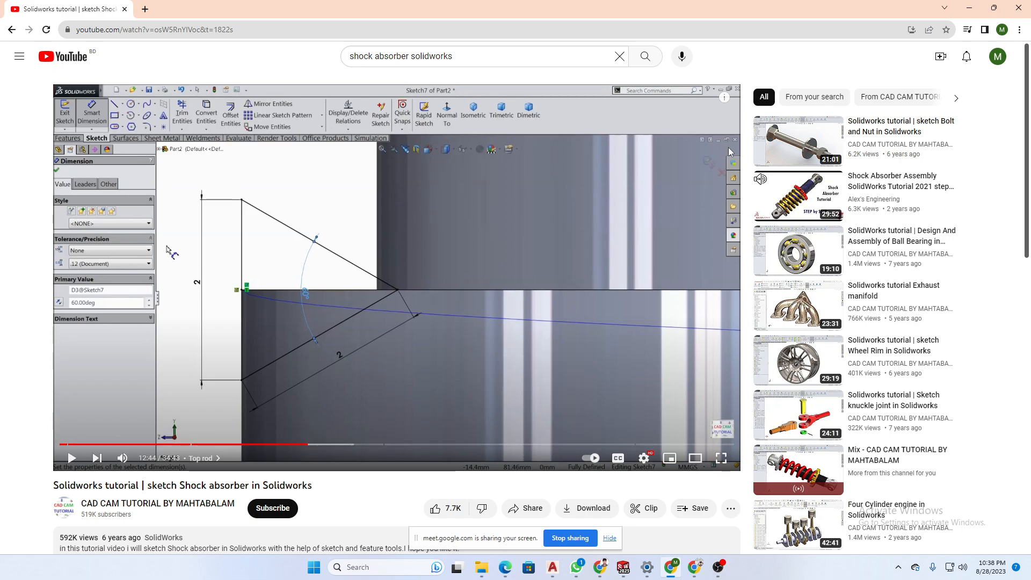
left_click(720, 459)
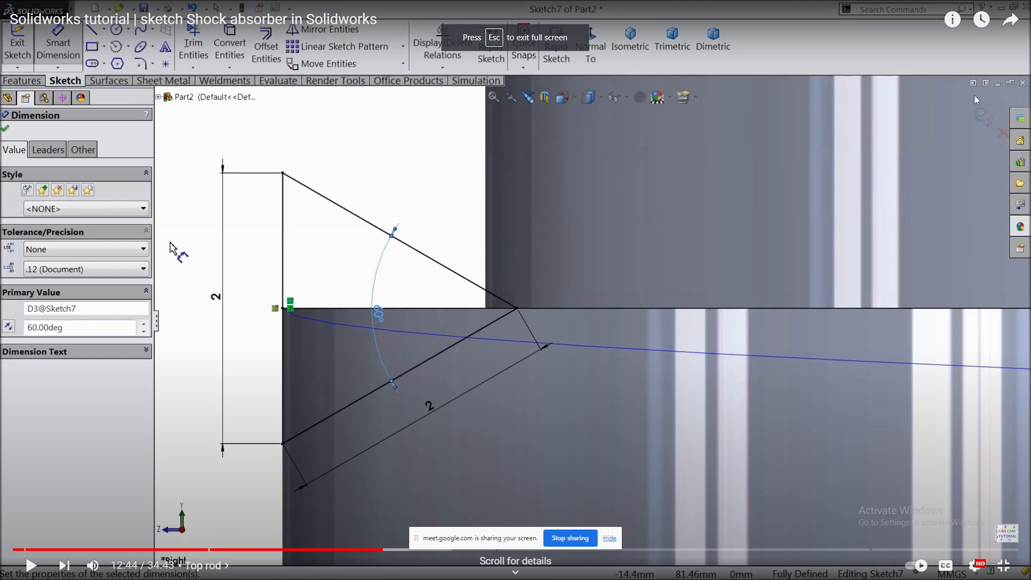
- Play the tutorial through the swept cut's profile and path selection, pause it at 13:00 and leave full screen
key("space")
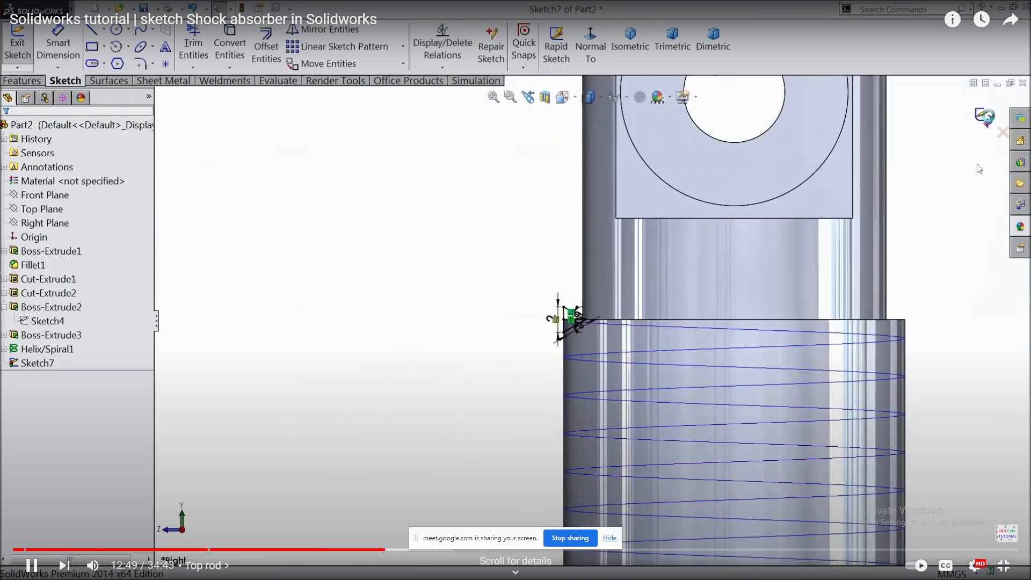
key("Right")
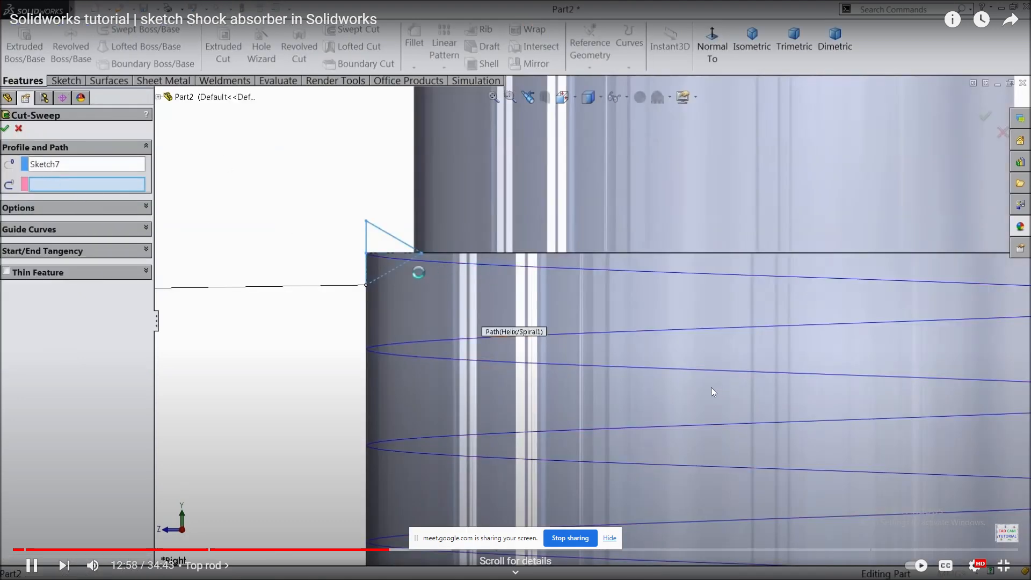
key("space")
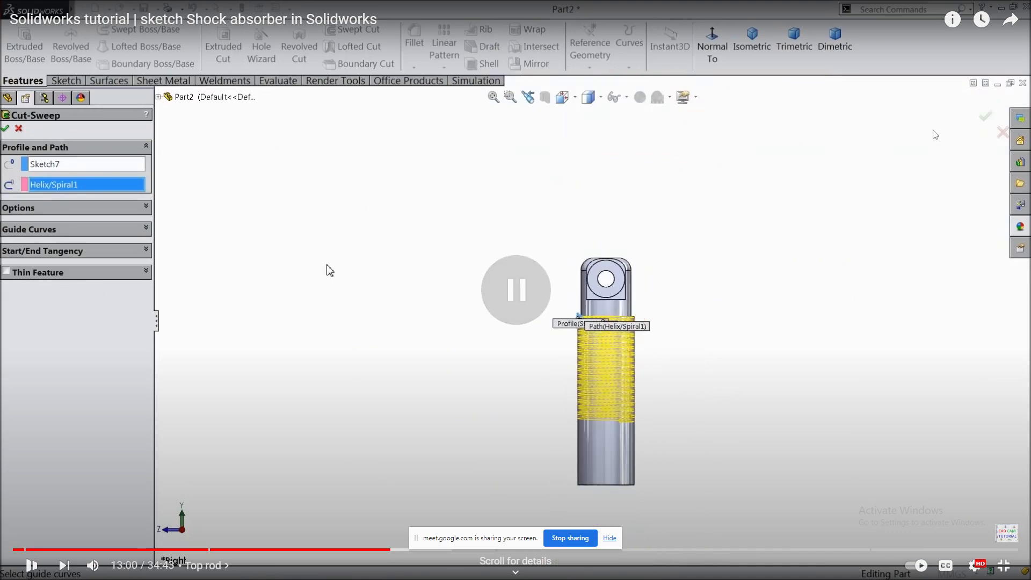
left_click(993, 566)
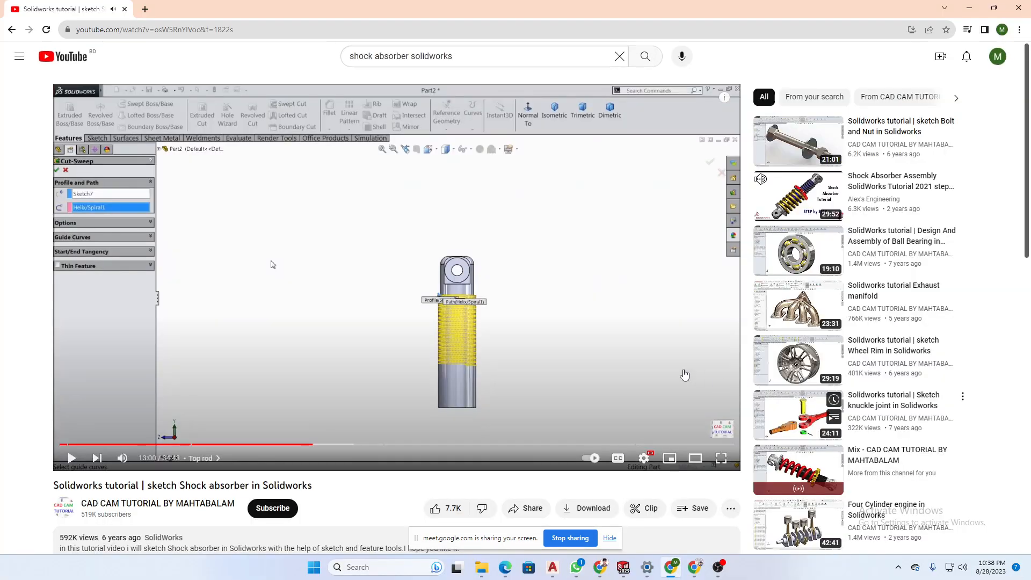
- Switch to SOLIDWORKS and inspect the relations of the thread profile's midpoint at the start of the helix
mouse_move(622, 569)
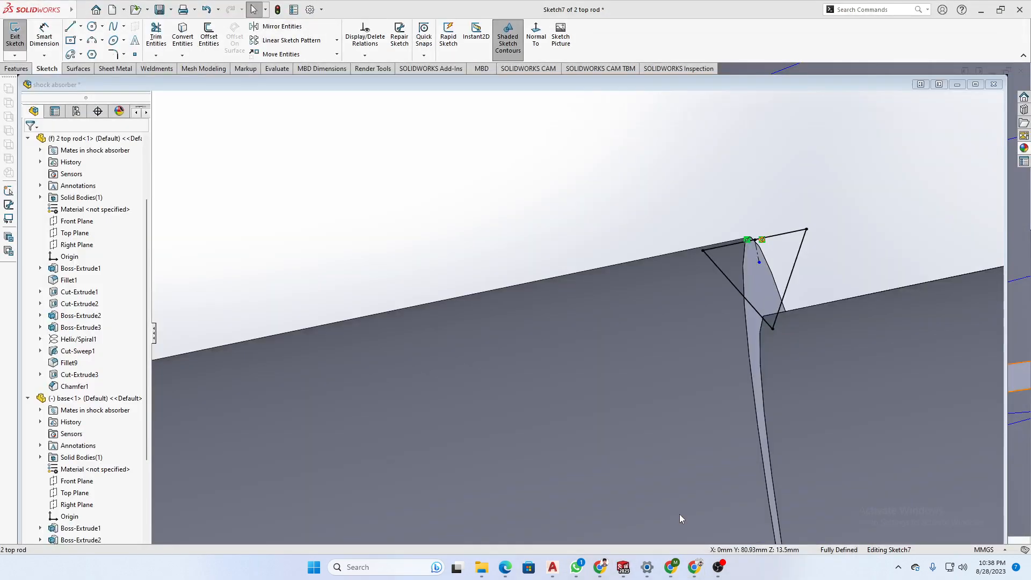
left_click(679, 514)
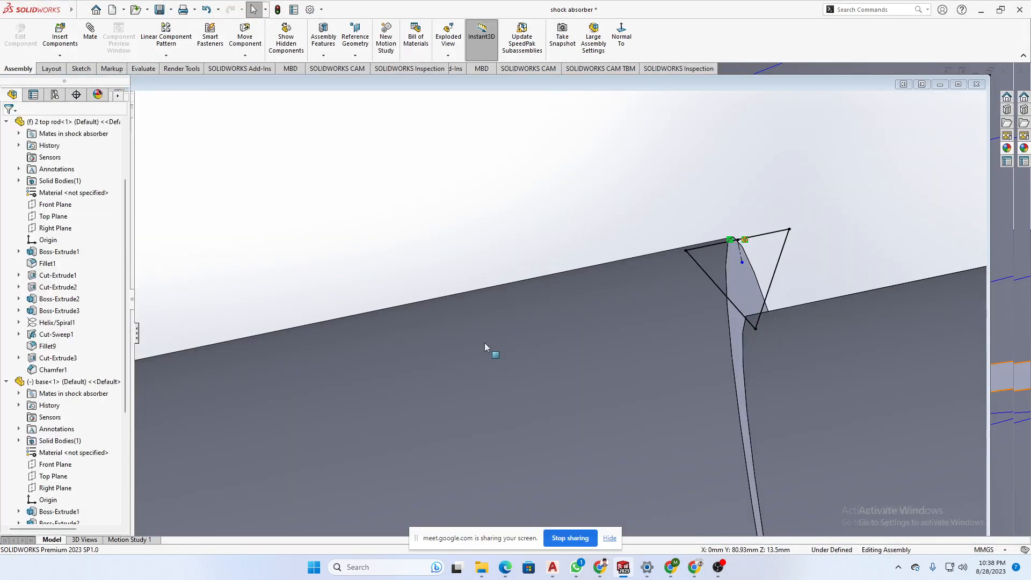
scroll(652, 383, "up", 5)
mouse_move(652, 383)
middle_mouse_down()
mouse_move(675, 325)
mouse_move(578, 402)
middle_mouse_up()
left_click(578, 402)
left_click(603, 341)
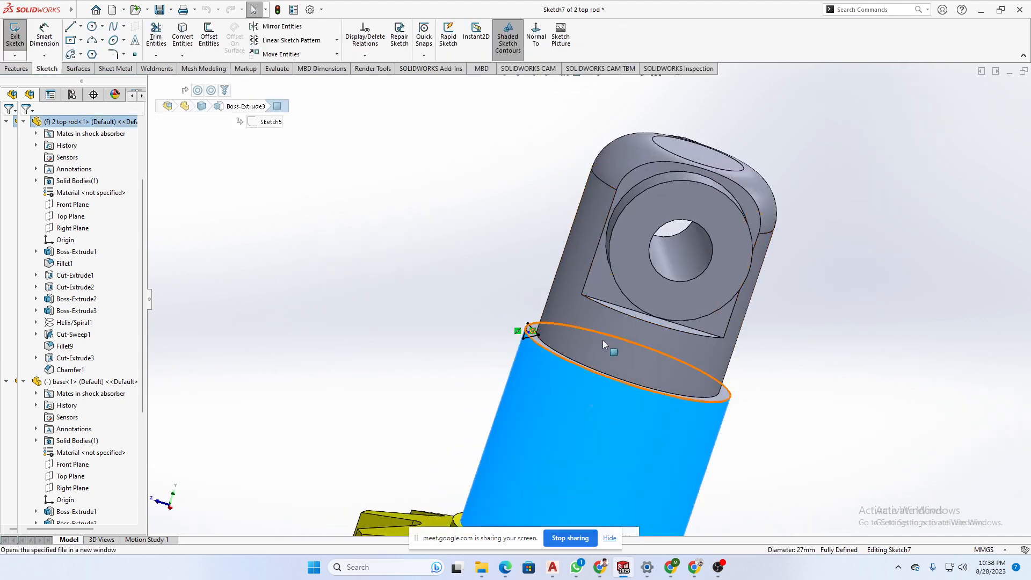
left_click(529, 329)
scroll(529, 329, "down", 5)
mouse_move(526, 341)
middle_mouse_down()
mouse_move(565, 343)
mouse_move(588, 290)
mouse_move(626, 312)
middle_mouse_up()
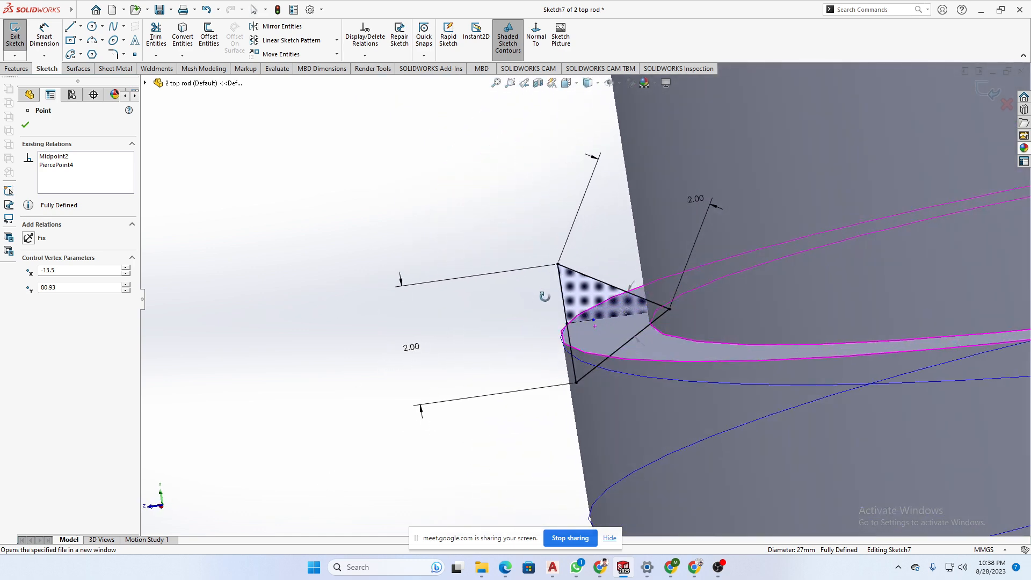
- Exit the top rod's thread profile sketch and inspect the swept cut near the shoulder
left_click(25, 125)
left_click(992, 102)
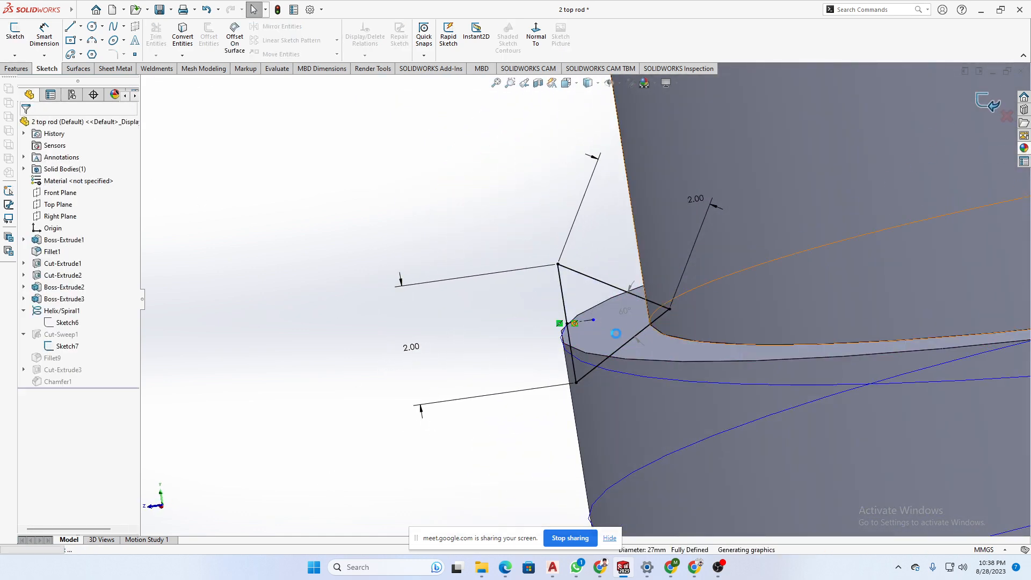
mouse_move(599, 381)
middle_mouse_down()
mouse_move(725, 382)
mouse_move(743, 376)
mouse_move(750, 354)
mouse_move(655, 385)
mouse_move(681, 361)
mouse_move(650, 319)
mouse_move(639, 350)
mouse_move(663, 391)
mouse_move(720, 417)
mouse_move(755, 457)
mouse_move(621, 295)
mouse_move(588, 162)
middle_mouse_up()
left_click(611, 370)
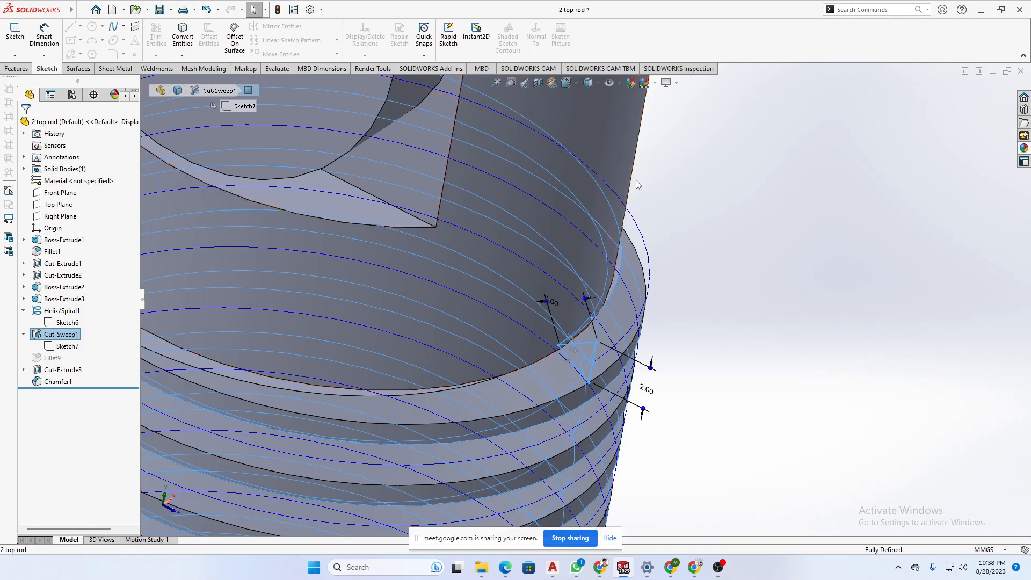
scroll(636, 184, "up", 8)
left_click(712, 302)
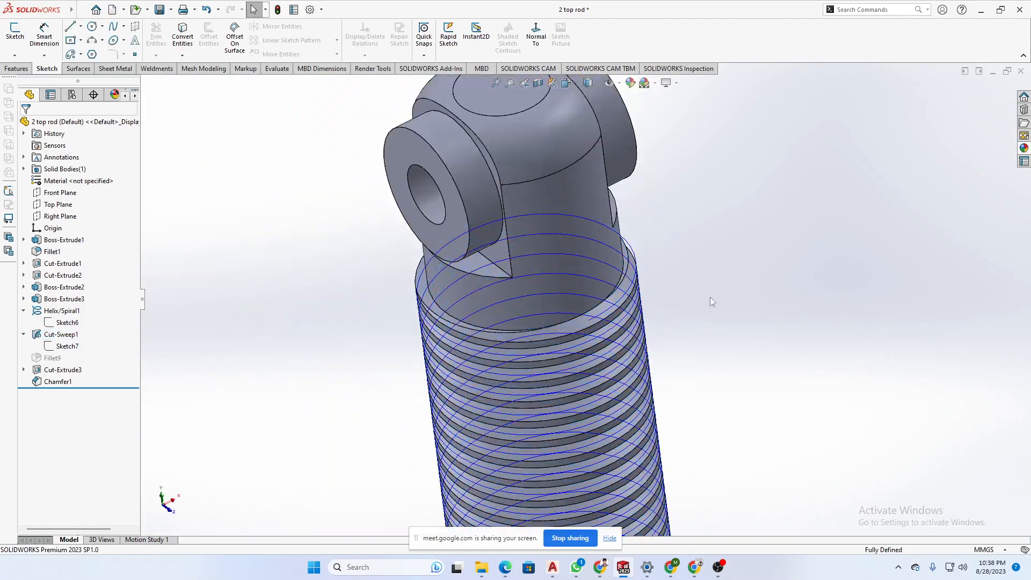
- Examine the thread grooves and helix along the top rod from several angles and distances
middle_click_drag(712, 302, 681, 196)
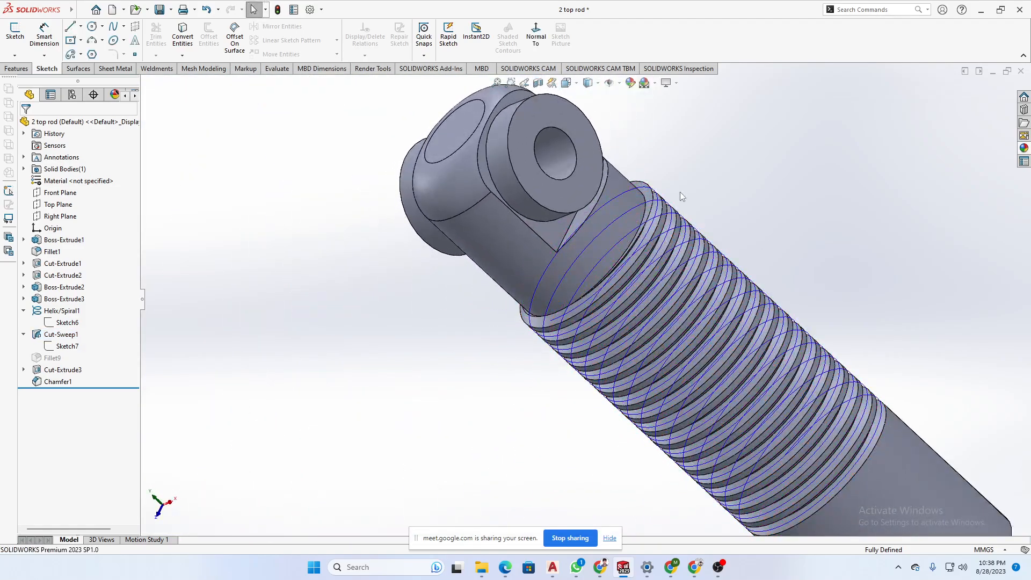
scroll(678, 204, "down", 5)
scroll(645, 261, "up", 4)
middle_click_drag(643, 262, 563, 281)
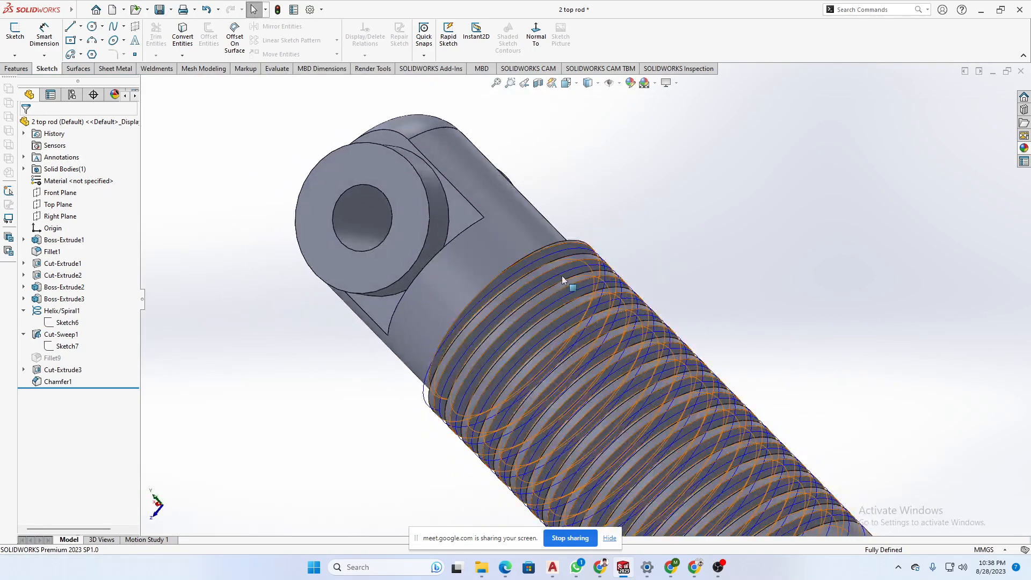
scroll(562, 281, "down", 3)
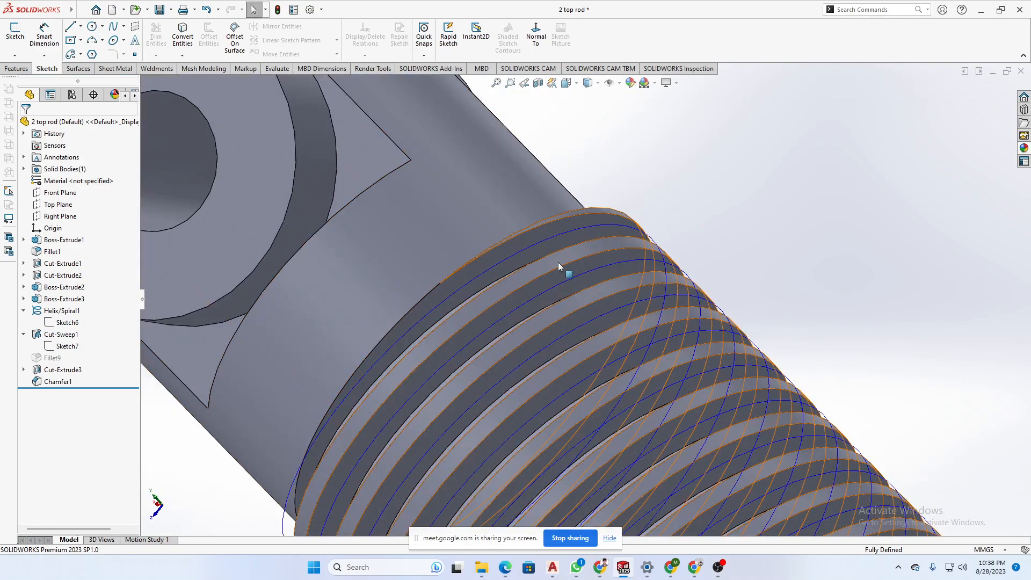
left_click(564, 224)
scroll(822, 276, "up", 3)
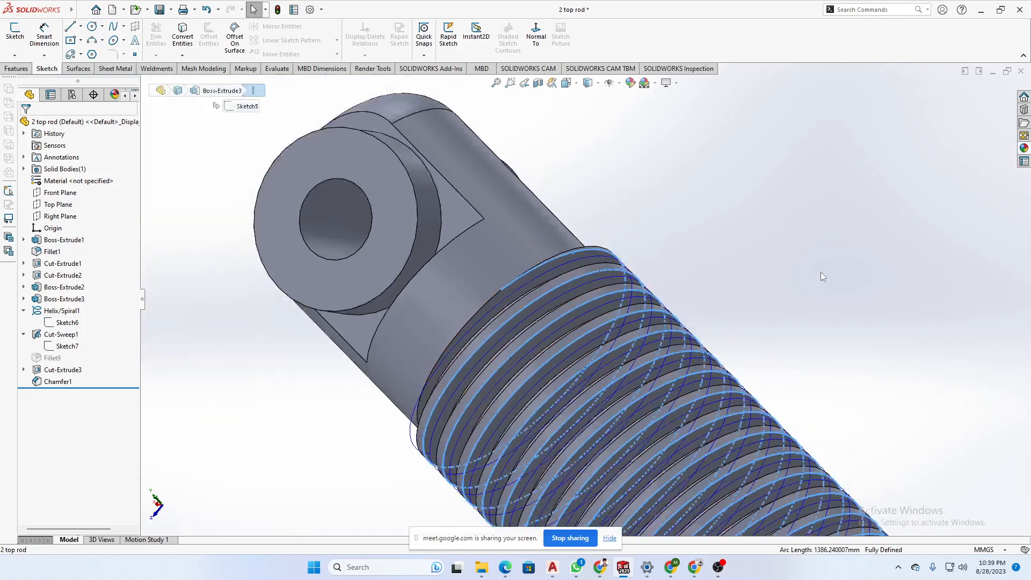
- Close the top rod part without saving its changes and return to the shock absorber assembly
left_click(1022, 71)
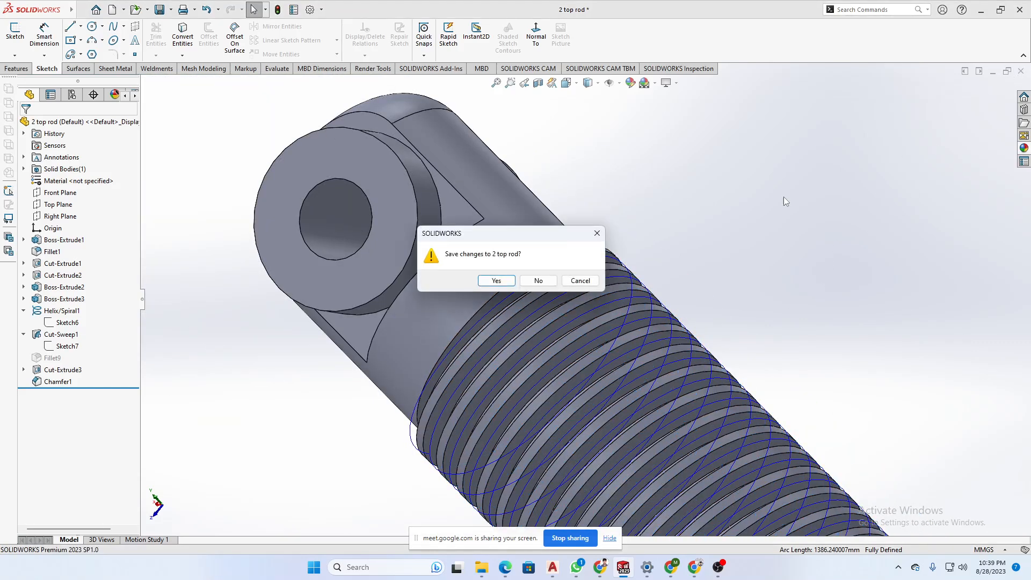
left_click(544, 287)
left_click(535, 306)
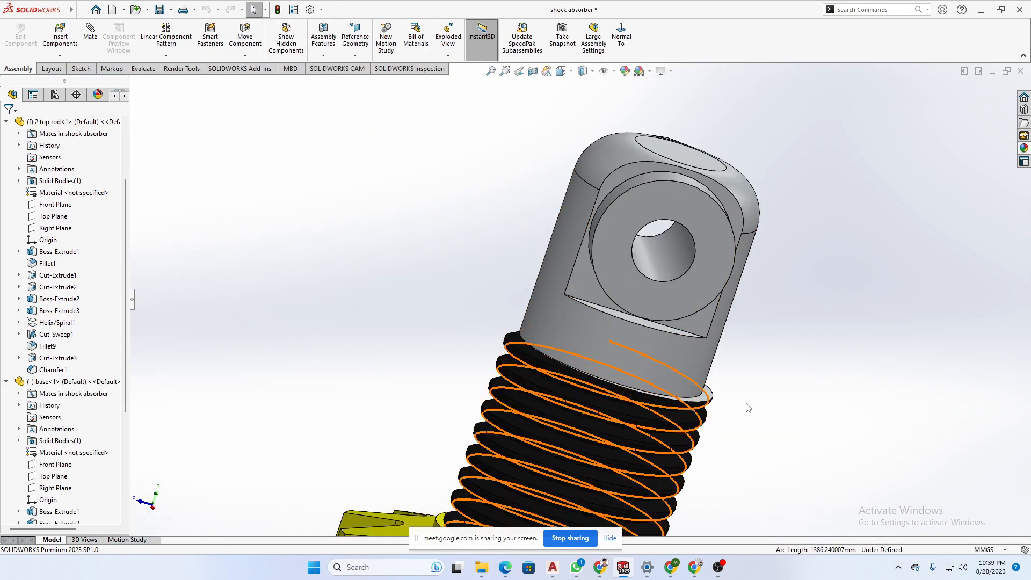
- Clear the selection and view the whole shock absorber assembly, moving the screen-sharing notice out of the way
scroll(756, 405, "up", 5)
scroll(601, 305, "down", 2)
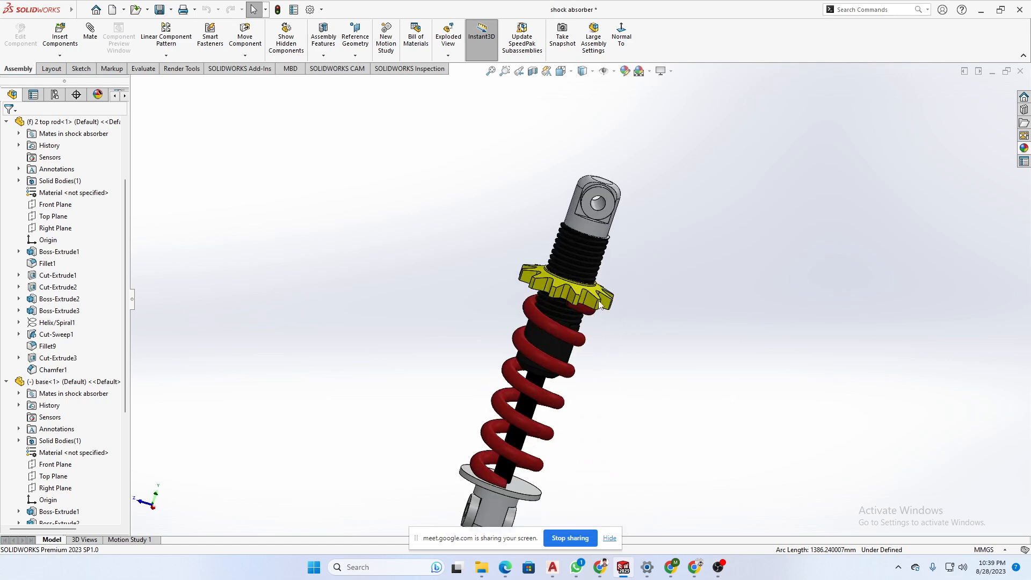
left_click(579, 265)
left_click(615, 465)
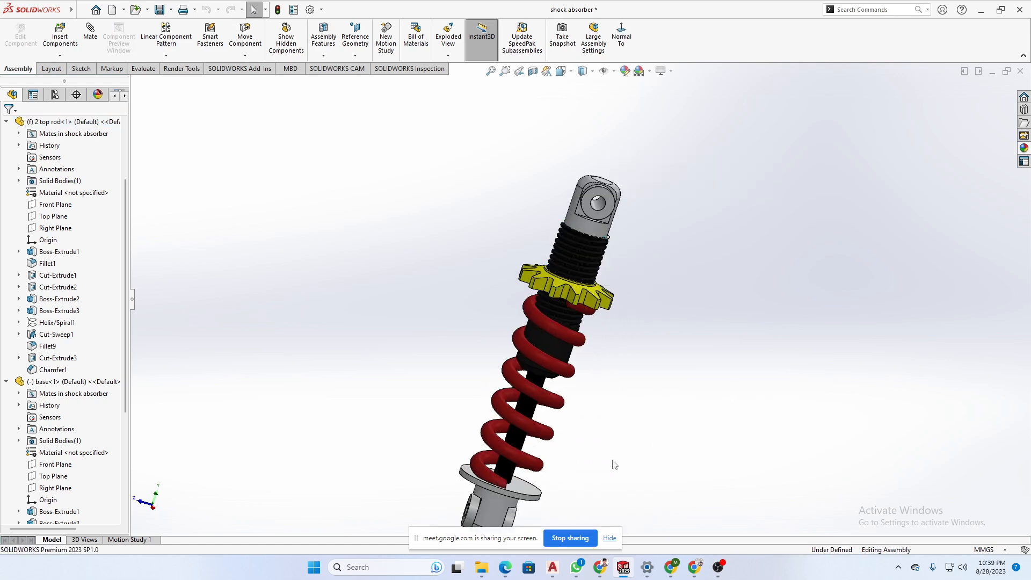
left_click_drag(426, 535, 785, 98)
middle_click_drag(669, 291, 623, 311)
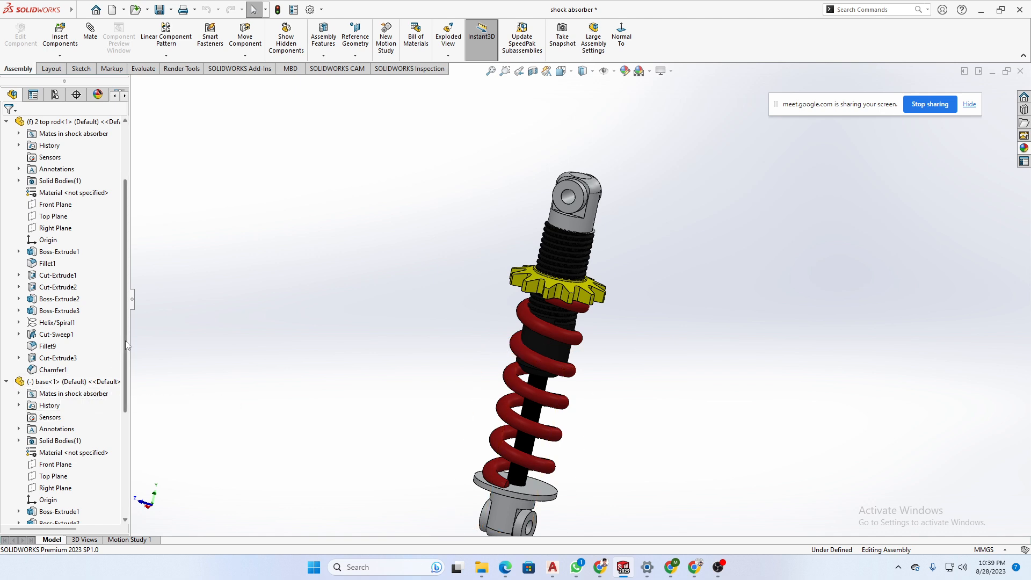
- Review the assembly's mates, highlighting the screw mate and the concentric and coincident mates between nut and spring
left_click_drag(126, 354, 140, 460)
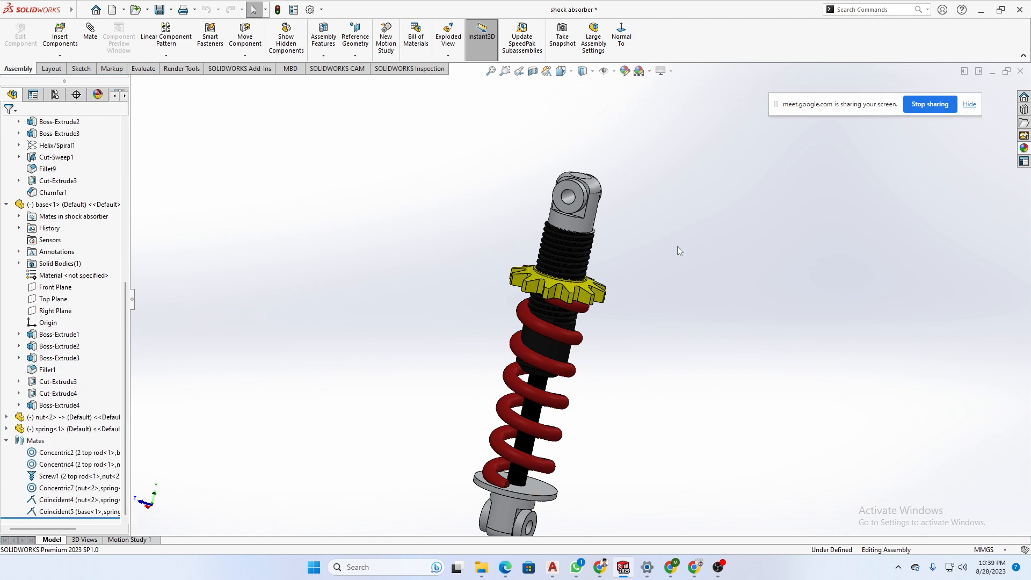
left_click(58, 452)
left_click(56, 476)
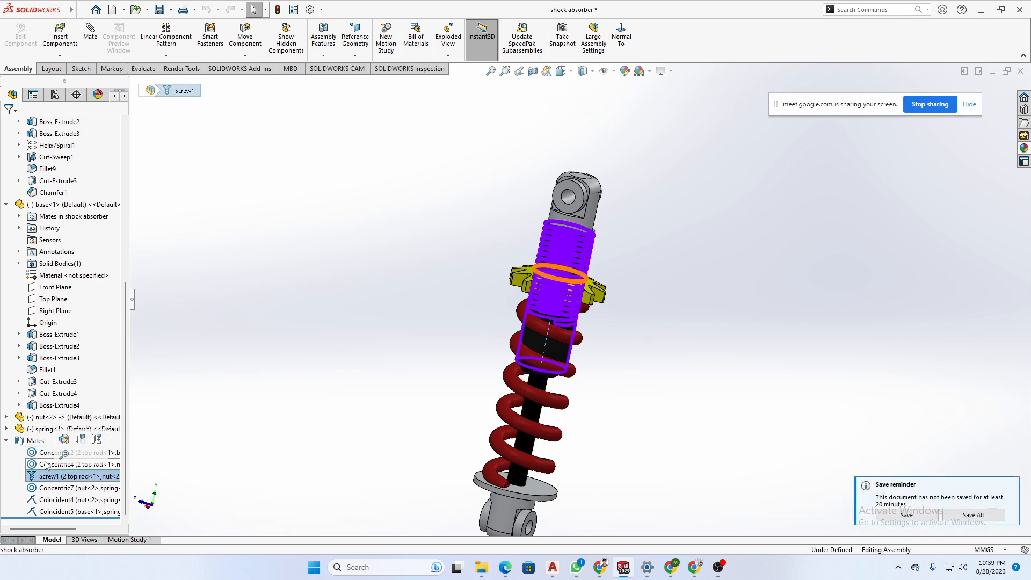
left_click(49, 473)
left_click(49, 476)
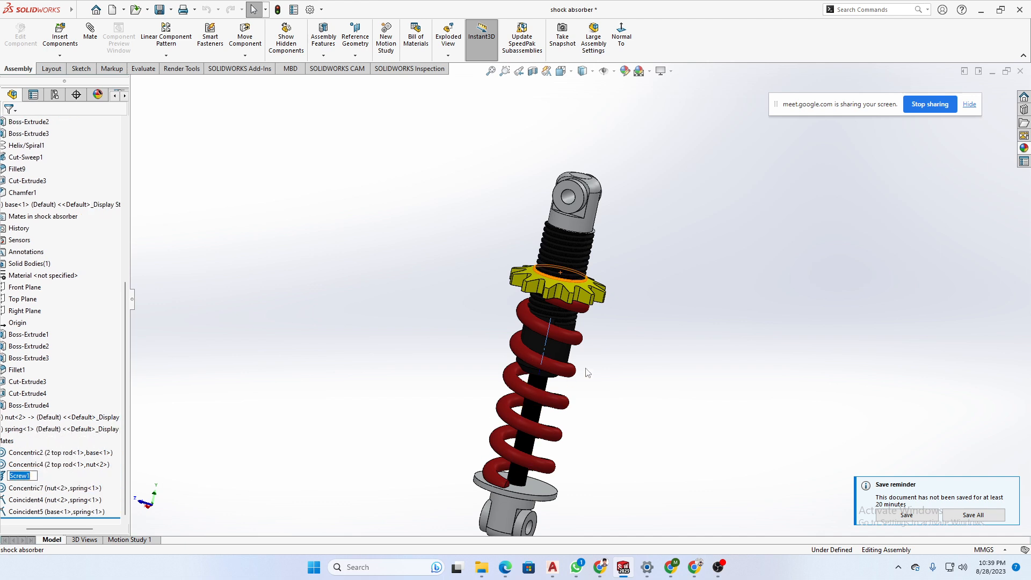
left_click(291, 417)
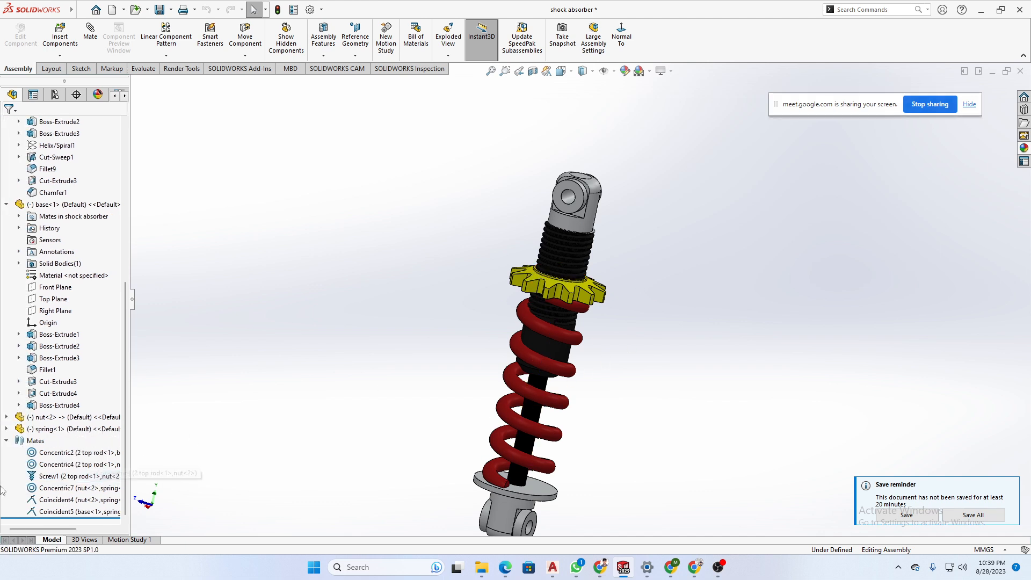
left_click(86, 488)
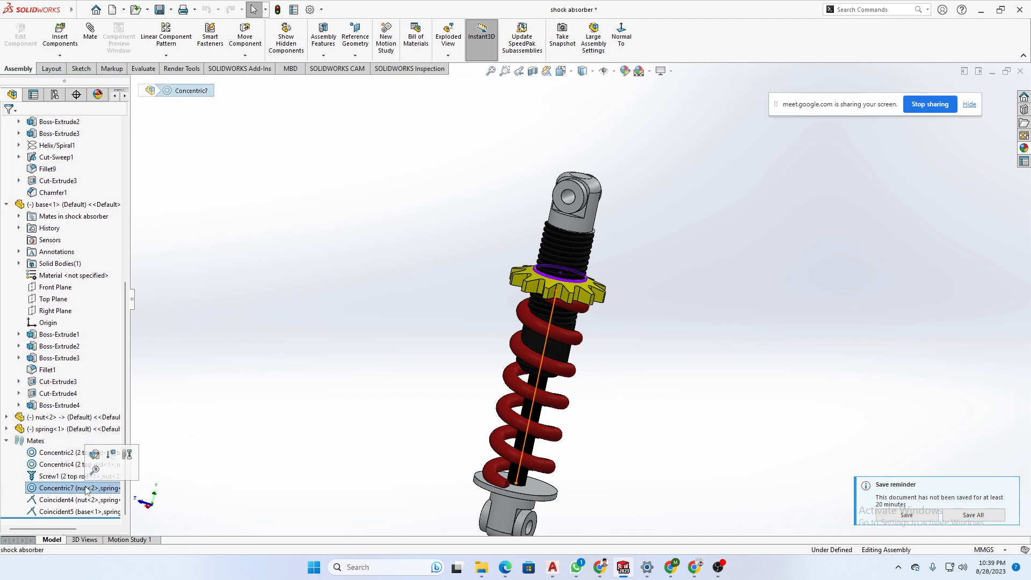
left_click(65, 499)
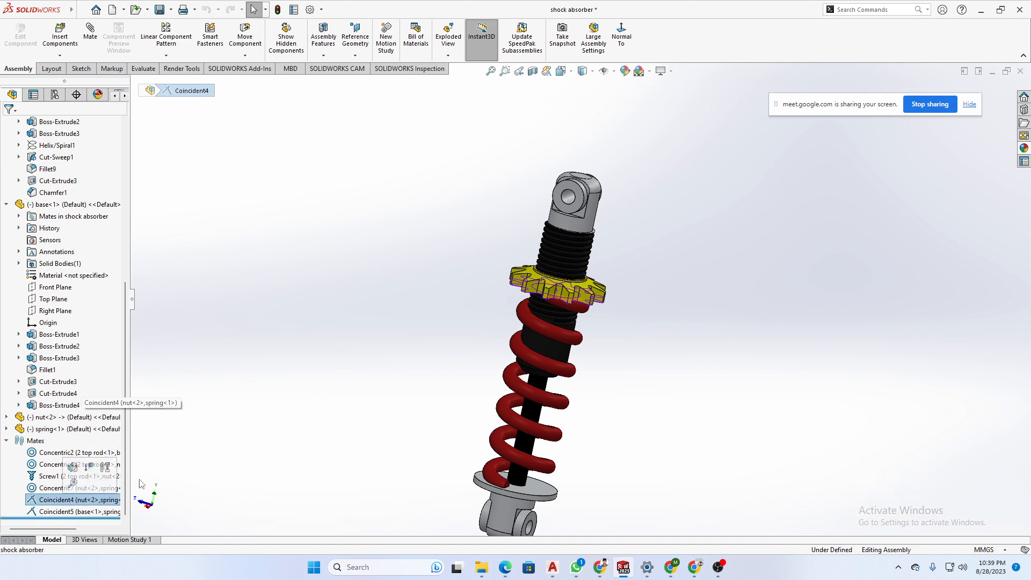
- Examine how the spring's ends seat against the nut's lower face and the base flange, highlighting the base-to-spring coincident mate
mouse_move(633, 315)
middle_mouse_down()
mouse_move(602, 263)
mouse_move(616, 275)
middle_mouse_up()
scroll(569, 268, "down", 8)
left_click(592, 257)
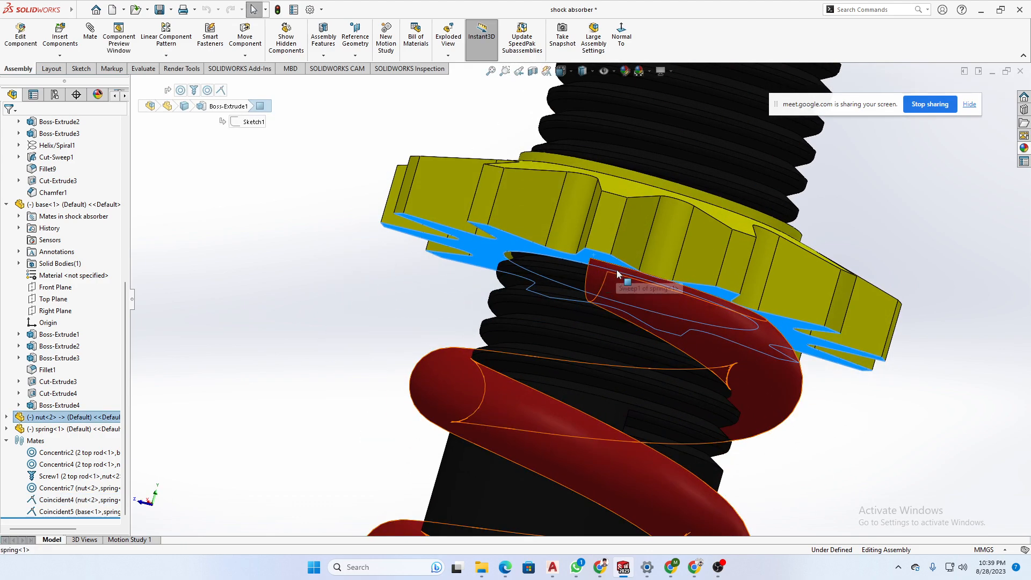
scroll(617, 274, "up", 10)
scroll(505, 429, "down", 10)
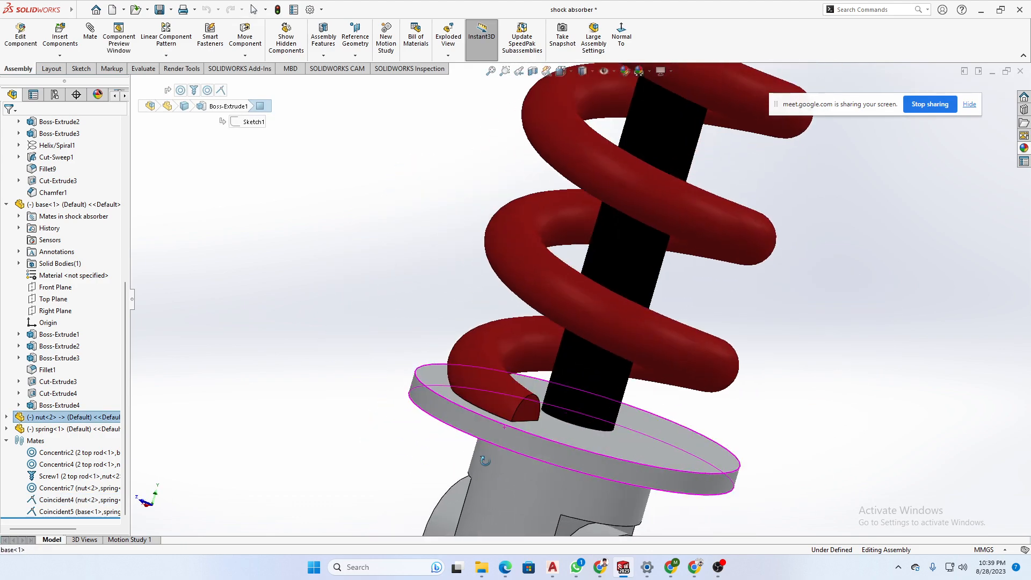
middle_click_drag(520, 411, 512, 421)
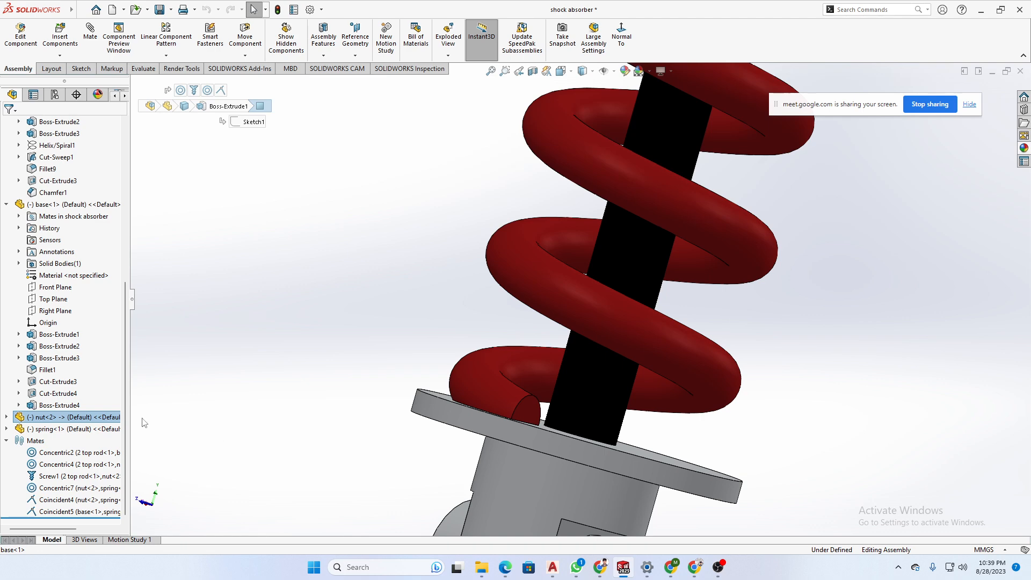
left_click(62, 512)
left_click(284, 407)
scroll(337, 340, "up", 3)
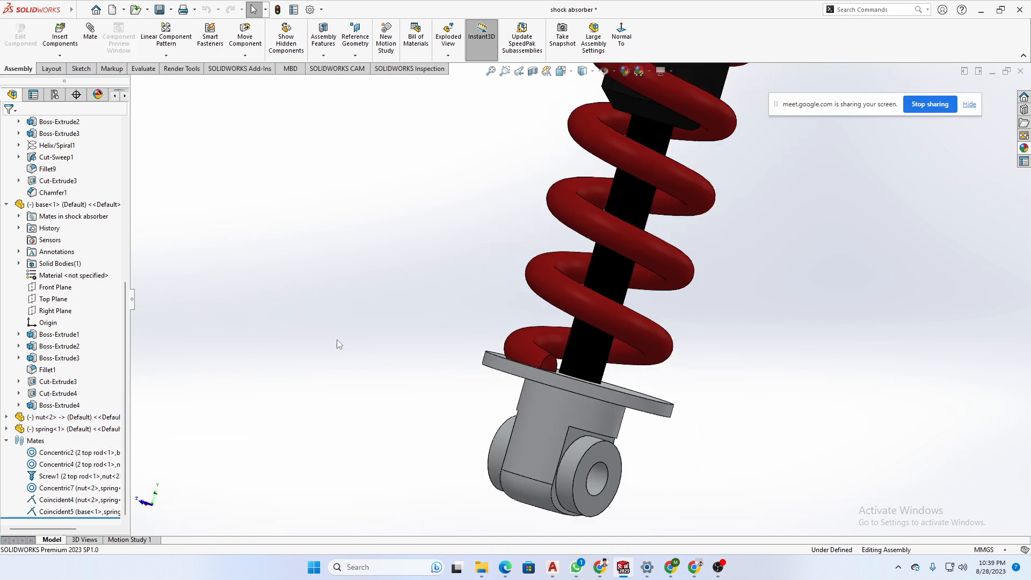
- Open Motion Study 1 with the whole shock absorber in view and extend the animation to 5 seconds
scroll(755, 309, "up", 4)
middle_click_drag(714, 301, 487, 215)
middle_click_drag(616, 351, 689, 317)
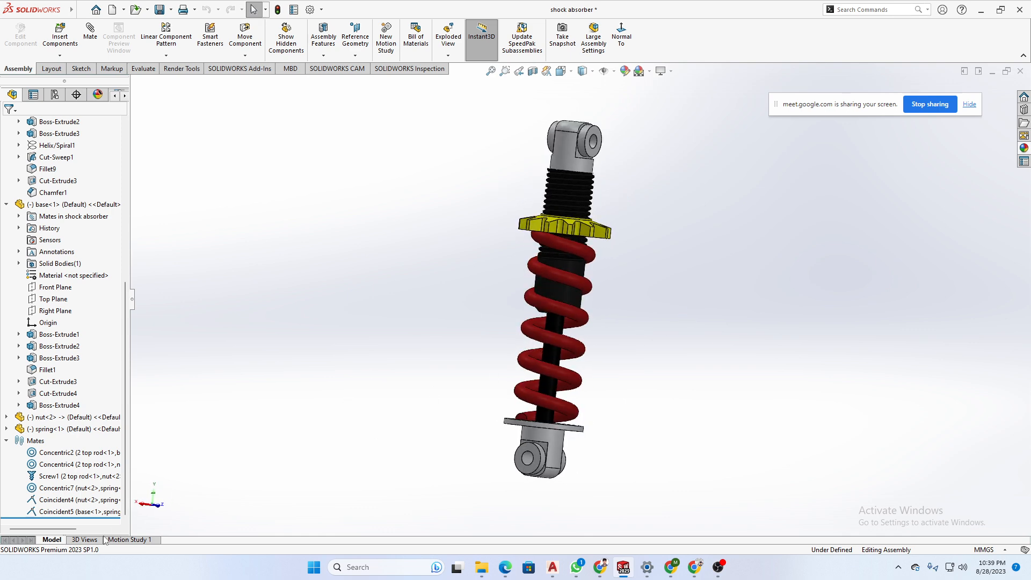
left_click(128, 540)
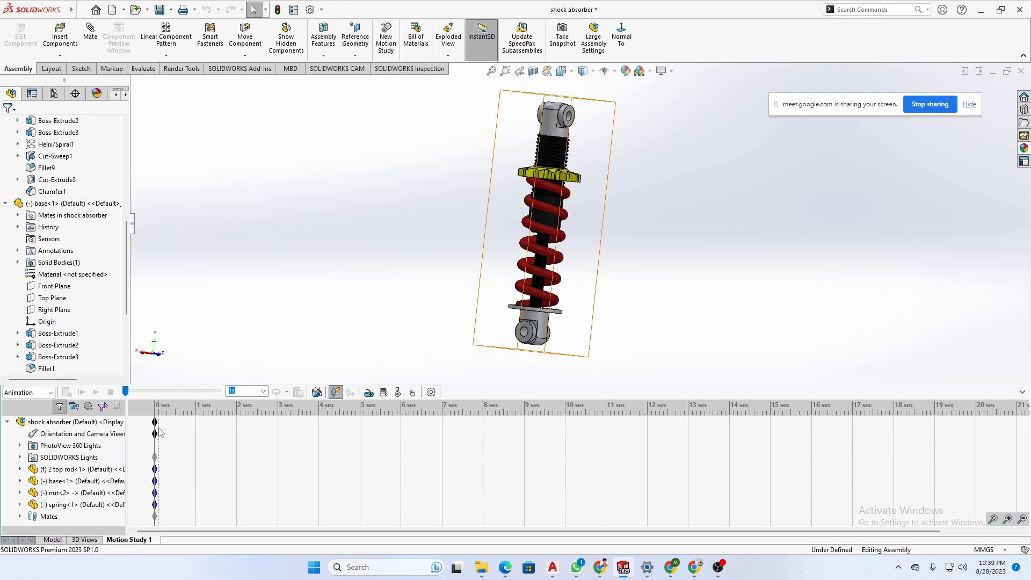
left_click_drag(156, 425, 189, 427)
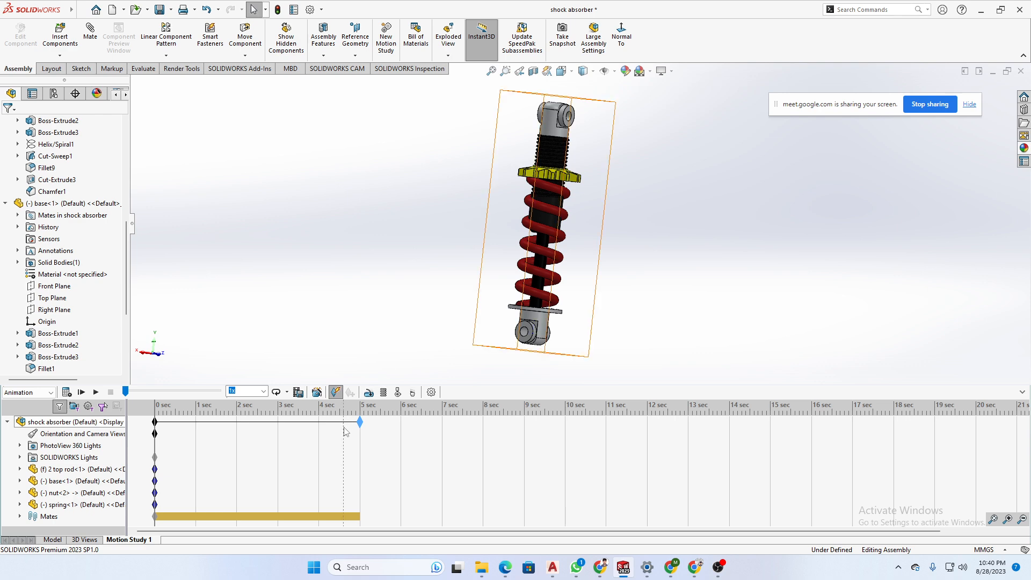
- At about 4.6 seconds on the timeline, move the base downward away from the top rod to extend the shock absorber
left_click(345, 432)
left_click(547, 322)
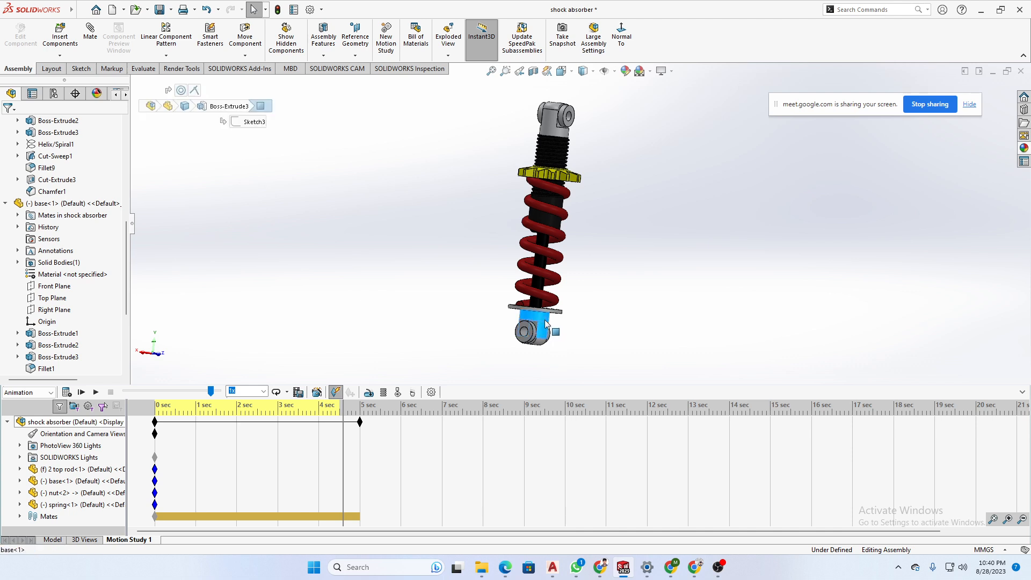
left_click_drag(546, 322, 479, 367)
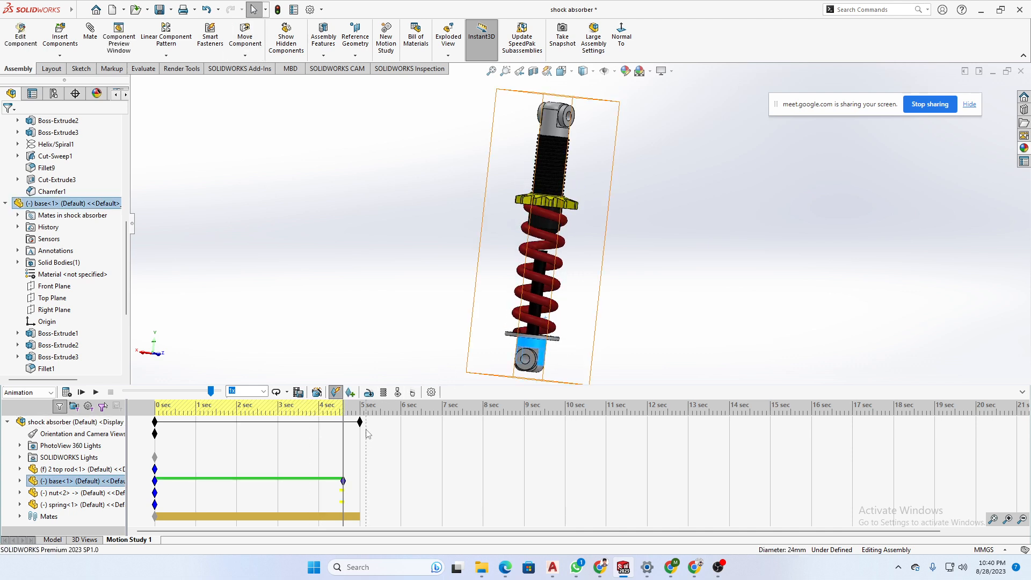
- Extend the animation to 8 seconds and, at about 7.6 seconds, move the base upward to compress the shock absorber
left_click_drag(368, 424, 486, 423)
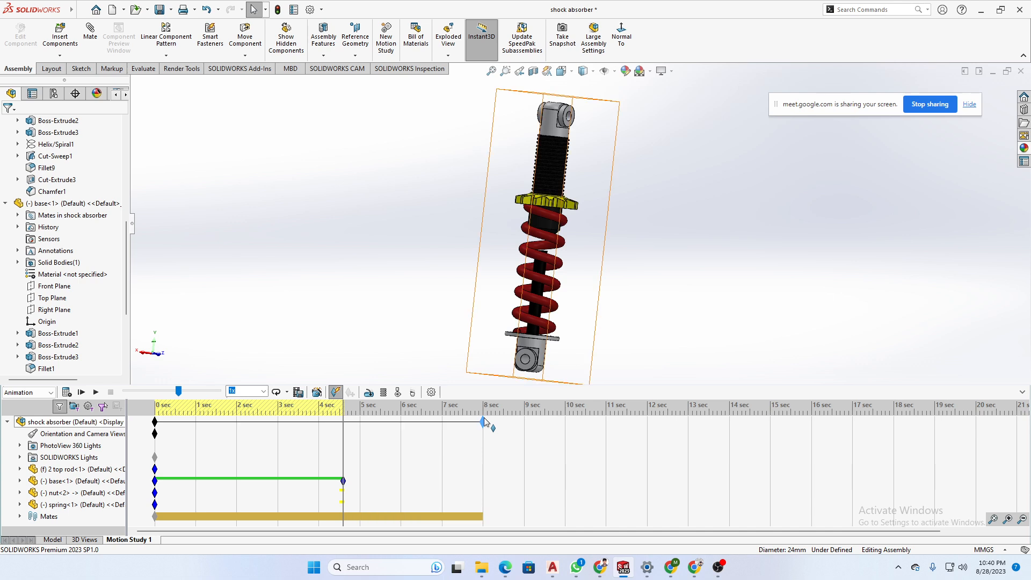
left_click(466, 439)
left_click(542, 333)
left_click_drag(546, 322, 544, 297)
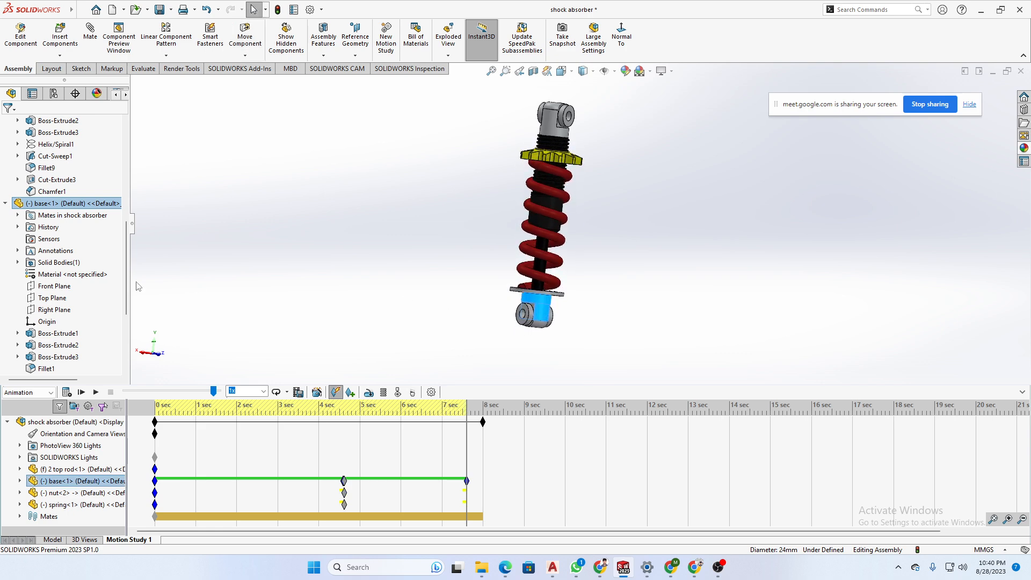
- Calculate the motion study and set its playback mode to Normal
left_click(67, 393)
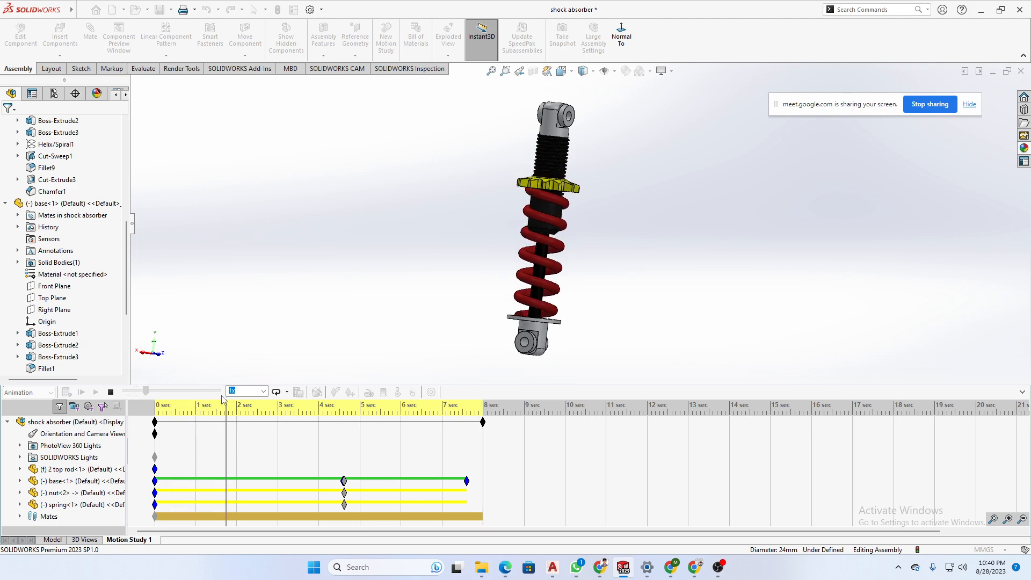
left_click(287, 392)
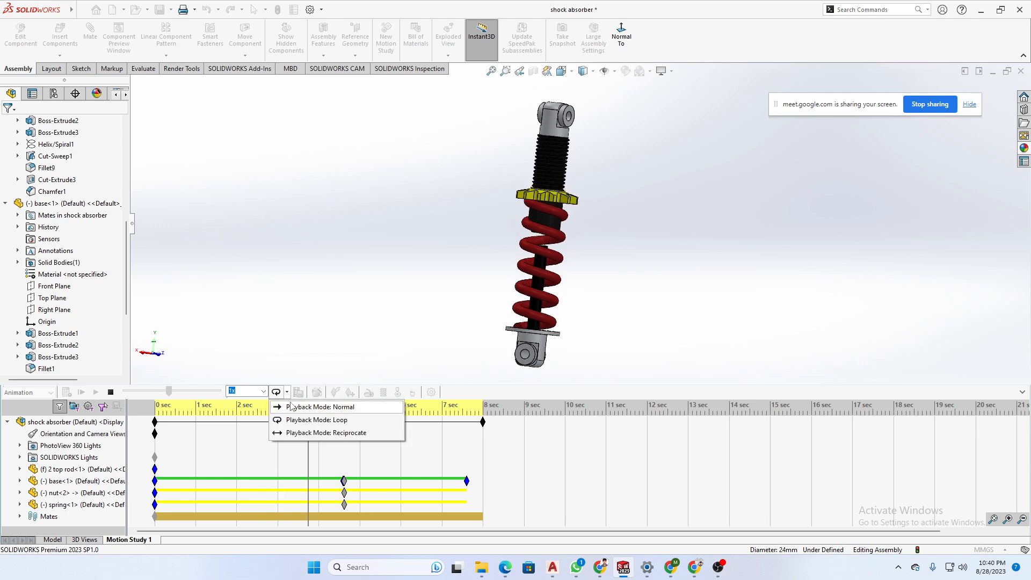
left_click(292, 407)
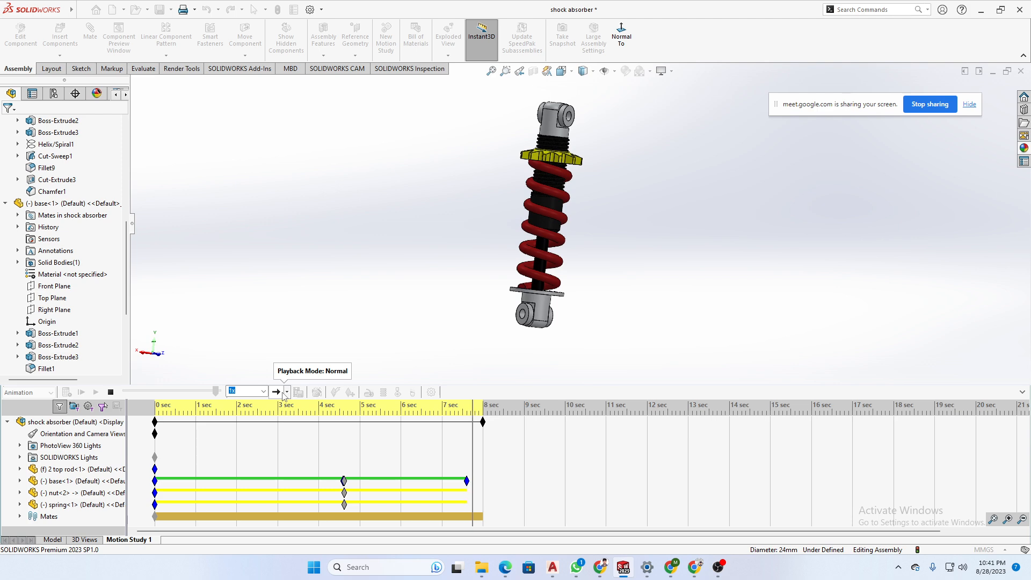
left_click(287, 393)
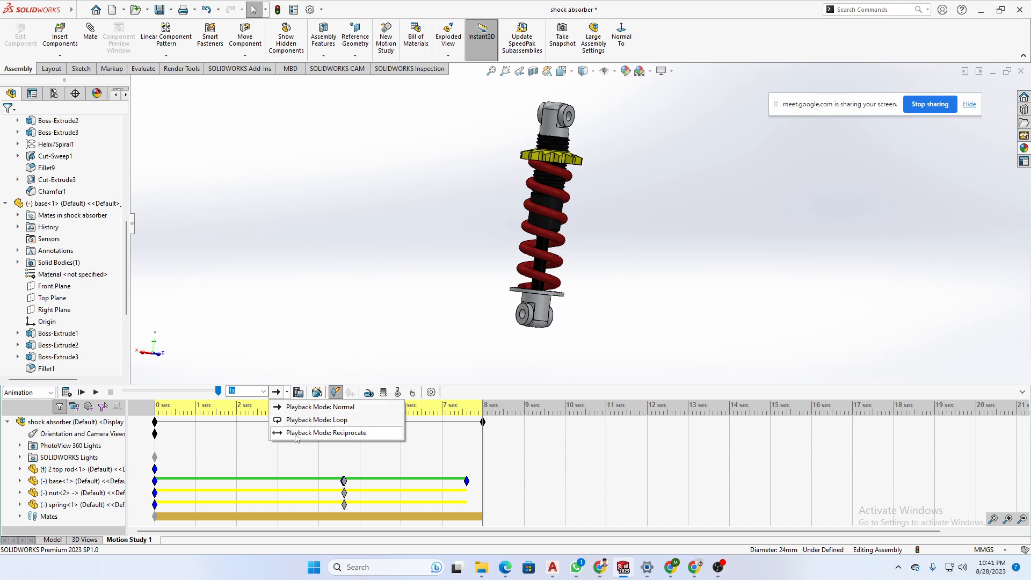
left_click(319, 320)
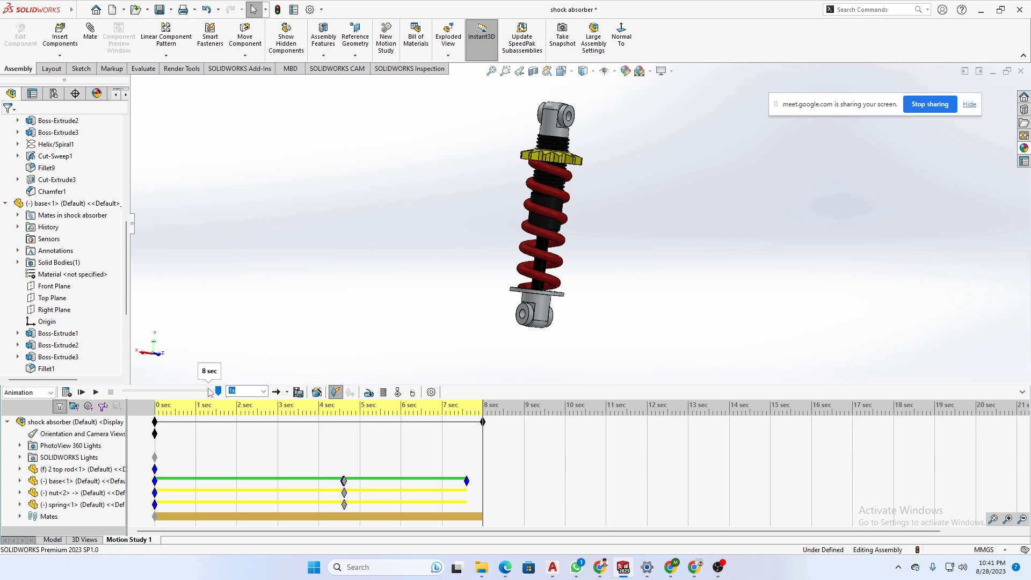
- Play the shock absorber animation from an earlier time on the timeline and stop the playback
mouse_move(213, 395)
left_click_drag(213, 395, 193, 393)
left_click(96, 393)
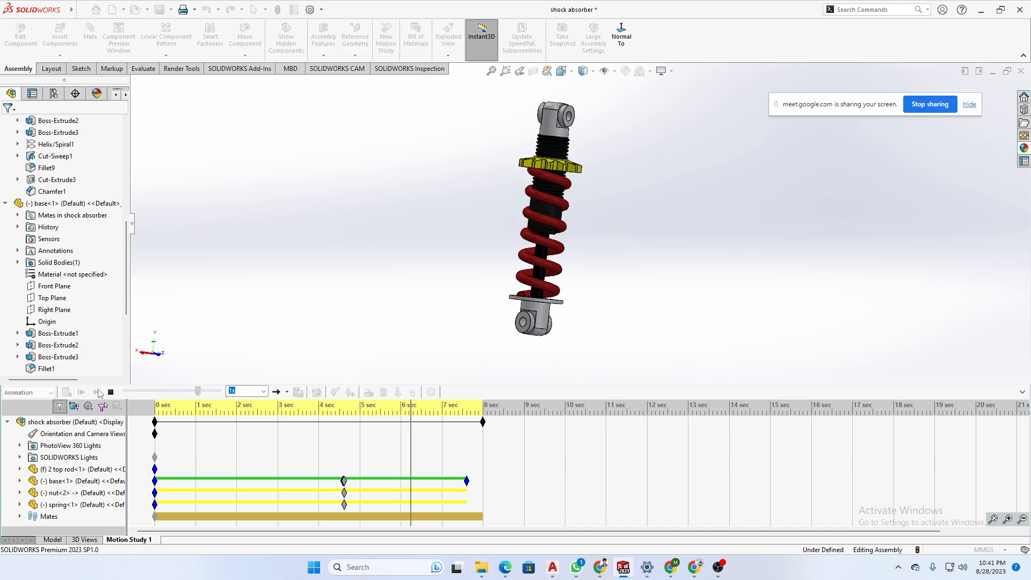
left_click(111, 394)
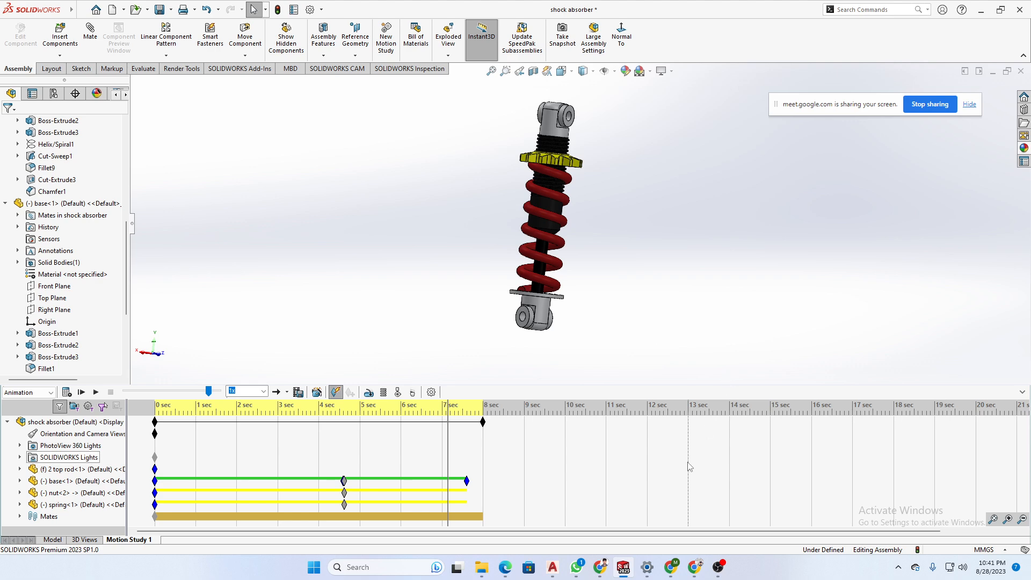
- Switch to YouTube in the browser and select the existing search text for replacement
left_click(672, 571)
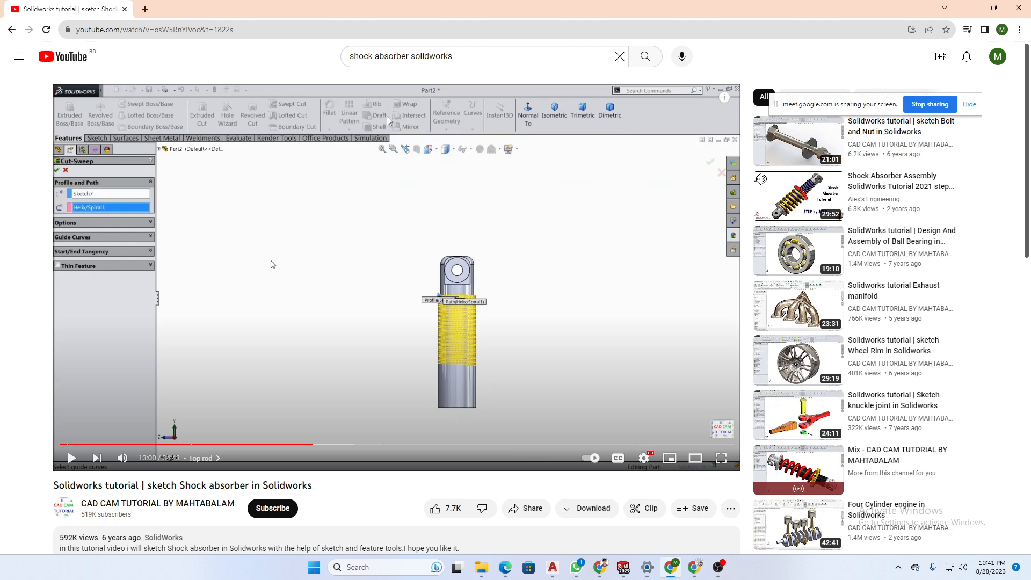
left_click_drag(496, 57, 353, 58)
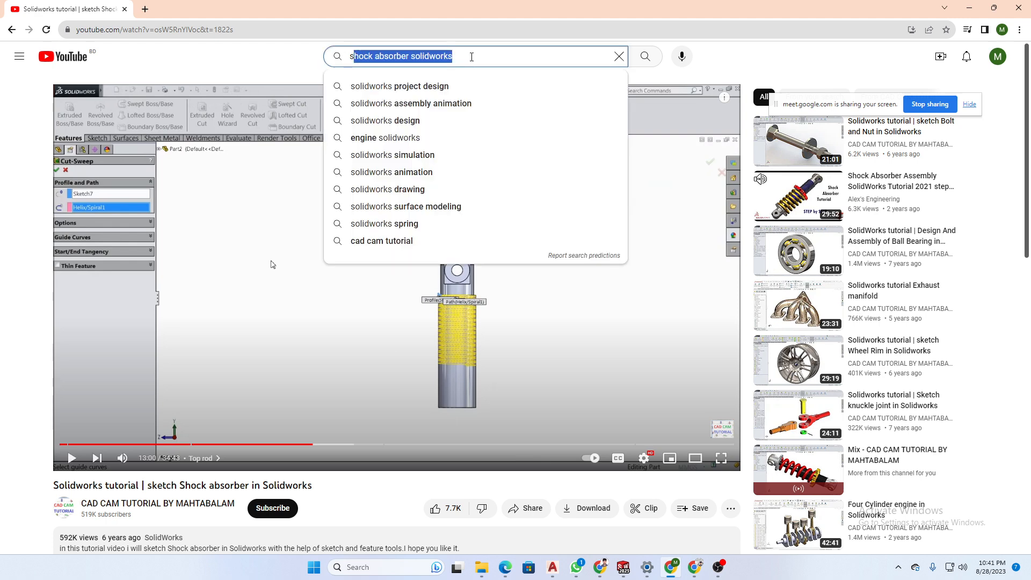
left_click_drag(471, 57, 334, 63)
type("ca")
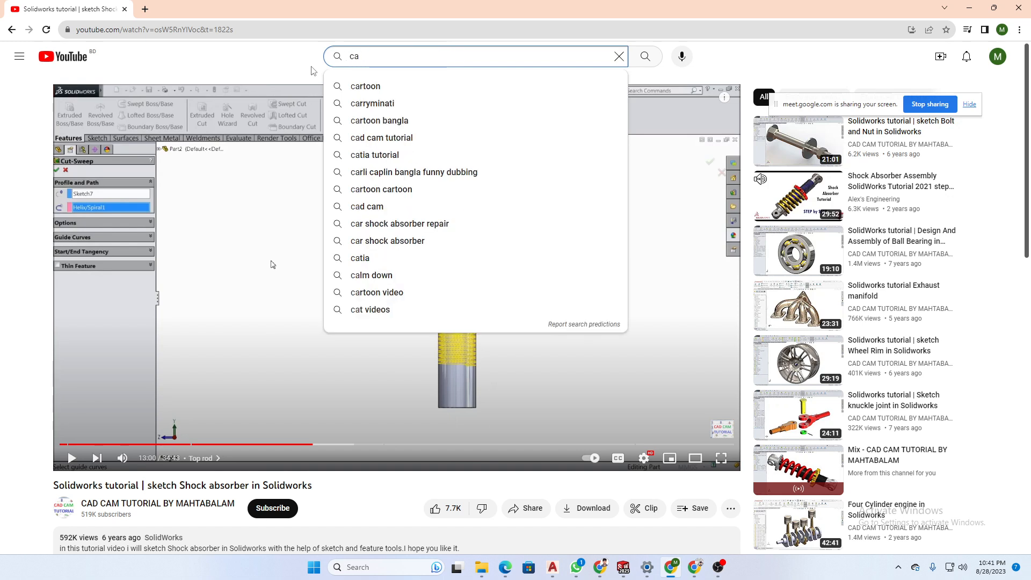
type("d s")
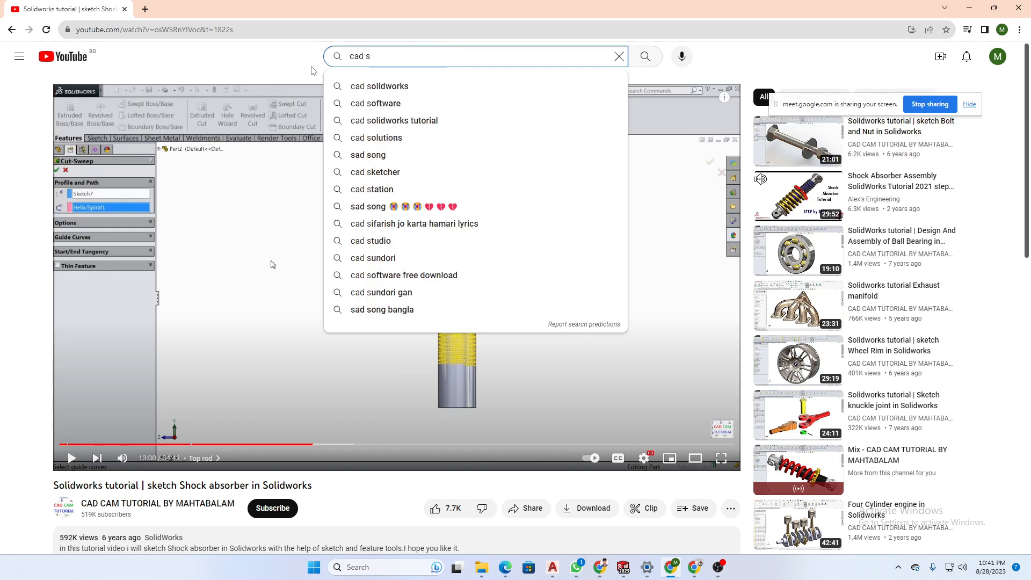
key("BackSpace")
key("BackSpace")
key("BackSpace")
key("BackSpace")
key("BackSpace")
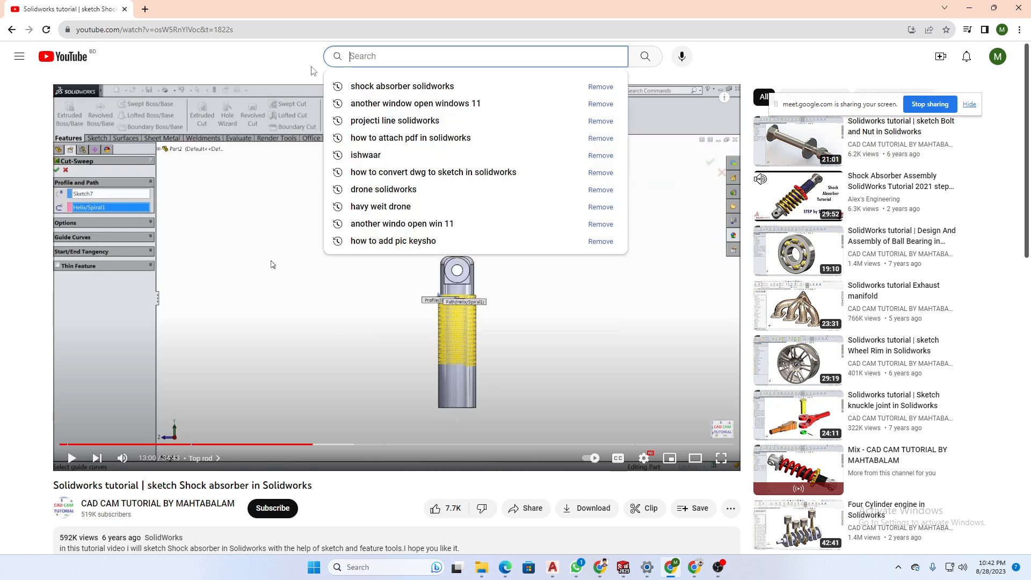
- Search YouTube for "discuss for learing" and open the Discuss for Learning channel
type("dis")
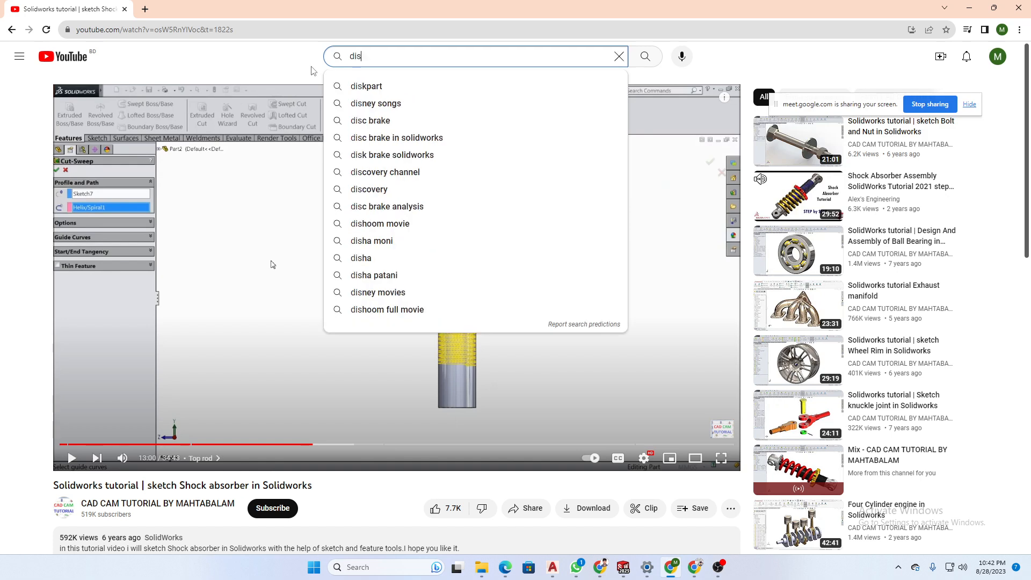
type("cuss ")
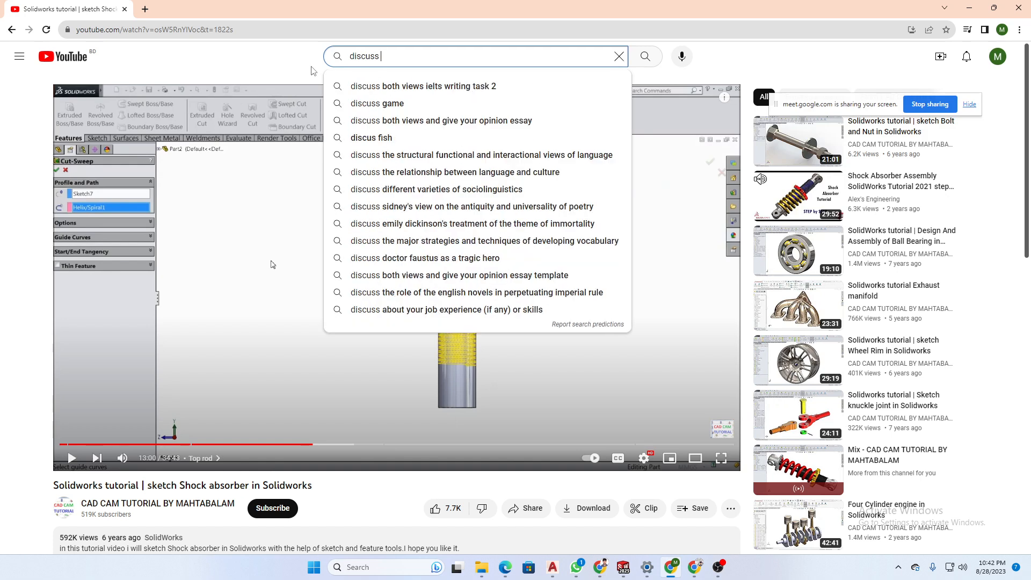
type("for lear")
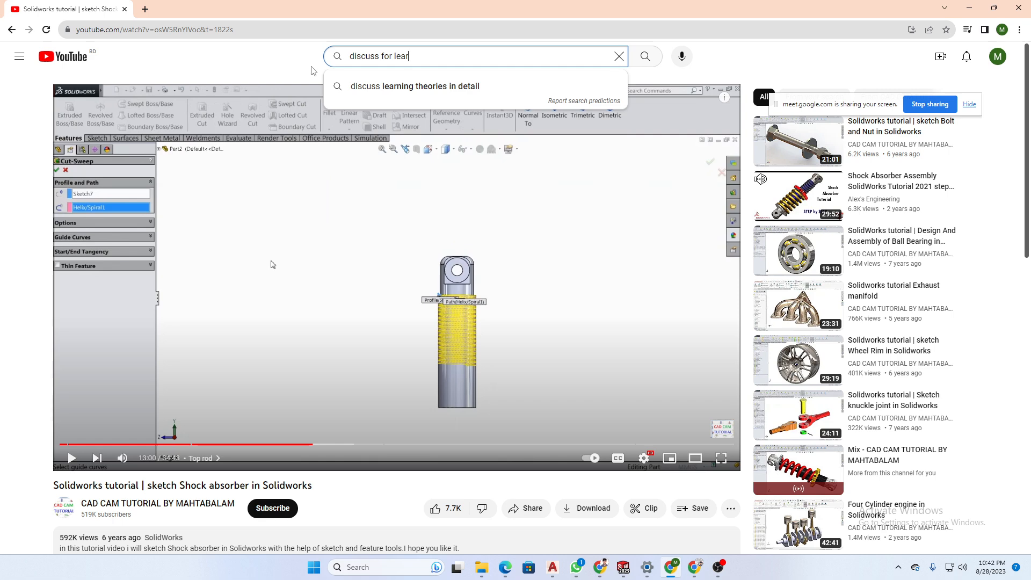
type("ing")
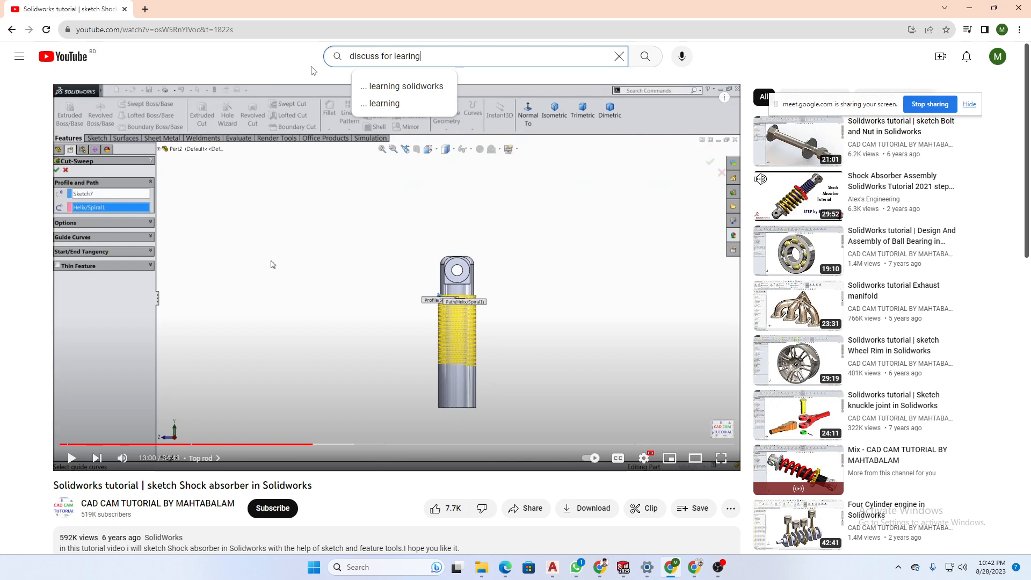
key("Return")
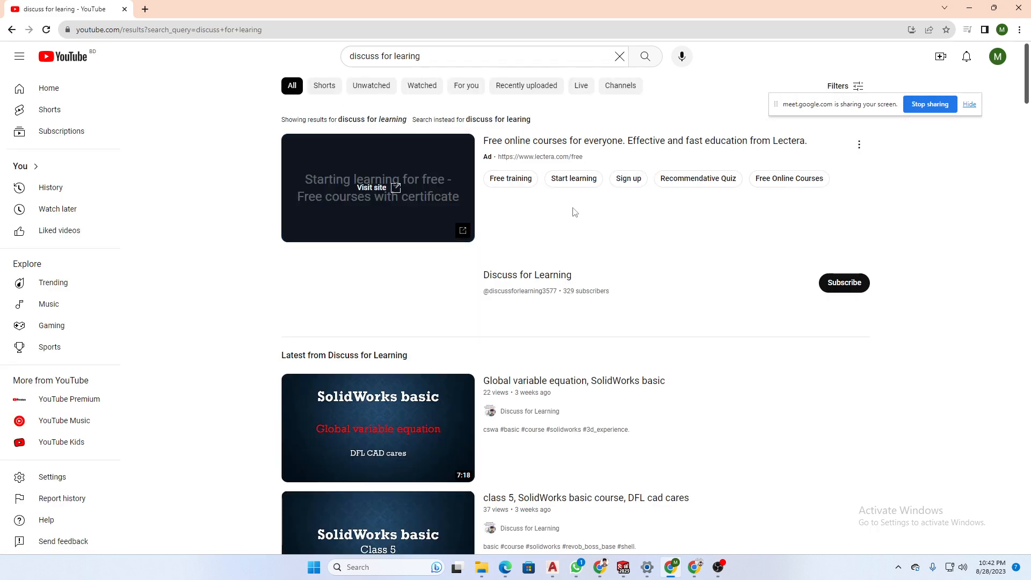
left_click(556, 278)
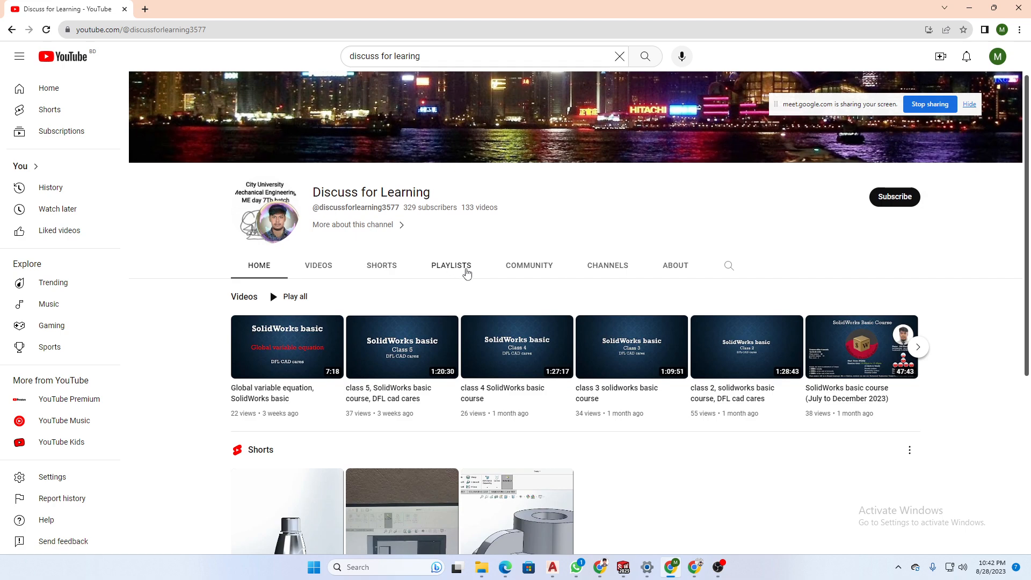
- From the channel's "solidworks motion video" playlist, open the "Shock Absorber motion study in SolidWorks" video and pause it
left_click(466, 268)
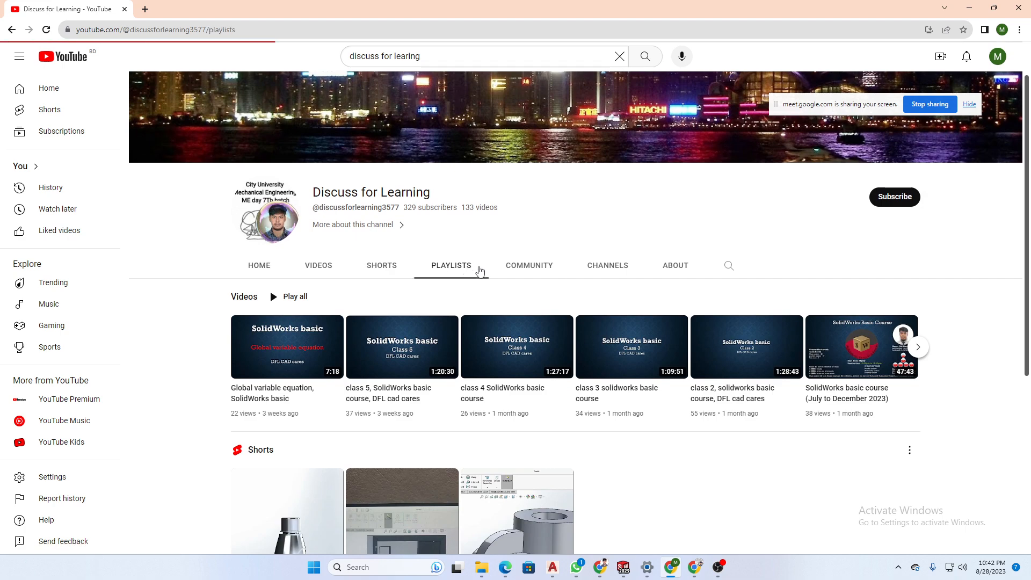
scroll(495, 276, "down", 1)
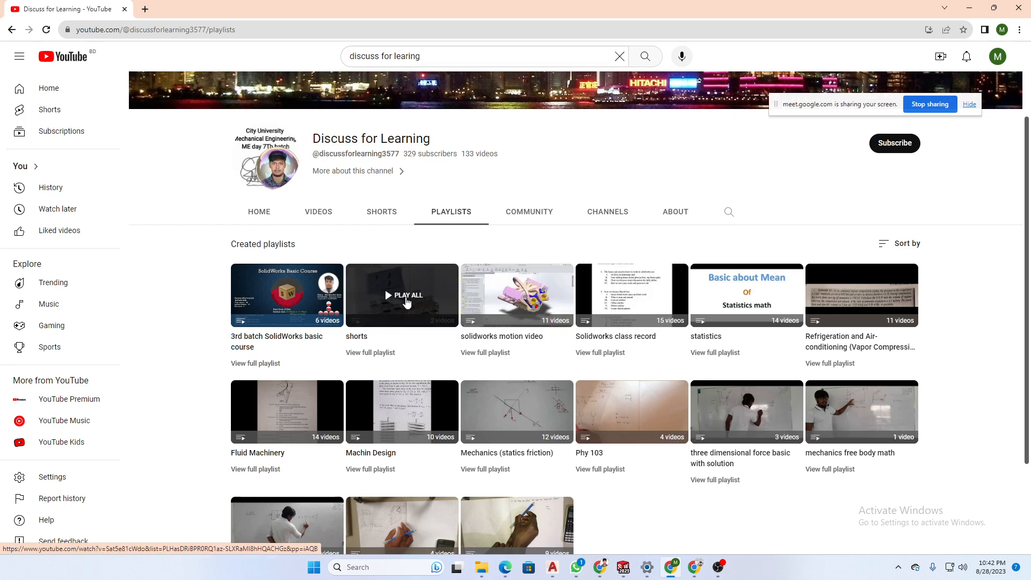
scroll(407, 302, "down", 2)
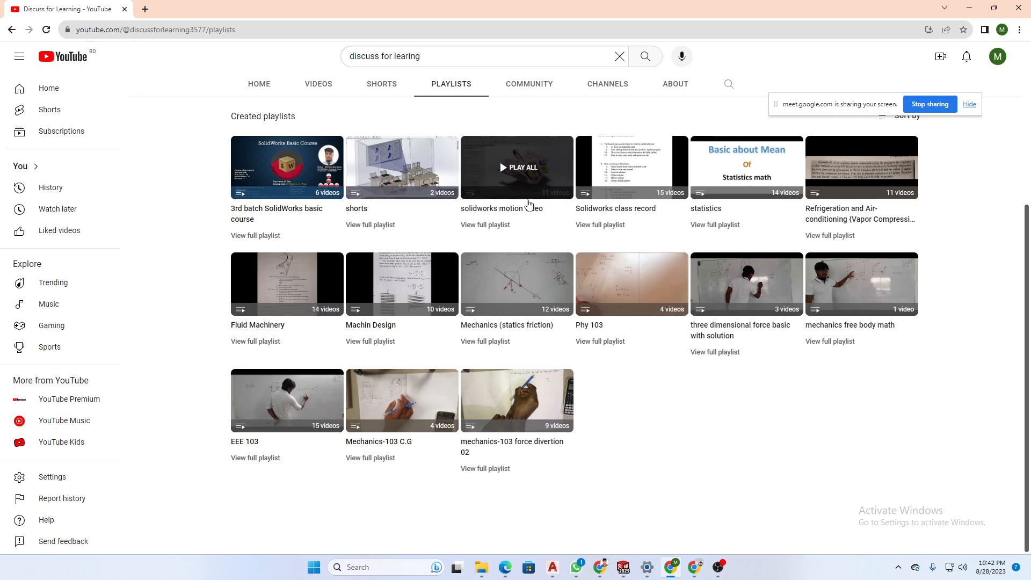
left_click(521, 178)
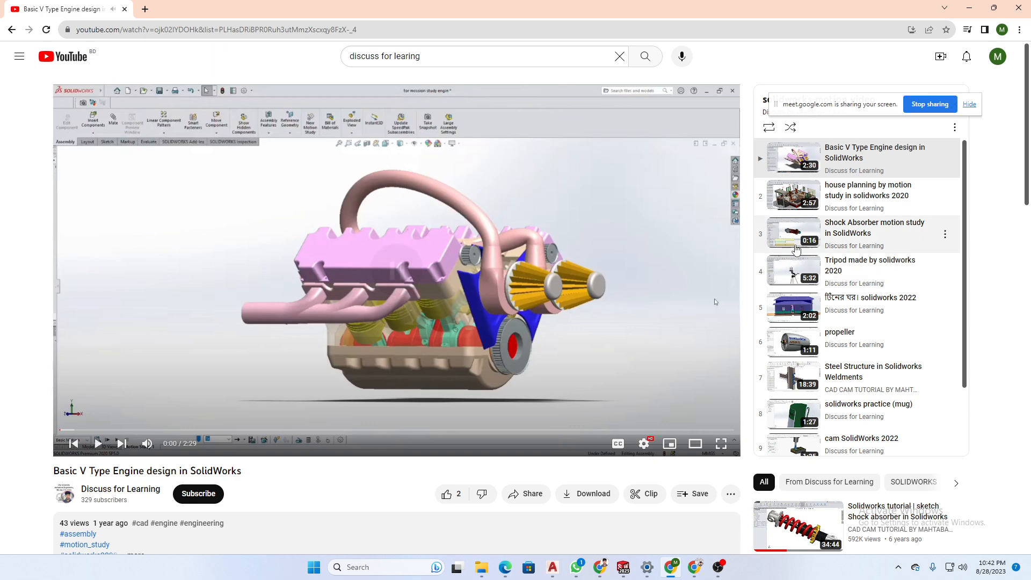
left_click(870, 233)
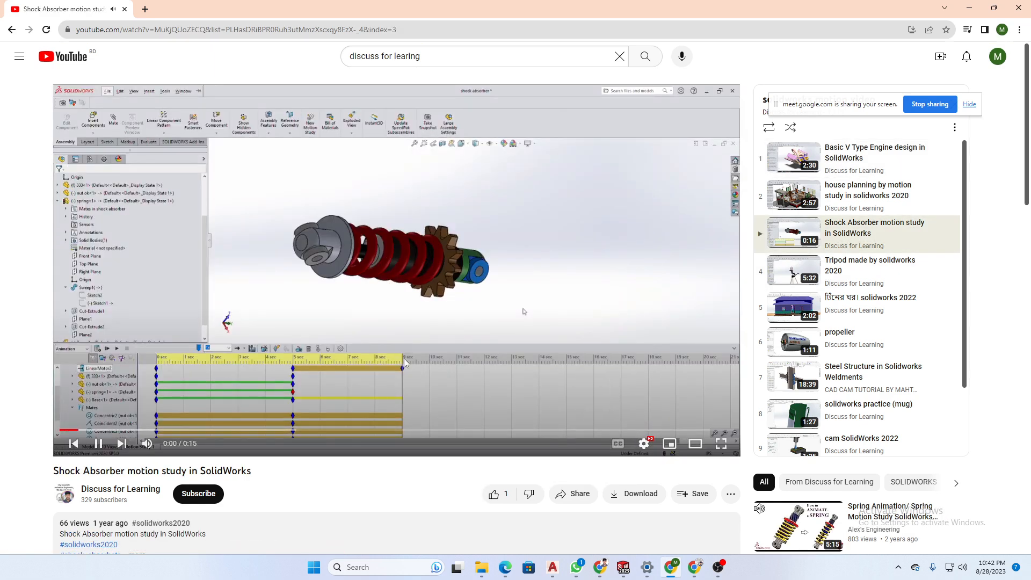
left_click(404, 360)
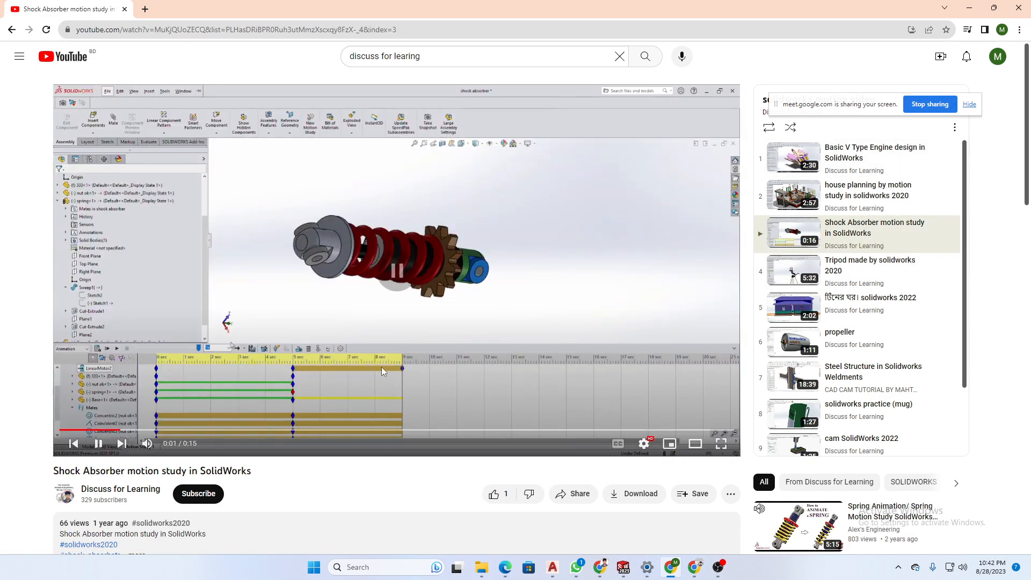
- Watch the shock absorber motion study video in full screen up to about 0:12, pause it and leave full screen
left_click(721, 443)
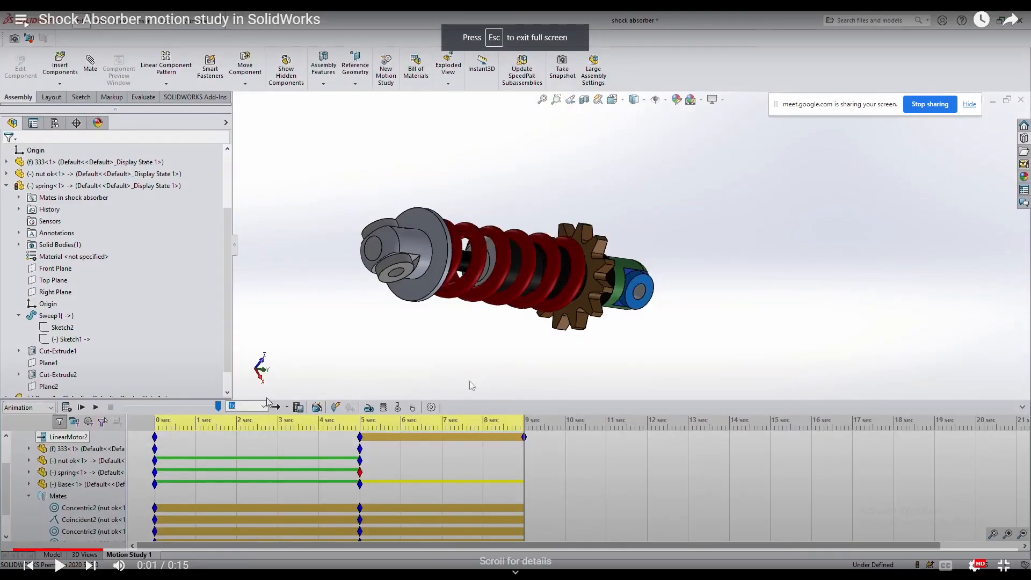
left_click(352, 358)
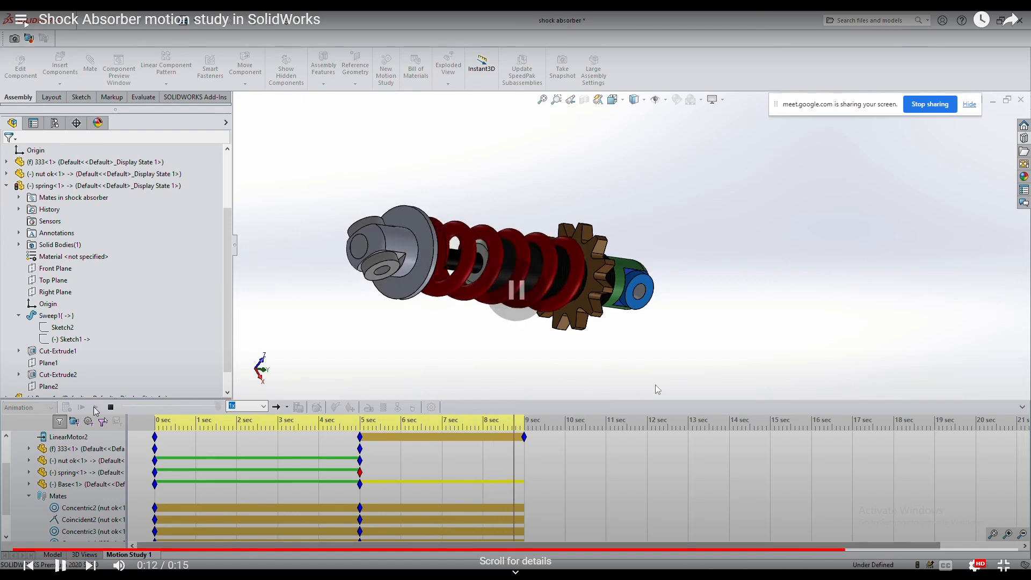
left_click(620, 280)
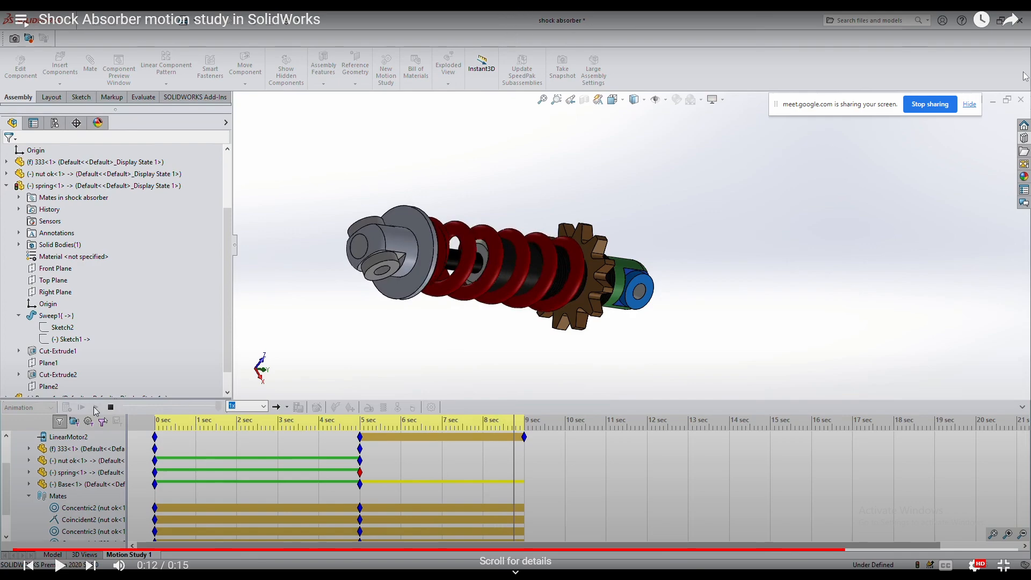
left_click(1004, 565)
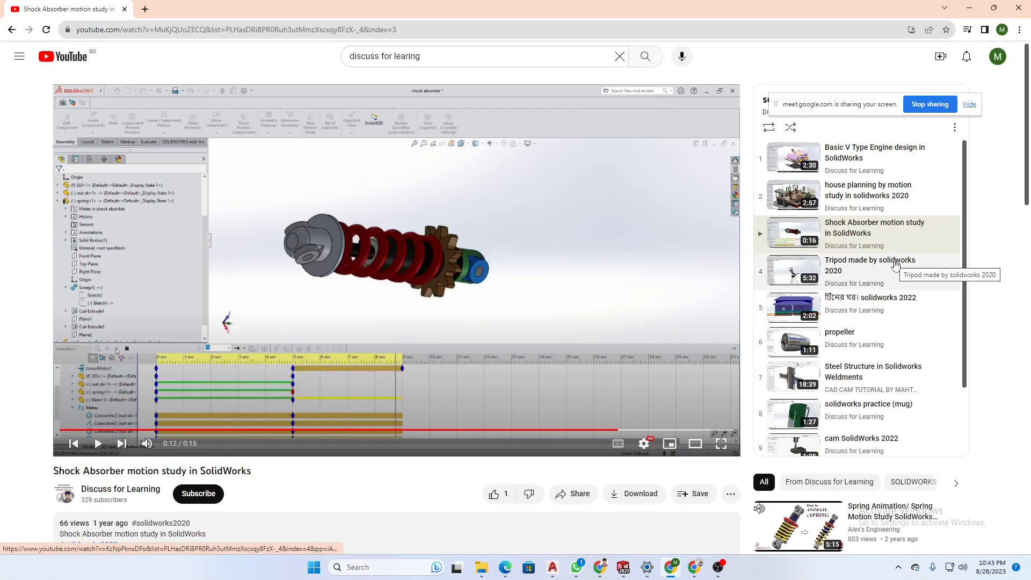
- Open the "Basic V Type Engine design in SolidWorks" video from the playlist and watch its rotating engine view, pausing at intervals
left_click(859, 156)
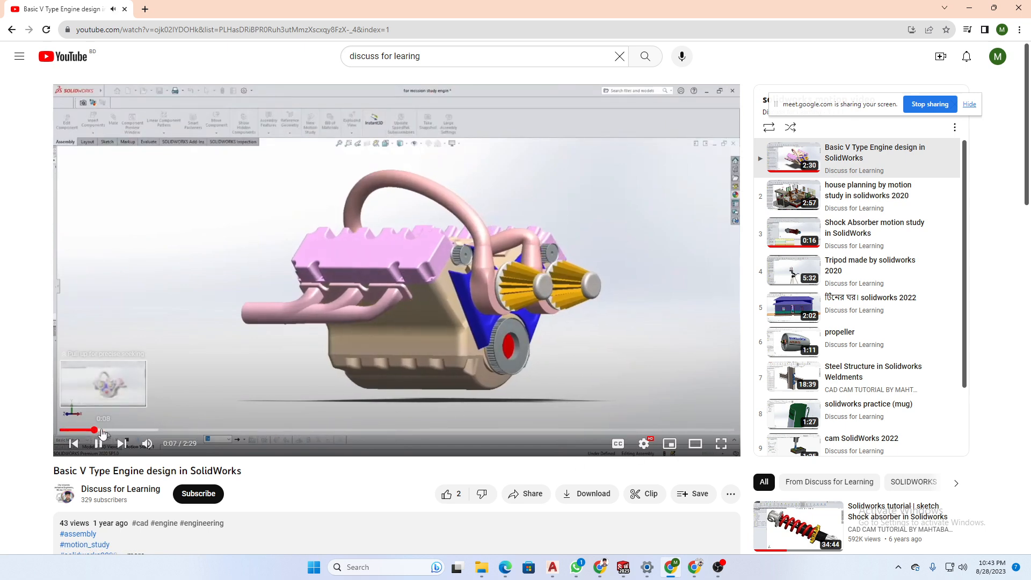
left_click(534, 355)
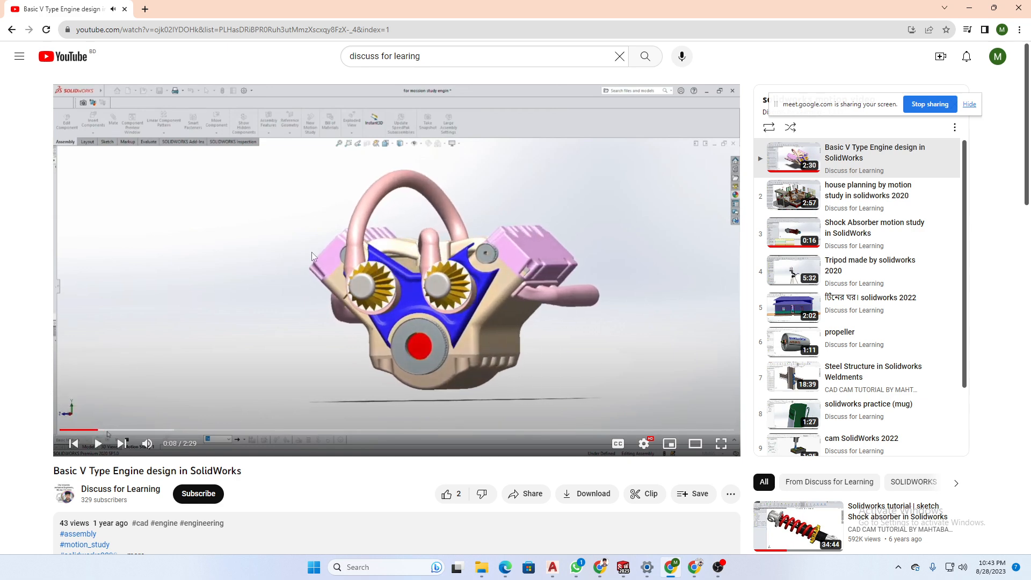
left_click(497, 342)
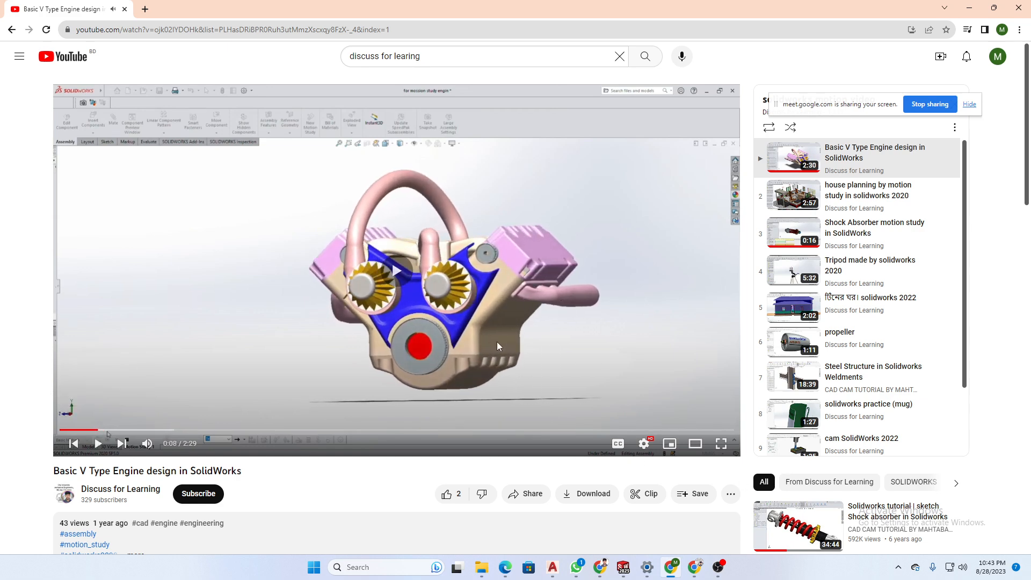
left_click(545, 362)
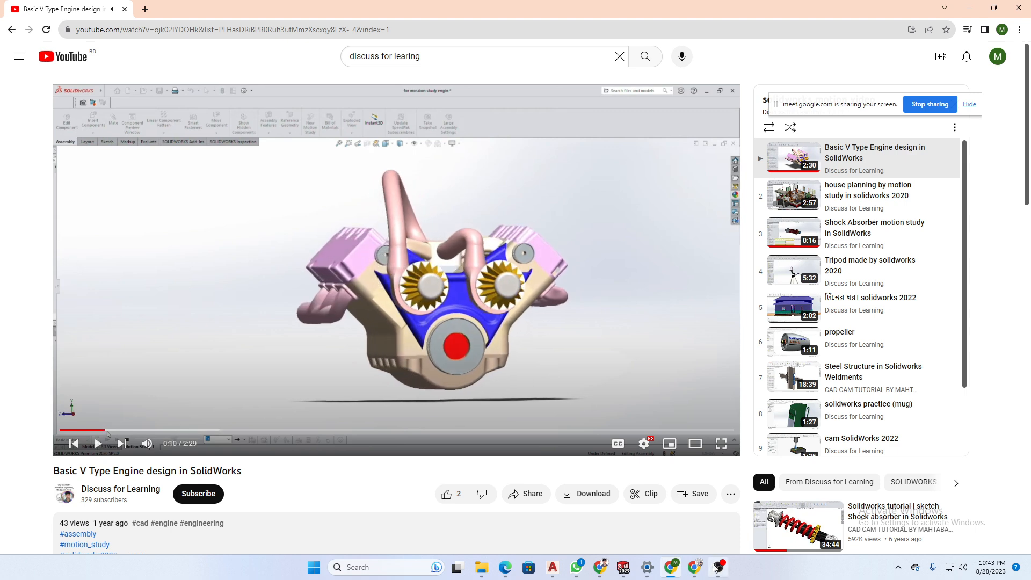
- Switch to SOLIDWORKS, start the Animation Wizard with Rotate model about the Y-axis, and move the dialog clear of the model
mouse_move(698, 570)
mouse_move(624, 568)
left_click(736, 516)
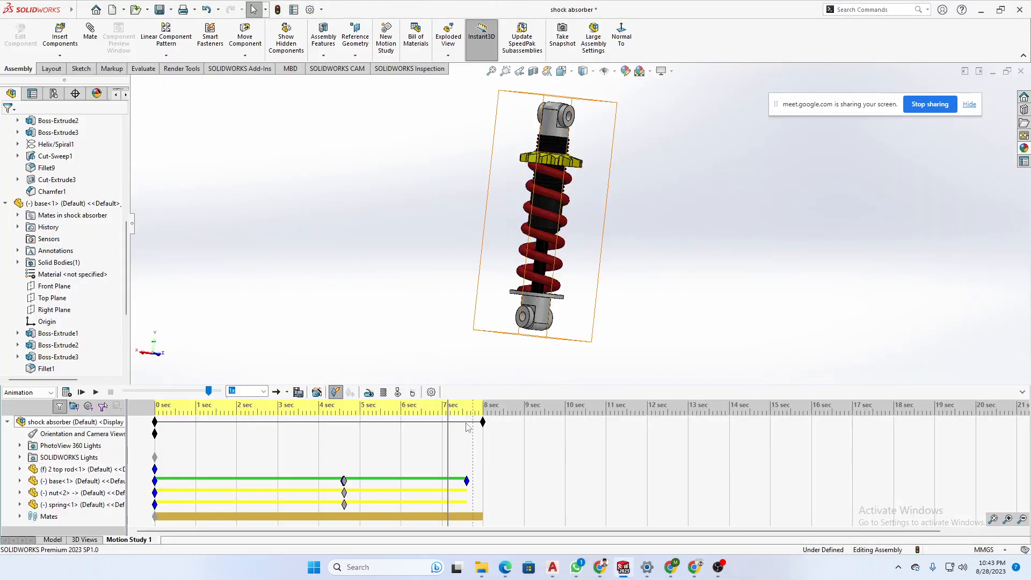
left_click(317, 393)
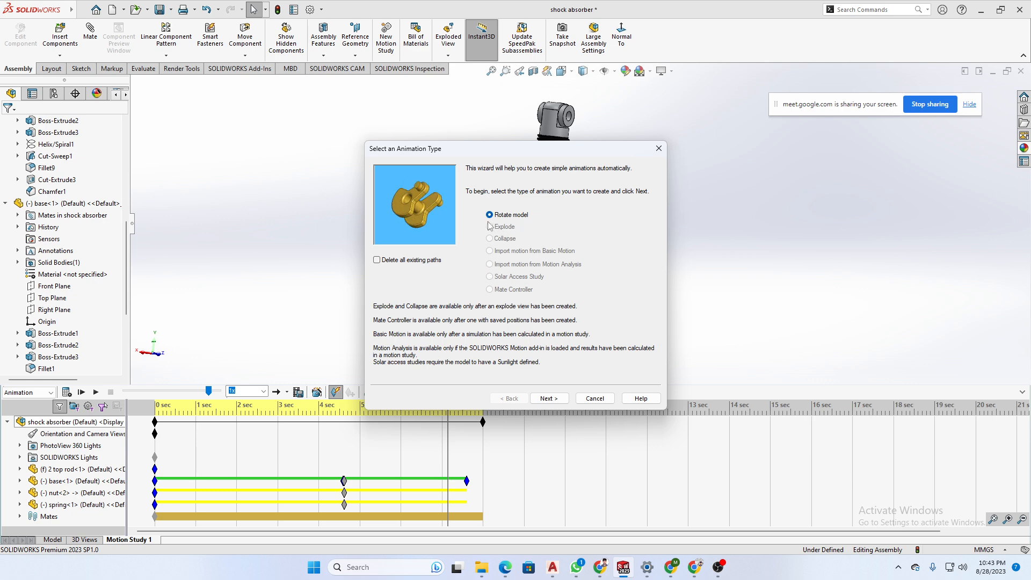
left_click(550, 399)
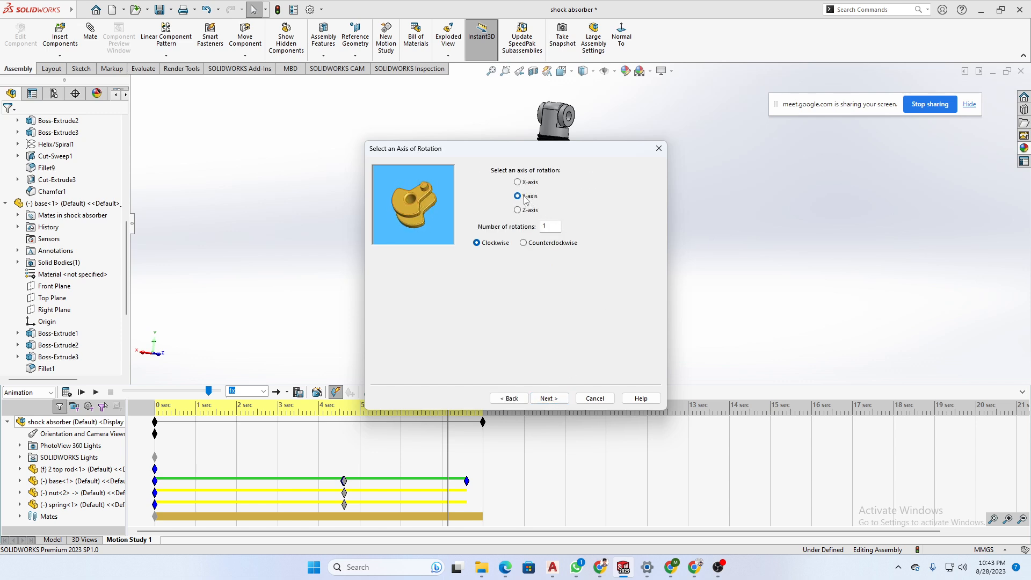
left_click_drag(599, 156, 948, 296)
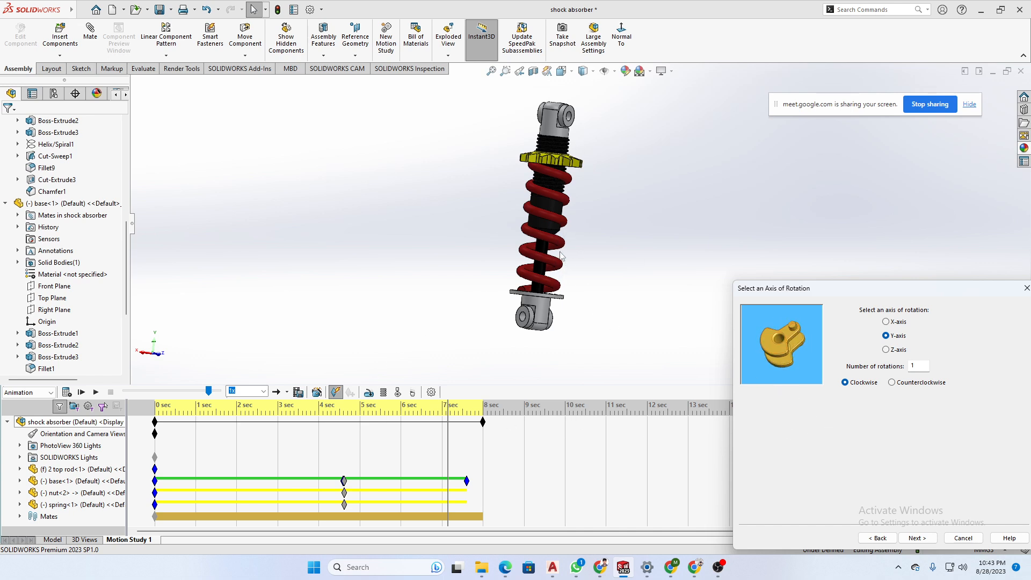
- Switch to the browser, replay a moment of the engine's rotation in the video, pause it and return to SOLIDWORKS
mouse_move(675, 571)
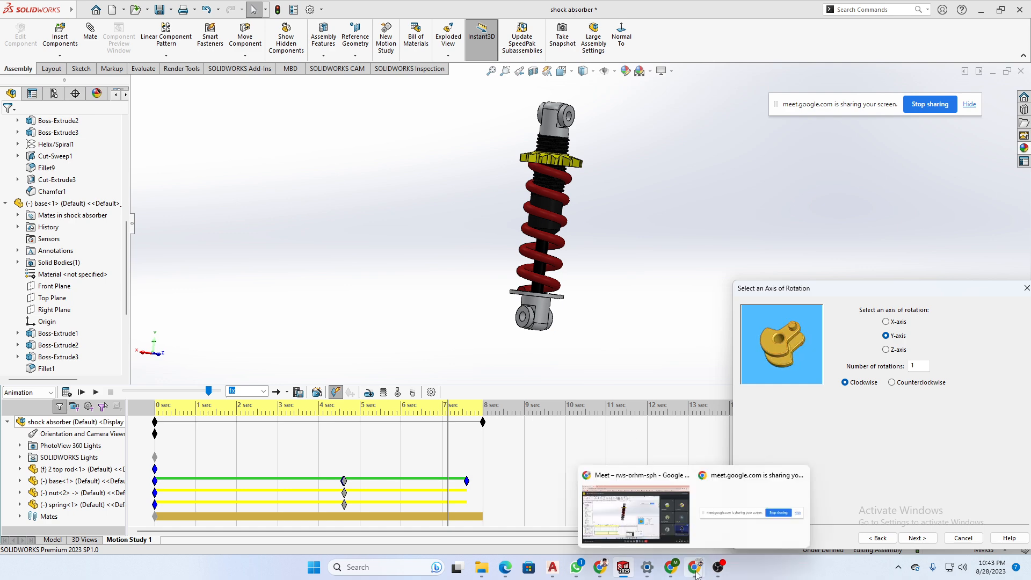
left_click(675, 571)
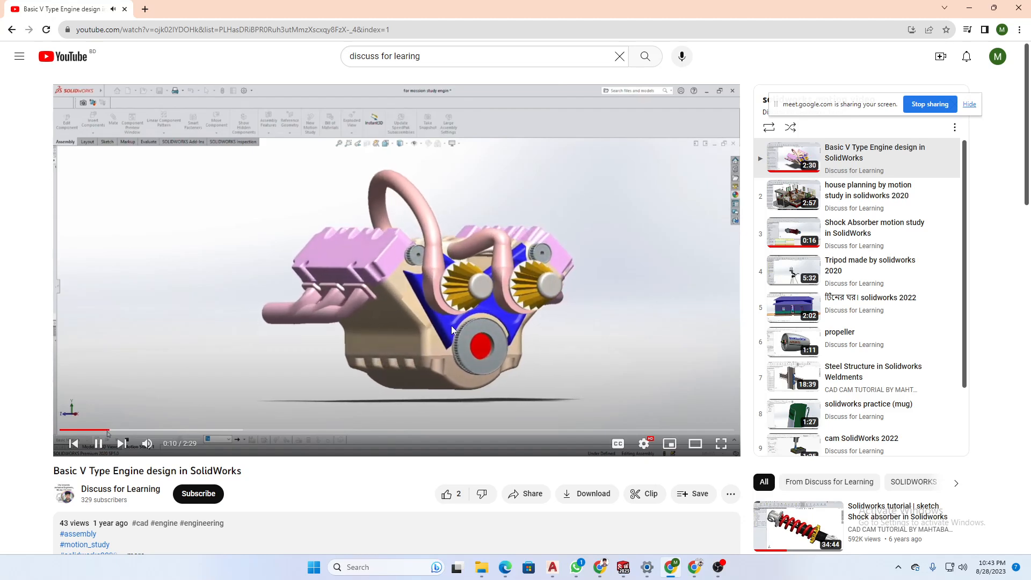
left_click(452, 325)
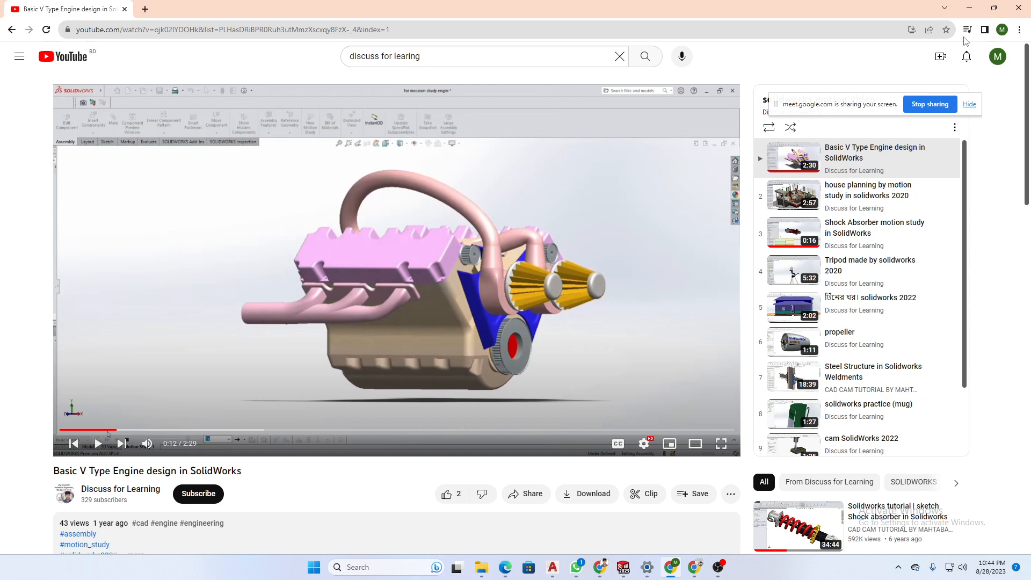
left_click(972, 8)
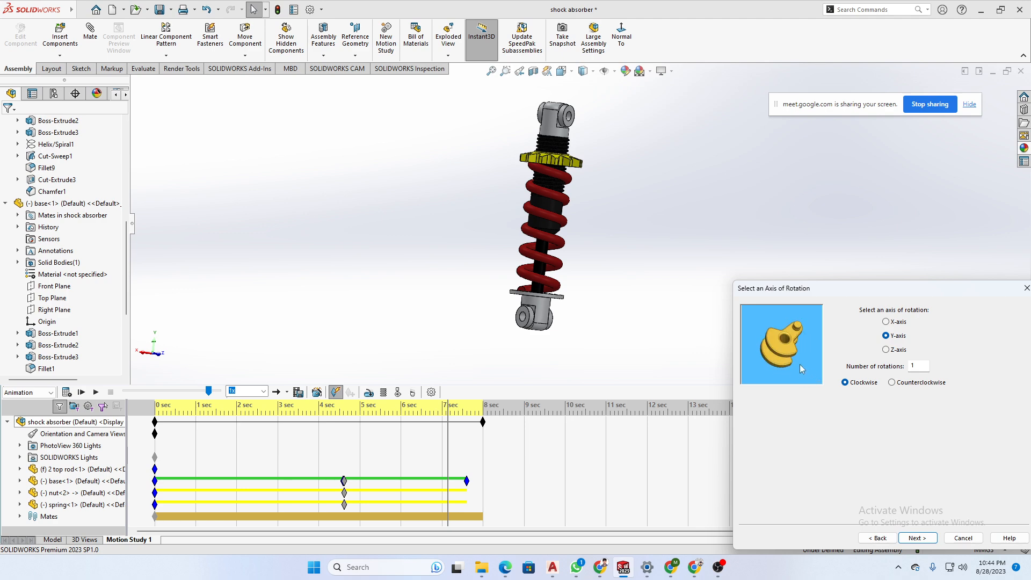
- Set the Y-axis rotation to counterclockwise with a 5-second duration starting at 7.15 seconds, and finish the wizard
left_click_drag(859, 291, 603, 208)
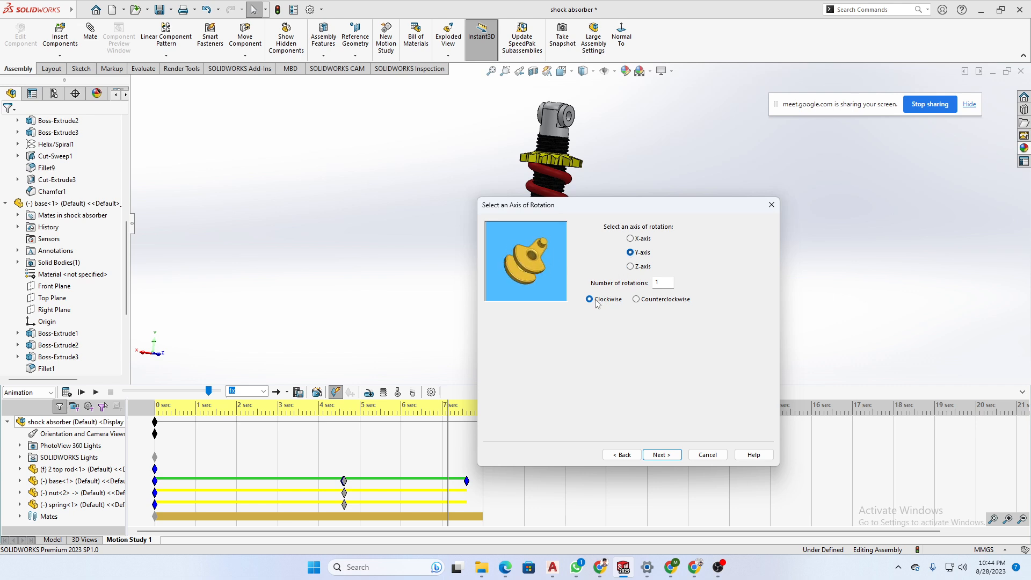
left_click(637, 299)
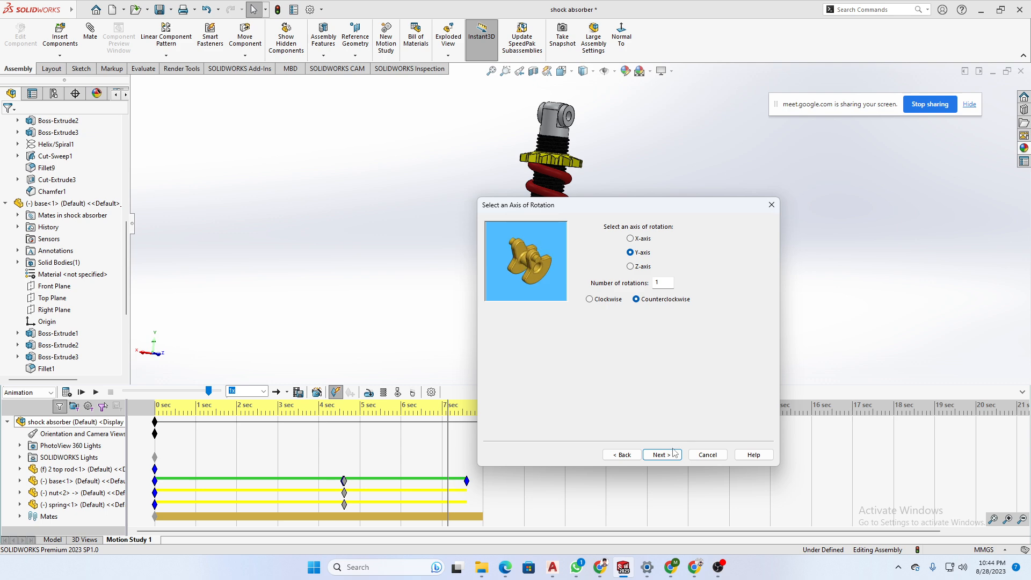
double_click(670, 282)
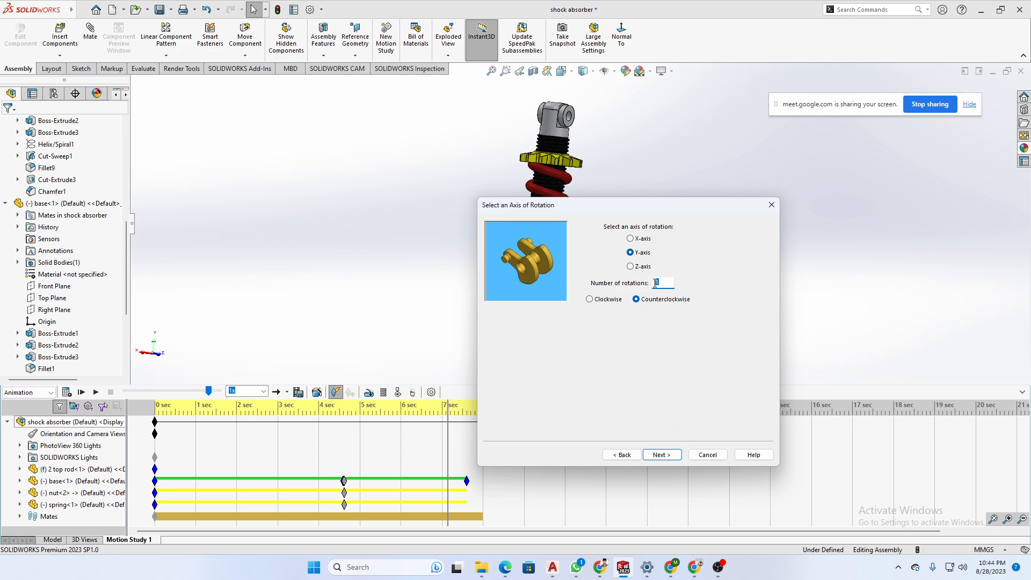
left_click(666, 454)
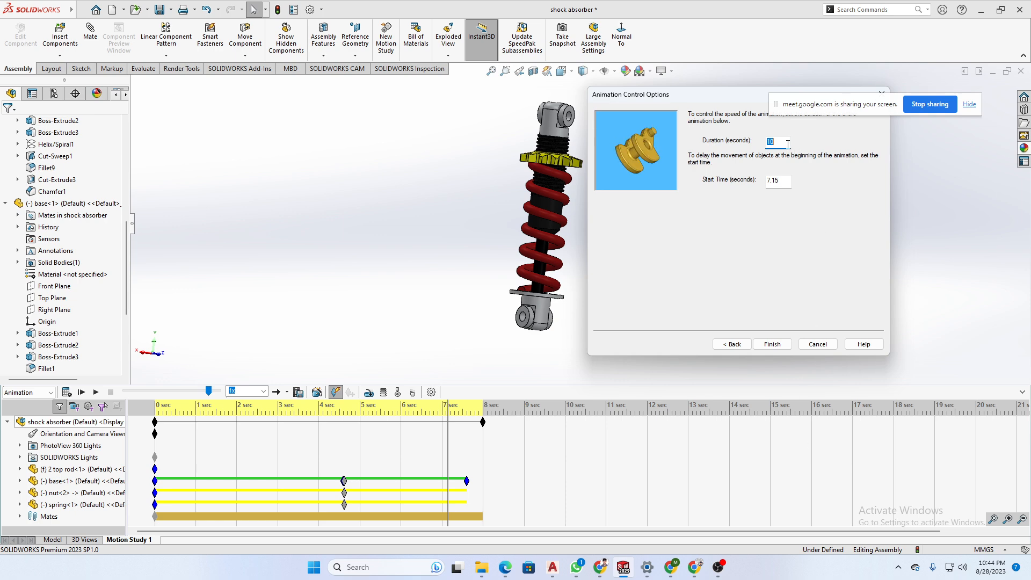
type("5")
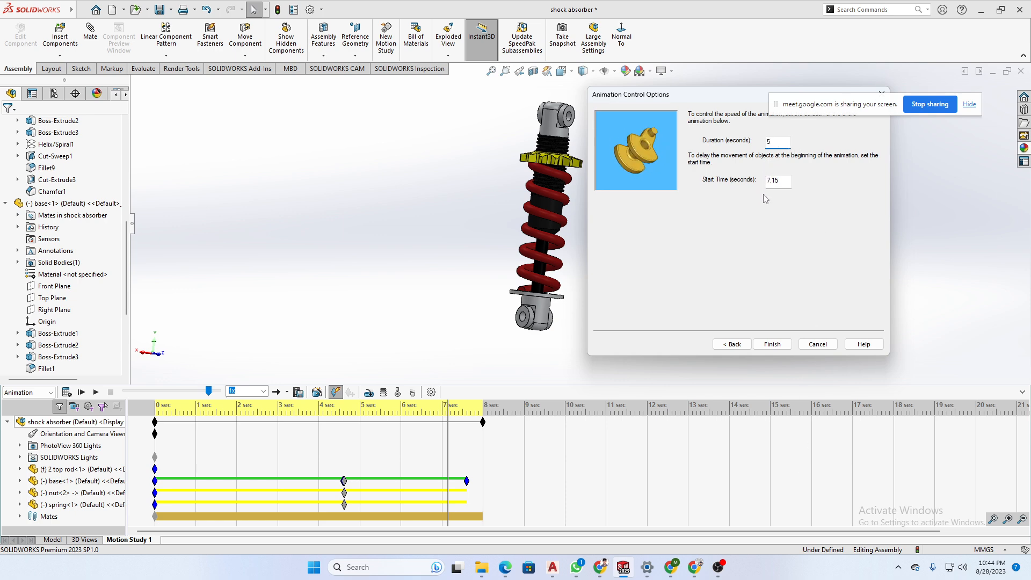
left_click(773, 344)
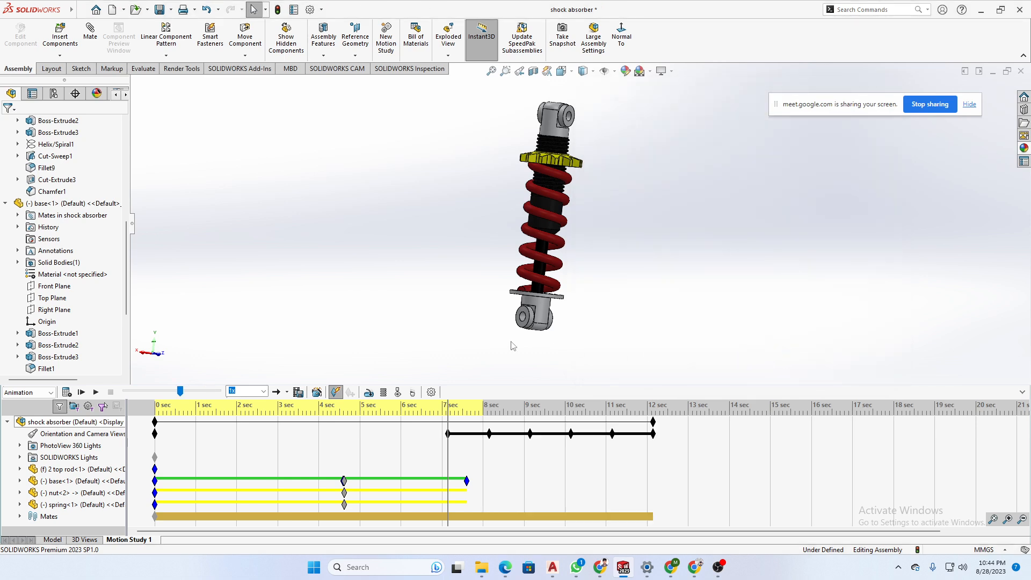
- Play the shock absorber animation from the start and inspect the model from a different angle
left_click(82, 392)
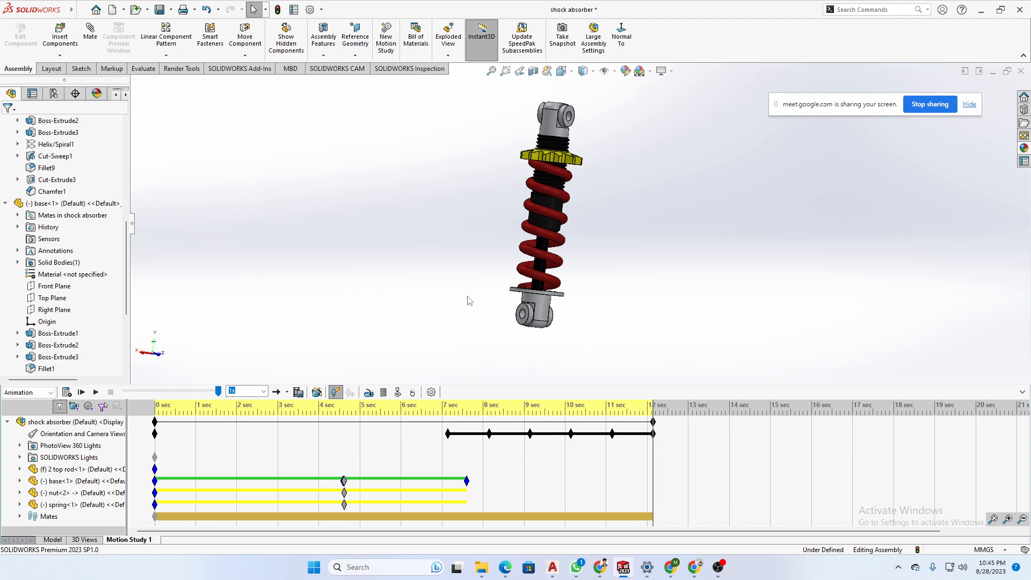
scroll(625, 348, "down", 2)
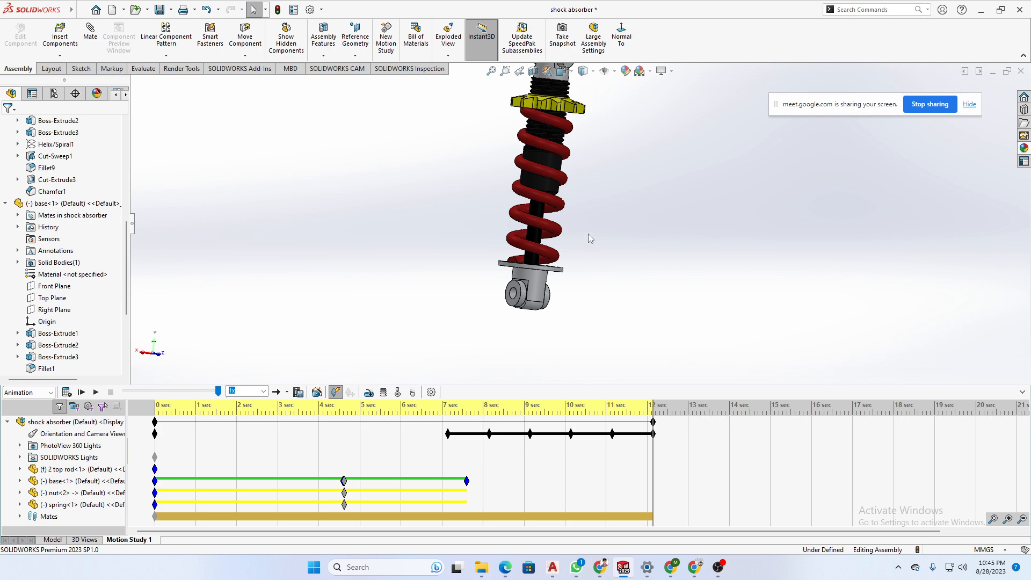
scroll(596, 228, "up", 3)
middle_click_drag(604, 224, 725, 240)
scroll(596, 148, "down", 3)
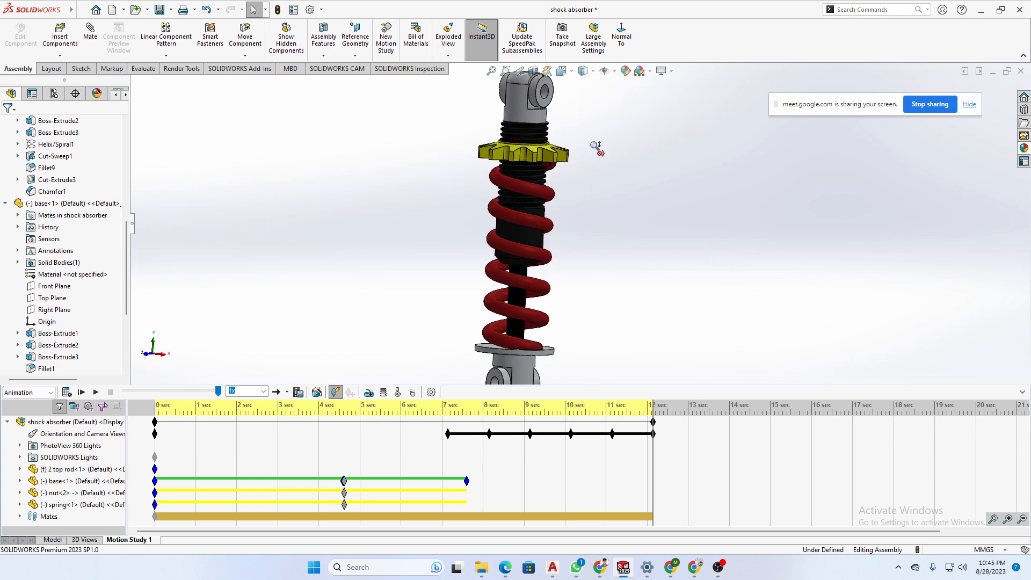
scroll(596, 150, "up", 3)
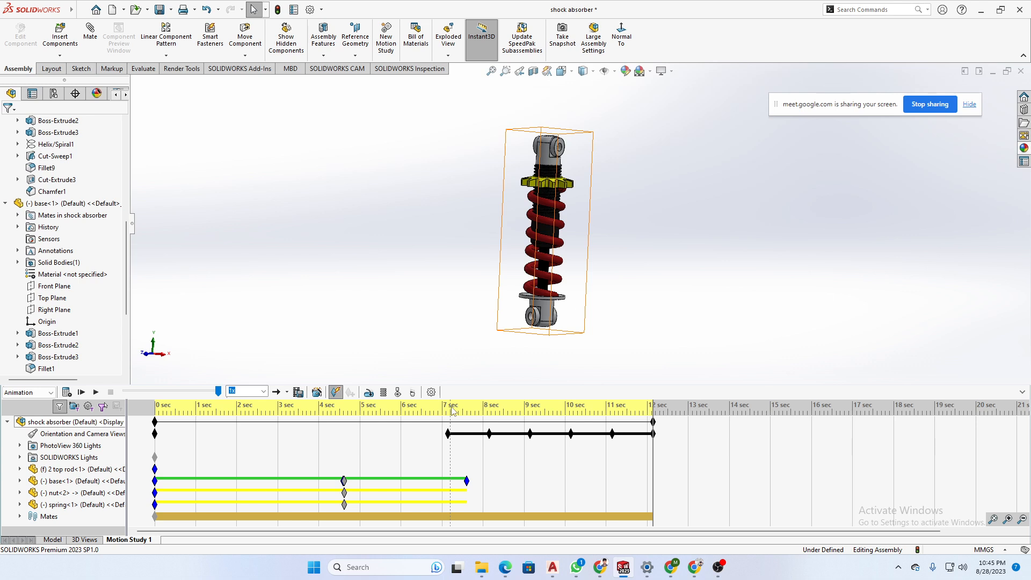
- In the motion study properties, set the animation to 83 frames per second and show the Basic Motion settings
left_click(432, 393)
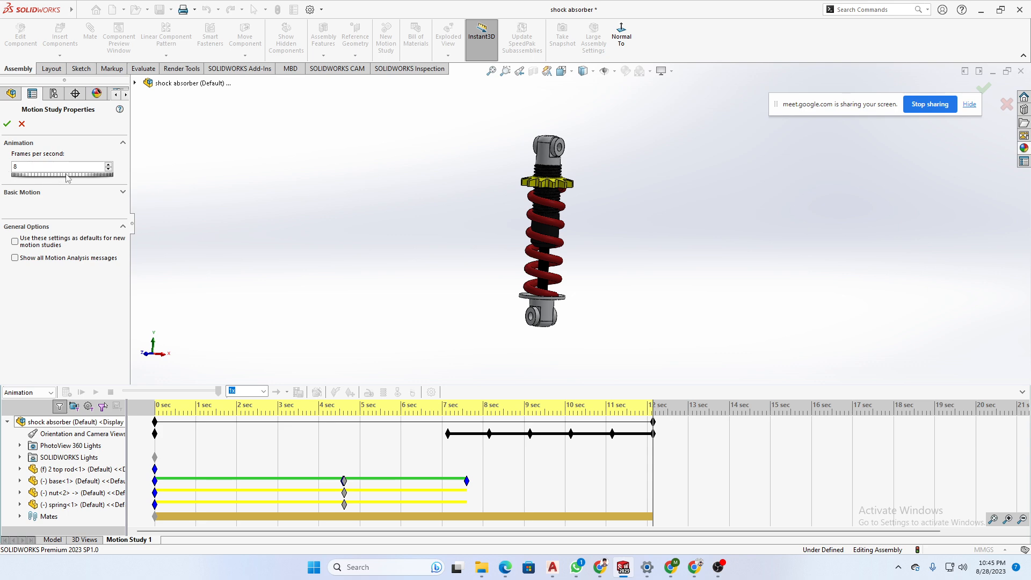
mouse_move(67, 179)
left_mouse_down()
mouse_move(92, 180)
mouse_move(57, 180)
mouse_move(80, 178)
left_mouse_up()
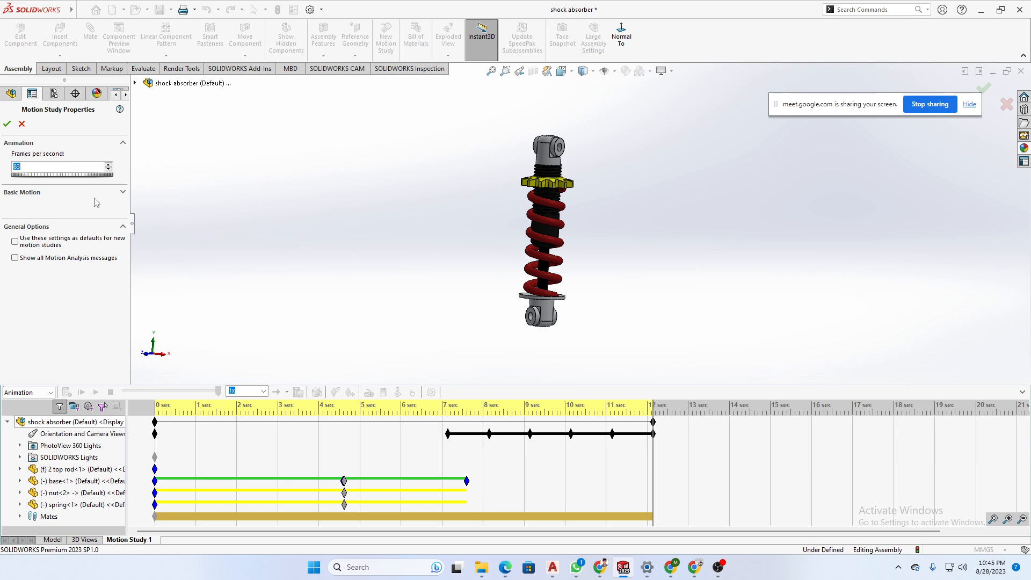
left_click(123, 193)
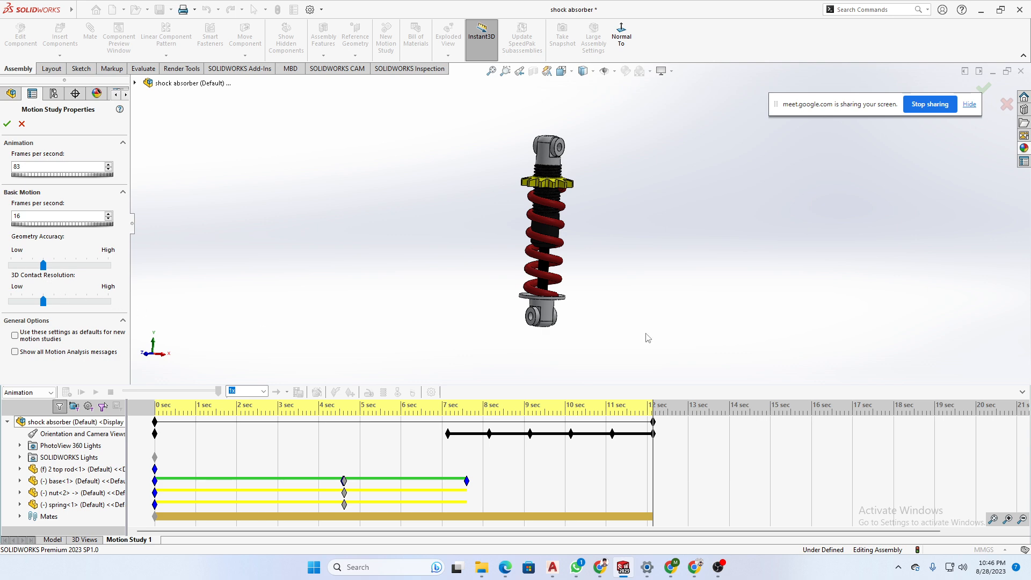
- Switch to the Chrome browser and open YouTube in a new tab
mouse_move(605, 572)
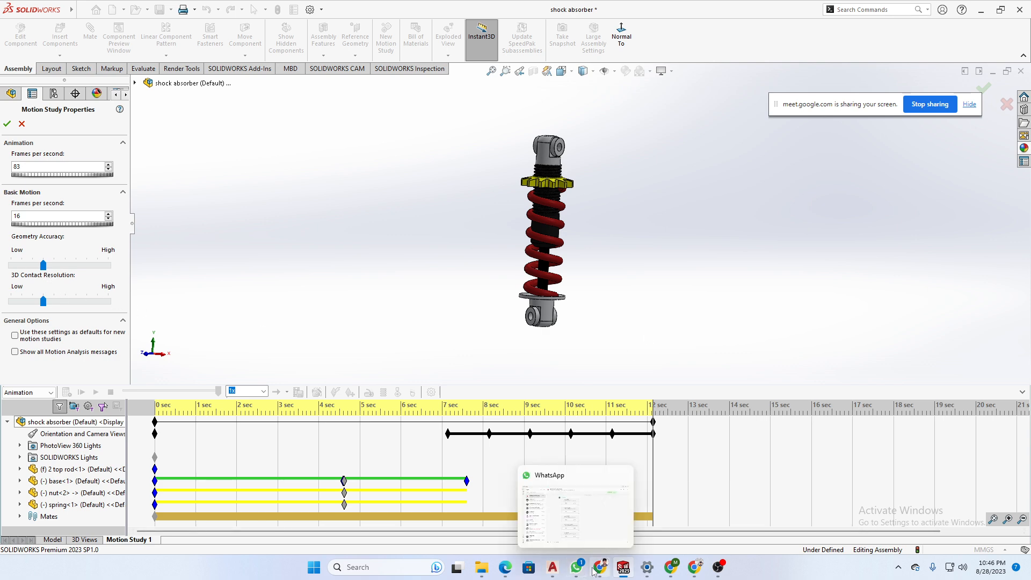
left_click(672, 569)
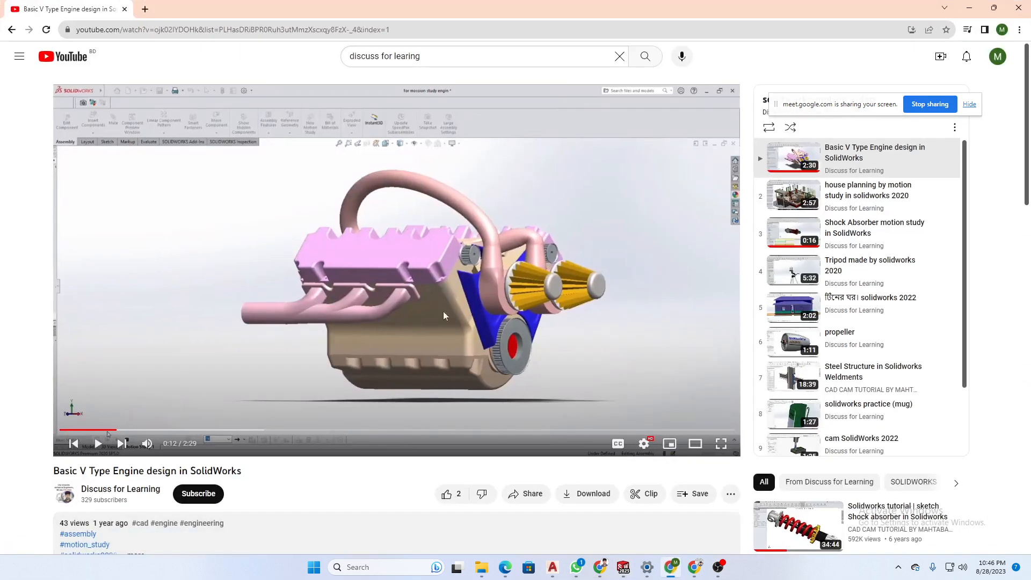
left_click(145, 10)
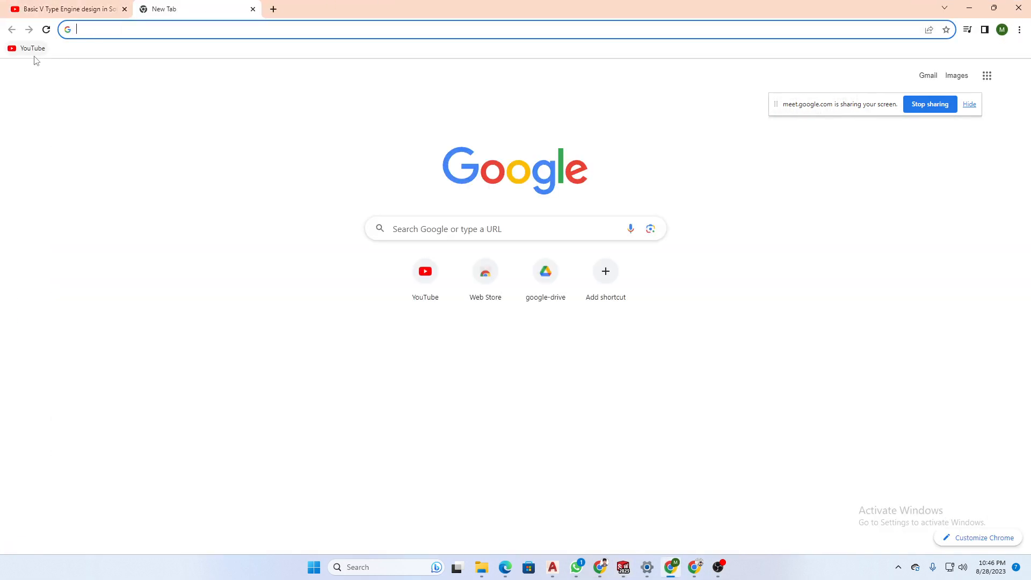
left_click(27, 48)
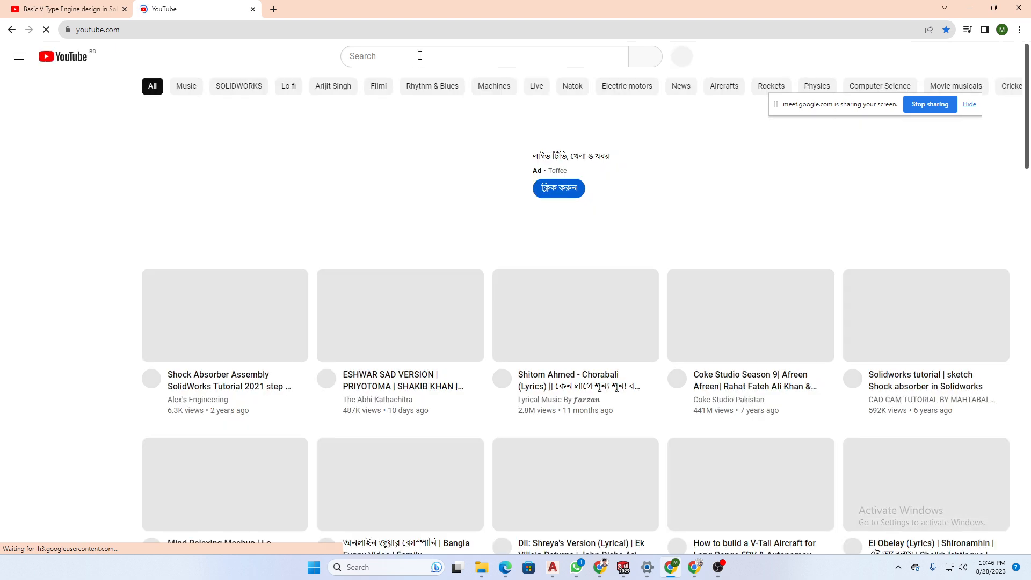
- Search YouTube for "motion study solidworks"
left_click(420, 56)
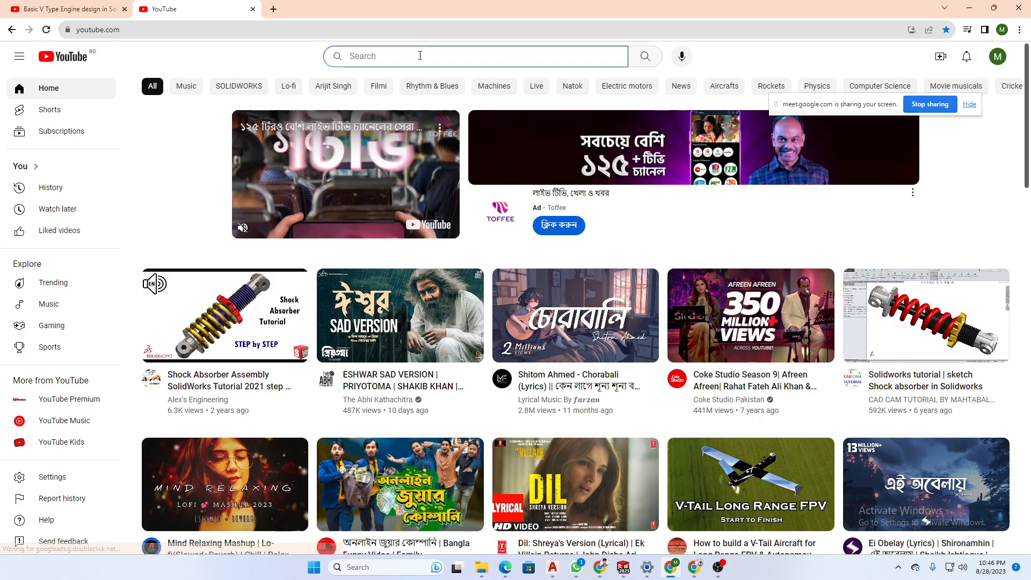
type("motji")
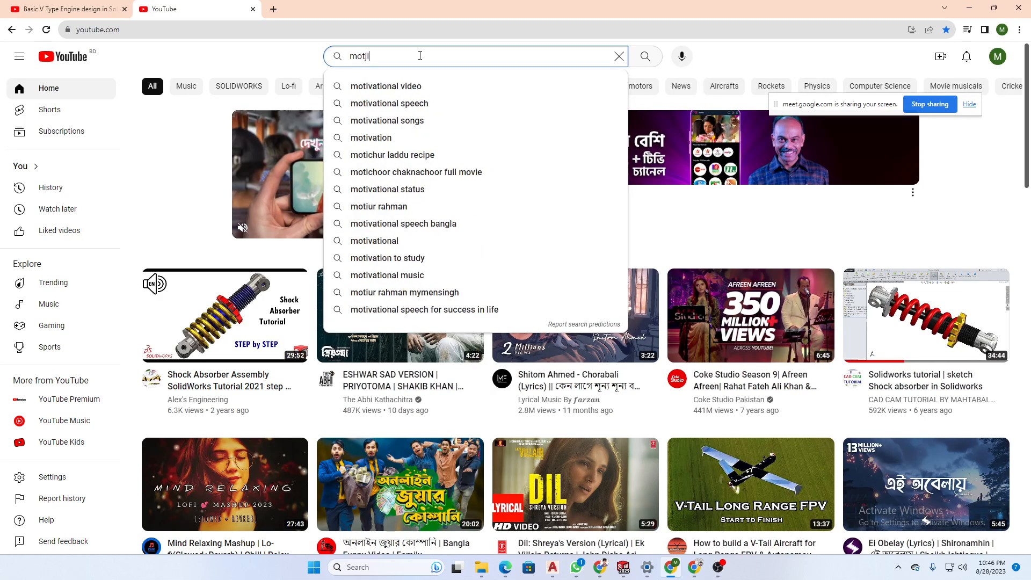
key("BackSpace")
key("BackSpace")
type("ion ")
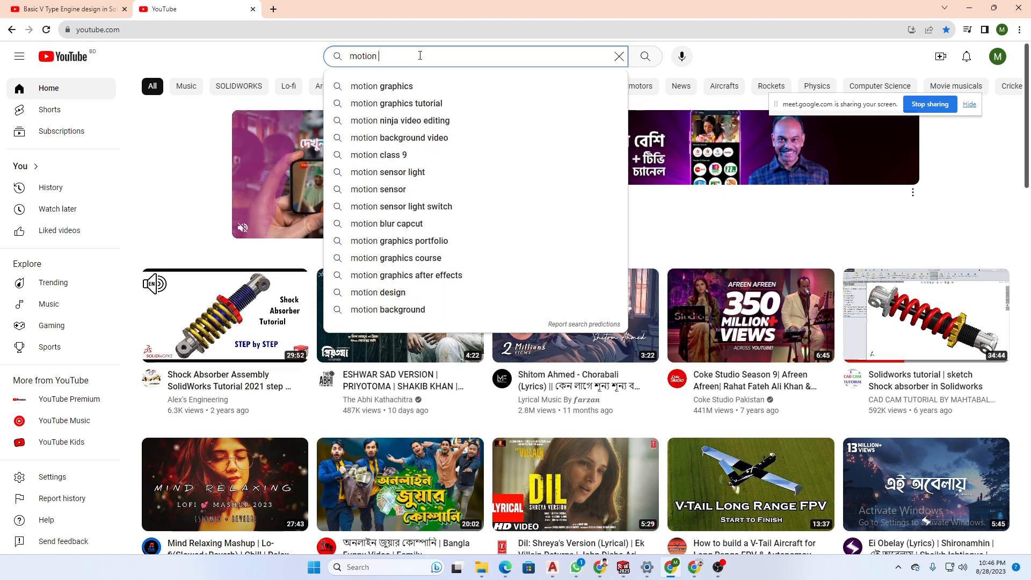
type("stud")
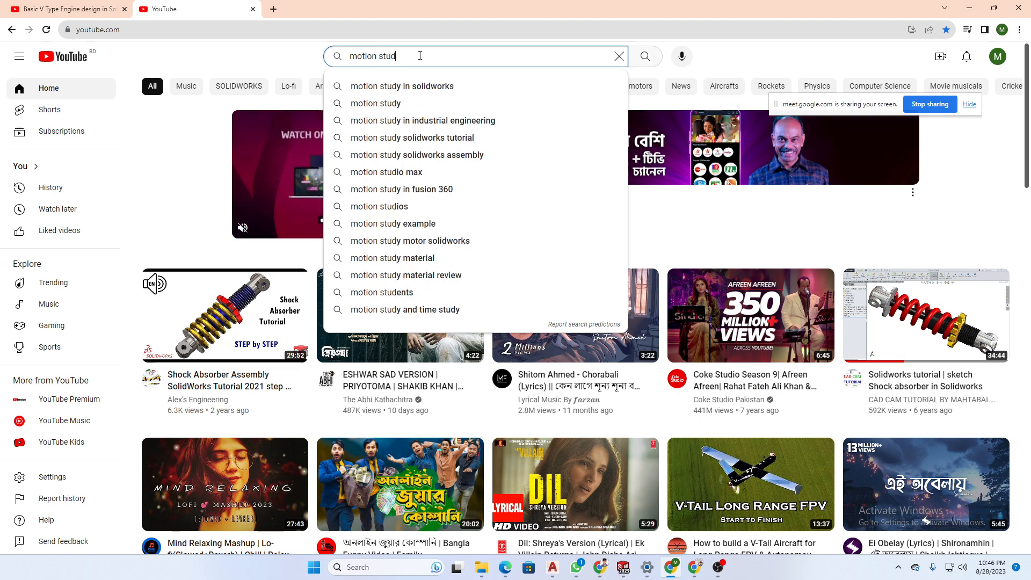
type("y solidworks")
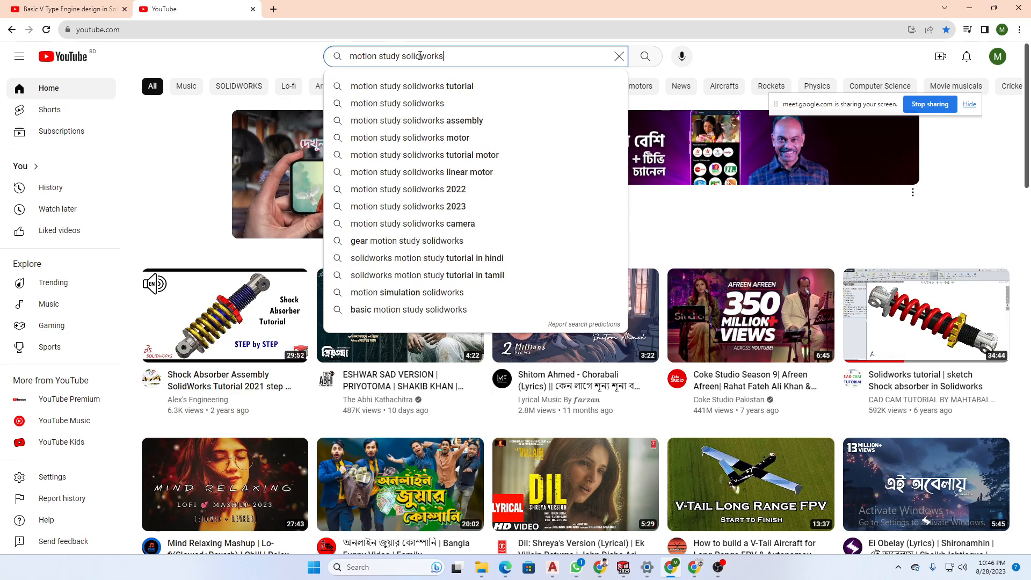
key("Return")
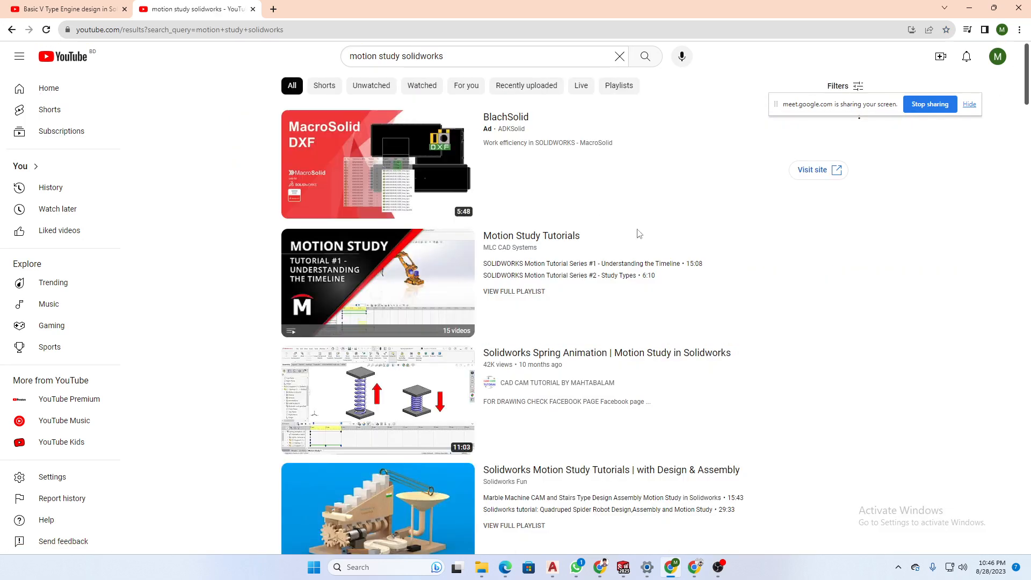
- Look through the motion study search results for tutorials on different kinds of SOLIDWORKS animations
scroll(774, 315, "down", 15)
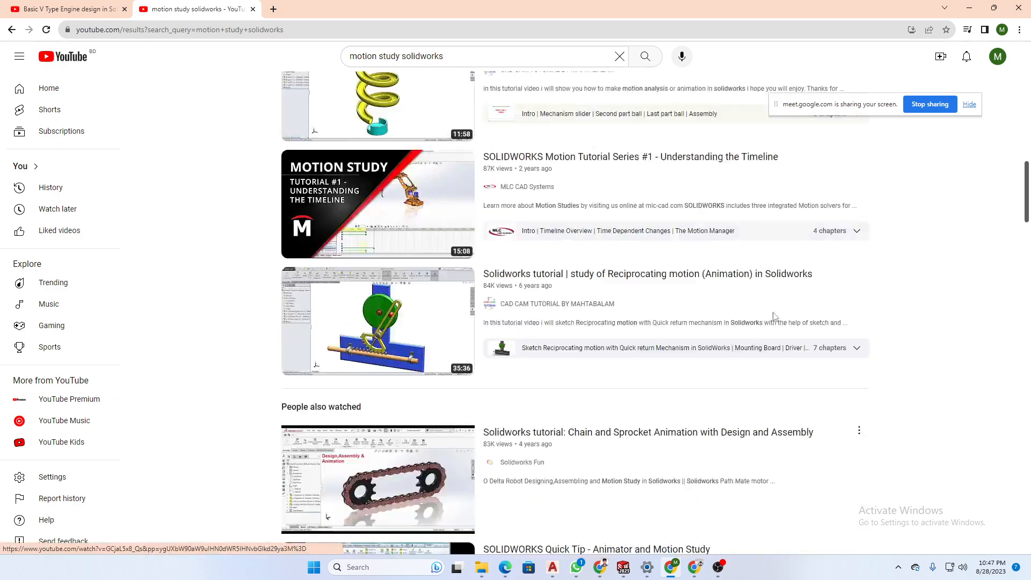
scroll(773, 315, "up", 2)
scroll(774, 317, "down", 20)
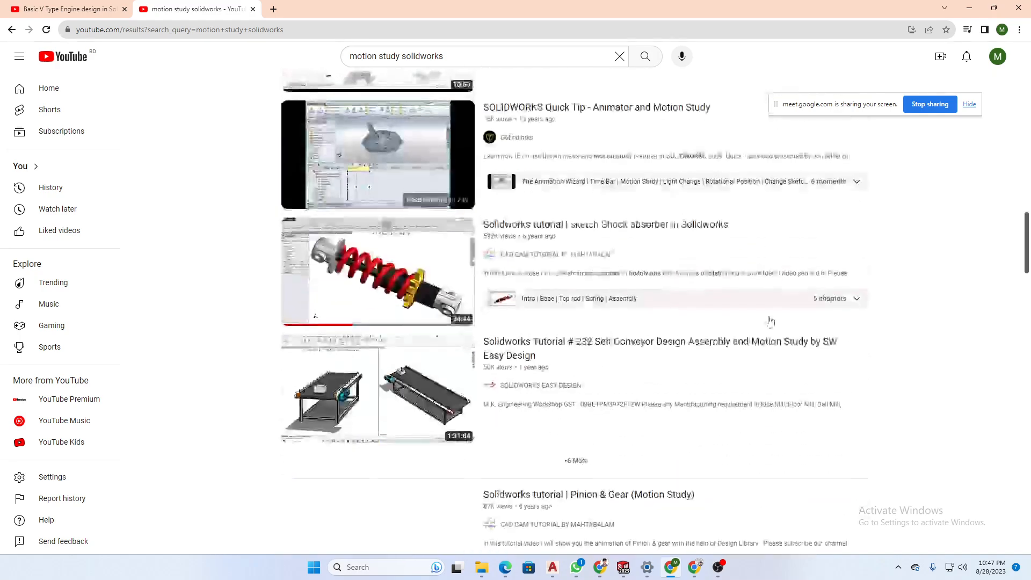
scroll(769, 325, "down", 20)
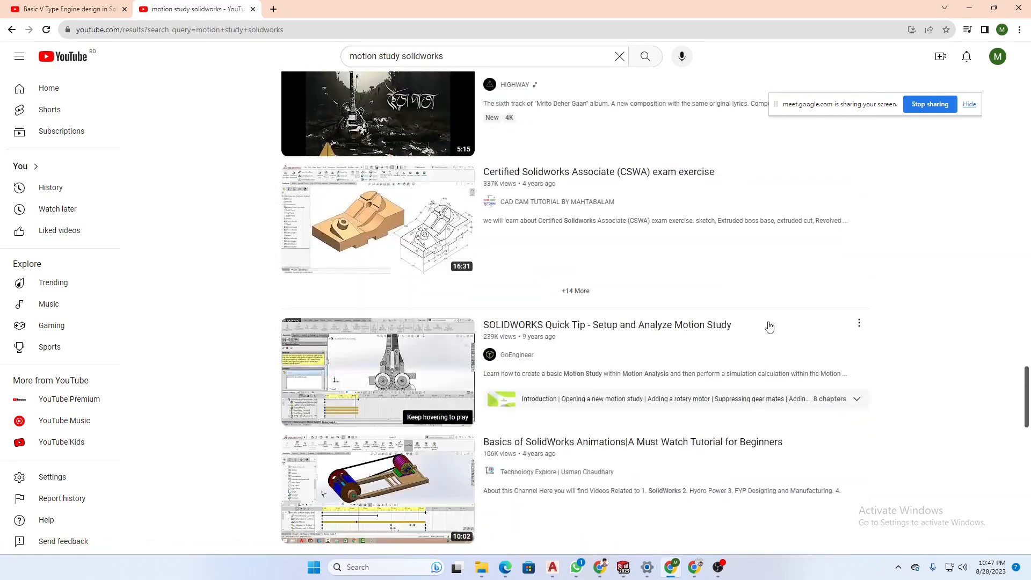
scroll(771, 328, "down", 5)
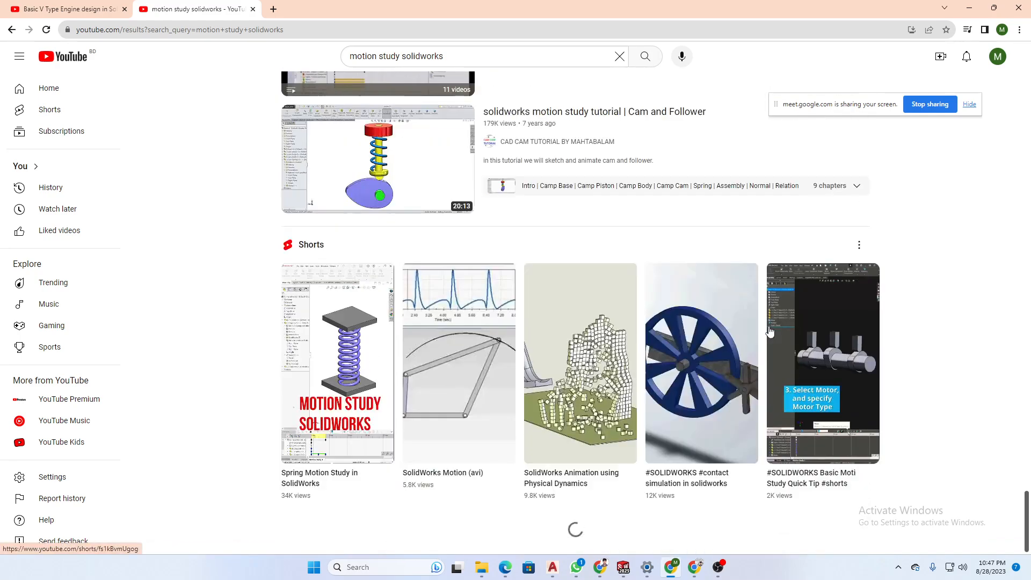
scroll(771, 329, "up", 2)
scroll(771, 330, "down", 20)
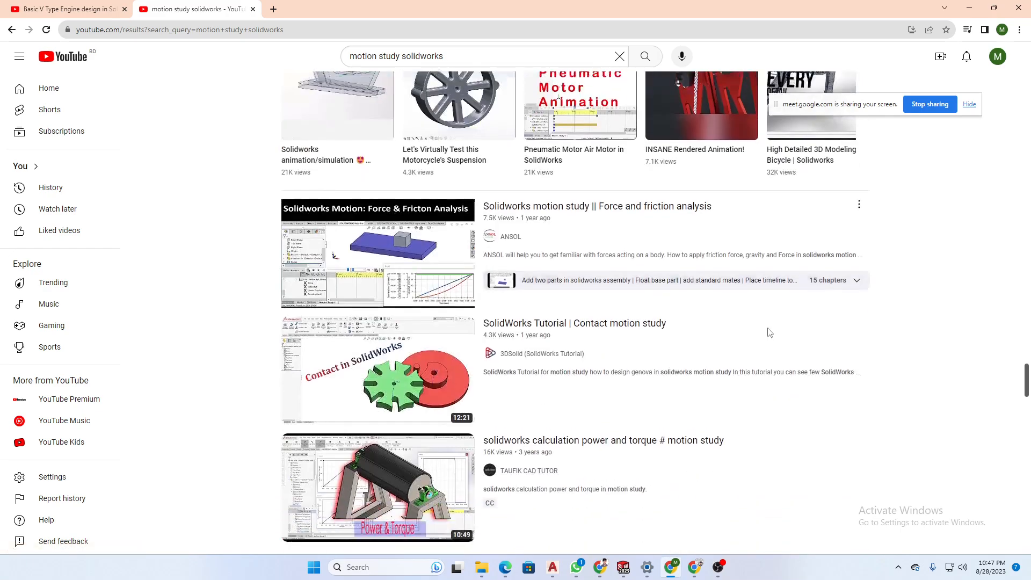
scroll(769, 333, "down", 20)
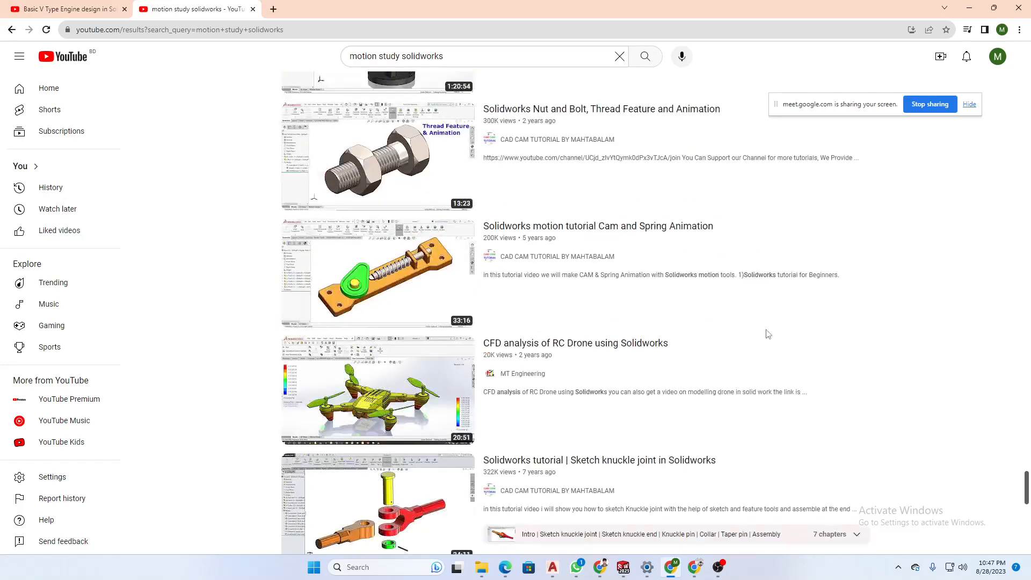
scroll(768, 341, "down", 1)
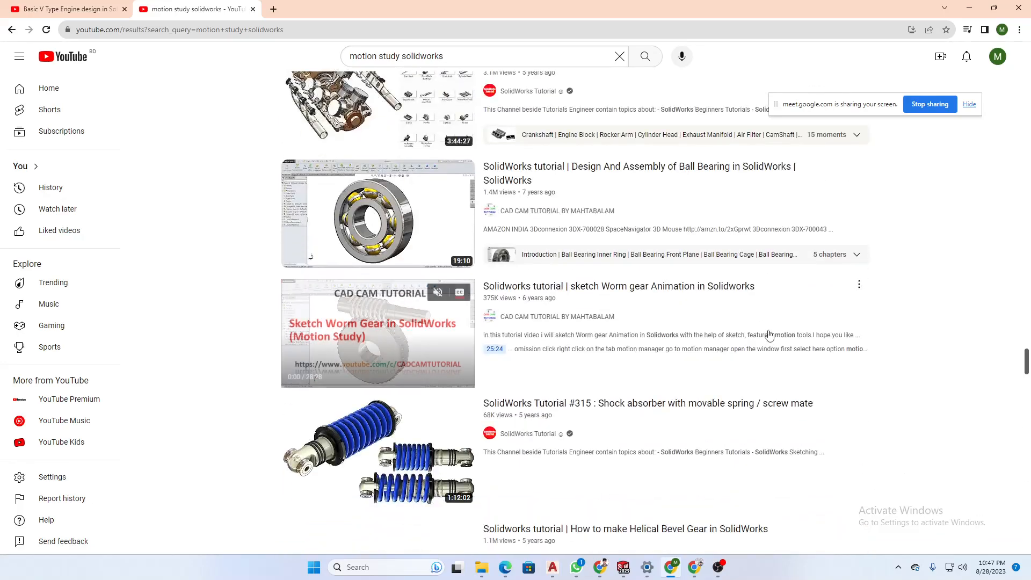
scroll(769, 322, "down", 9)
scroll(770, 312, "down", 20)
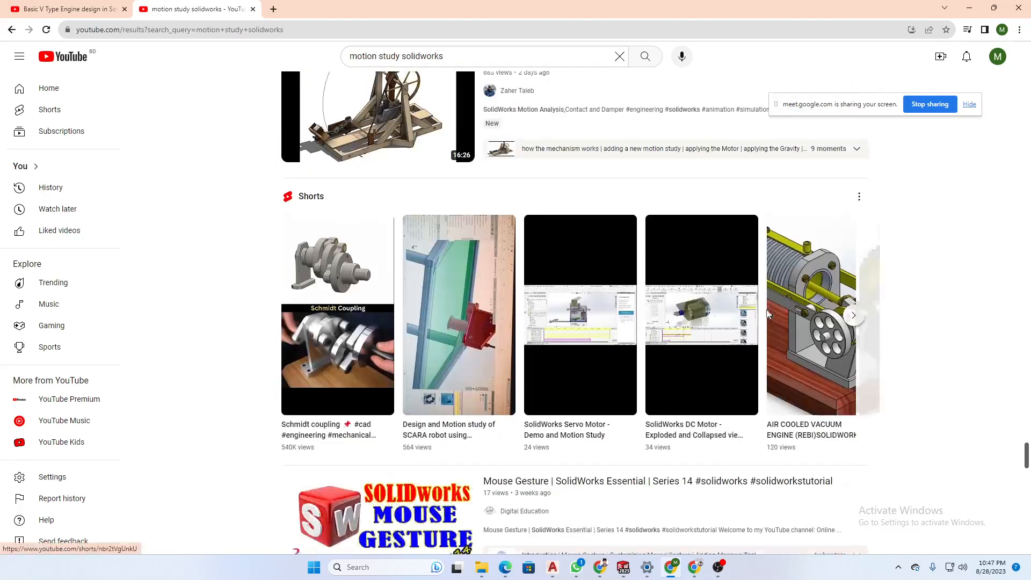
scroll(769, 316, "down", 16)
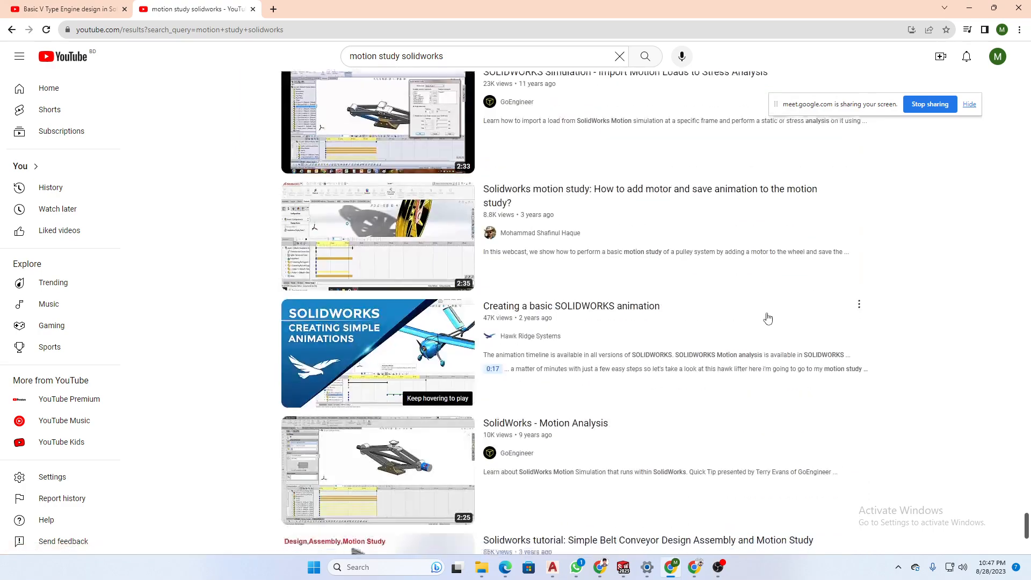
scroll(769, 313, "down", 20)
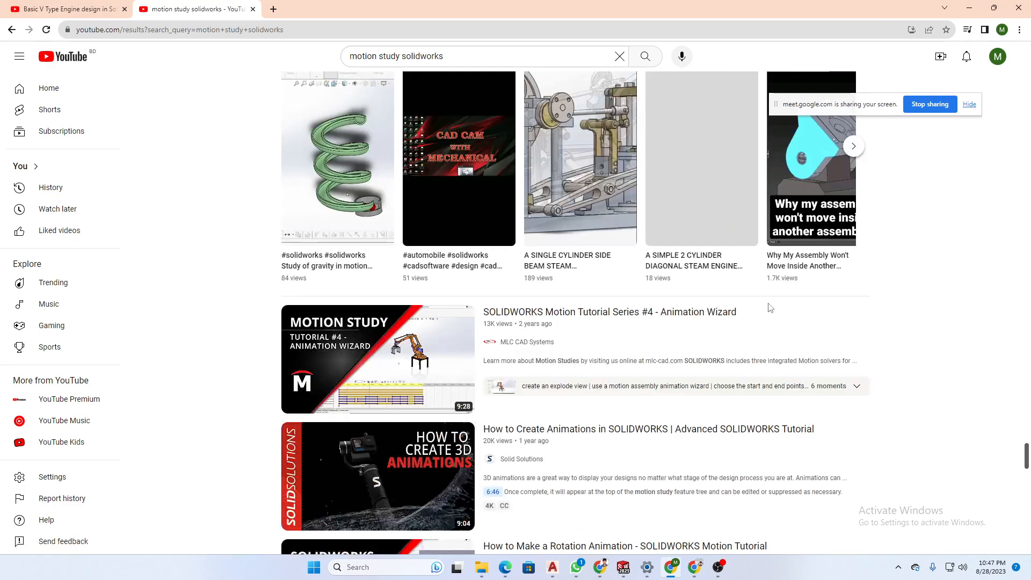
scroll(770, 311, "down", 14)
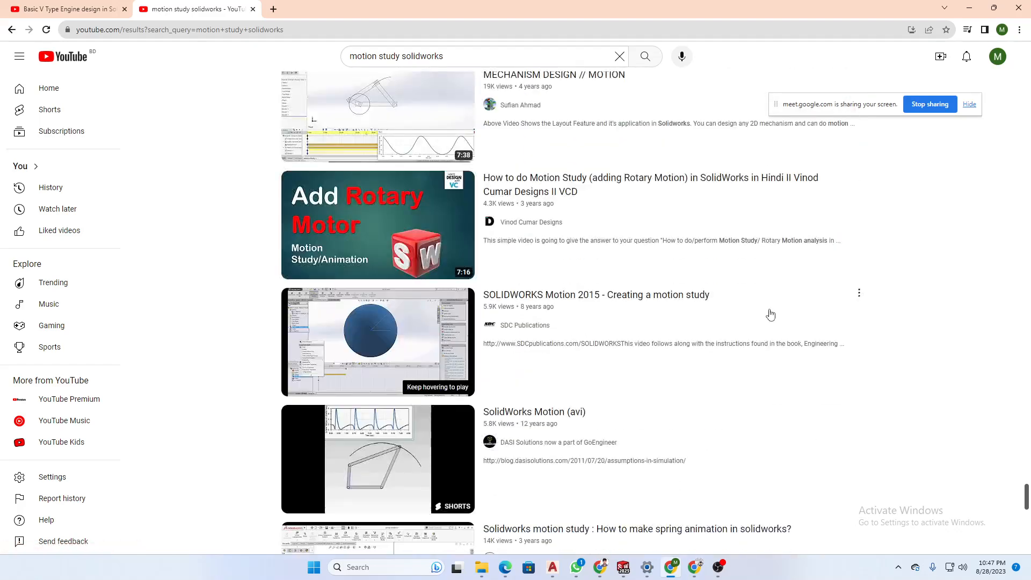
scroll(774, 316, "down", 12)
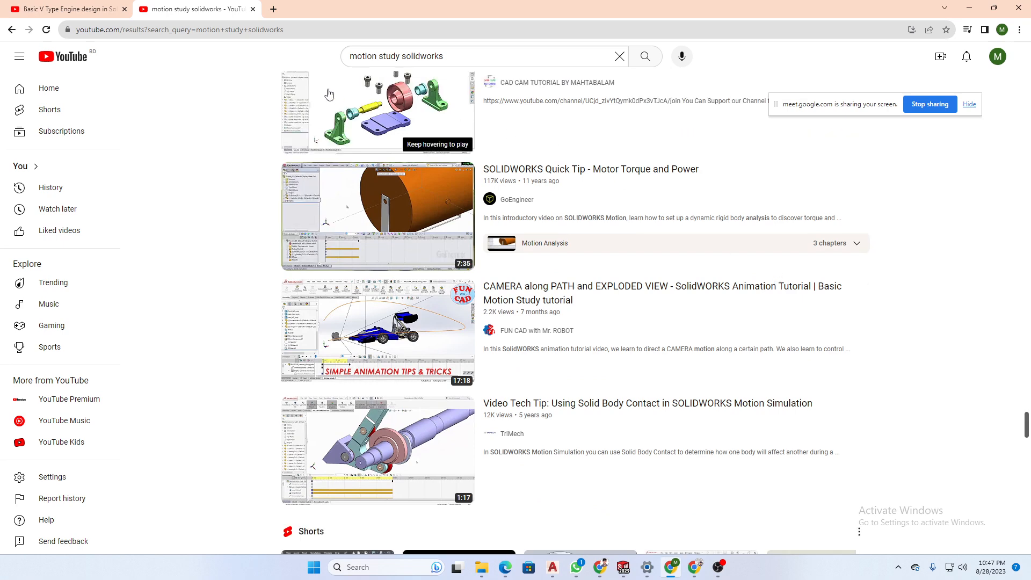
- Refine the YouTube search to "gravity motion study solidworks"
left_click(352, 64)
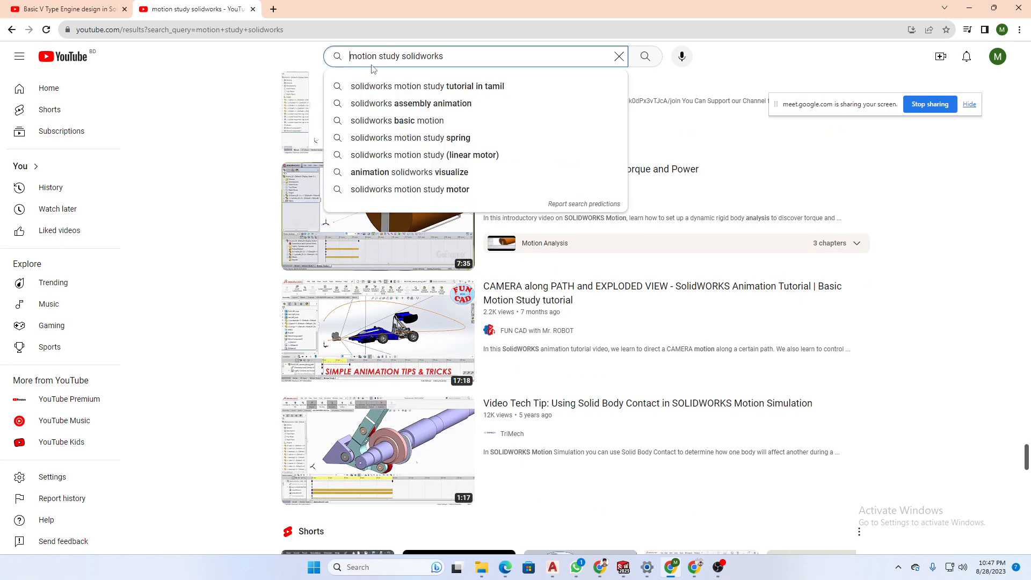
type("gravi")
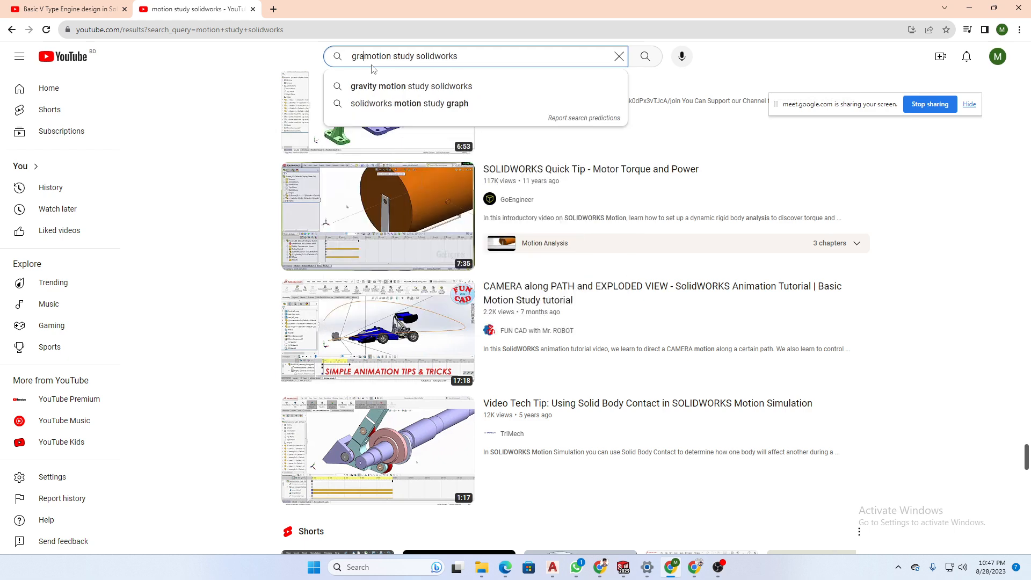
type("ty")
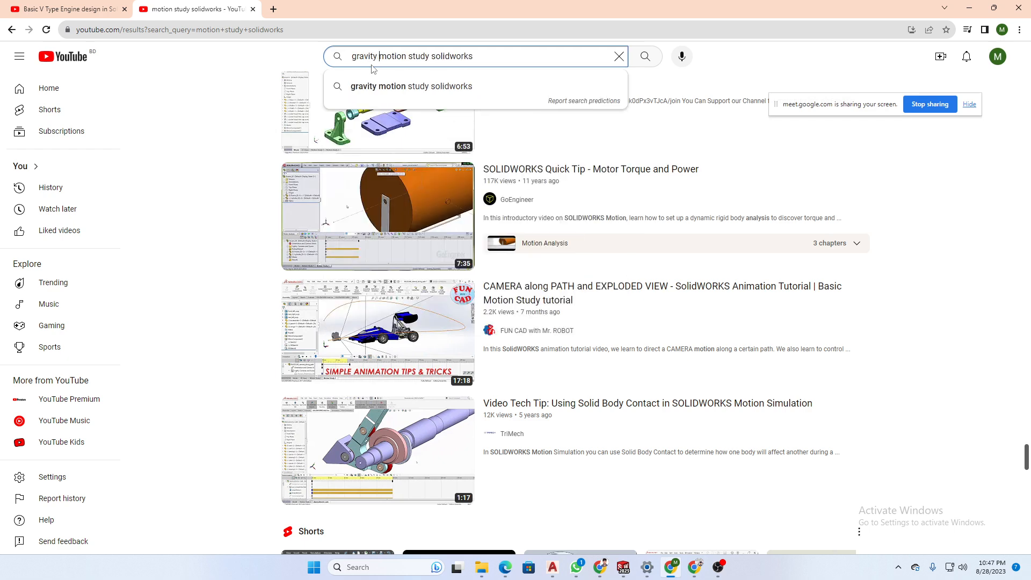
key("Return")
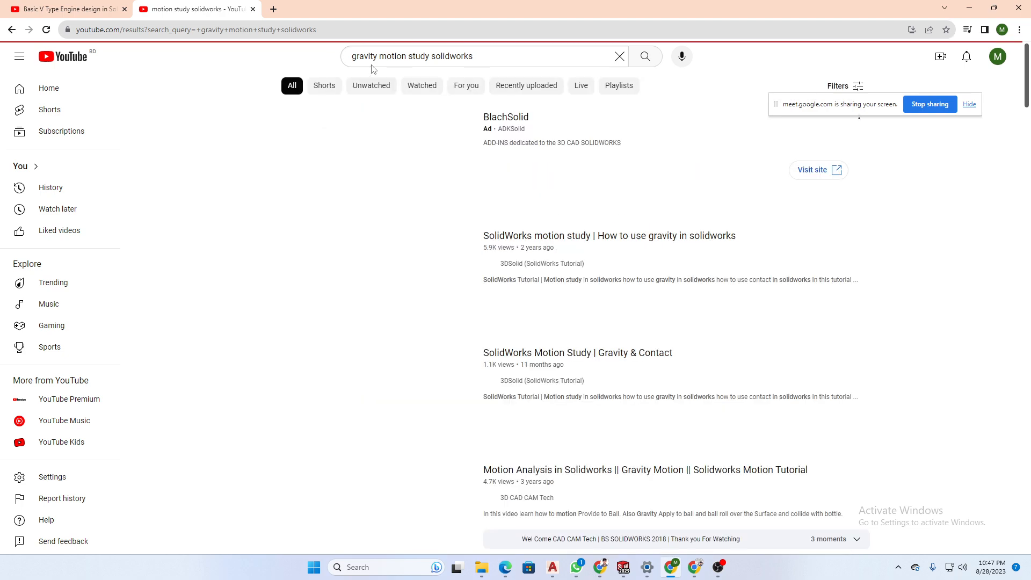
- Browse the gravity motion study results and open the "Screw conveyor animation in SolidWorks" video
scroll(649, 217, "down", 5)
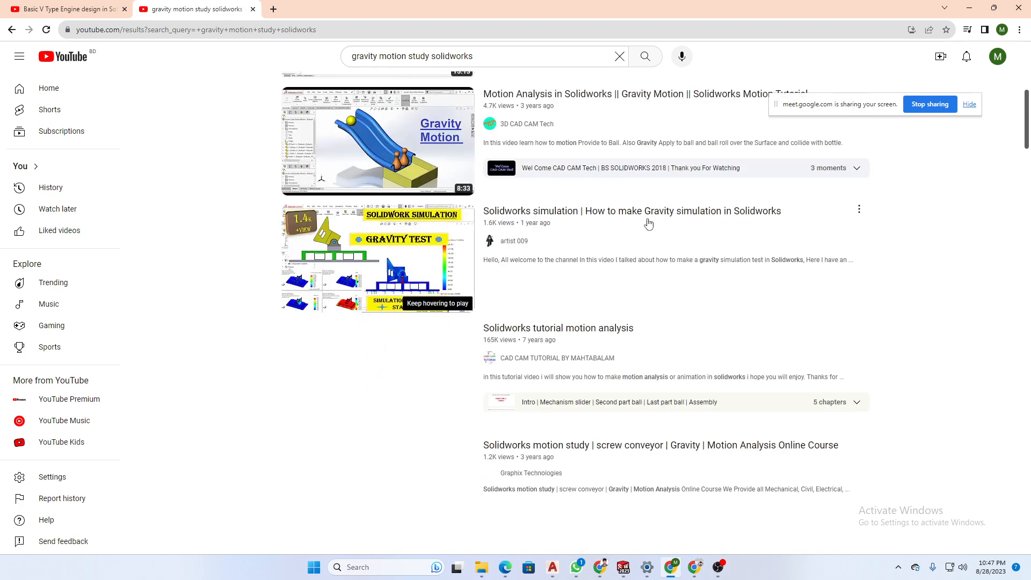
scroll(649, 224, "down", 5)
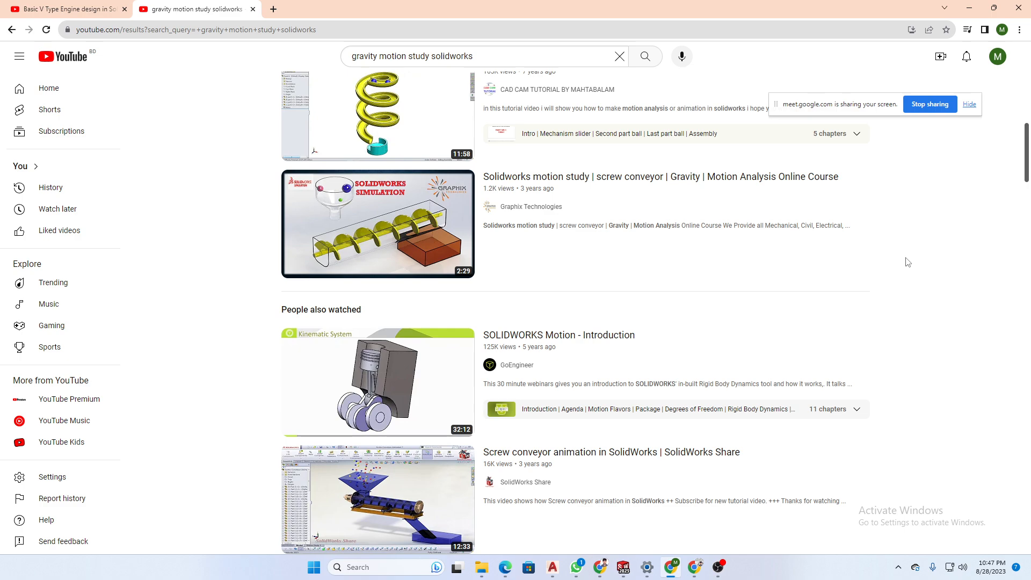
scroll(908, 260, "down", 7)
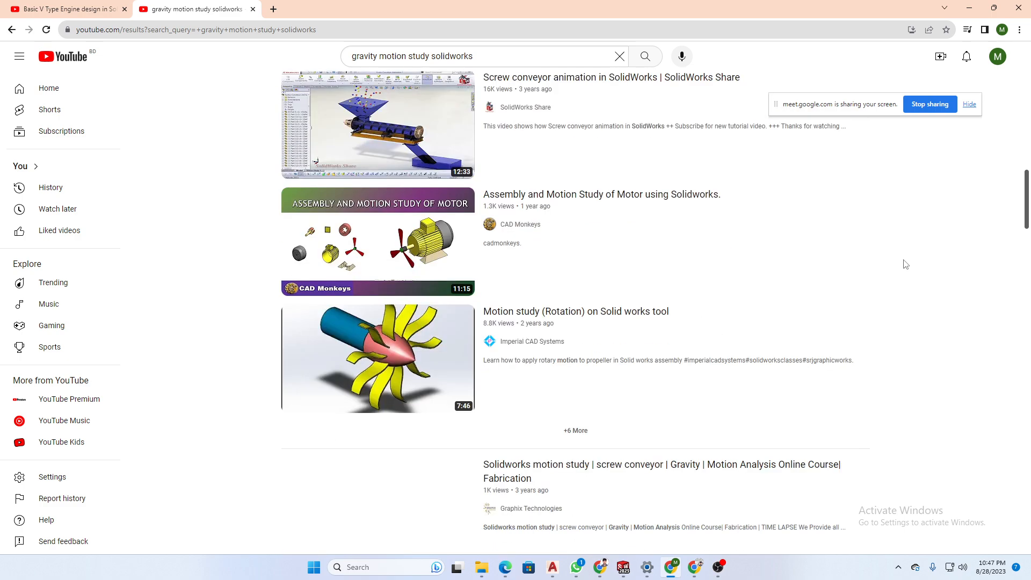
scroll(906, 264, "up", 2)
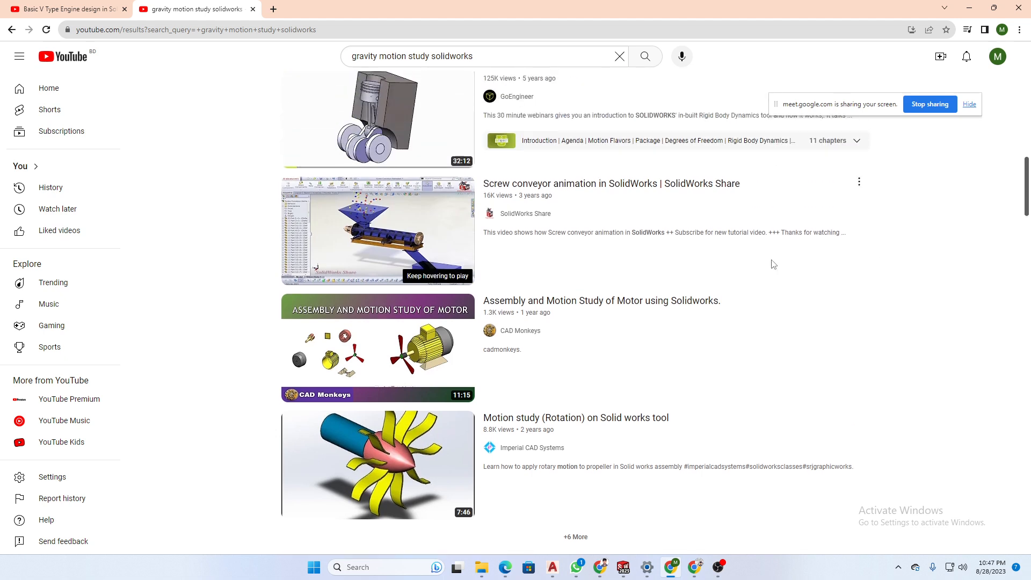
left_click(519, 231)
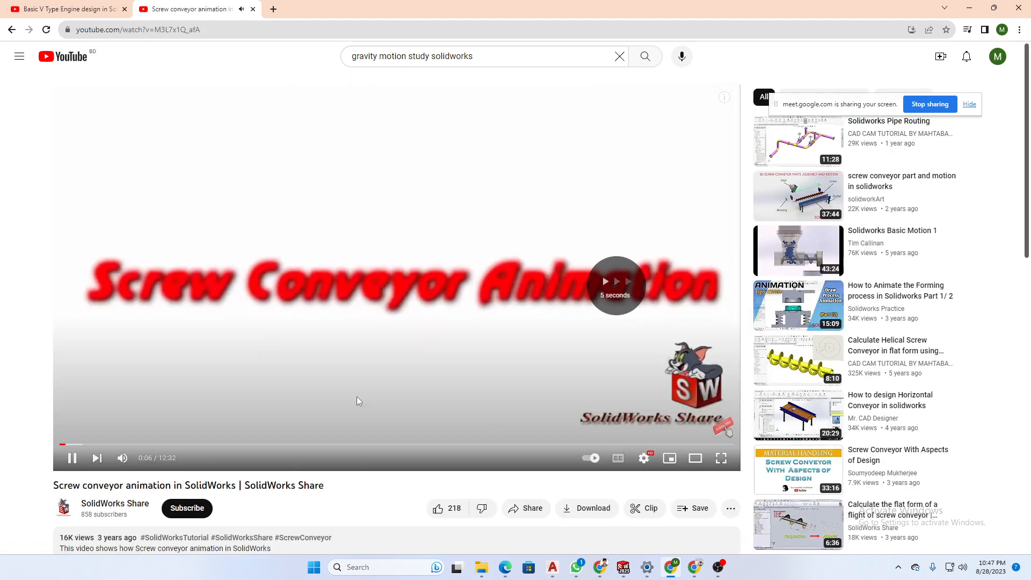
- Skip the screw conveyor video to about 5:27, pause it there, and resume playback in full screen
left_click(352, 445)
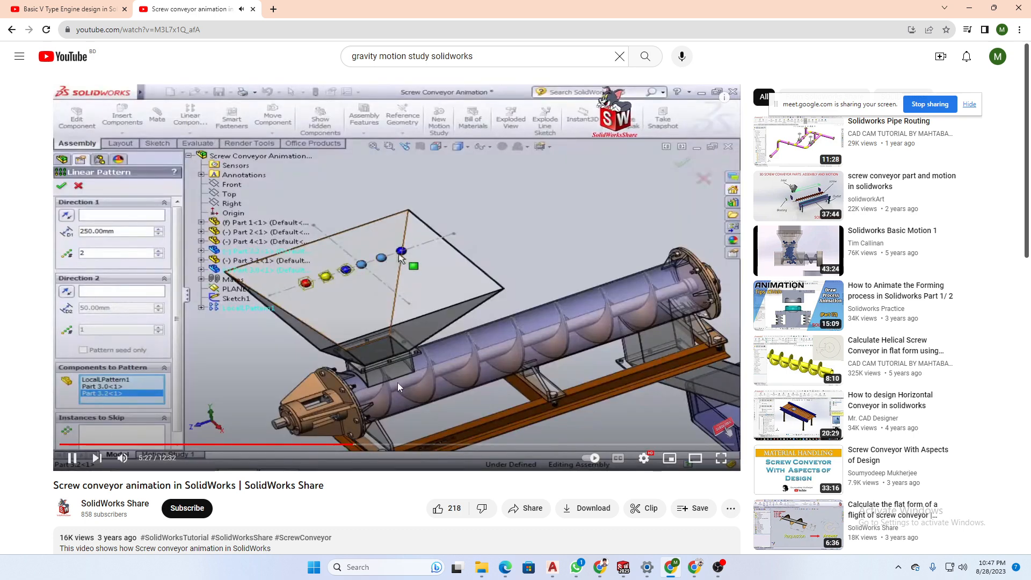
left_click(356, 276)
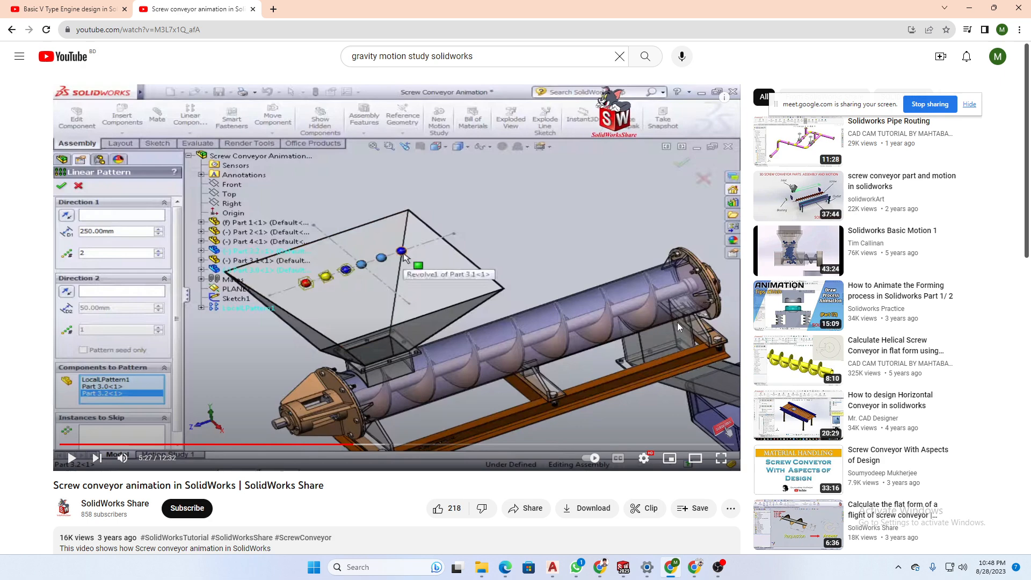
left_click(721, 458)
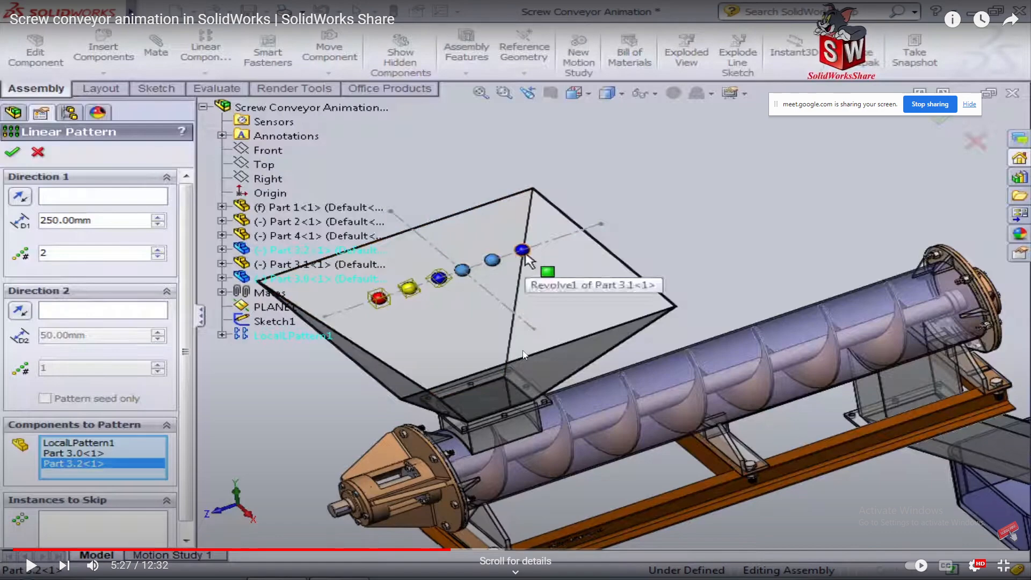
left_click(468, 414)
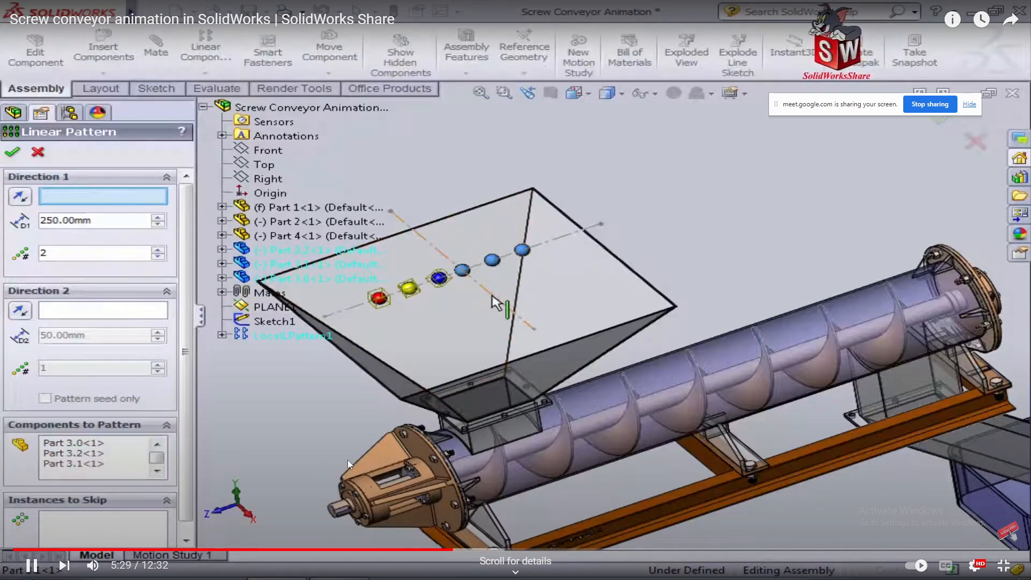
- Skip ahead through the video's linear pattern section for the balls and pause it at about 7:02
key("Right")
key("Right")
key("Right")
key("Right")
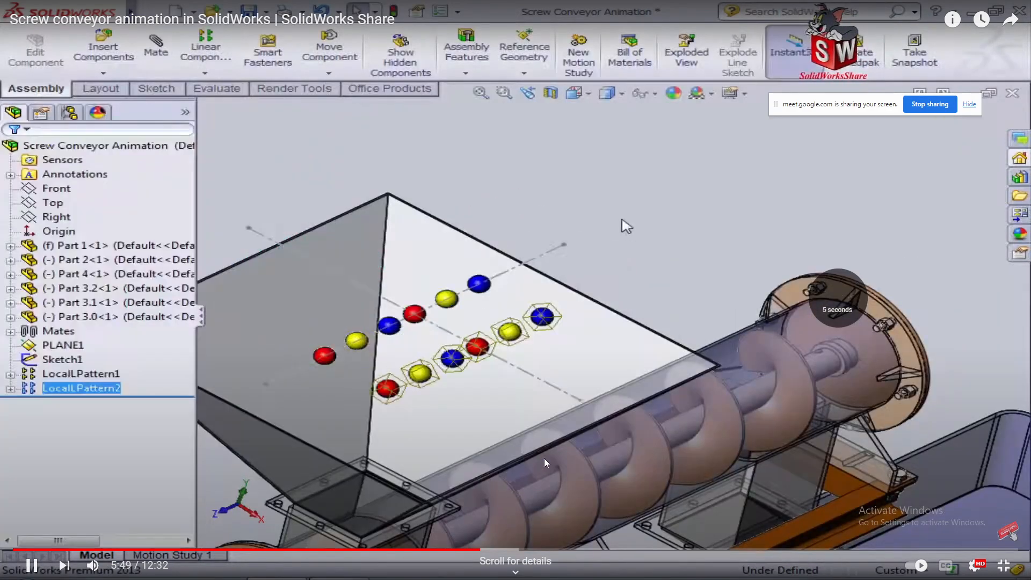
key("Right")
key("Right")
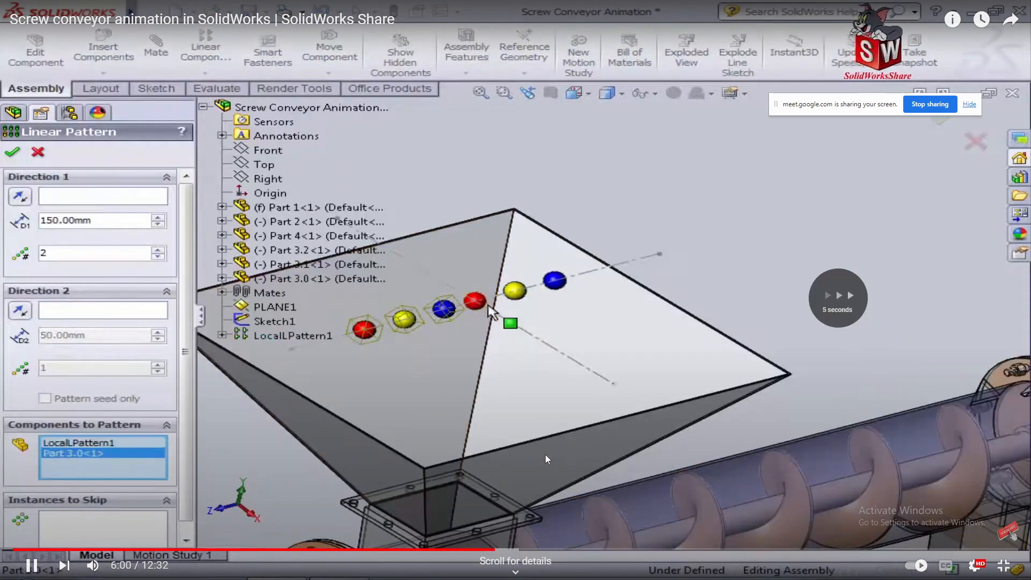
key("Right")
key("Right")
key("Right")
key("Right")
key("Right")
key("Right")
key("Right")
key("Right")
key("Right")
key("Right")
key("Right")
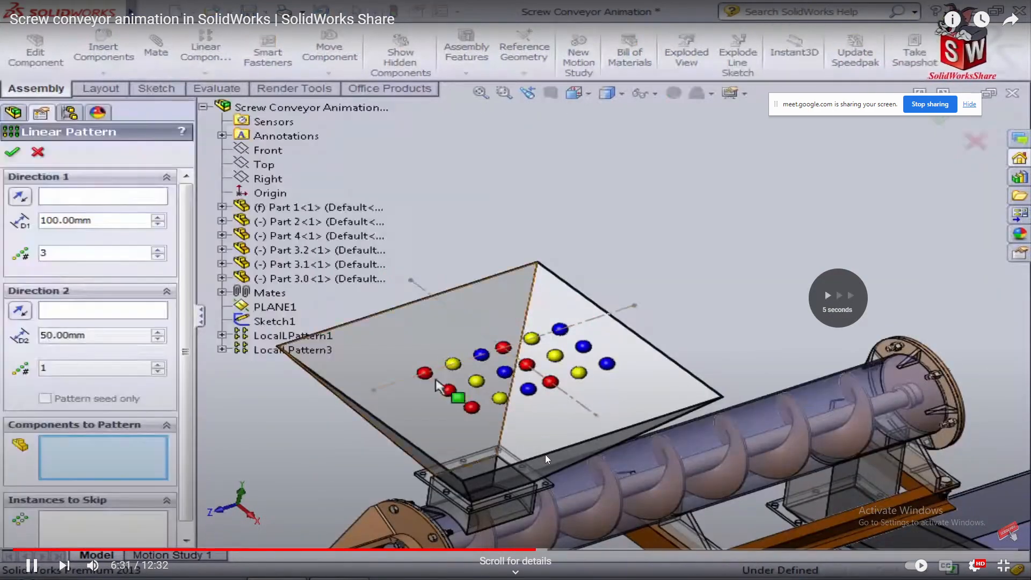
key("Right")
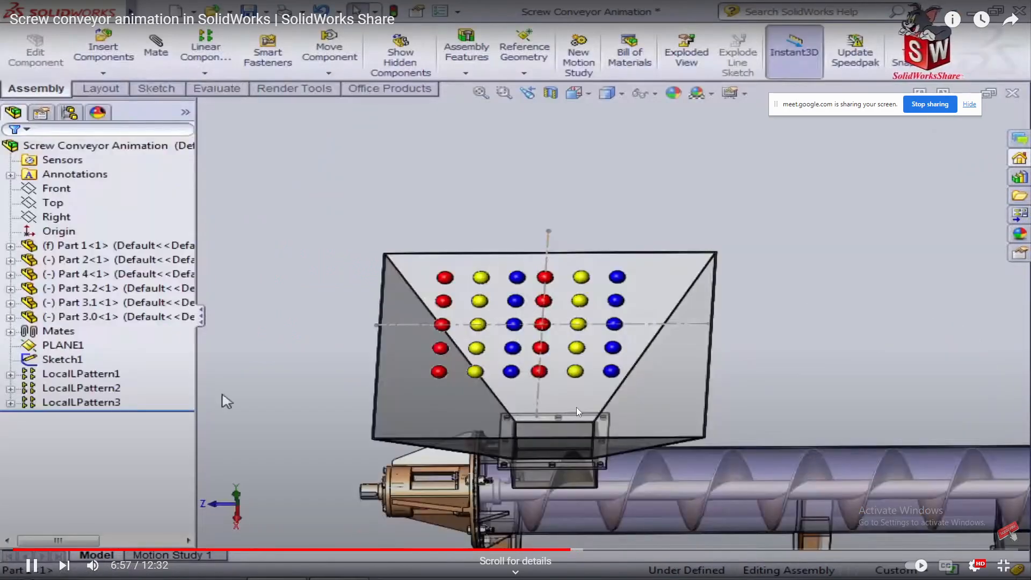
key("space")
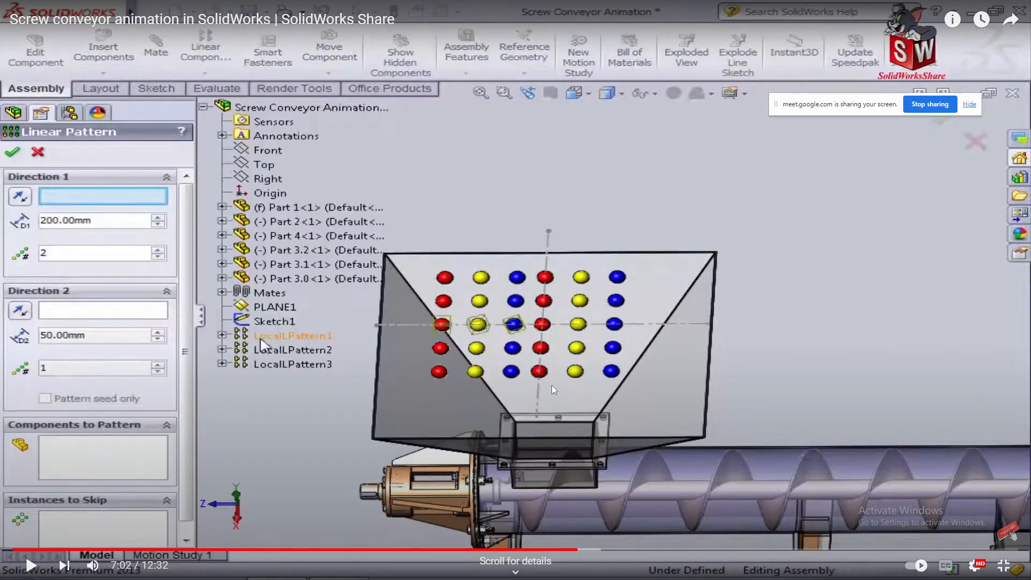
- Advance the paused video past the vertical ball pattern to the Gravity setup in the motion study at about 7:52
key("Right")
key("Right")
key("Right")
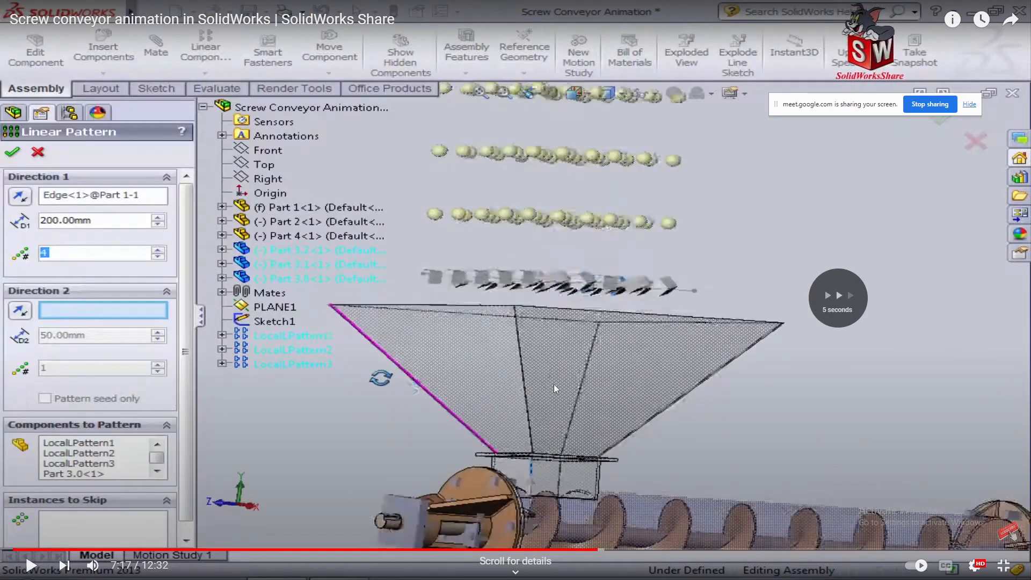
key("Right")
key("Right")
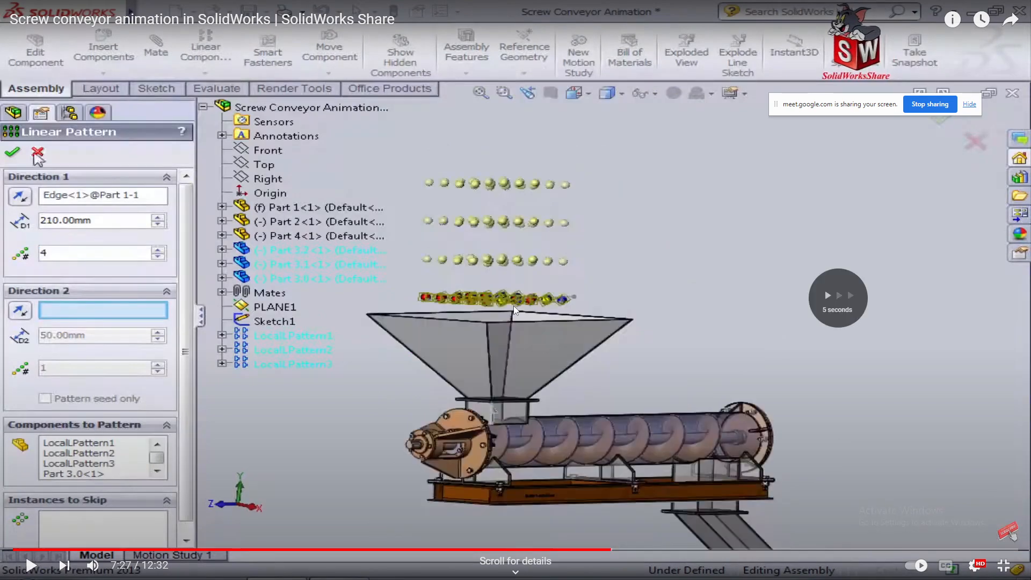
key("Right")
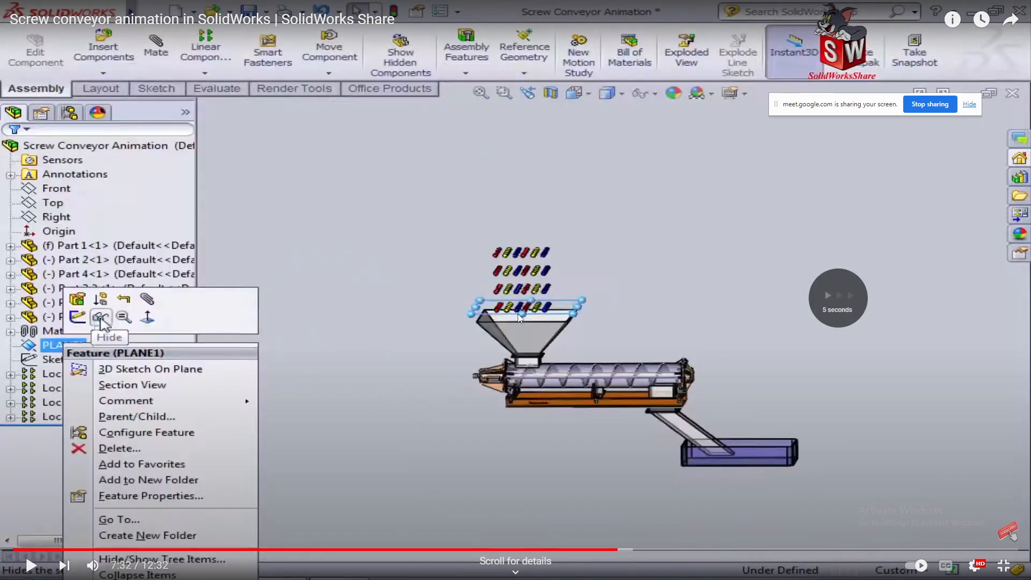
key("Right")
key("Right")
key("Right")
key("Right")
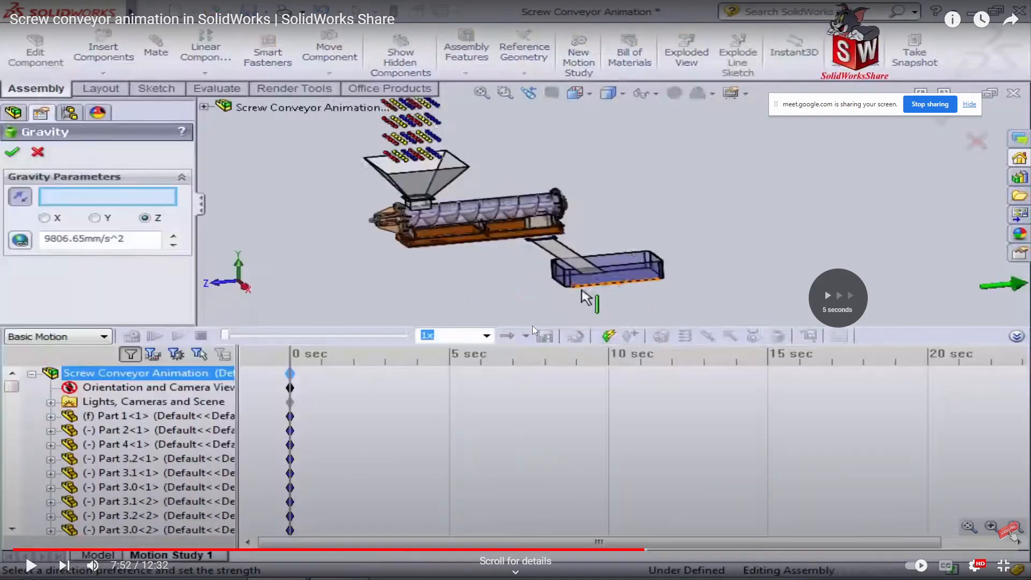
- Advance the video to the Contact setup at about 8:22, play it briefly, and pause it outside full screen
key("Right")
key("Right")
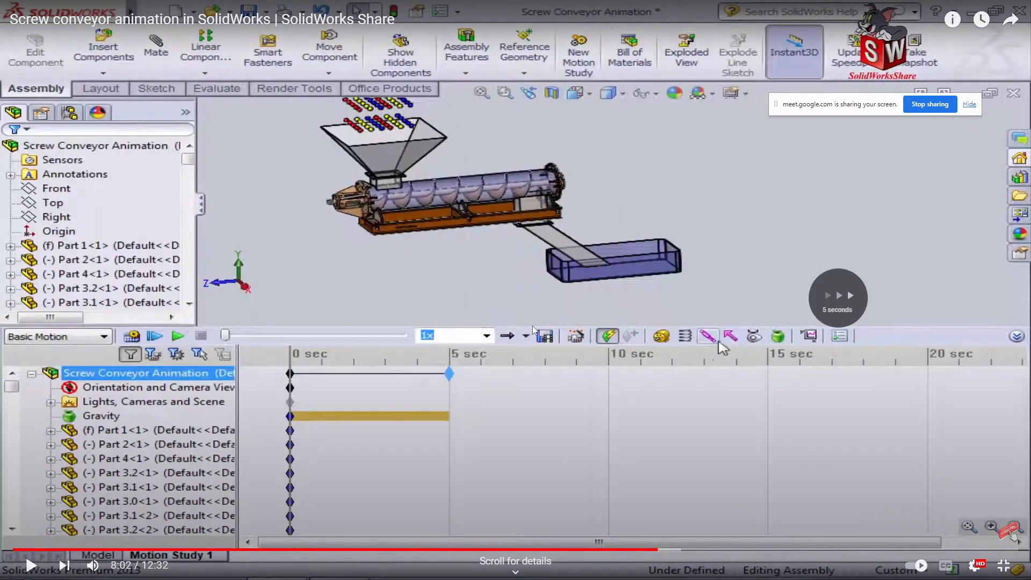
key("Right")
key("Right")
key("Right")
key("Right")
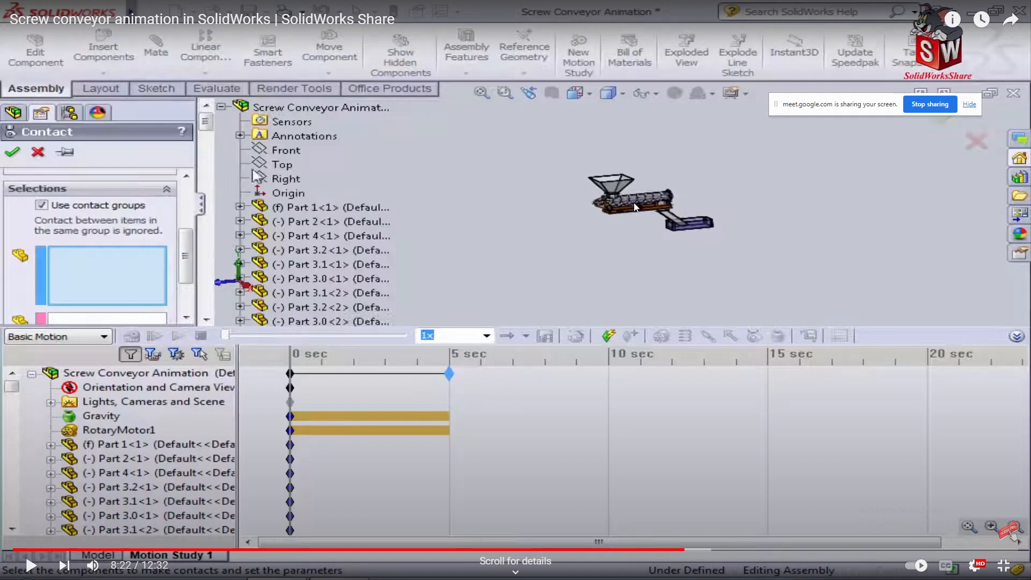
left_click(704, 444)
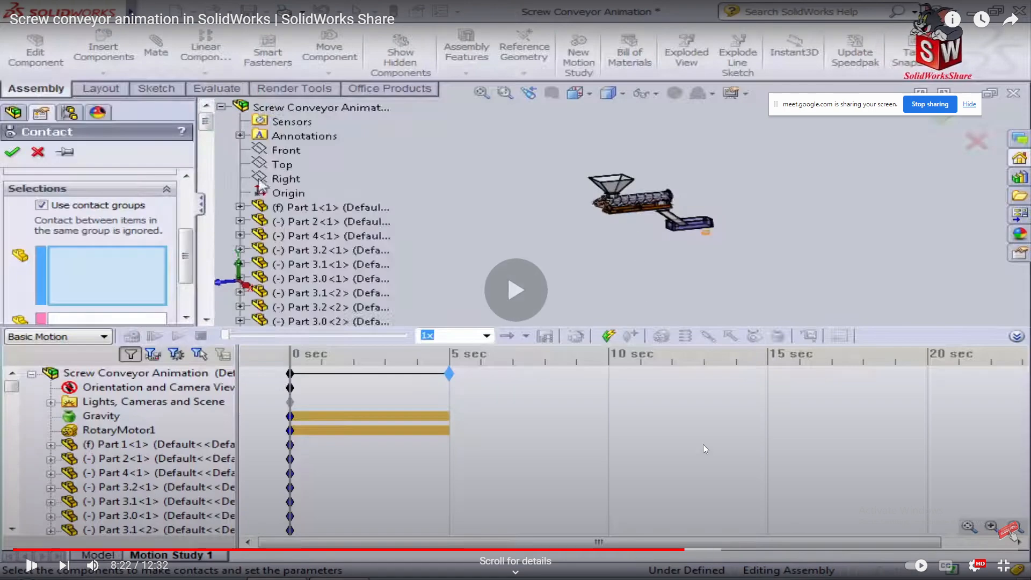
double_click(617, 280)
left_click(516, 269)
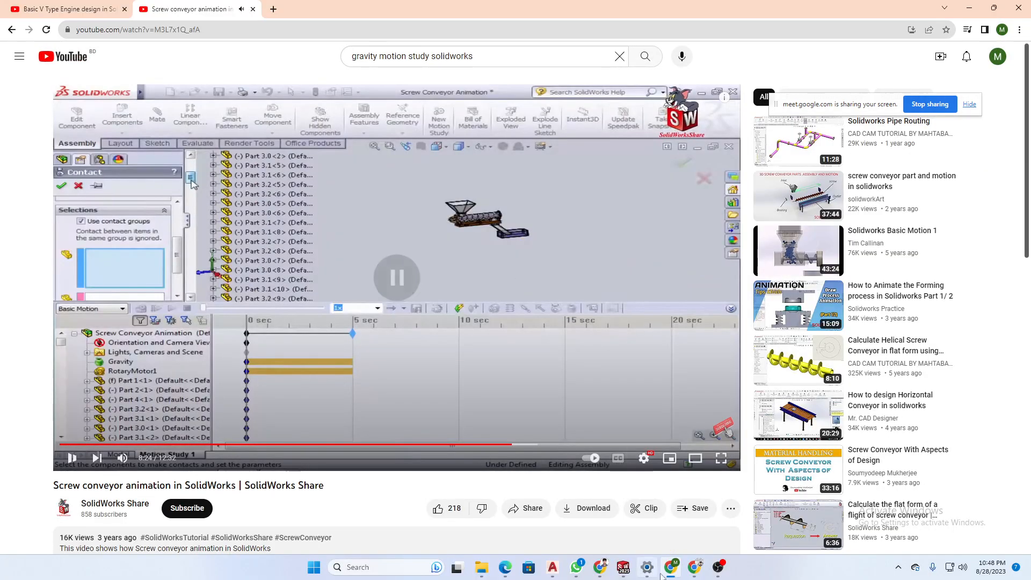
- Discard the open motion study properties of the shock absorber assembly in SOLIDWORKS, and check the Motor settings without adding a motor
mouse_move(623, 570)
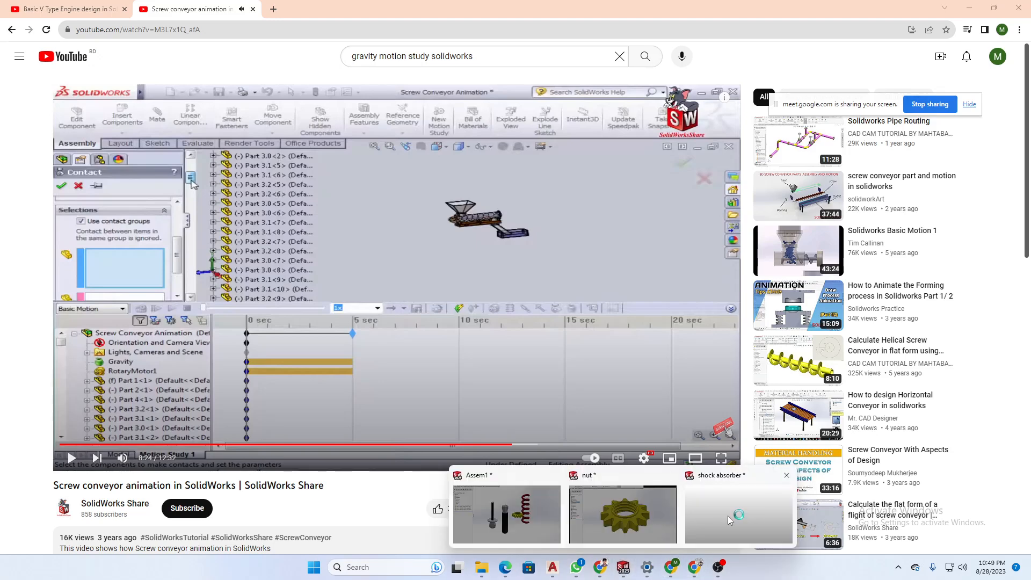
mouse_move(739, 522)
left_click(707, 529)
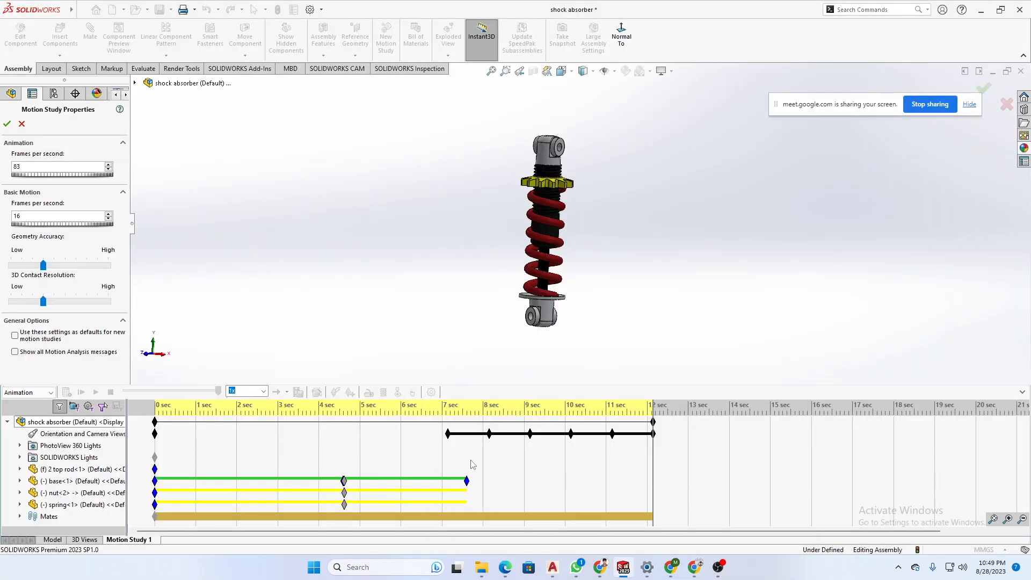
left_click(21, 124)
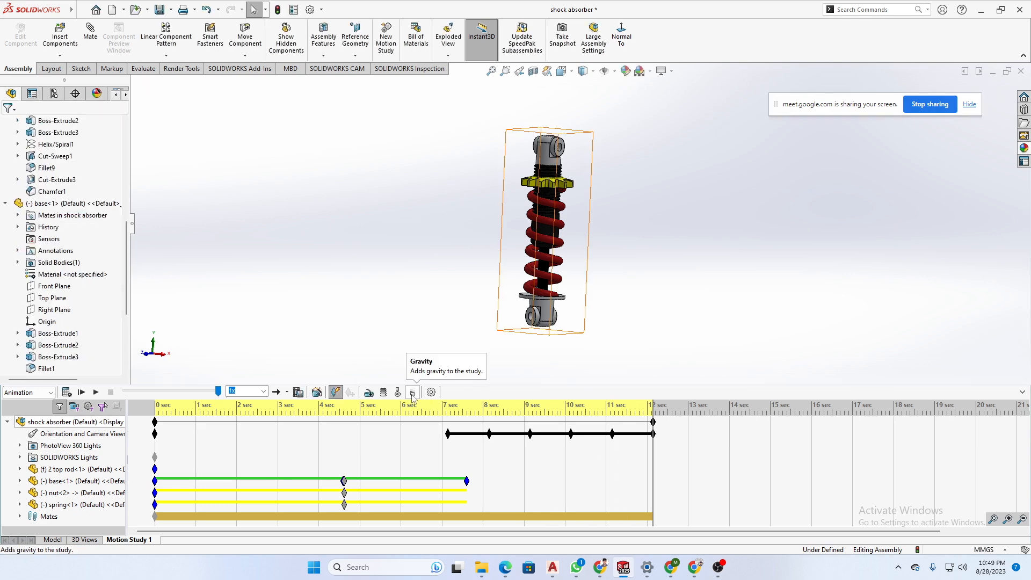
left_click(370, 393)
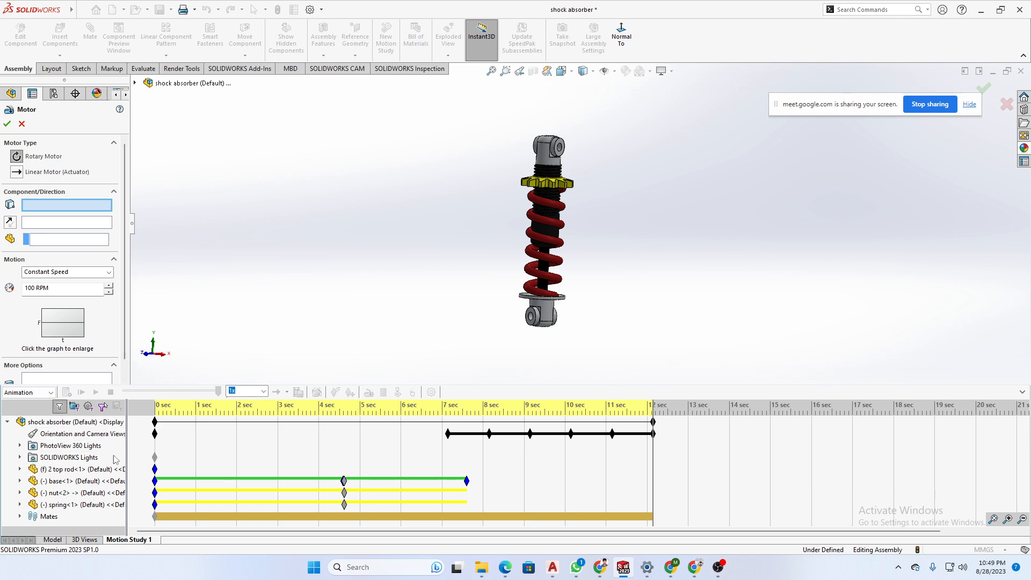
left_click(21, 124)
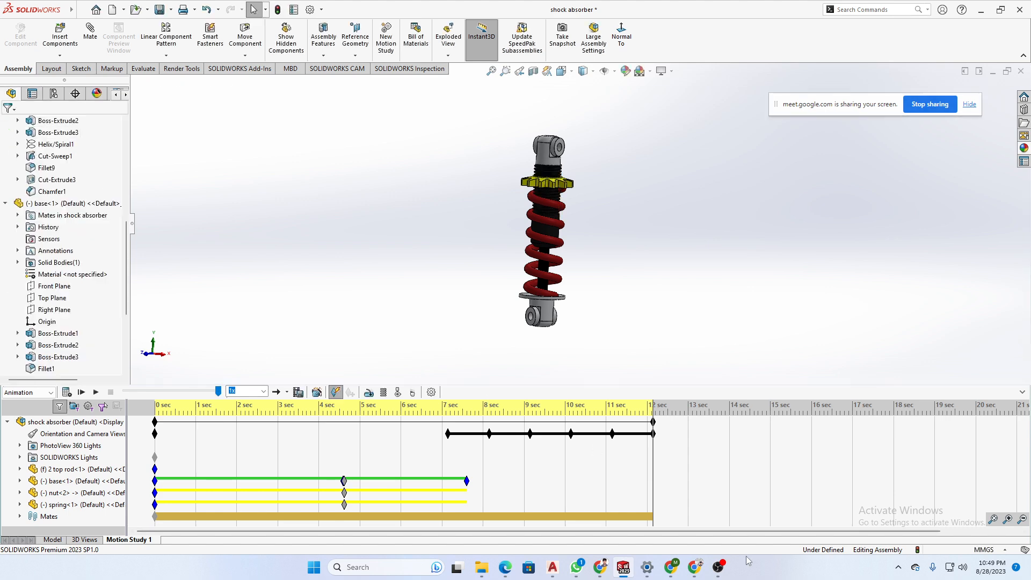
- Switch back to YouTube in Chrome, resume the screw conveyor video, and skip through its contact definition to about 8:51
mouse_move(696, 561)
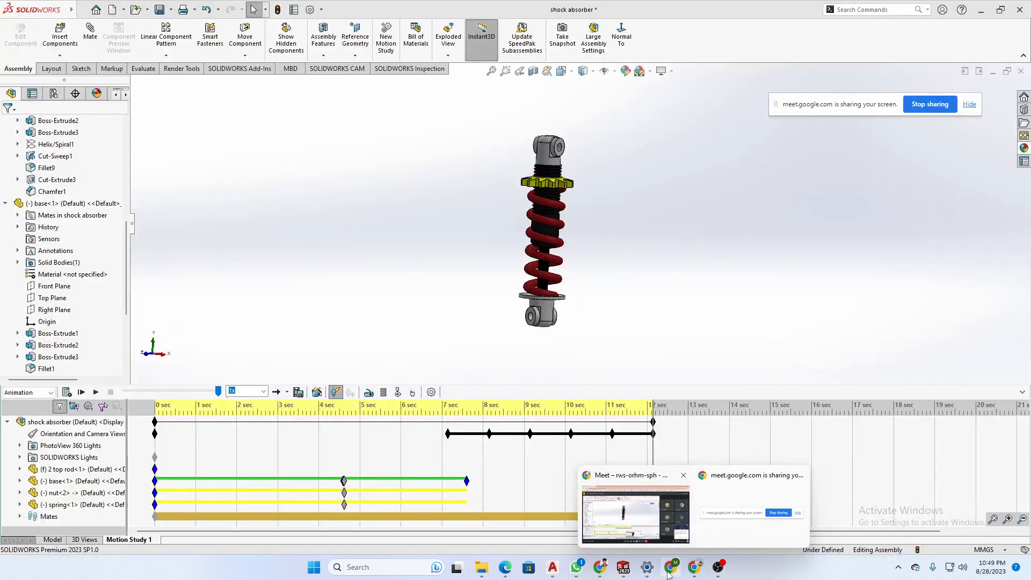
left_click(671, 567)
left_click(464, 372)
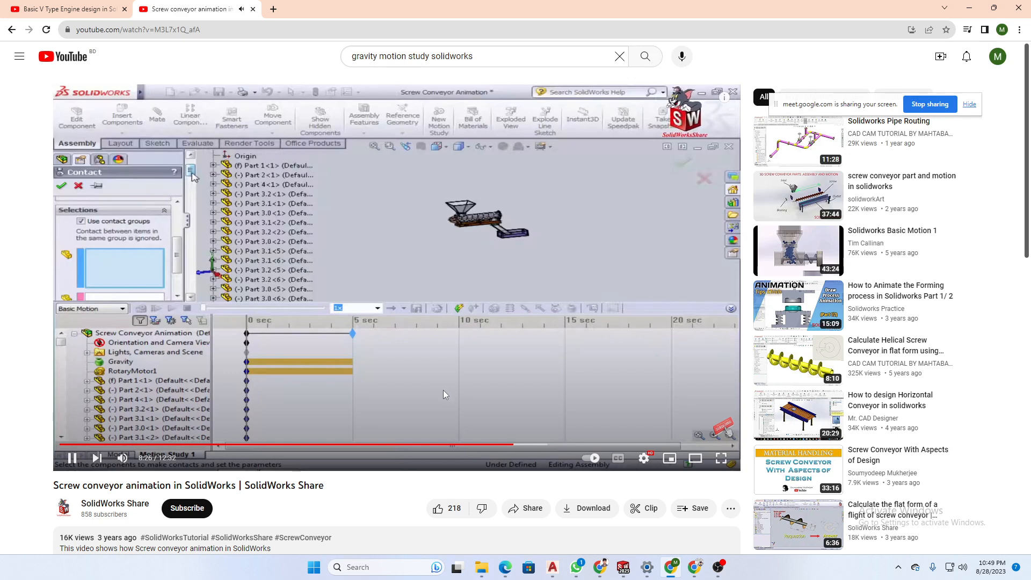
key("Right")
key("Right")
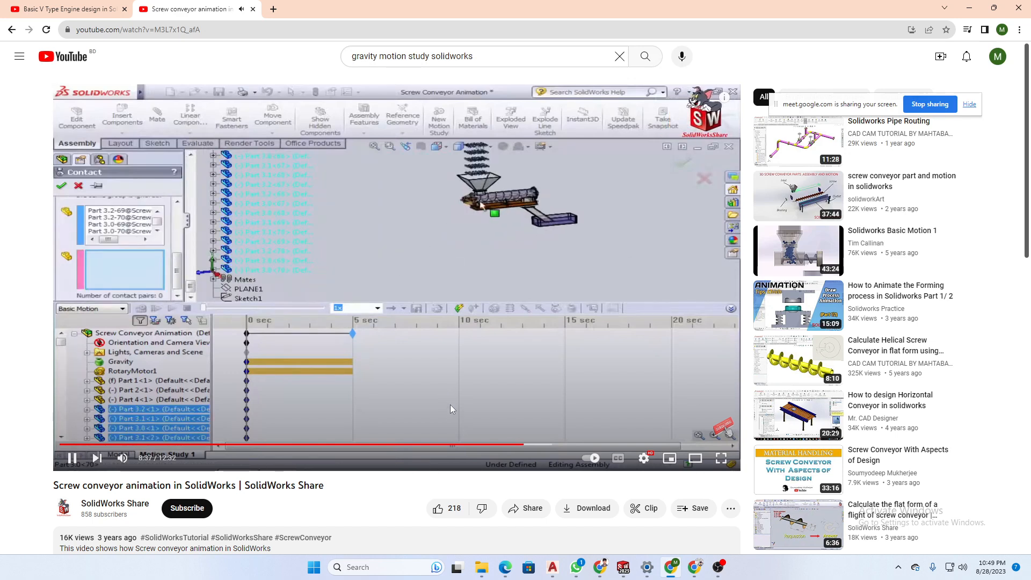
key("Right")
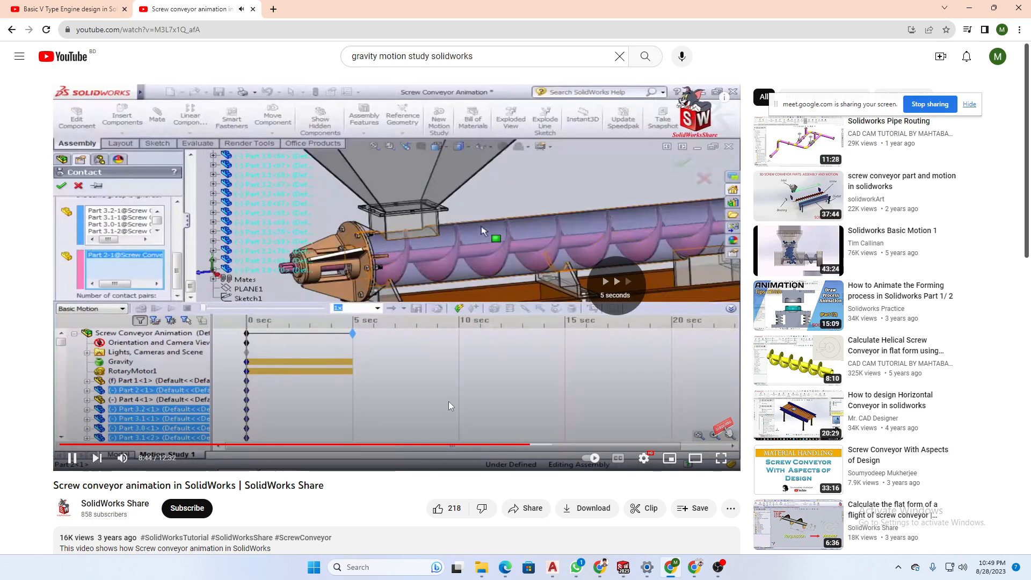
key("Right")
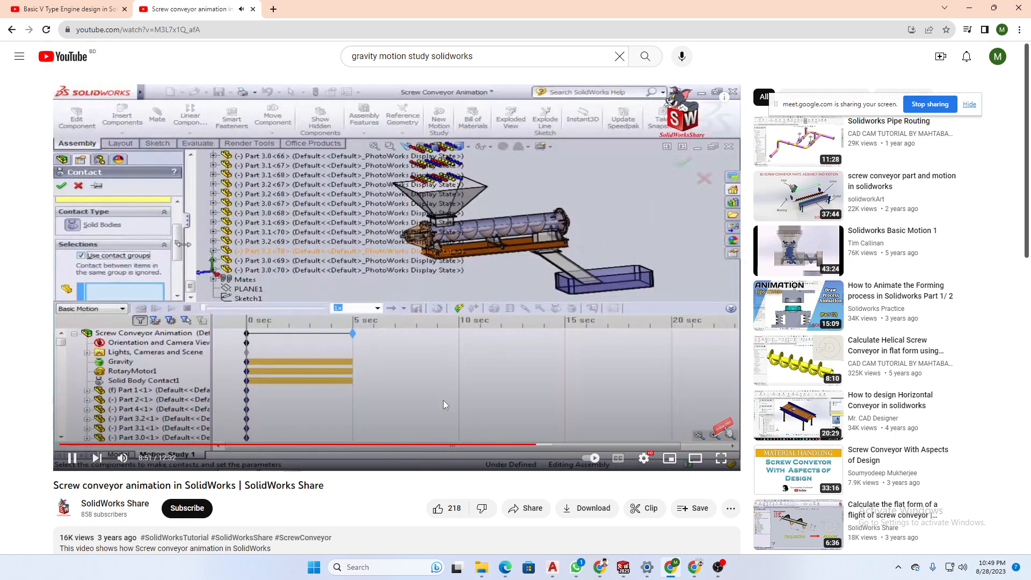
- Skip ahead to the simulation of balls passing through the conveyor, and rewind slightly to about 9:43 to watch it
key("Right")
key("Right")
key("Right")
key("Right")
key("Right")
key("Right")
key("Right")
key("Right")
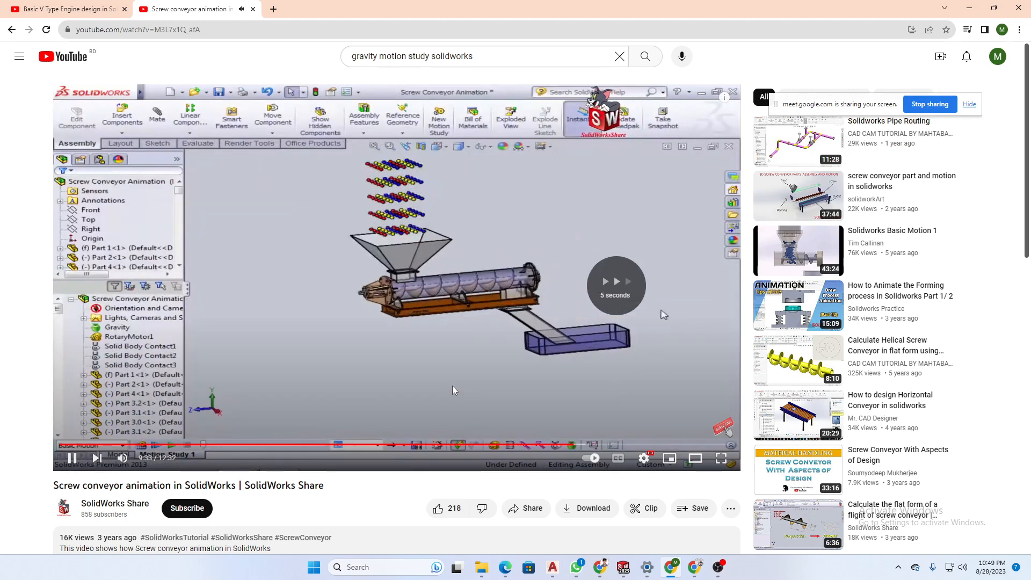
key("Right")
key("Right")
key("Right")
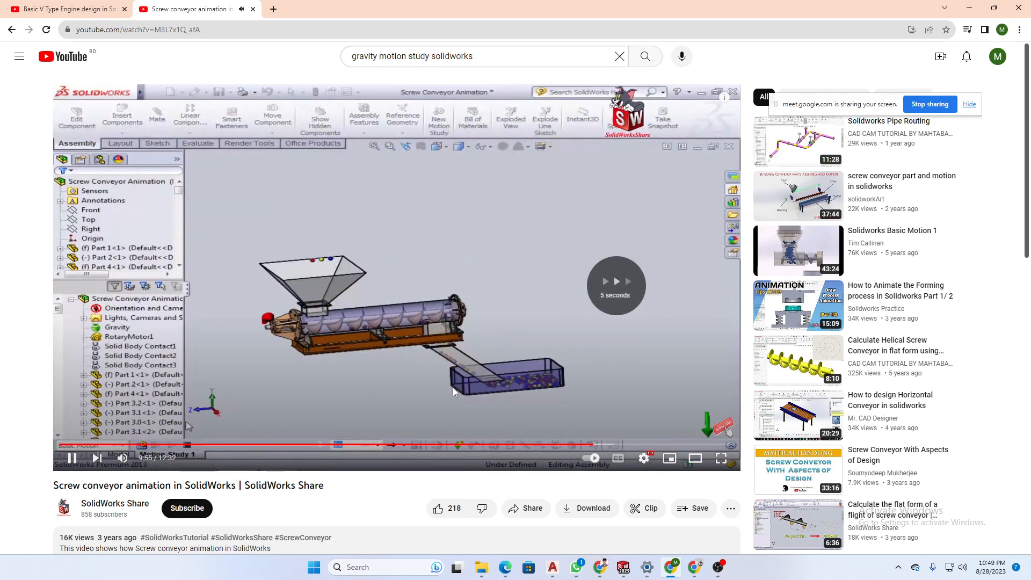
key("Left")
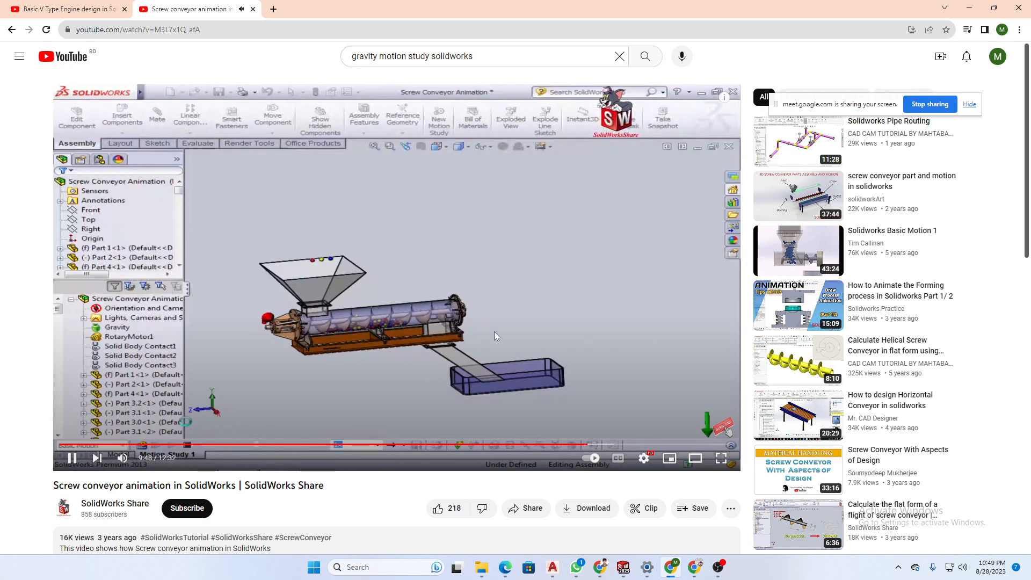
- Pause the video and advance it through the 20-second motion study calculation to about 10:55
left_click(477, 359)
key("Right")
key("Right")
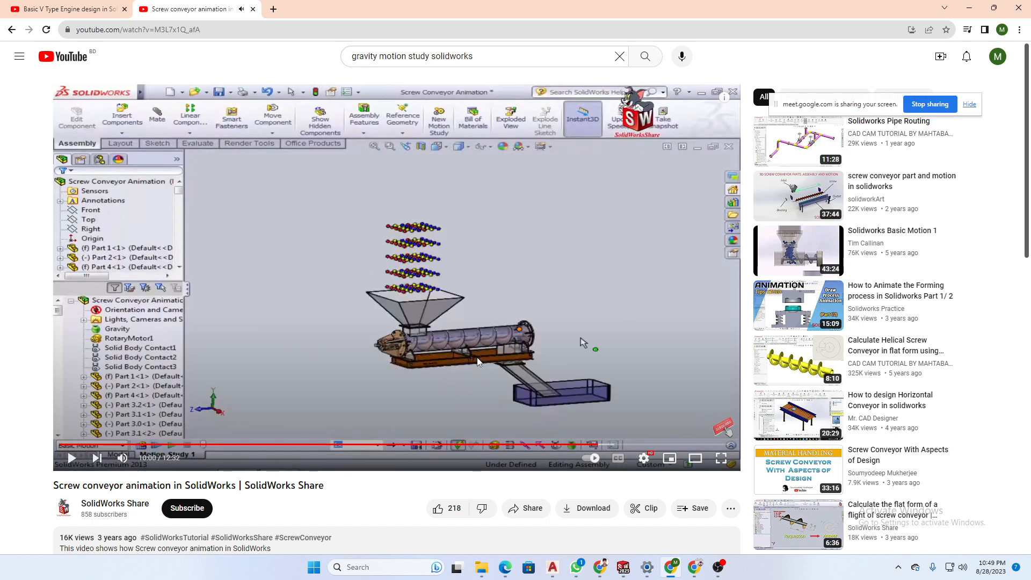
key("Right")
key("Right")
key("Right")
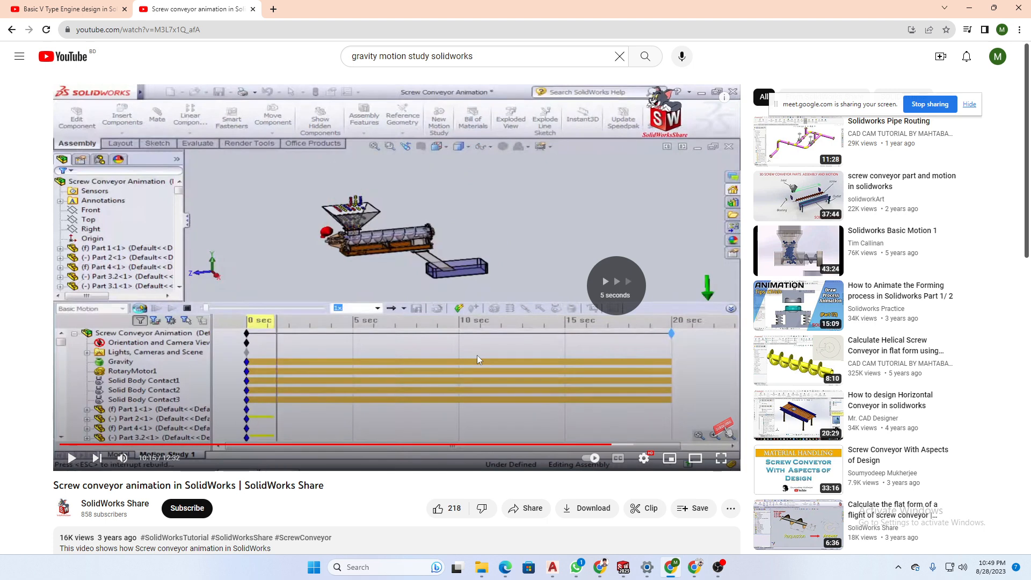
key("Right")
key("Right")
key("Right")
key("Right")
key("Right")
key("Right")
key("Right")
key("Right")
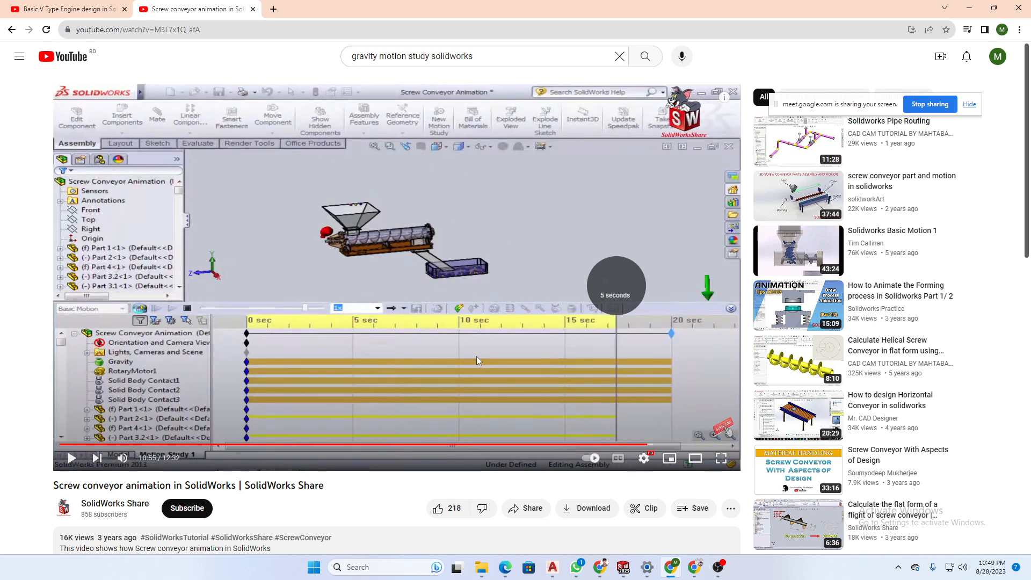
- Advance the paused video through the final conveyor animation to about 11:50
key("Right")
key("Right")
key("Right")
key("Right")
key("Right")
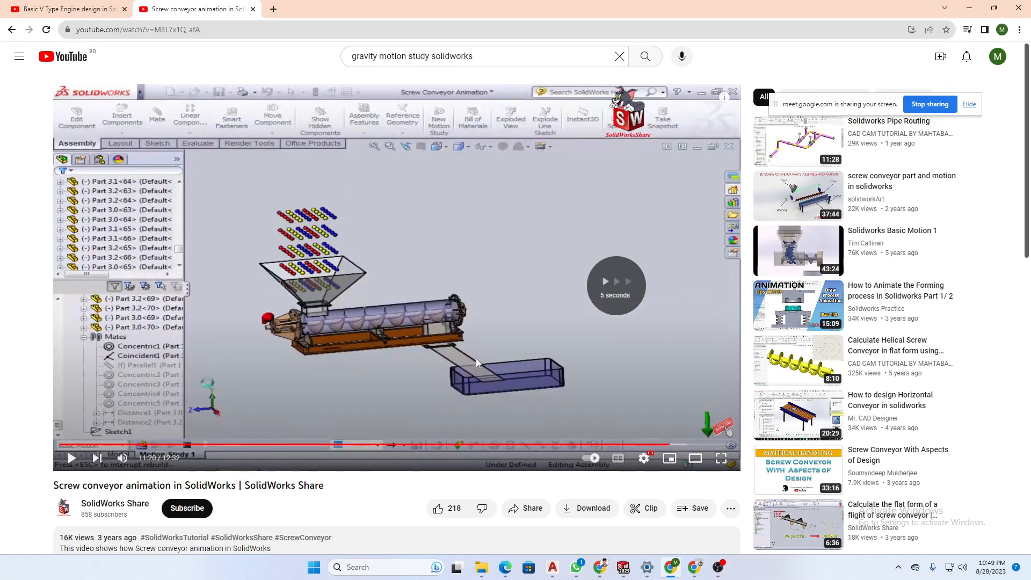
key("Right")
key("Right")
key("Right")
key("Right")
key("Right")
key("Right")
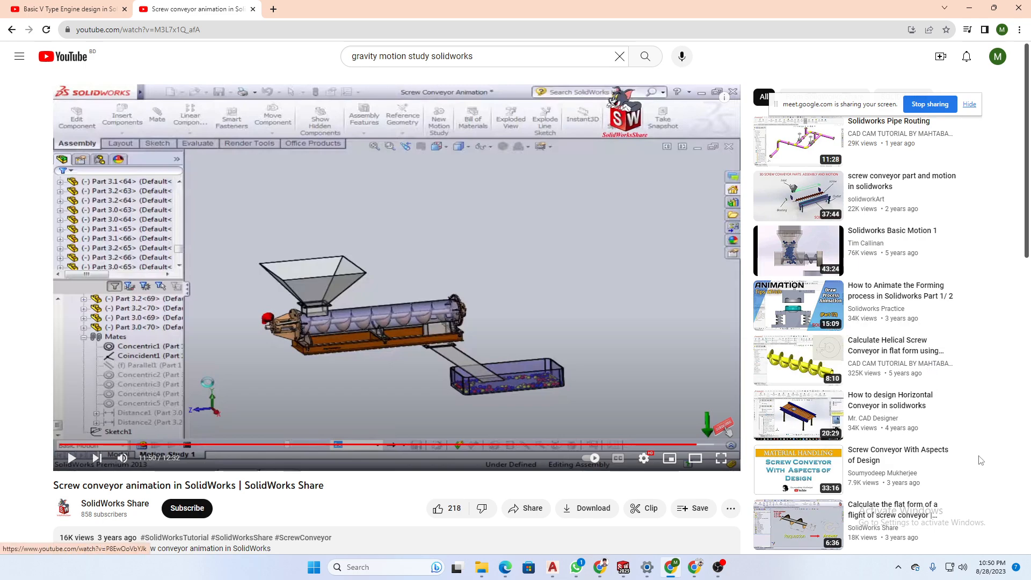
- Look through the recommended videos beside the screw conveyor video for other SOLIDWORKS motion and shock absorber tutorials
scroll(1008, 476, "down", 2)
scroll(1008, 478, "down", 8)
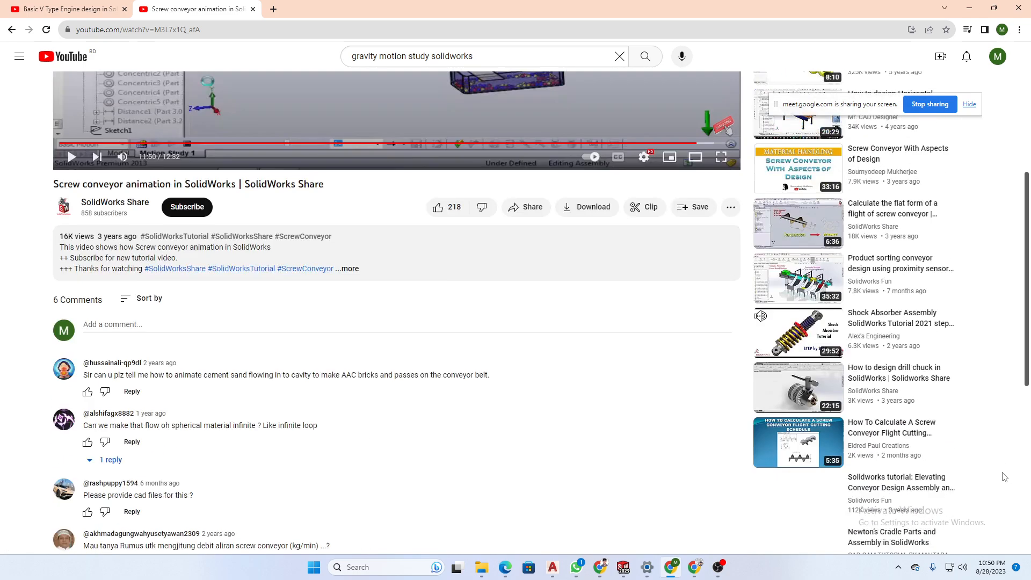
scroll(1005, 477, "down", 3)
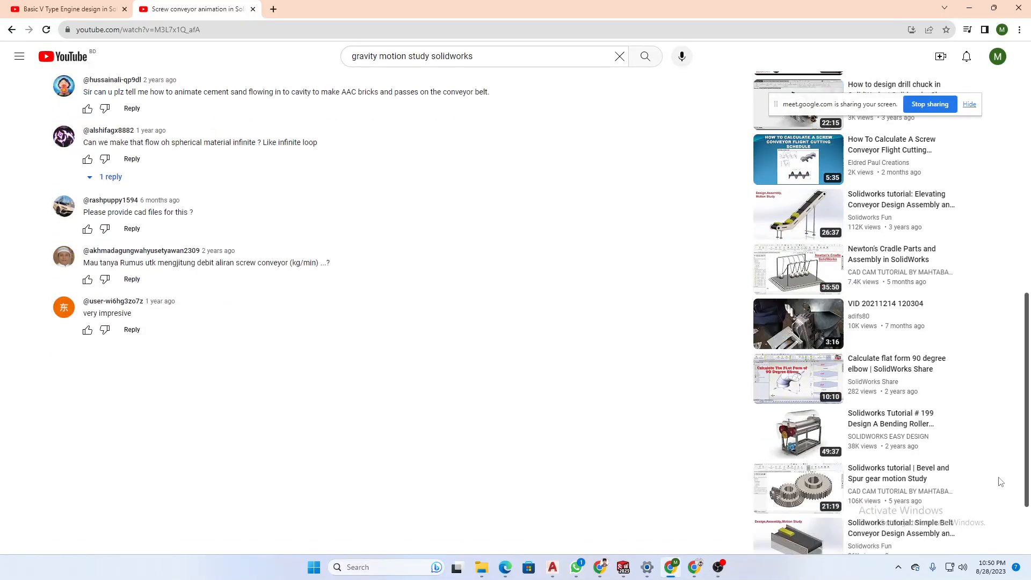
scroll(994, 479, "down", 5)
scroll(990, 482, "down", 5)
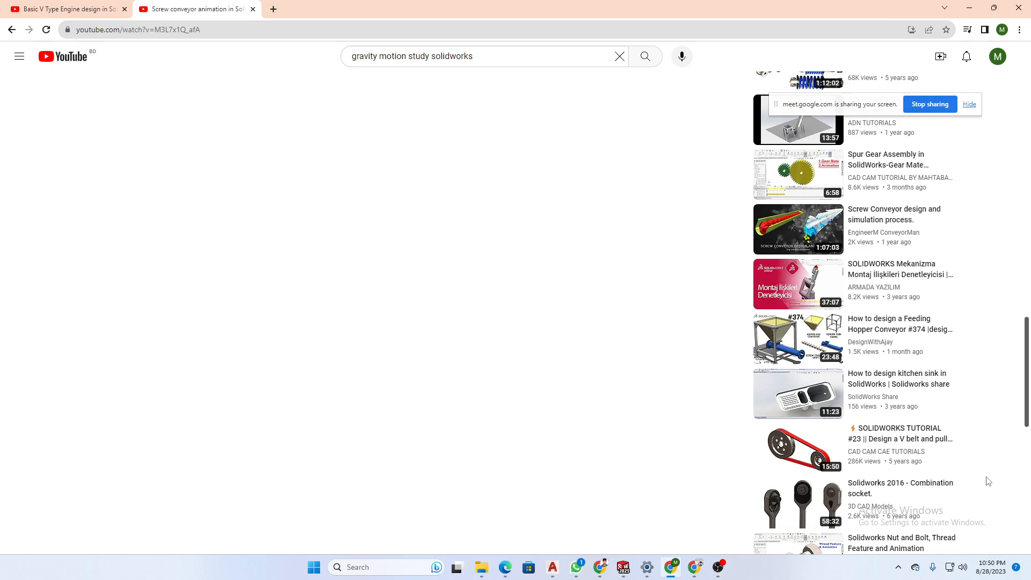
scroll(988, 481, "down", 10)
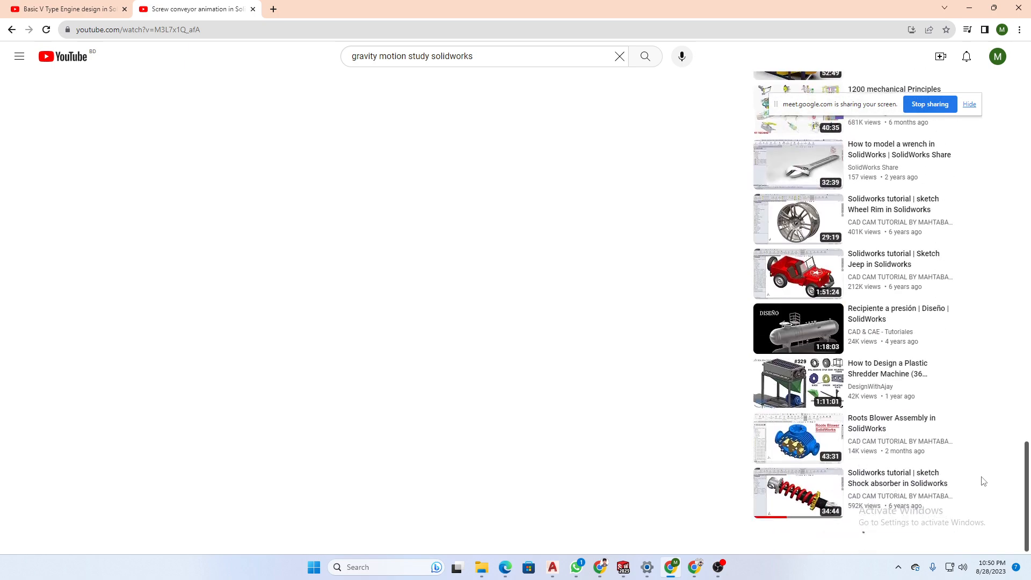
- Browse the remaining recommended videos beside the screw conveyor video and open "Solidworks Basic Motion 1"
scroll(979, 481, "down", 14)
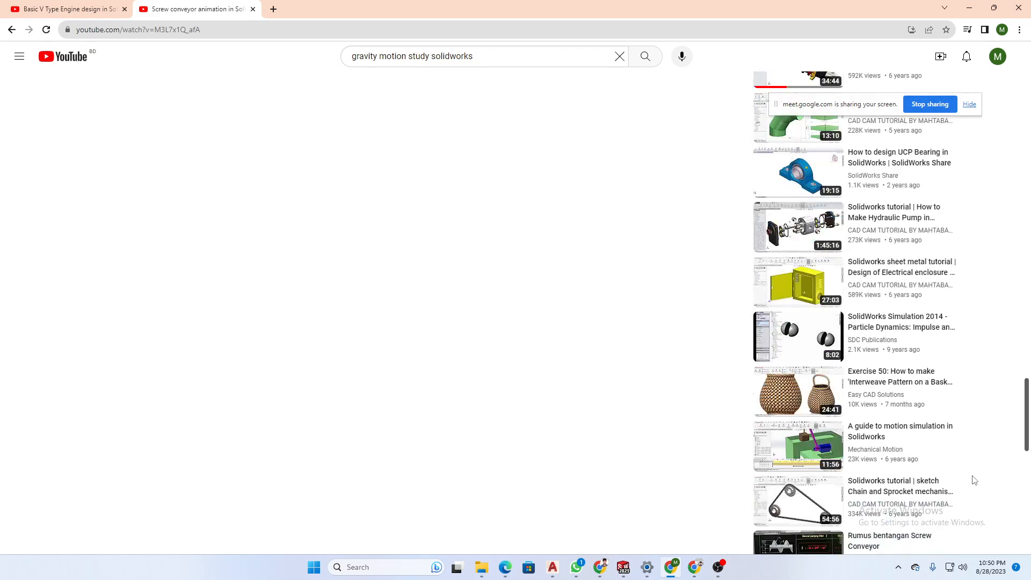
scroll(967, 477, "down", 7)
scroll(966, 476, "down", 2)
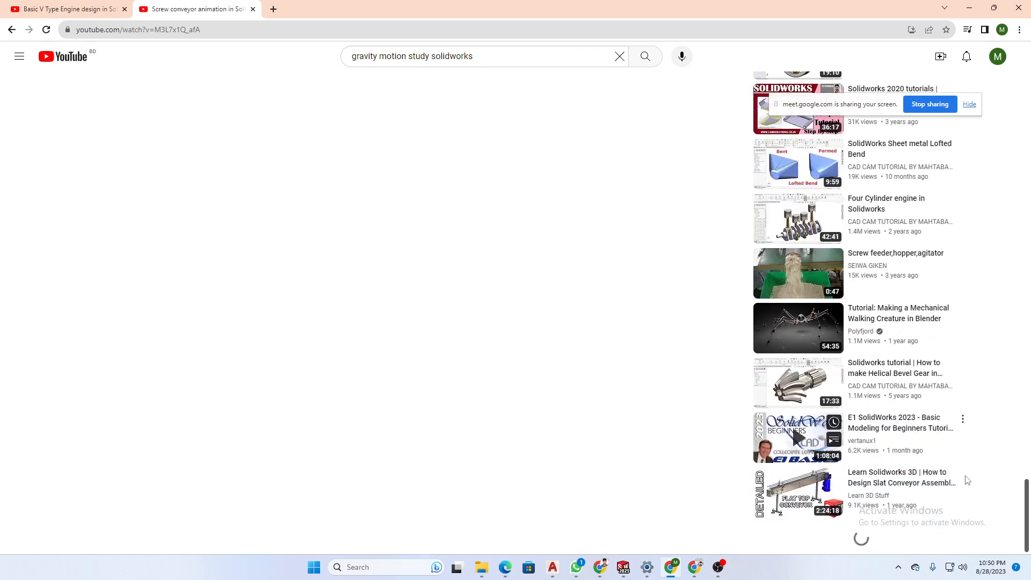
scroll(967, 480, "up", 6)
scroll(967, 480, "up", 20)
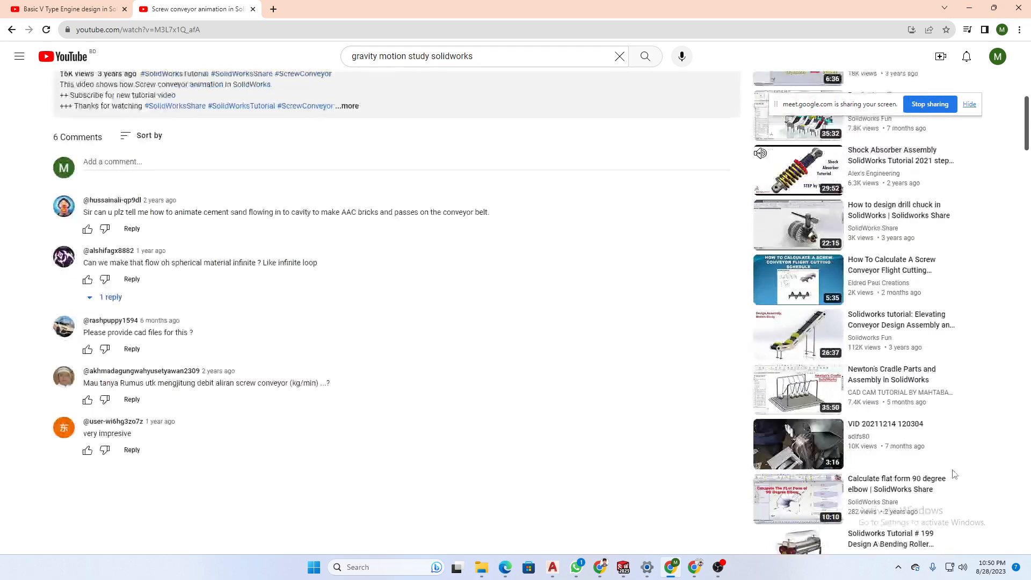
scroll(948, 471, "up", 3)
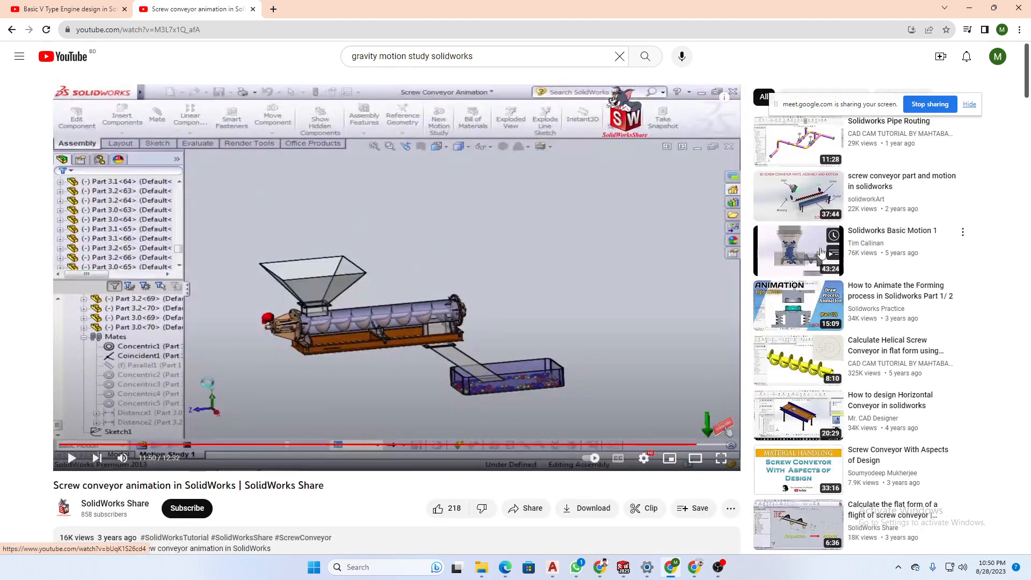
left_click(801, 251)
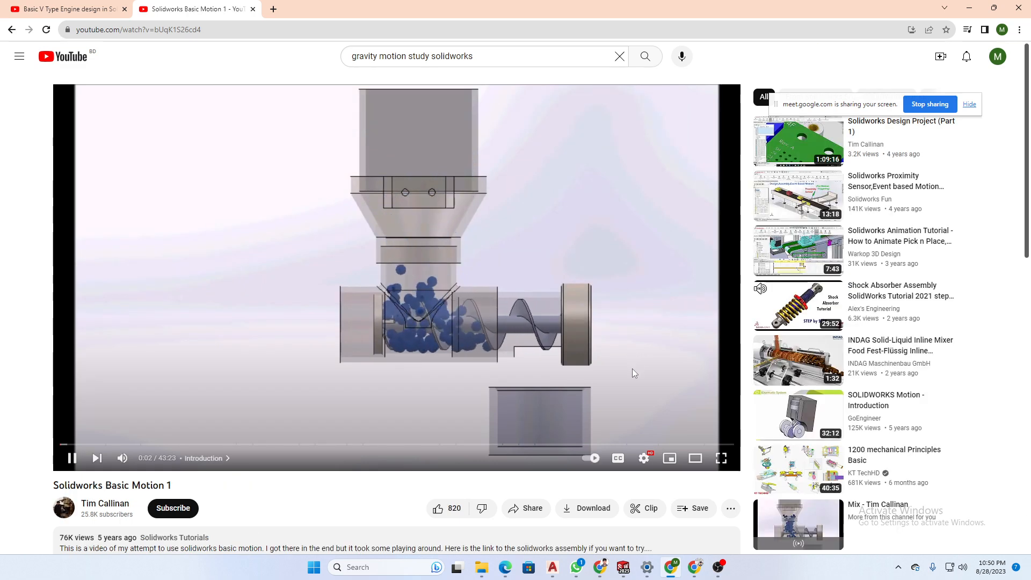
- Skip the introduction of the basic motion video and jump to the Motion Study chapter at about 11:21
key("Right")
key("Right")
key("Right")
key("Right")
key("Right")
key("Right")
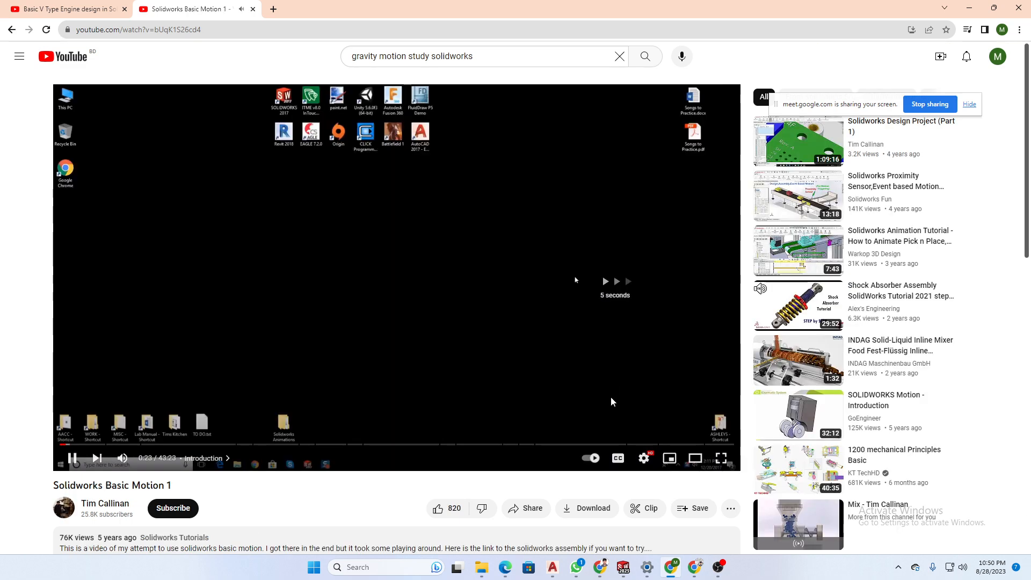
left_click_drag(223, 444, 236, 446)
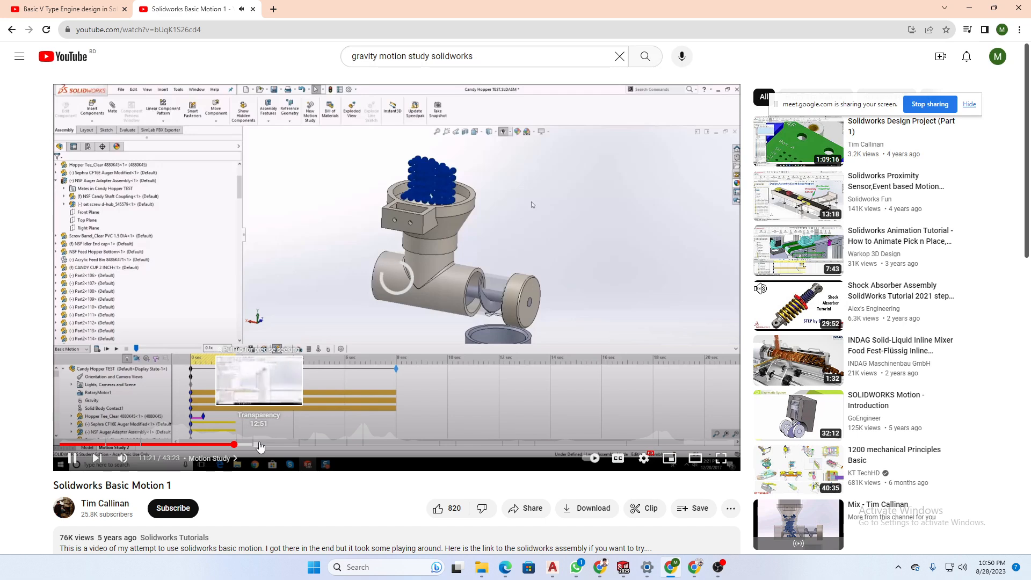
- Pause at the Motion Study Properties, skip ahead briefly, and rewind to about 11:06 to rewatch how they are set
left_click(163, 333)
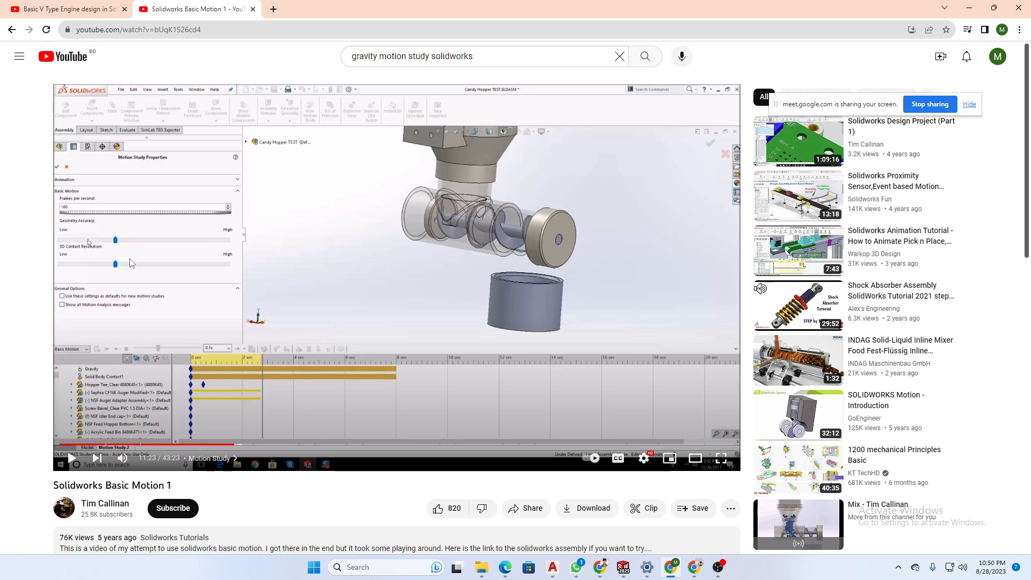
left_click(331, 320)
key("Right")
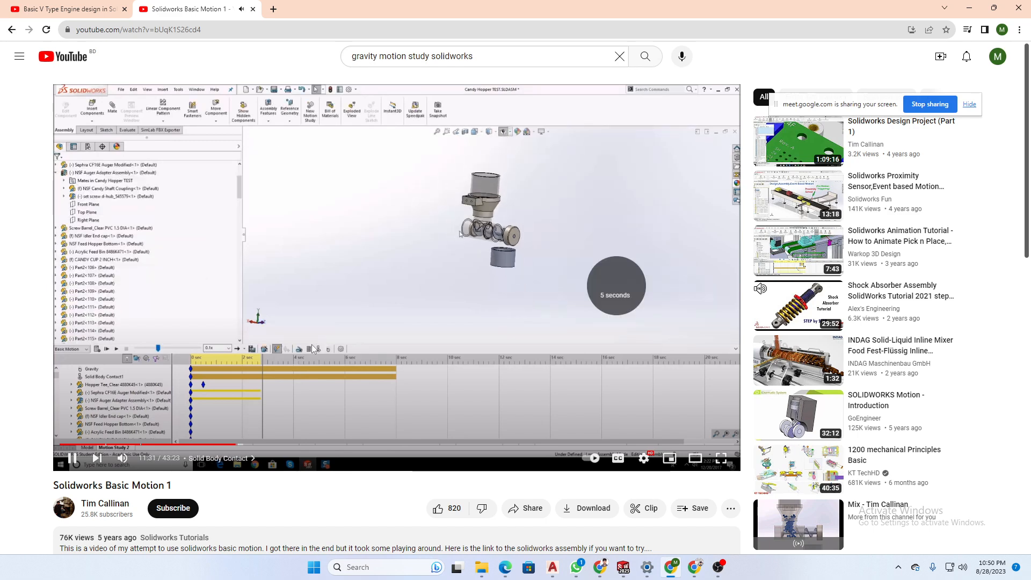
key("Left")
key("Left")
key("Left")
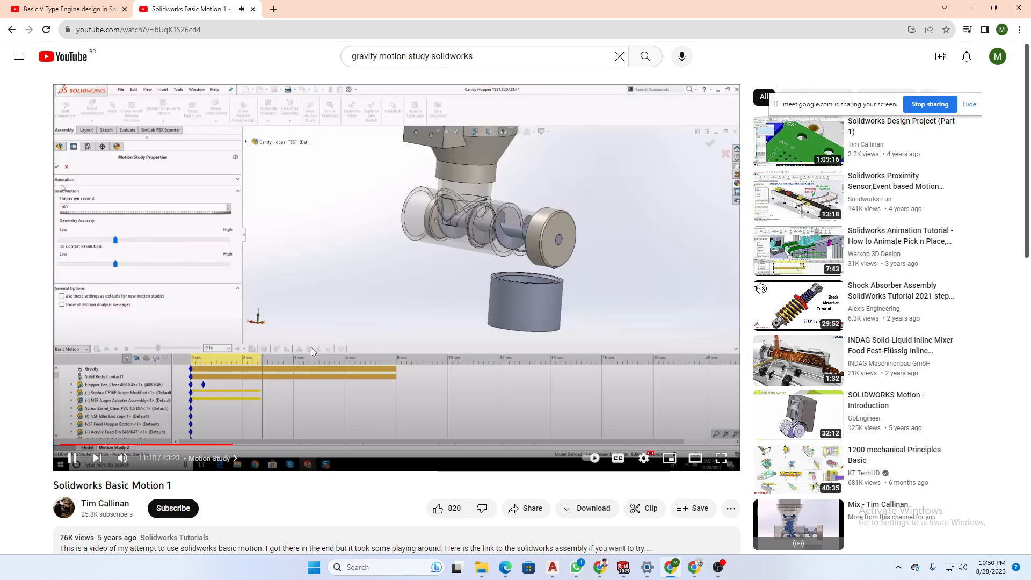
key("Left")
key("Left")
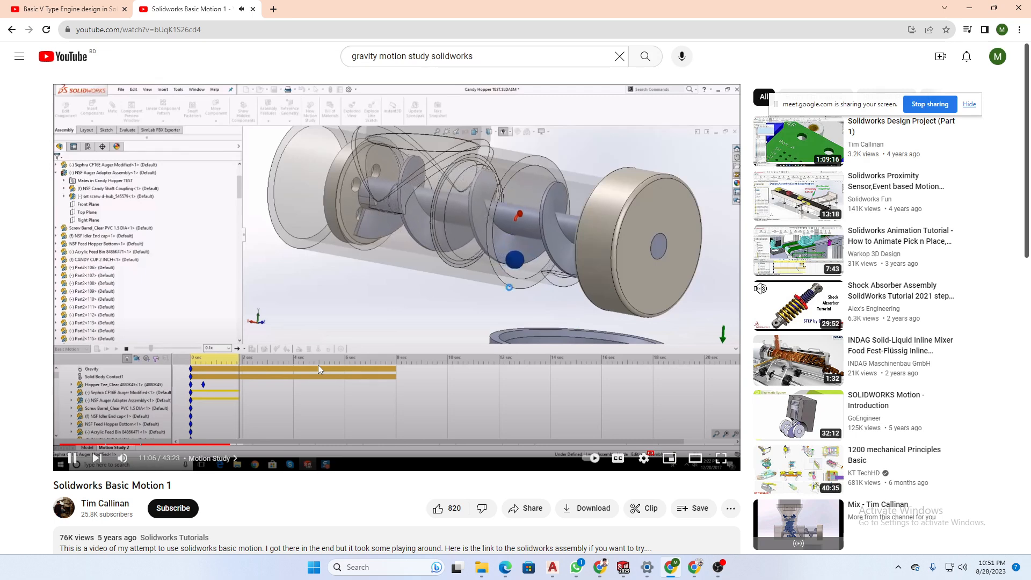
- Skip forward to the Solid Body Contact chapter and follow the selection of contact components to about 12:01
key("Right")
key("Right")
key("Right")
key("Right")
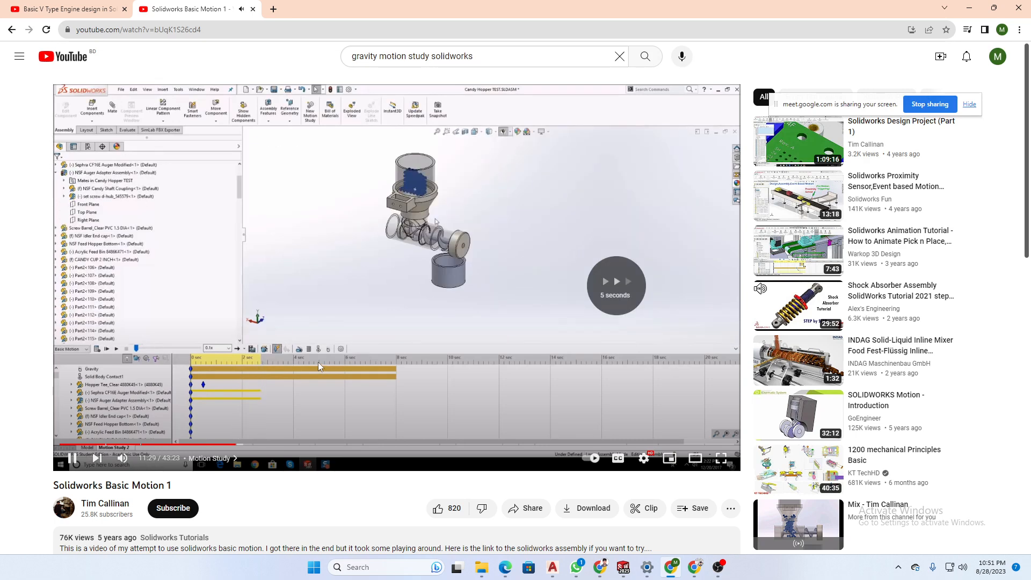
key("Right")
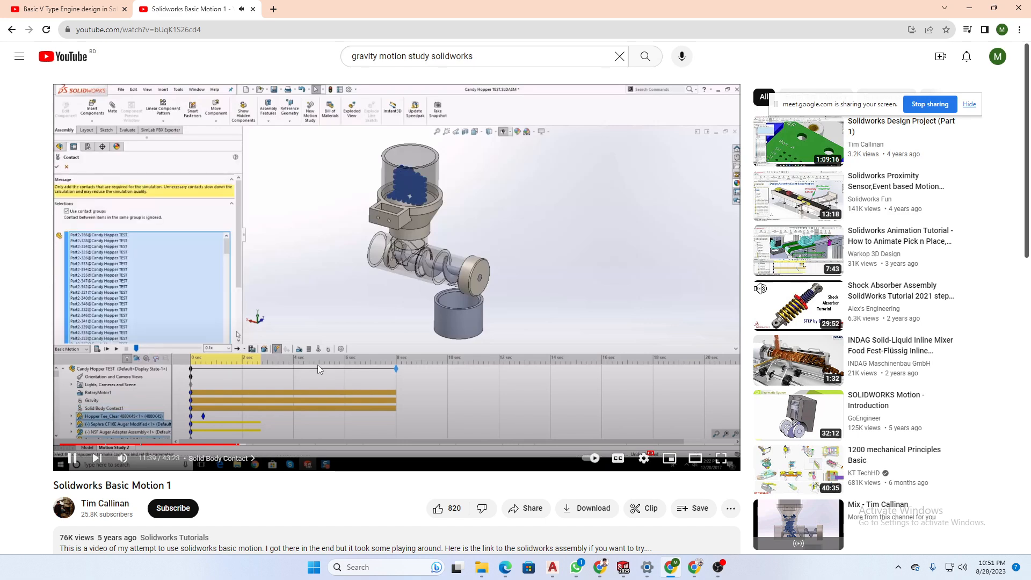
key("Right")
key("Right")
key("Right")
key("Right")
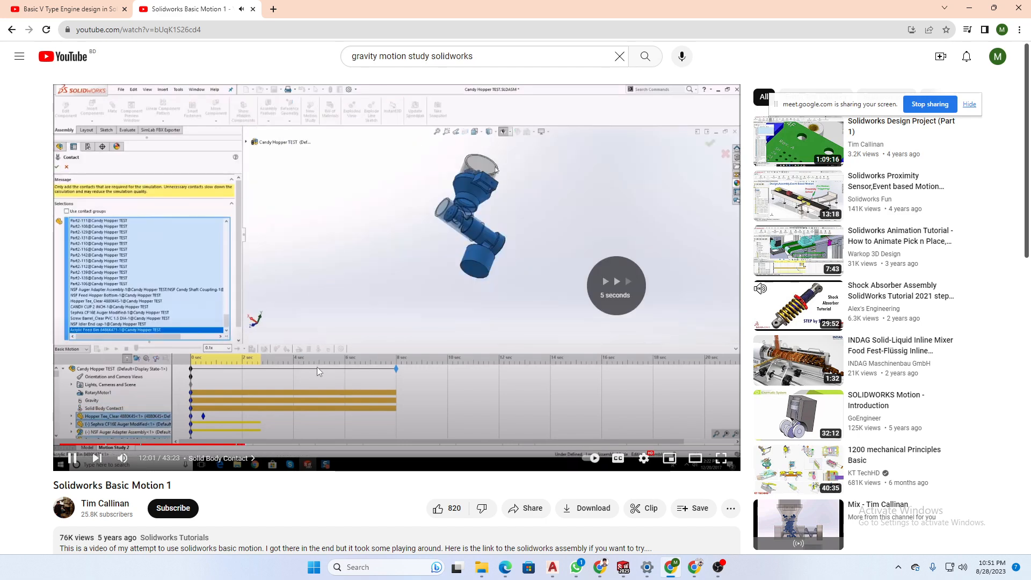
- Advance past the contact setup to the simulation of balls falling through the hopper at about 12:30
key("Right")
key("Right")
key("Right")
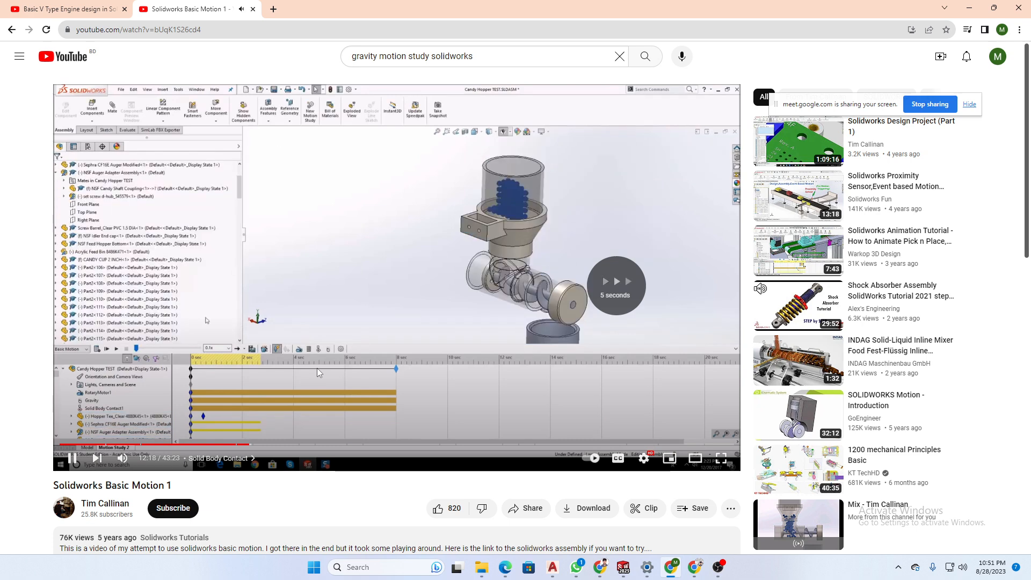
key("Right")
key("Right")
key("Right")
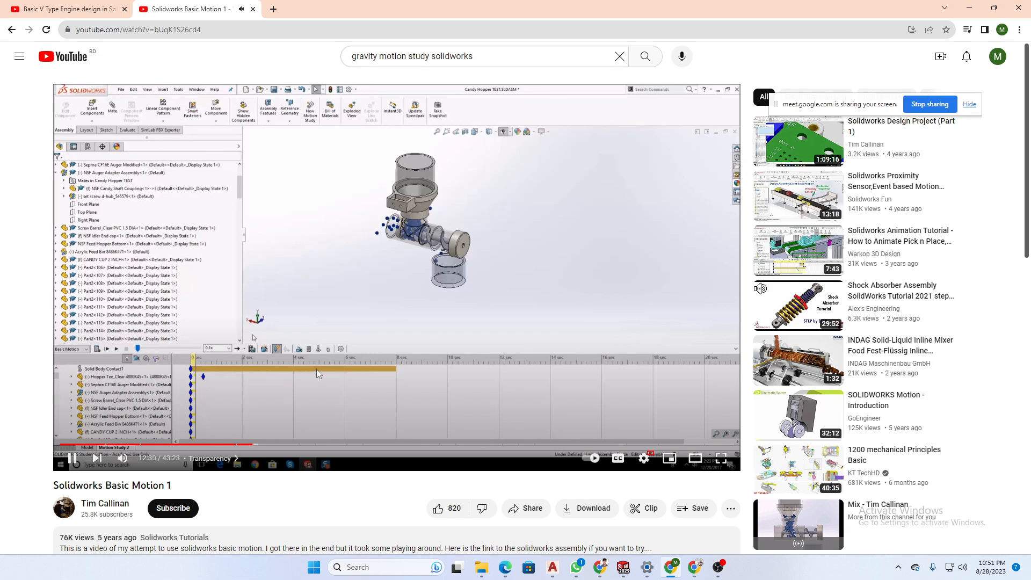
- Rewind slightly and pause around 12:34 to examine how the balls behave in the hopper, and resume the video
key("Left")
left_click(427, 302)
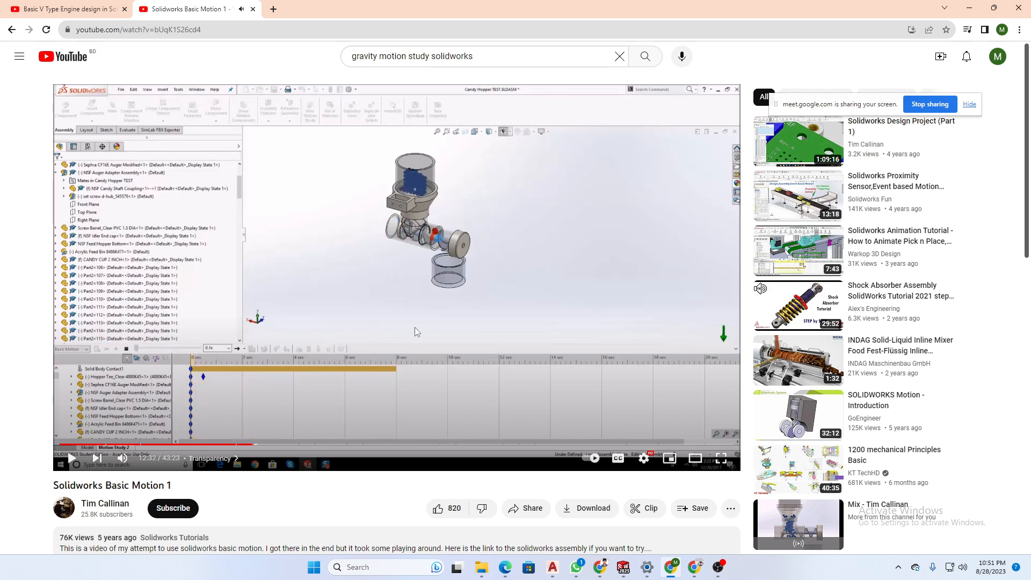
left_click(380, 312)
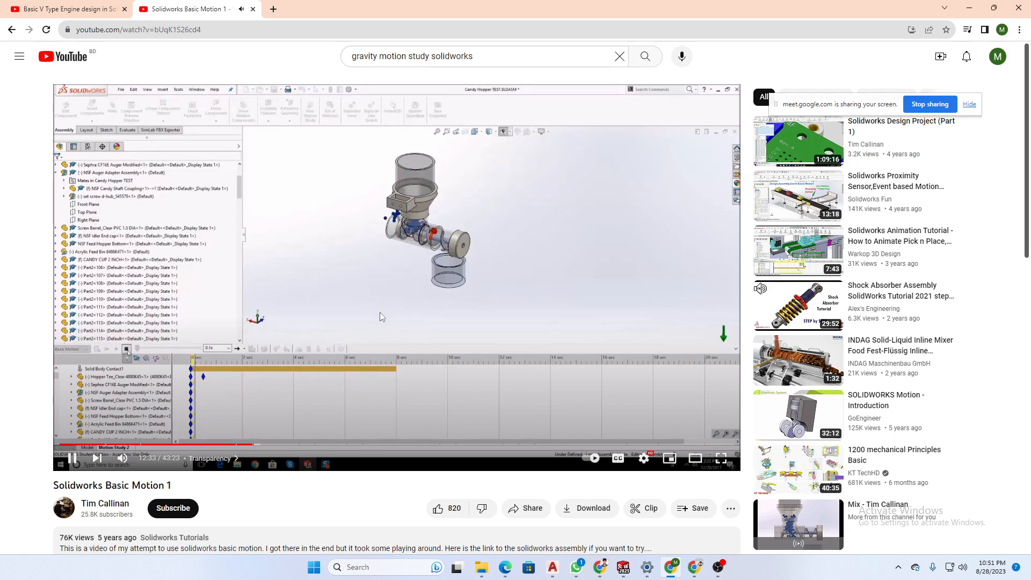
left_click(407, 248)
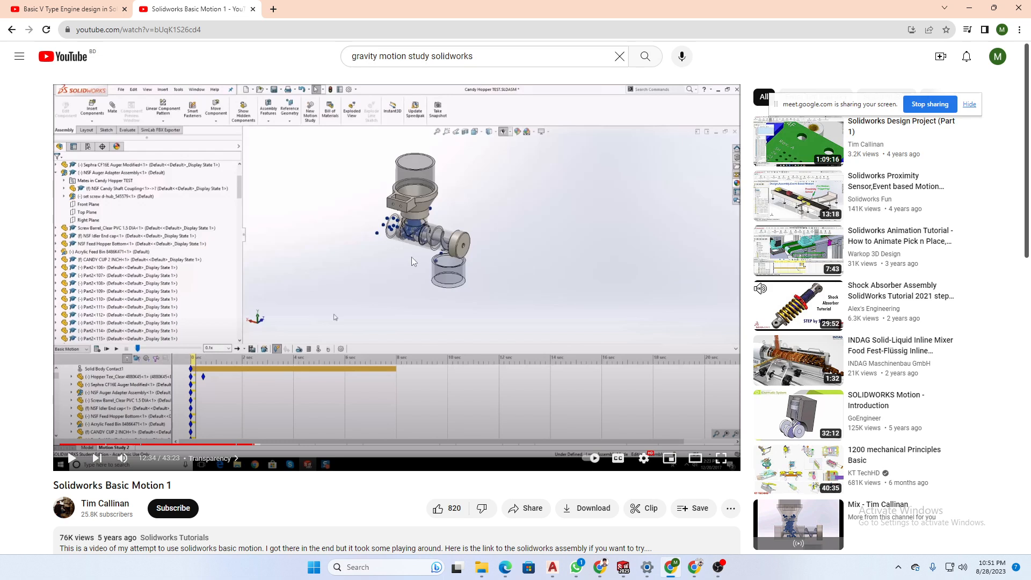
left_click(407, 388)
key("Right")
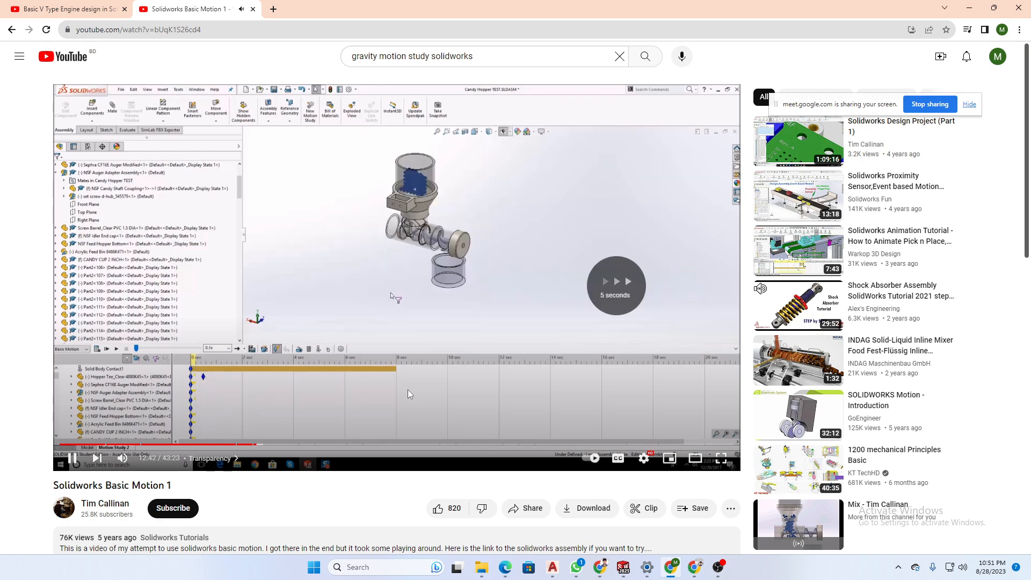
- Advance through the back view recalculation of the hopper, pausing briefly at about 13:27 to examine the balls
key("Right")
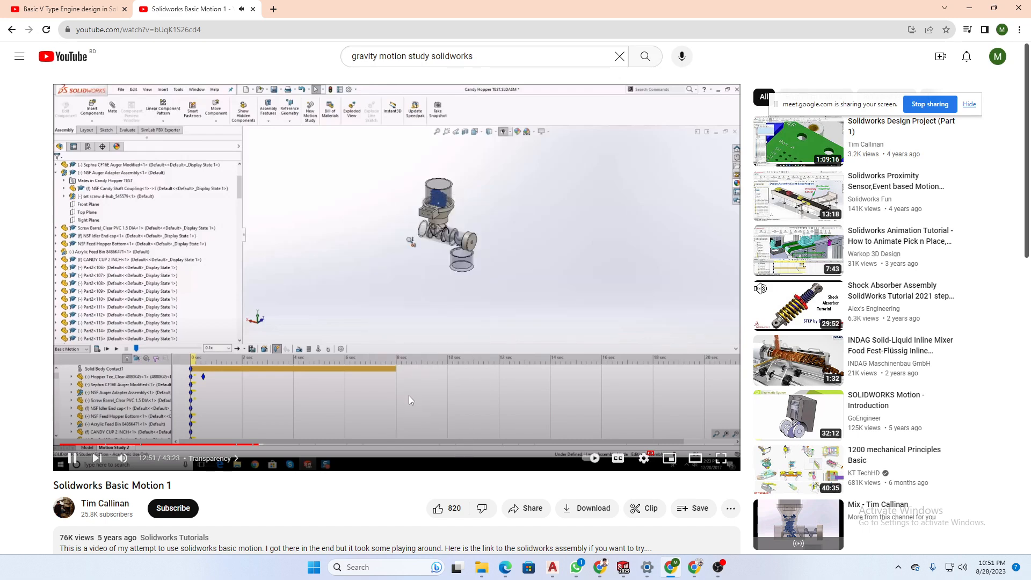
key("Right")
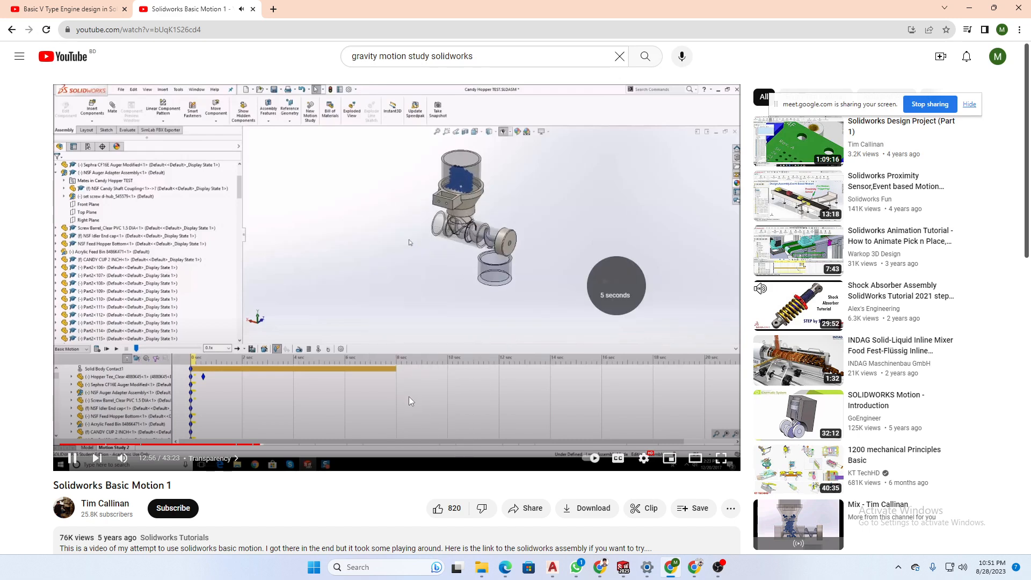
key("Right")
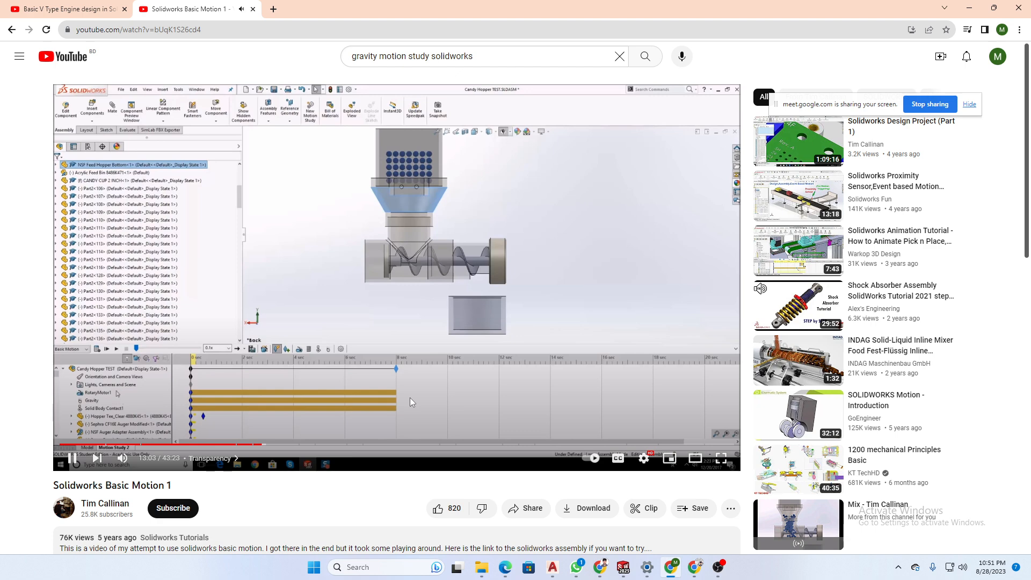
key("Right")
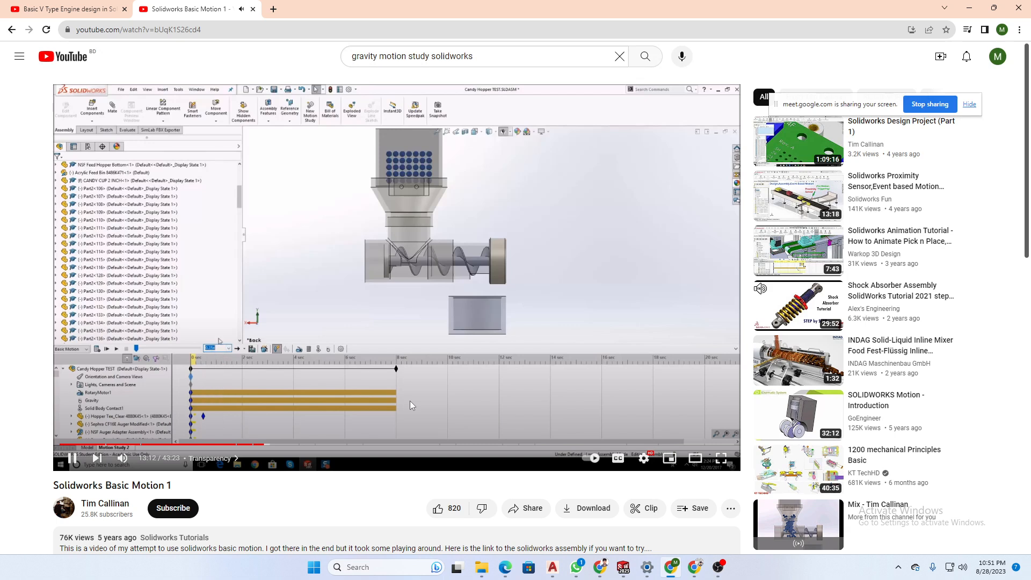
key("Right")
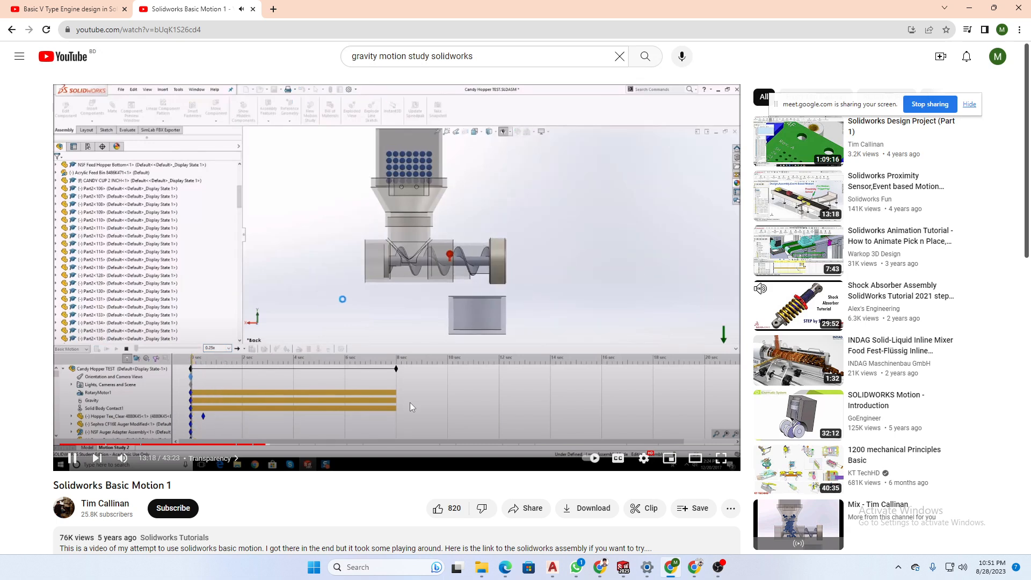
key("Right")
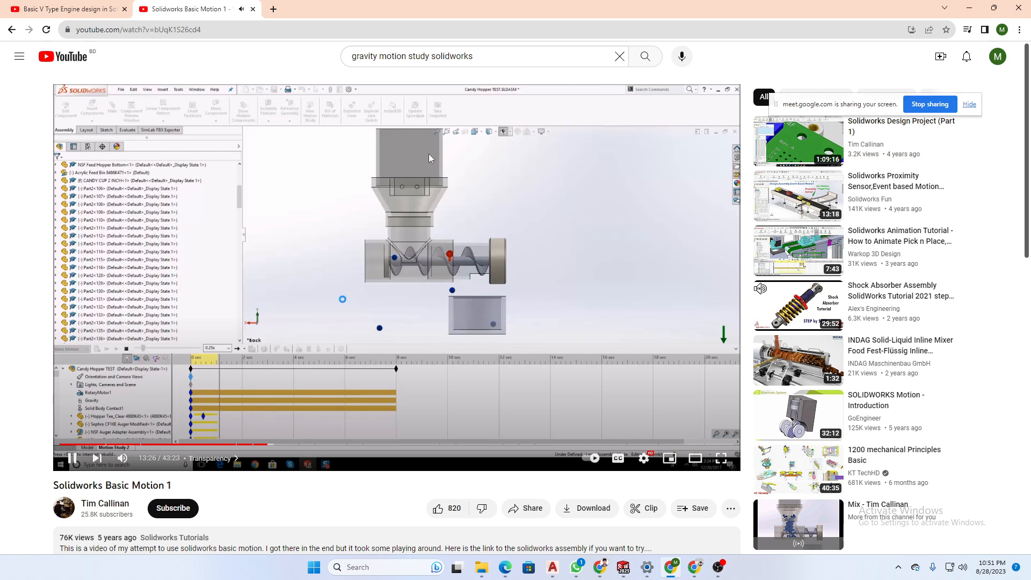
left_click(421, 311)
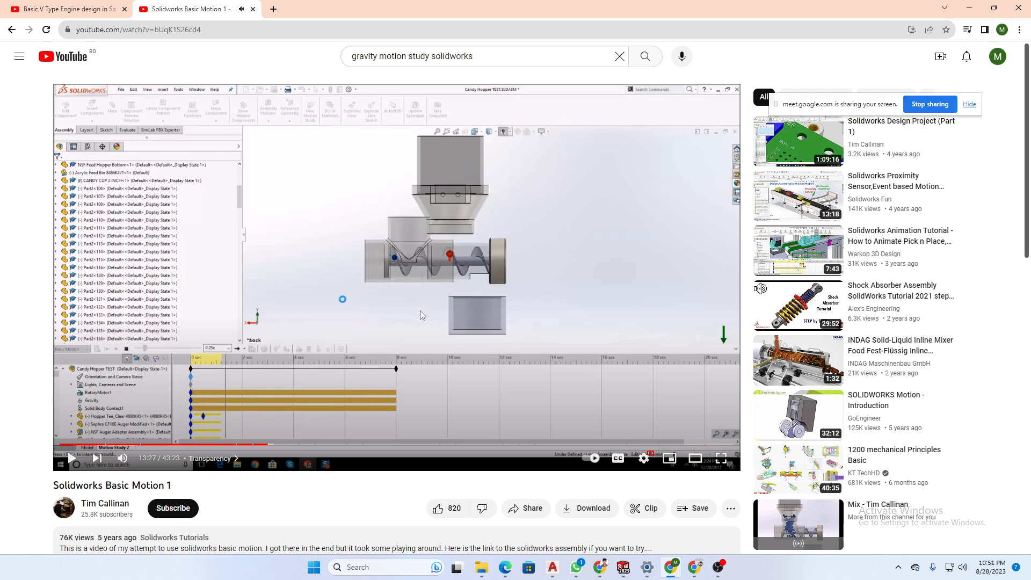
left_click(420, 310)
- Skip ahead to the second adjustment of the Motion Study Properties at about 14:16
key("Right")
key("Right")
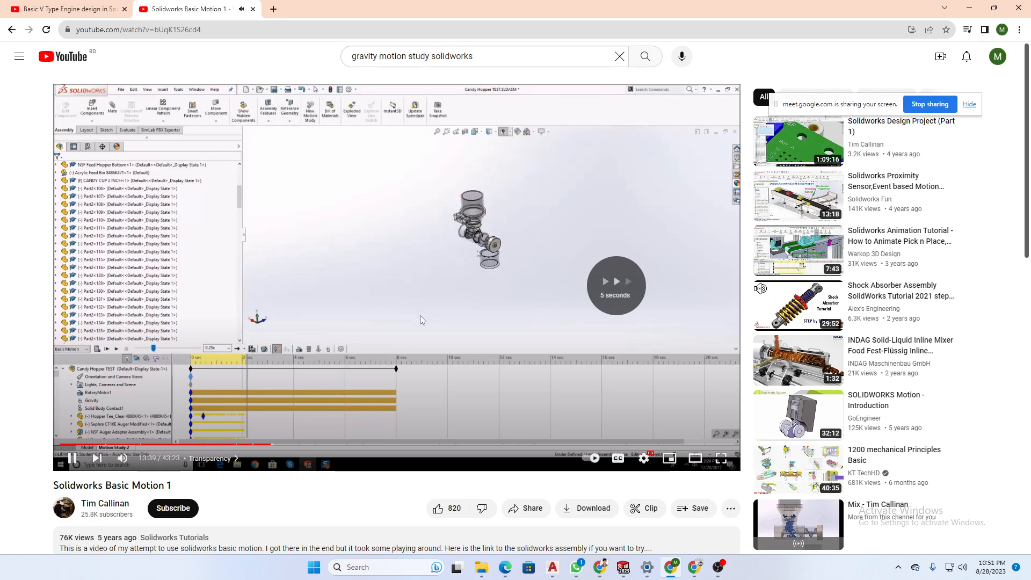
key("Right")
key("Right")
key("Right")
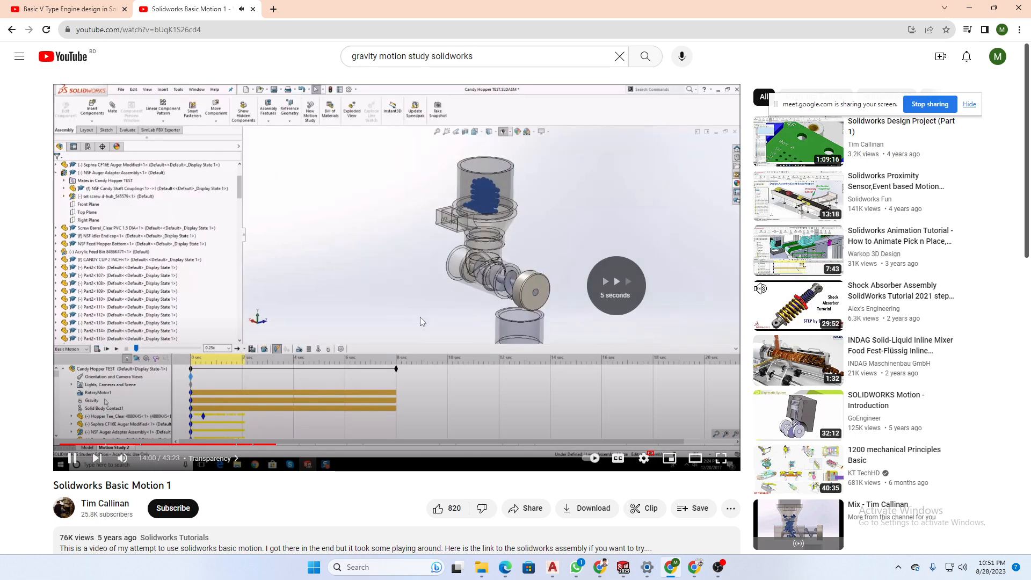
key("Right")
key("Right")
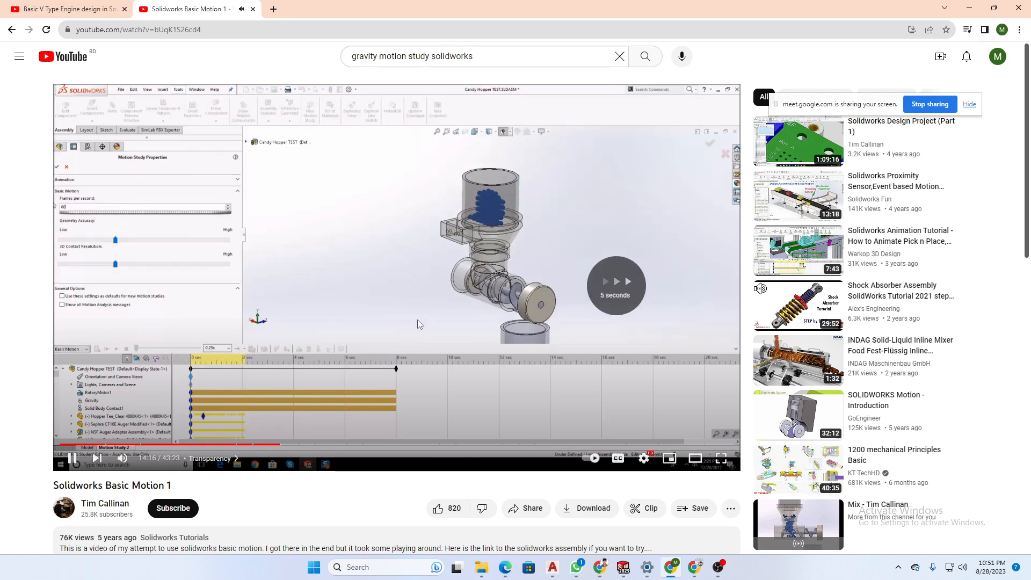
- Pause to examine the frames per second and 3D contact resolution settings, and continue to about 14:23
key("space")
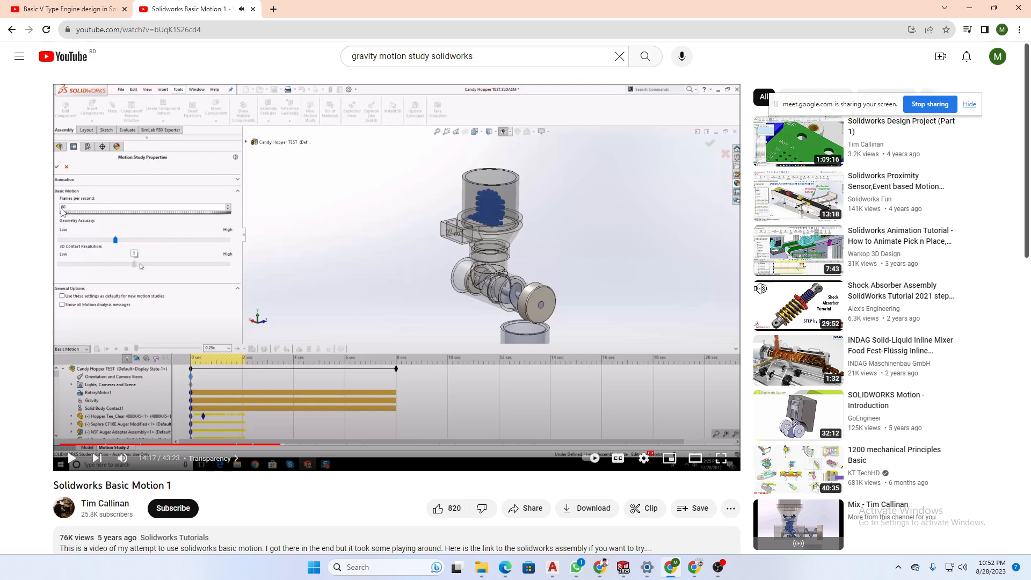
key("Right")
key("Left")
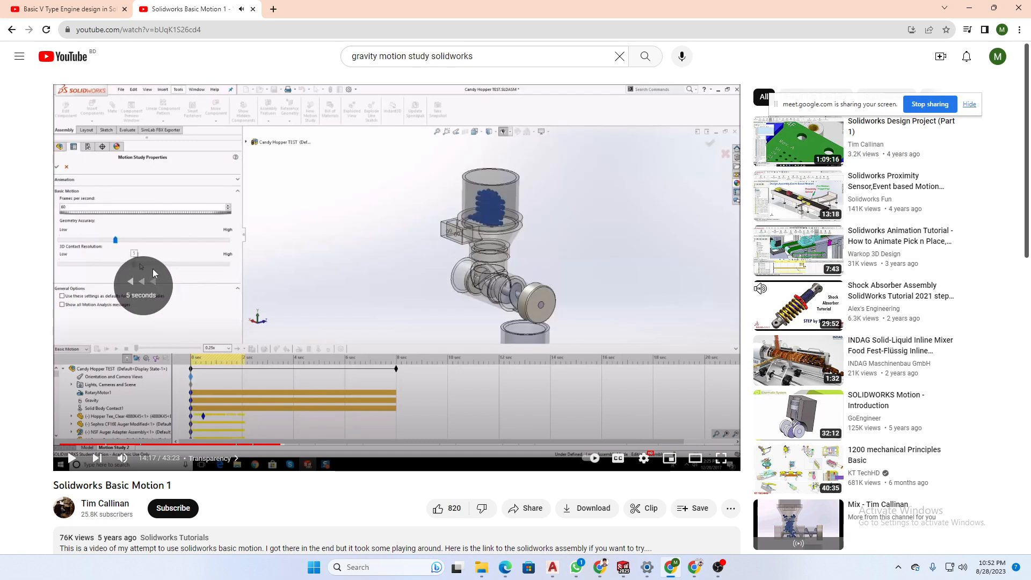
key("space")
key("Right")
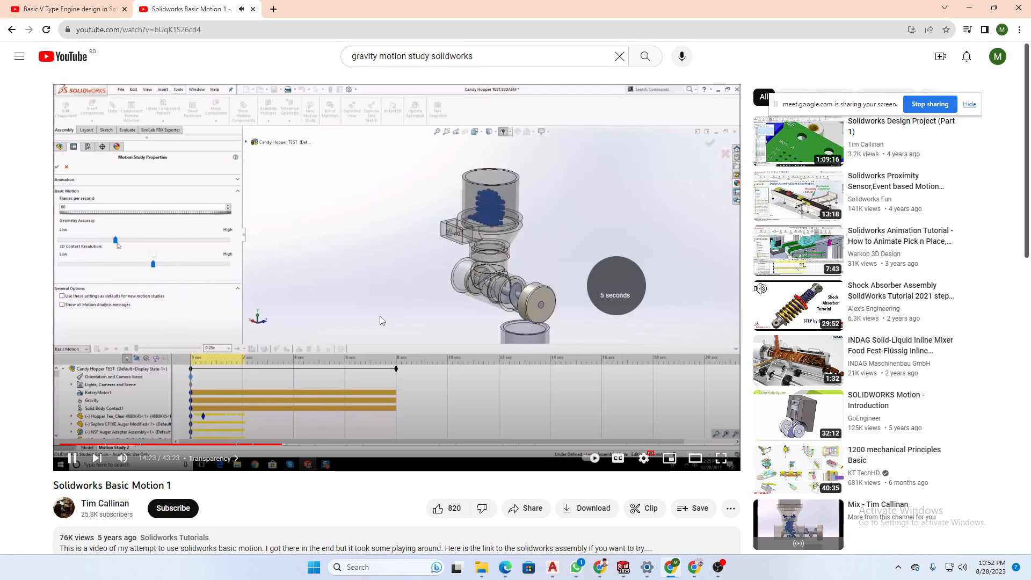
- Advance through the recalculated hopper simulation with the new motion settings to about 14:56
key("Right")
key("Right")
key("Right")
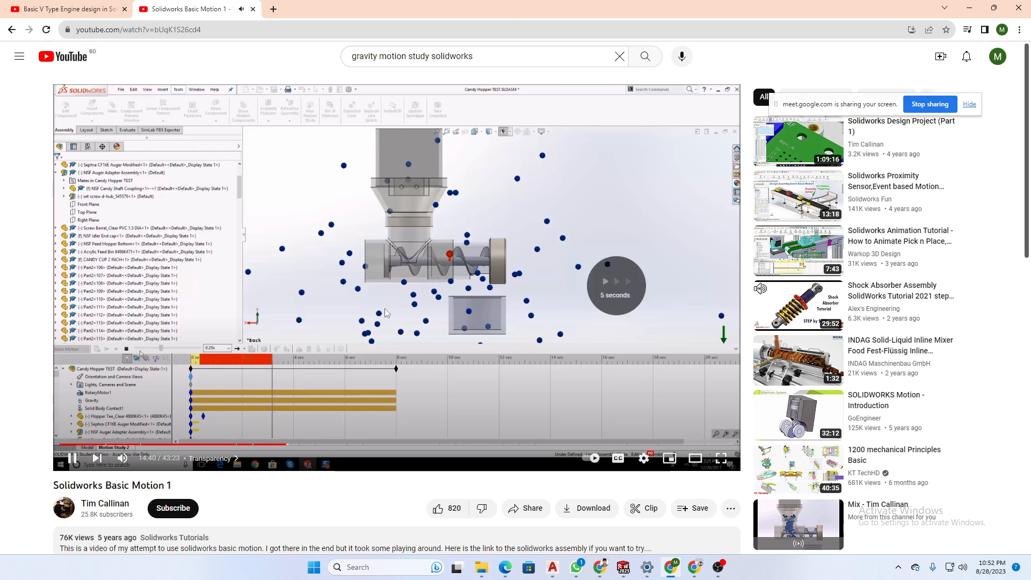
key("Right")
key("Right")
key("Right")
key("Right")
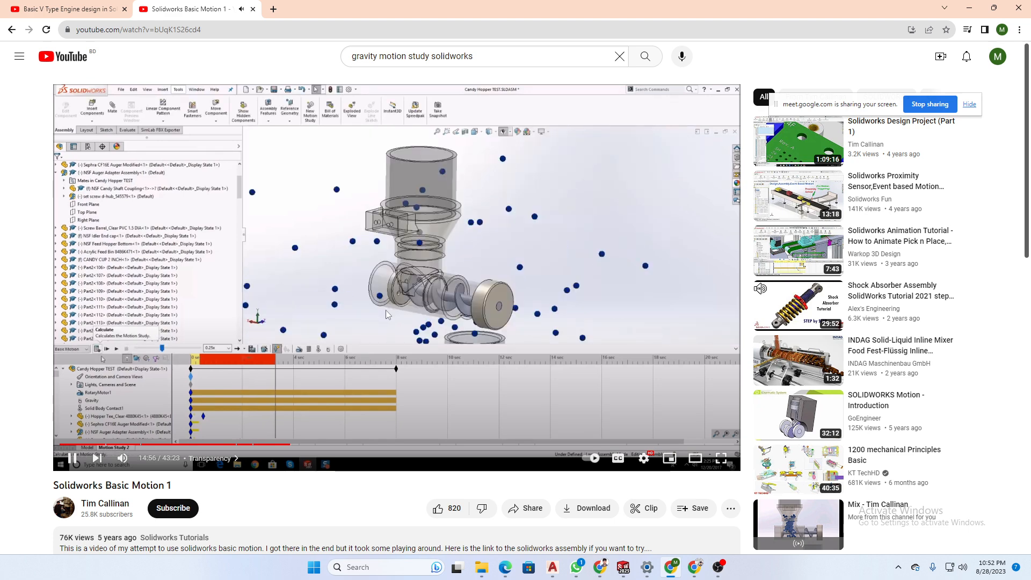
- Advance past the solid body contact check to about 15:22, pausing at about 15:07 to examine the reset hopper
key("Right")
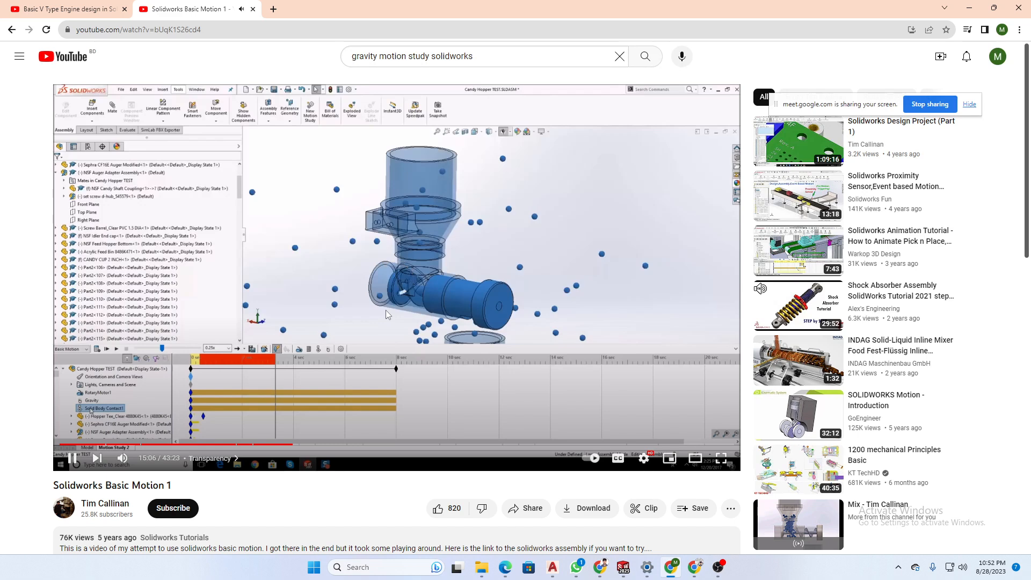
left_click(482, 334)
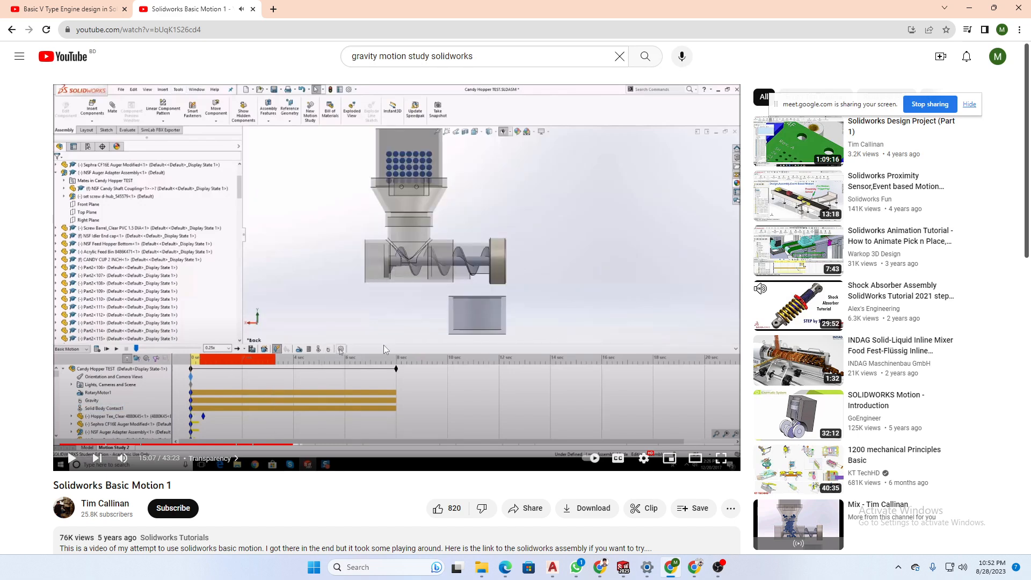
key("Right")
key("Right")
key("Right")
key("Right")
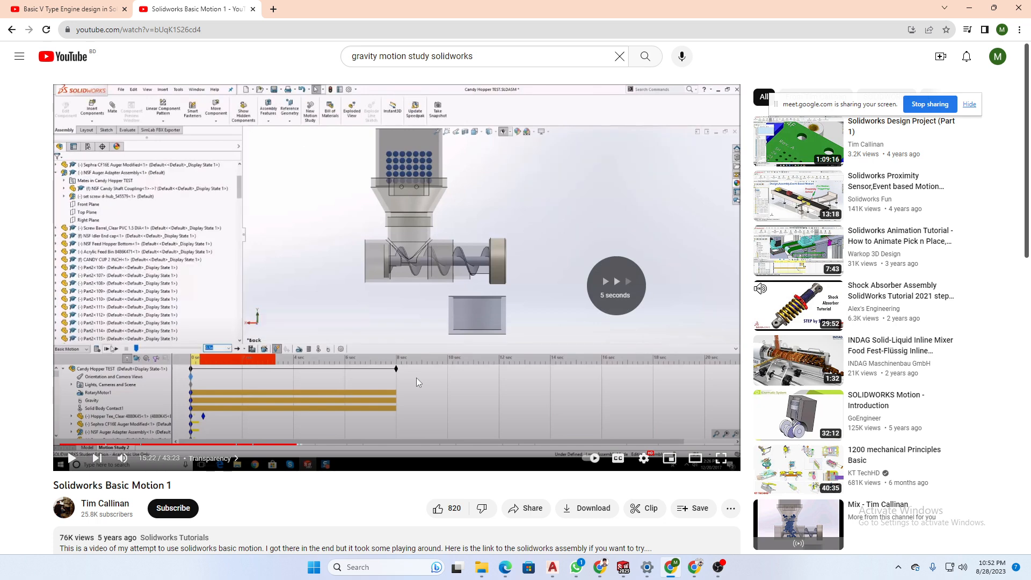
- Skip through the next hopper recalculation into the Troubleshooting chapter, to about 16:02
key("Right")
key("Right")
key("Right")
key("Right")
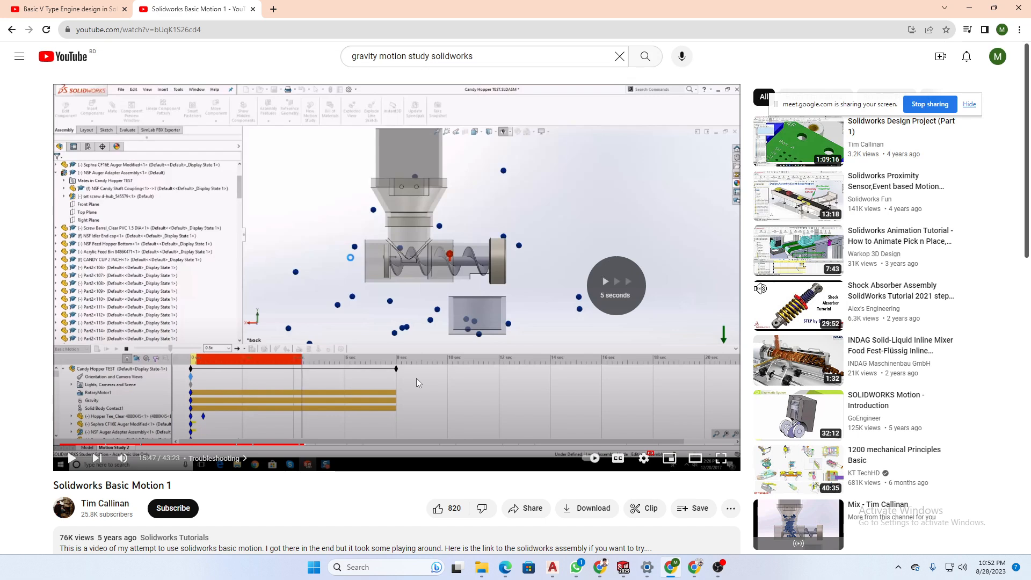
key("Right")
key("Right")
key("Right")
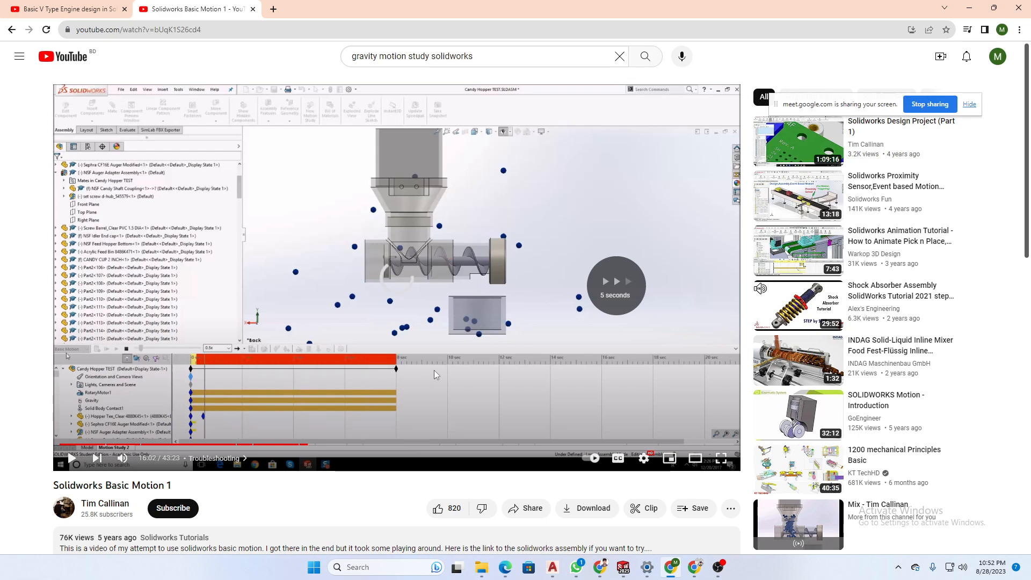
- Continue through the review of the existing contact selections to about 16:28
key("Right")
key("Right")
key("Right")
key("Right")
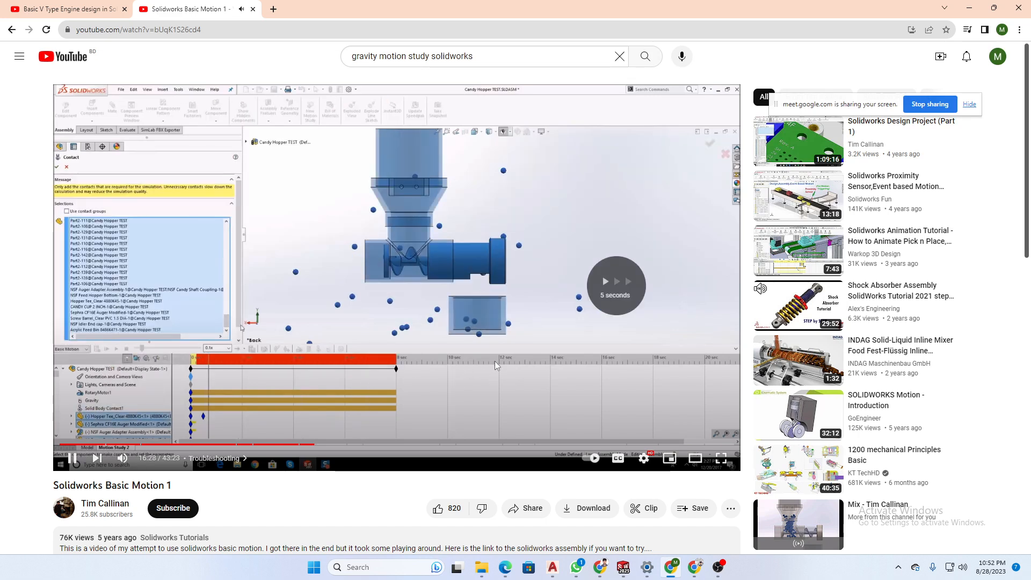
key("Right")
key("Right")
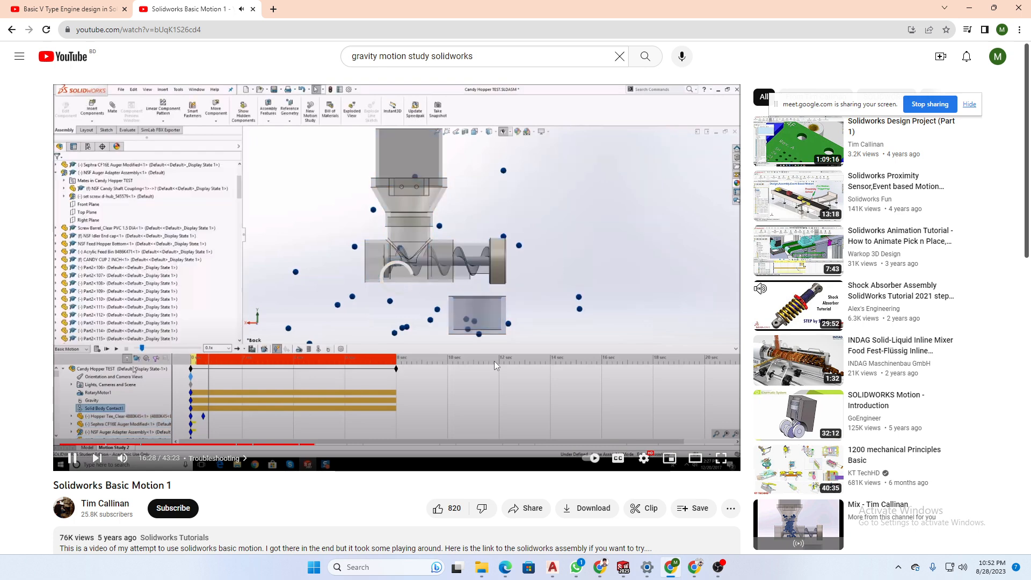
- Advance into the Adding contacts chapter, through the new solid body contact's component selection, to about 17:15
key("Right")
key("Right")
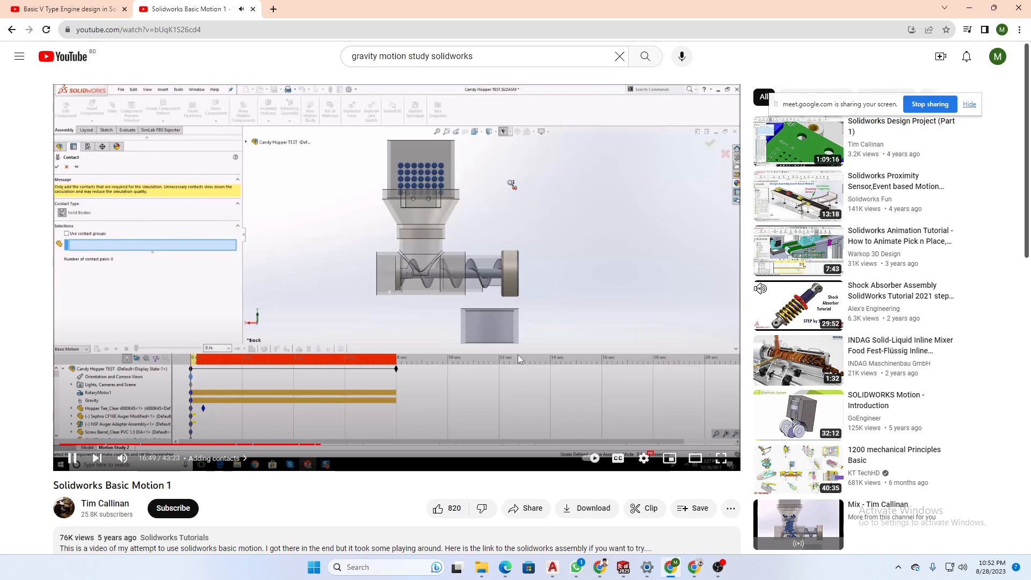
key("Right")
key("Right")
key("Right")
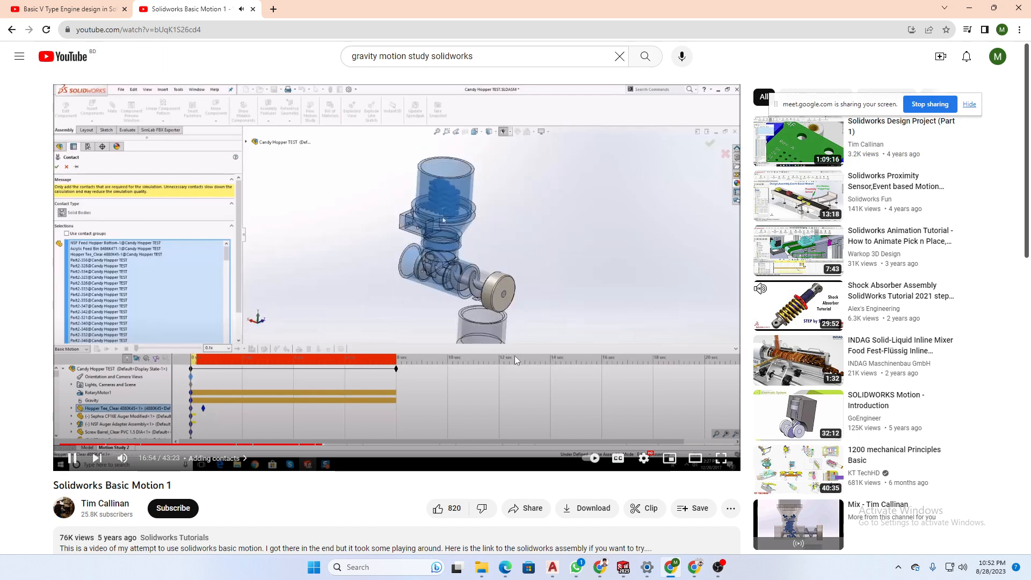
key("Right")
key("Right")
key("Right")
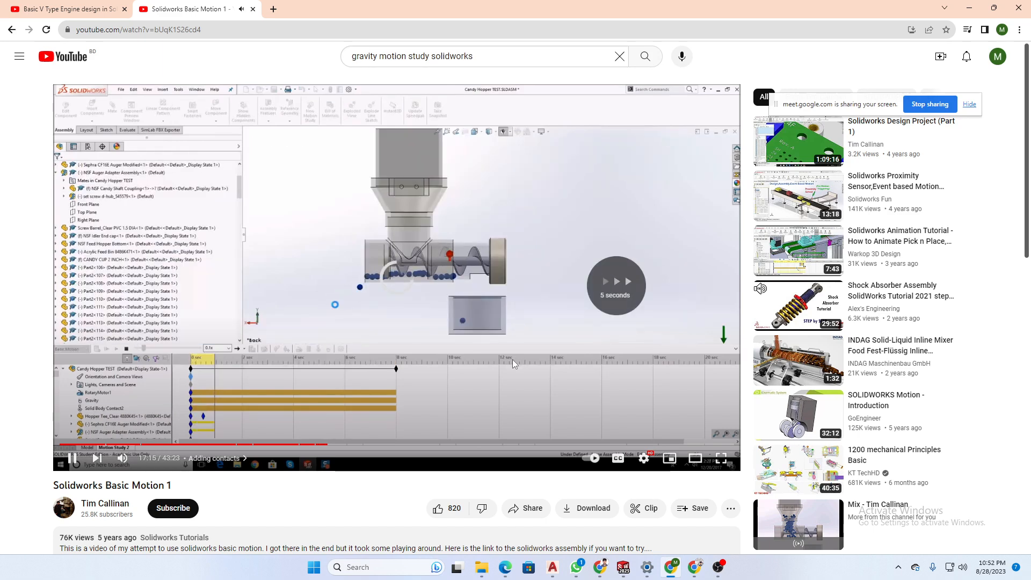
- Skip past the contact edit to the recalculated ball motion and pause the video at about 17:36
key("Right")
key("Right")
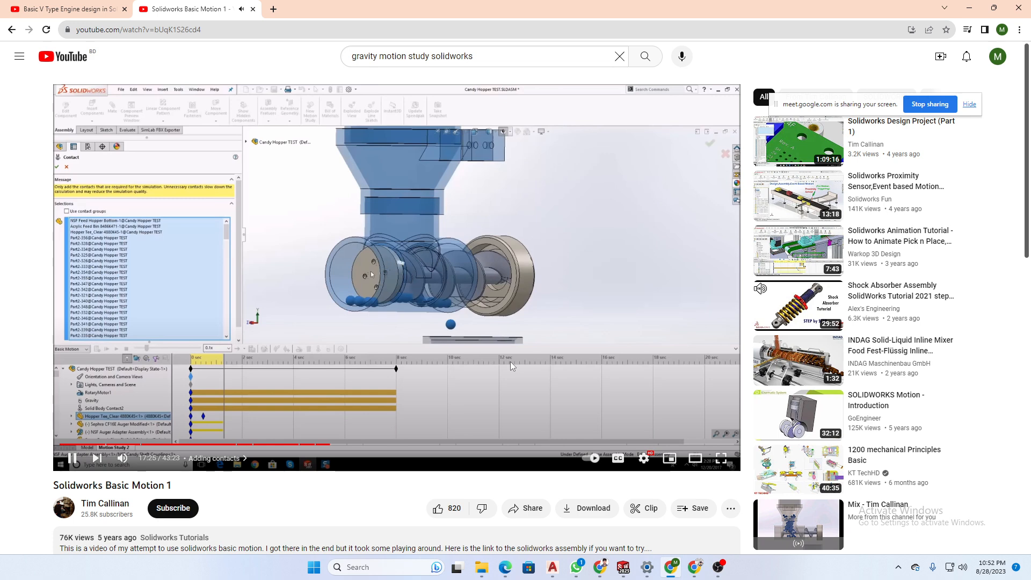
key("Right")
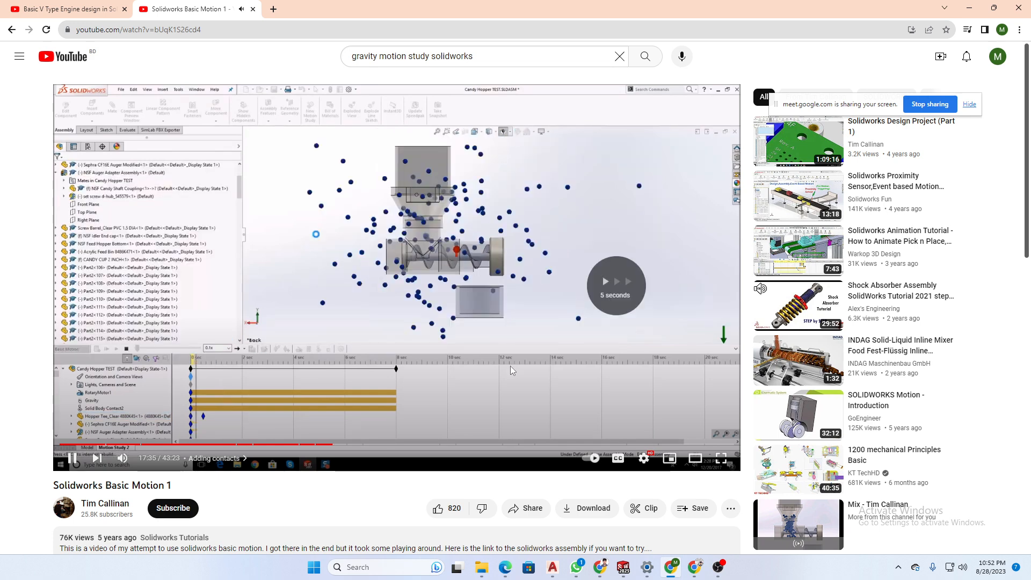
left_click(604, 382)
- Copy the Solidworks Basic Motion 1 share link, send it to the Solidworks basic course WhatsApp group, and return to the video
left_click(542, 507)
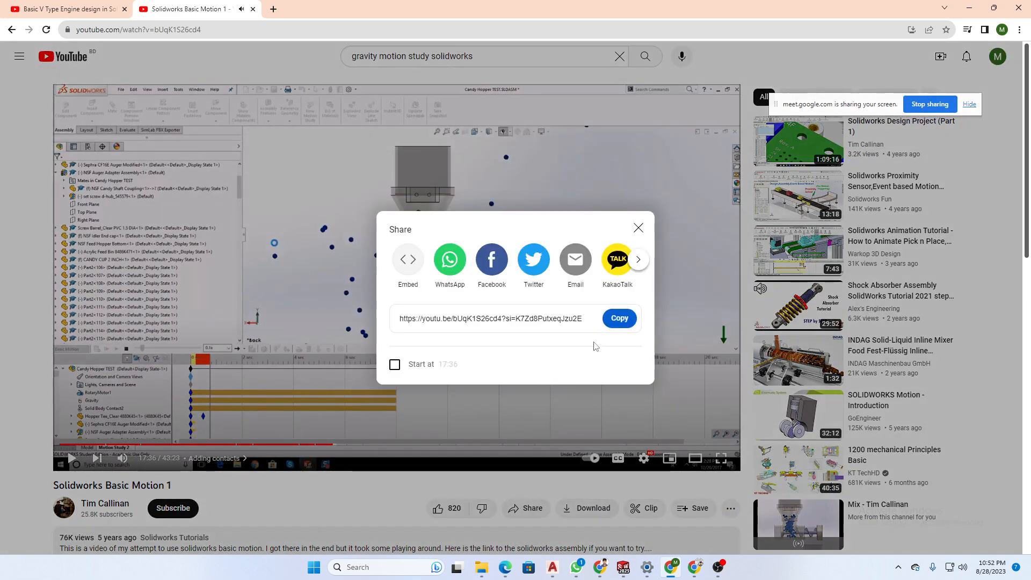
left_click(619, 318)
left_click(576, 567)
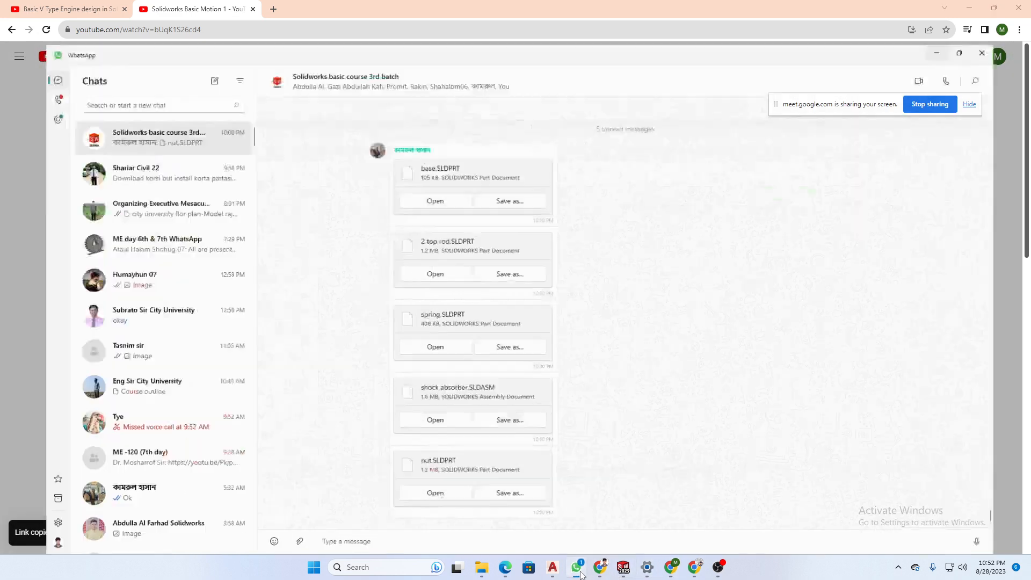
left_click(354, 540)
key("ctrl+v")
key("Return")
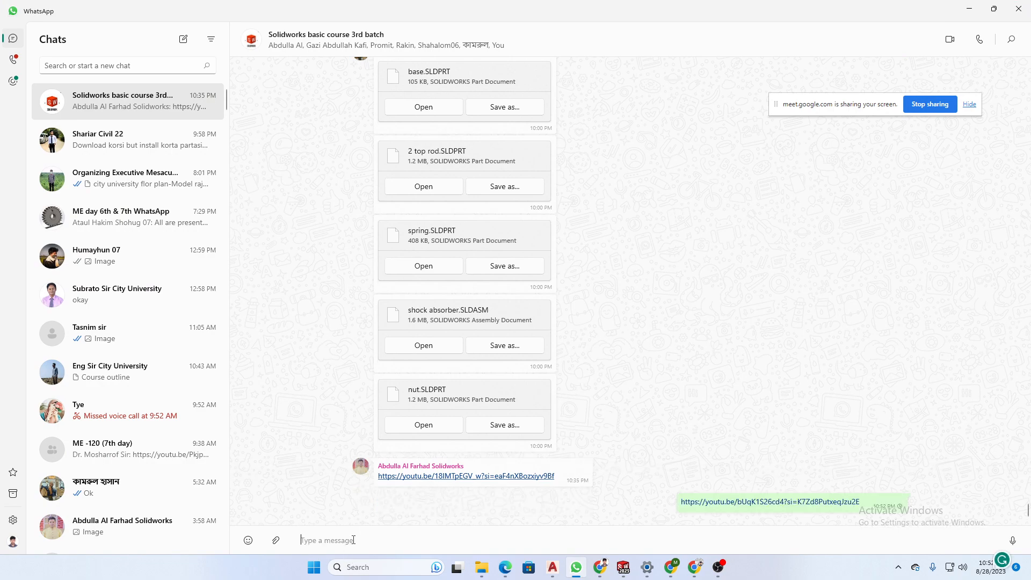
left_click(969, 8)
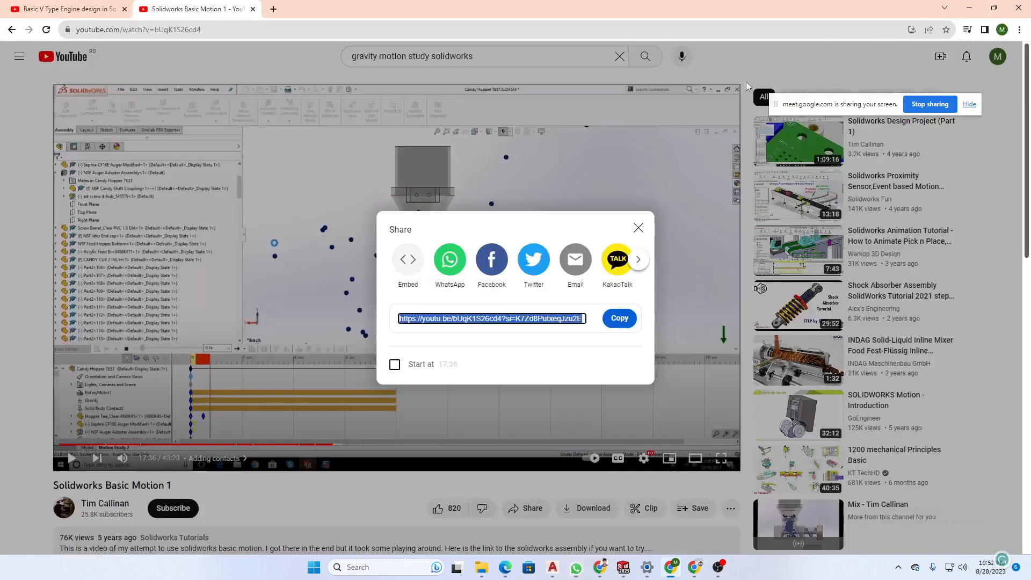
left_click(639, 223)
- Resume the hopper tutorial and skip ahead in the Animation chapter to about 20:36
left_click(412, 204)
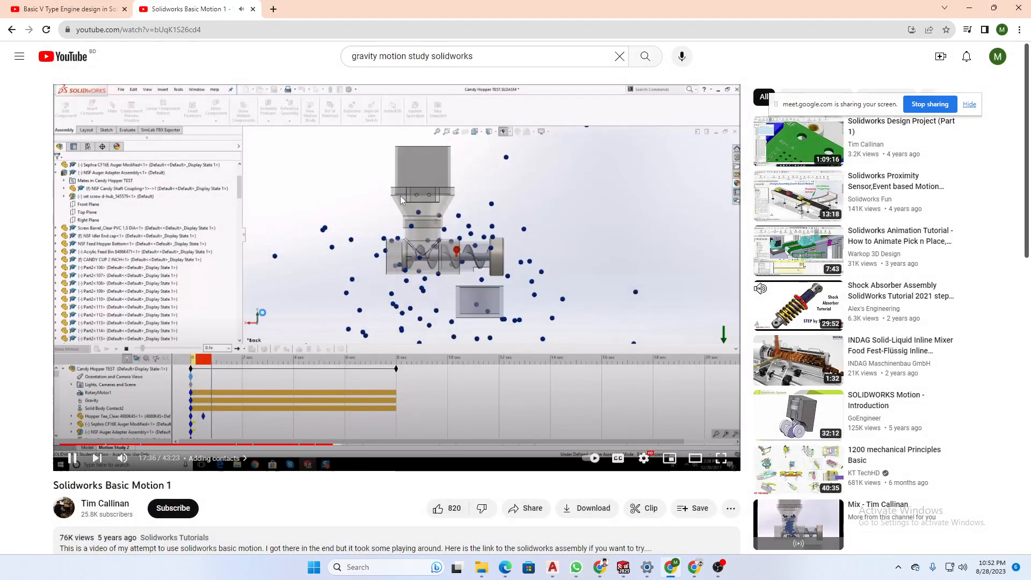
key("Right")
key("Right")
key("Right")
key("Right")
key("Right")
key("Right")
key("Right")
key("Right")
key("Right")
key("Right")
key("Right")
key("Right")
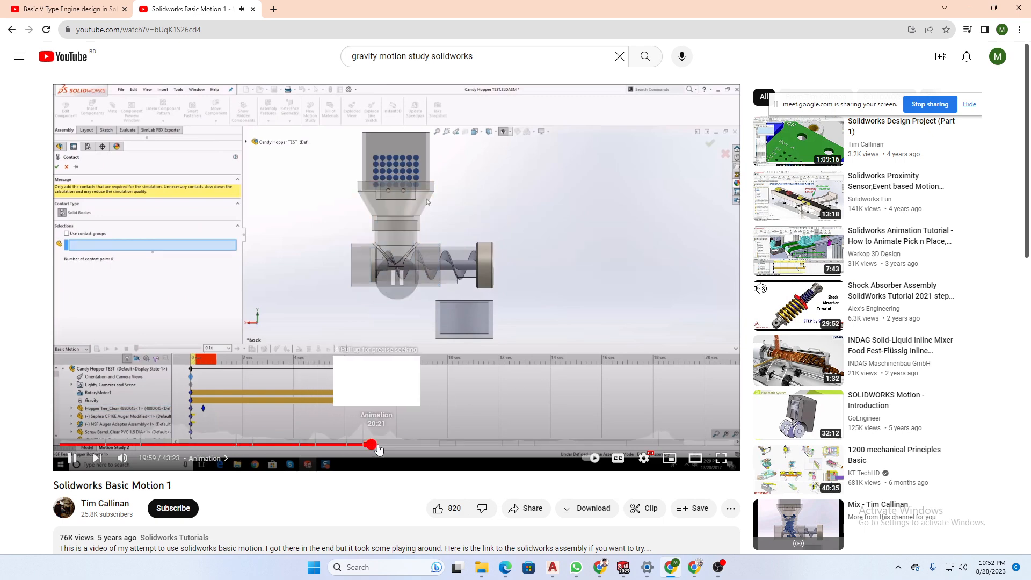
left_click(381, 445)
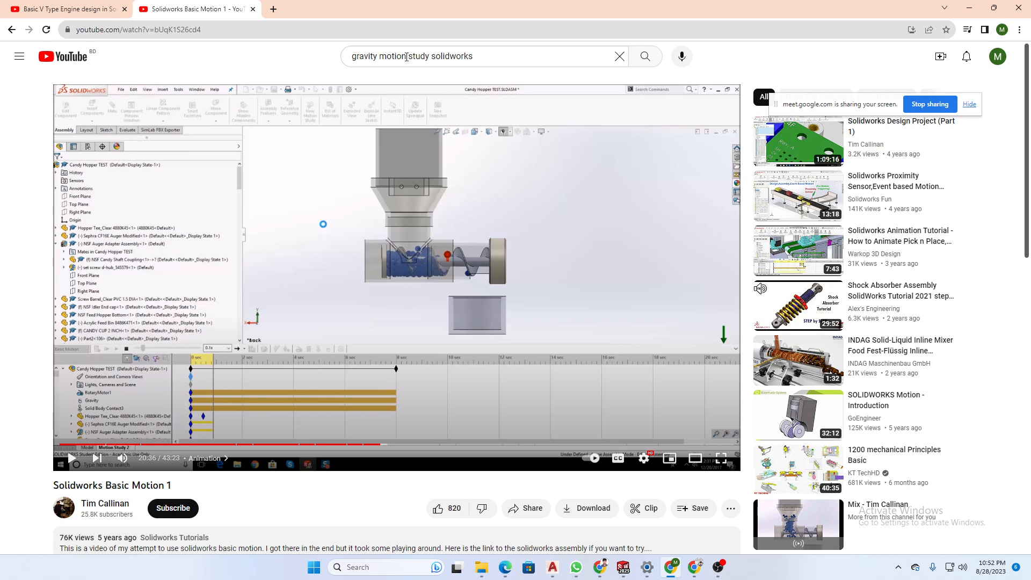
- Search YouTube for "newton ball study solidworks"
left_click_drag(406, 56, 332, 72)
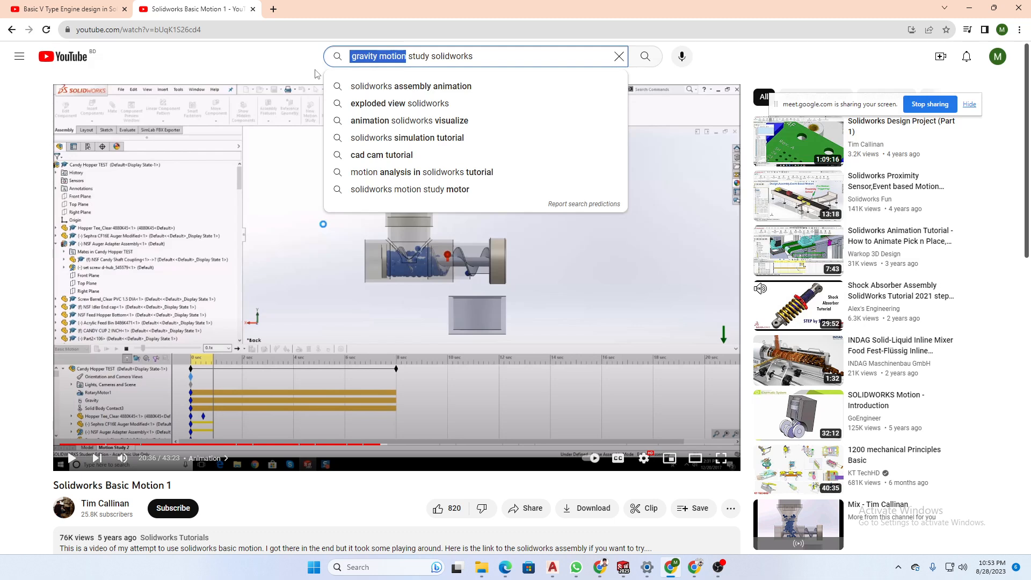
type("newt")
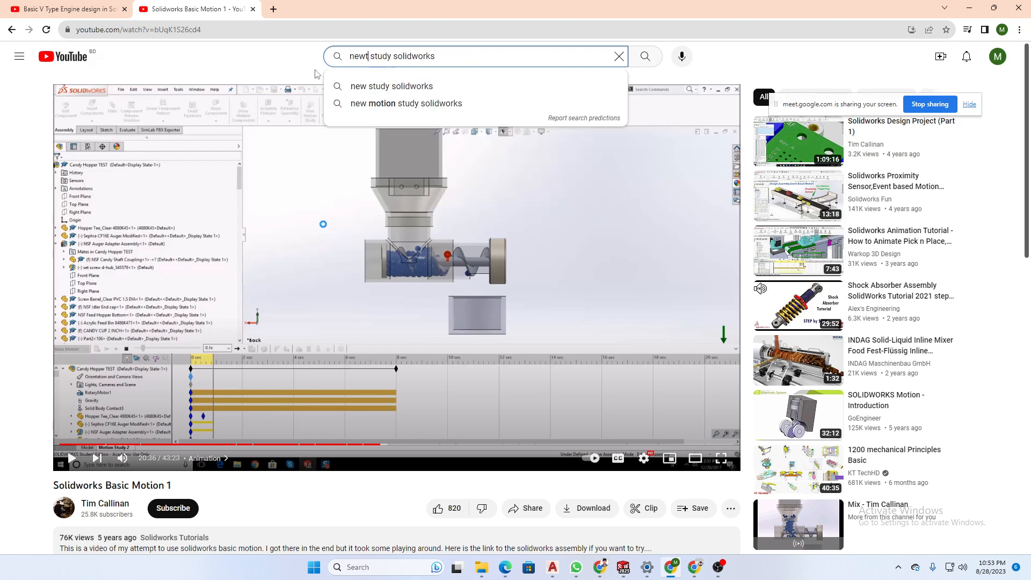
type("on")
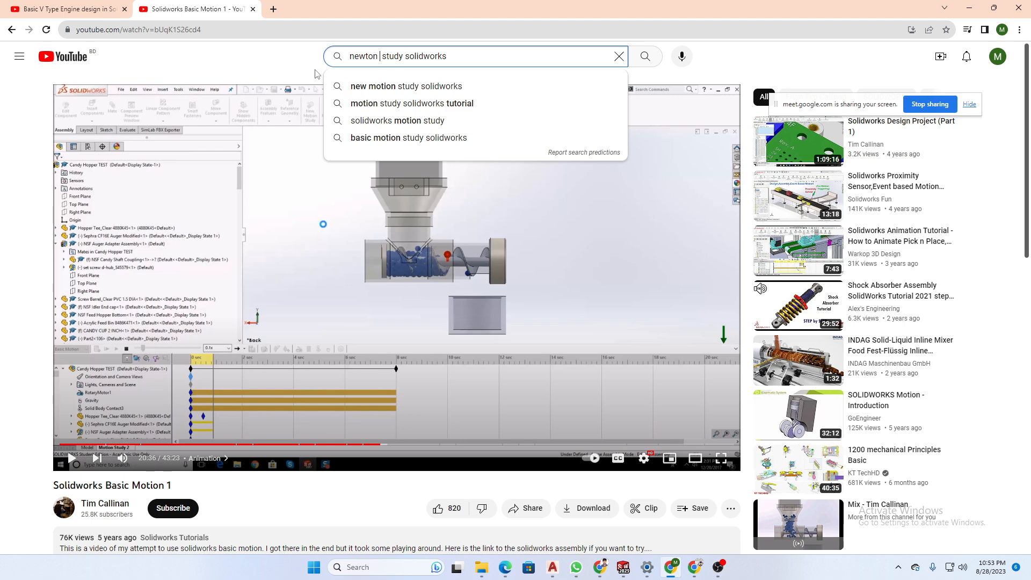
type(" ball")
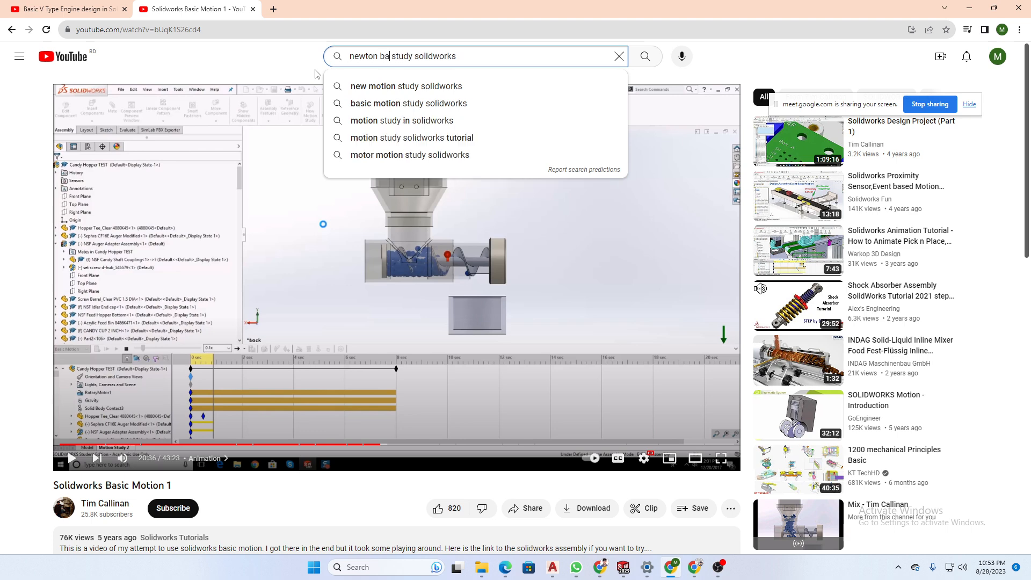
key("Return")
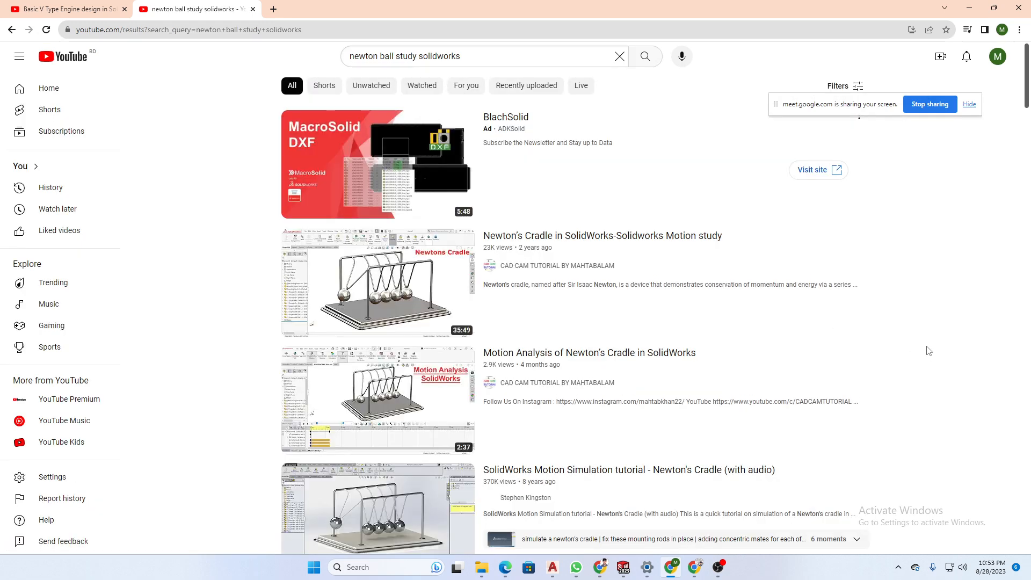
- Open the video "Newton's Cradle in SolidWorks-Solidworks Motion study", skip its ad and decline the YouTube Premium offer
left_click(389, 288)
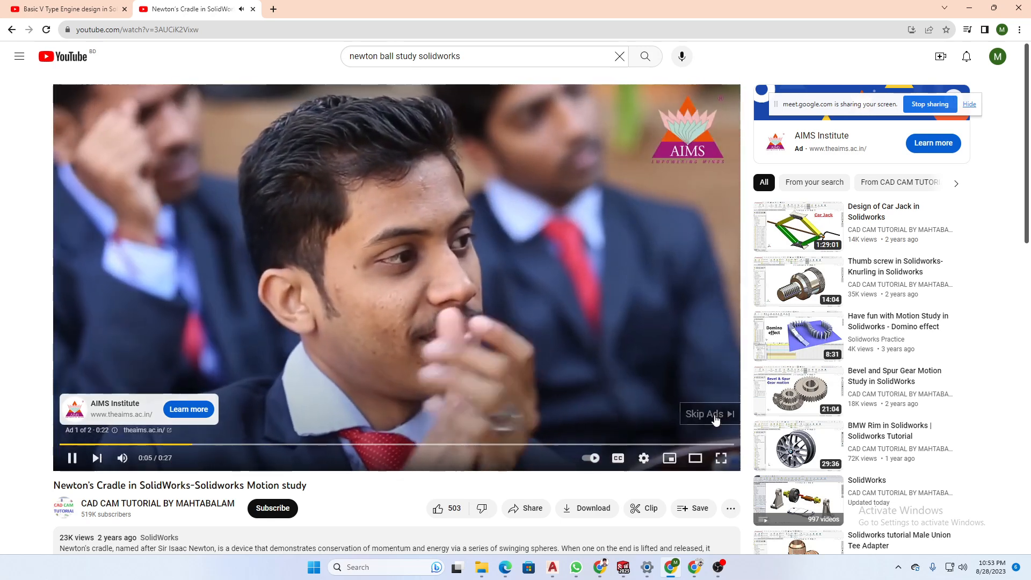
left_click(708, 414)
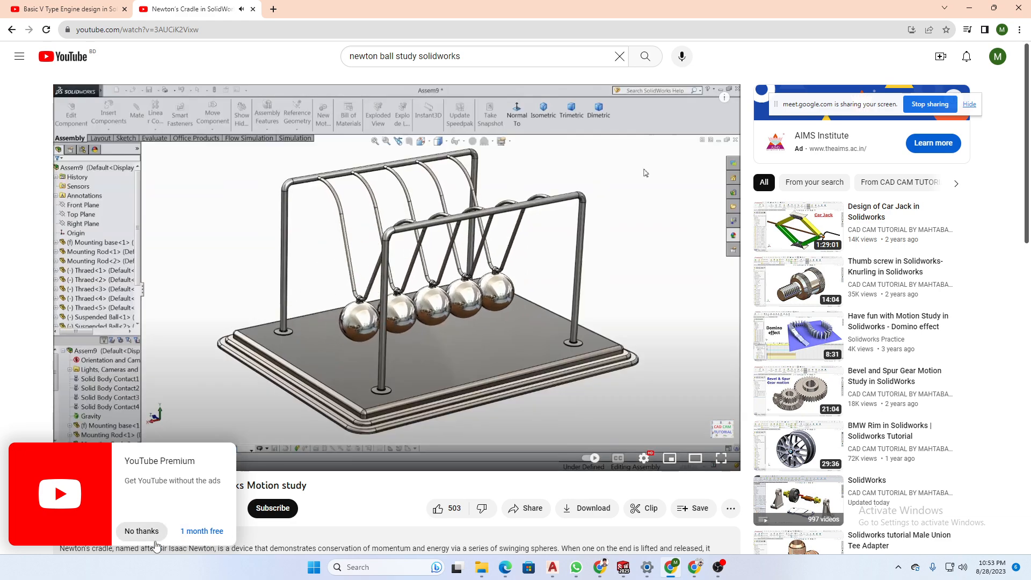
left_click(142, 531)
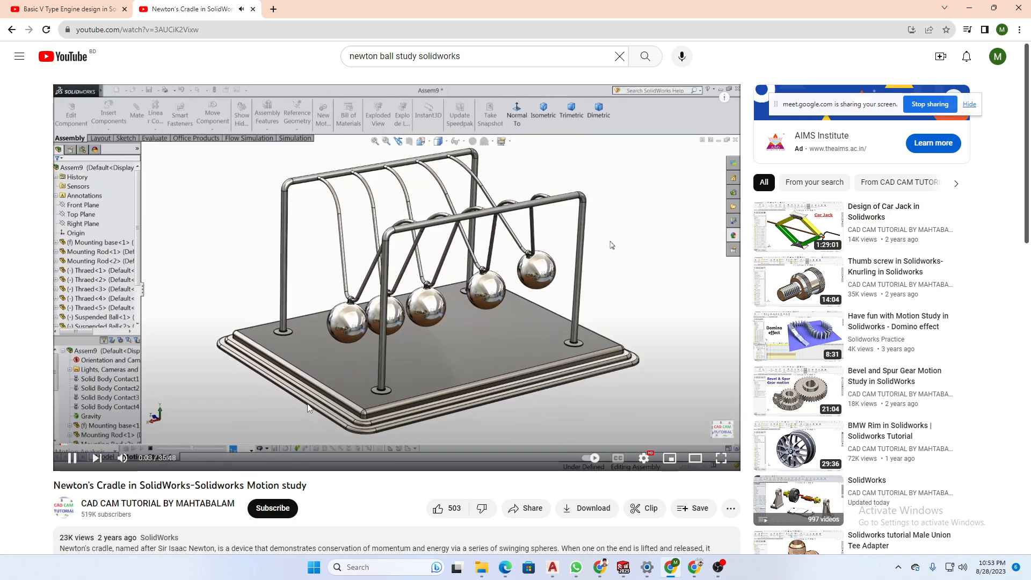
- Play the Newton's cradle animation with repeated pauses up to about 0:08 to examine how the balls swing
left_click(310, 356)
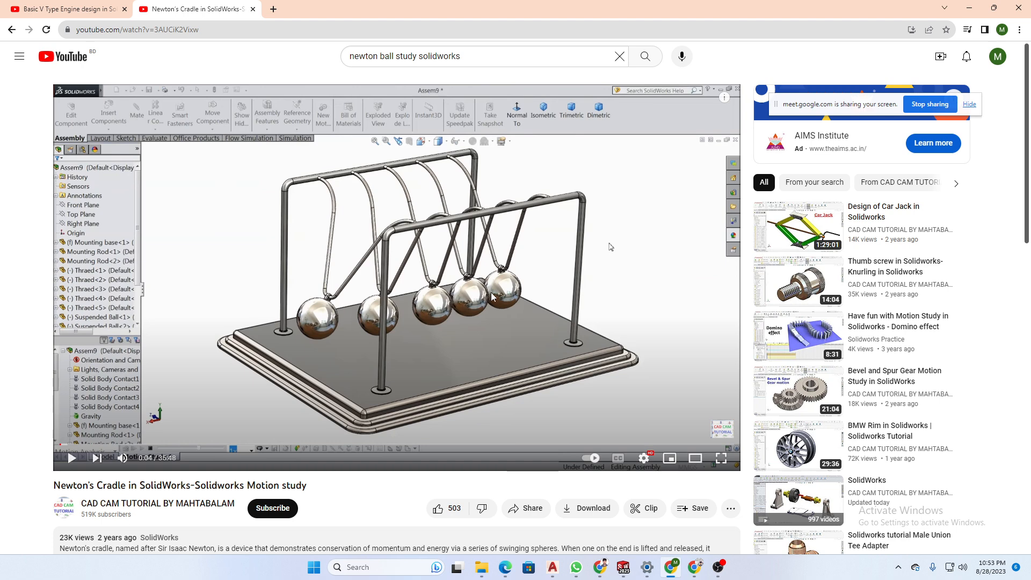
left_click(459, 343)
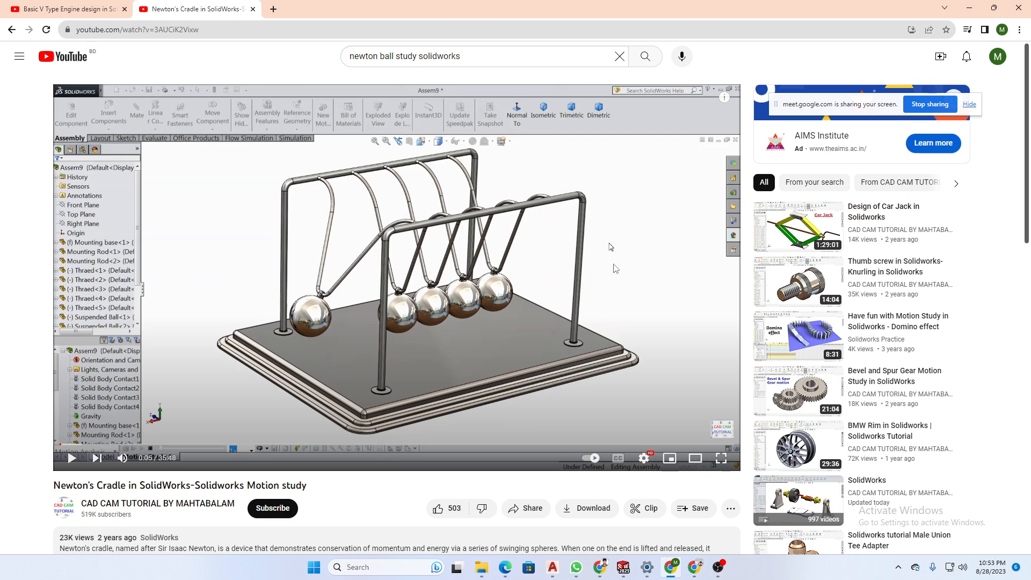
left_click(439, 363)
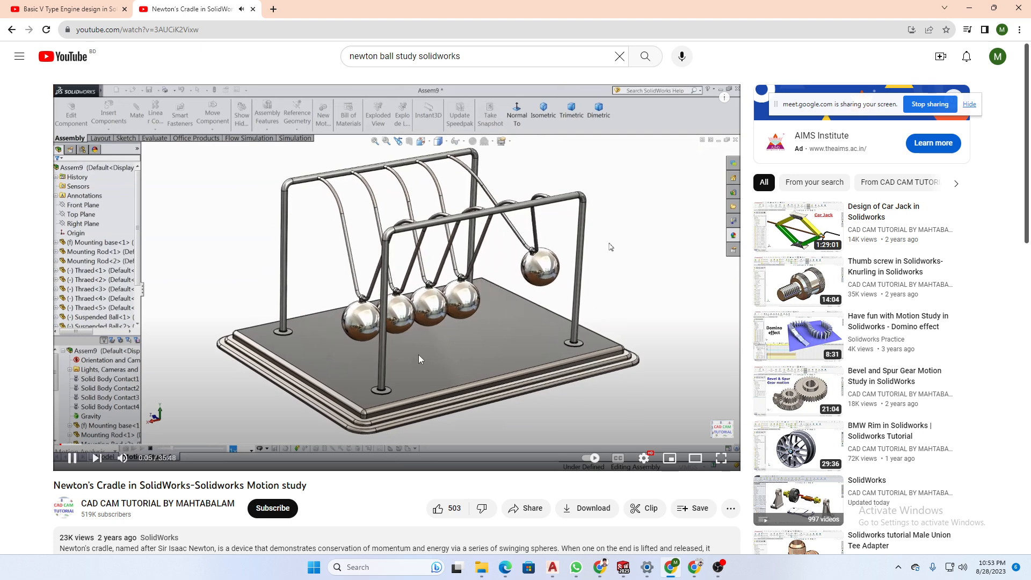
left_click(419, 353)
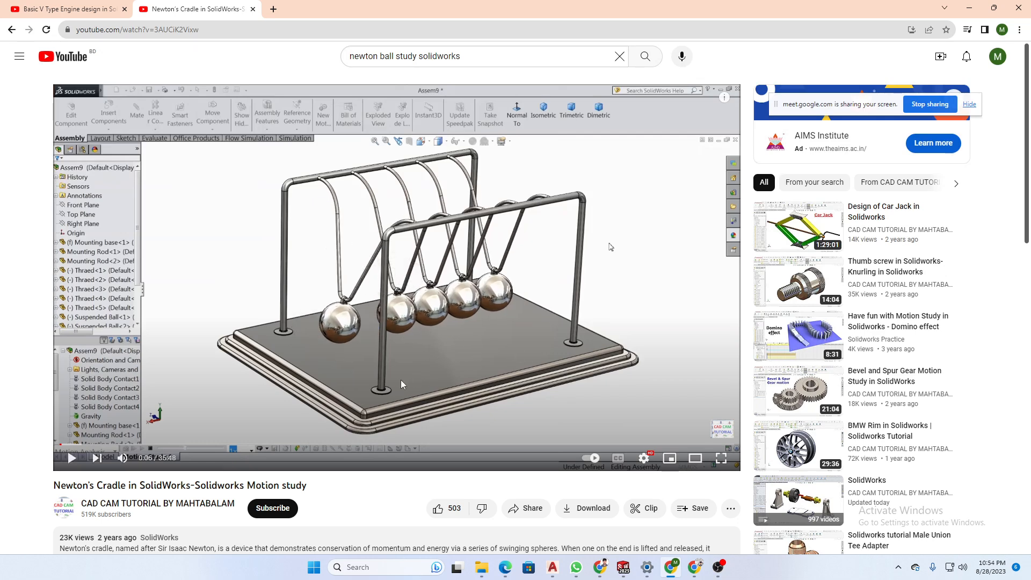
left_click(375, 394)
left_click(375, 400)
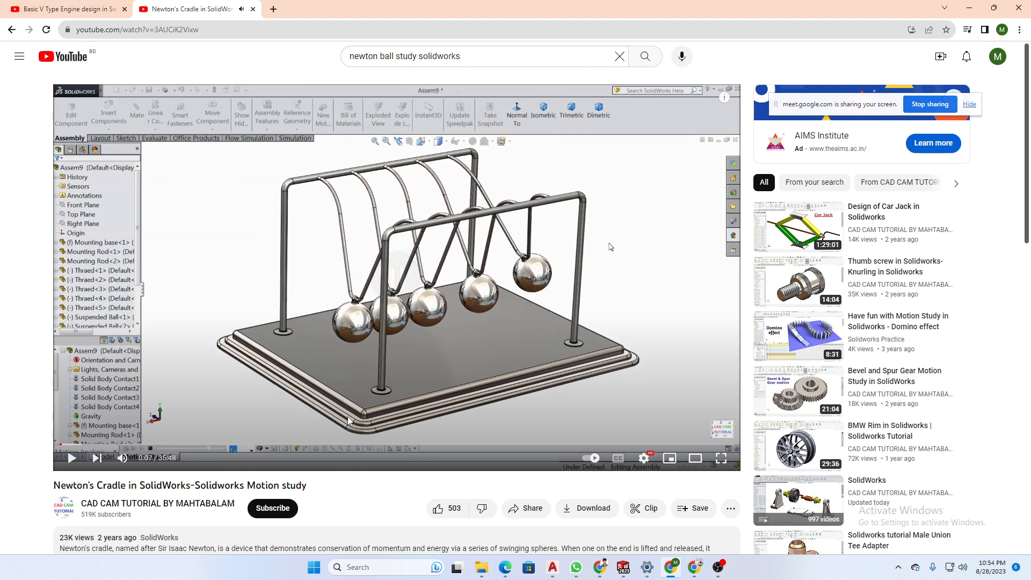
left_click(367, 403)
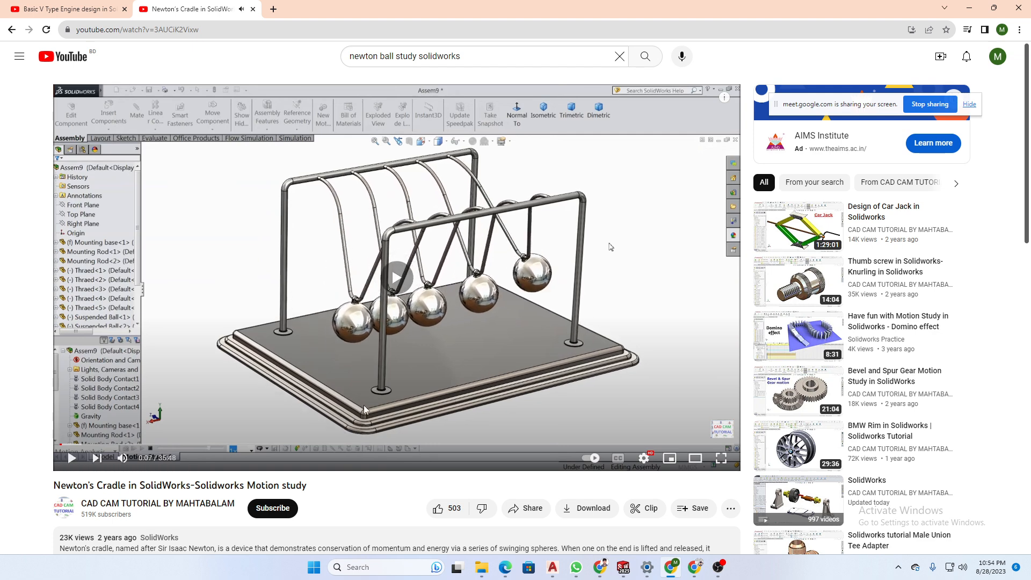
left_click(370, 434)
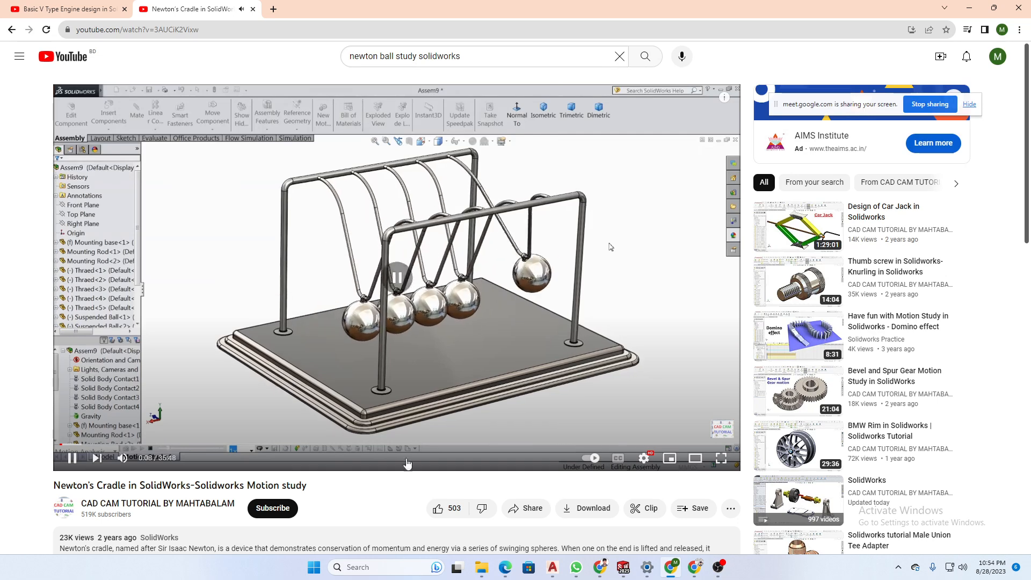
- Copy the Newton's Cradle video's share link, send it to the "Solidworks basic course 3rd batch" WhatsApp group and close the Share window
left_click(529, 508)
left_click(618, 321)
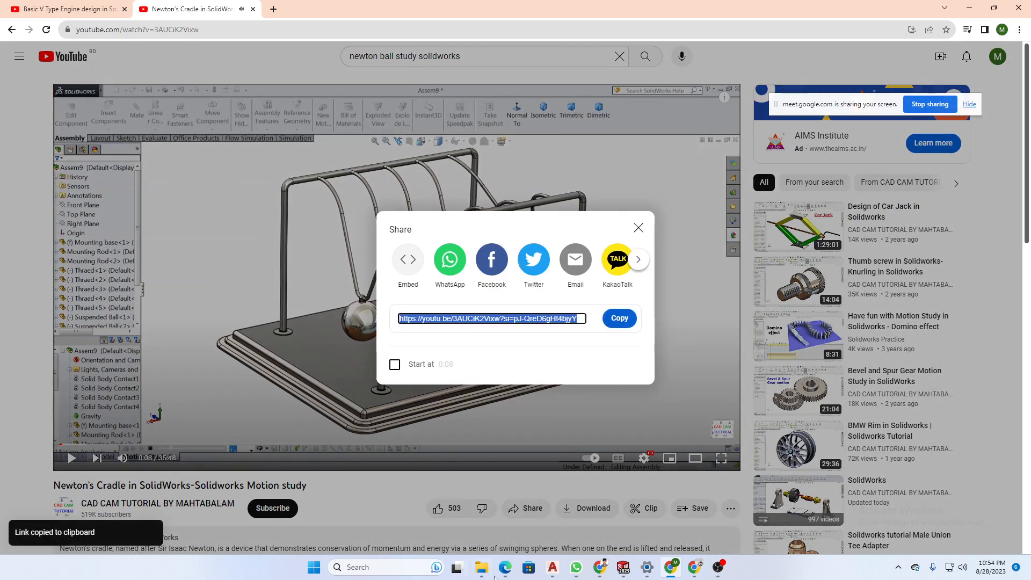
left_click(577, 567)
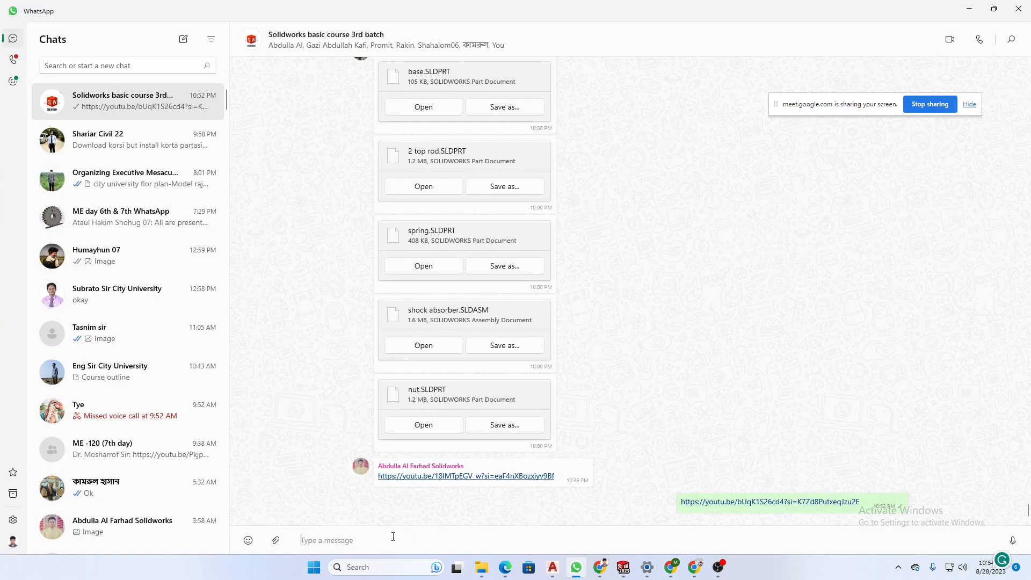
key("ctrl+v")
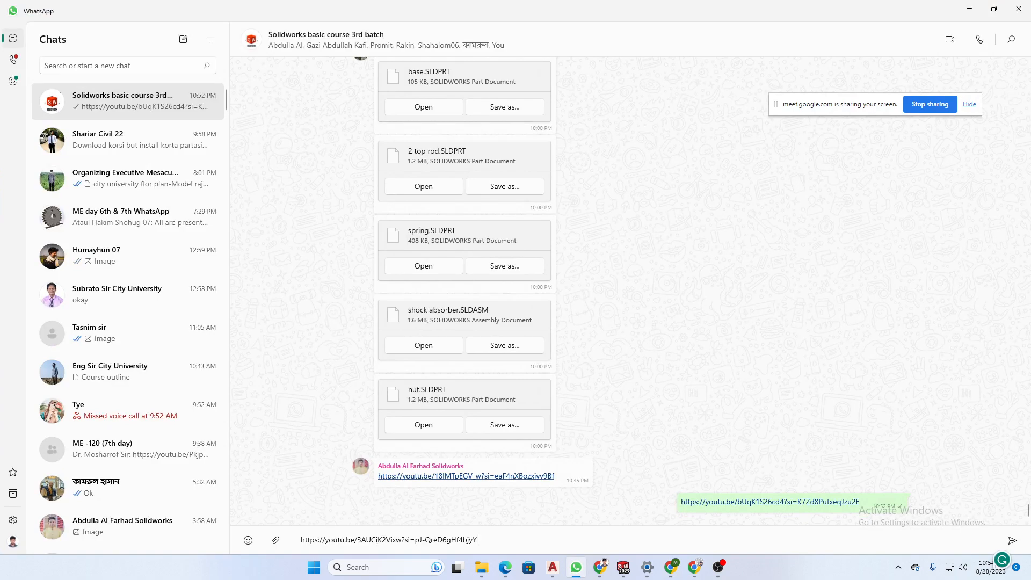
key("Return")
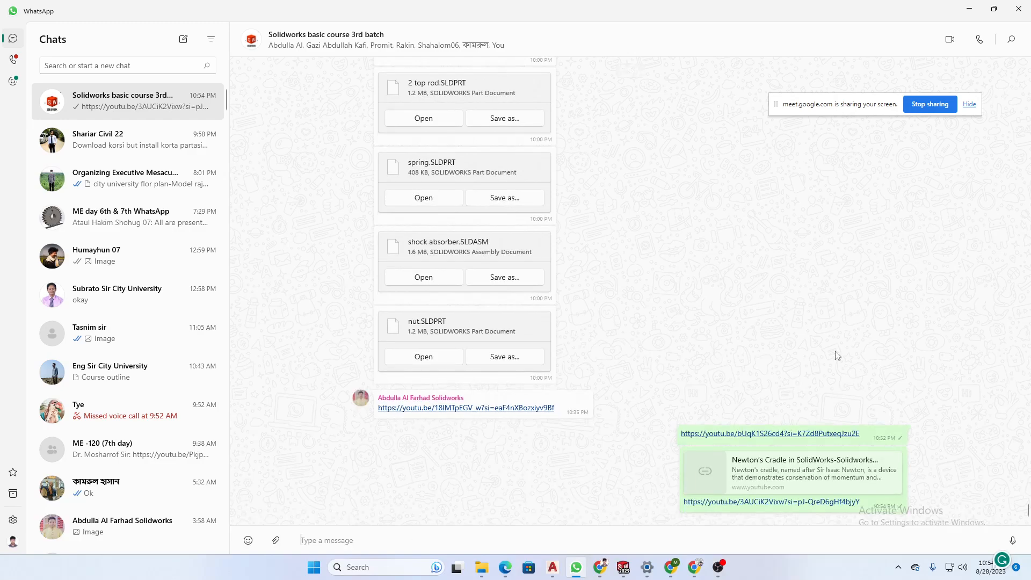
left_click(969, 8)
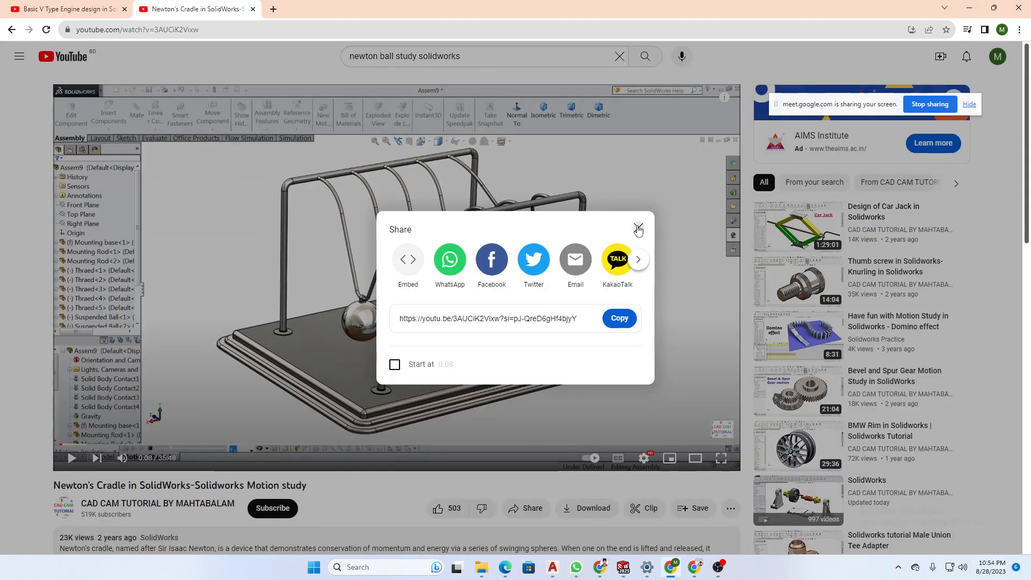
left_click(638, 227)
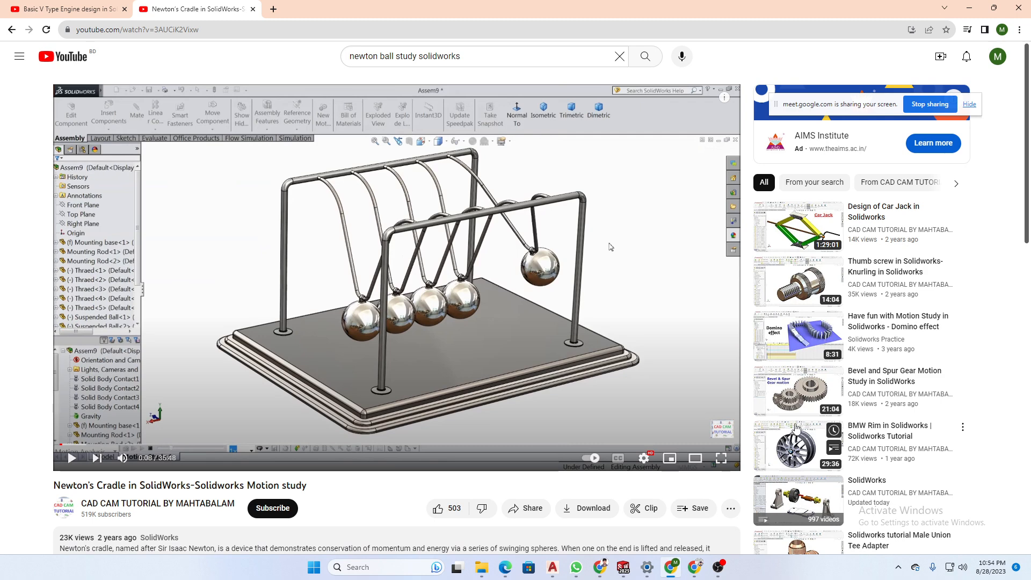
- Switch back to SOLIDWORKS and examine the shock absorber assembly from several angles and distances
mouse_move(664, 568)
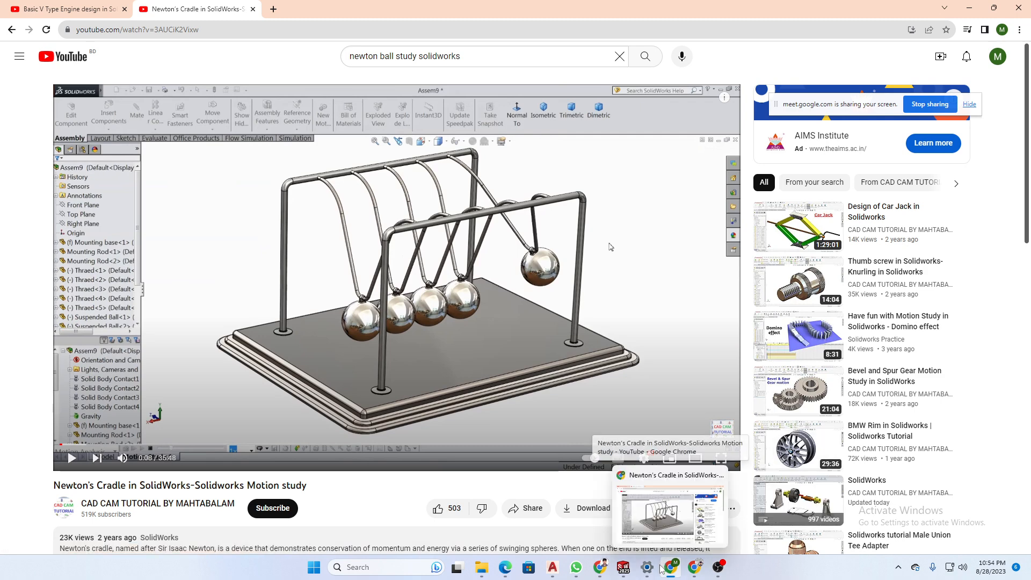
mouse_move(623, 567)
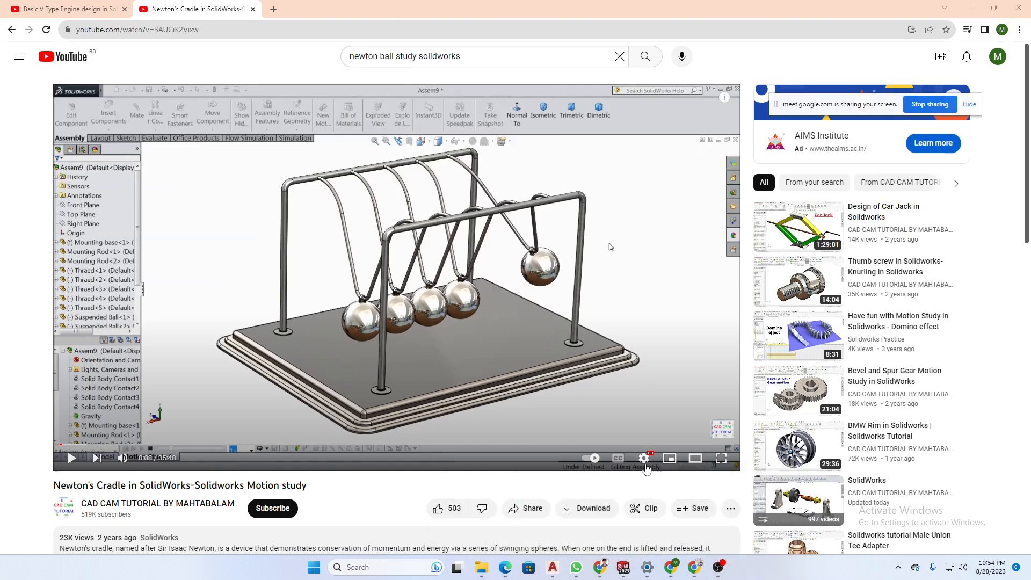
left_click(970, 8)
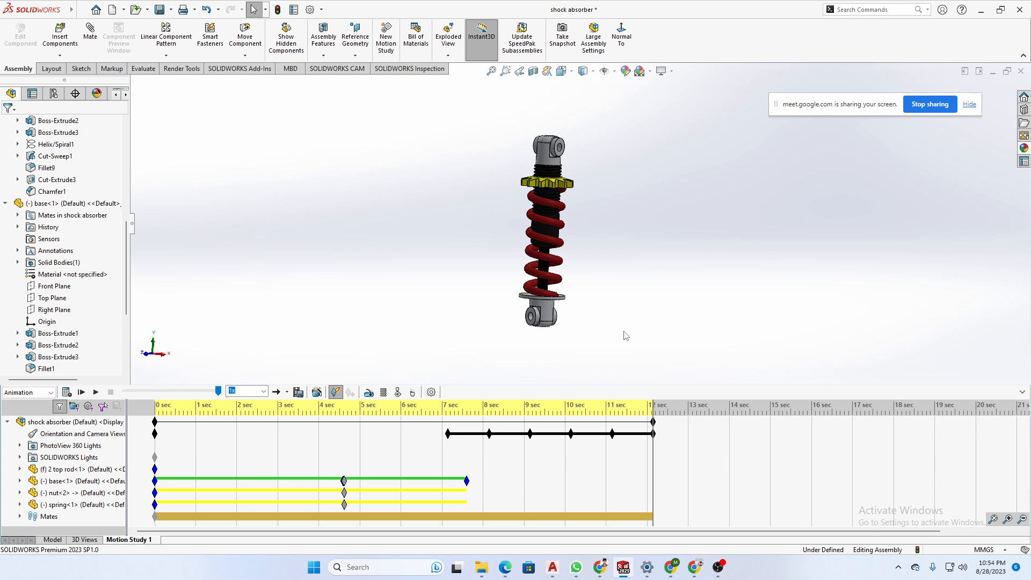
scroll(576, 238, "up", 2)
scroll(576, 238, "down", 2)
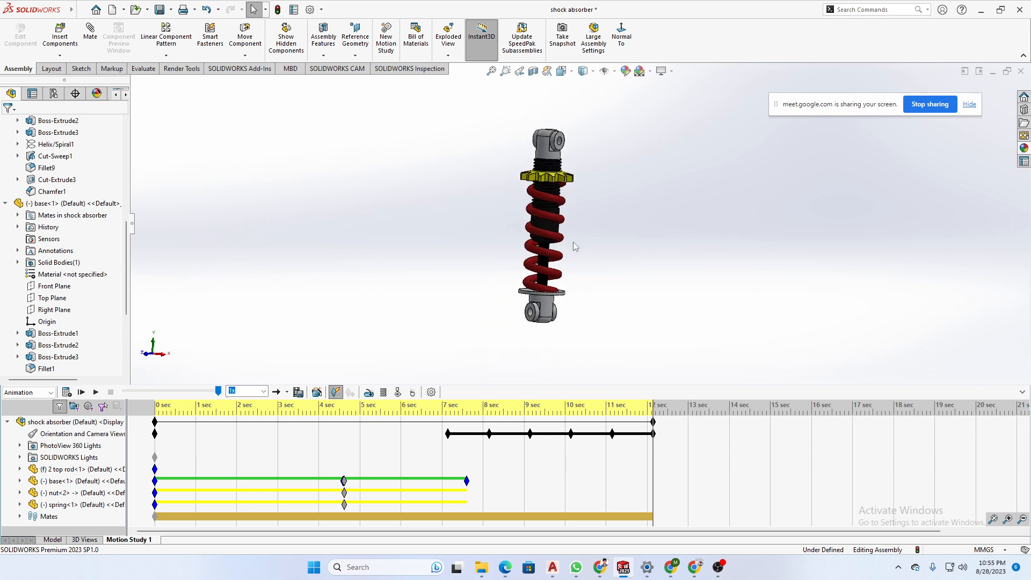
middle_click_drag(575, 238, 562, 263)
scroll(552, 316, "down", 2)
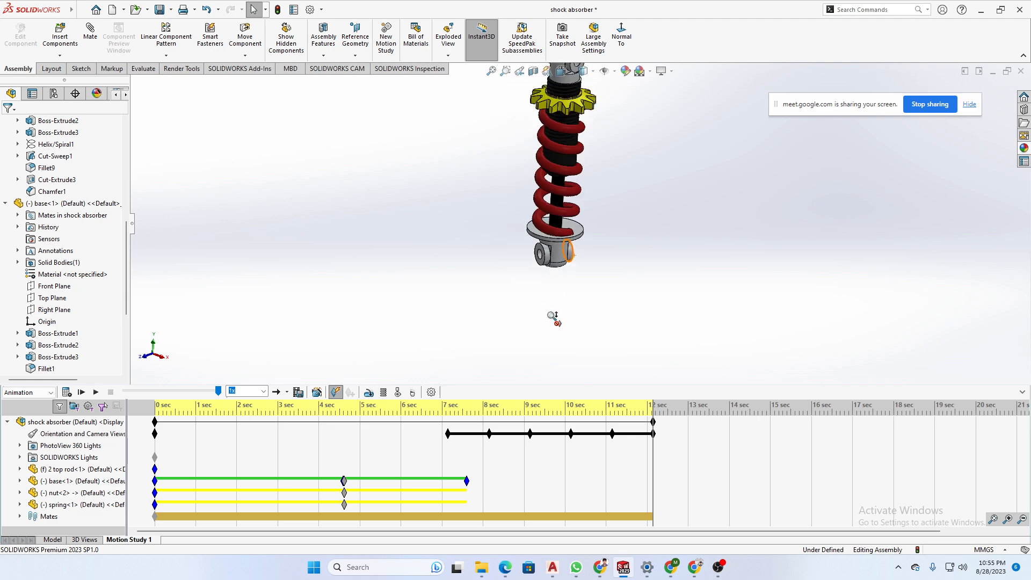
scroll(616, 204, "up", 3)
middle_click_drag(618, 188, 623, 118)
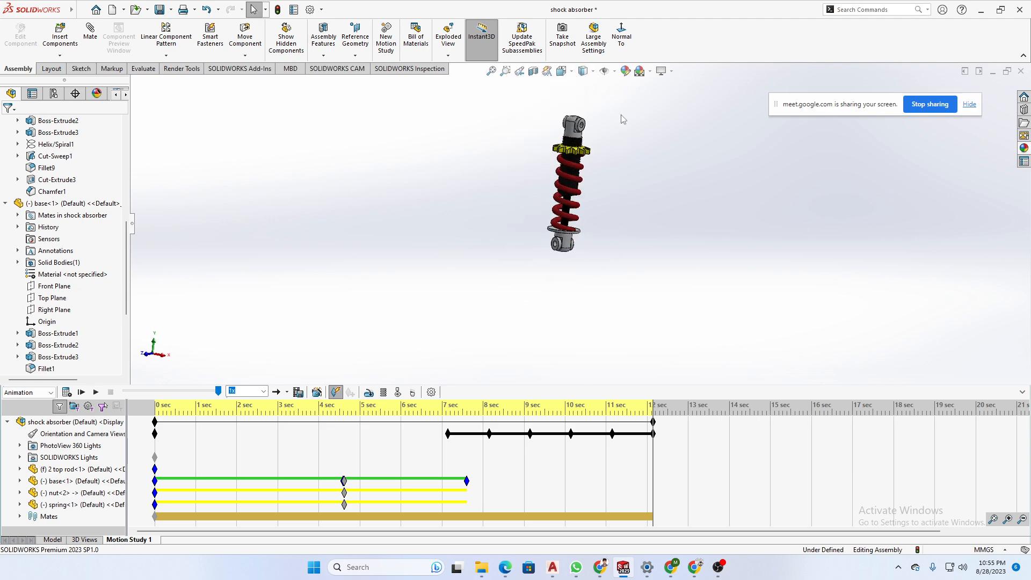
scroll(623, 119, "down", 2)
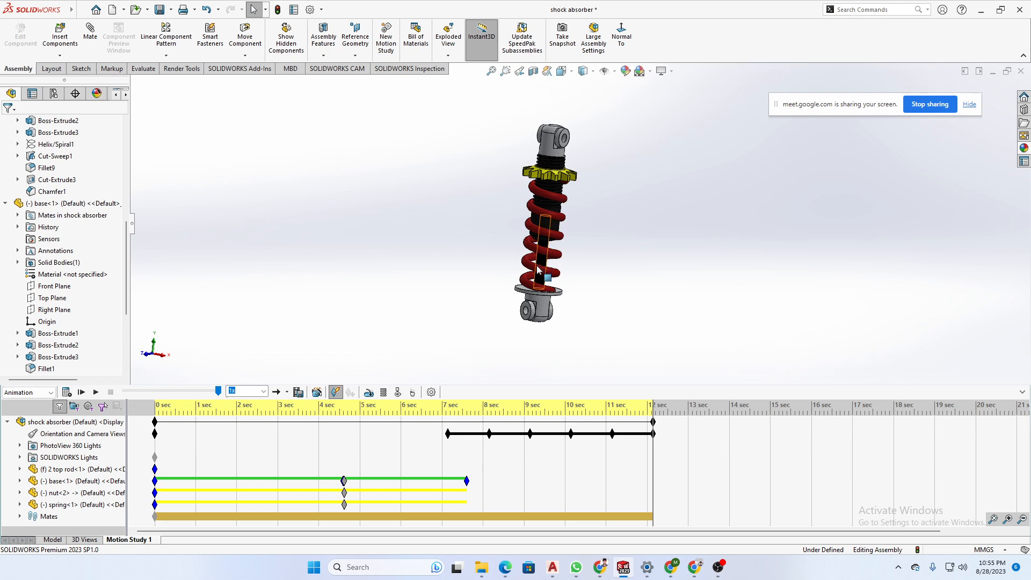
middle_click_drag(588, 186, 593, 189)
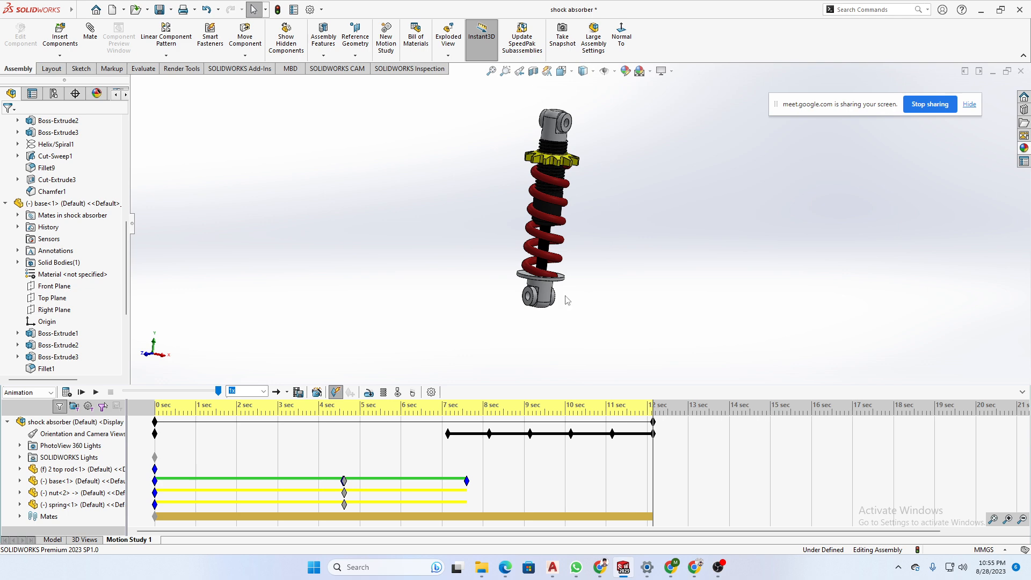
- Check the aspect ratio options for exporting the animation and try to save it as an AVI file with the Intel IYUV codec
left_click(299, 393)
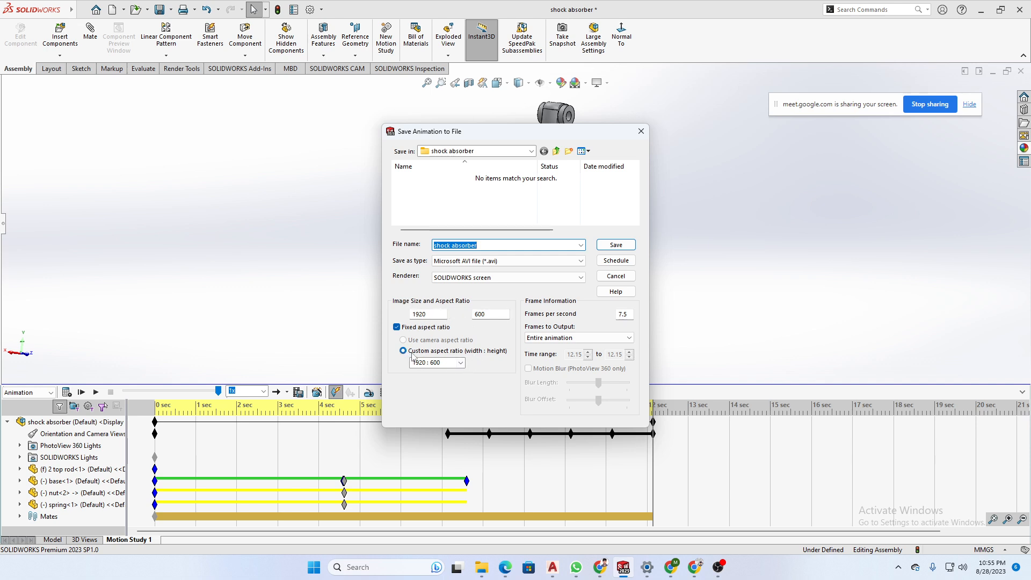
left_click(460, 363)
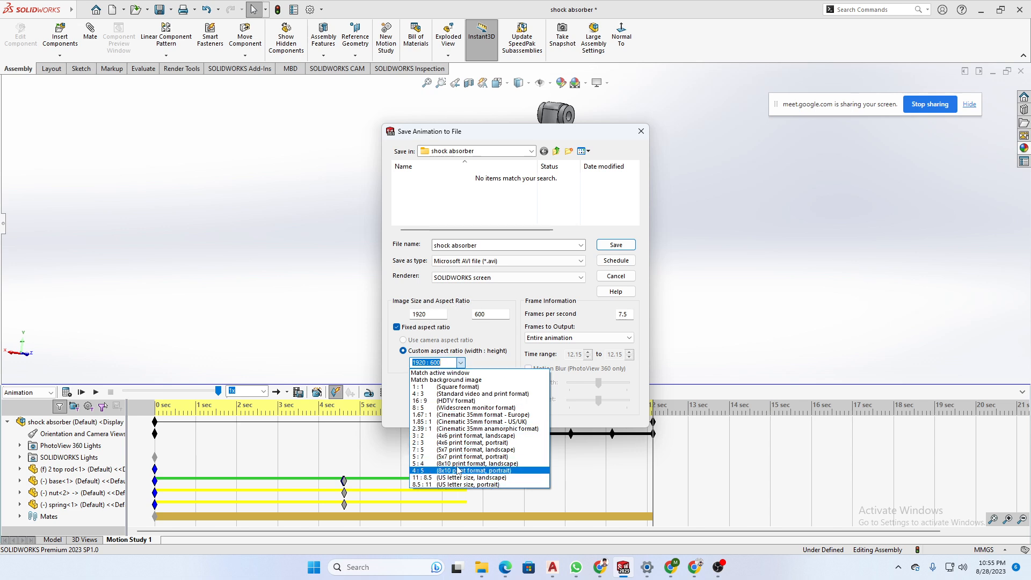
left_click(464, 322)
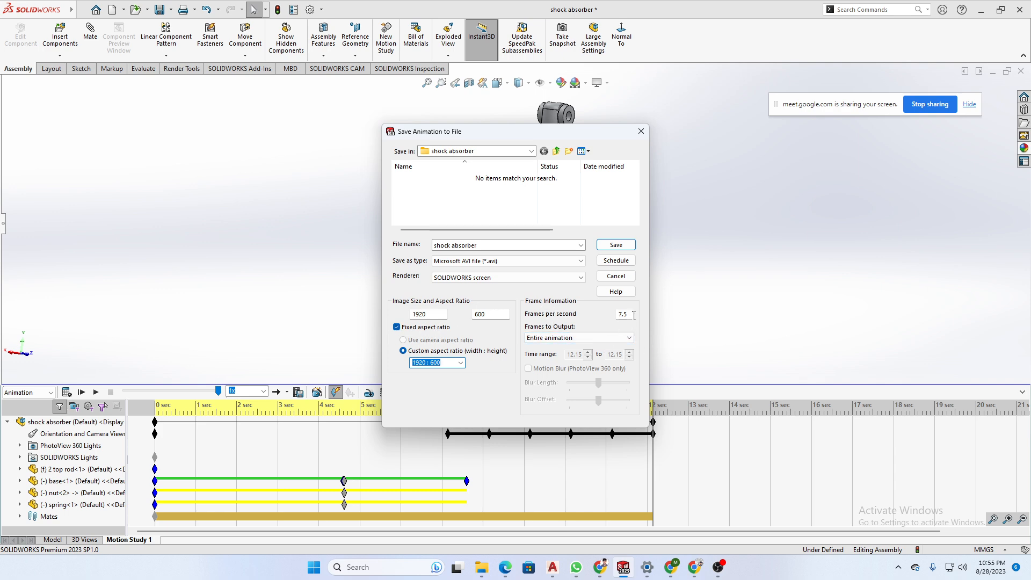
left_click_drag(628, 315, 614, 318)
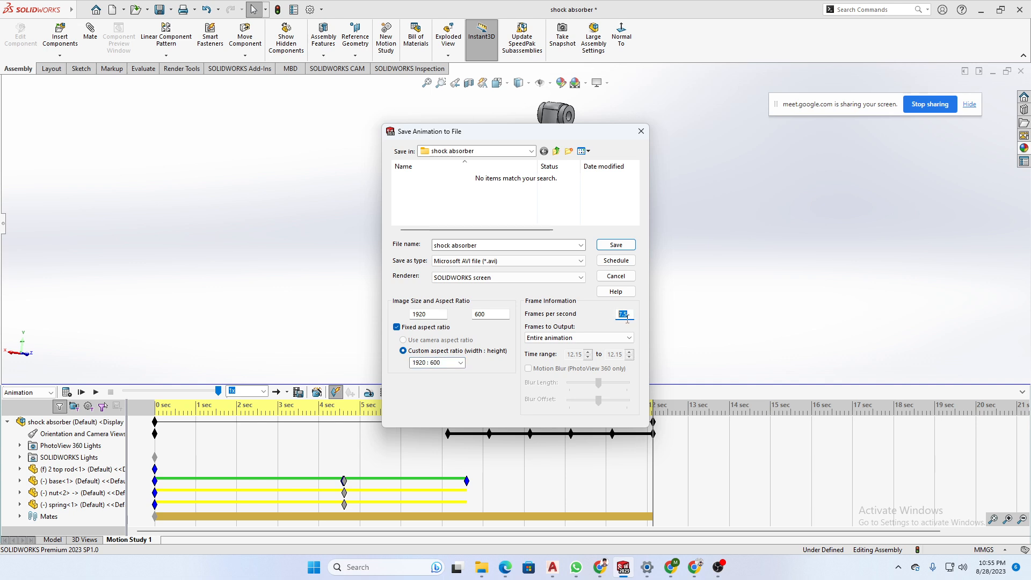
key("Return")
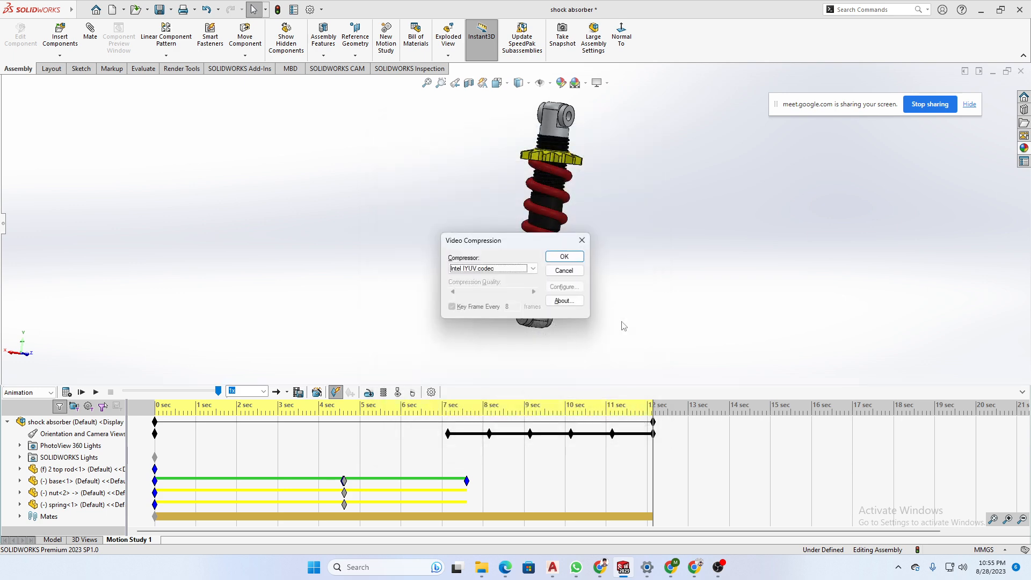
left_click(565, 256)
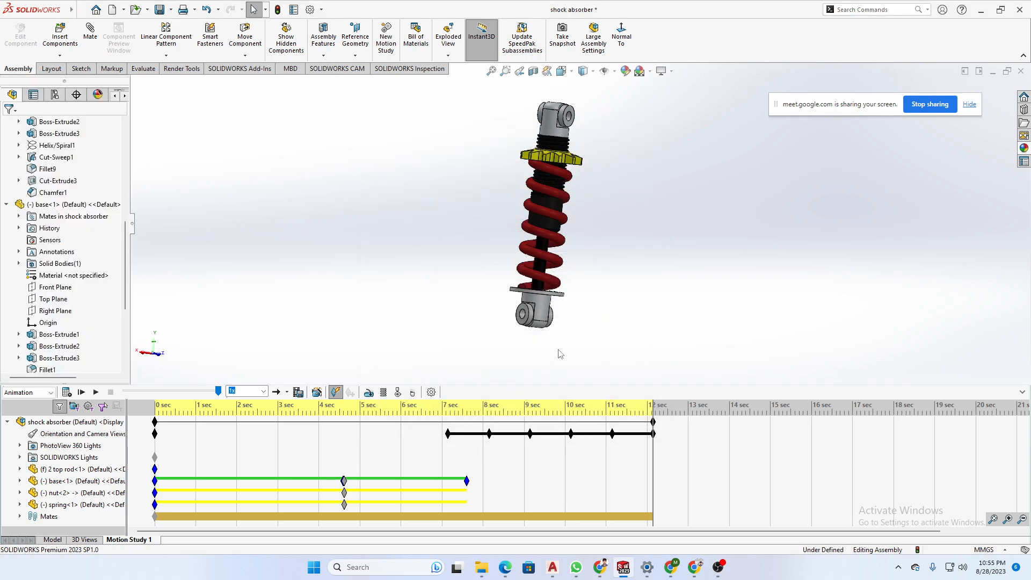
- Set the animation export to 30 frames per second and review the file type, renderer and frames-to-output options
left_click(298, 392)
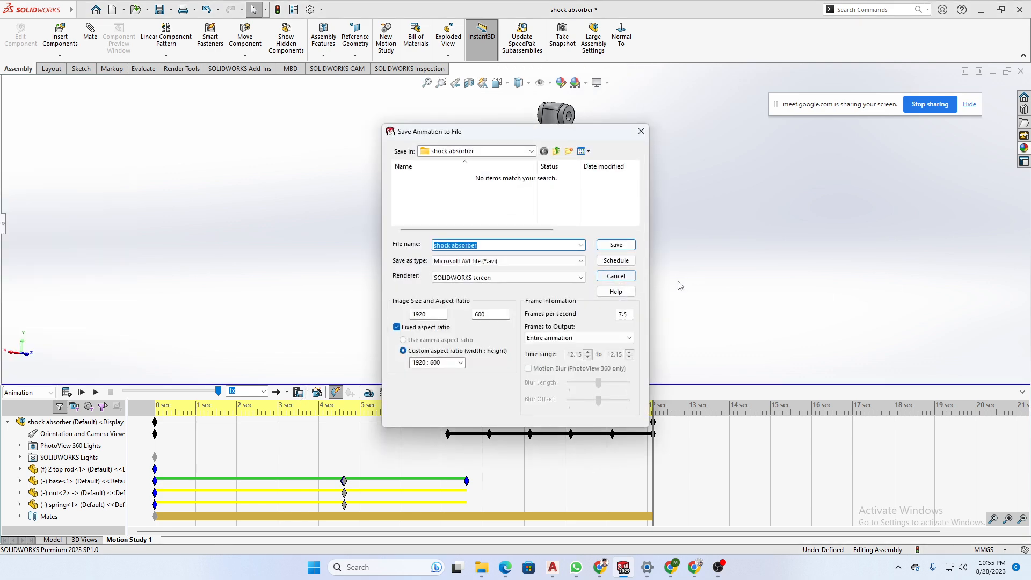
left_click_drag(632, 315, 618, 317)
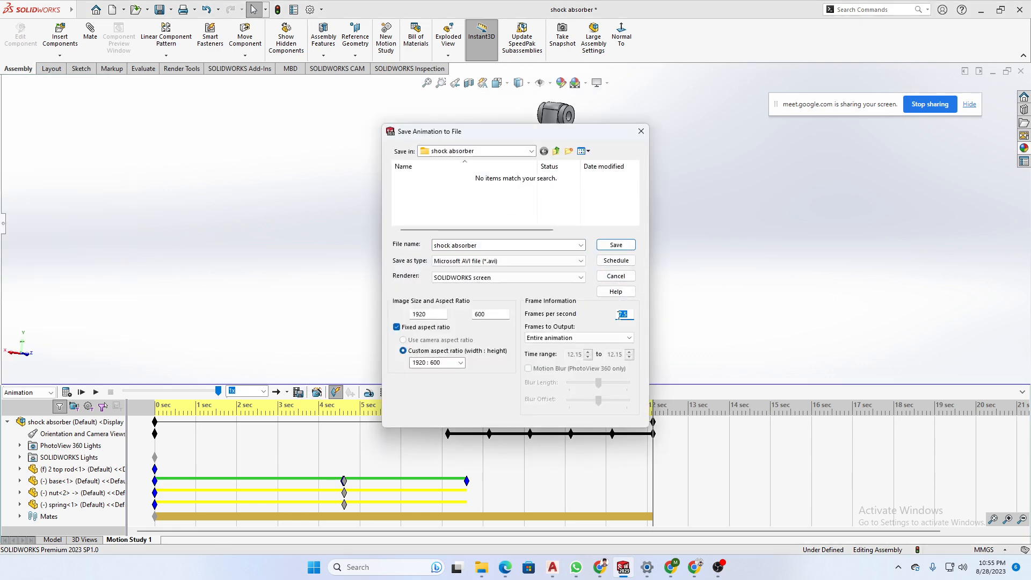
type("30")
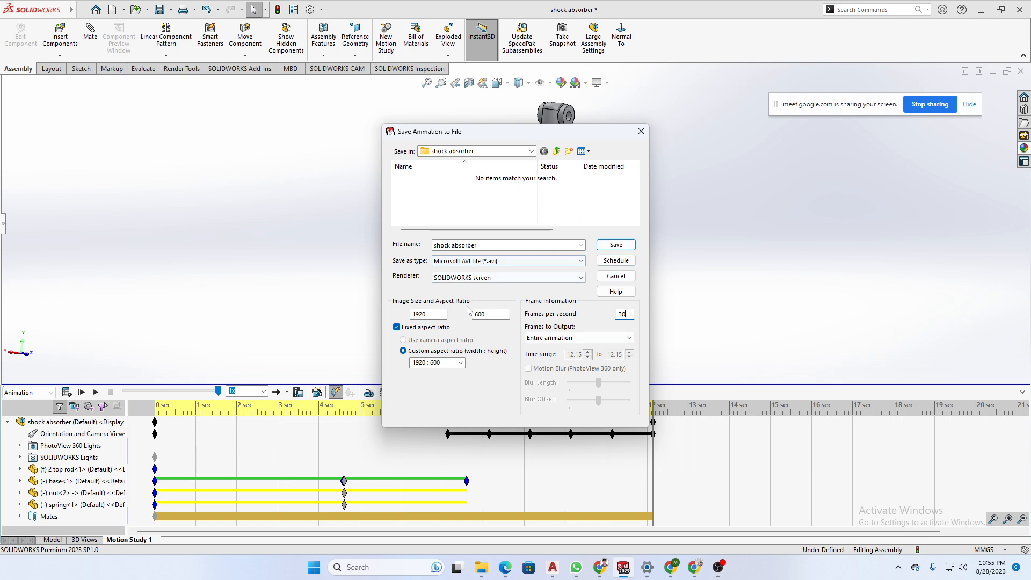
left_click(520, 261)
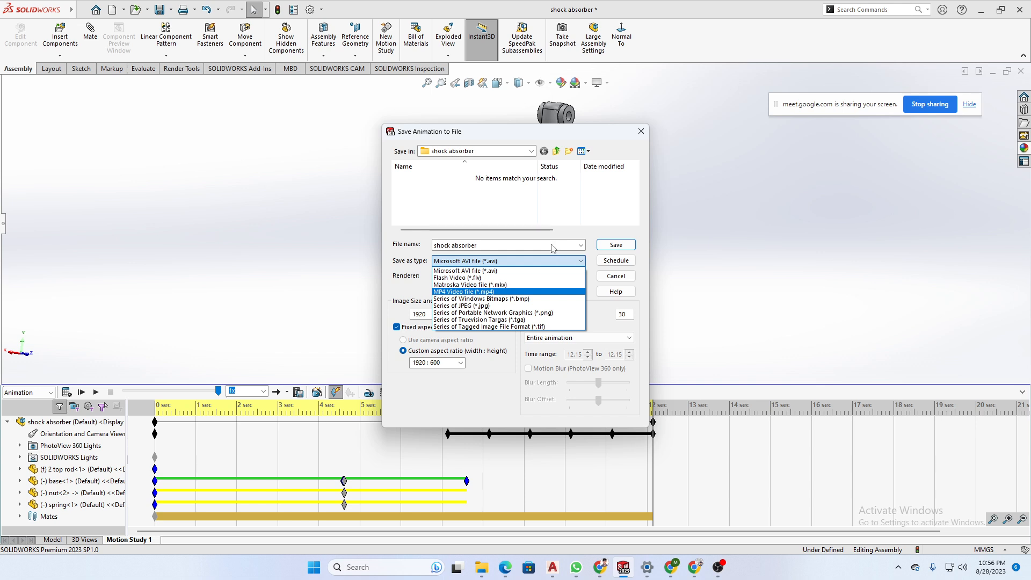
left_click(481, 246)
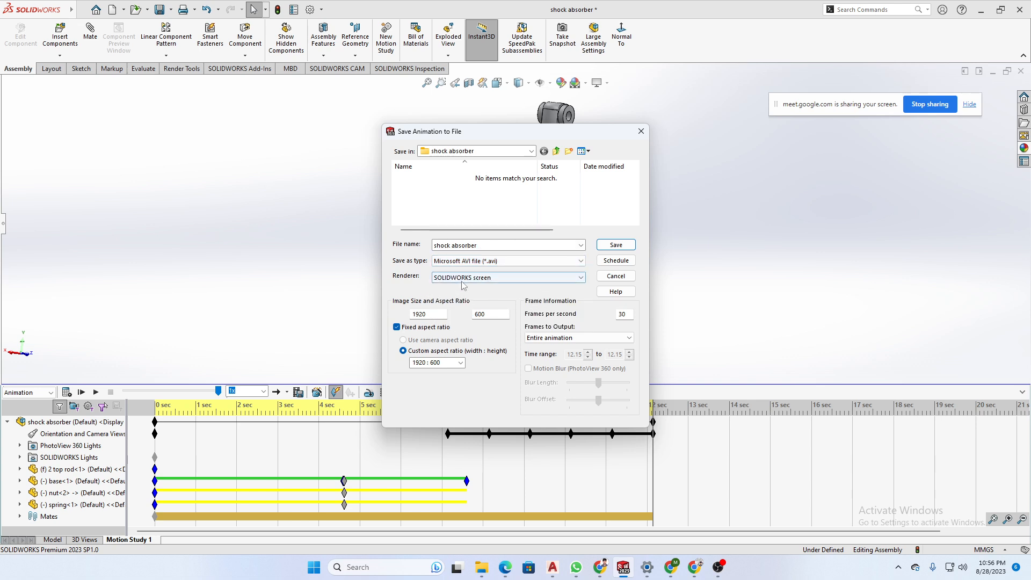
left_click(524, 278)
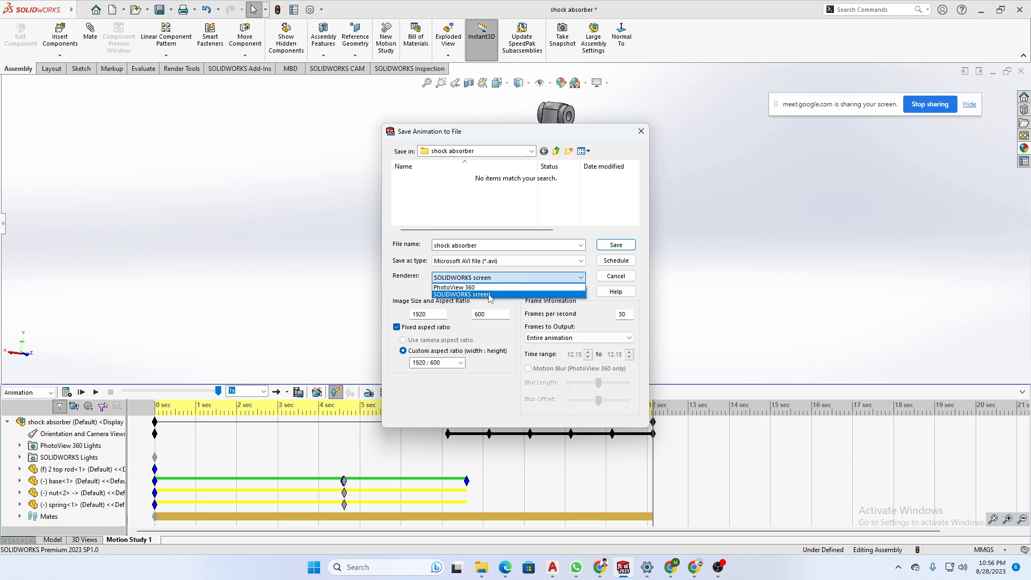
left_click(395, 287)
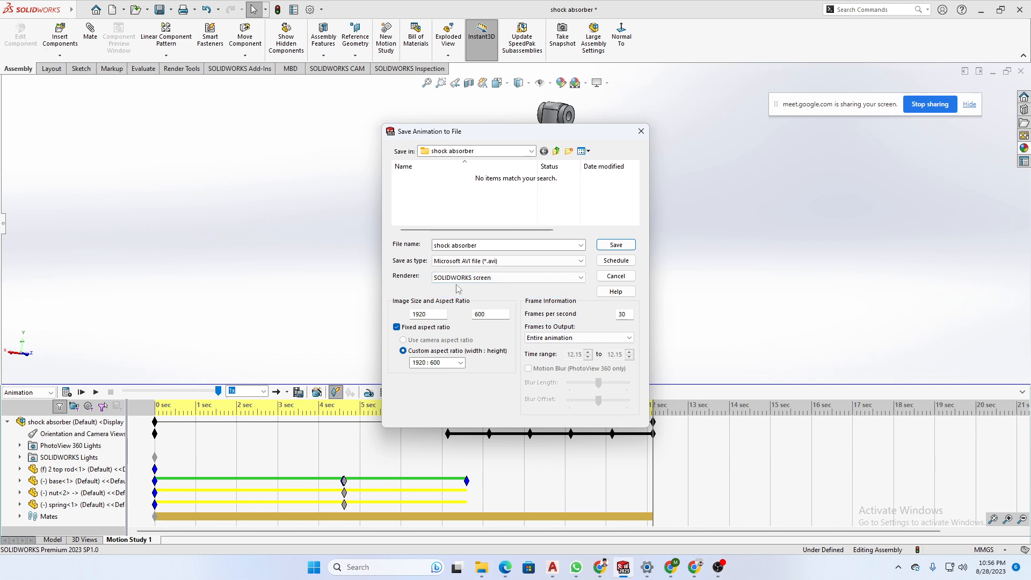
left_click(589, 341)
left_click(589, 342)
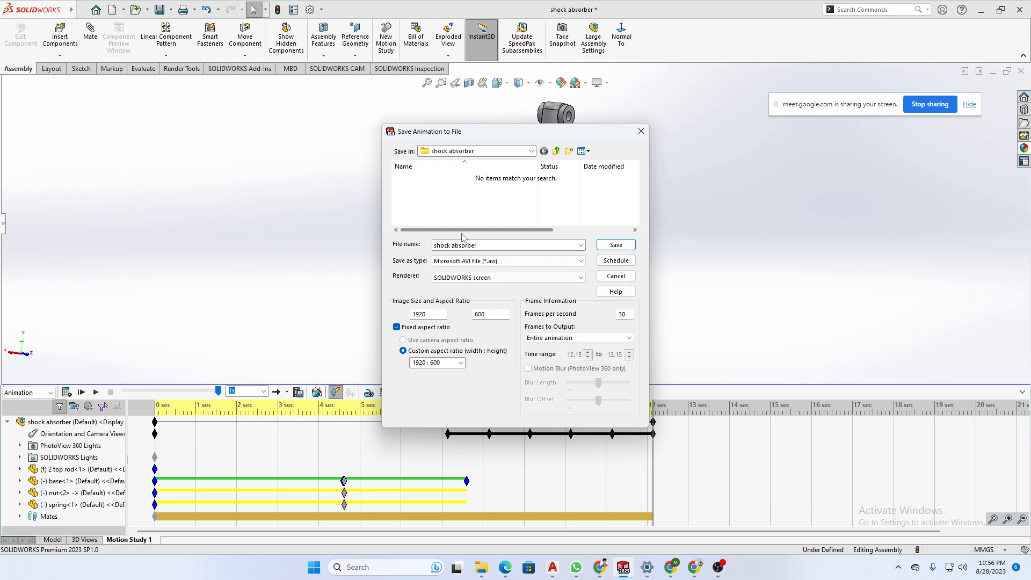
- Browse the animation's save location to the drives under This PC and dismiss the export without saving
left_click(531, 152)
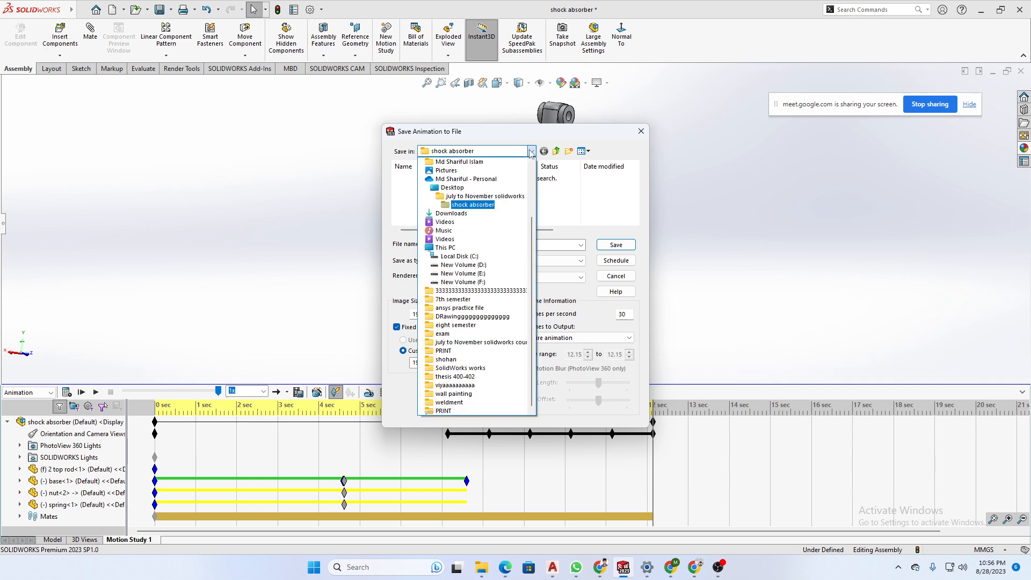
scroll(474, 240, "up", 3)
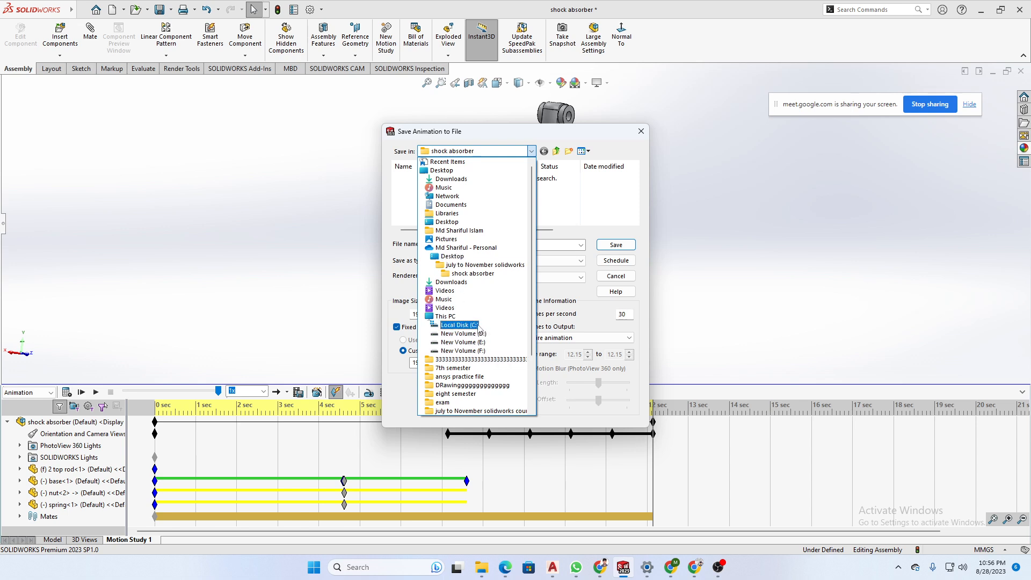
left_click(447, 317)
scroll(484, 204, "down", 2)
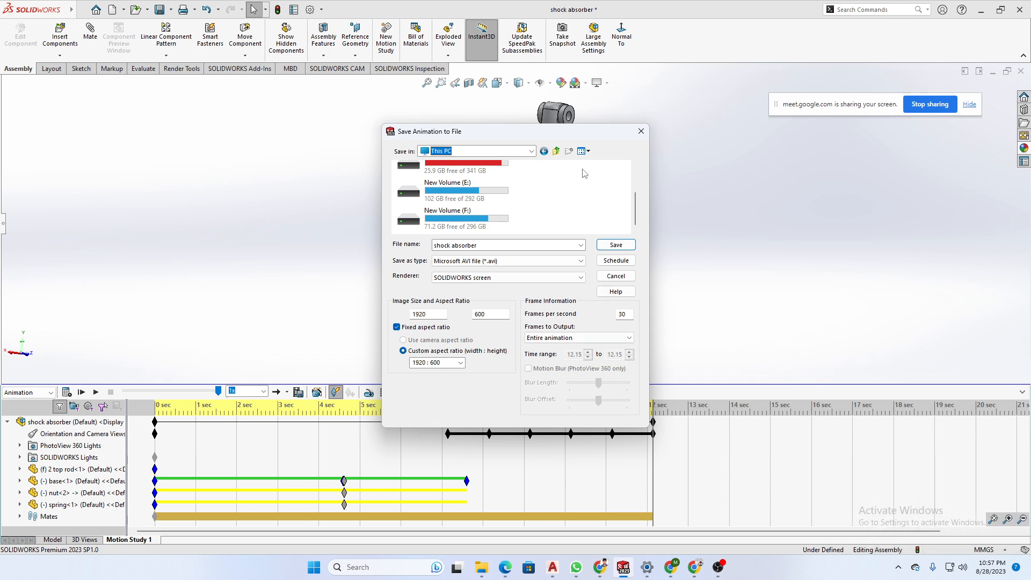
left_click_drag(590, 137, 429, 21)
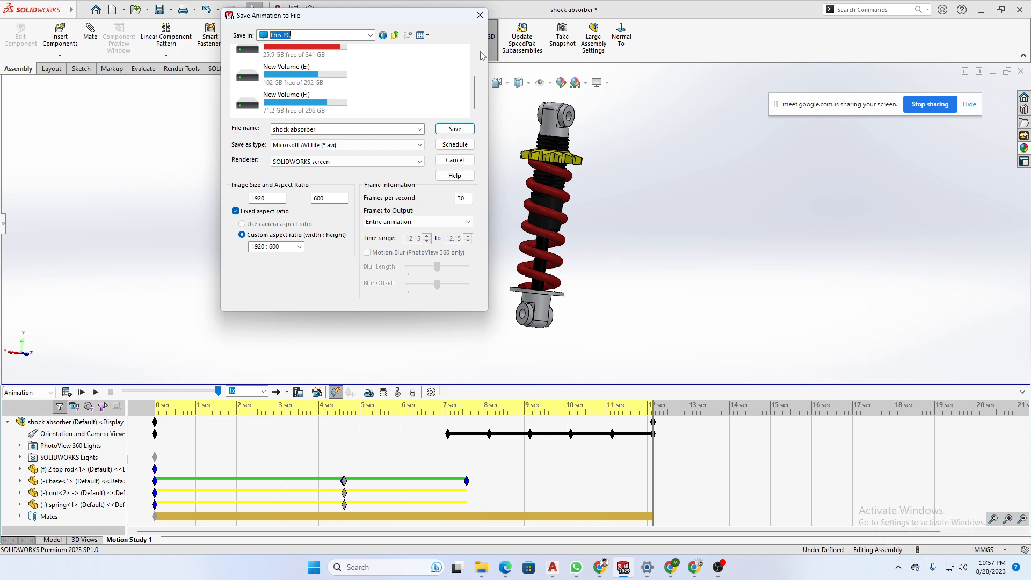
left_click(480, 14)
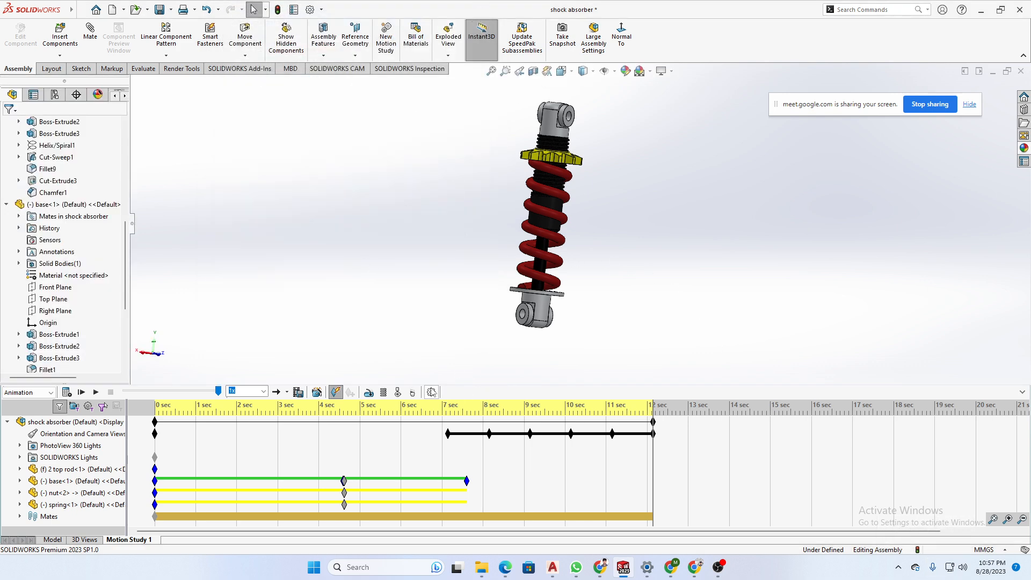
left_click(299, 392)
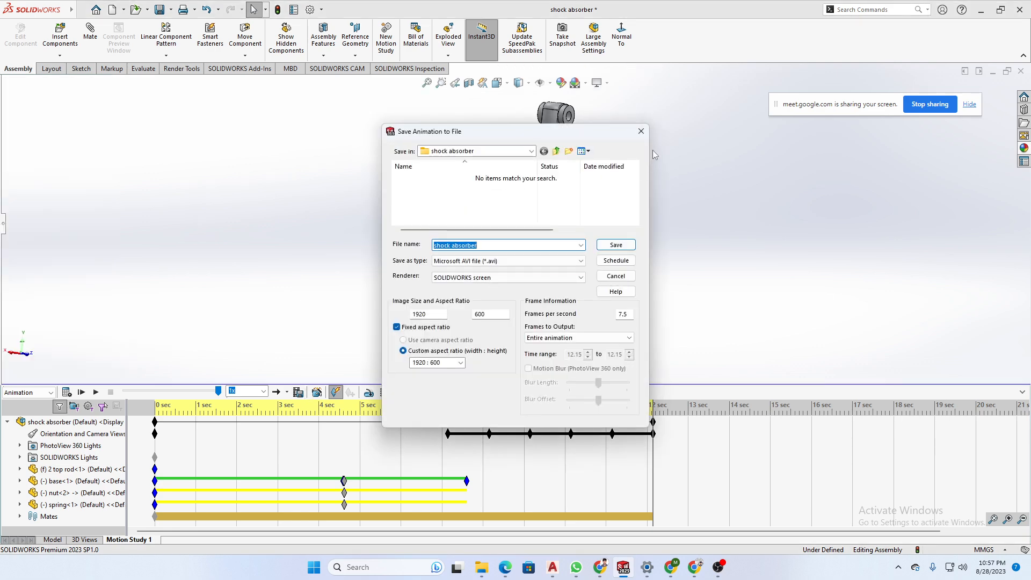
key("Escape")
- Review the animation types offered by the Animation Wizard and close it without creating an animation
left_click(317, 392)
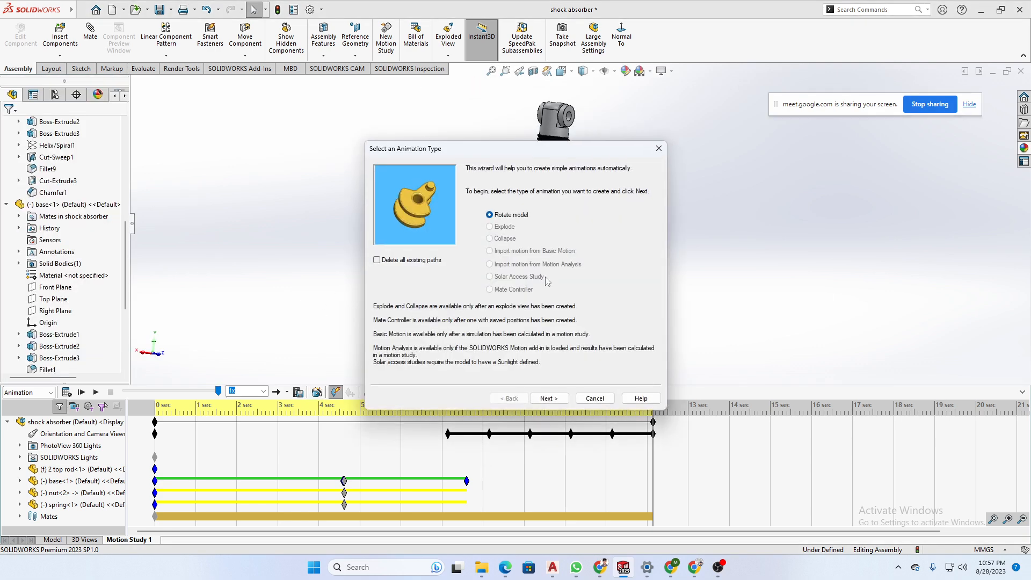
key("Escape")
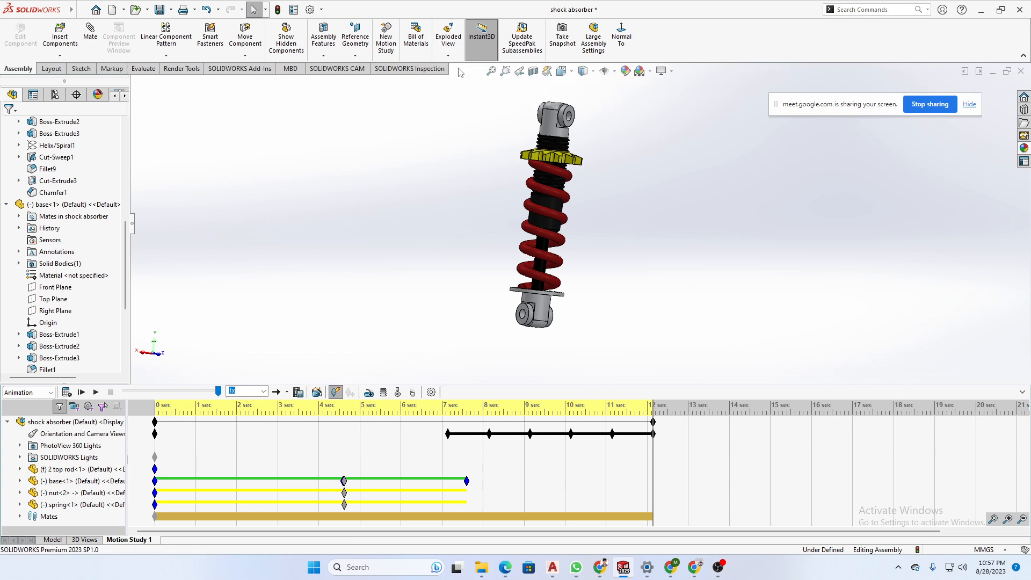
- Start an exploded view of the shock absorber and move the top rod about 100 mm upward along the Y axis
left_click(1022, 393)
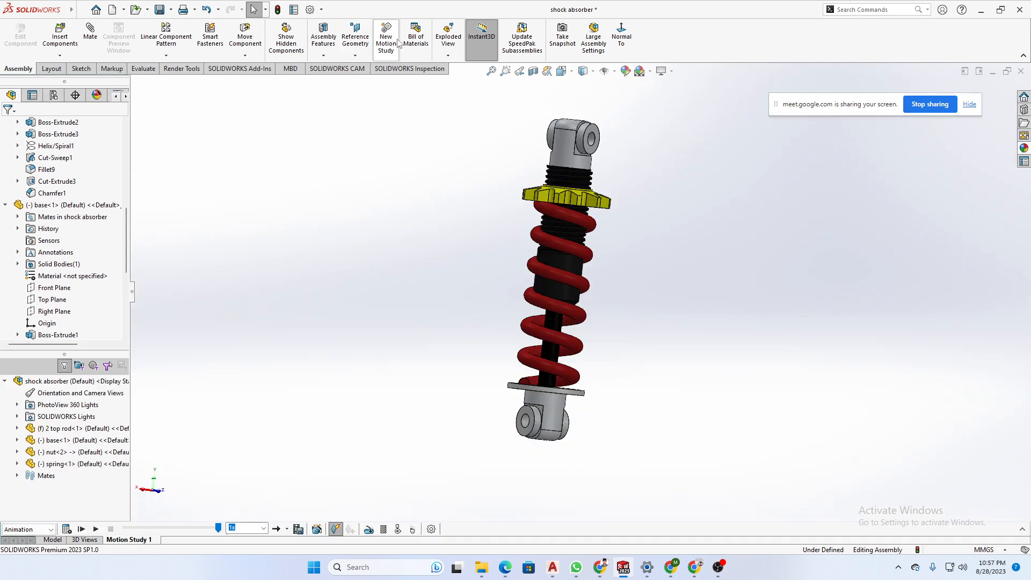
left_click(448, 39)
left_click(568, 156)
scroll(579, 179, "up", 3)
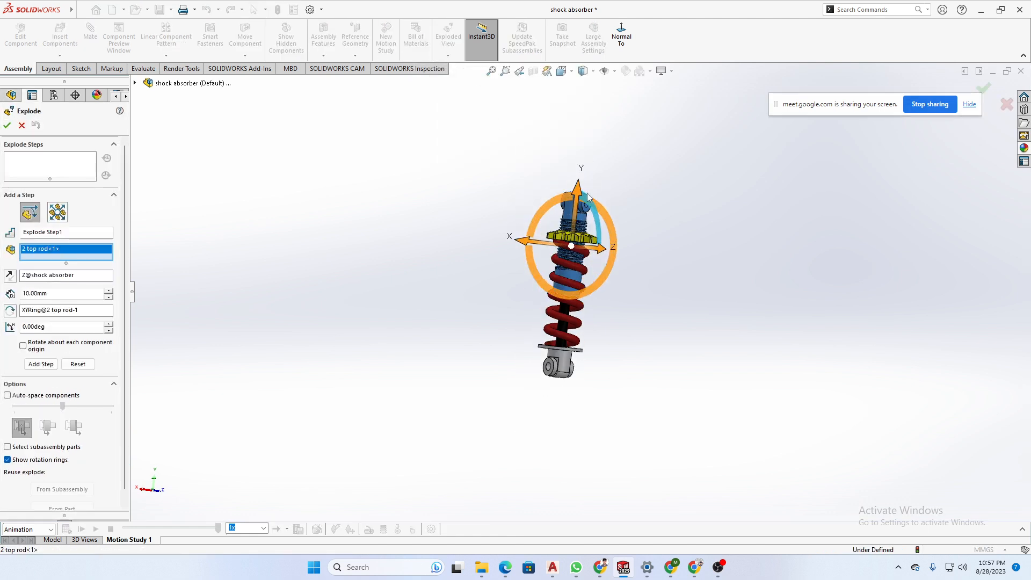
left_click_drag(578, 191, 589, 92)
left_click(579, 261)
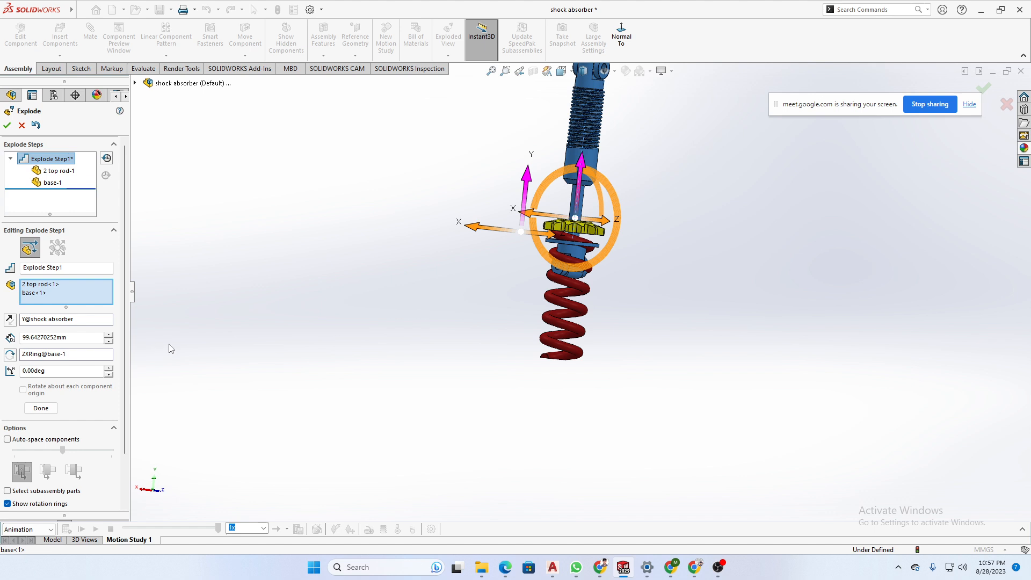
key("ctrl+z")
left_click(41, 388)
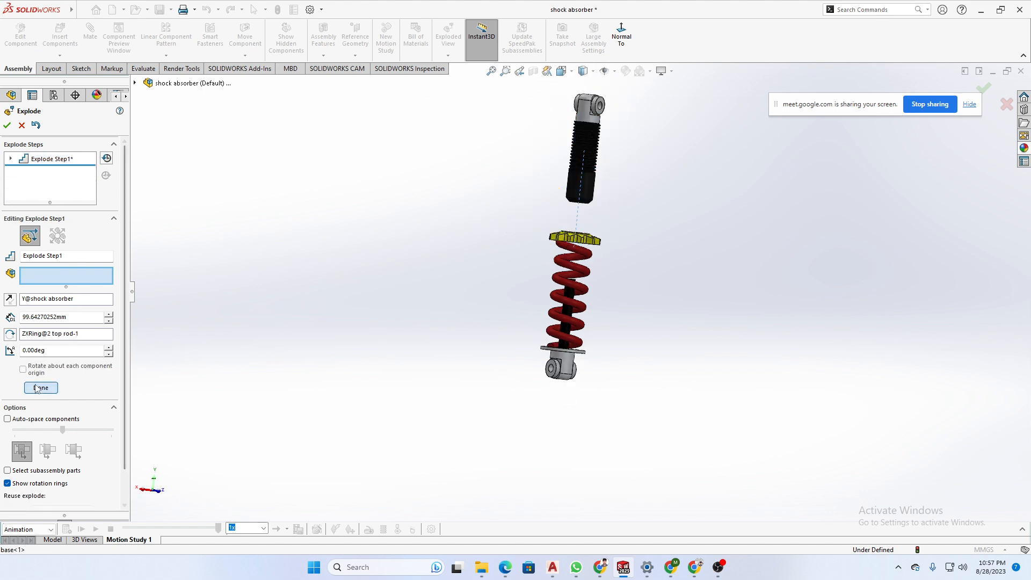
- Add an explode step moving the base about 82 mm downward along the Y axis and finish the exploded view
left_click(568, 356)
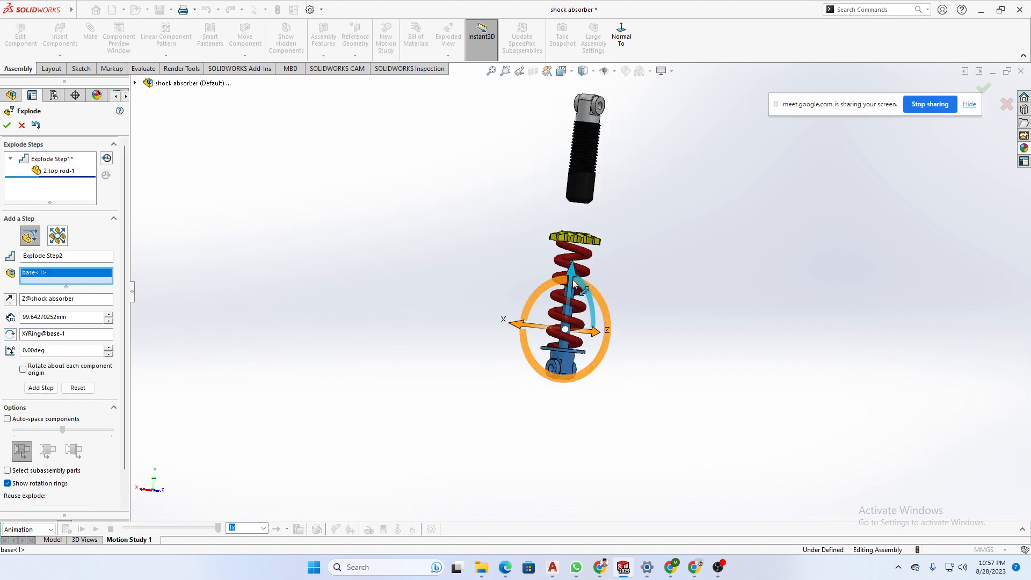
left_click_drag(571, 283, 566, 367)
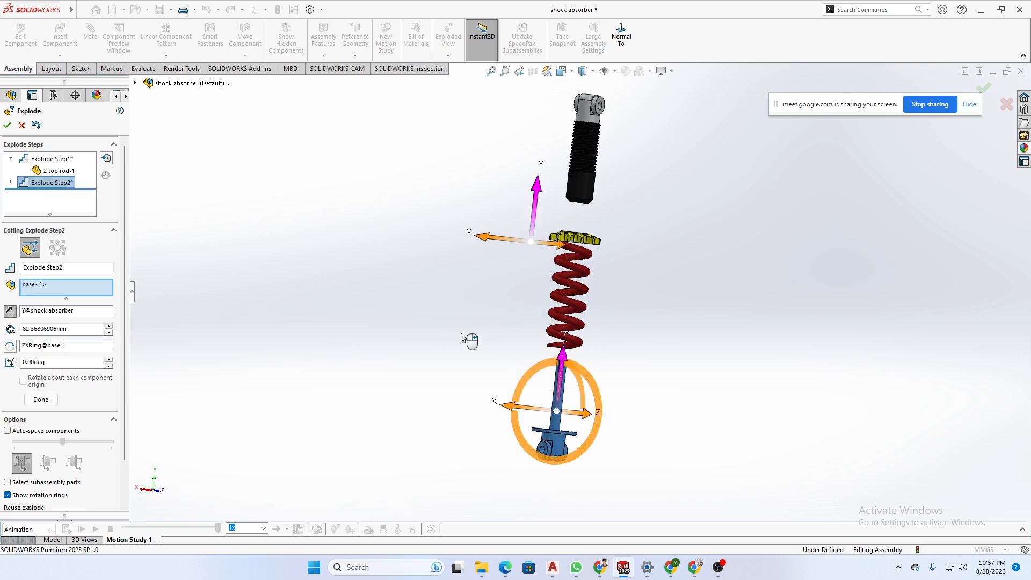
left_click(7, 125)
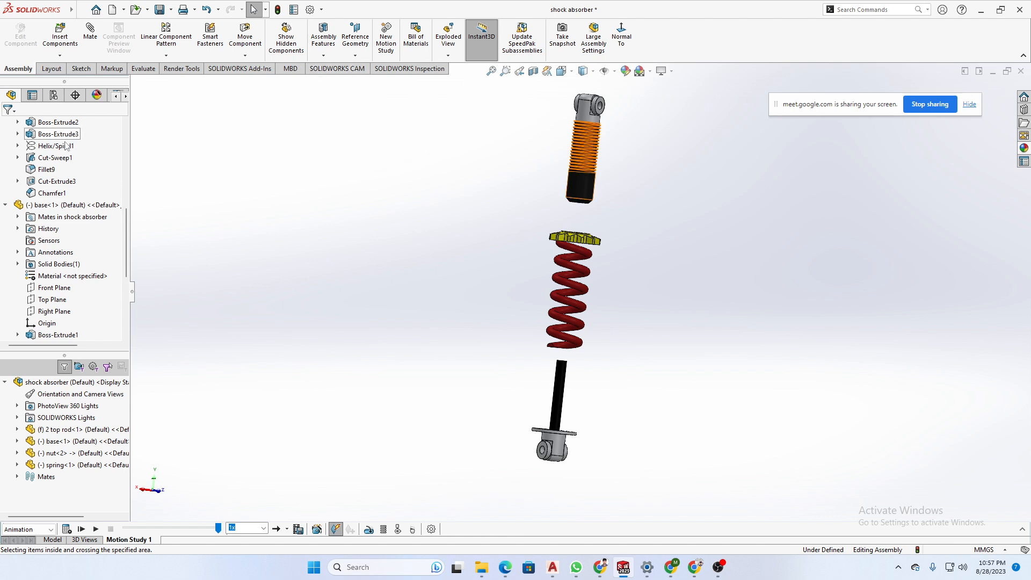
- Play the Animate collapse of the shock absorber assembly and close the animation controller
scroll(66, 136, "up", 7)
right_click(69, 124)
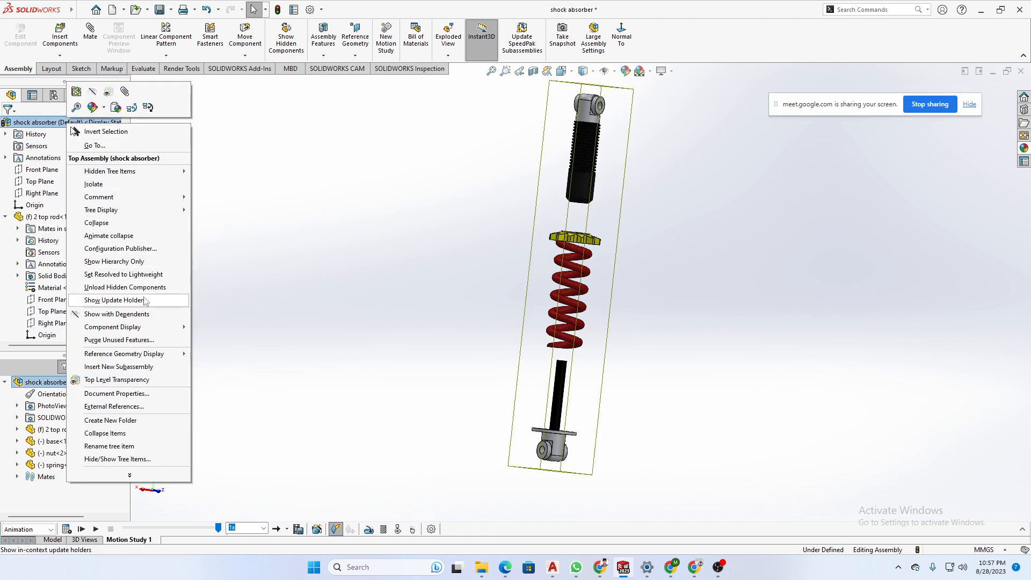
left_click(149, 238)
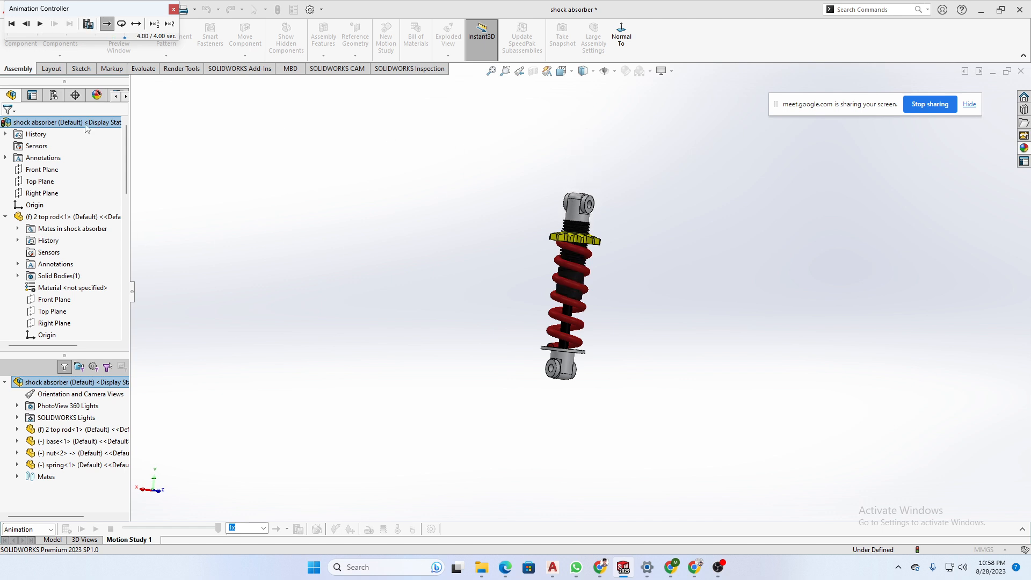
left_click(174, 9)
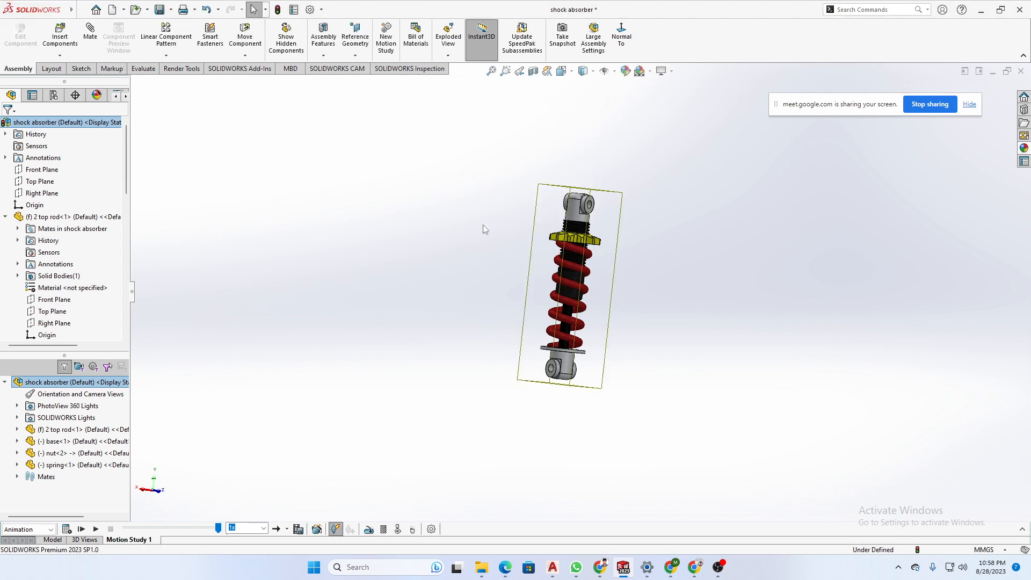
left_click(701, 277)
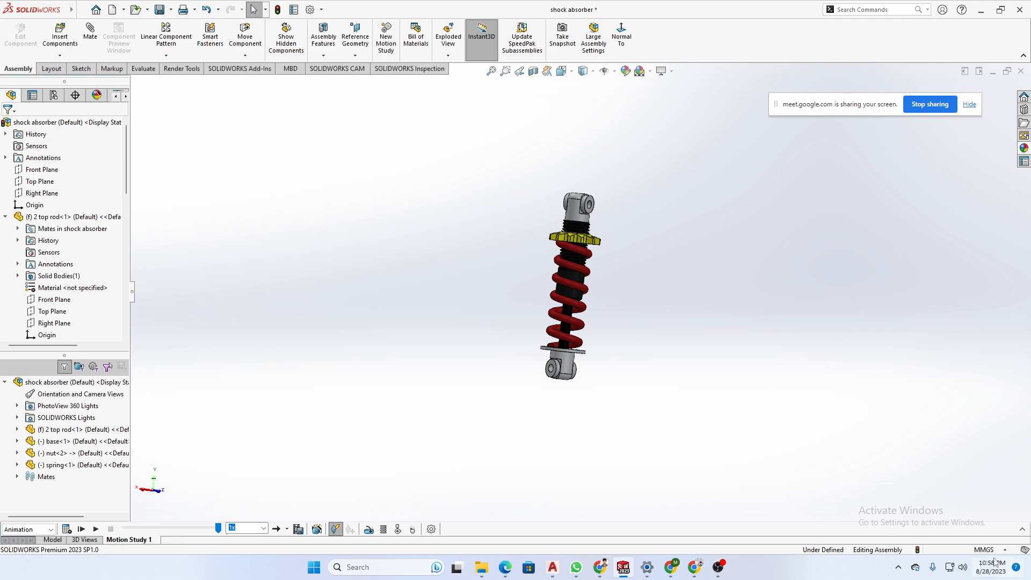
- Expand the motion study timeline and move the base's starting key to about 1.8 seconds
left_click(1022, 529)
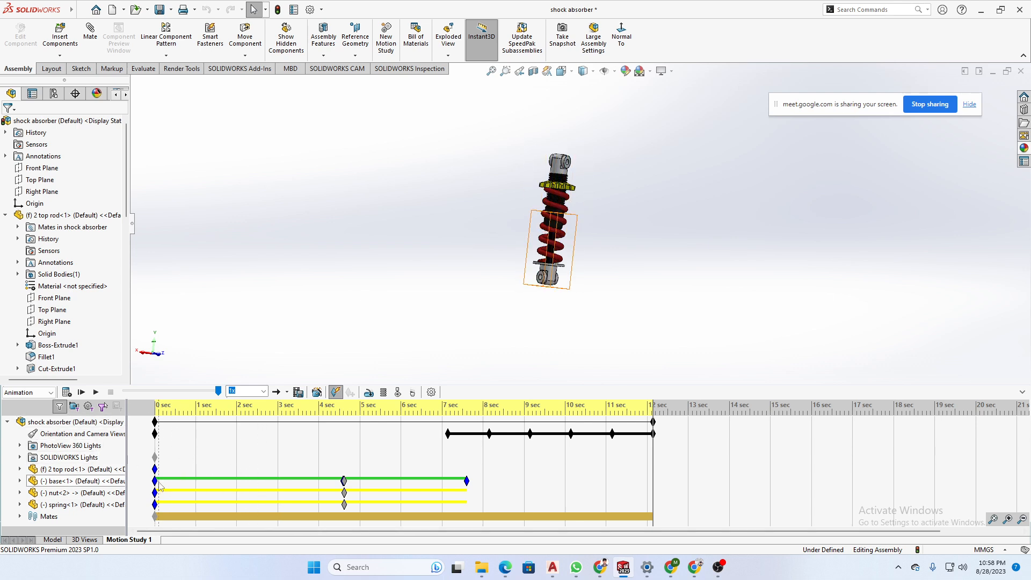
mouse_move(158, 483)
left_click_drag(156, 481, 227, 482)
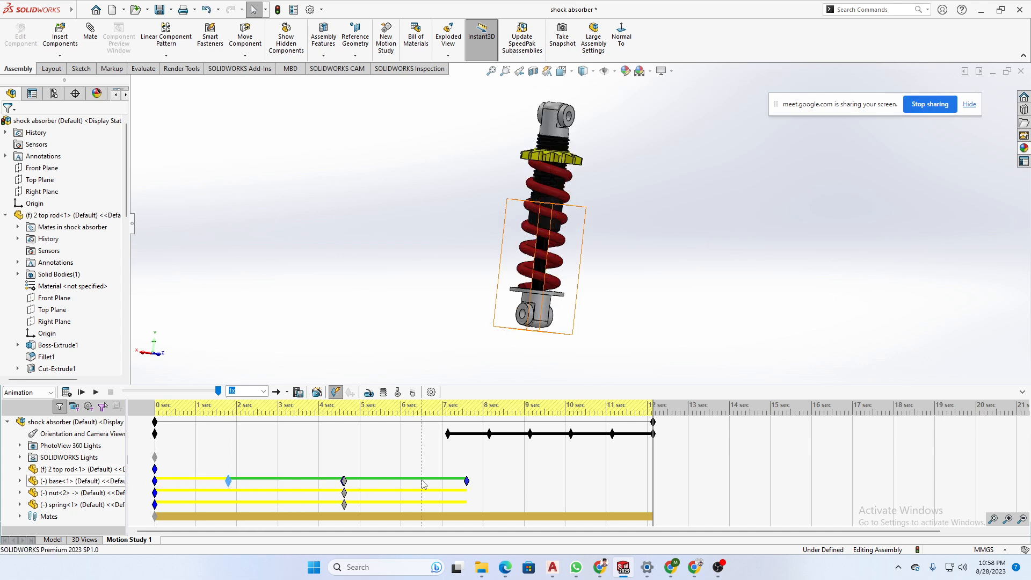
- Delete the view orientation keys at about 10 and 11 seconds
left_click(448, 434)
left_click_drag(449, 440, 574, 437)
key("Delete")
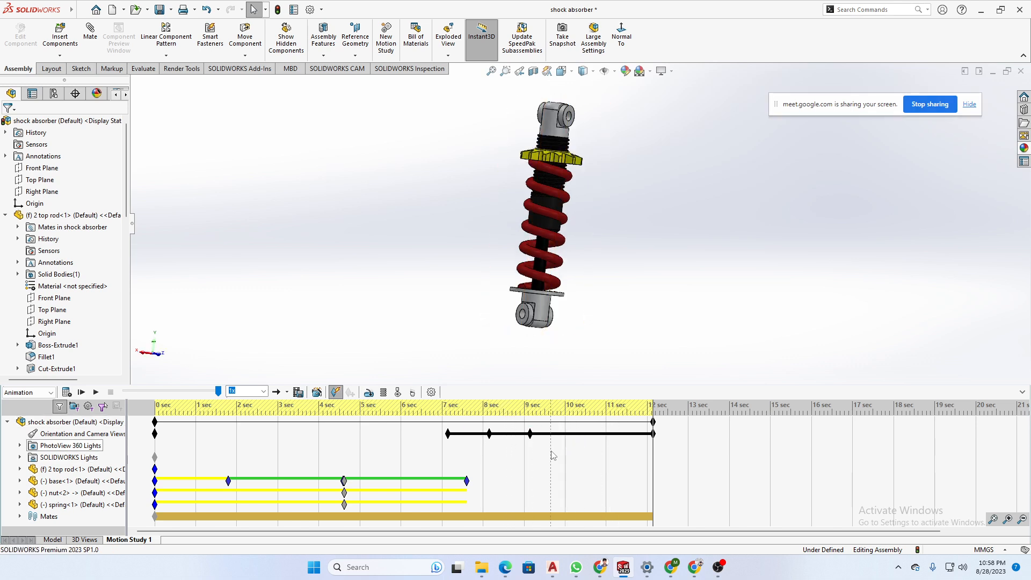
- Scrub the motion study from about 9 to 11.6 seconds to preview the assembly's rotation
left_click(521, 449)
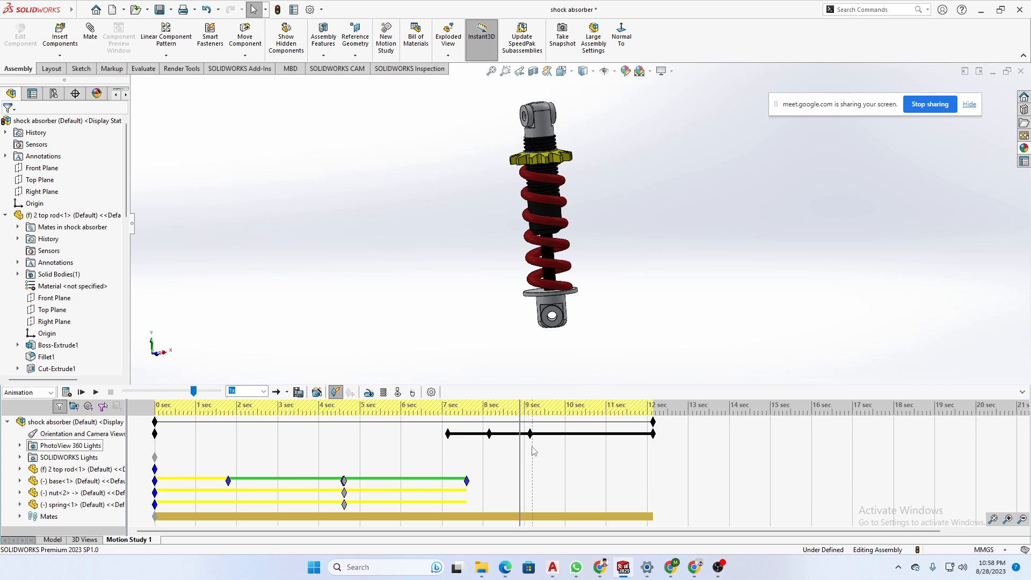
left_click(531, 448)
left_click_drag(531, 447, 633, 454)
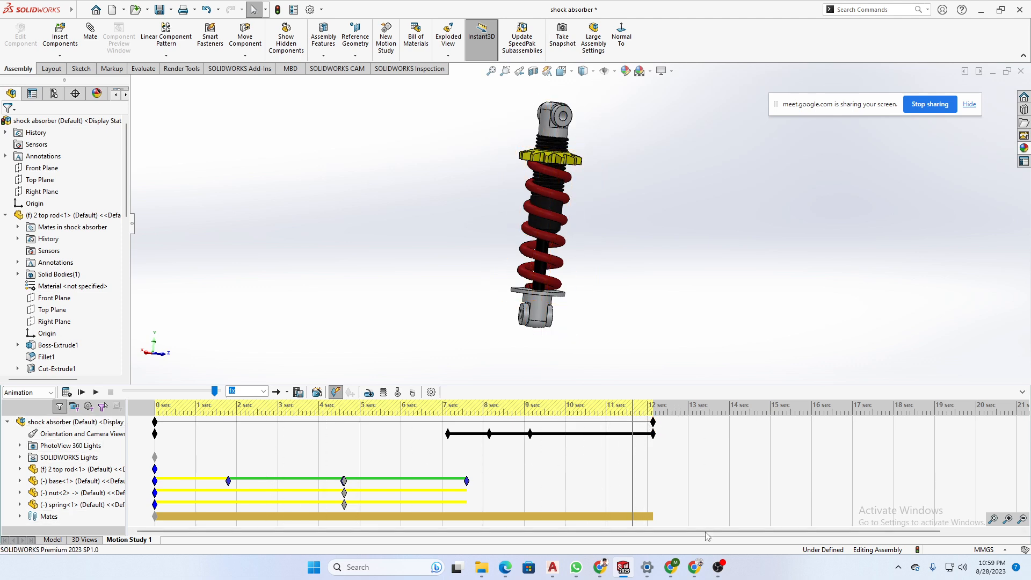
- Examine the shock absorber's threaded top rod, yellow nut and spring from several angles and distances
left_click(672, 570)
left_click(673, 570)
scroll(553, 161, "down", 8)
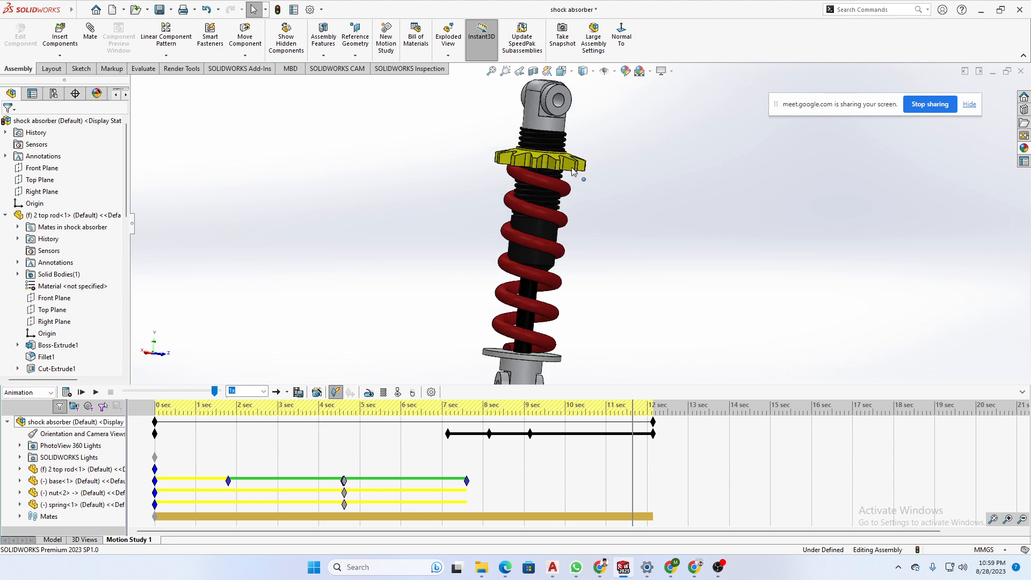
scroll(383, 134, "down", 5)
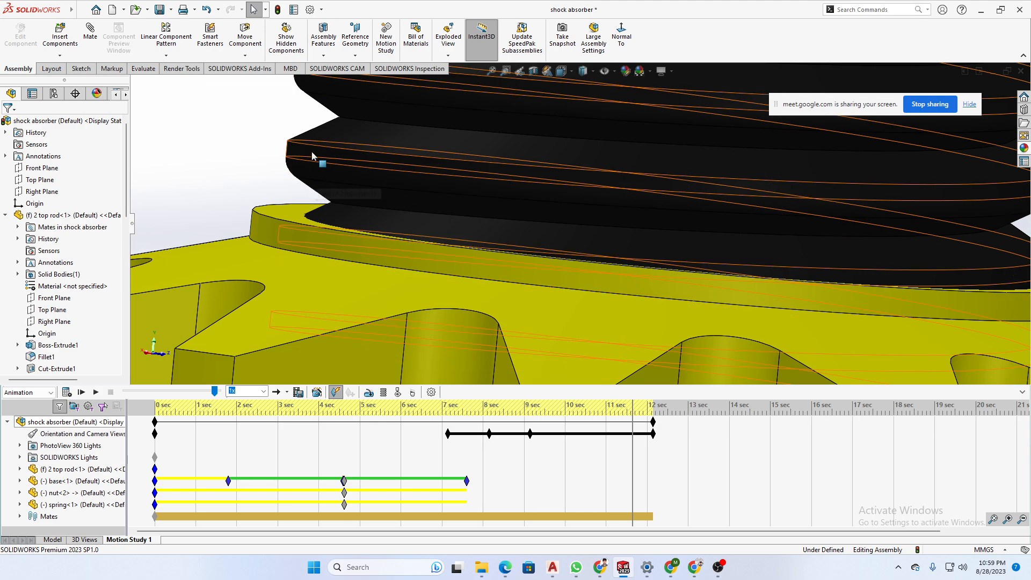
scroll(571, 289, "up", 8)
scroll(571, 289, "up", 8)
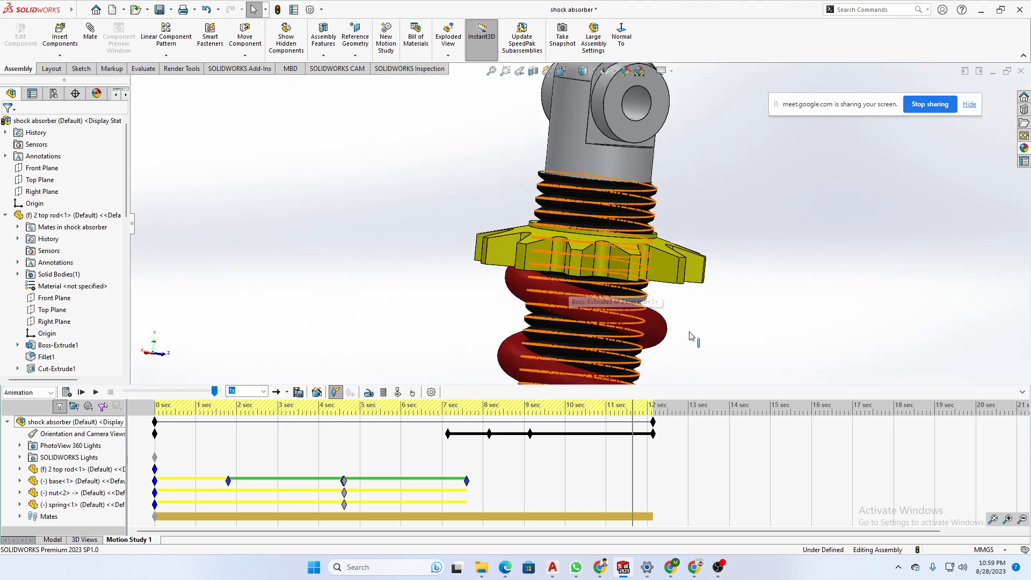
middle_click_drag(714, 306, 652, 315)
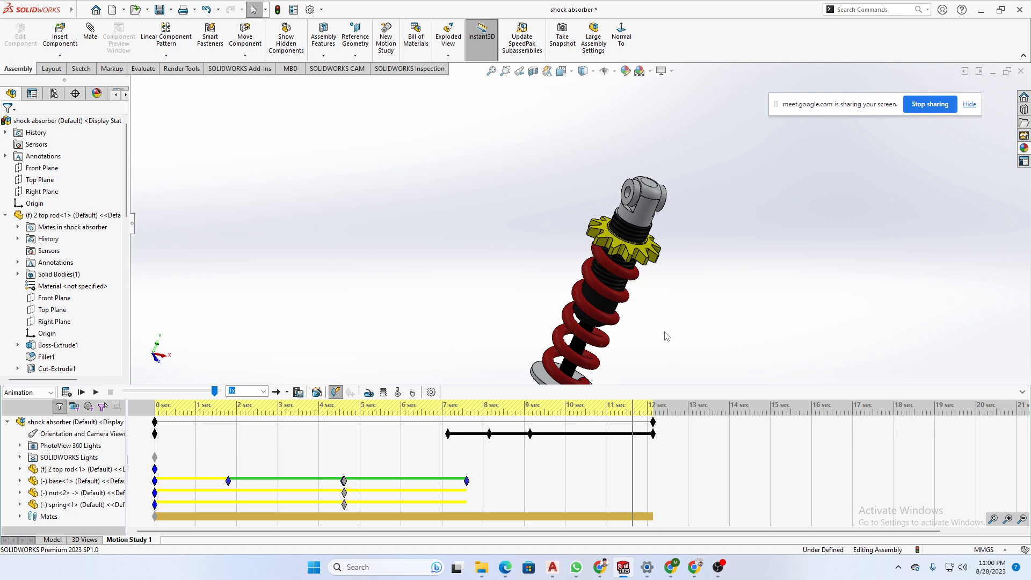
scroll(660, 332, "up", 2)
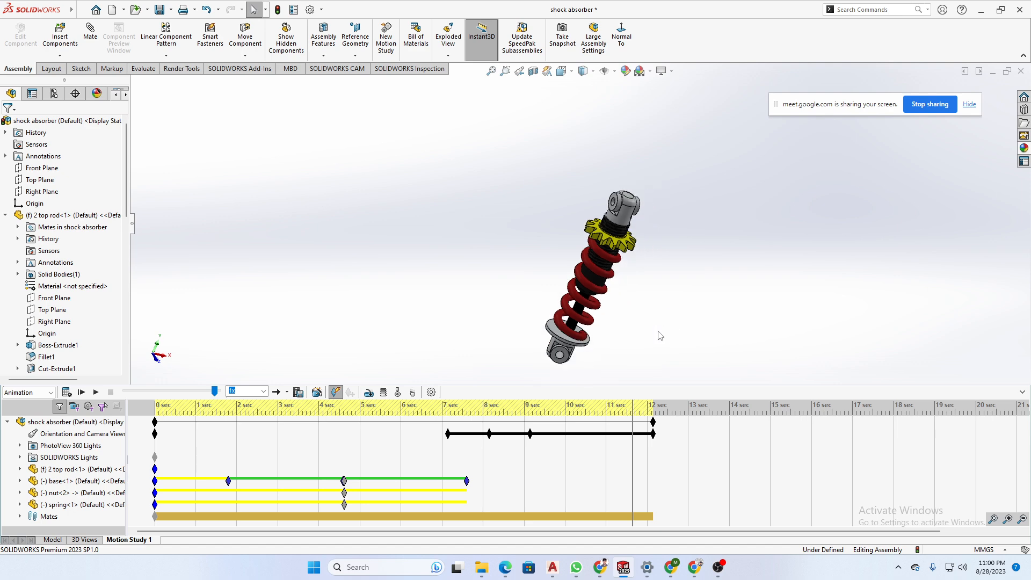
middle_click_drag(658, 333, 640, 264)
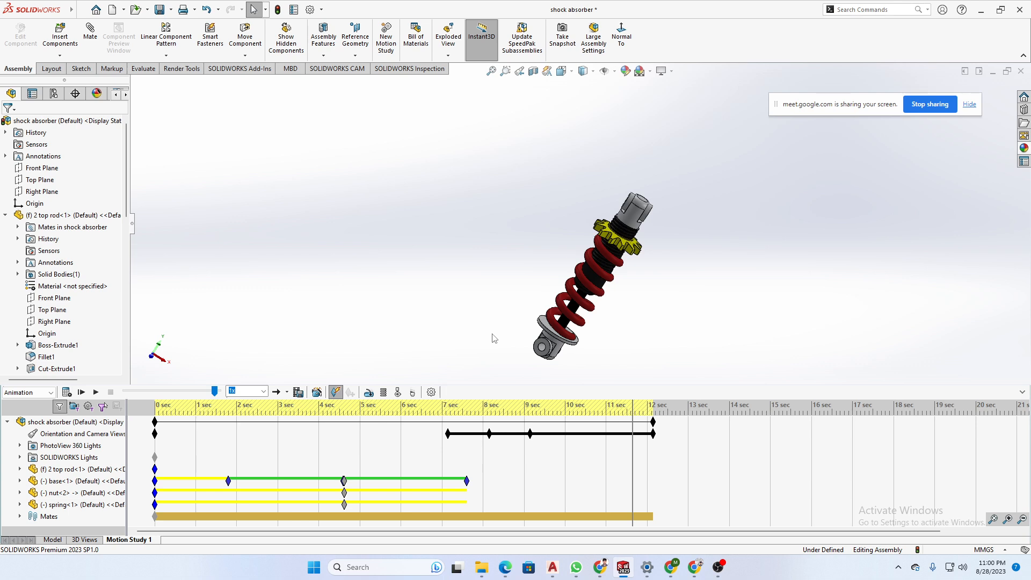
scroll(610, 364, "down", 1)
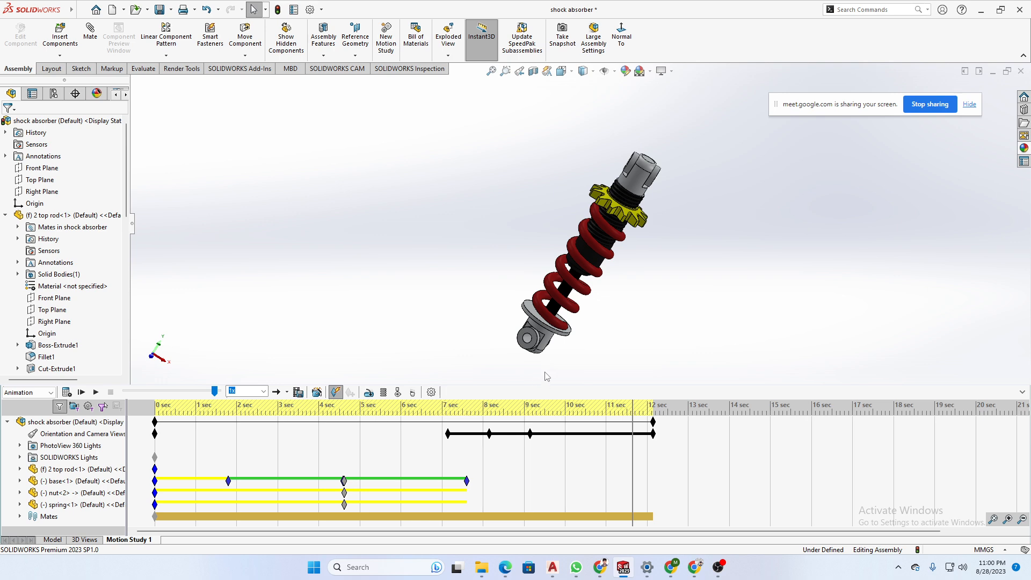
scroll(637, 231, "down", 1)
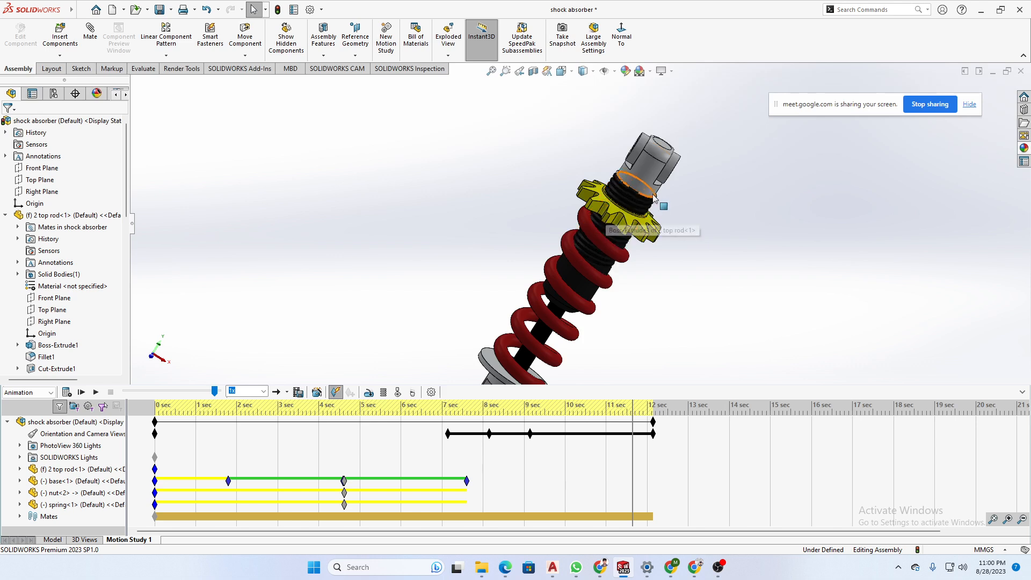
scroll(753, 266, "down", 2)
scroll(750, 249, "up", 2)
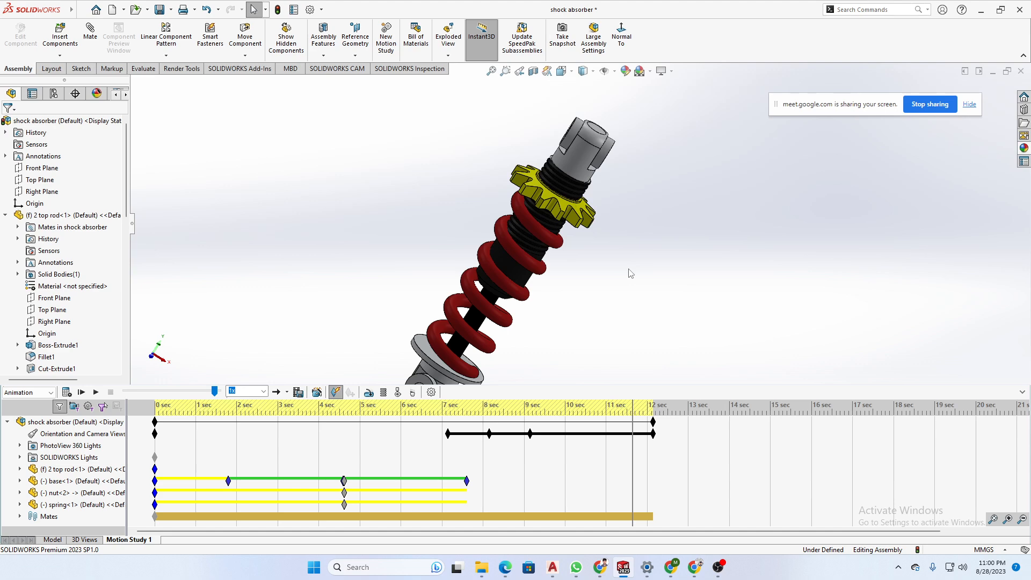
- Inspect the top rod's thread close up above the nut and select the filleted face at the rod's end
scroll(599, 258, "down", 5)
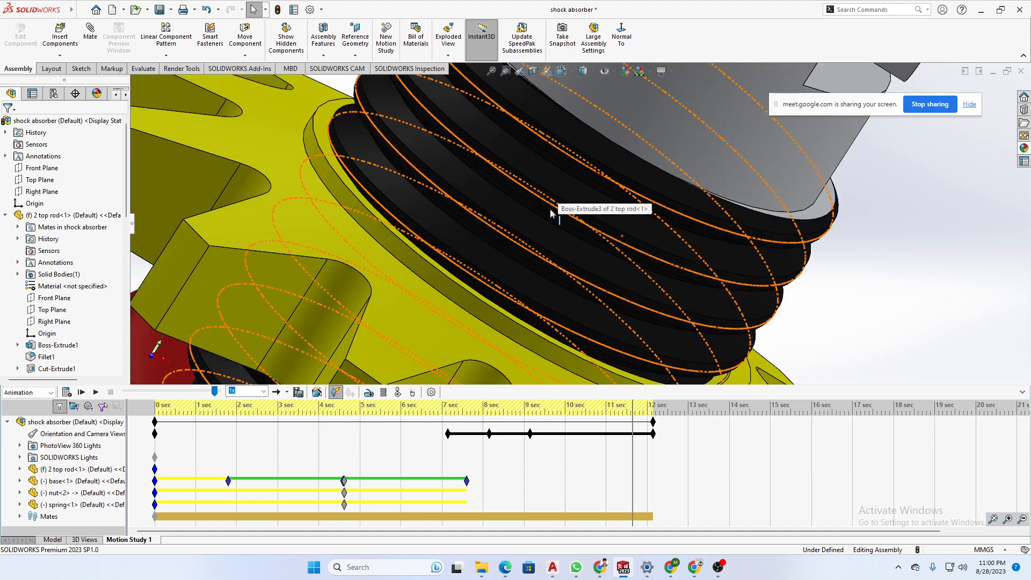
scroll(598, 253, "up", 5)
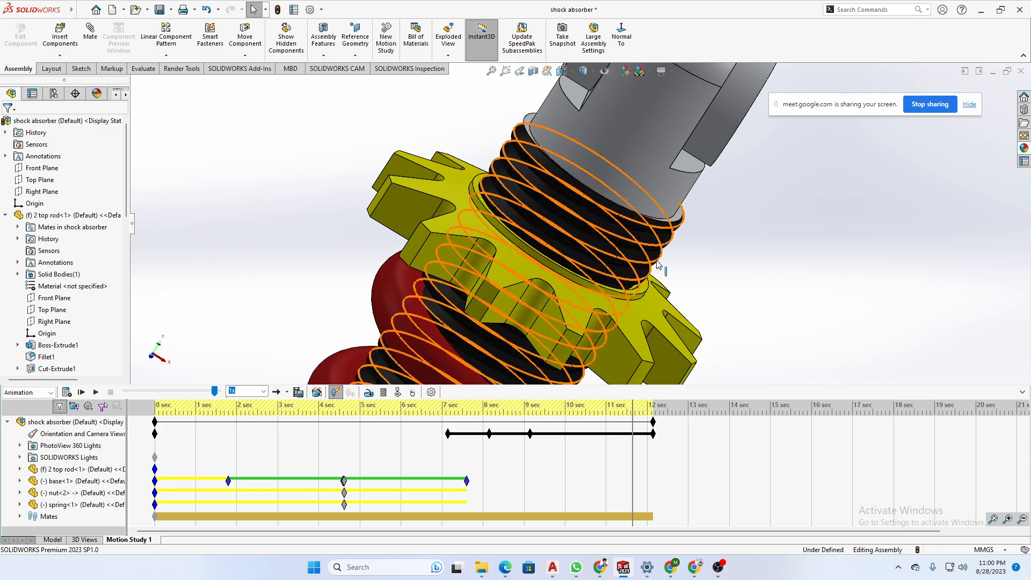
scroll(670, 317, "up", 3)
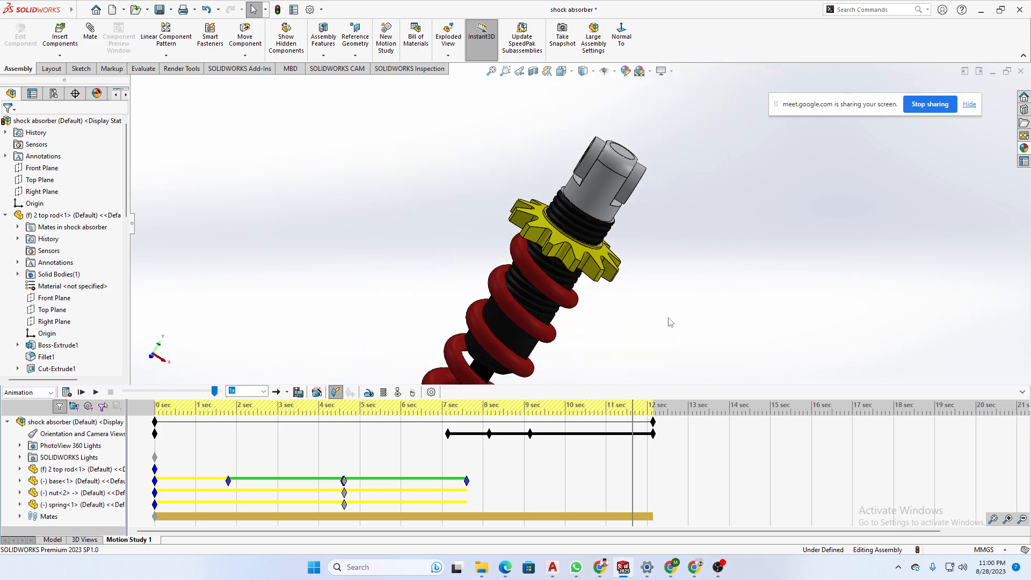
middle_click_drag(636, 329, 622, 312)
scroll(549, 201, "down", 2)
scroll(549, 204, "down", 8)
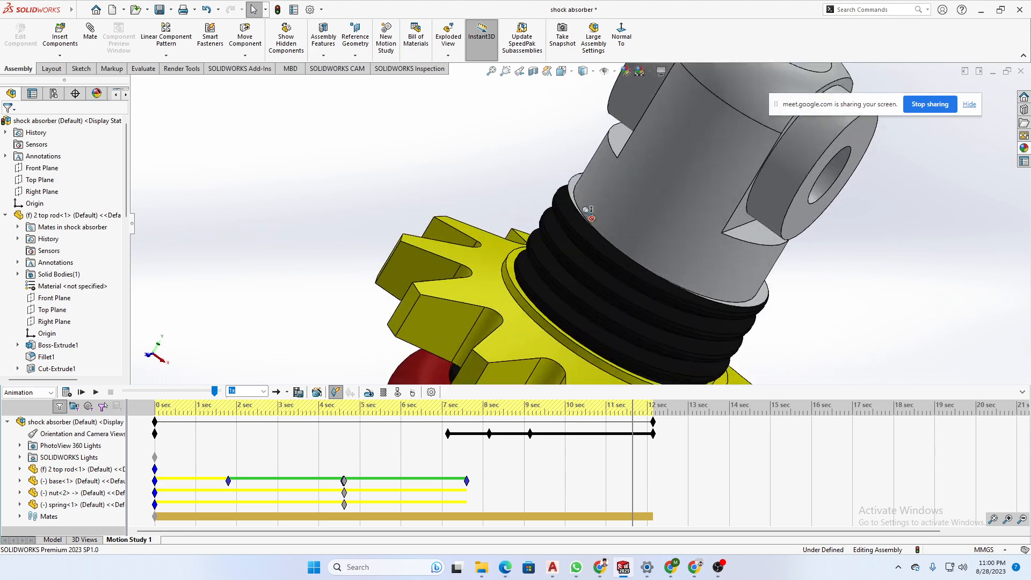
middle_click_drag(605, 234, 571, 215)
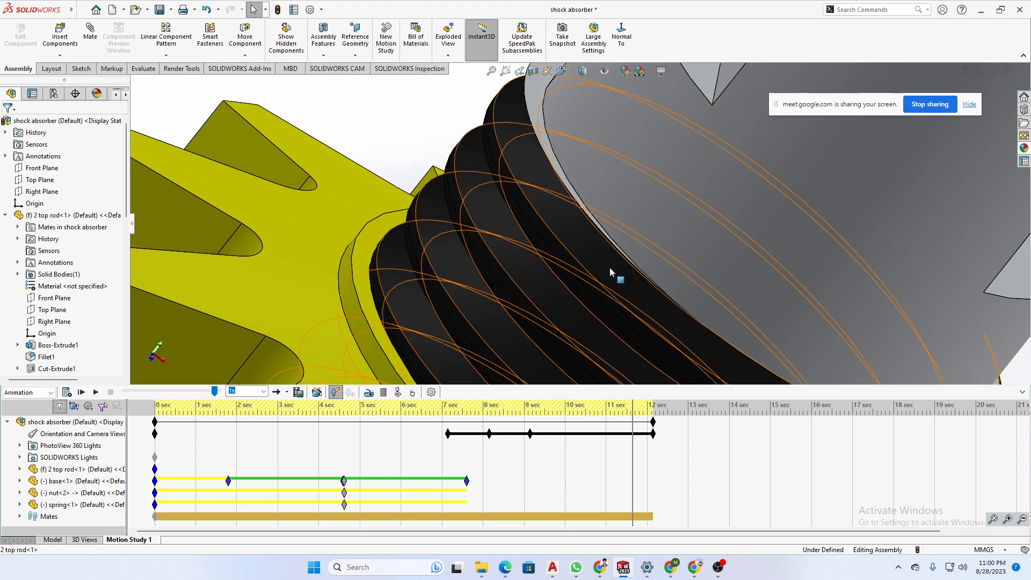
scroll(610, 274, "up", 4)
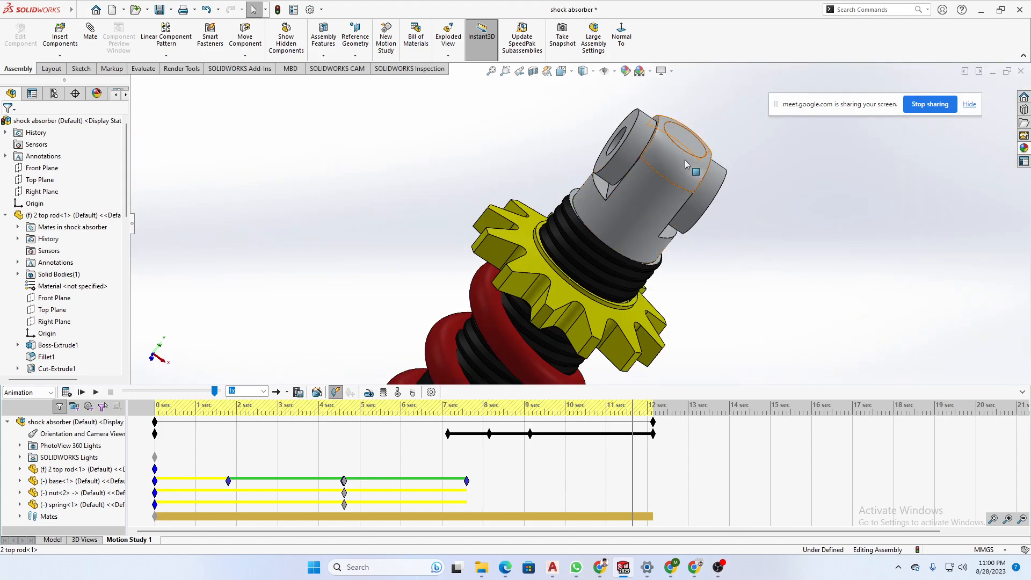
left_click(682, 168)
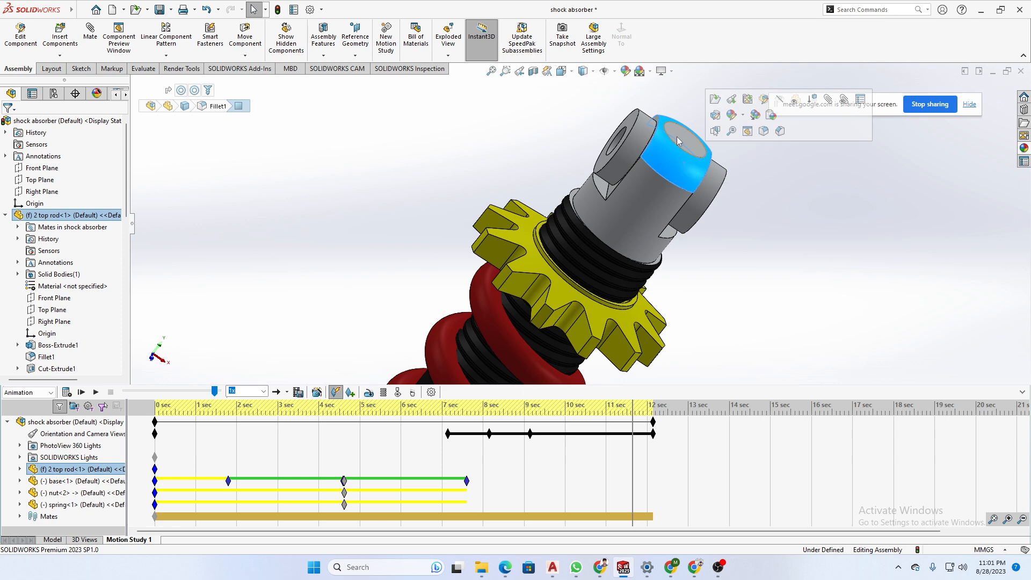
scroll(681, 173, "up", 3)
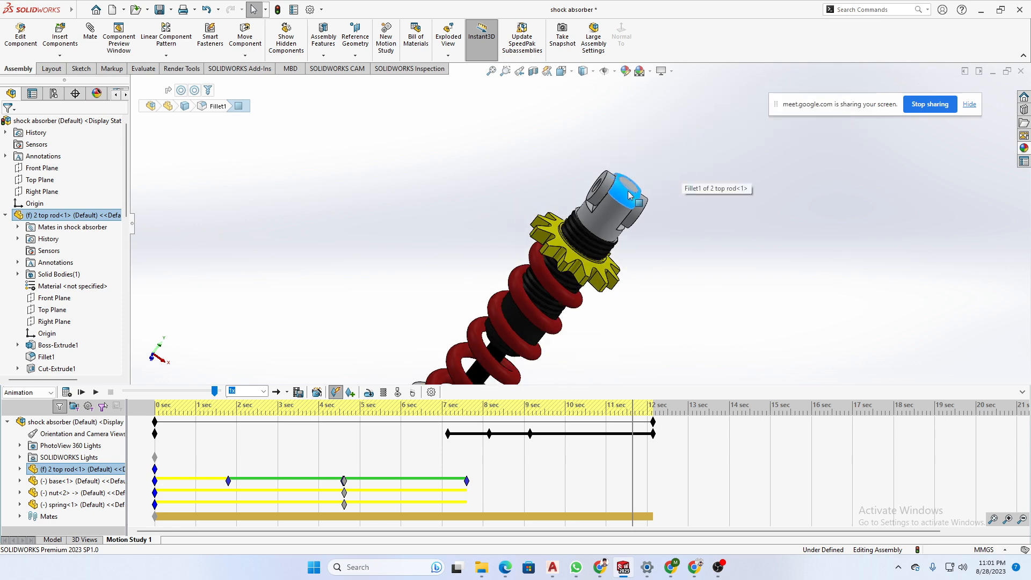
- Examine the top rod's filleted end and the thread above the yellow nut close up, and clear the face selection
scroll(626, 195, "down", 2)
scroll(626, 194, "down", 1)
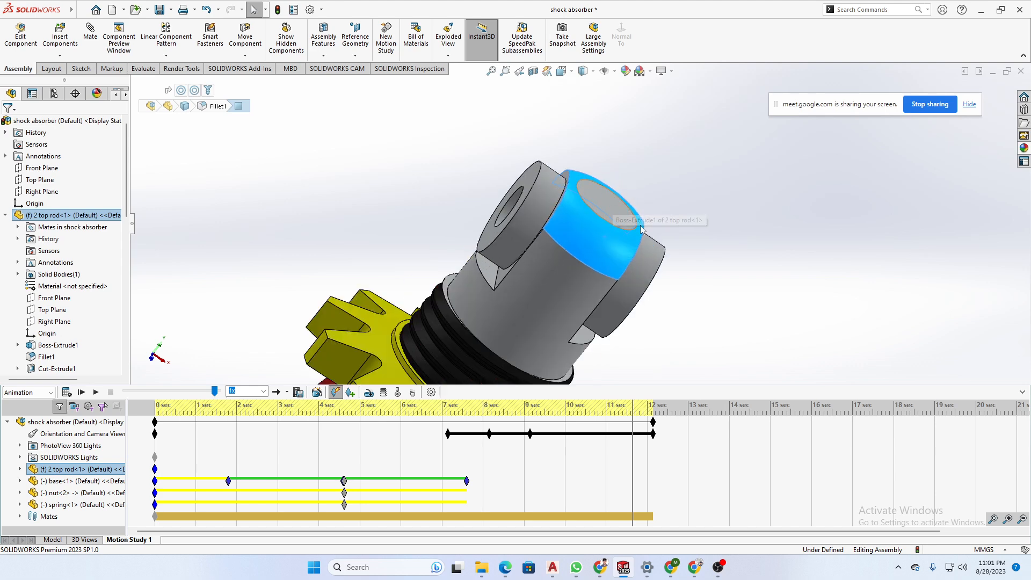
scroll(623, 225, "up", 3)
scroll(632, 238, "up", 2)
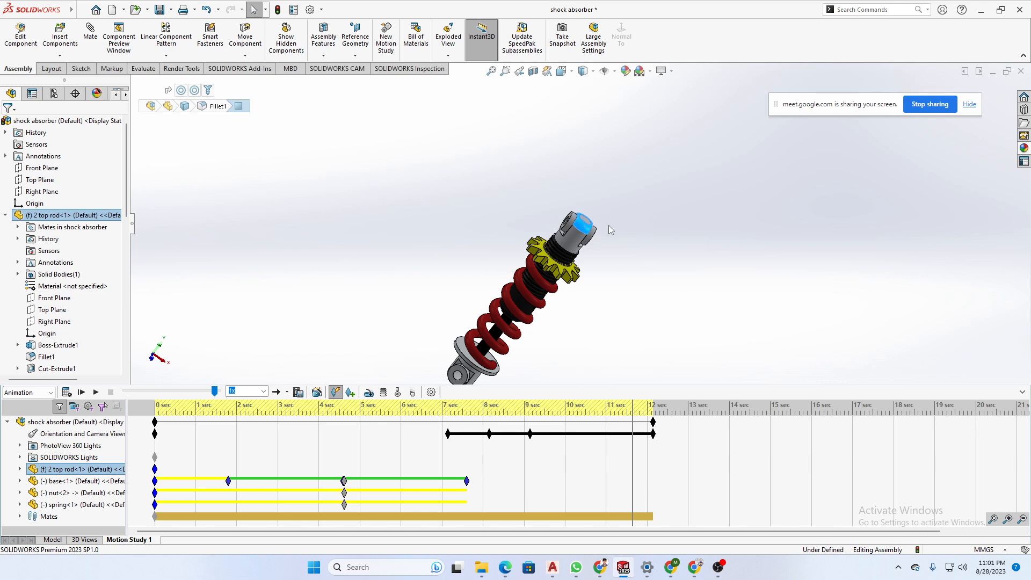
left_click(640, 282)
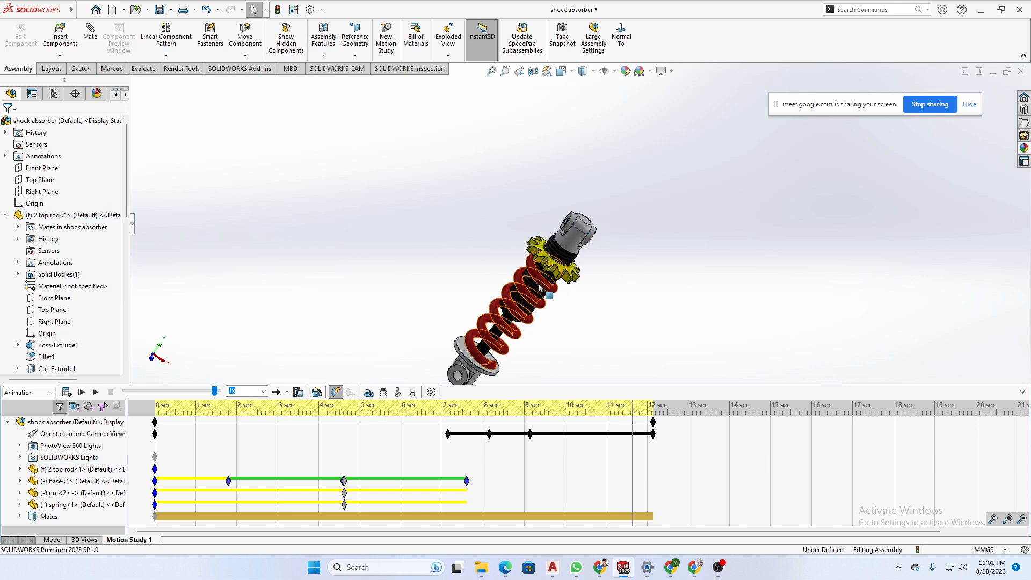
scroll(559, 225, "down", 6)
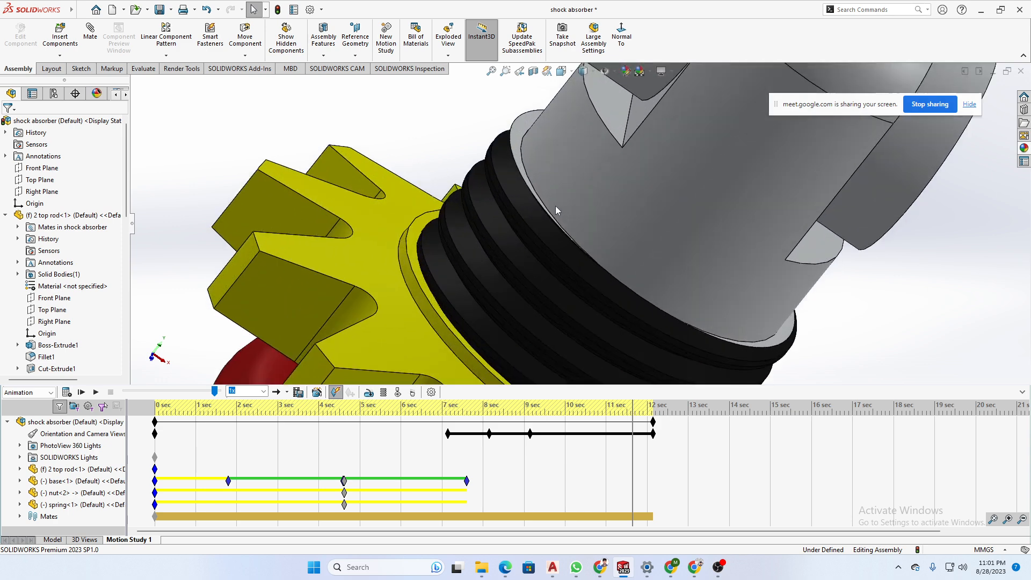
scroll(613, 253, "up", 5)
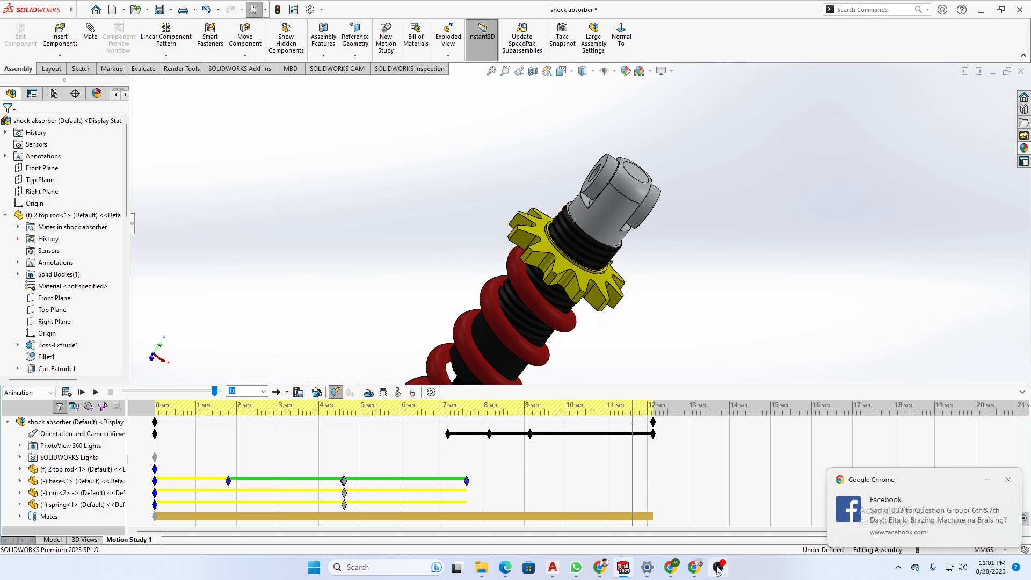
- Switch to the Google Meet window in Chrome and bring up the OBS window with the recording controls
mouse_move(719, 571)
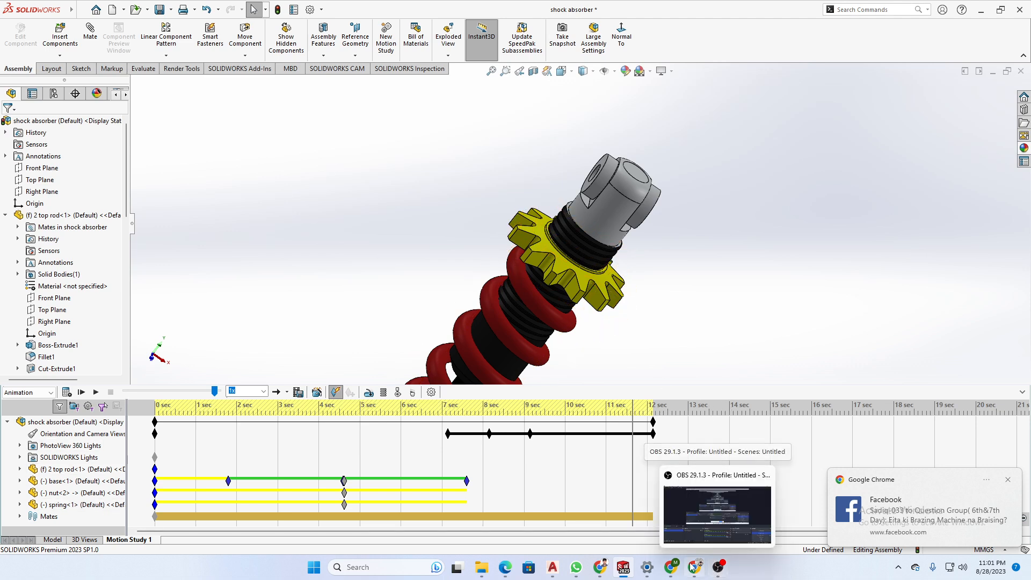
left_click(672, 568)
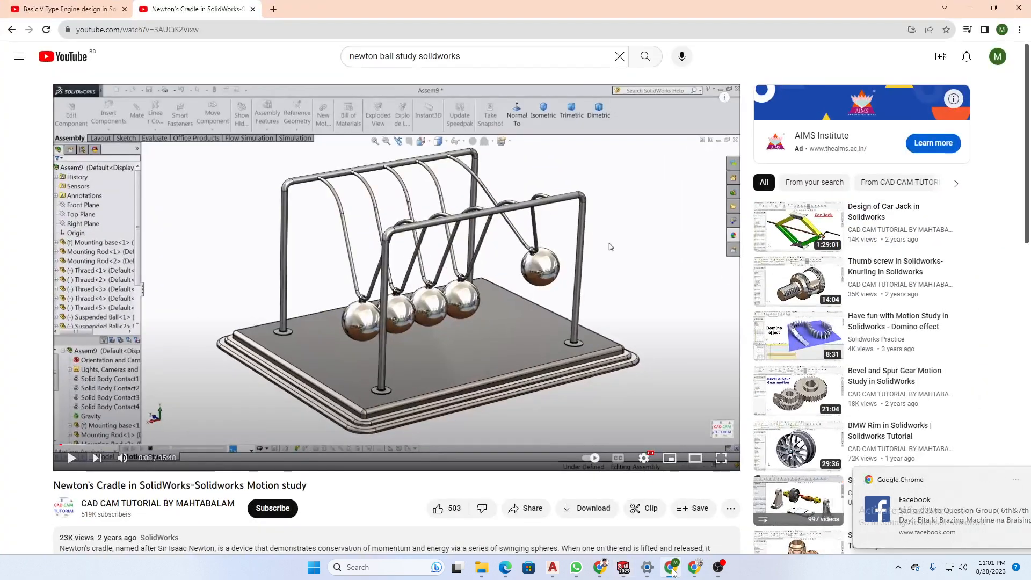
left_click(695, 568)
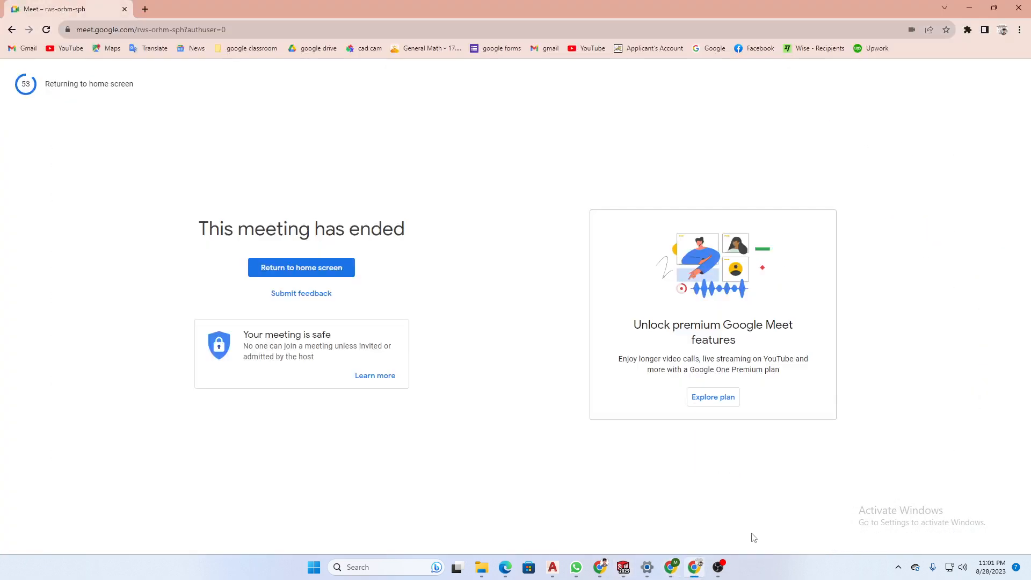
left_click(719, 568)
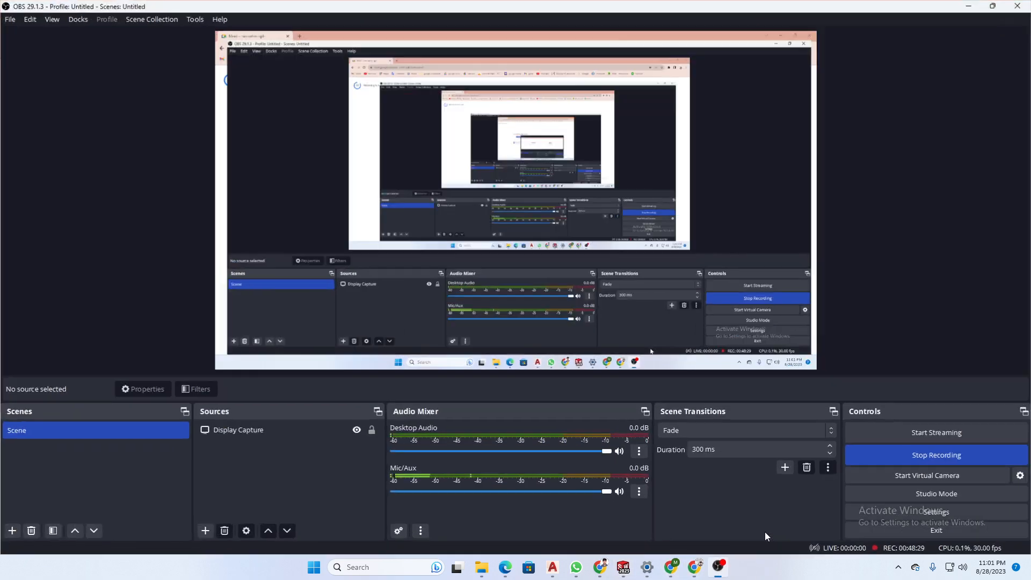